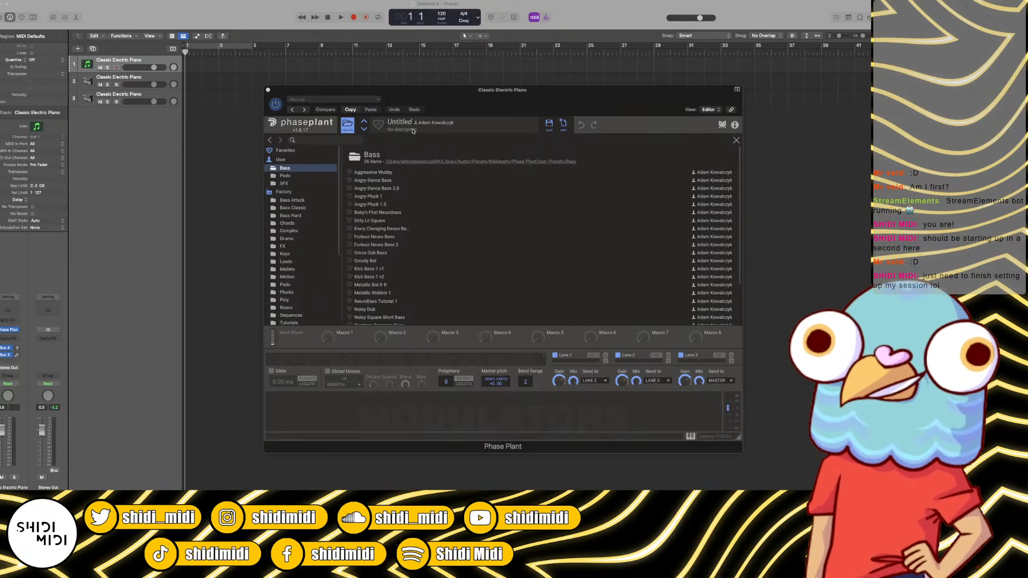
# Step: Load the Dirty Lil Square preset from the user Bass presets in Phase Plant and return to its editor
pyautogui.click(295, 176)
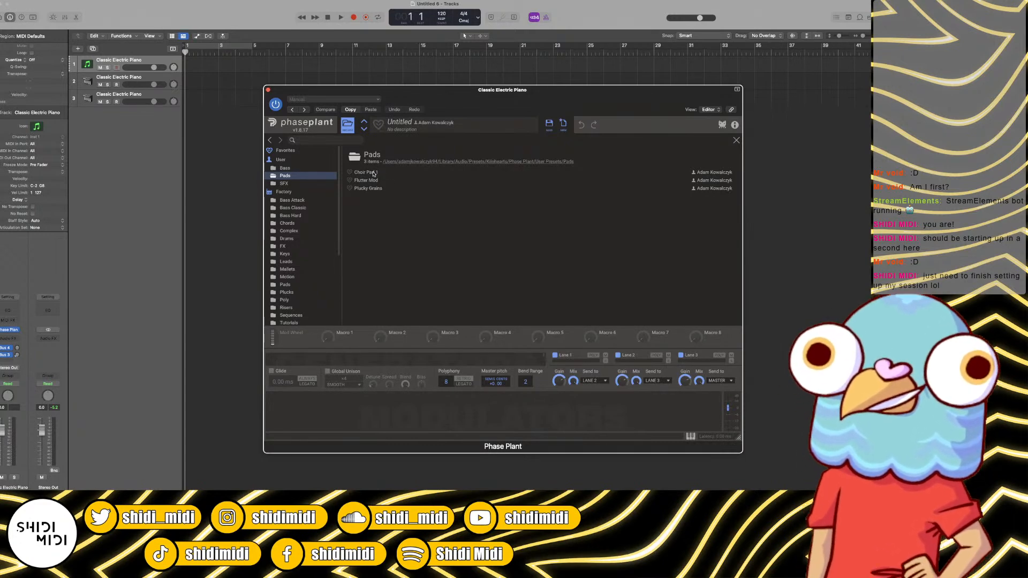
pyautogui.click(315, 170)
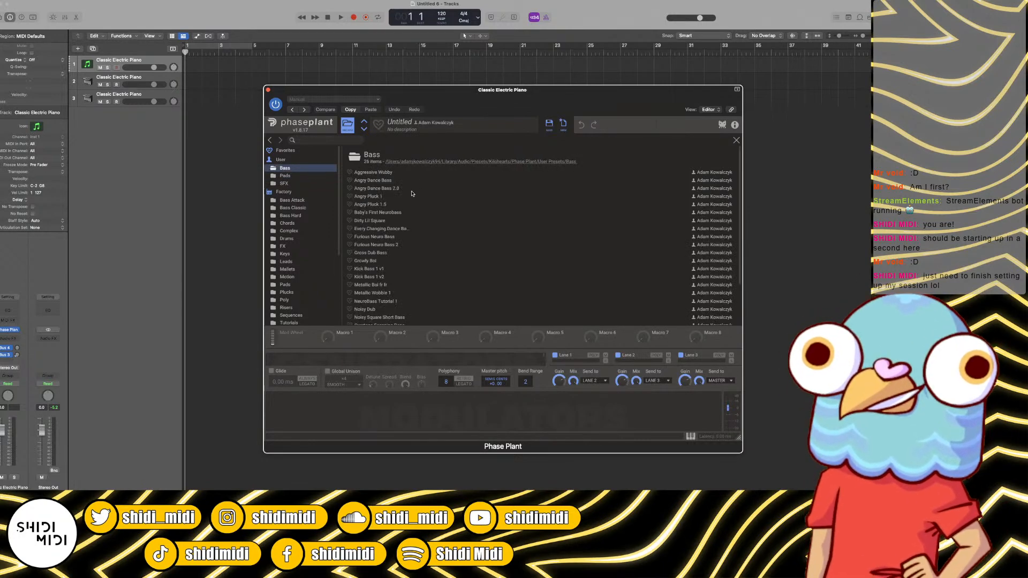
pyautogui.scroll(-3, 412, 229)
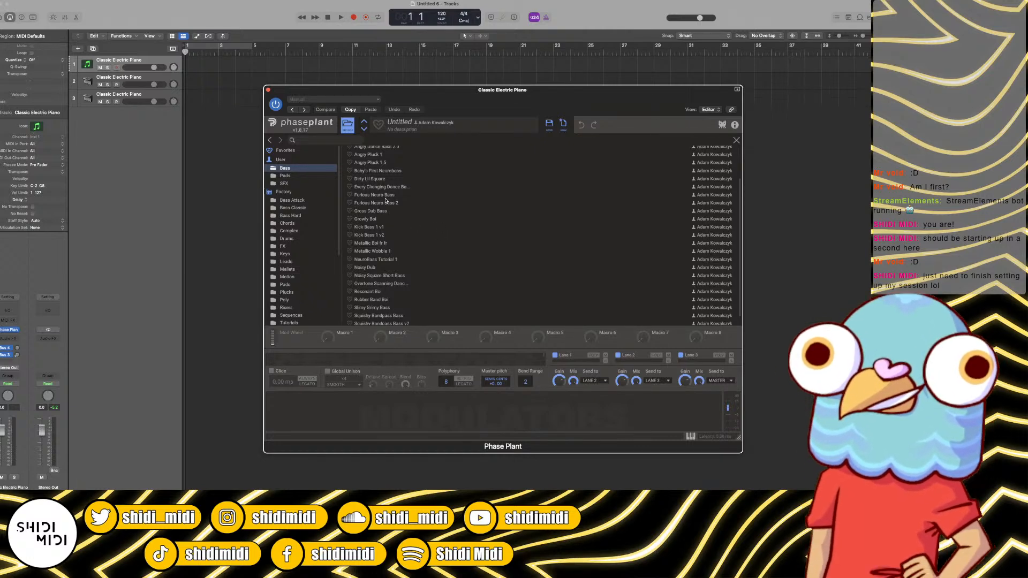
pyautogui.click(386, 179)
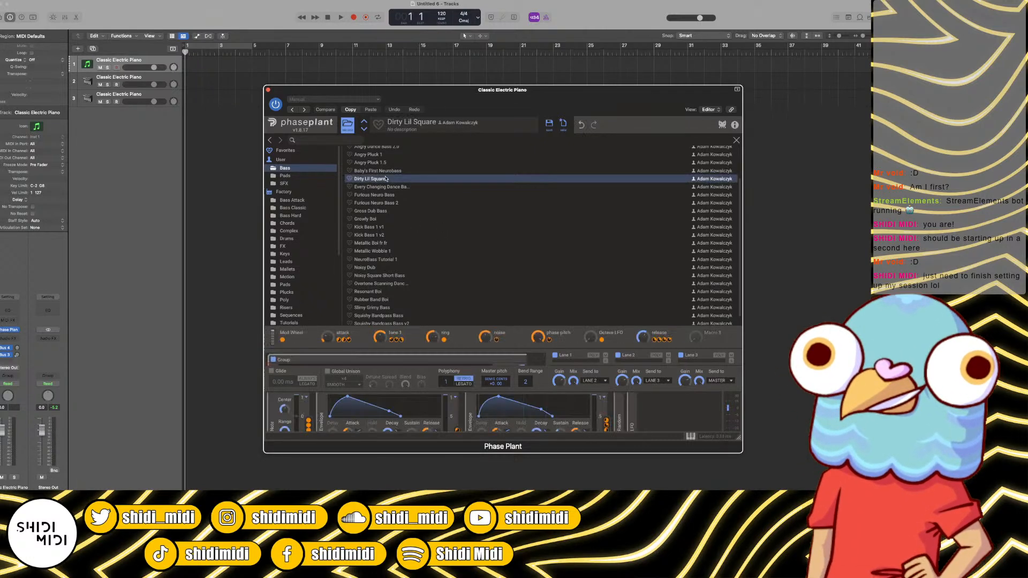
pyautogui.click(344, 130)
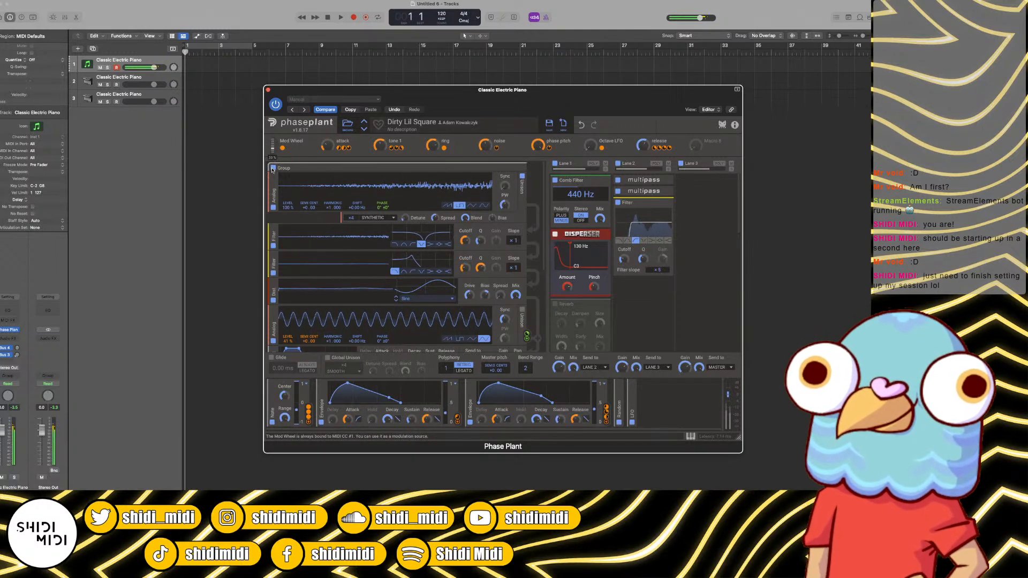
# Step: Turn down the preset's tone 1, phase pitch, release and Octave LFO macros
pyautogui.moveTo(381, 147); pyautogui.dragTo(381, 154)
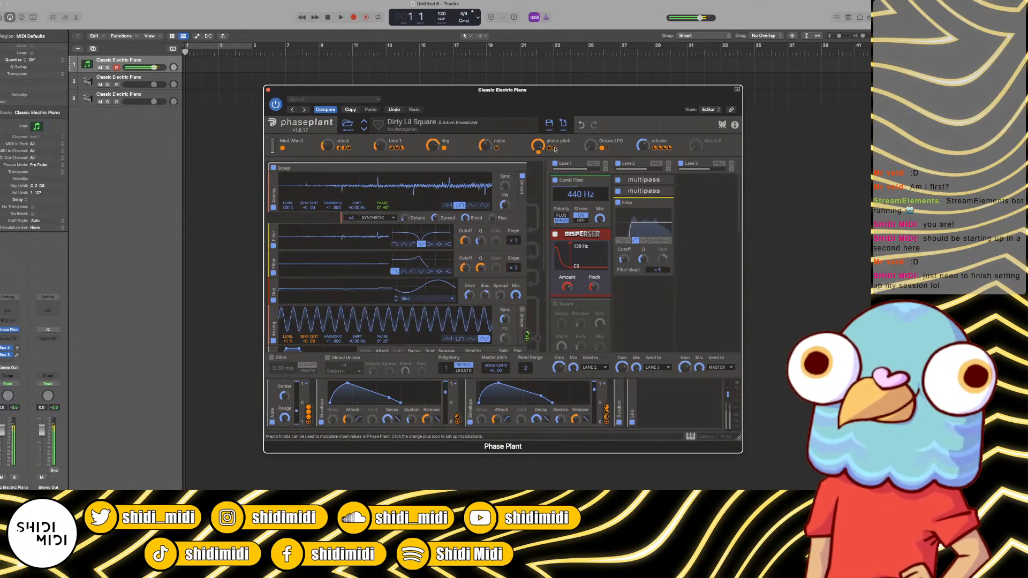
pyautogui.moveTo(538, 145); pyautogui.dragTo(538, 195)
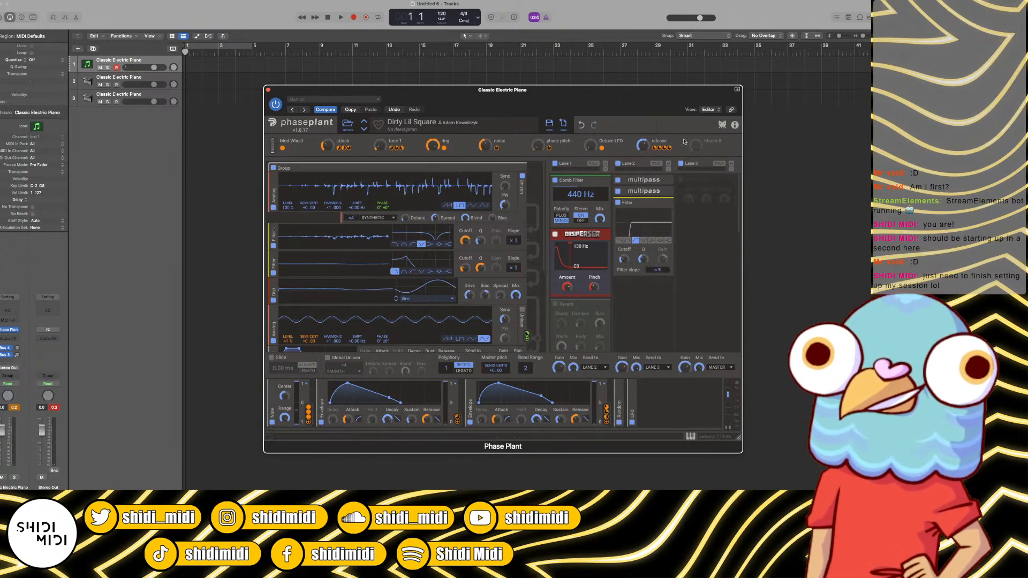
pyautogui.moveTo(643, 145); pyautogui.dragTo(642, 162)
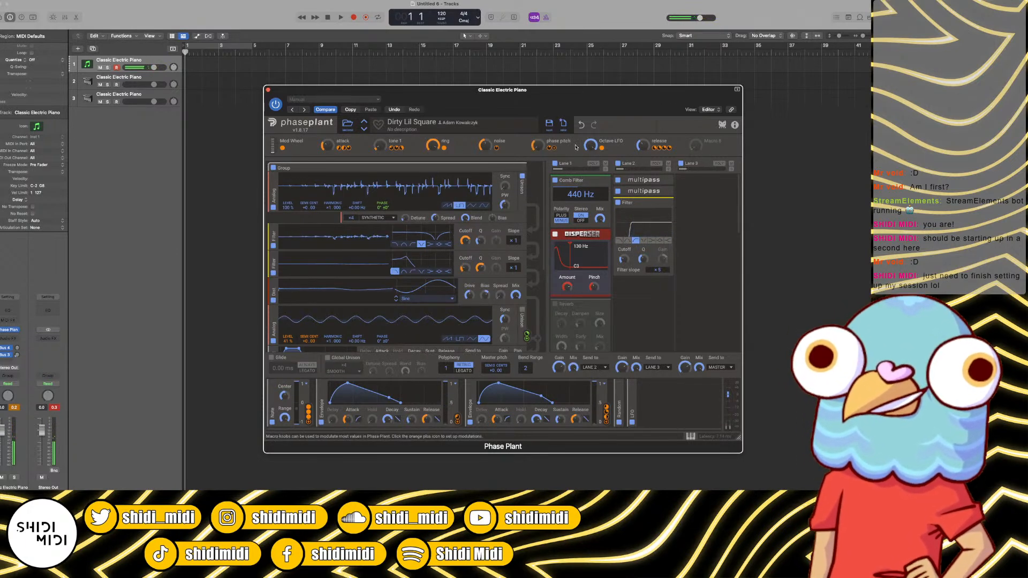
pyautogui.moveTo(590, 145); pyautogui.dragTo(591, 225)
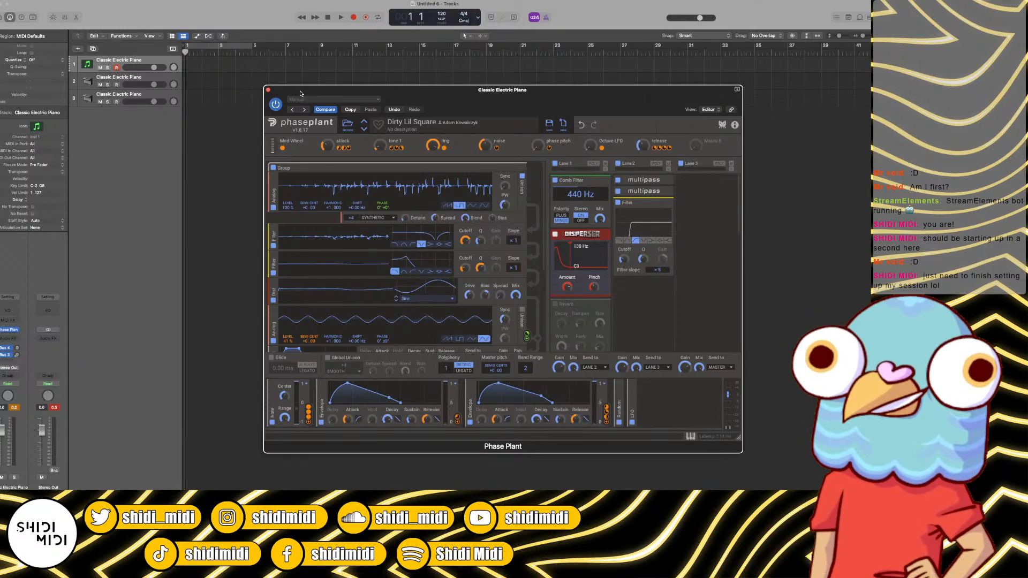
# Step: Reset Phase Plant to a blank patch, add an Analog generator, and close the plugin window
pyautogui.moveTo(302, 93); pyautogui.dragTo(339, 80)
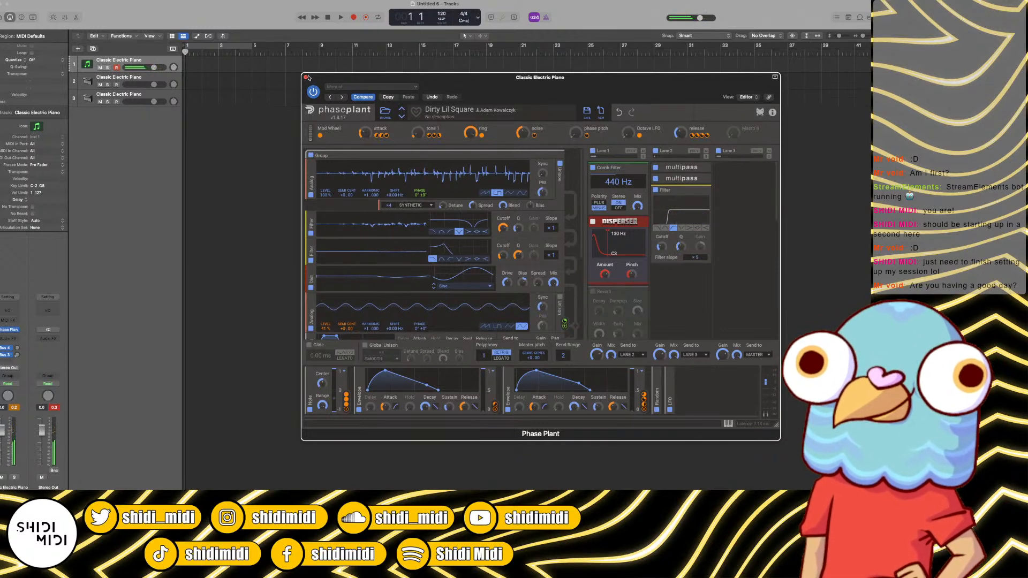
pyautogui.click(600, 111)
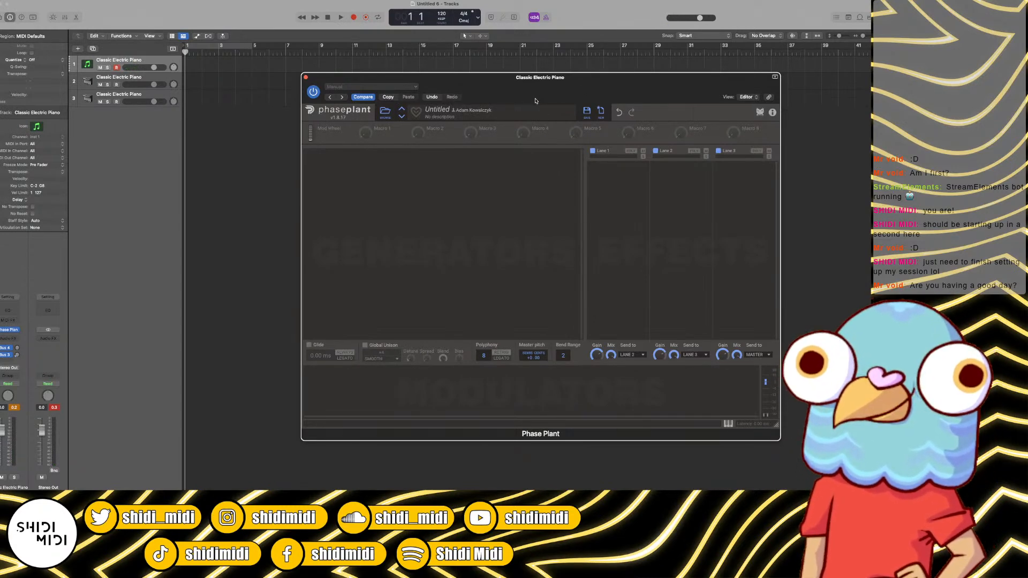
pyautogui.click(448, 159)
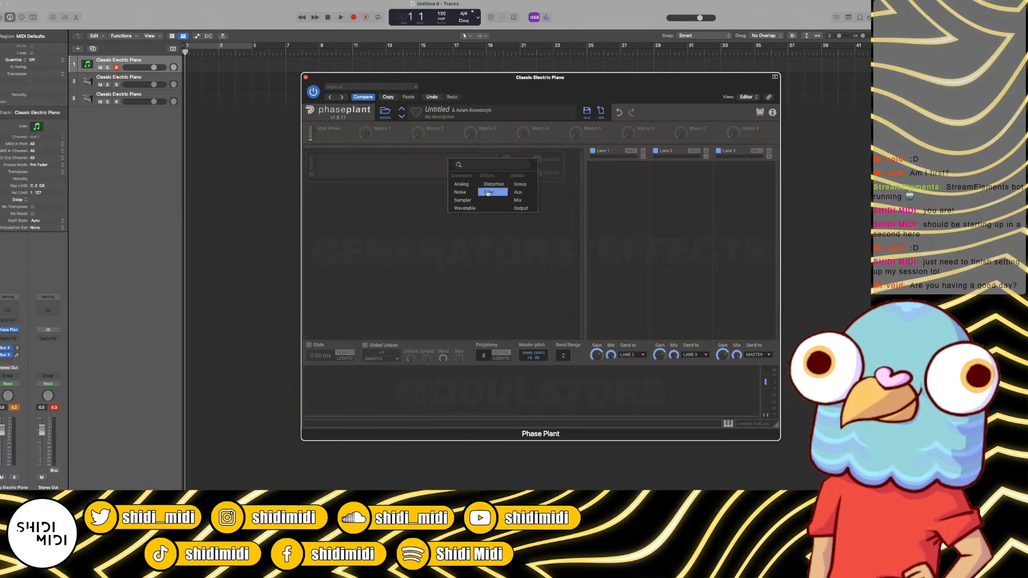
pyautogui.click(468, 186)
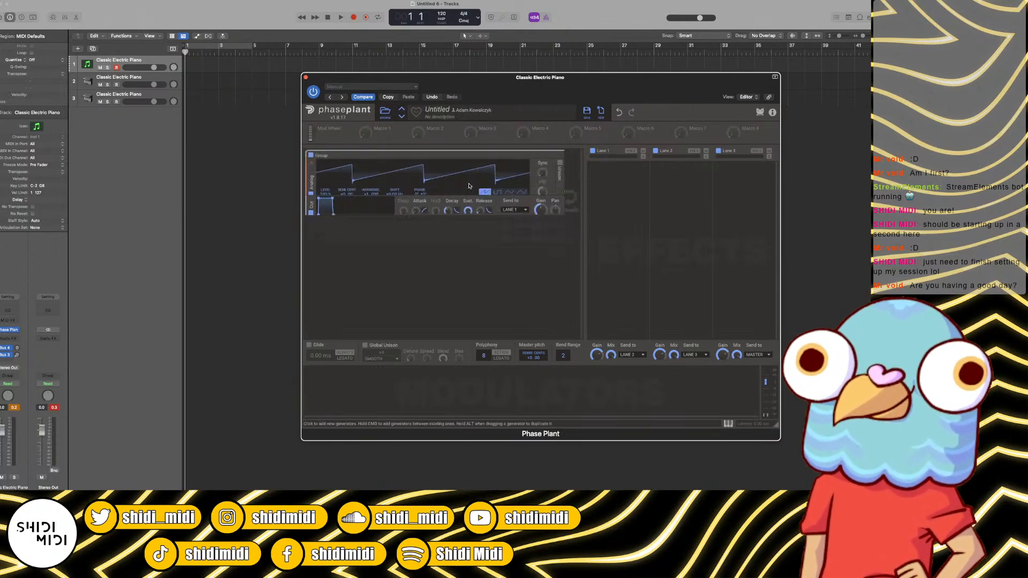
pyautogui.click(305, 78)
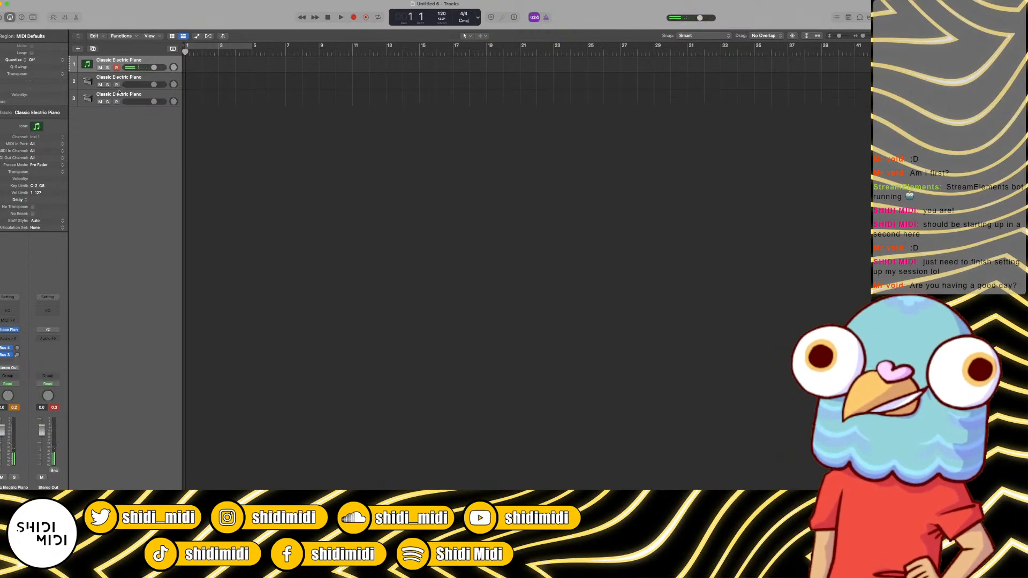
# Step: Replace the electric piano instrument on the second track with Battery 4 in a multi-output configuration
pyautogui.press('Down')
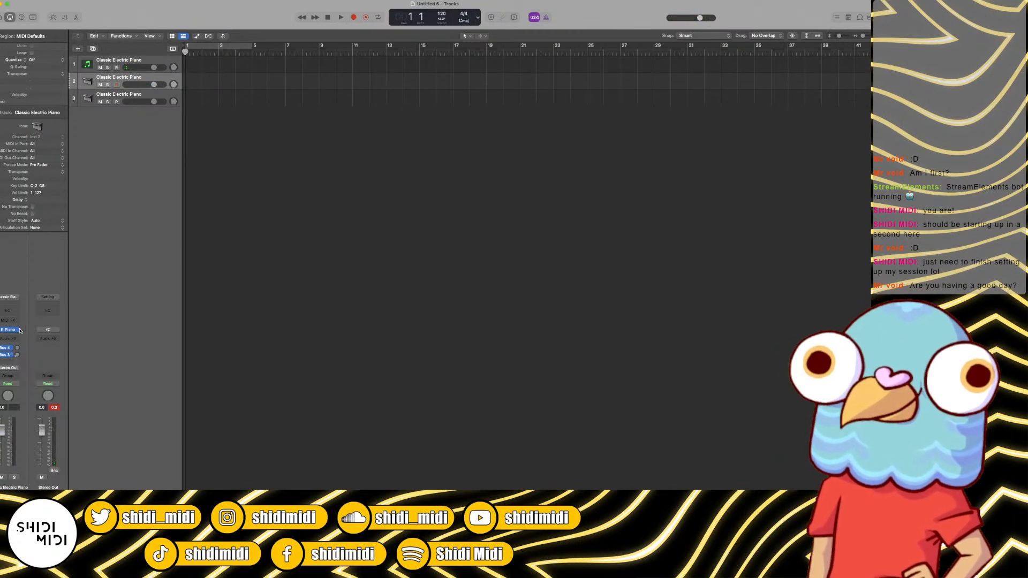
pyautogui.click(19, 330)
pyautogui.moveTo(64, 268)
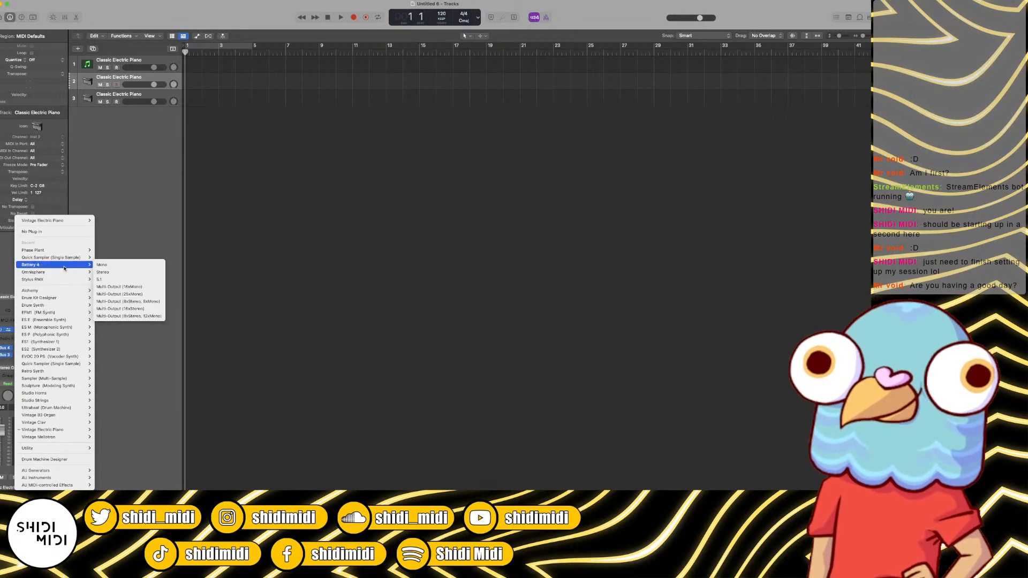
pyautogui.click(103, 265)
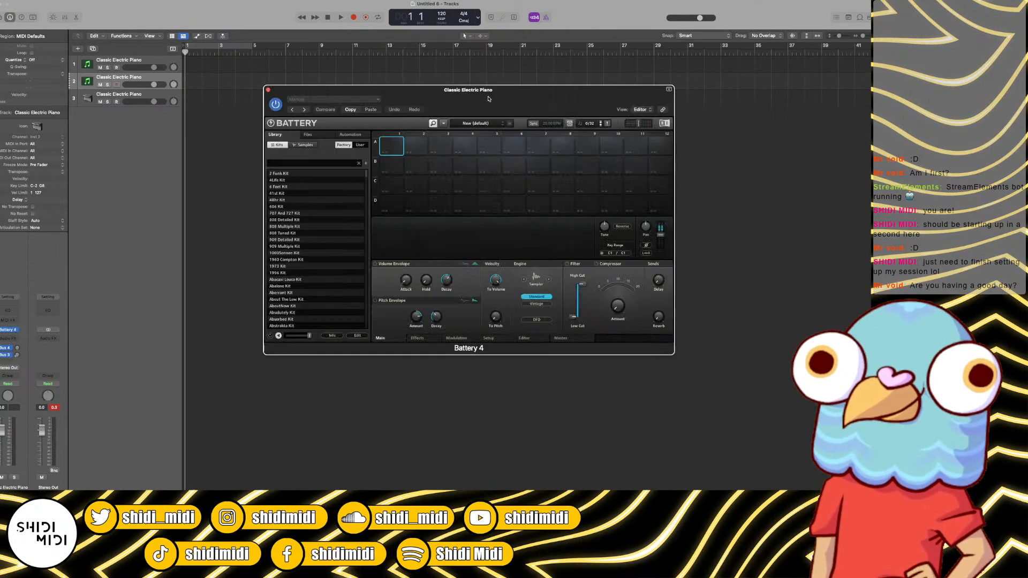
pyautogui.click(358, 144)
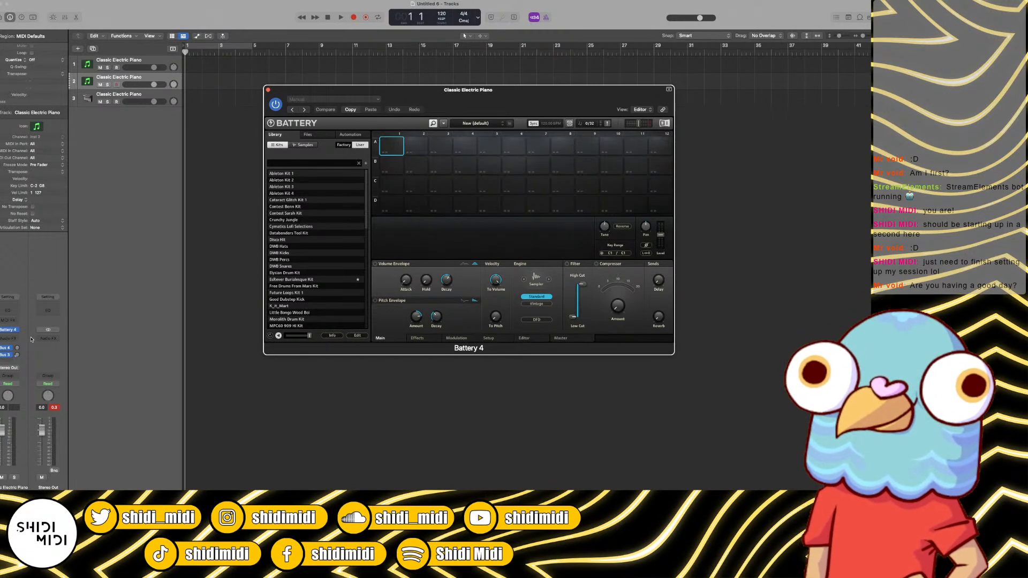
pyautogui.click(10, 329)
pyautogui.moveTo(33, 327)
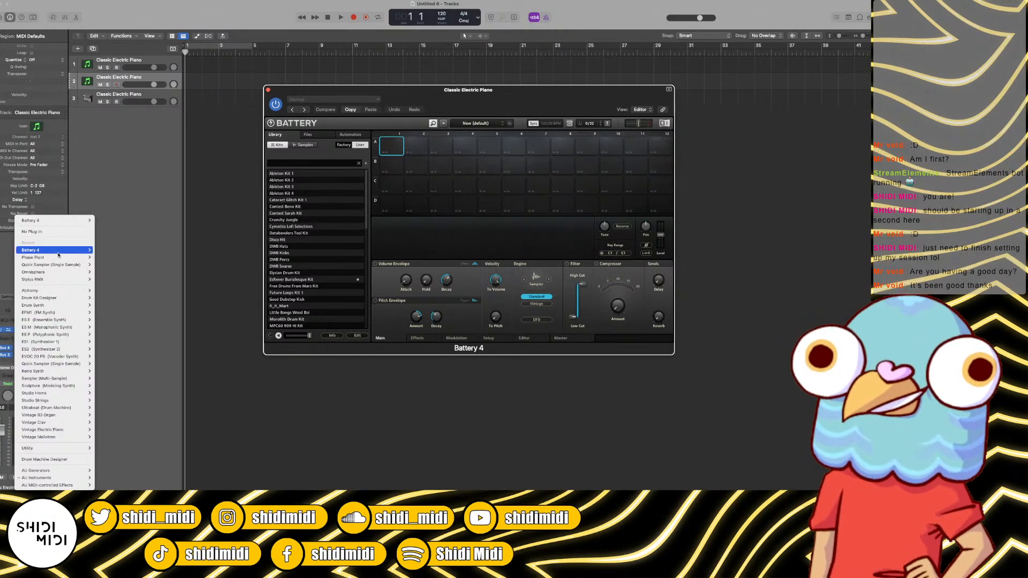
pyautogui.moveTo(32, 250)
pyautogui.click(142, 296)
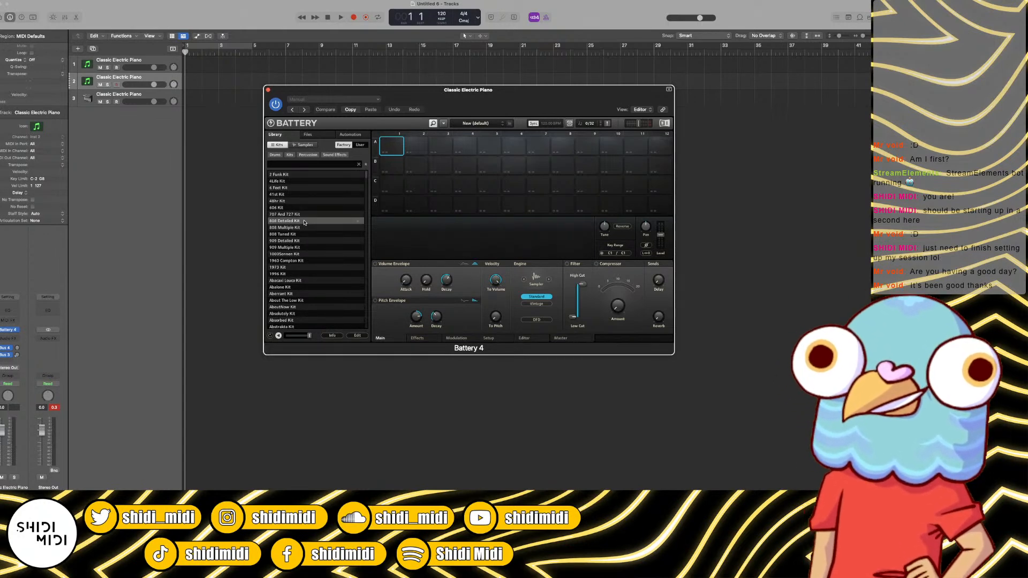
# Step: Load the user kit Sampified Nostalgia Kicks, Snares and Claps, audition its first kick, and close the Battery window
pyautogui.click(361, 145)
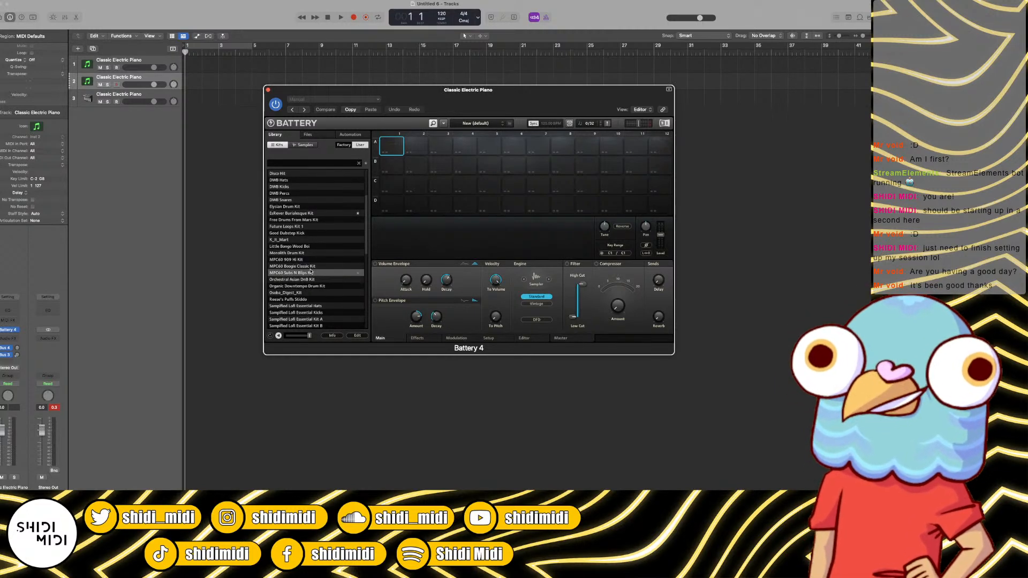
pyautogui.scroll(-5, 312, 300)
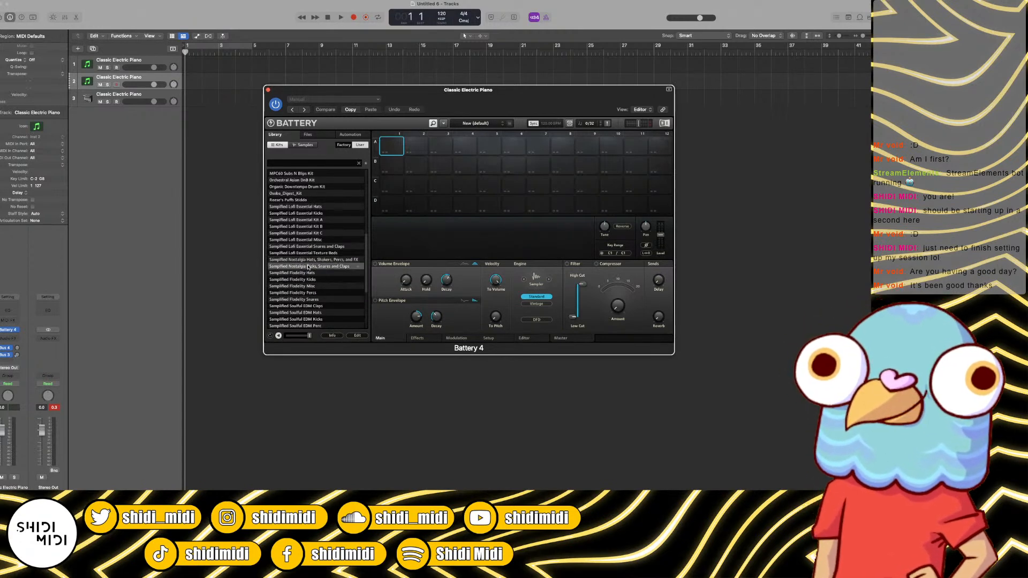
pyautogui.doubleClick(308, 267)
pyautogui.click(394, 144)
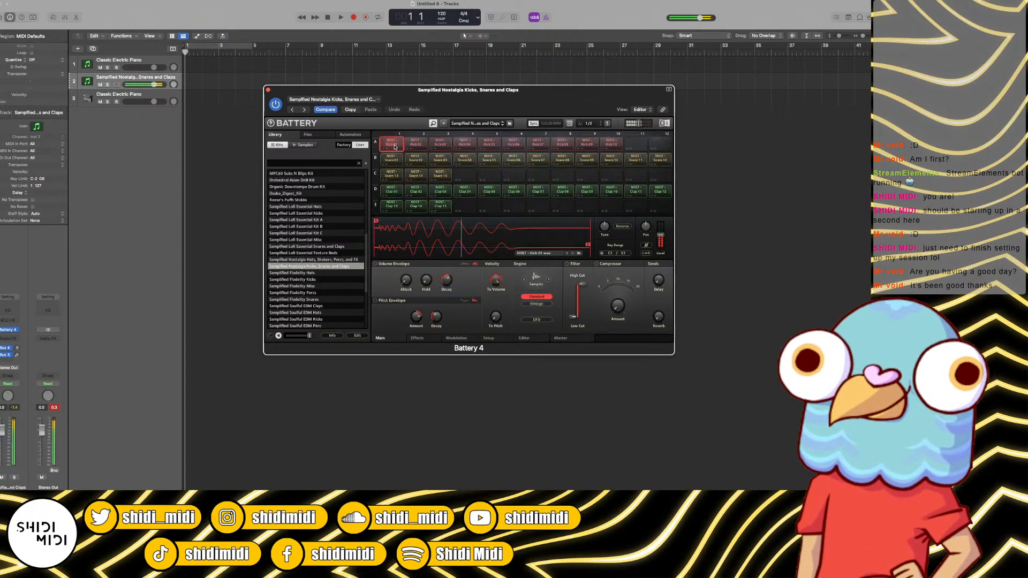
pyautogui.click(268, 90)
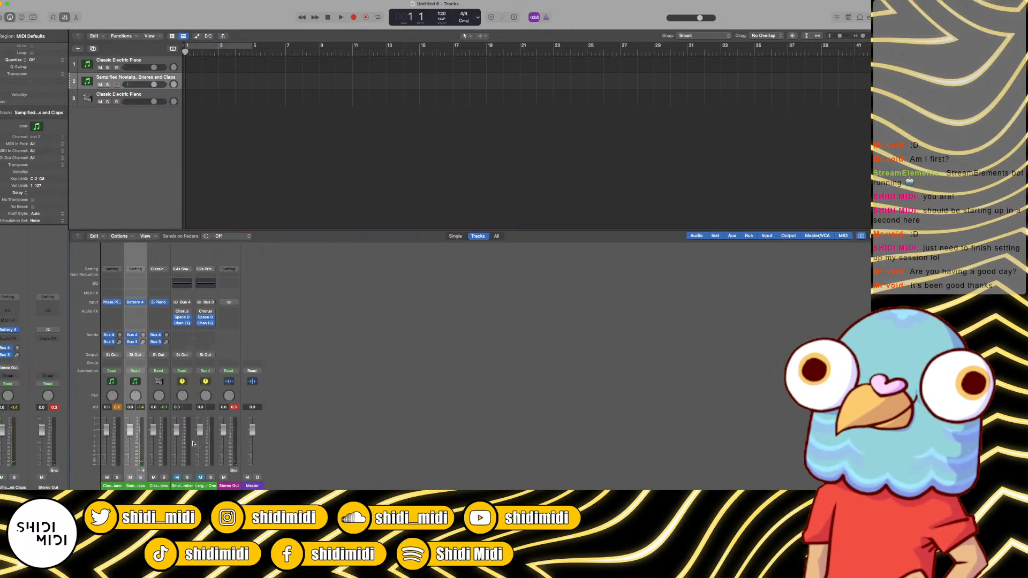
# Step: Select the two aux channels fed by Bus 4 and Bus 3 in the mixer and pull their faders fully down
pyautogui.click(200, 472)
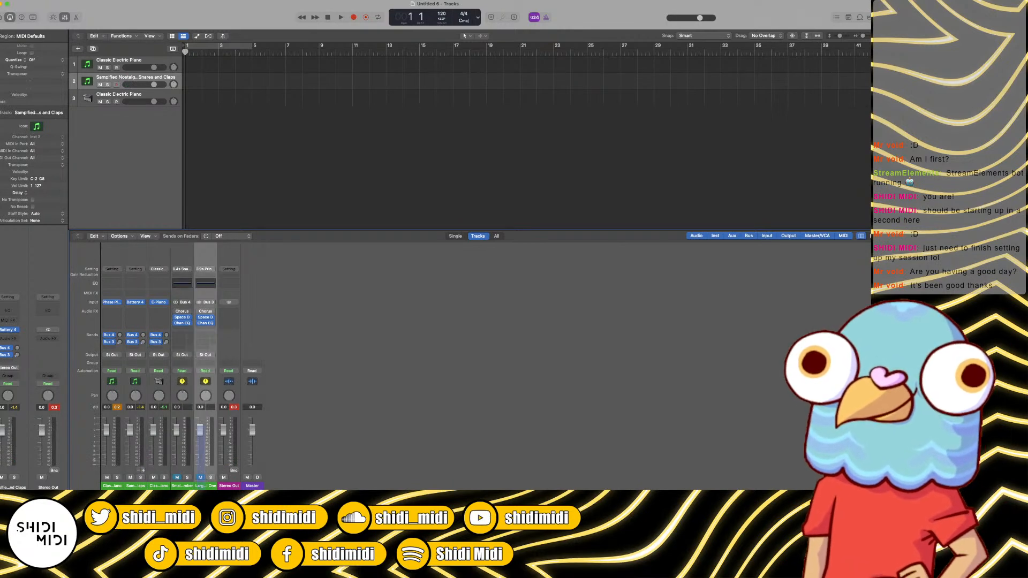
pyautogui.click(179, 468)
pyautogui.moveTo(177, 430); pyautogui.dragTo(177, 464)
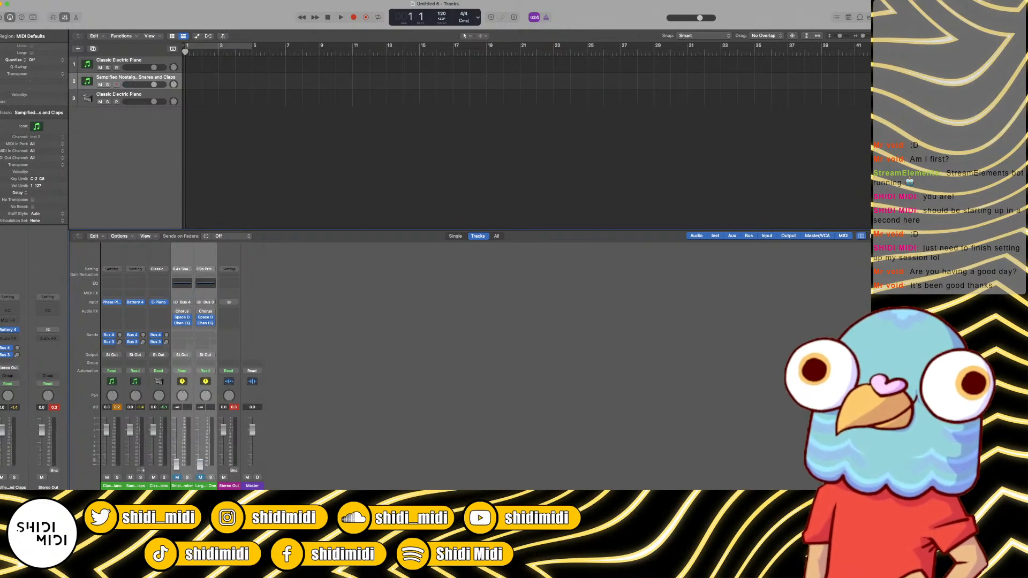
# Step: Set the Phase Plant and Battery 4 channel faders to -6.0 dB and clear the peak level readings
pyautogui.moveTo(109, 431); pyautogui.dragTo(108, 443)
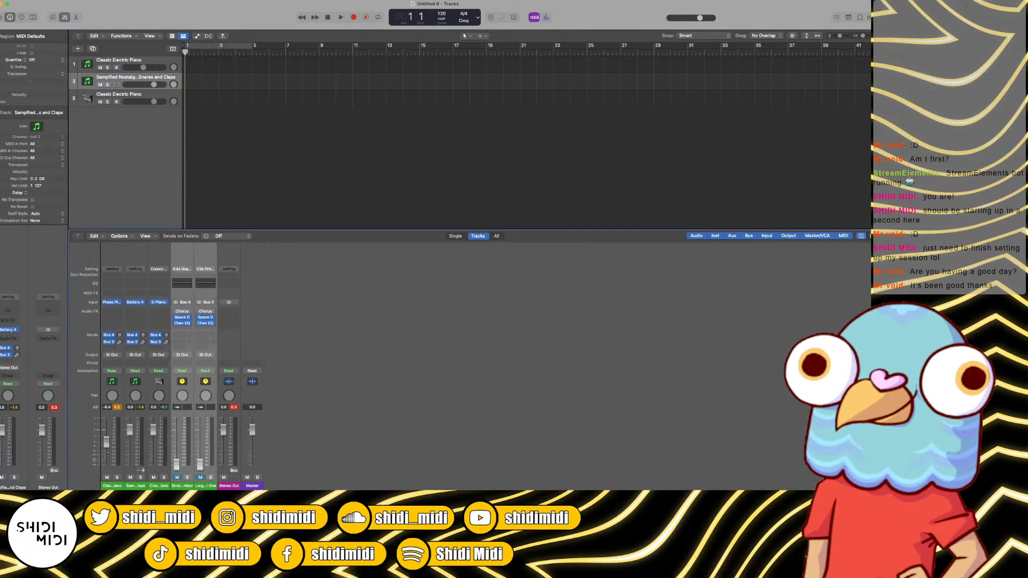
pyautogui.click(117, 408)
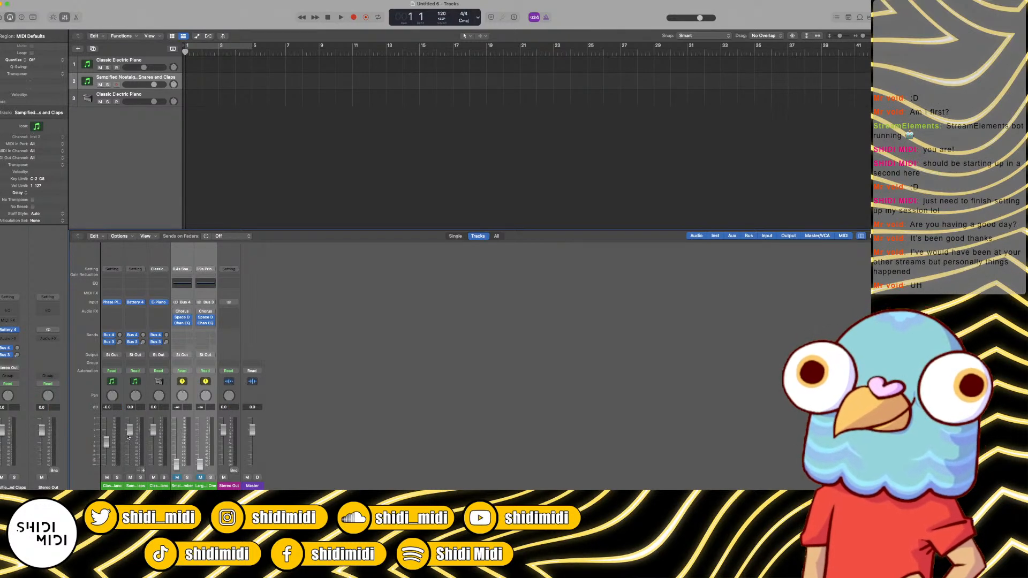
pyautogui.moveTo(130, 429); pyautogui.dragTo(130, 443)
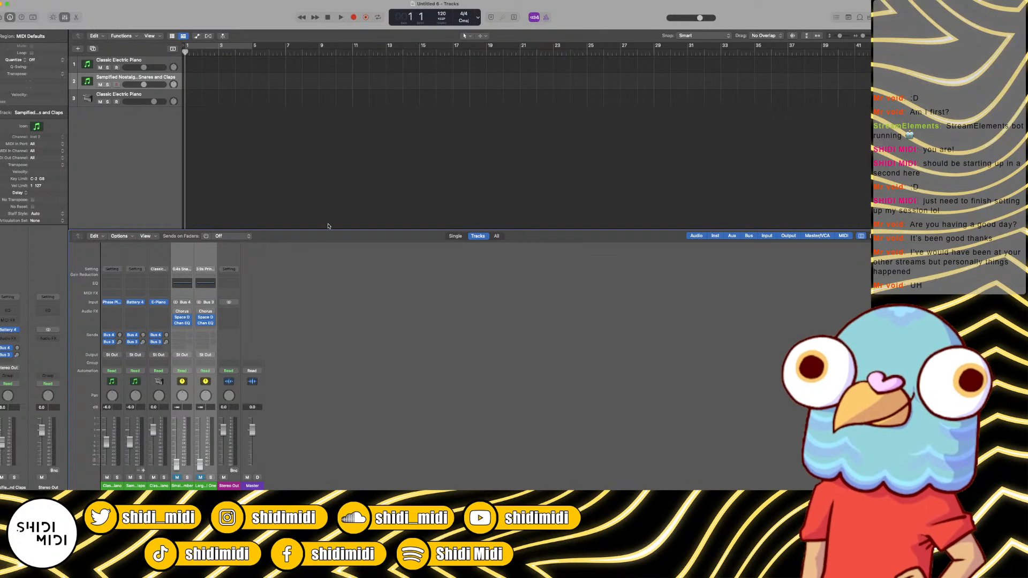
pyautogui.press('2')
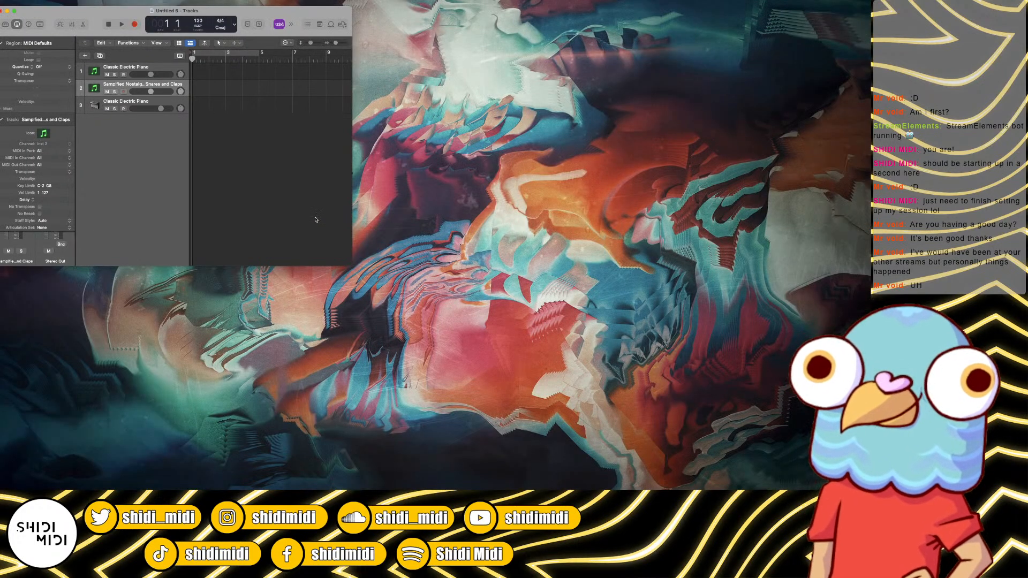
pyautogui.press('1')
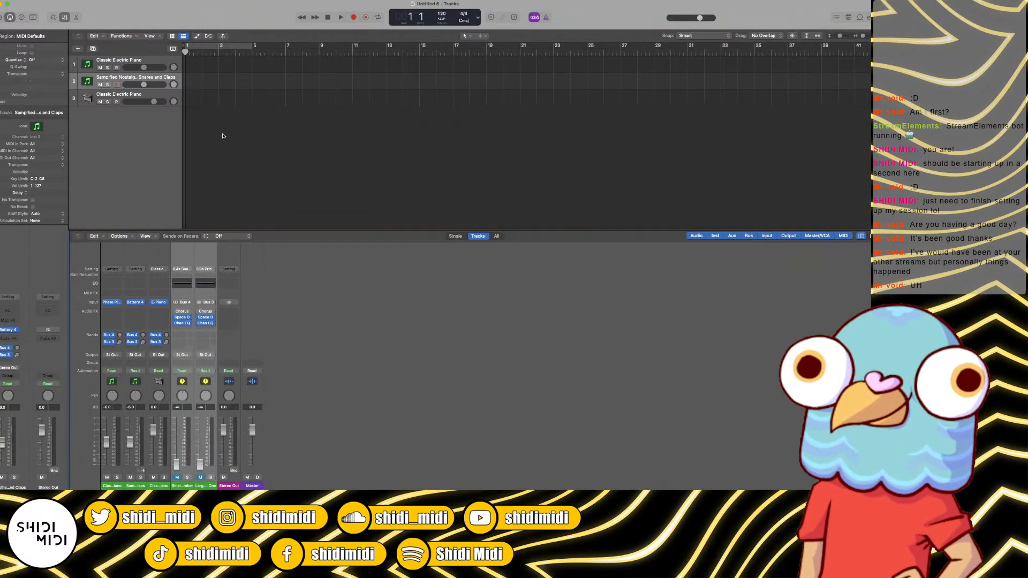
# Step: Open a Piano Roll for the Battery track and add four kick notes on C1, one per beat of bar 1
pyautogui.press('super+4')
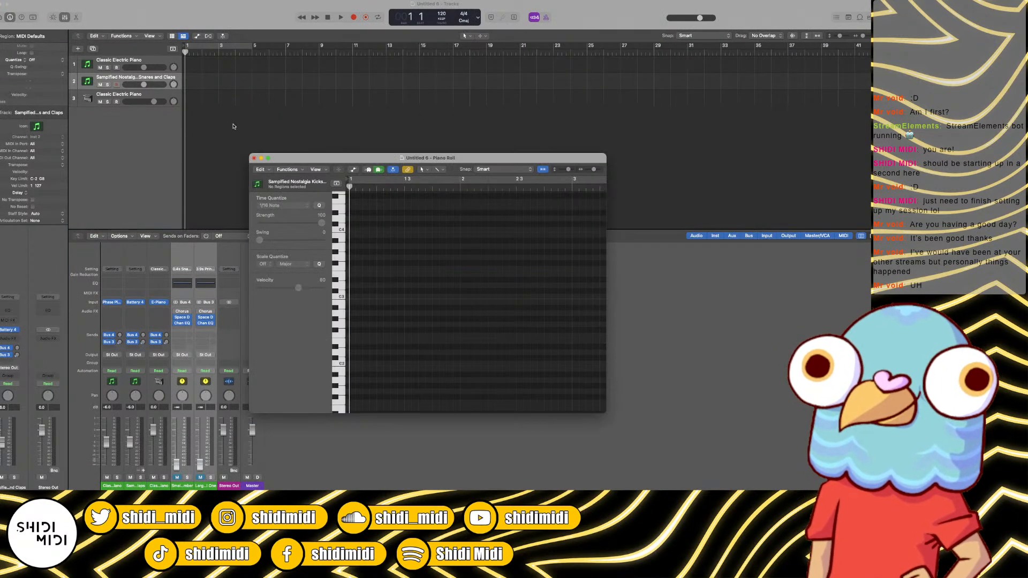
pyautogui.scroll(-5, 358, 349)
pyautogui.click(349, 318)
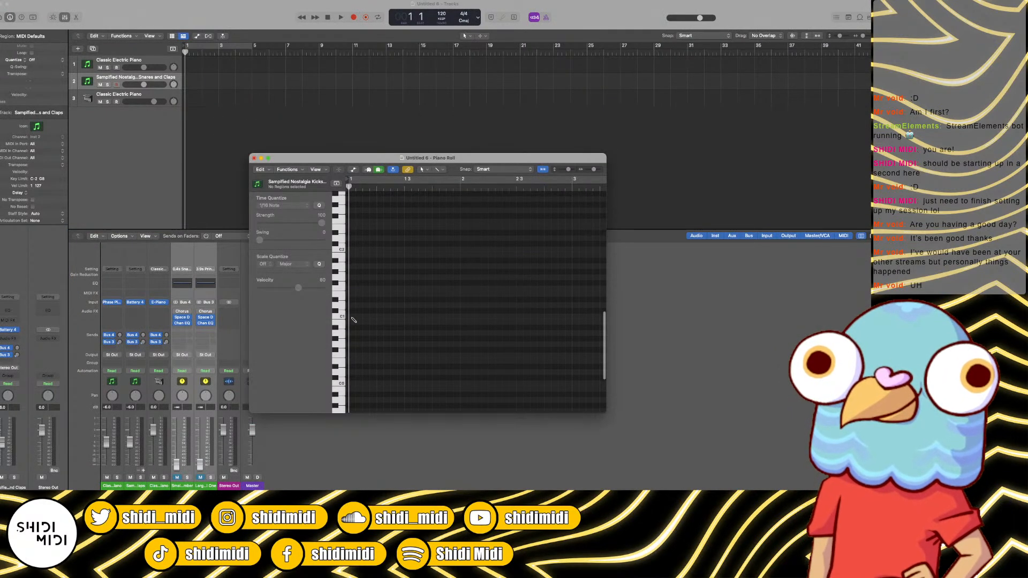
pyautogui.click(419, 317)
pyautogui.click(480, 317)
pyautogui.click(543, 317)
# Step: Set all four kick notes to velocity 127 and repeat them three times to fill four bars
pyautogui.press('super+a')
pyautogui.moveTo(298, 288); pyautogui.dragTo(468, 284)
pyautogui.click(475, 294)
pyautogui.press('super+a')
pyautogui.press('super+r')
pyautogui.press('super+r')
pyautogui.press('super+r')
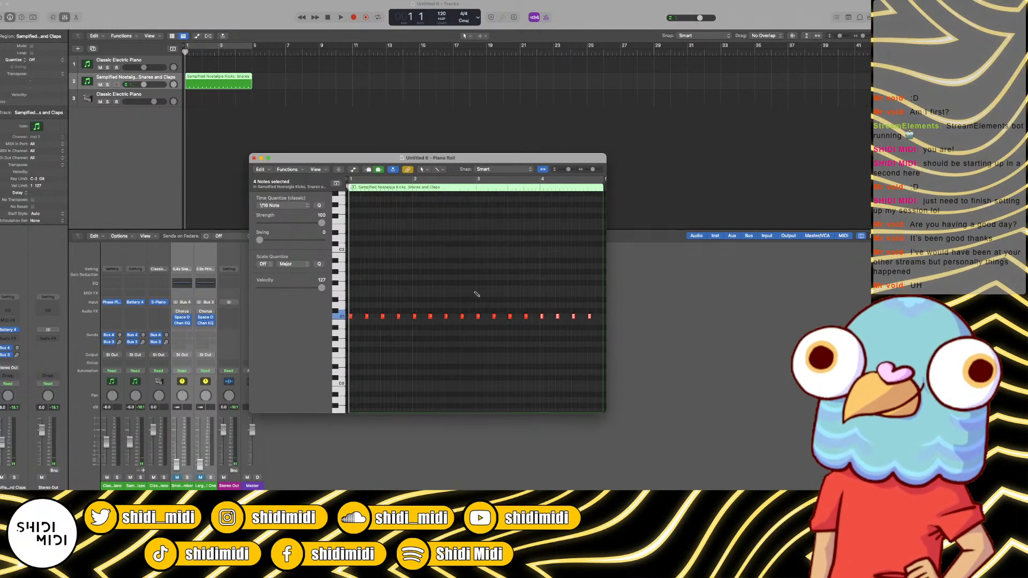
# Step: Turn on cycling for the four-bar kick pattern, play it, and shift its last kick note slightly later
pyautogui.press('c')
pyautogui.press('space')
pyautogui.hscroll(3, 498, 279)
pyautogui.press('space')
pyautogui.click(529, 324)
pyautogui.moveTo(530, 317); pyautogui.dragTo(534, 317)
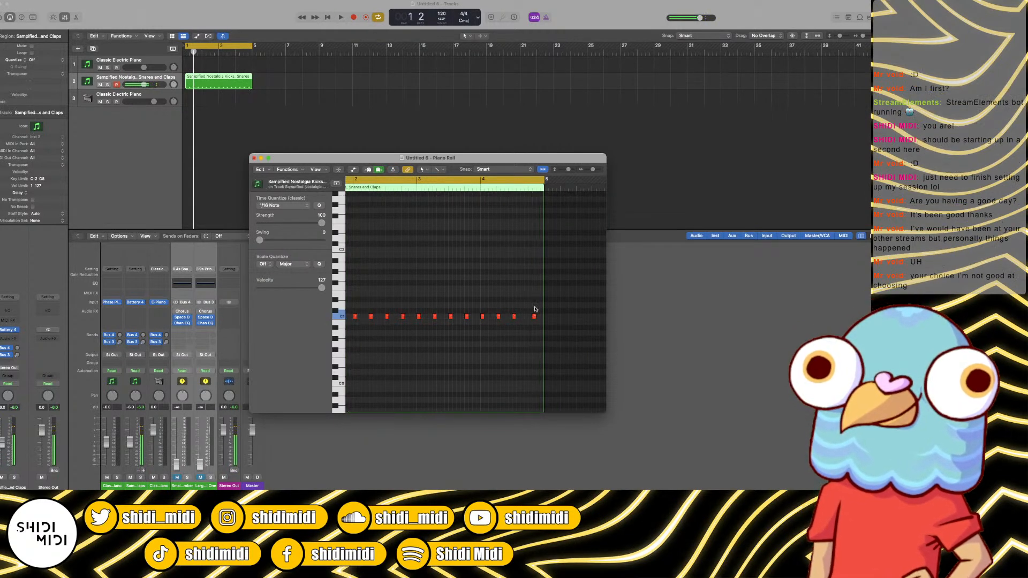
# Step: Close the Piano Roll window and load a stereo Battery 4 instrument on the third track
pyautogui.press('z')
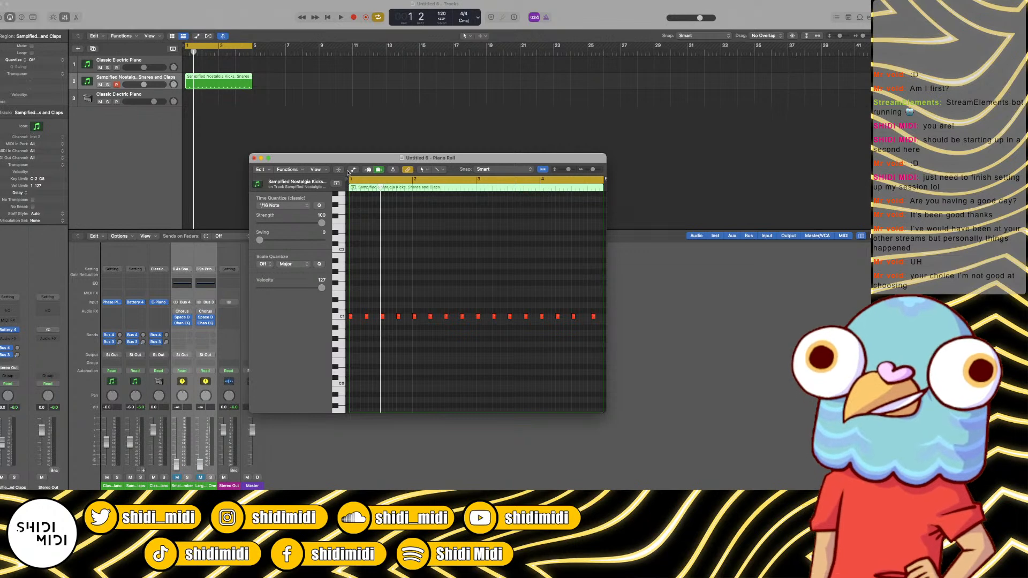
pyautogui.click(255, 159)
pyautogui.press('space')
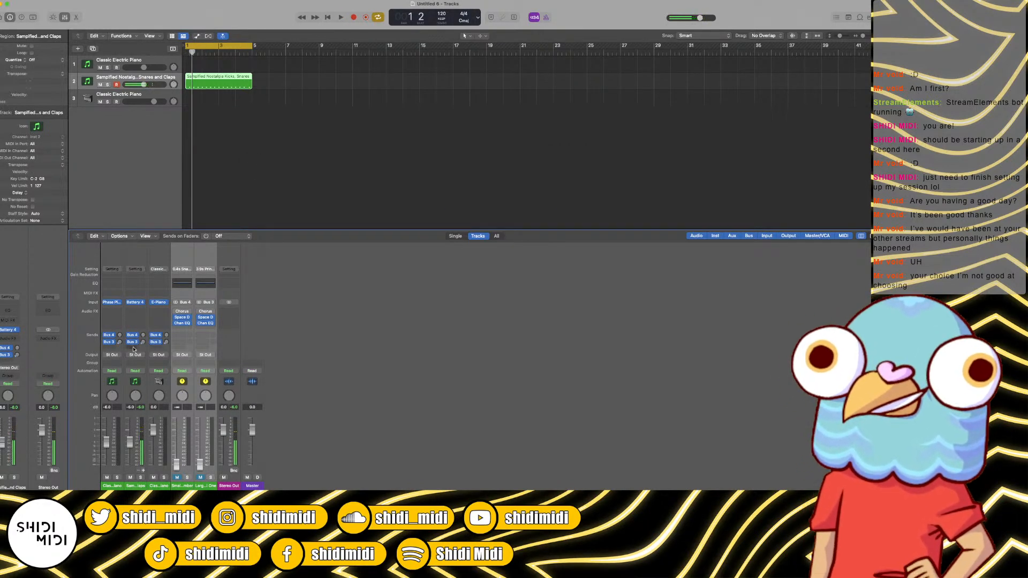
pyautogui.click(166, 303)
pyautogui.moveTo(168, 305)
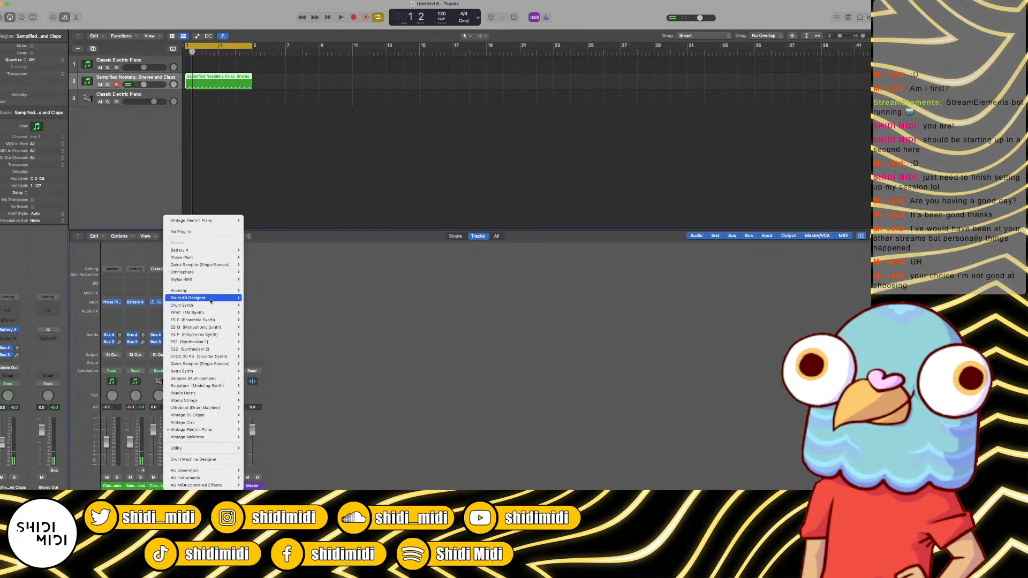
pyautogui.moveTo(197, 257)
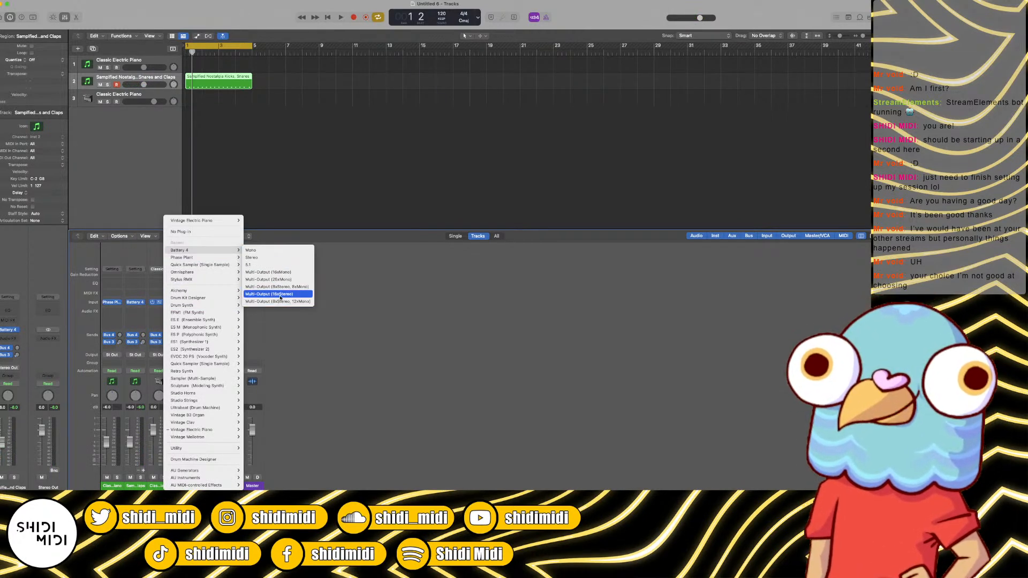
pyautogui.click(262, 257)
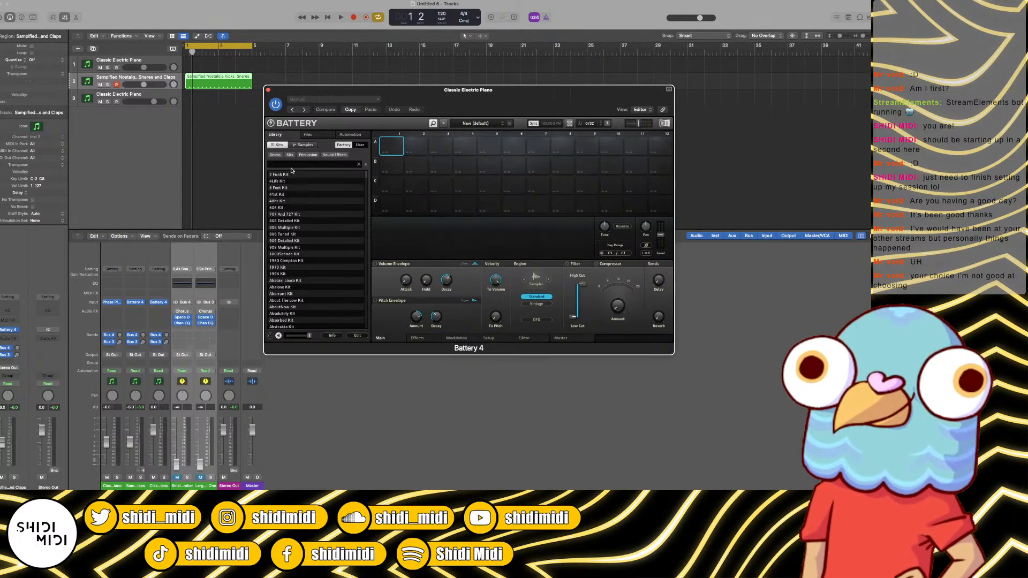
# Step: Search Battery's sample library for "rimshot" and audition several rim samples near the start of the list
pyautogui.click(304, 144)
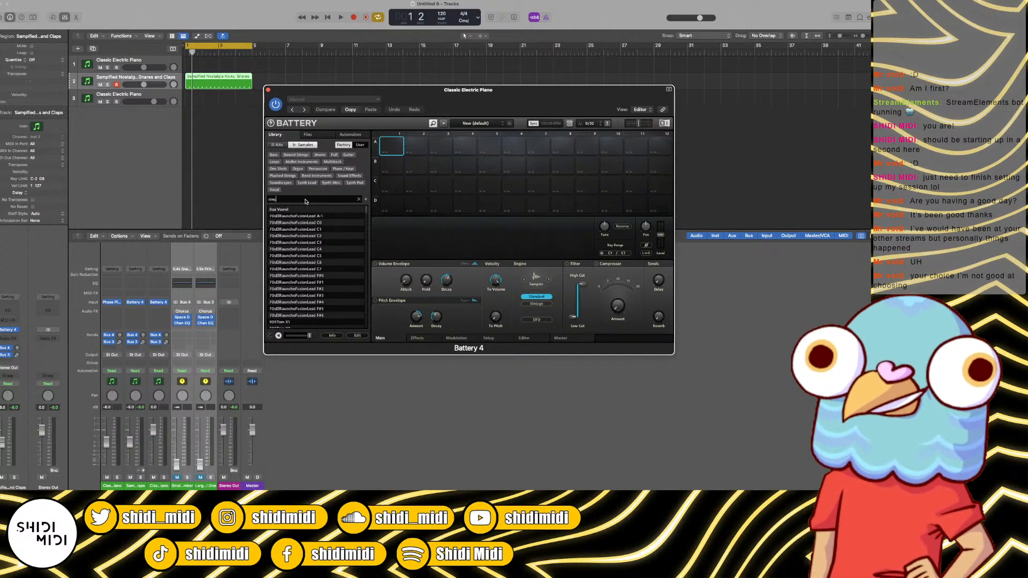
pyautogui.press('Return')
pyautogui.click(305, 276)
pyautogui.click(308, 289)
pyautogui.click(309, 303)
pyautogui.click(310, 311)
pyautogui.click(309, 316)
pyautogui.click(310, 323)
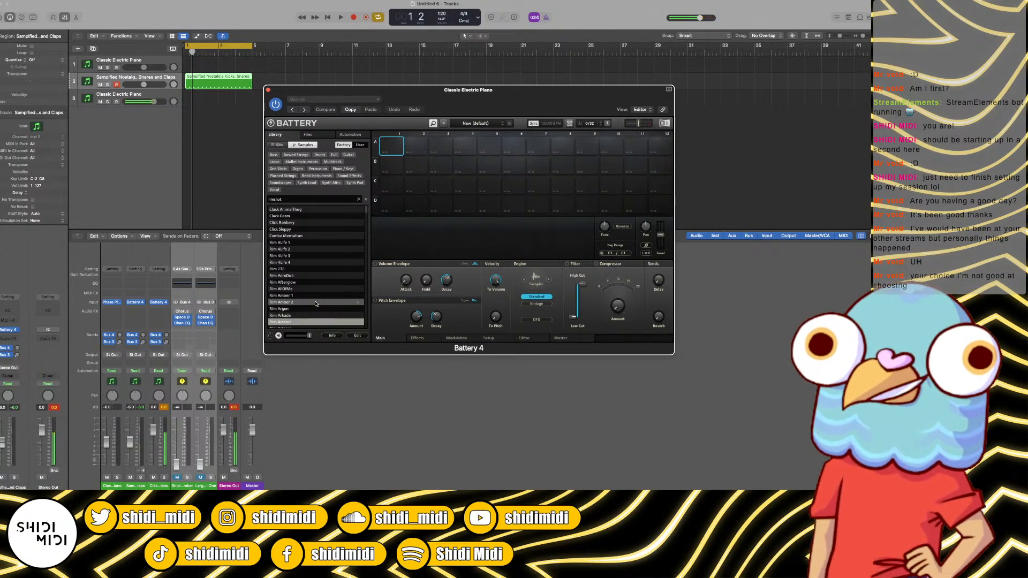
# Step: Audition further rim samples one after another down to Rim Chordinator and go back to Rim ChopShop
pyautogui.scroll(-3, 315, 304)
pyautogui.click(306, 315)
pyautogui.click(307, 303)
pyautogui.click(305, 297)
pyautogui.click(306, 290)
pyautogui.click(302, 316)
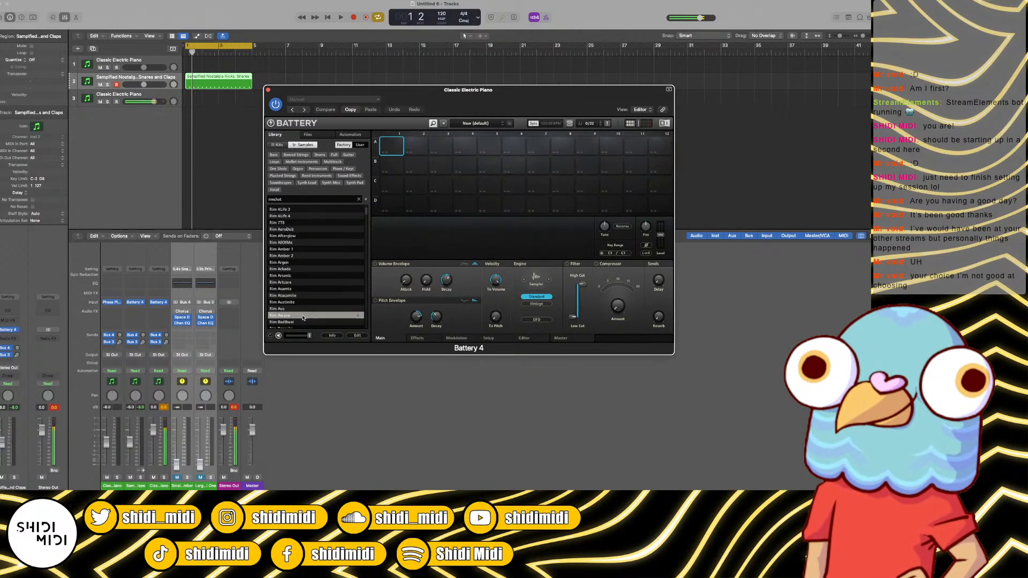
pyautogui.click(306, 322)
pyautogui.scroll(-1, 306, 321)
pyautogui.click(306, 322)
pyautogui.scroll(-1, 307, 322)
pyautogui.click(307, 322)
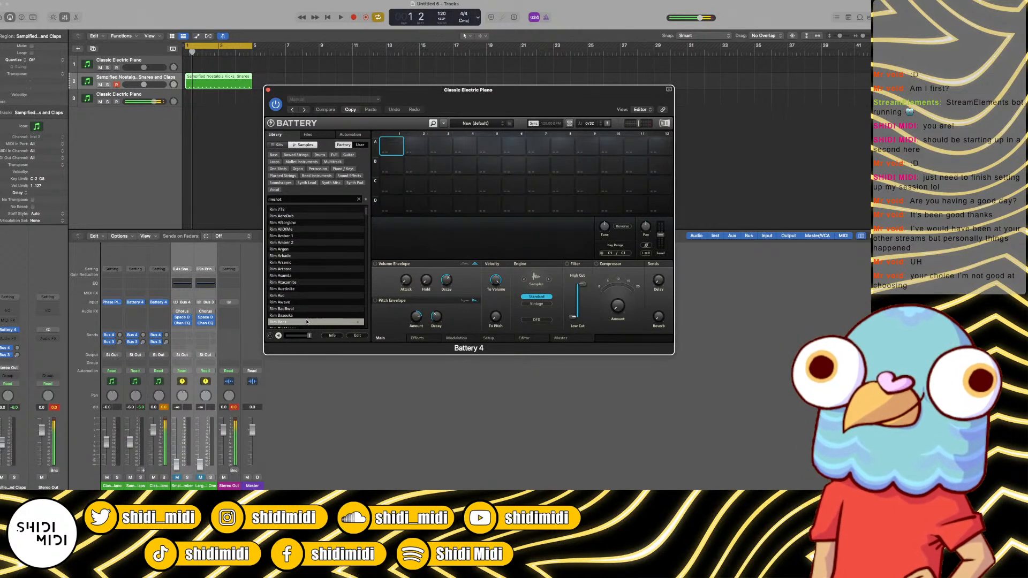
pyautogui.scroll(-1, 307, 322)
pyautogui.click(306, 322)
pyautogui.press('Down')
pyautogui.press('Down')
pyautogui.press('Down')
pyautogui.press('Down')
pyautogui.press('Down')
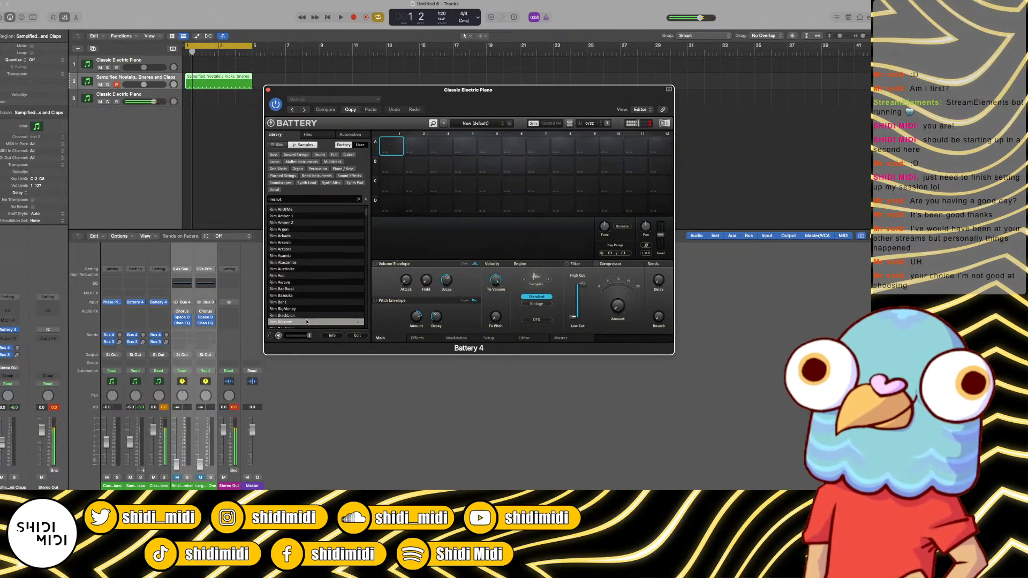
pyautogui.press('Down')
pyautogui.press('Down')
pyautogui.press('Down')
pyautogui.press('Down')
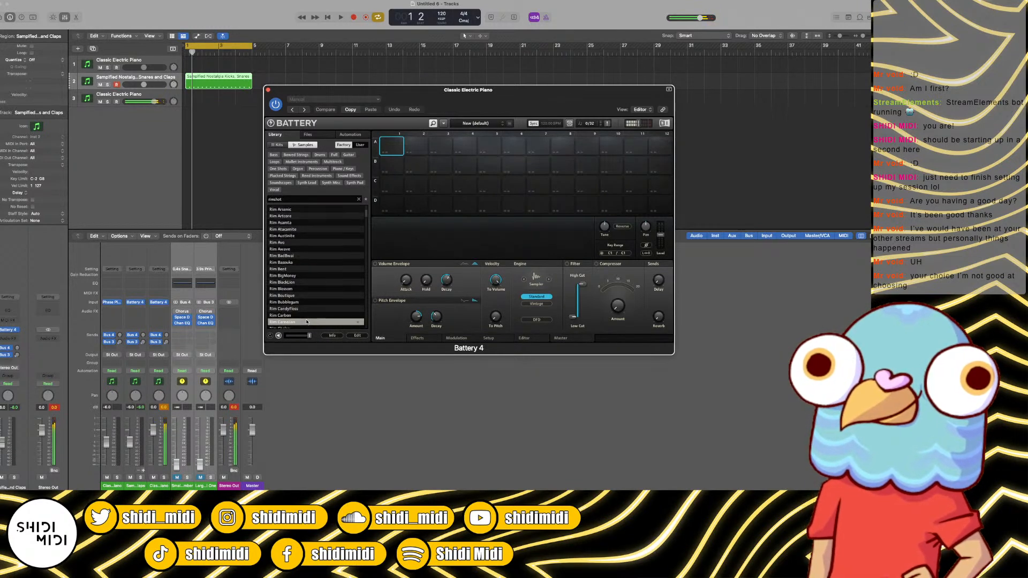
pyautogui.press('Down')
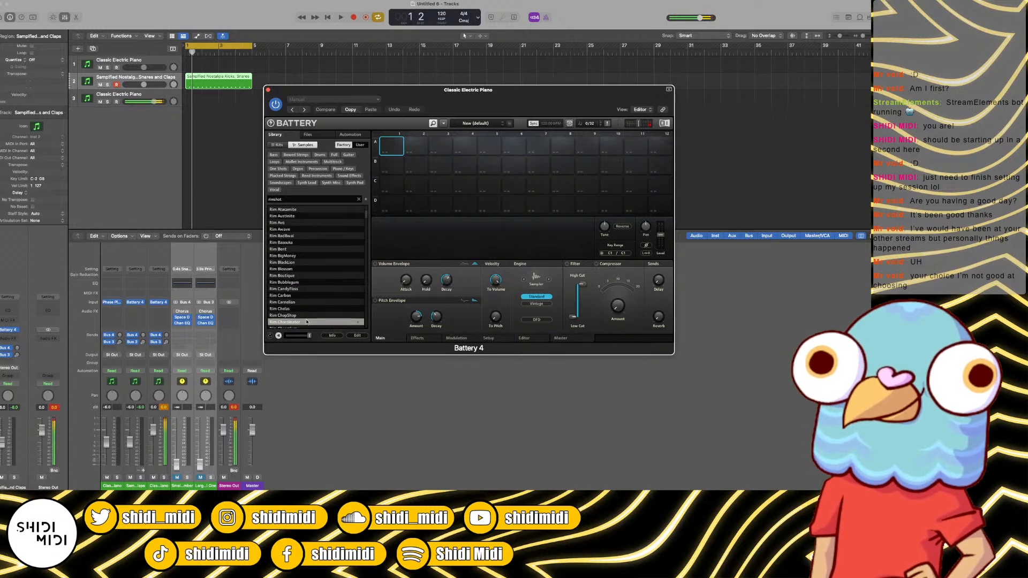
pyautogui.press('Up')
# Step: Load Rim ChopShop into Battery's first cell and Rim Carbon into the second, and close the plug-in window
pyautogui.moveTo(307, 317); pyautogui.dragTo(397, 148)
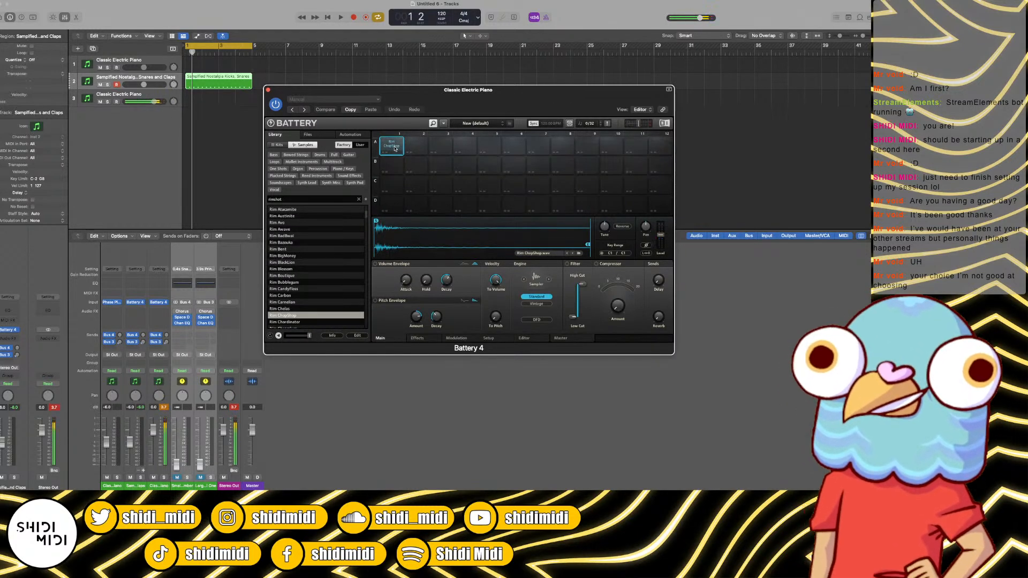
pyautogui.click(288, 296)
pyautogui.moveTo(287, 299); pyautogui.dragTo(417, 147)
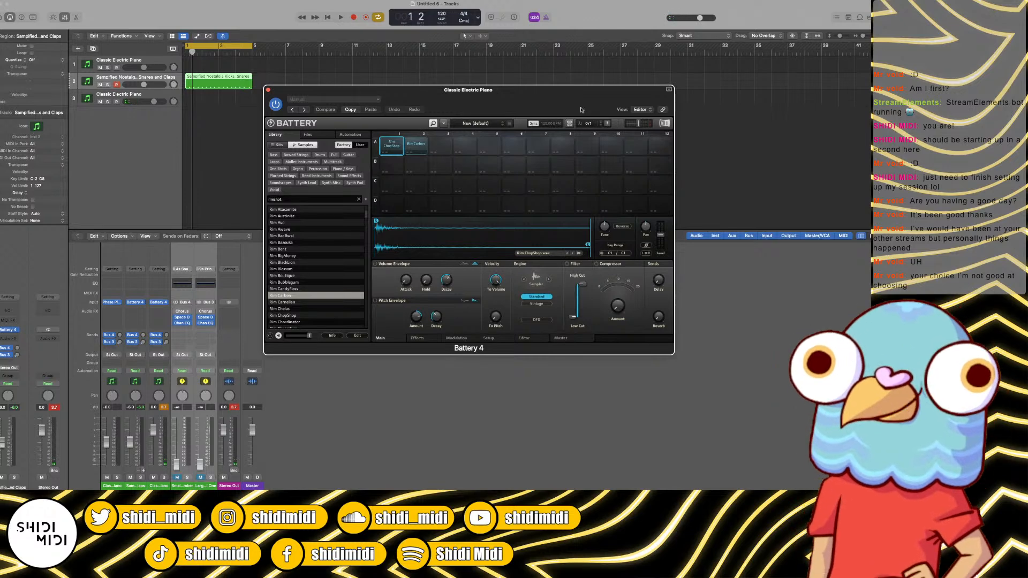
pyautogui.click(268, 90)
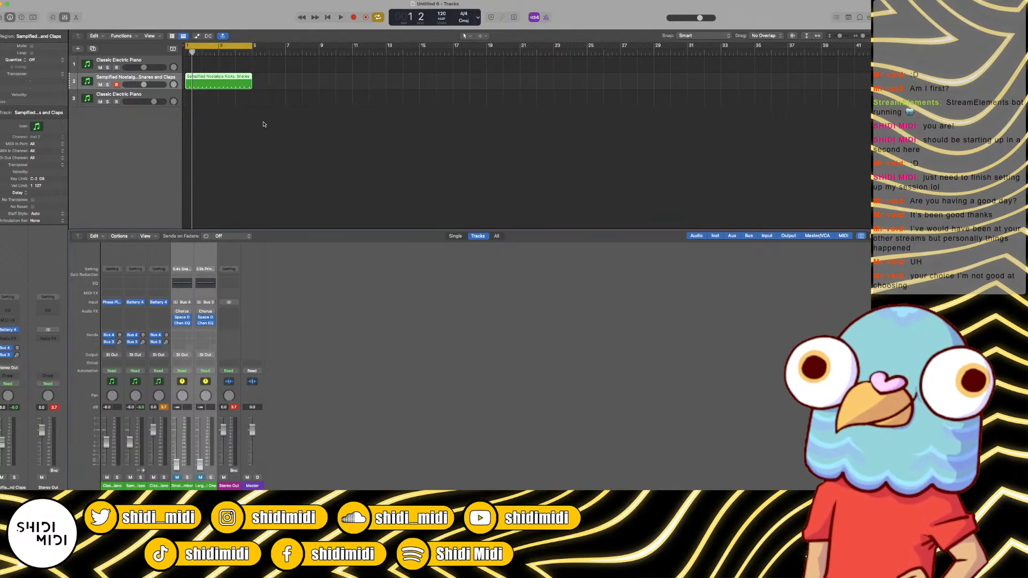
# Step: Show the Piano Roll editor below the arrangement with the third track, the rim Battery, selected
pyautogui.press('super+4')
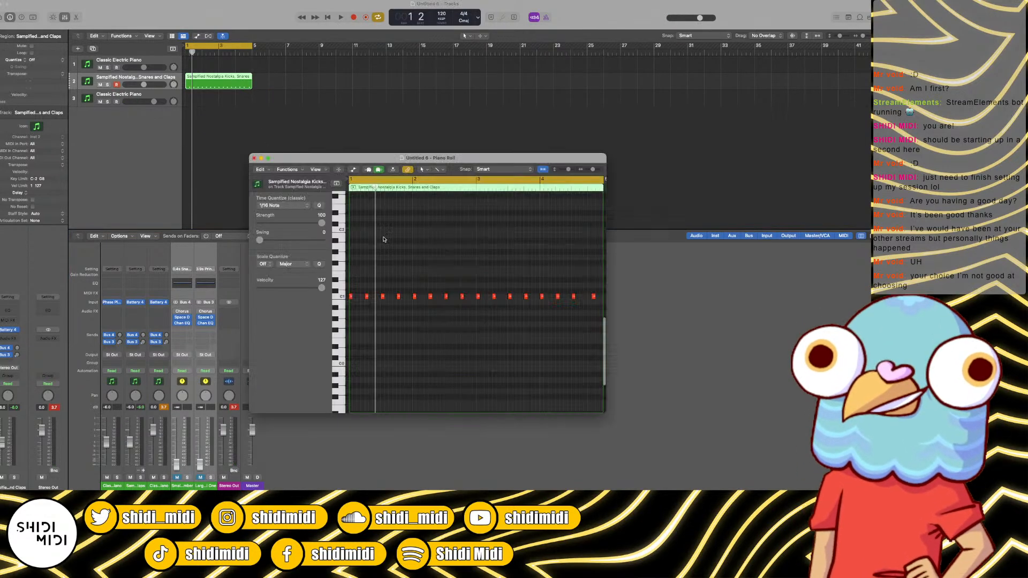
pyautogui.click(253, 159)
pyautogui.press('p')
pyautogui.press('Tab')
pyautogui.press('Down')
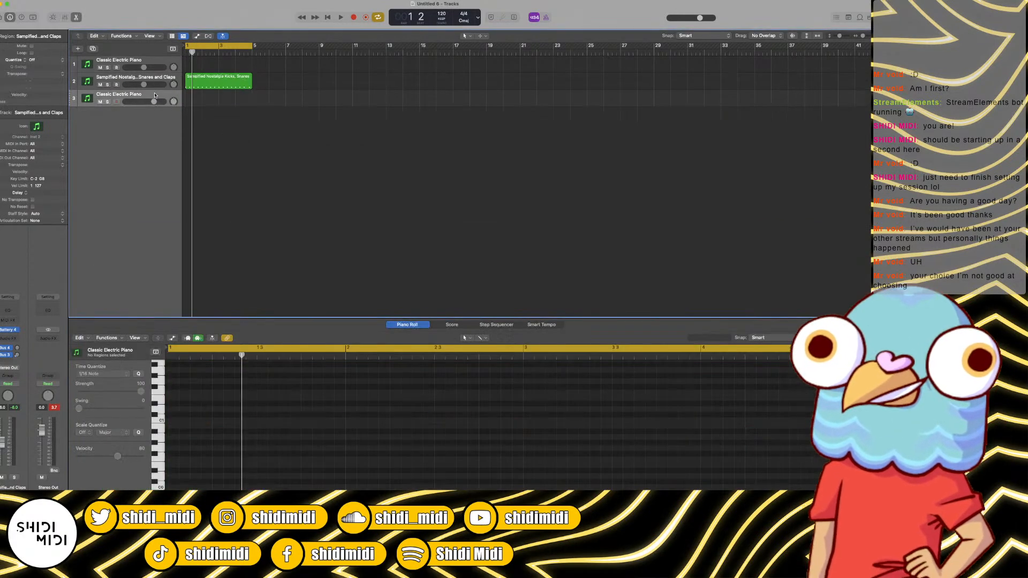
# Step: Add rim notes on C1 at beat 2 and position 1.3.4 of bar 1, and play them with the kicks
pyautogui.click(217, 420)
pyautogui.press('super+Left')
pyautogui.press('super+Left')
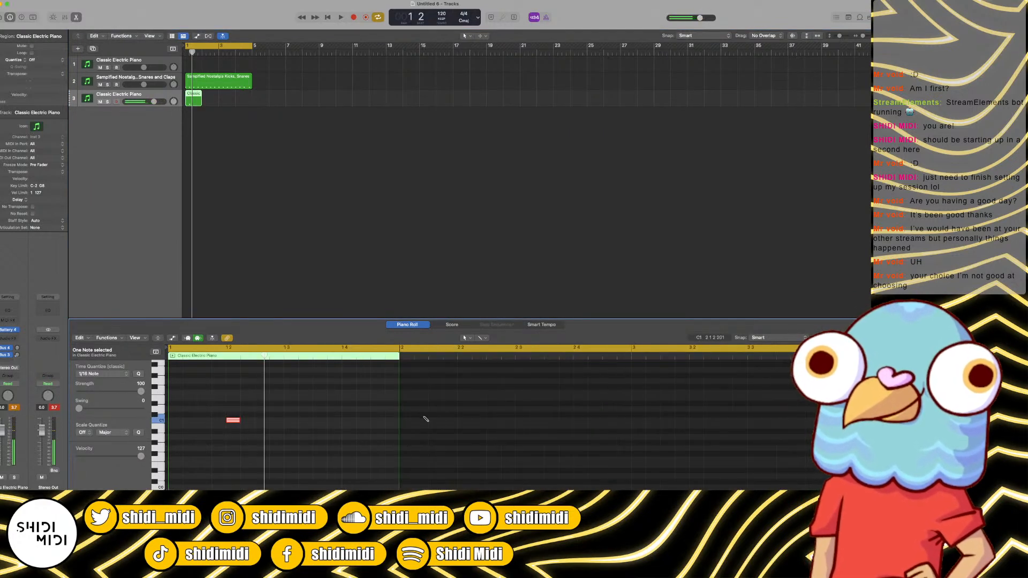
pyautogui.click(332, 419)
pyautogui.press('space')
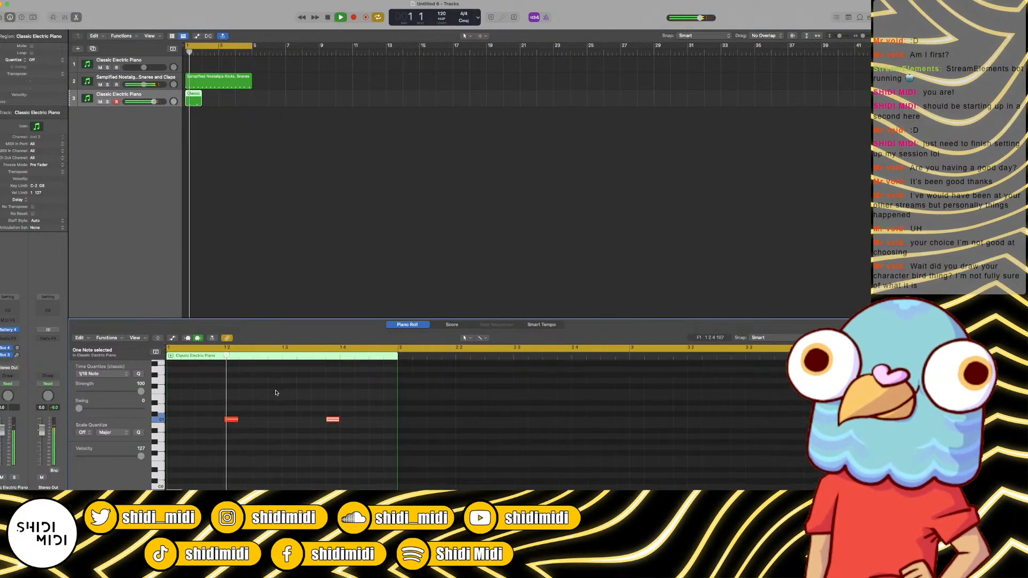
pyautogui.press('space')
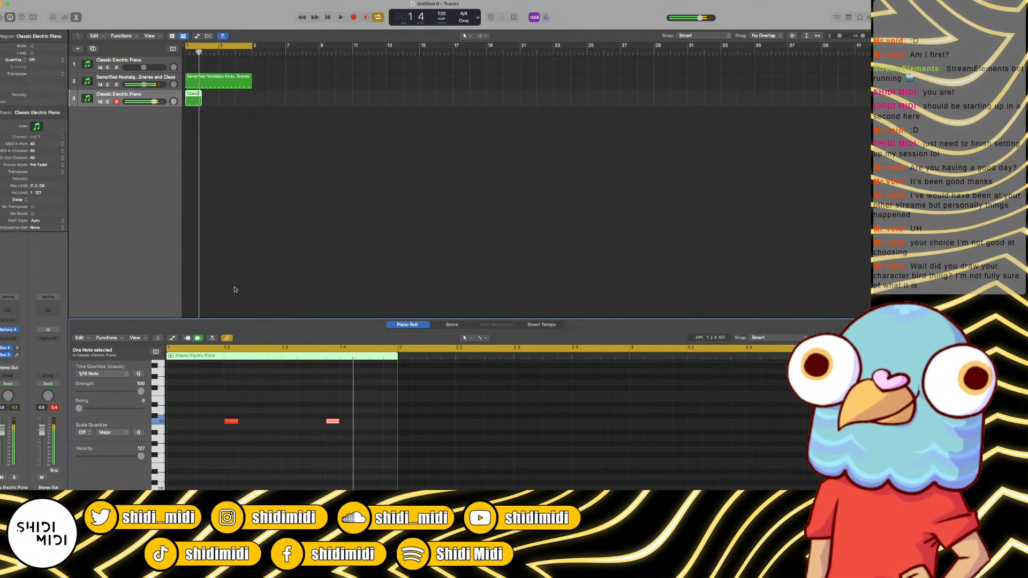
# Step: Delete every kick note except the first and add a new C1 kick at position 1.3.3
pyautogui.click(193, 85)
pyautogui.press('super+a')
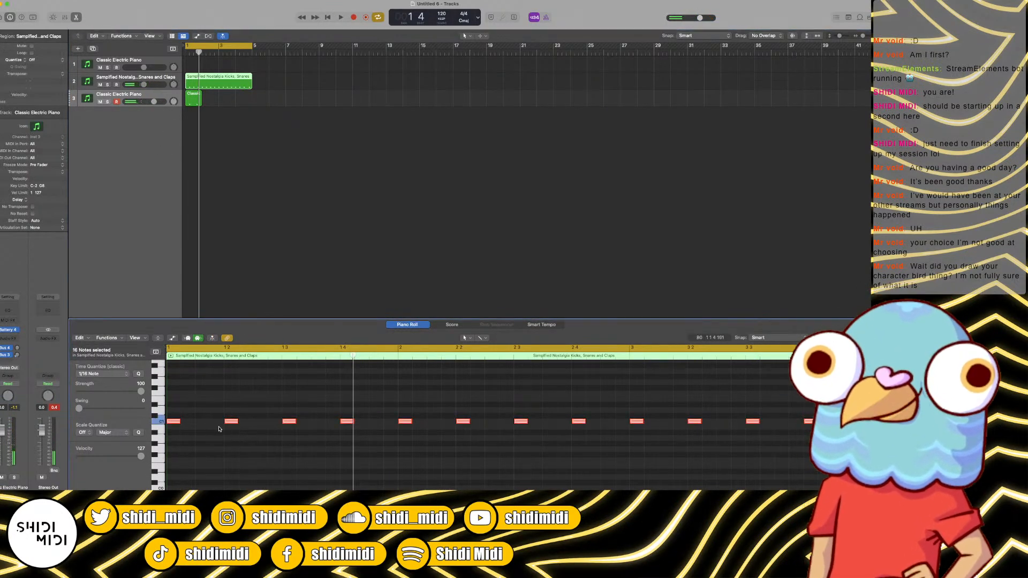
pyautogui.moveTo(178, 399); pyautogui.dragTo(170, 435)
pyautogui.press('Delete')
pyautogui.press('space')
pyautogui.hscroll(2, 182, 411)
pyautogui.press('space')
pyautogui.hscroll(-2, 289, 420)
pyautogui.keyDown('super'); pyautogui.click(323, 423); pyautogui.keyUp('super')
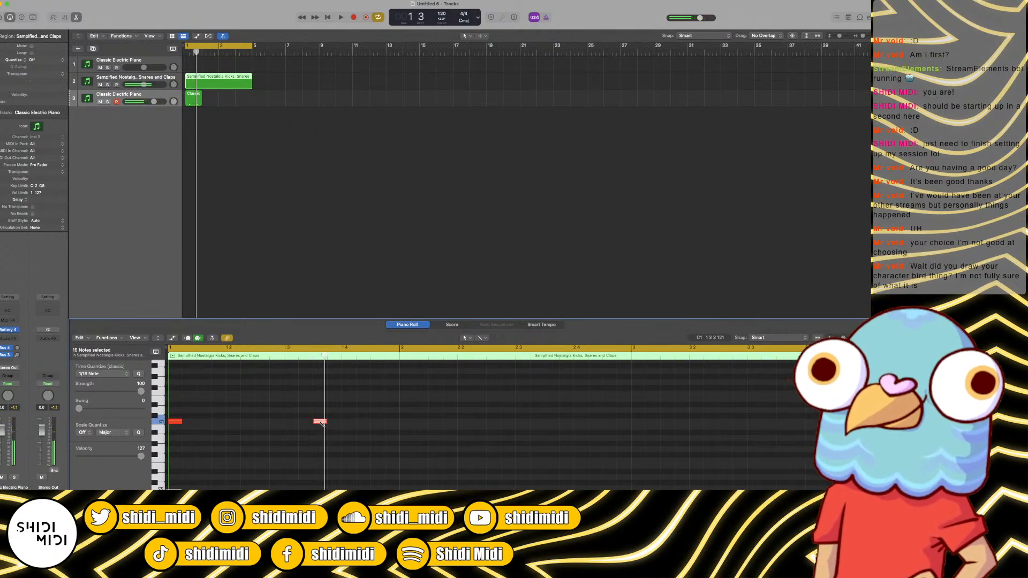
# Step: Add a C#1 note at position 1.4.3 in the rim region and play the bar
pyautogui.click(188, 100)
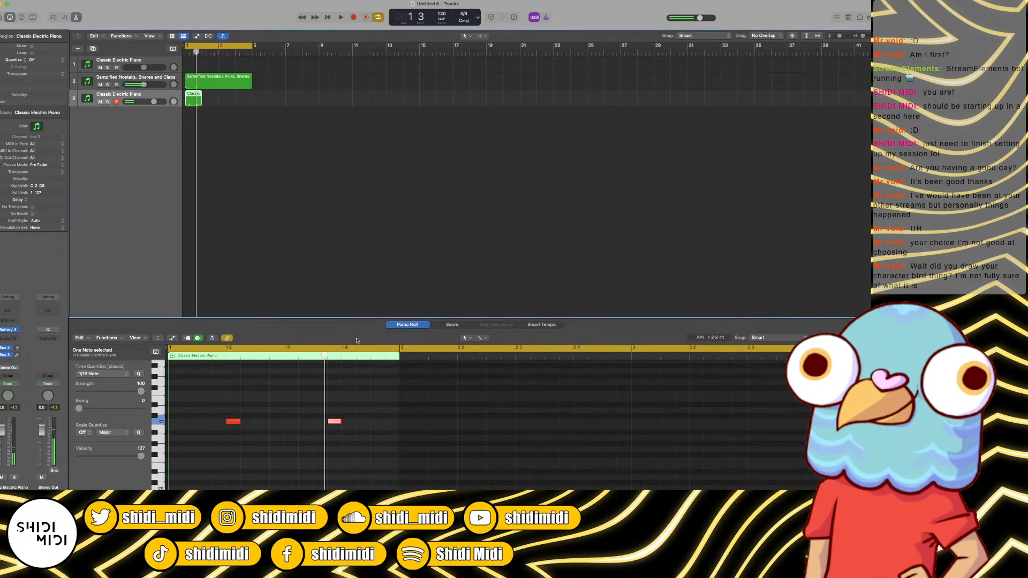
pyautogui.click(337, 422)
pyautogui.keyDown('super'); pyautogui.click(368, 416); pyautogui.keyUp('super')
pyautogui.moveTo(366, 417); pyautogui.dragTo(381, 416)
pyautogui.press('space')
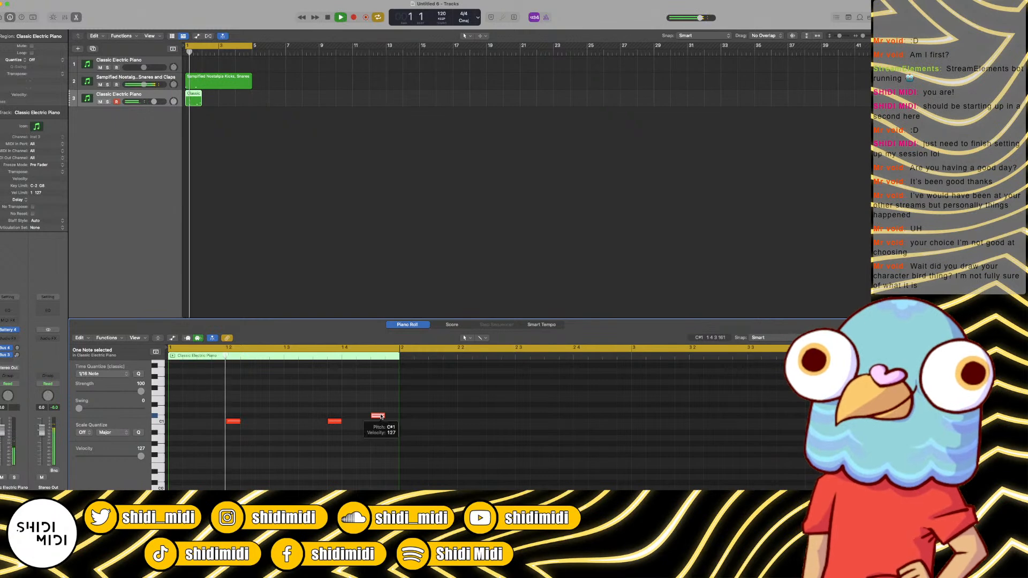
pyautogui.press('space')
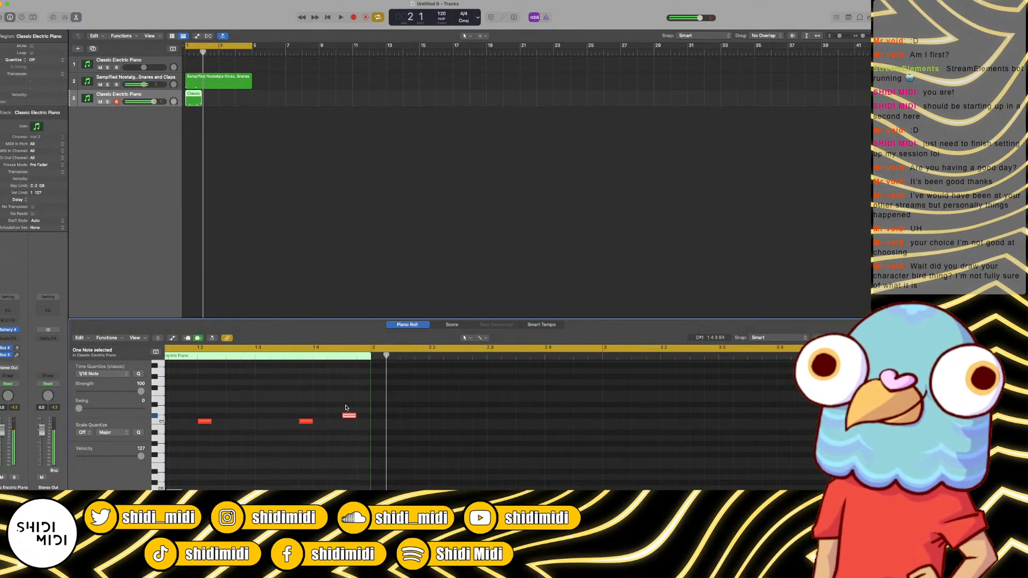
# Step: Add three C1 kick notes to bar 2 of the kick region, at positions 2.1, 2.1.3 and 2.3.3
pyautogui.click(218, 140)
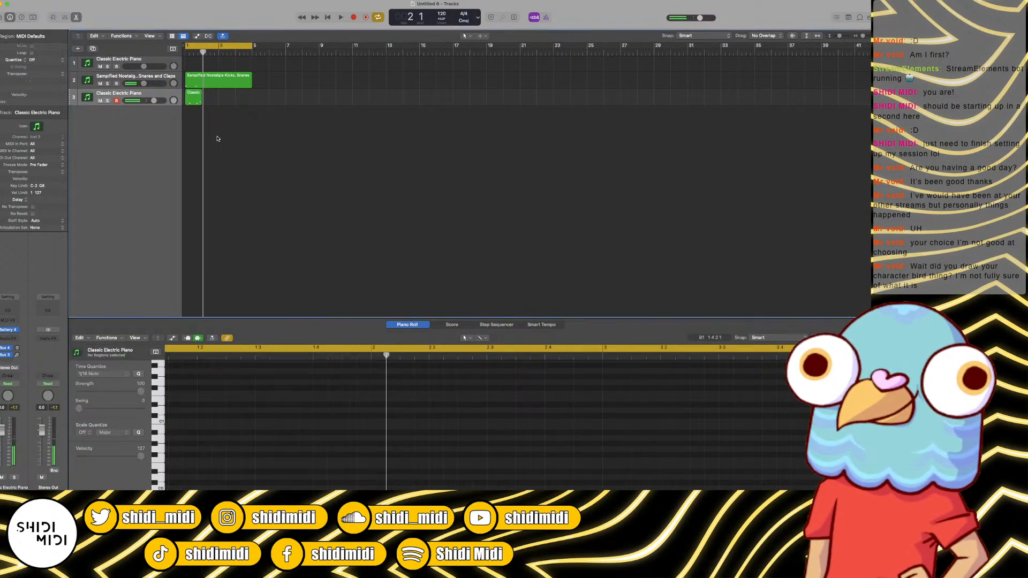
pyautogui.click(198, 98)
pyautogui.click(207, 84)
pyautogui.click(377, 422)
pyautogui.click(417, 422)
pyautogui.moveTo(417, 422); pyautogui.dragTo(404, 423)
pyautogui.hscroll(1, 514, 419)
pyautogui.hscroll(1, 511, 420)
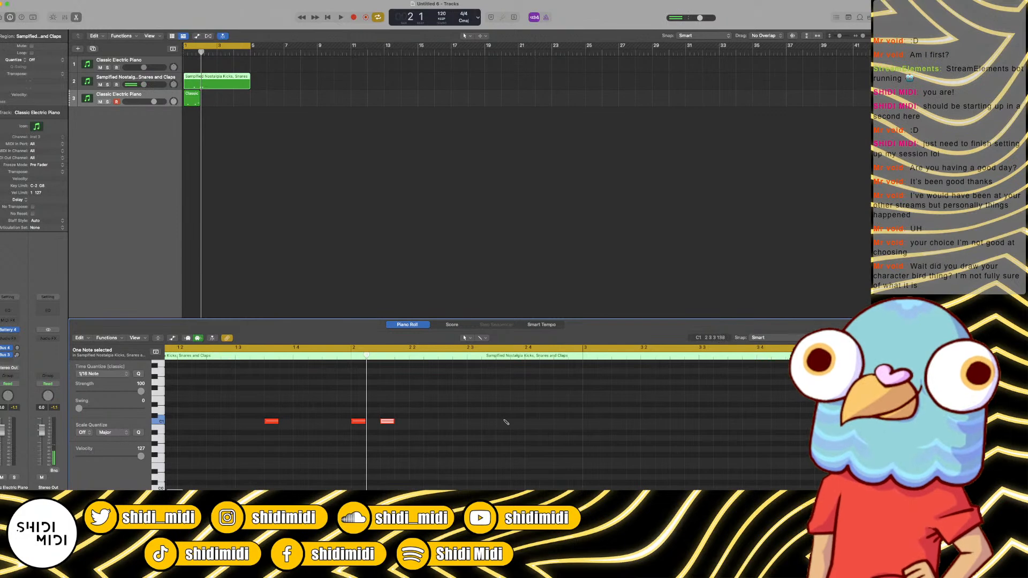
pyautogui.click(506, 422)
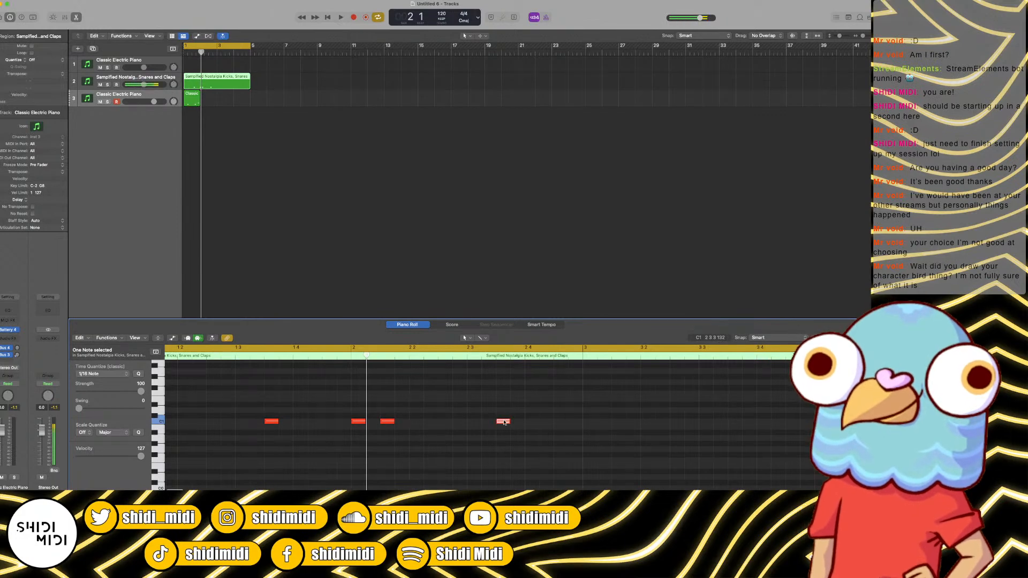
# Step: Repeat the one-bar rim region once and shift the copy's C#1 note one sixteenth earlier
pyautogui.click(195, 96)
pyautogui.press('super+r')
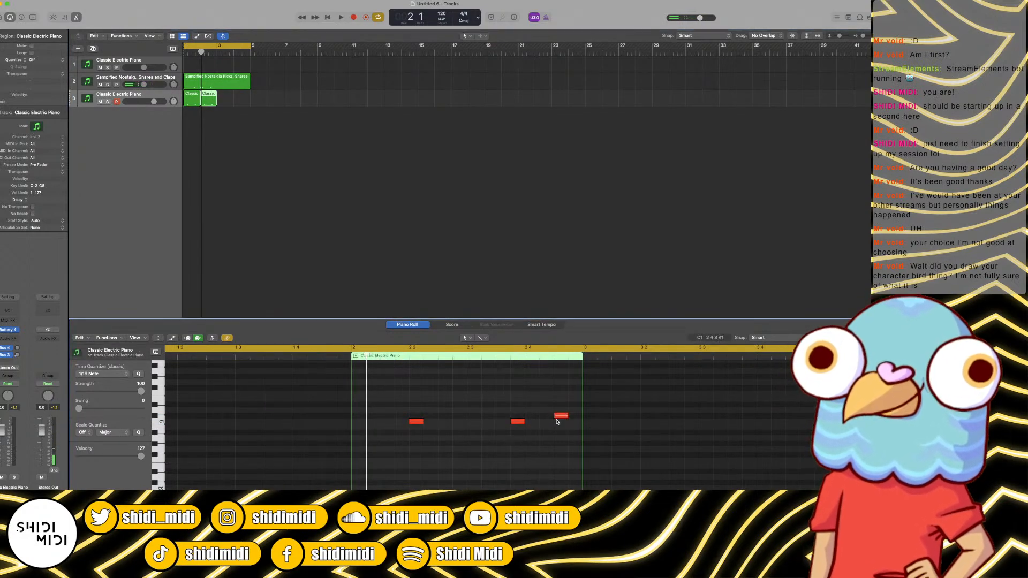
pyautogui.moveTo(552, 417); pyautogui.dragTo(538, 417)
# Step: Trim the kick region to its first two bars and repeat the two-bar kick and rim pattern up to bar 5
pyautogui.moveTo(266, 176); pyautogui.dragTo(191, 92)
pyautogui.click(217, 53)
pyautogui.moveTo(230, 63); pyautogui.dragTo(184, 103)
pyautogui.press('super+t')
pyautogui.press('Delete')
pyautogui.press('super+r')
# Step: Set the swing to 100 for all notes in the kick and rim regions and play the pattern
pyautogui.moveTo(320, 128); pyautogui.dragTo(188, 83)
pyautogui.click(510, 451)
pyautogui.press('super+a')
pyautogui.moveTo(78, 408); pyautogui.dragTo(146, 408)
pyautogui.press('space')
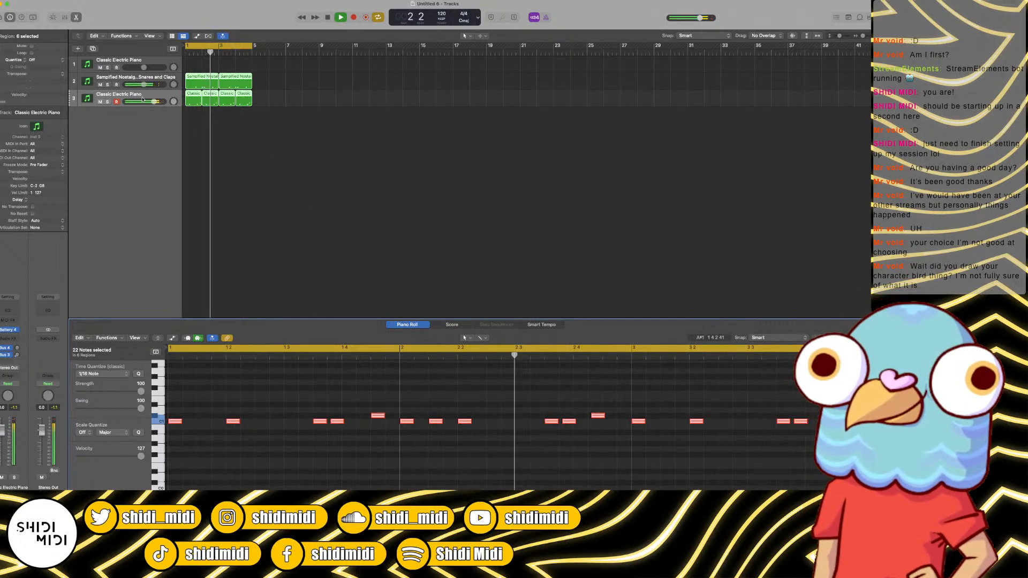
# Step: Lower the rim track's volume and raise the project tempo to 128 while the loop plays, and stop playback
pyautogui.moveTo(155, 101); pyautogui.dragTo(141, 101)
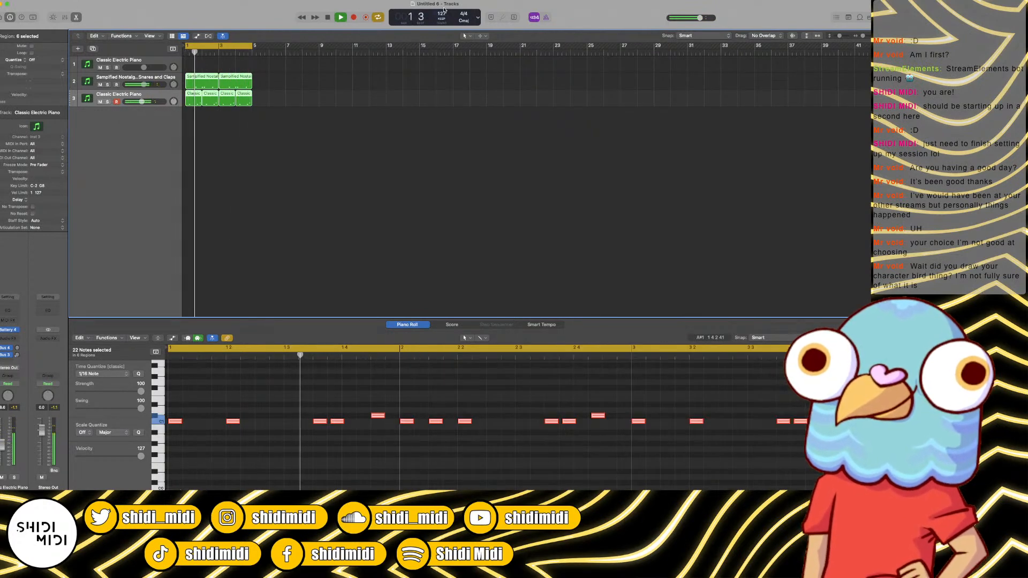
pyautogui.click(458, 100)
pyautogui.press('space')
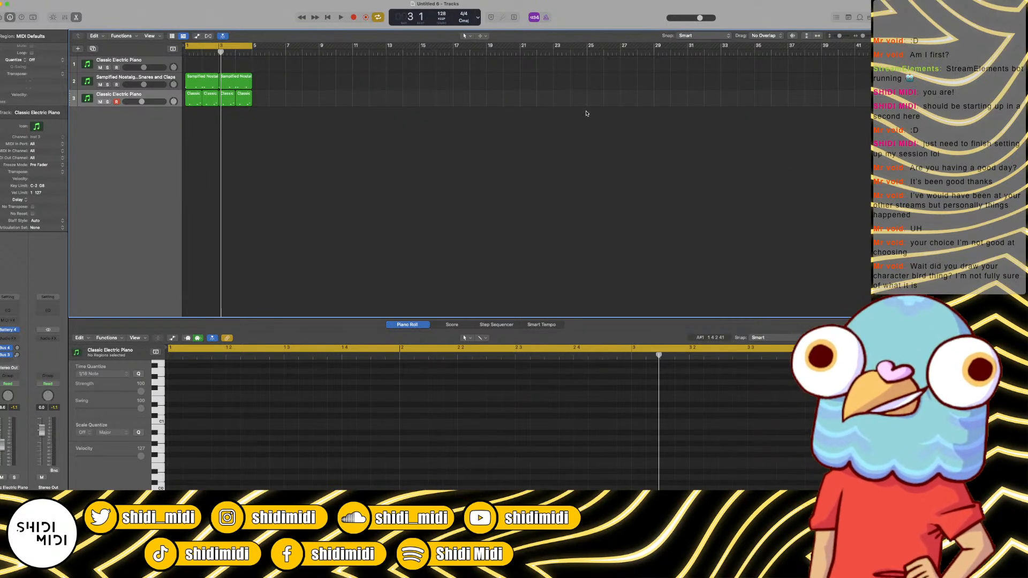
pyautogui.moveTo(343, 94); pyautogui.dragTo(184, 107)
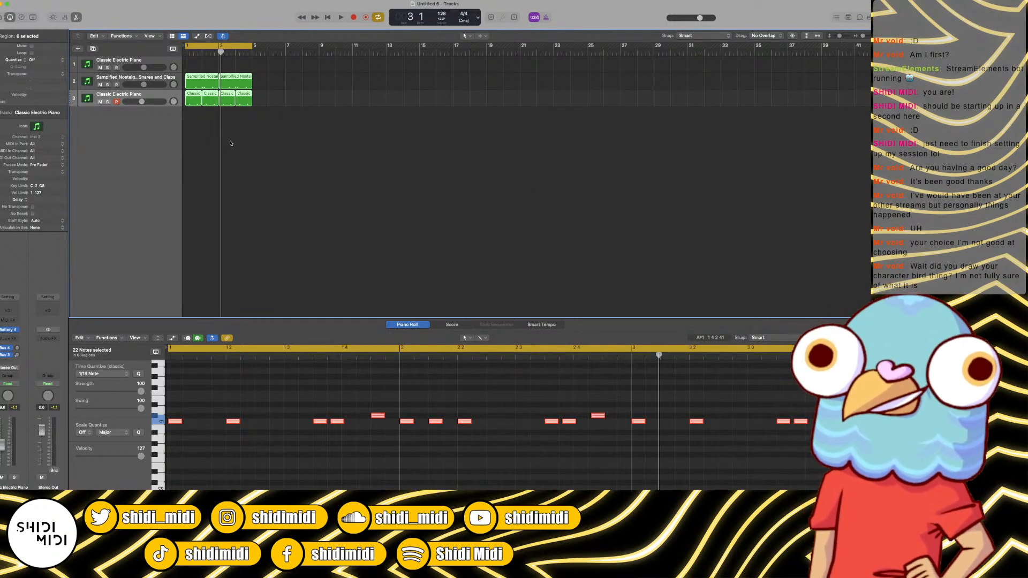
pyautogui.click(296, 146)
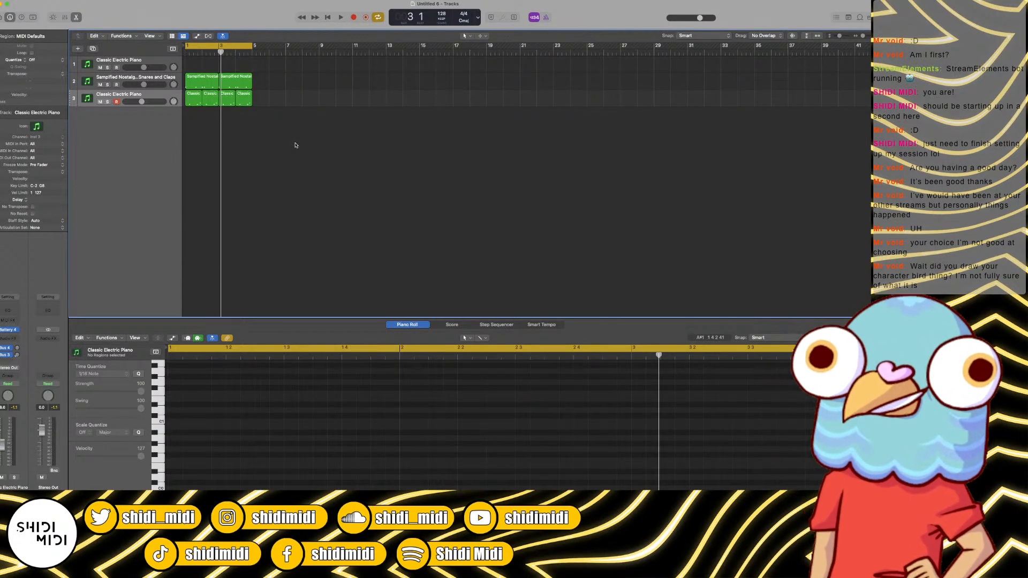
pyautogui.hscroll(1, 273, 67)
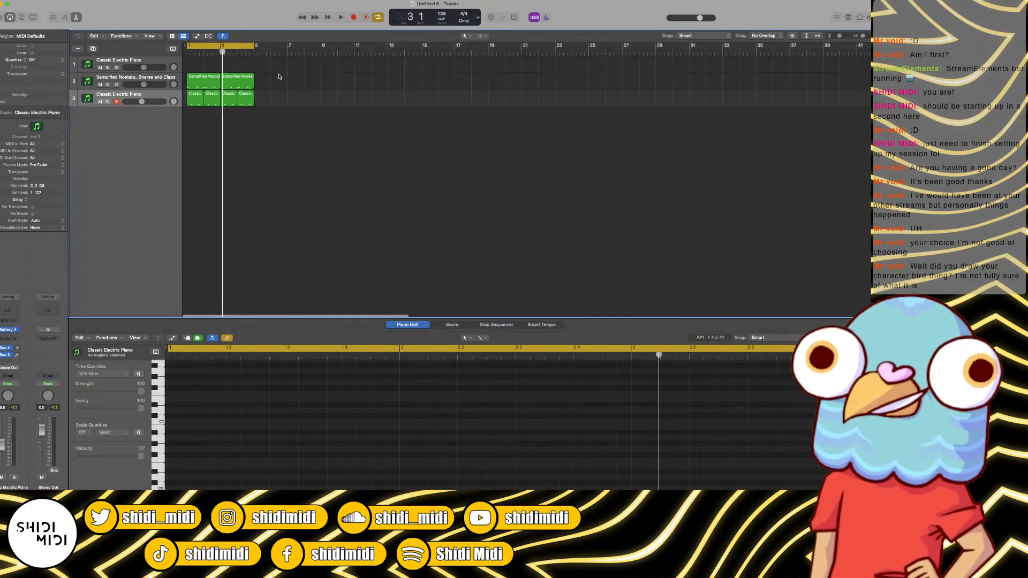
# Step: Play the loop from the project start with the first track selected, and open its Phase Plant synth
pyautogui.press('Return')
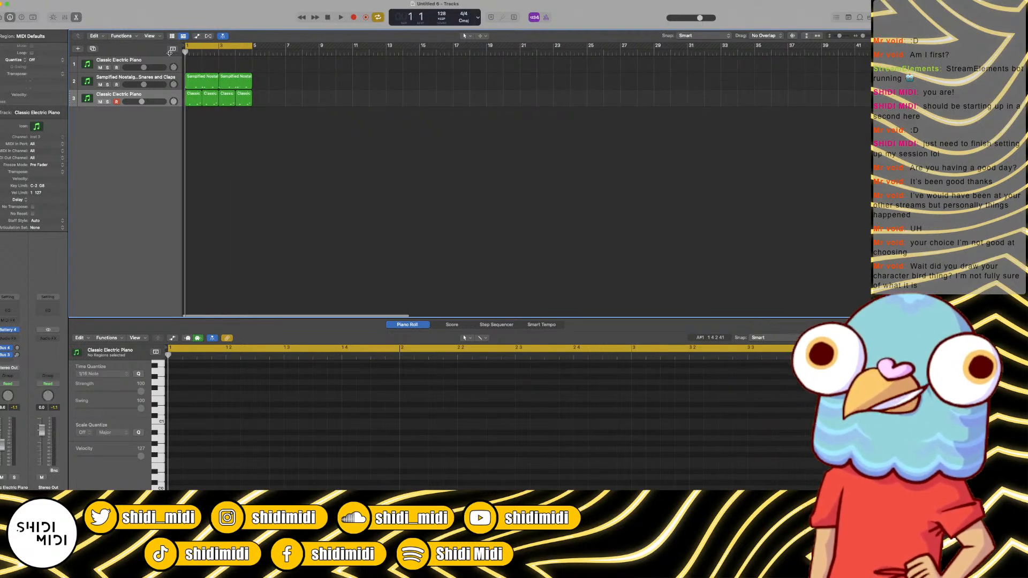
pyautogui.hscroll(-1, 296, 92)
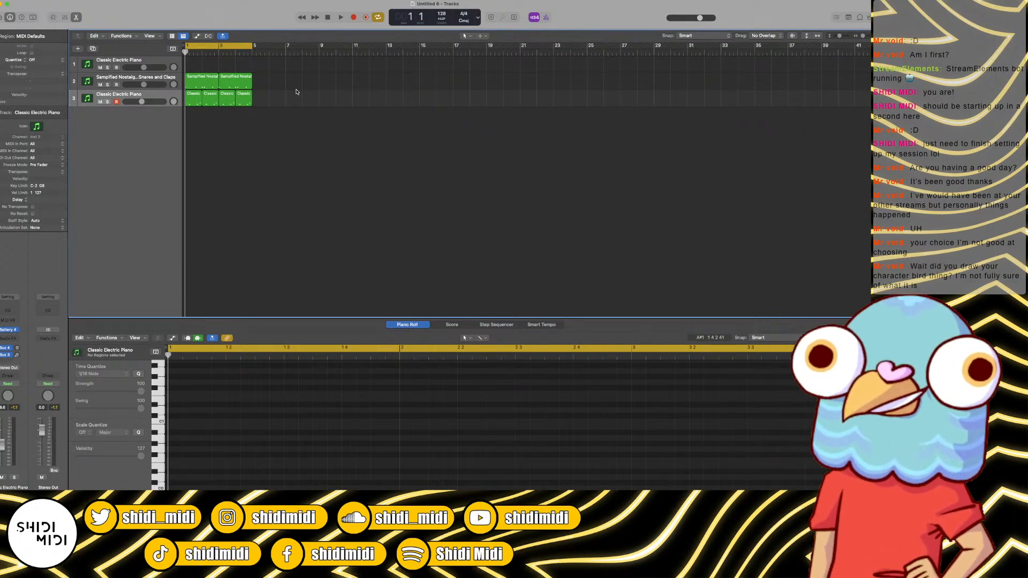
pyautogui.hscroll(1, 318, 145)
pyautogui.hscroll(-1, 241, 137)
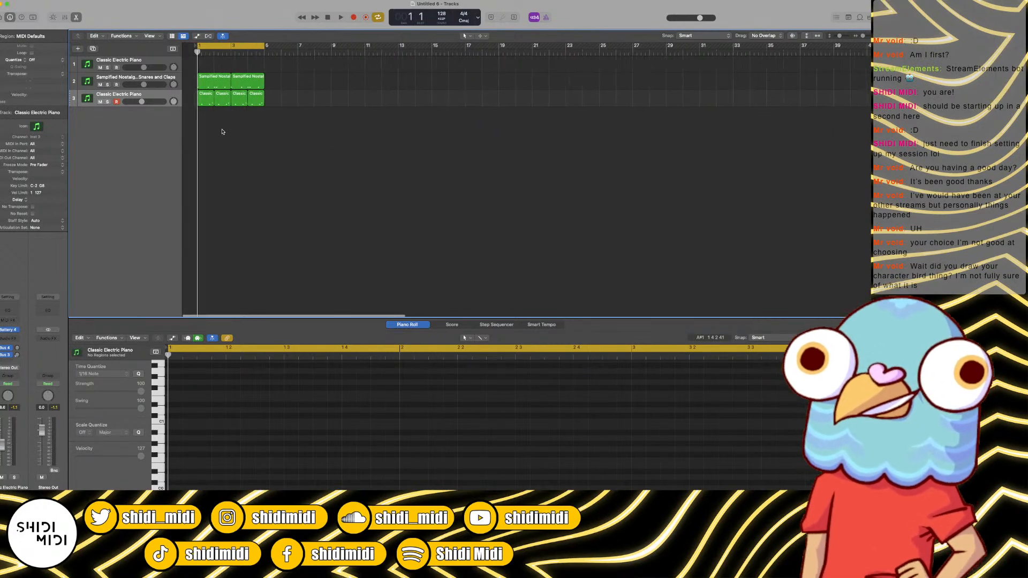
pyautogui.click(130, 62)
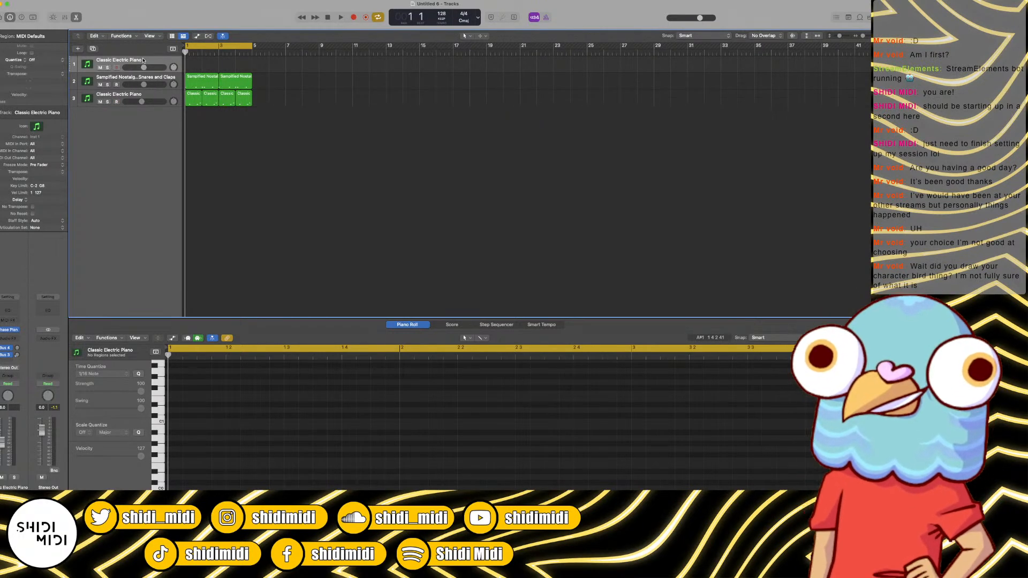
pyautogui.press('space')
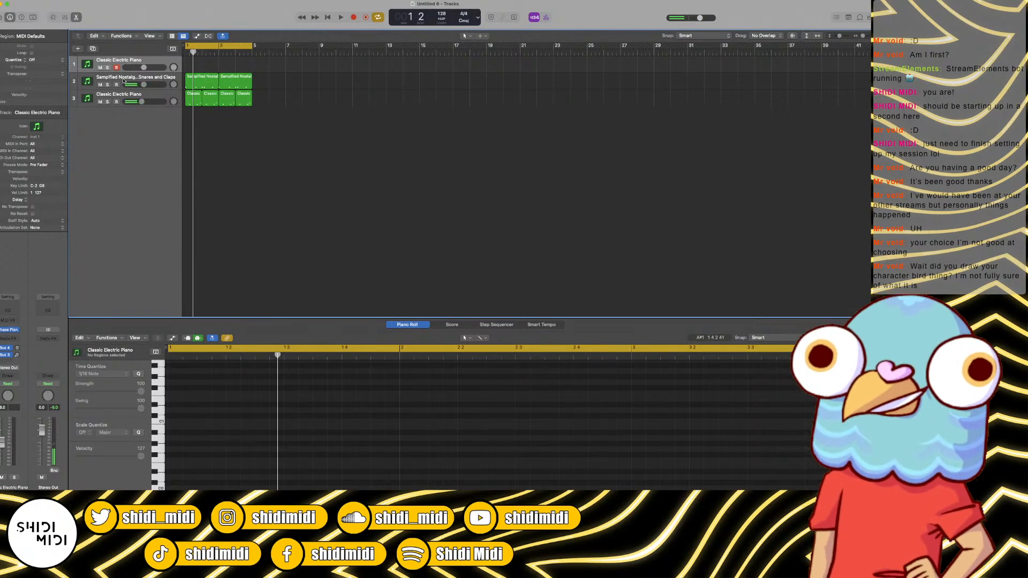
pyautogui.click(6, 328)
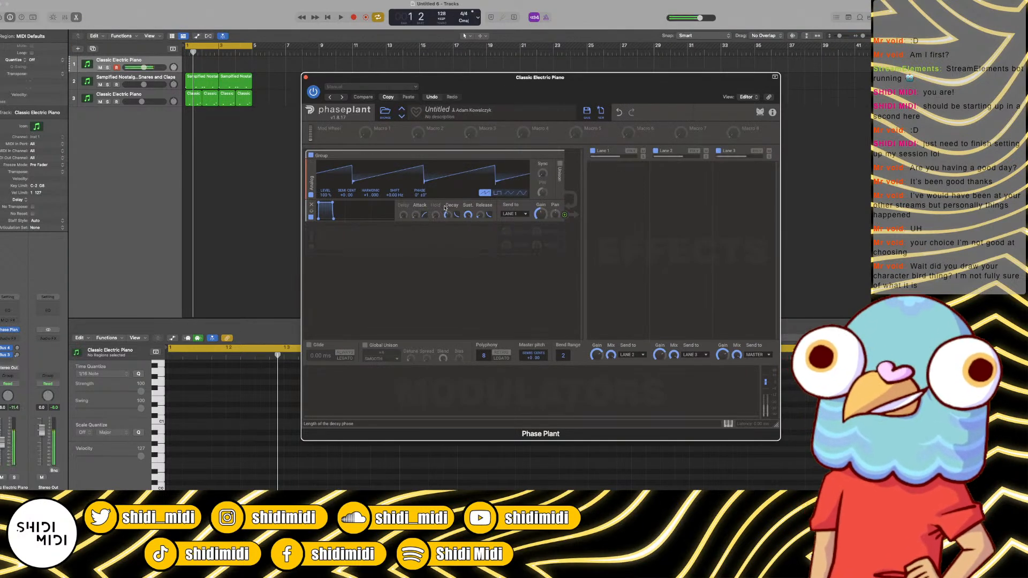
# Step: Create a one-bar region containing a note at bar 1 of the Phase Plant track
pyautogui.moveTo(179, 411)
pyautogui.mouseDown()
pyautogui.moveTo(179, 399)
pyautogui.moveTo(193, 400)
pyautogui.moveTo(187, 409)
pyautogui.mouseUp()
pyautogui.press('space')
pyautogui.press('Delete')
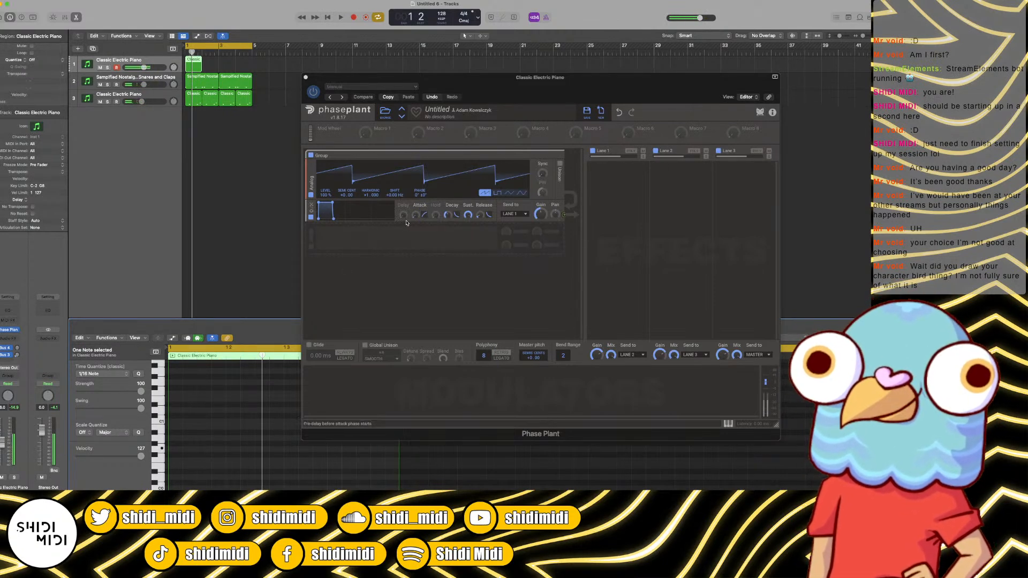
# Step: Try Smooth unison and a raised sync amount on Phase Plant's analog oscillator, and switch the unison off
pyautogui.click(560, 164)
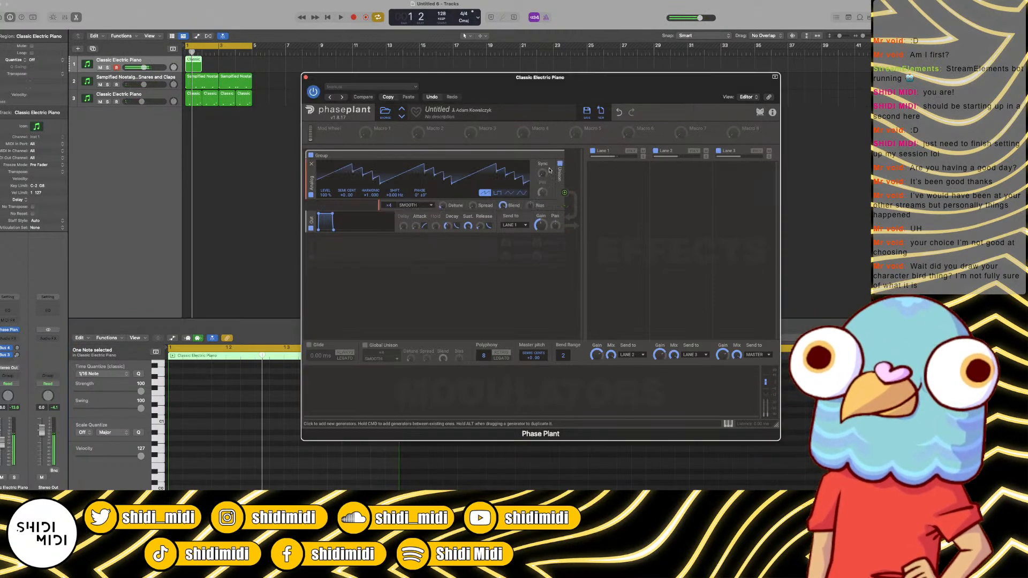
pyautogui.moveTo(543, 173)
pyautogui.mouseDown()
pyautogui.moveTo(543, 158)
pyautogui.moveTo(542, 179)
pyautogui.mouseUp()
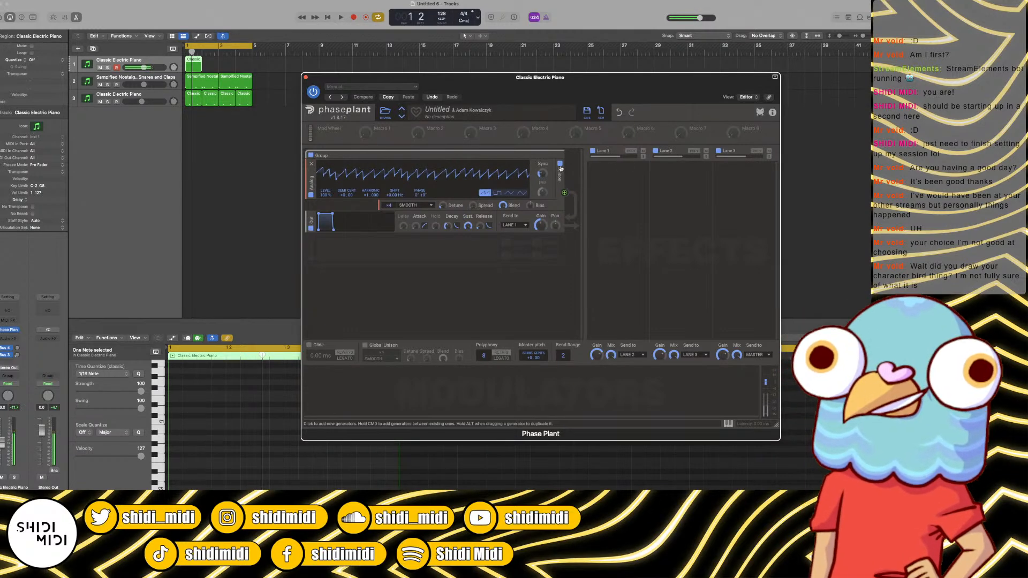
pyautogui.click(560, 164)
pyautogui.click(455, 248)
pyautogui.click(396, 243)
# Step: Set the analog oscillator to a pulse wave, trying its pulse width, and reduce the synth's polyphony to 1
pyautogui.click(509, 193)
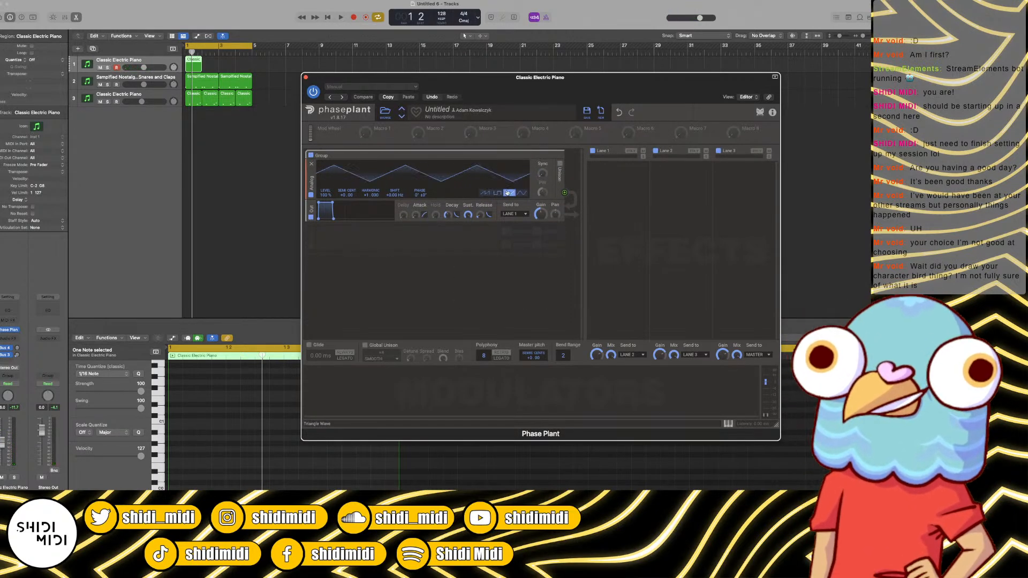
pyautogui.click(497, 194)
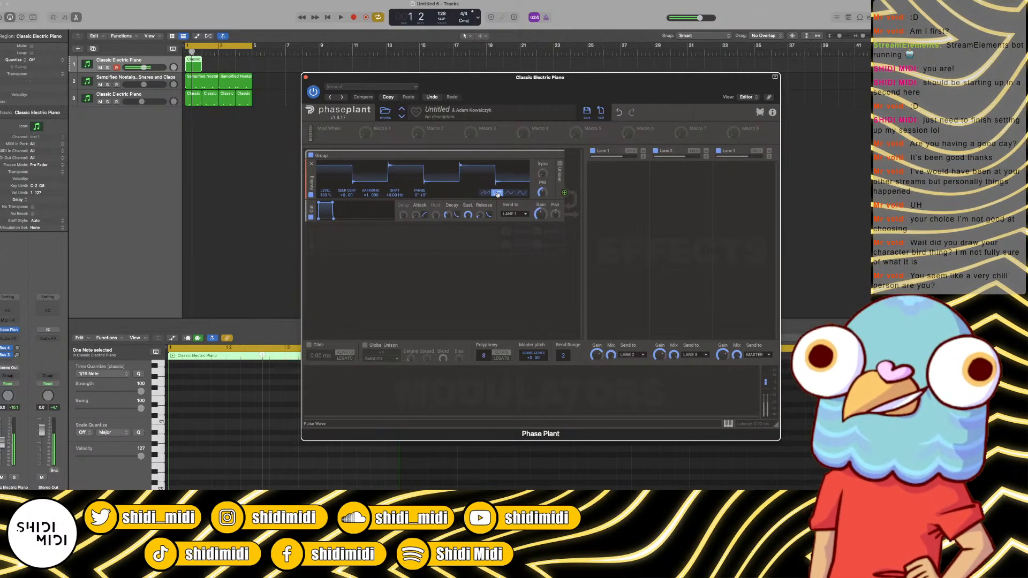
pyautogui.moveTo(543, 182); pyautogui.dragTo(543, 147)
pyautogui.moveTo(543, 182); pyautogui.dragTo(543, 195)
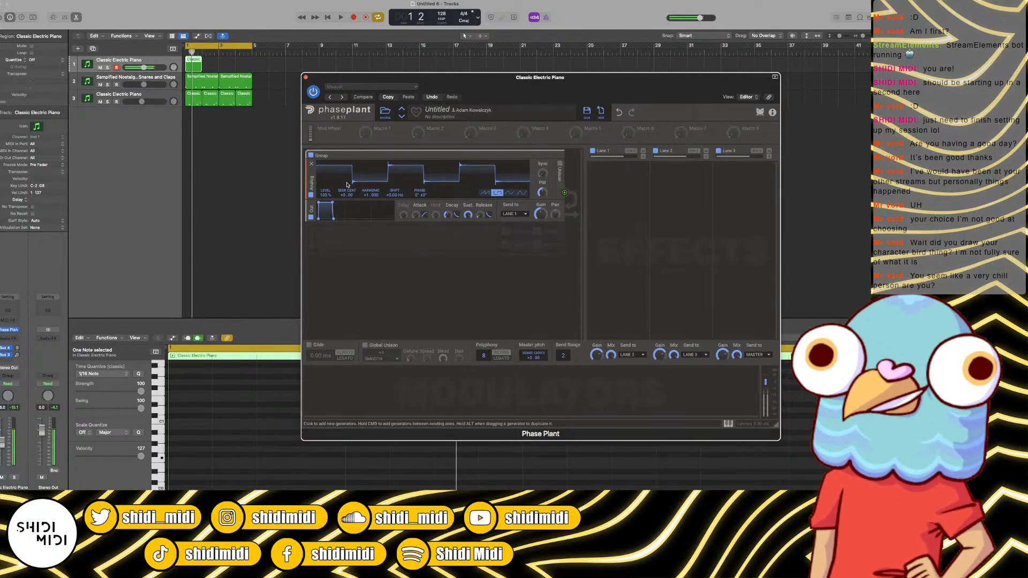
pyautogui.moveTo(484, 356); pyautogui.dragTo(484, 383)
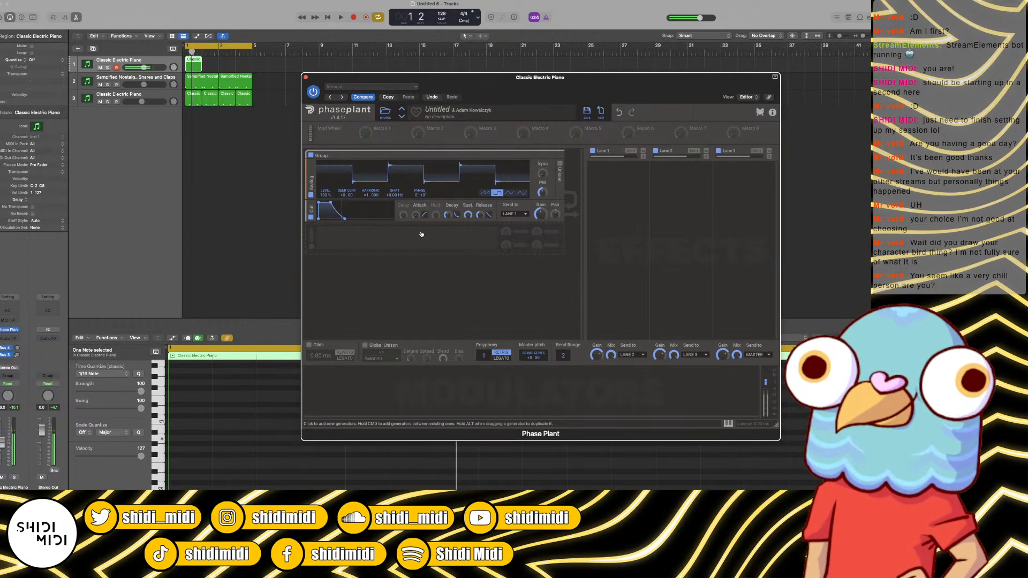
# Step: Add a second analog oscillator below the output section and set it to a sine wave
pyautogui.click(338, 247)
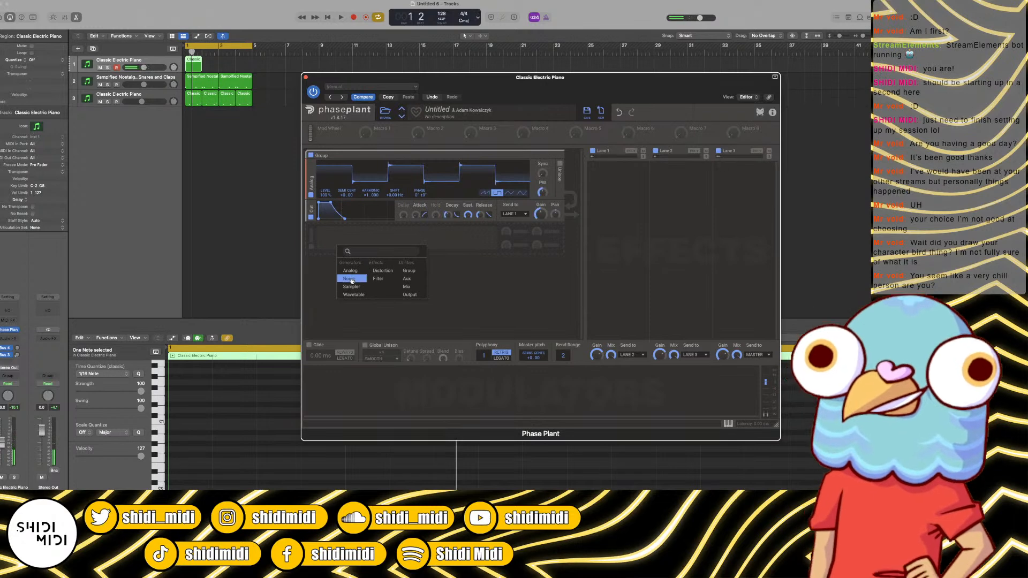
pyautogui.click(350, 270)
pyautogui.click(522, 255)
# Step: Route the sine oscillator's output to the first oscillator's phase and adjust the modulation
pyautogui.click(564, 256)
pyautogui.moveTo(420, 201); pyautogui.dragTo(420, 179)
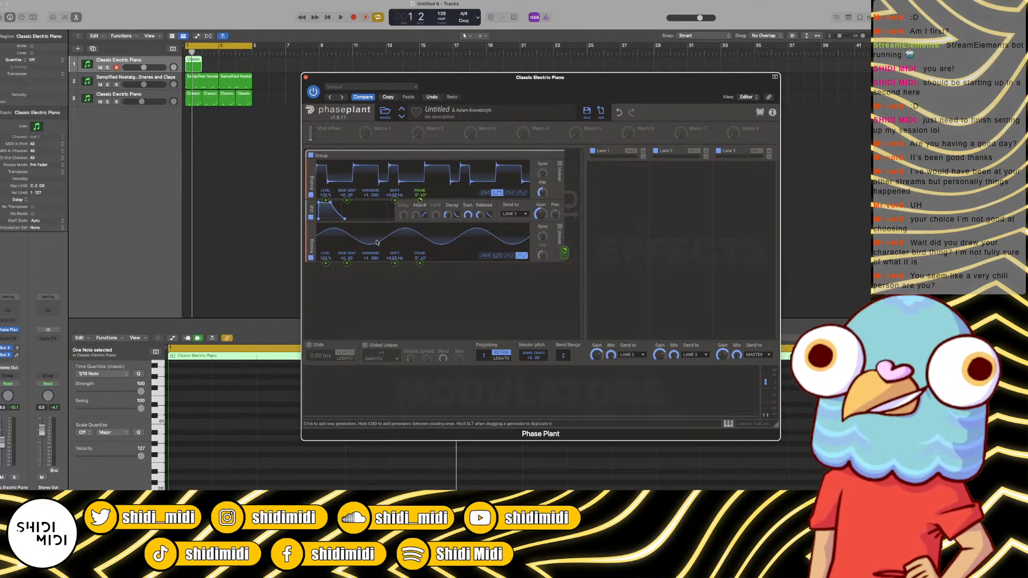
pyautogui.click(457, 289)
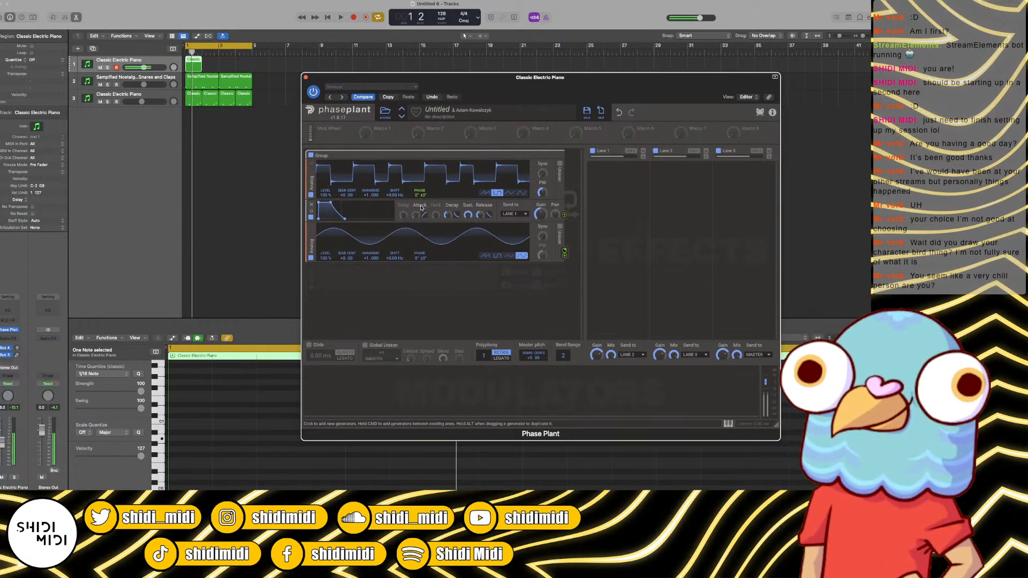
pyautogui.moveTo(564, 252)
pyautogui.mouseDown()
pyautogui.moveTo(564, 209)
pyautogui.moveTo(565, 252)
pyautogui.mouseUp()
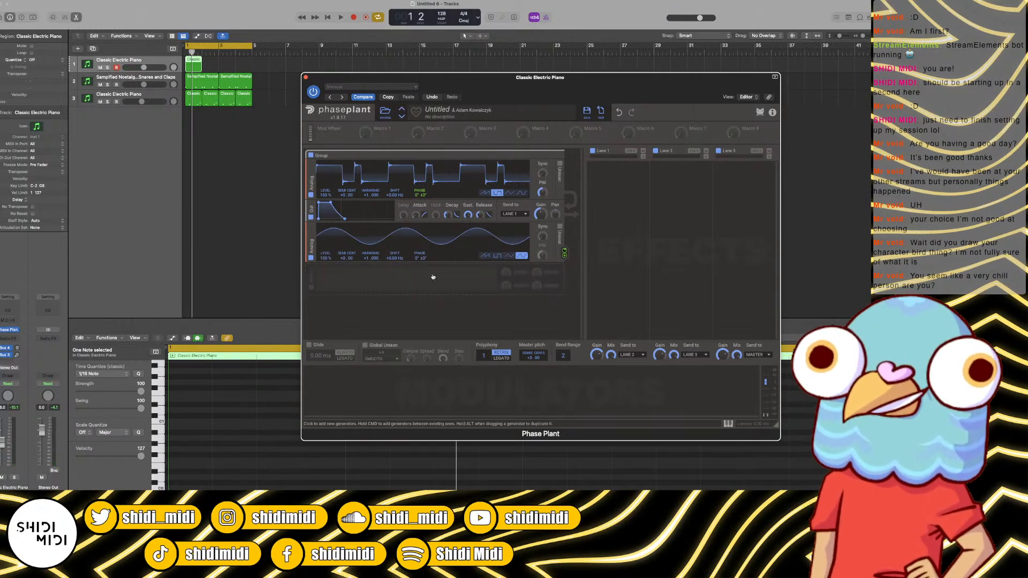
pyautogui.moveTo(367, 259); pyautogui.dragTo(371, 266)
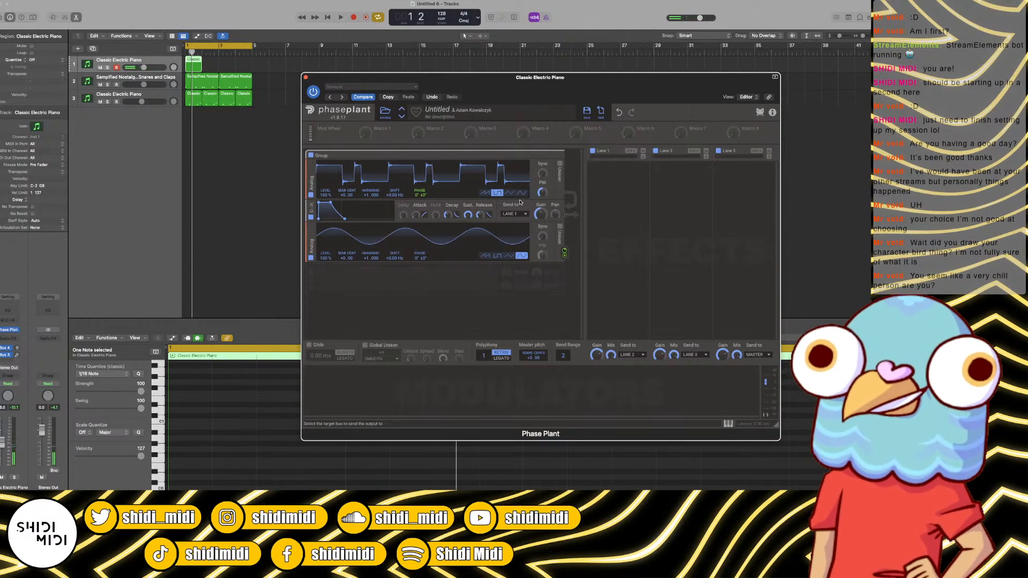
# Step: Add an envelope modulator, assign it to the sine oscillator's level, and lower that level to 12%
pyautogui.click(333, 409)
pyautogui.click(355, 399)
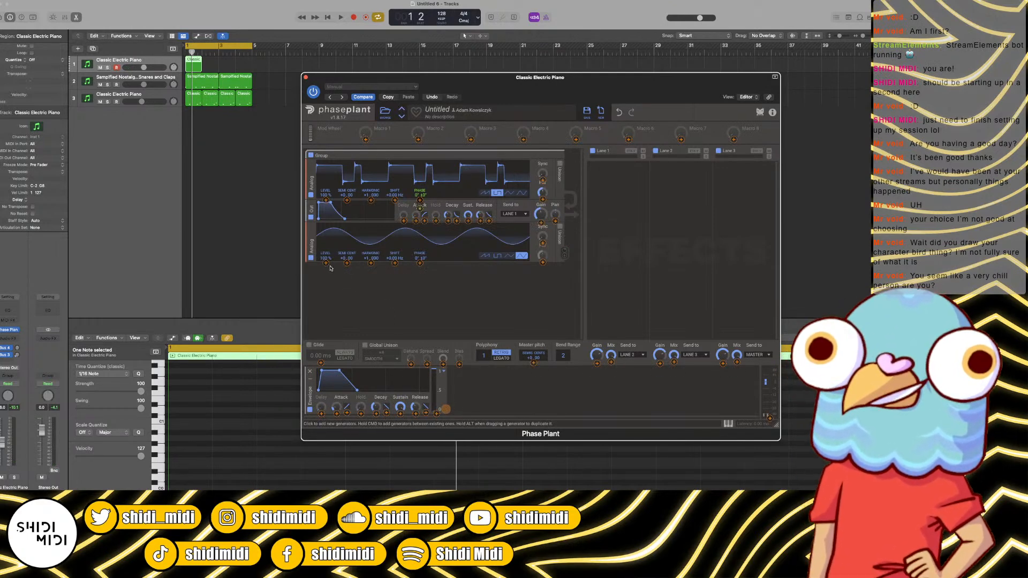
pyautogui.click(326, 263)
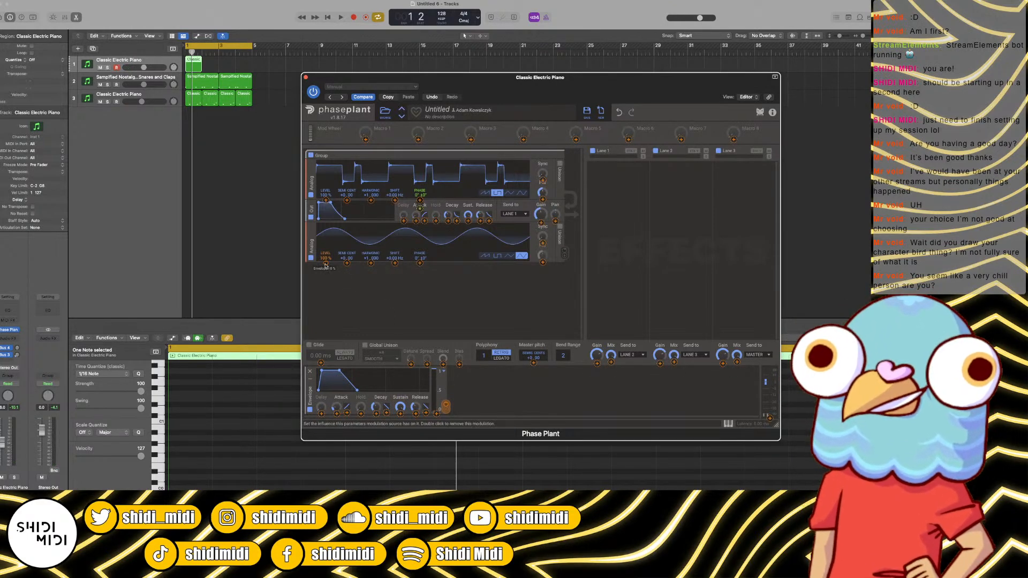
pyautogui.moveTo(325, 263)
pyautogui.mouseDown()
pyautogui.moveTo(325, 247)
pyautogui.moveTo(325, 290)
pyautogui.moveTo(325, 249)
pyautogui.mouseUp()
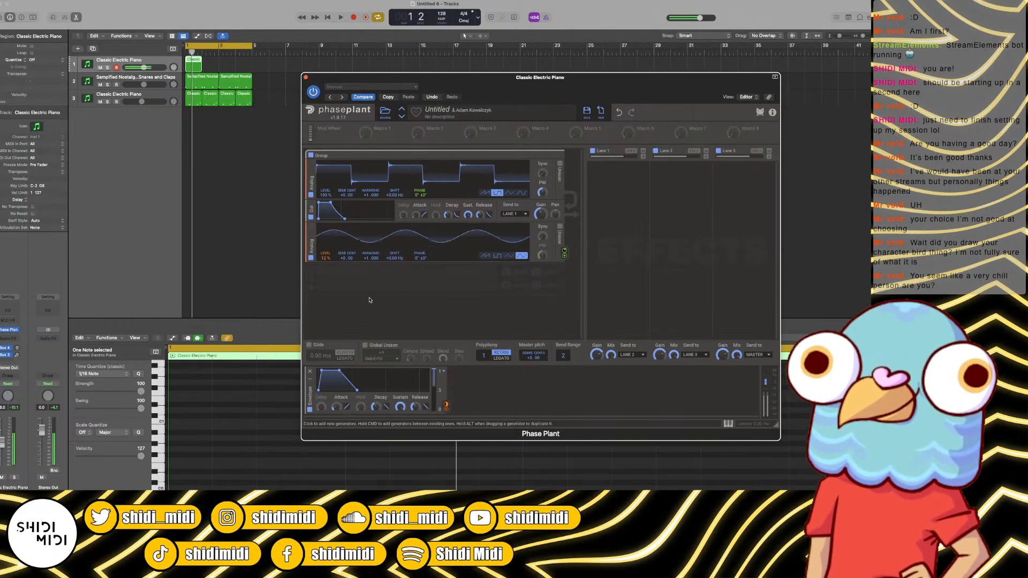
# Step: Lengthen the modulation envelope's decay and lower its sustain, auditioning a triangle wave before restoring the second oscillator's sine wave
pyautogui.moveTo(336, 407); pyautogui.dragTo(328, 369)
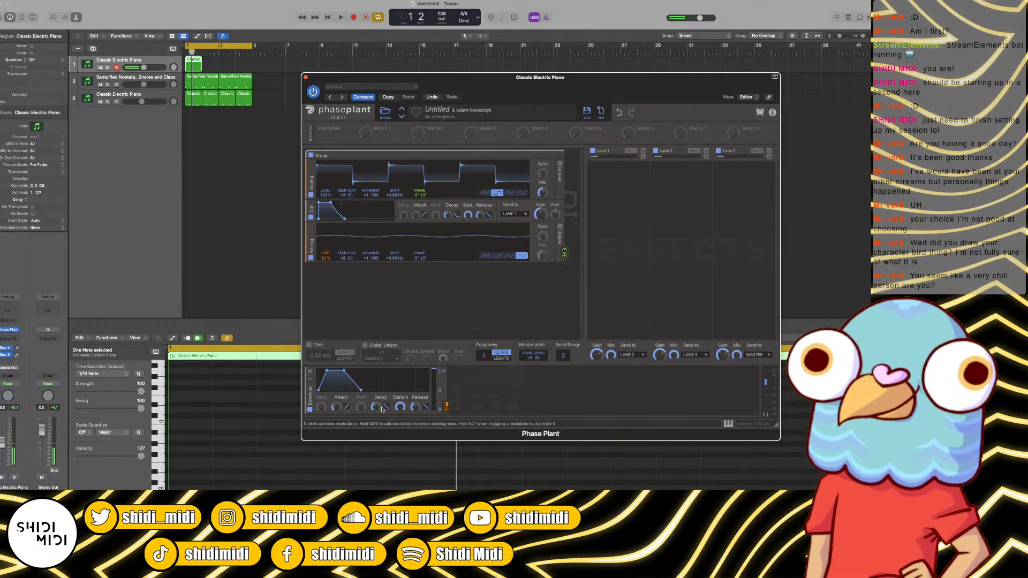
pyautogui.moveTo(400, 407); pyautogui.dragTo(376, 401)
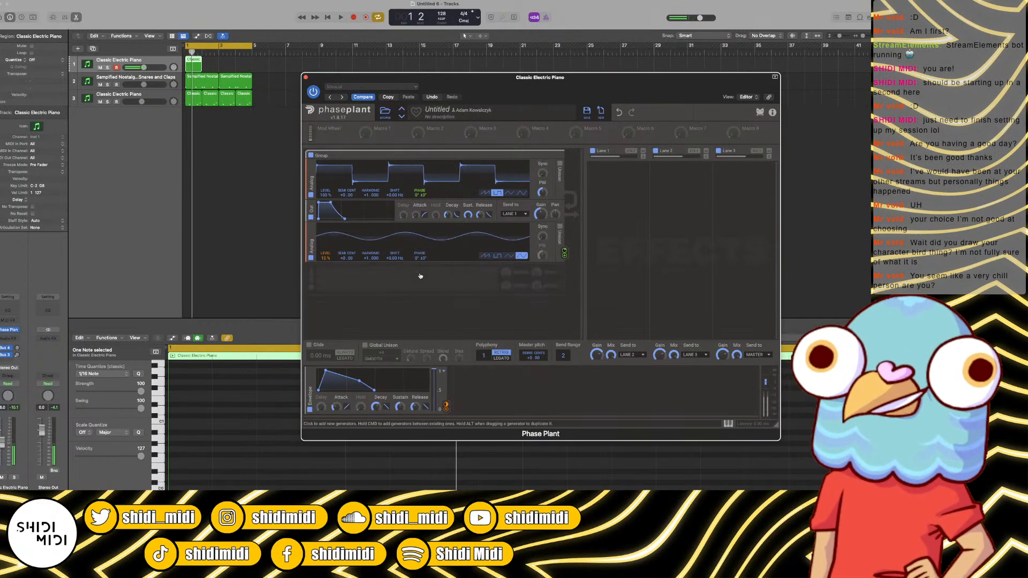
pyautogui.click(506, 256)
pyautogui.click(521, 256)
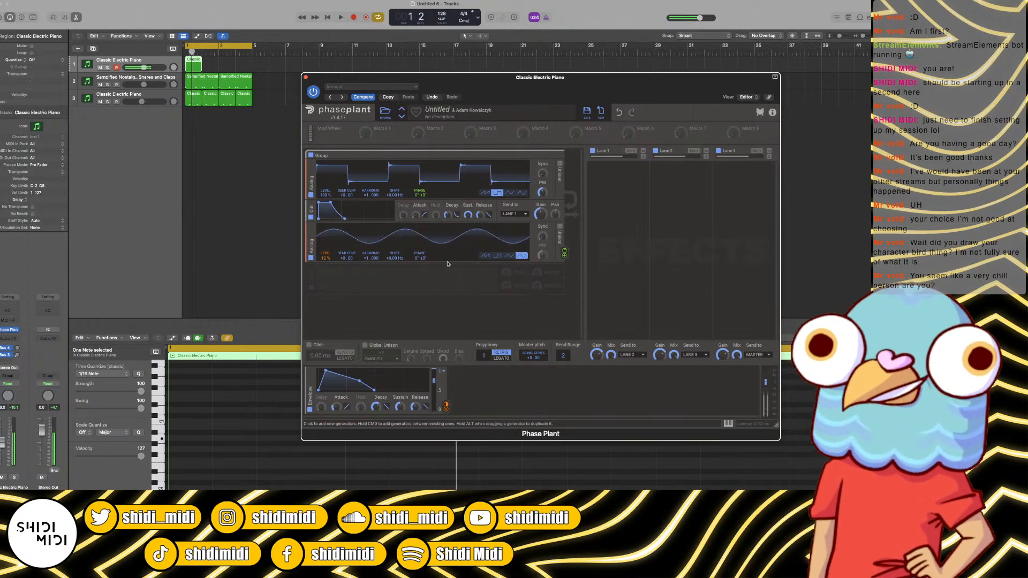
pyautogui.click(260, 309)
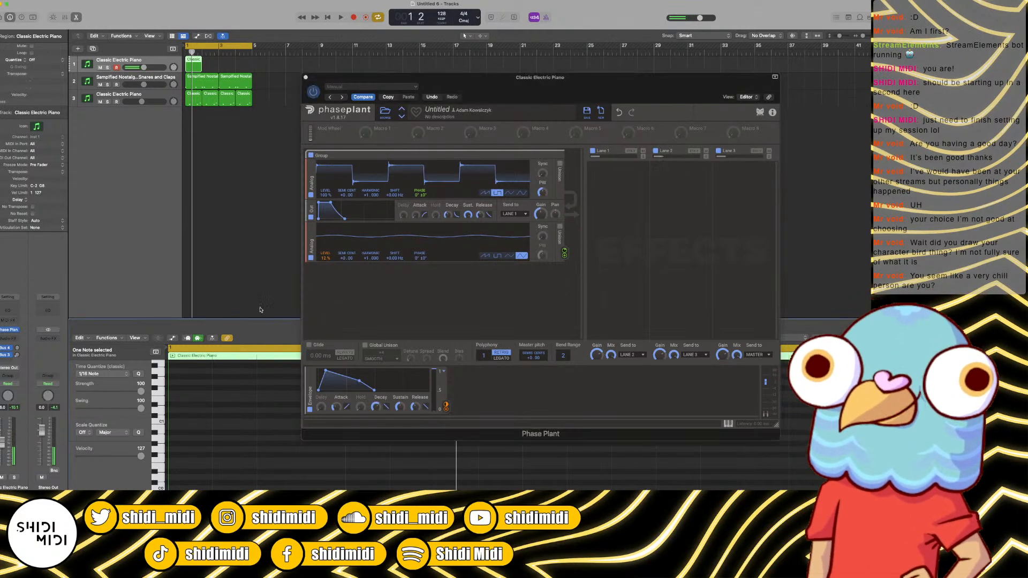
pyautogui.click(385, 112)
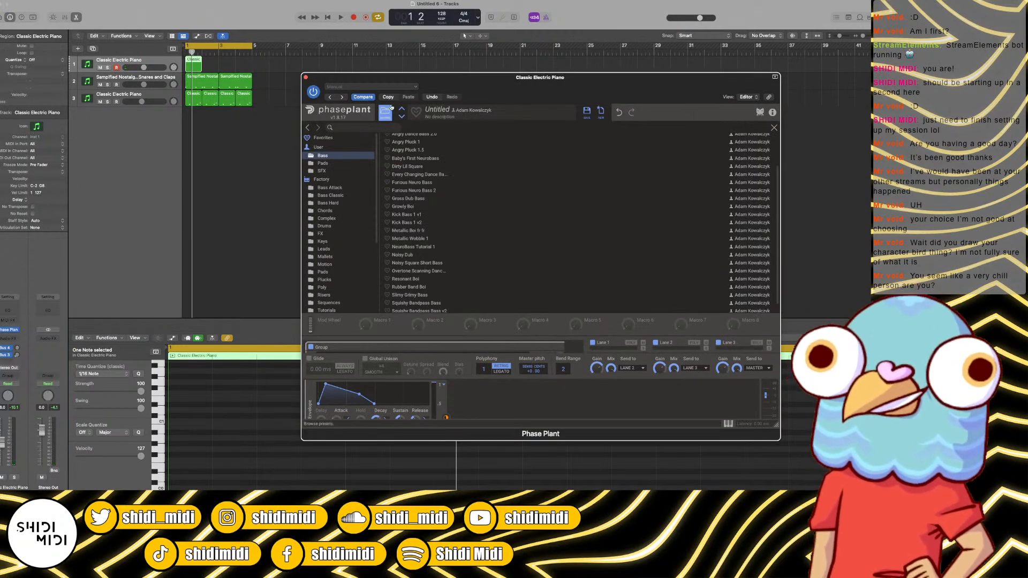
pyautogui.click(392, 107)
# Step: Add a new instrument track below the Phase Plant track and load Spectrasonics Trilian in stereo on it
pyautogui.click(146, 63)
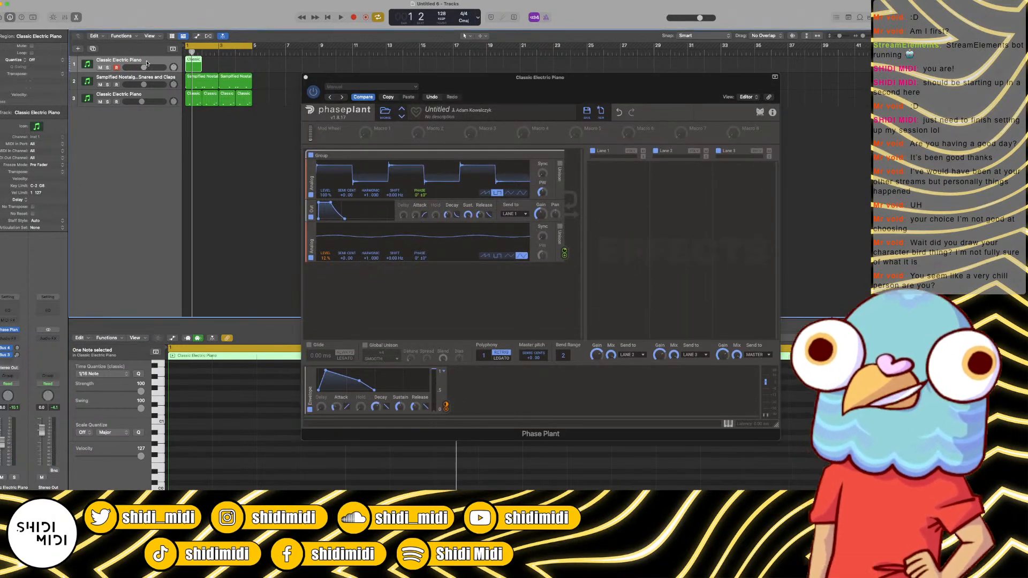
pyautogui.press('super+d')
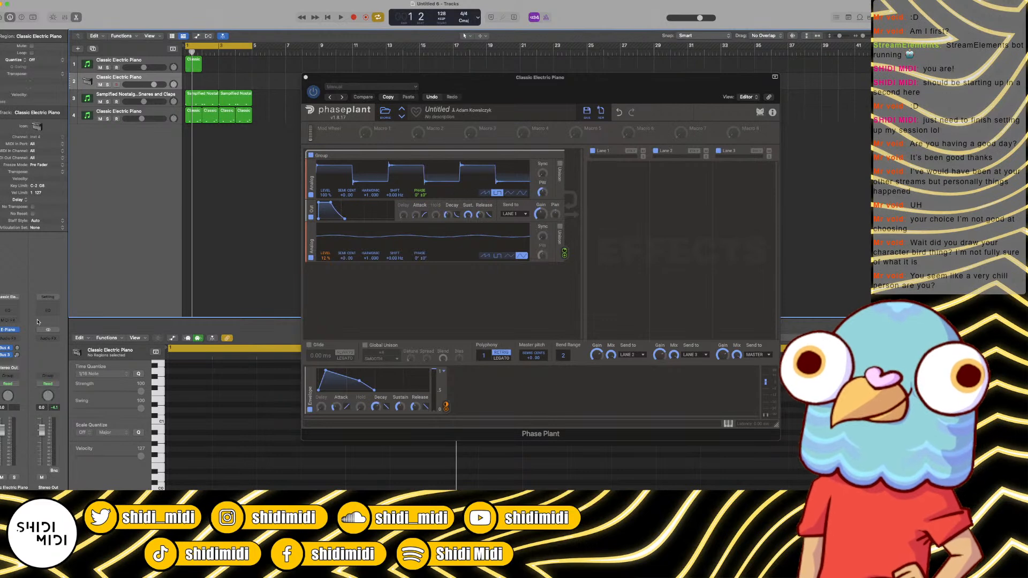
pyautogui.click(18, 331)
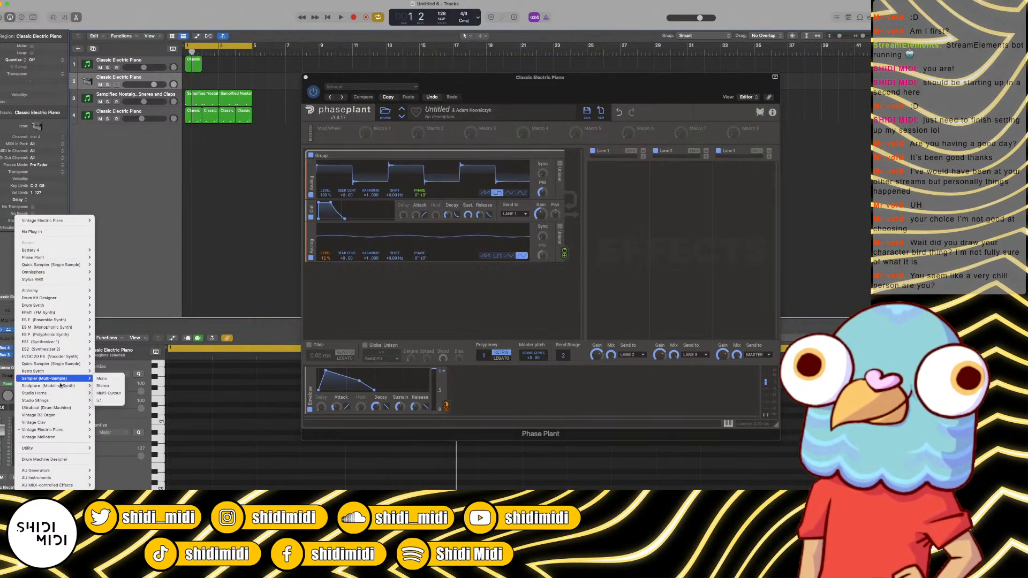
pyautogui.moveTo(75, 477)
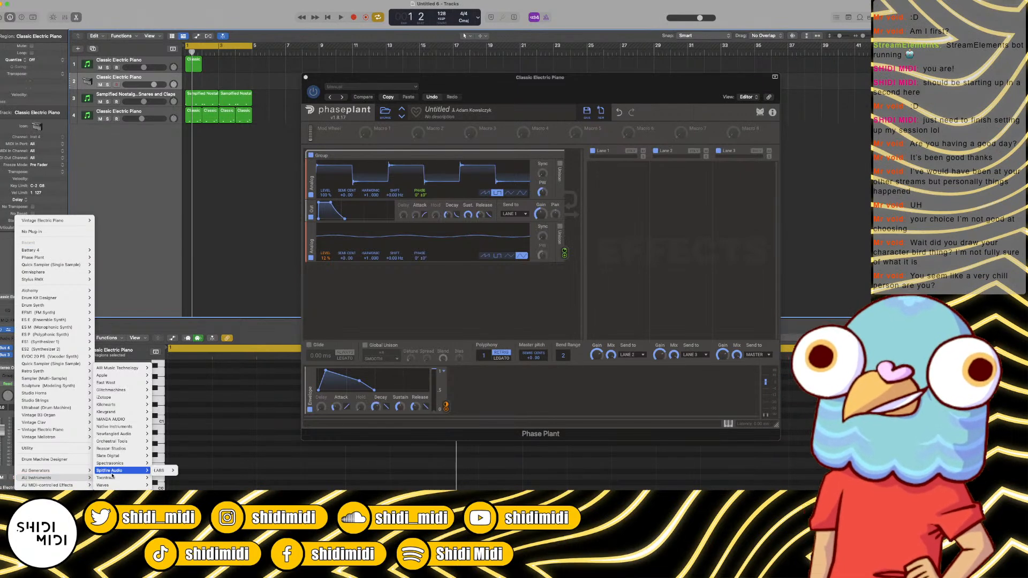
pyautogui.moveTo(124, 399)
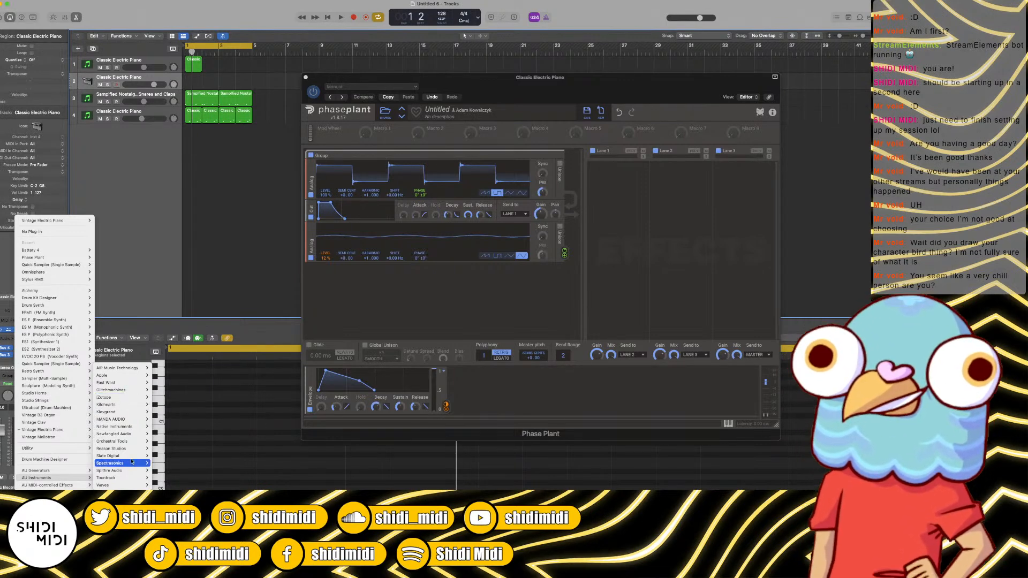
pyautogui.moveTo(131, 463)
pyautogui.moveTo(177, 478)
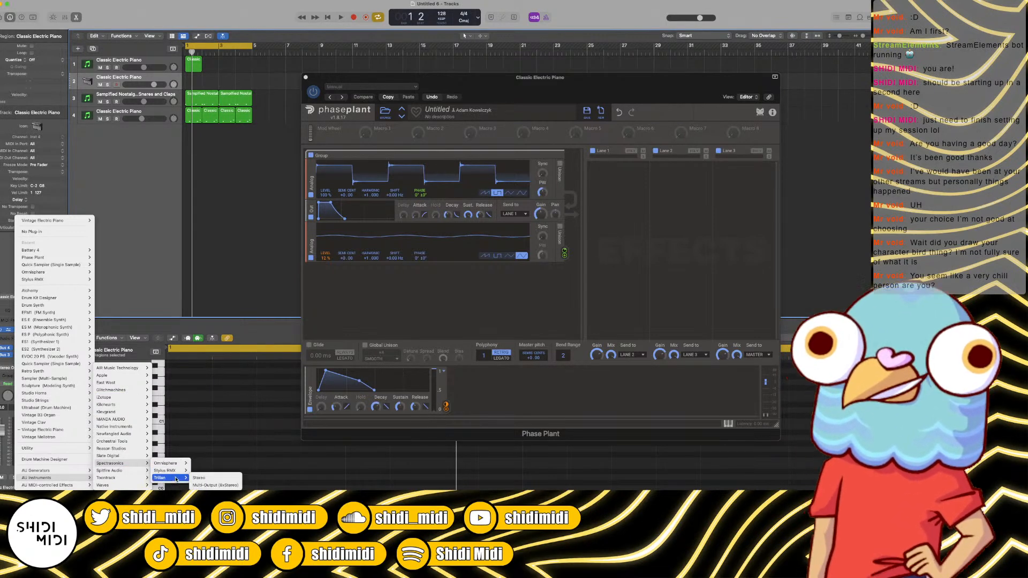
pyautogui.click(210, 478)
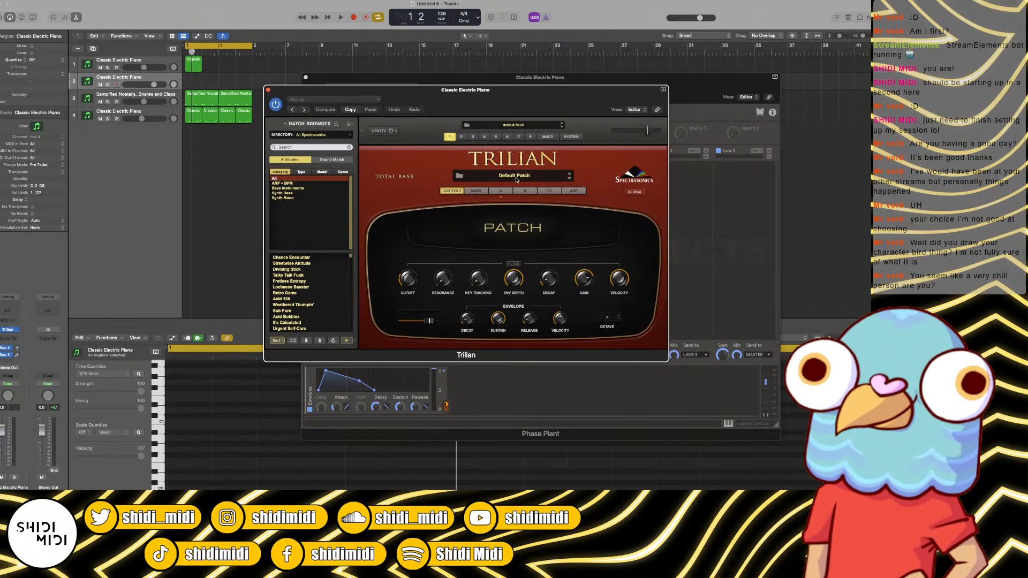
# Step: Open Trilian's full patch browser and search the patches for "clicky"
pyautogui.click(579, 172)
pyautogui.click(606, 141)
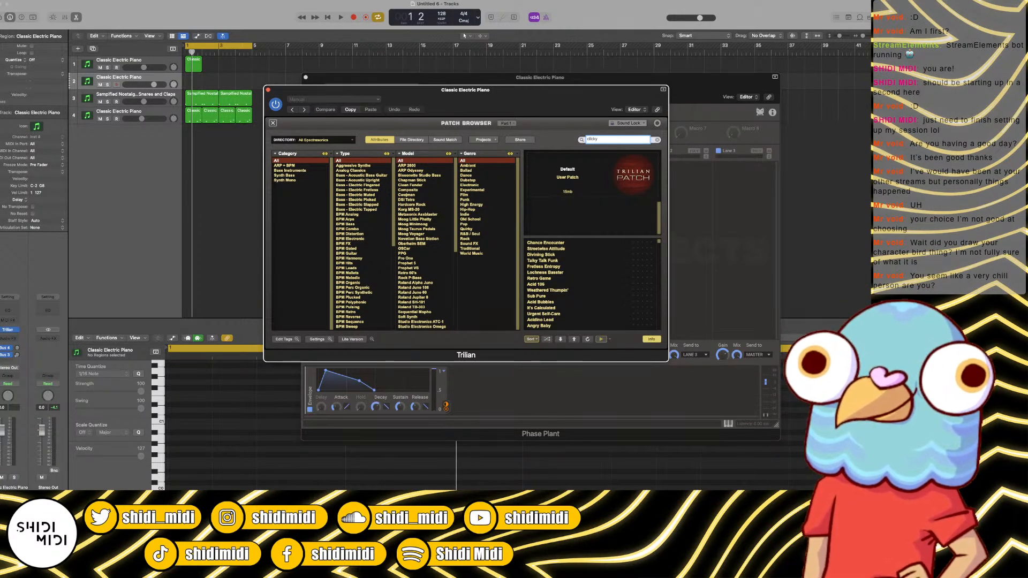
pyautogui.press('Return')
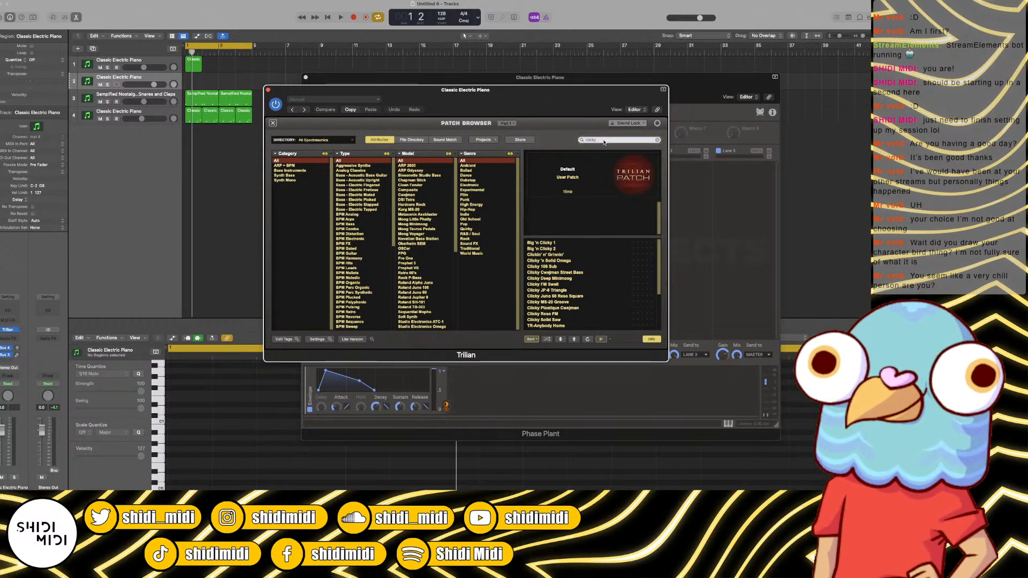
# Step: Load the "Clicky 106 Sub" patch in Trilian, close the full browser, and close both open instrument windows
pyautogui.click(546, 268)
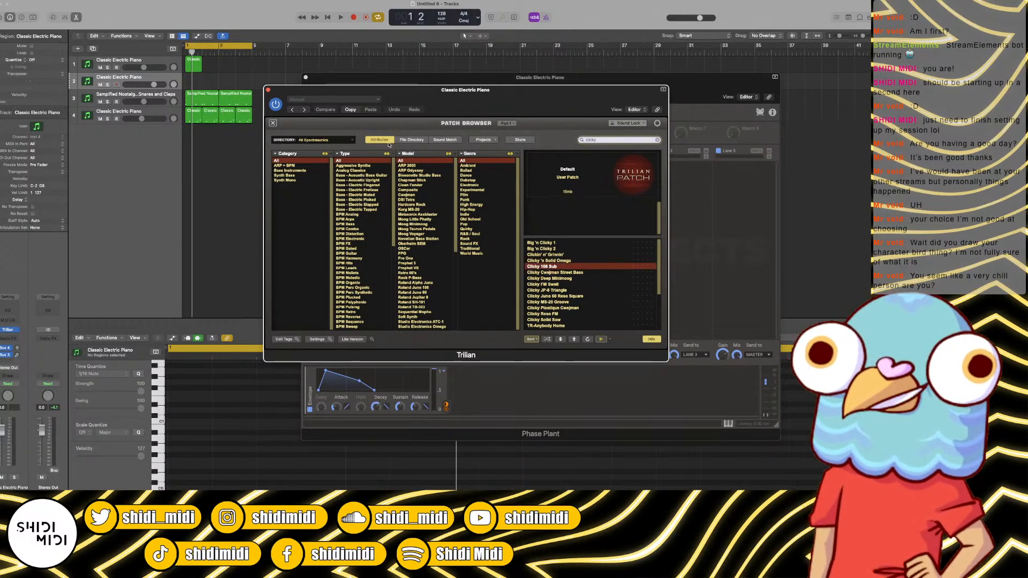
pyautogui.click(273, 123)
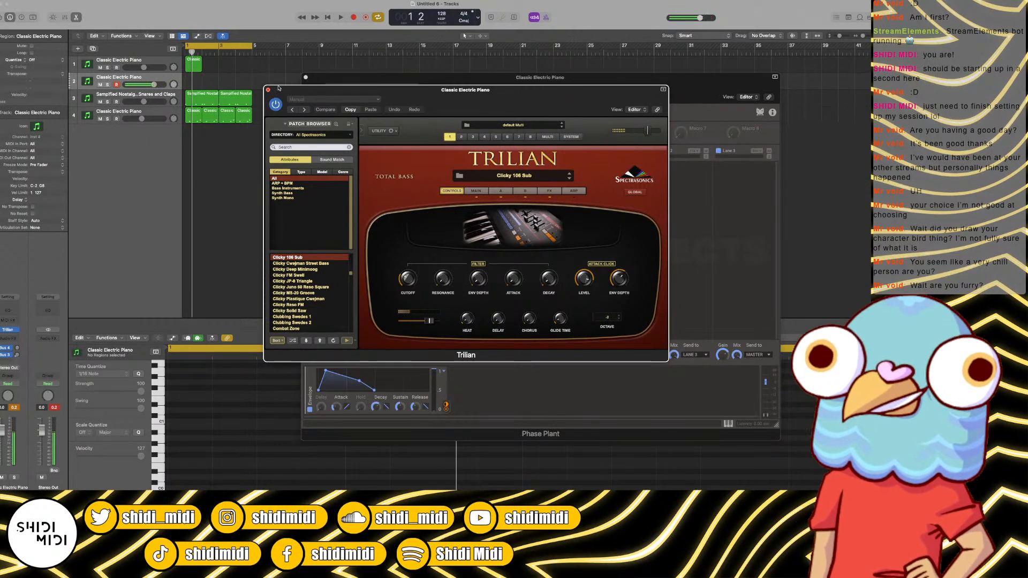
pyautogui.click(268, 90)
pyautogui.click(305, 78)
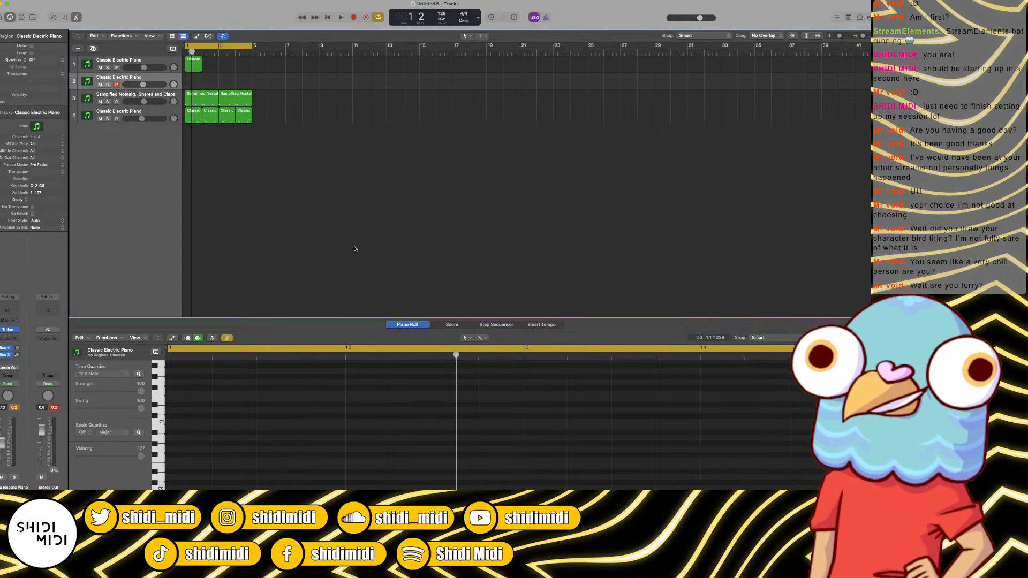
# Step: Show the mixer and reroute the kick, snare and clap track's first send from Bus 4 to Bus 1
pyautogui.press('x')
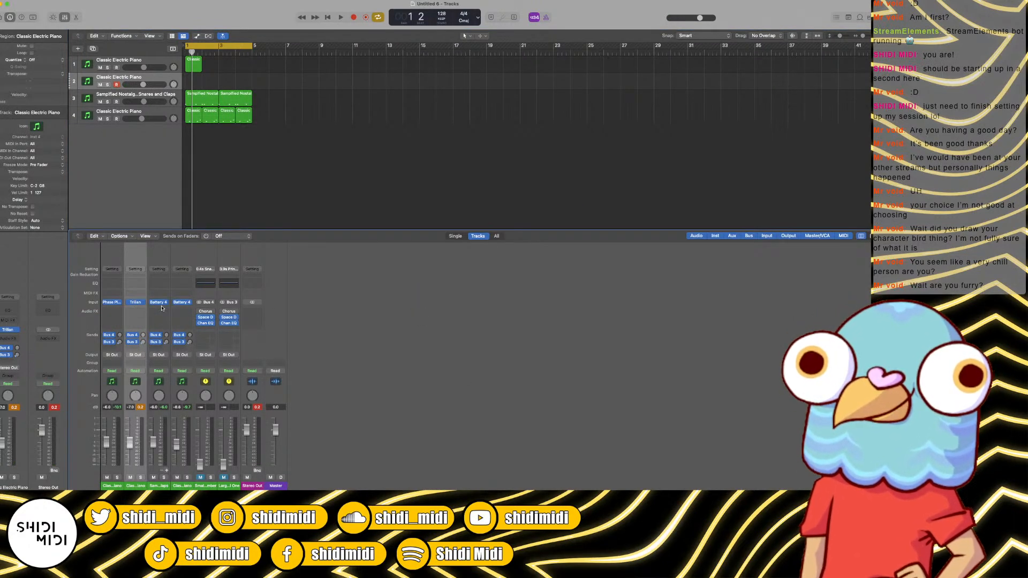
pyautogui.click(159, 335)
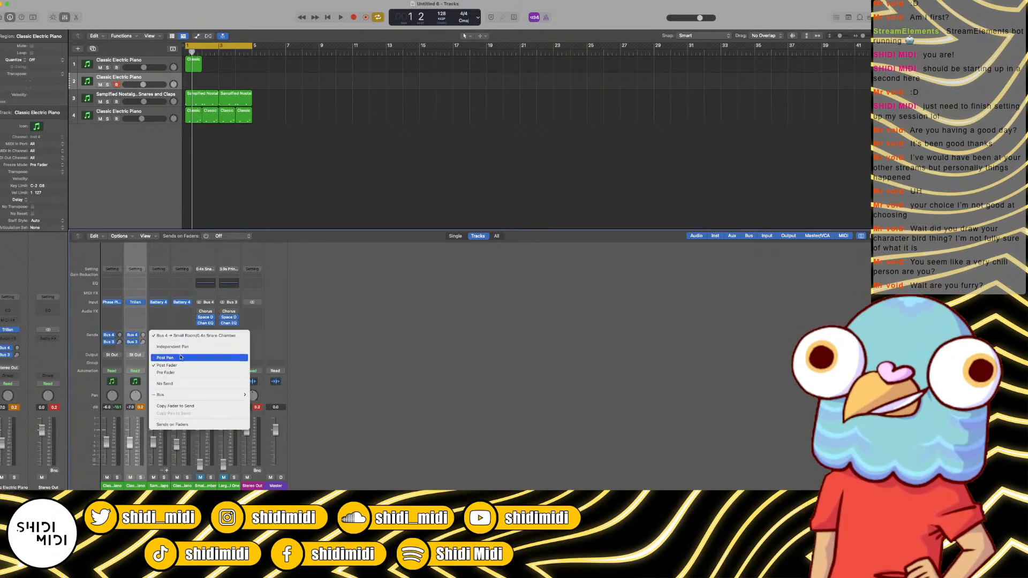
pyautogui.click(158, 325)
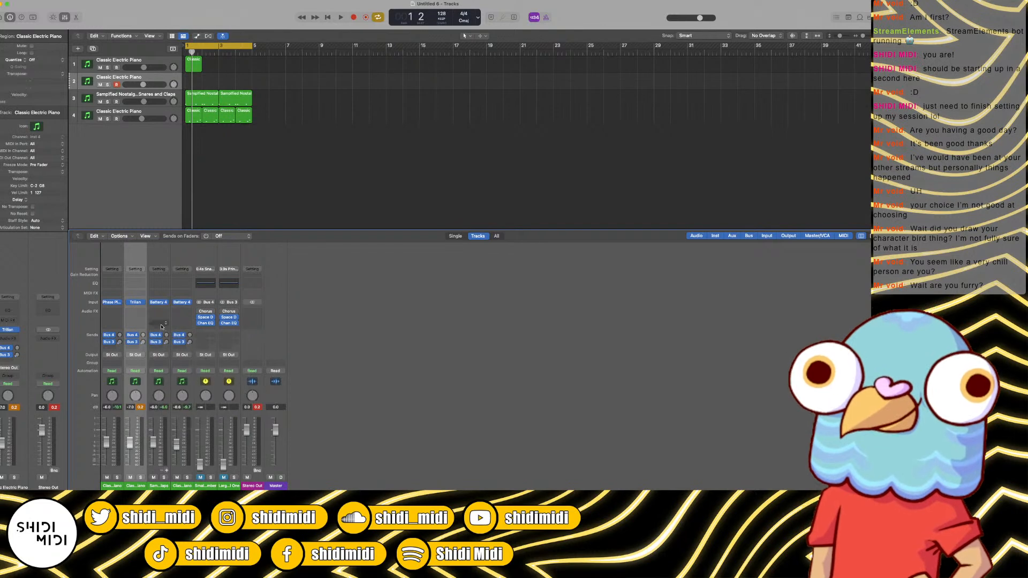
pyautogui.click(157, 335)
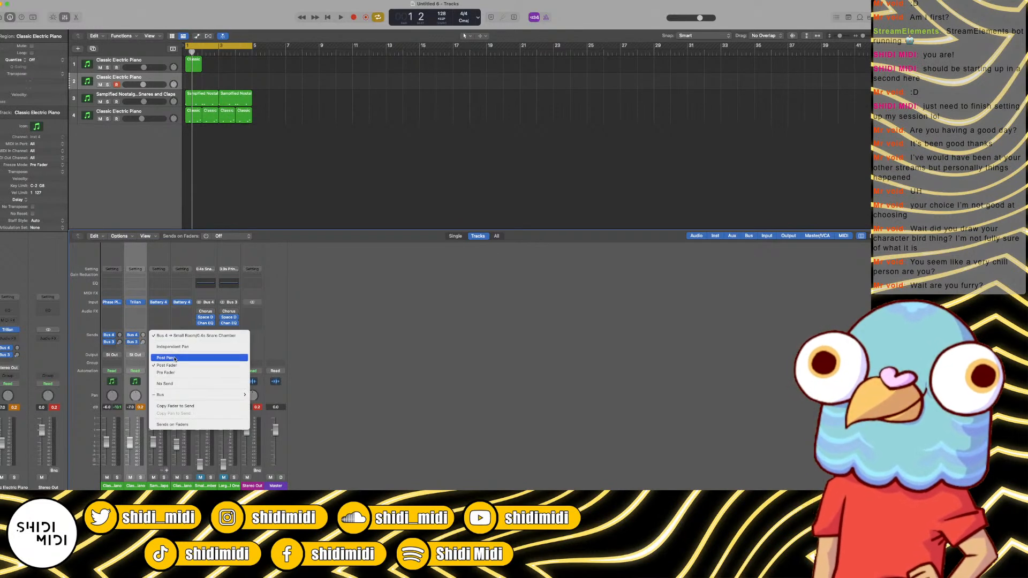
pyautogui.click(315, 391)
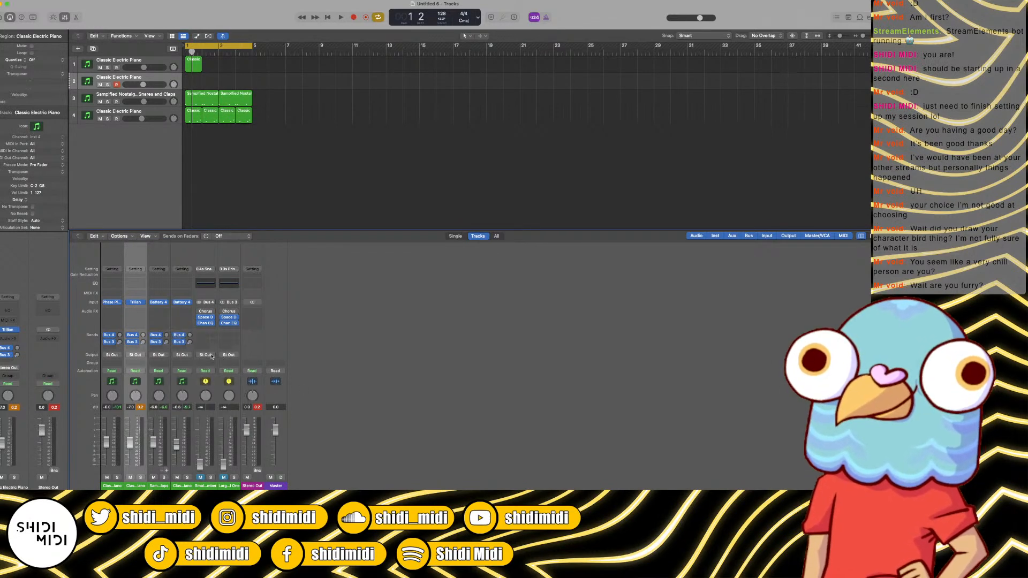
pyautogui.click(164, 337)
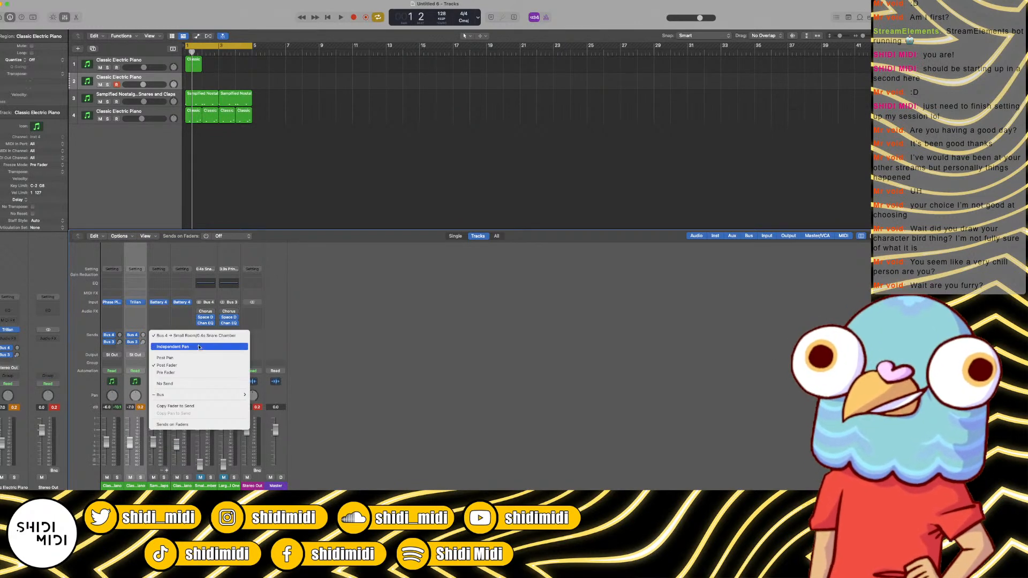
pyautogui.moveTo(240, 395)
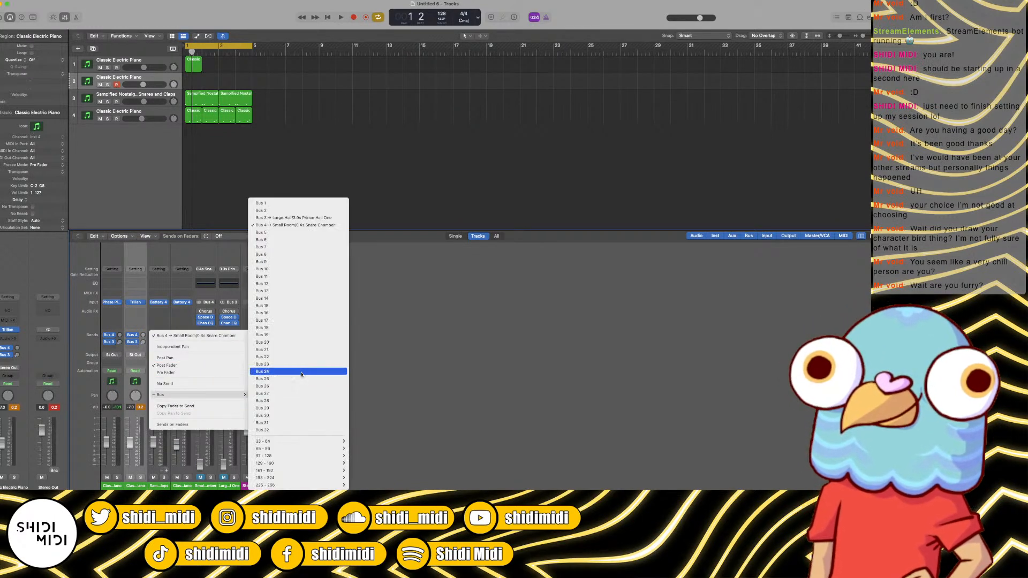
pyautogui.click(268, 203)
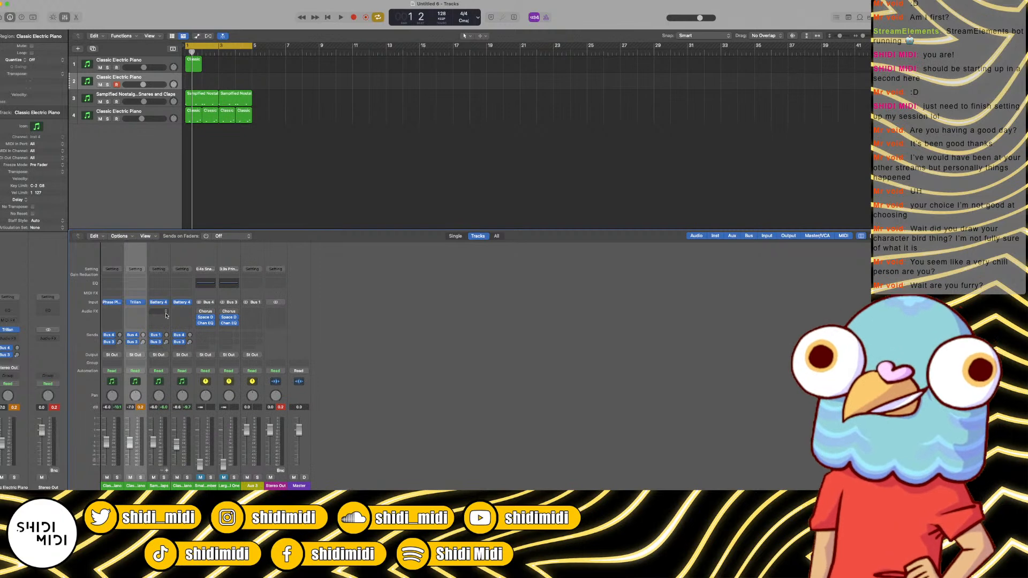
# Step: Delete the auxiliary channel fed by Bus 1, despite its active bus routing
pyautogui.click(257, 469)
pyautogui.press('Delete')
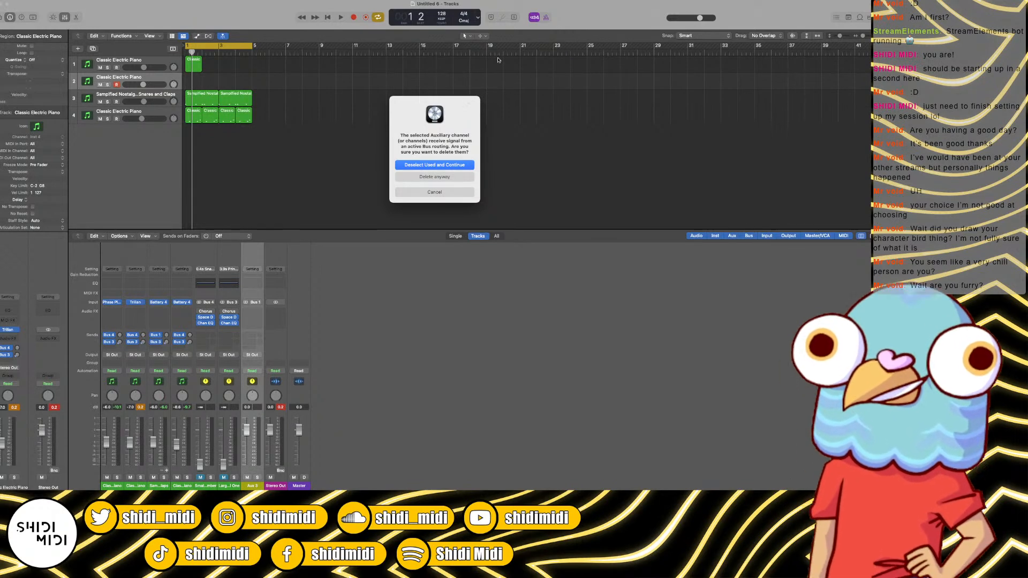
pyautogui.click(435, 176)
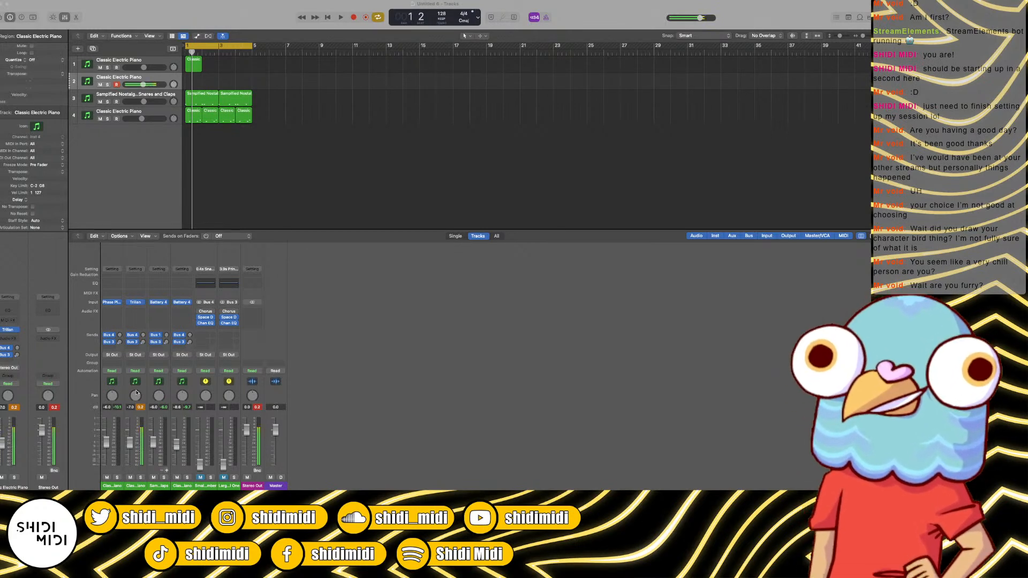
# Step: Insert a Noise Gate from the Dynamics effects on the Trilian channel
pyautogui.click(141, 316)
pyautogui.click(118, 322)
pyautogui.click(118, 323)
pyautogui.click(136, 315)
pyautogui.click(137, 323)
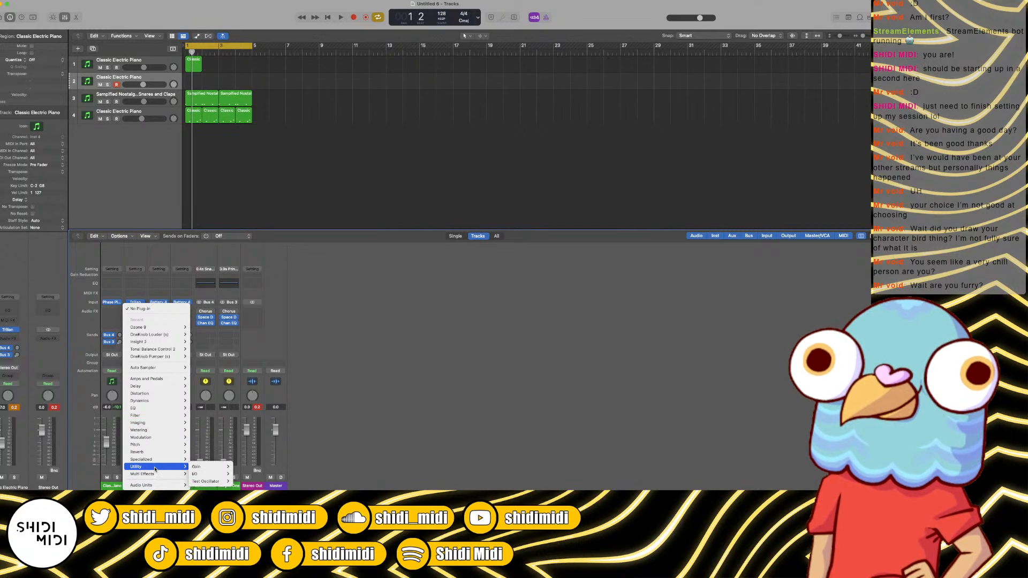
pyautogui.moveTo(164, 454)
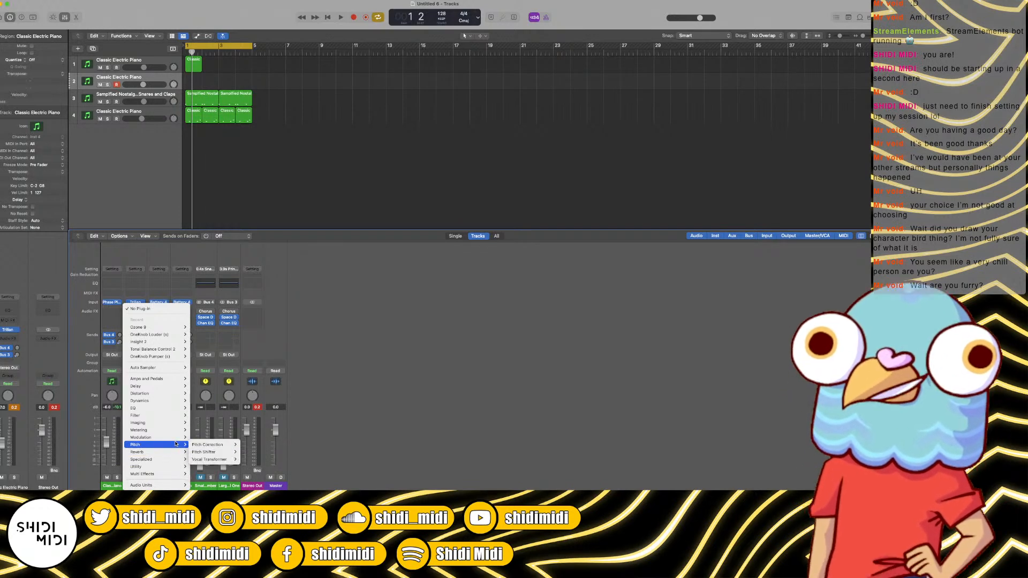
pyautogui.moveTo(173, 394)
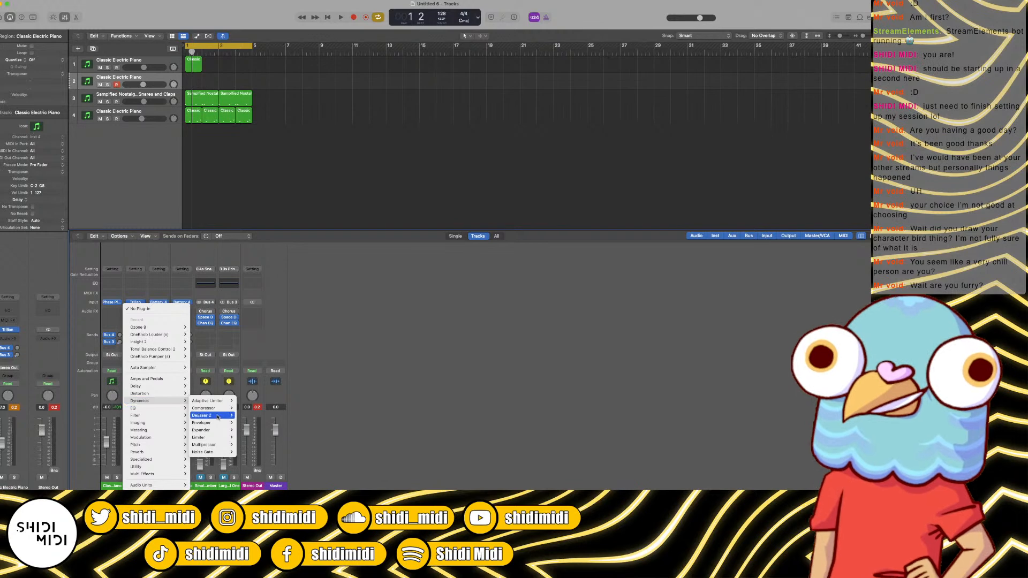
pyautogui.click(244, 451)
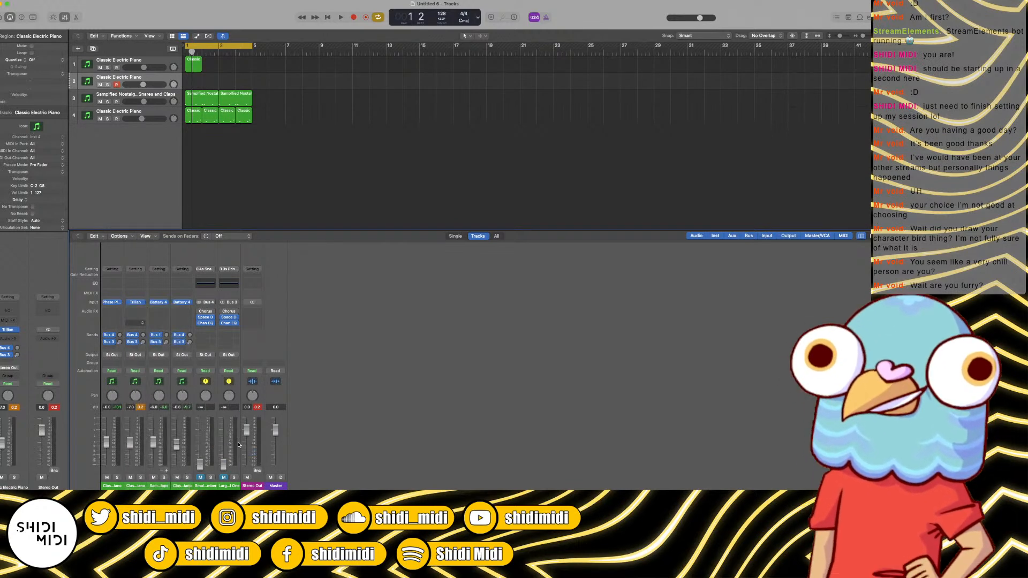
# Step: Set the gate's lookahead to 2.4 ms and its side chain to Bus 1 from the kick, snare and clap track
pyautogui.moveTo(372, 195); pyautogui.dragTo(379, 196)
pyautogui.click(500, 99)
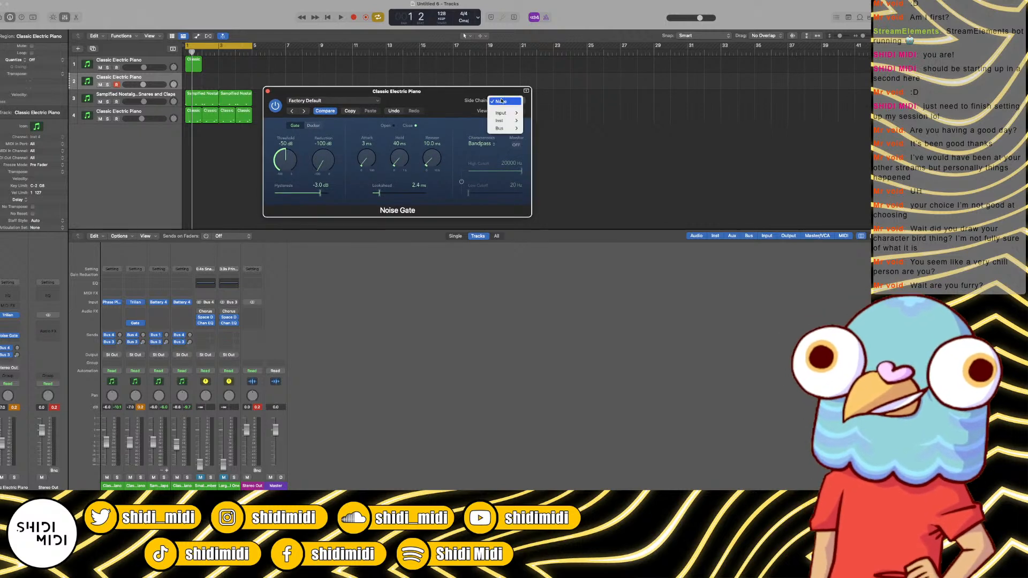
pyautogui.moveTo(505, 111)
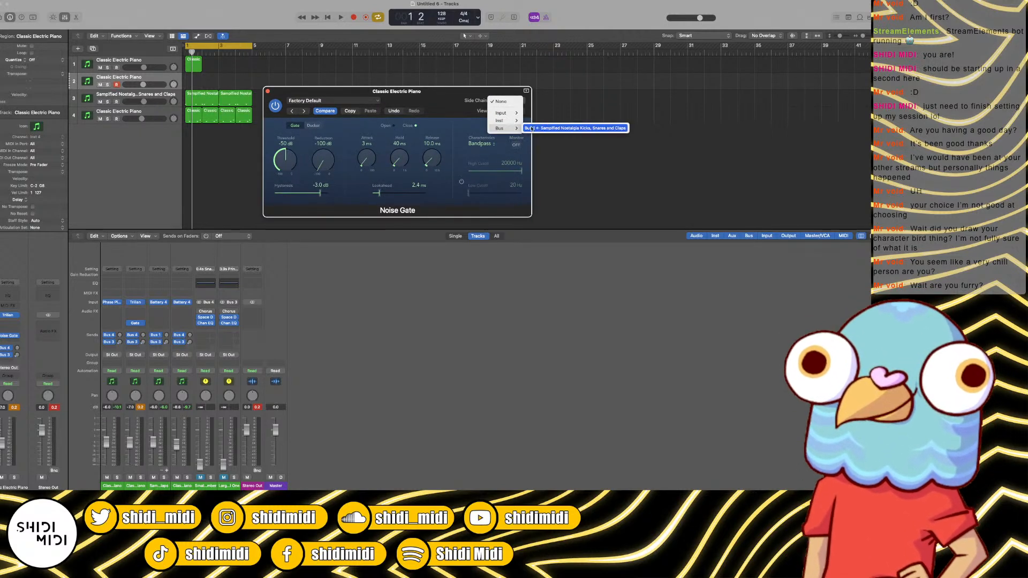
pyautogui.click(538, 126)
# Step: Raise the gate's threshold and set reduction to -22 dB, attack 1 ms, hold 30 ms, release 55 ms and lookahead 5 ms
pyautogui.moveTo(286, 163); pyautogui.dragTo(310, 77)
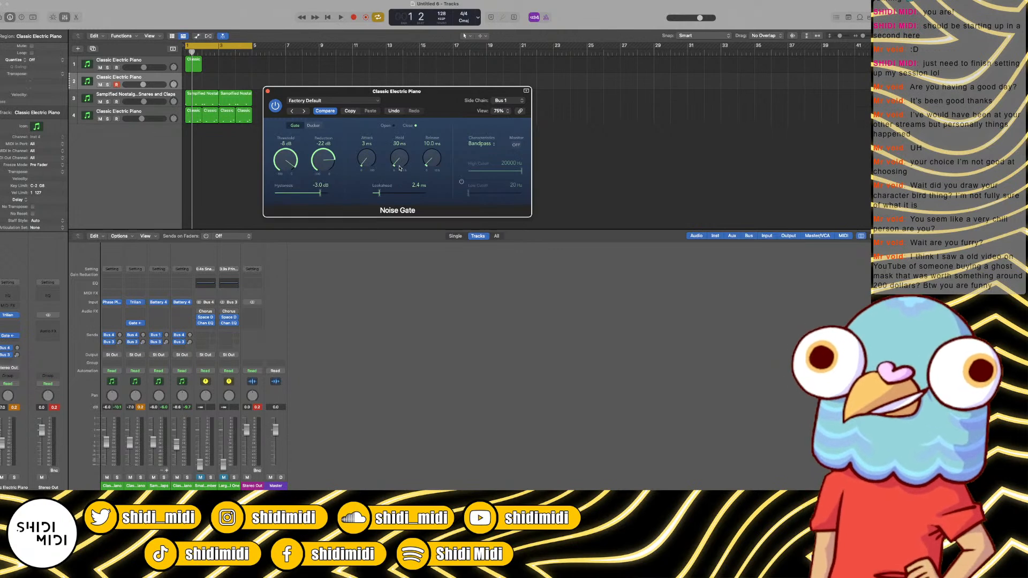
pyautogui.moveTo(428, 163); pyautogui.dragTo(429, 142)
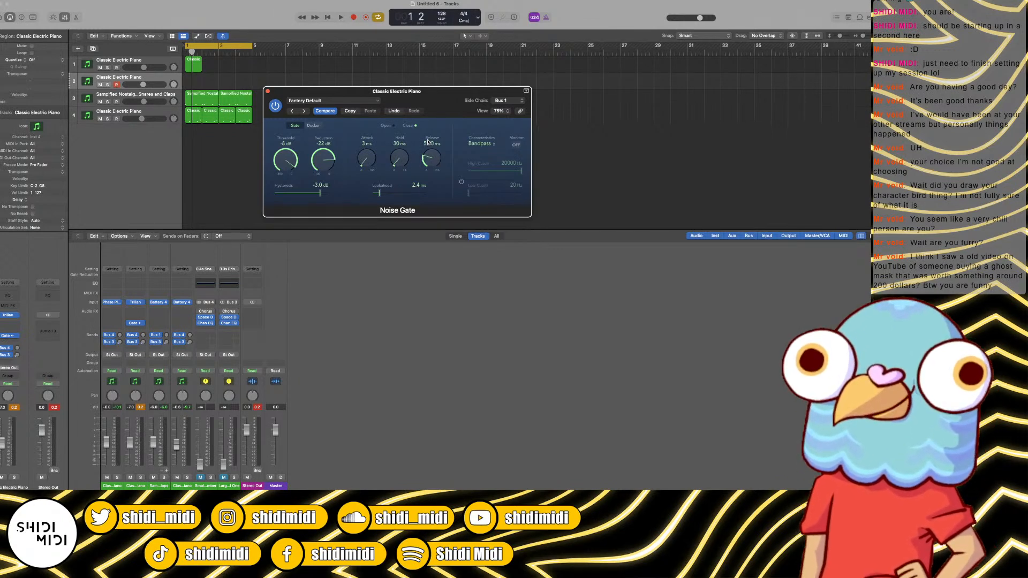
pyautogui.moveTo(366, 156); pyautogui.dragTo(391, 192)
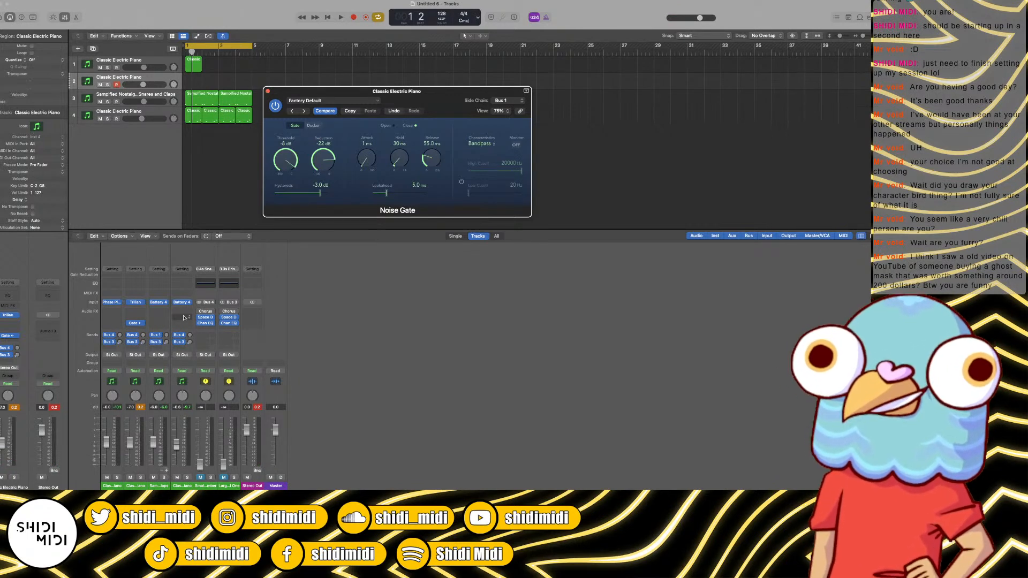
# Step: Clear the mixer's peak readings, close the Noise Gate, and raise the Trilian channel's fader to -1.9 dB
pyautogui.click(142, 407)
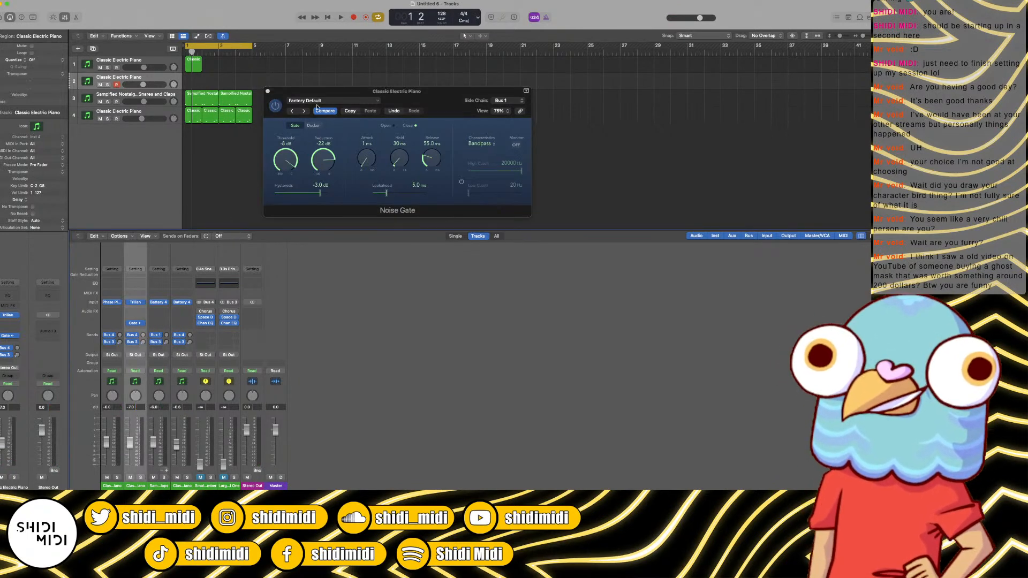
pyautogui.click(268, 91)
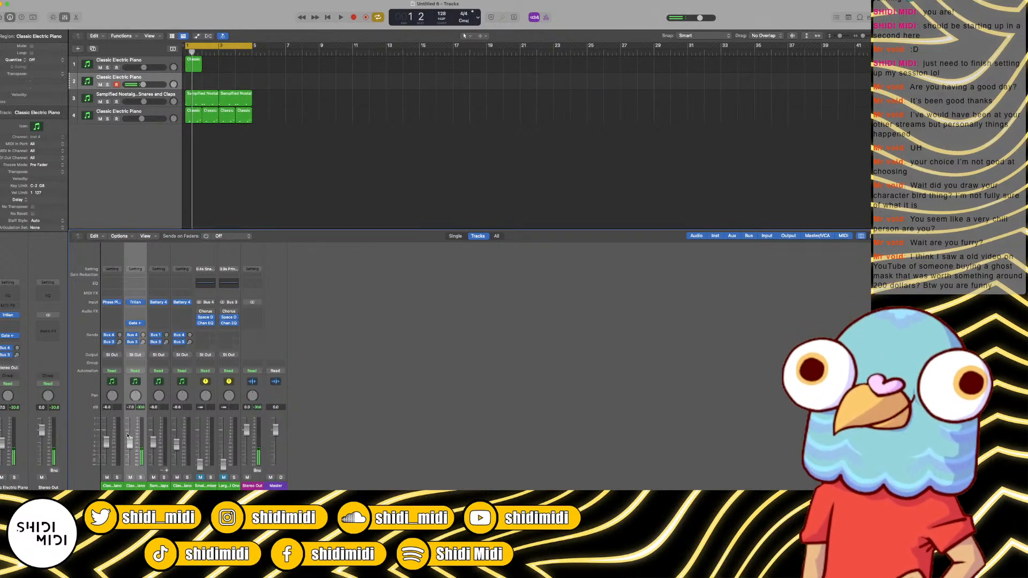
pyautogui.moveTo(130, 444); pyautogui.dragTo(130, 434)
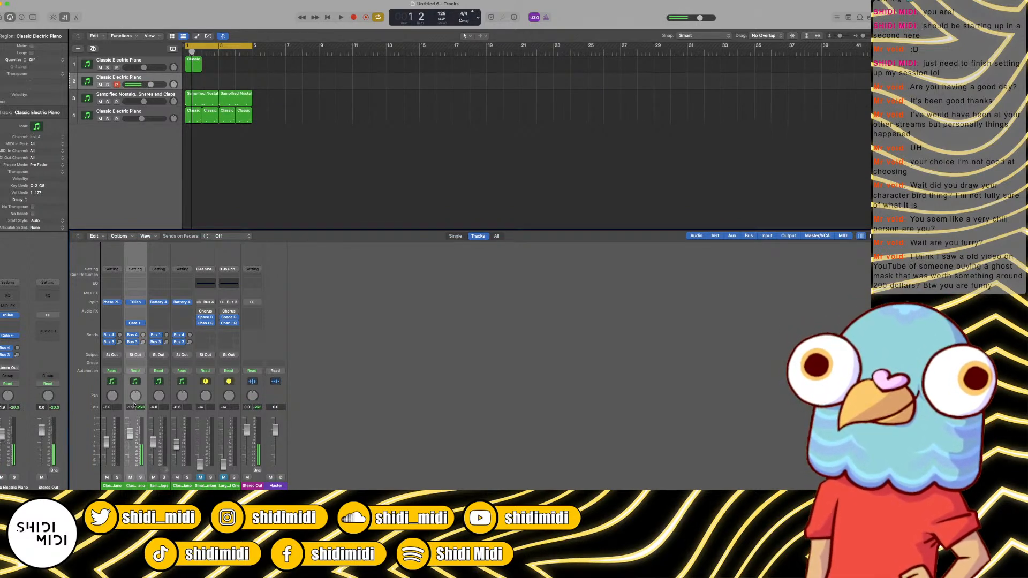
# Step: Switch the Trilian channel's Noise Gate to Ducker mode with -36 dB of ducking, and close the plug-in windows
pyautogui.click(136, 303)
pyautogui.click(133, 322)
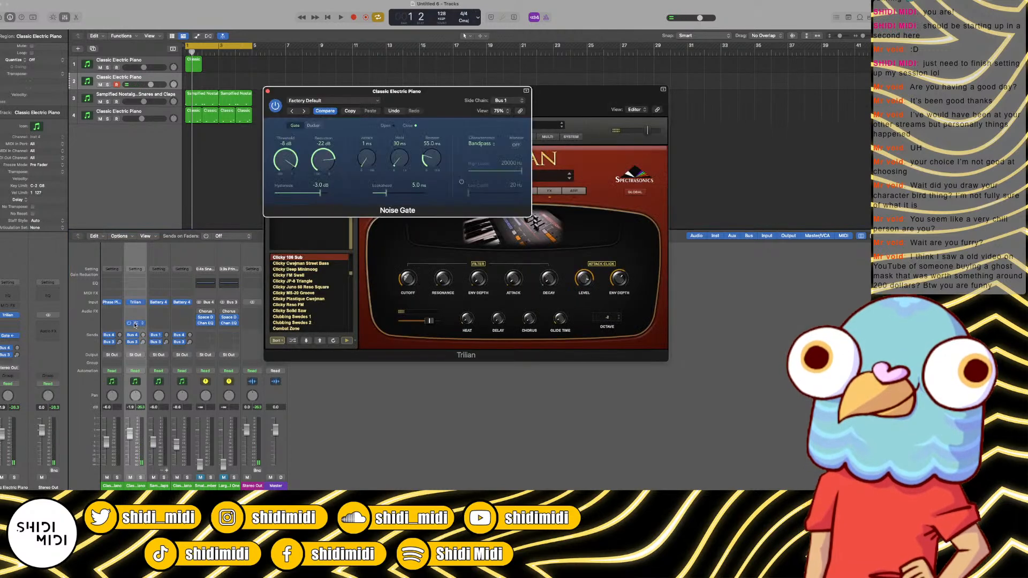
pyautogui.click(313, 125)
pyautogui.moveTo(319, 148); pyautogui.dragTo(323, 170)
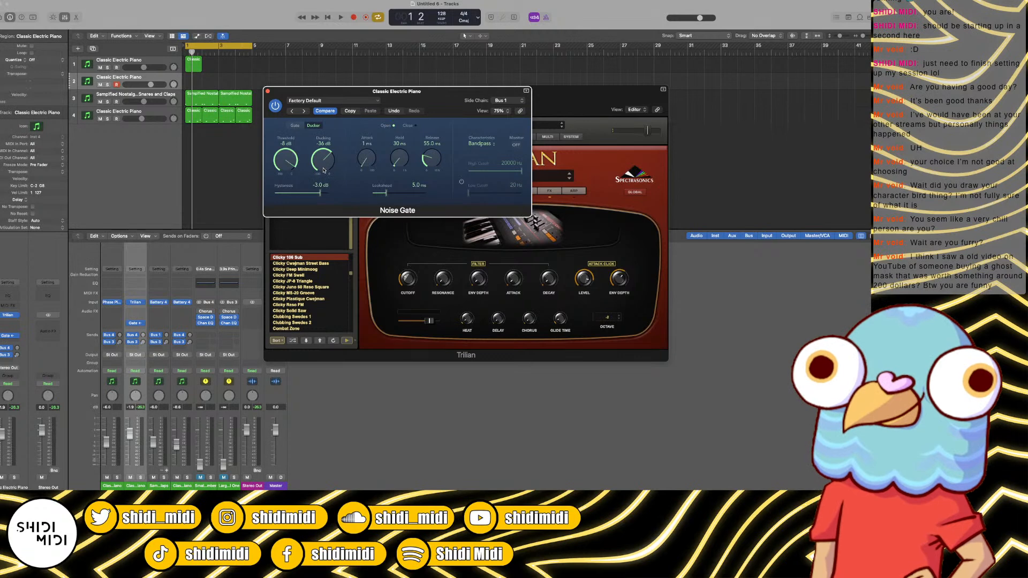
pyautogui.click(267, 91)
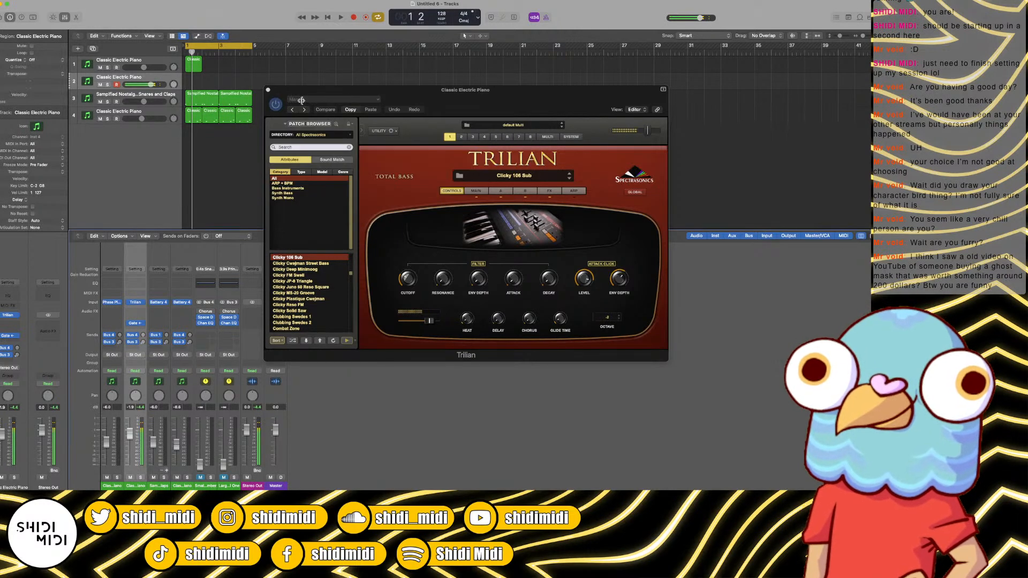
pyautogui.click(269, 91)
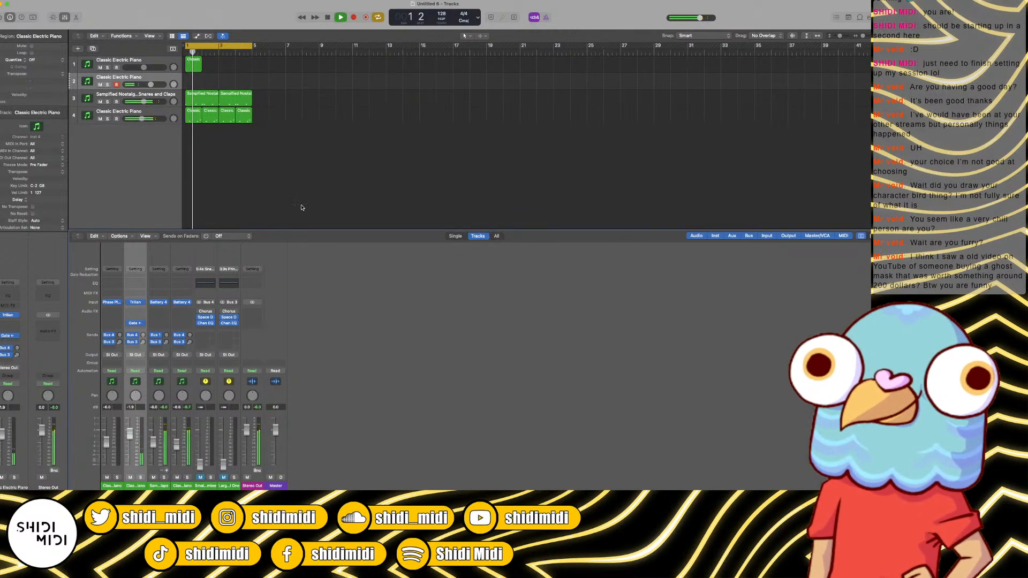
# Step: Move the bass region from the Phase Plant track to the Trilian track and open it in the piano roll
pyautogui.moveTo(195, 64); pyautogui.dragTo(196, 82)
pyautogui.doubleClick(196, 82)
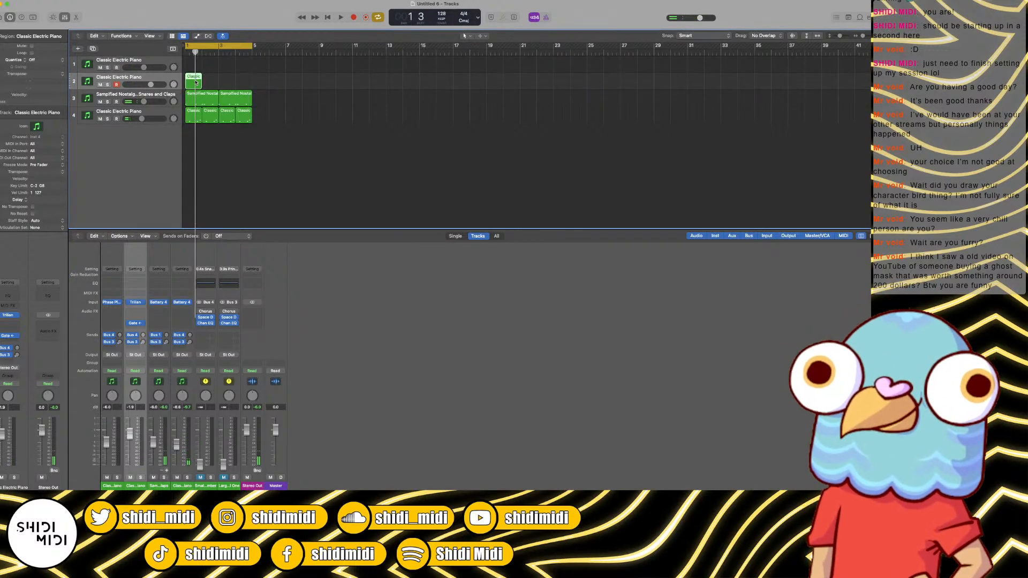
pyautogui.press('space')
# Step: Resize the bass region's first note to about an eighth note and audition it with the drums
pyautogui.moveTo(182, 442); pyautogui.dragTo(197, 450)
pyautogui.press('super+Left')
pyautogui.press('super+Left')
pyautogui.press('super+Left')
pyautogui.press('super+Left')
pyautogui.press('space')
pyautogui.press('space')
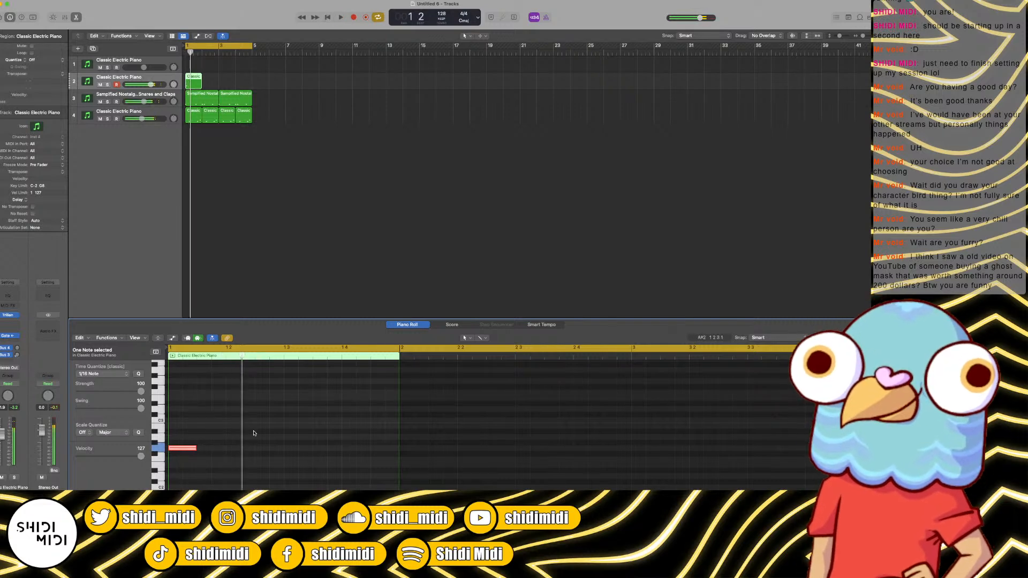
pyautogui.moveTo(185, 450)
pyautogui.mouseDown()
pyautogui.moveTo(186, 462)
pyautogui.moveTo(188, 451)
pyautogui.mouseUp()
pyautogui.press('space')
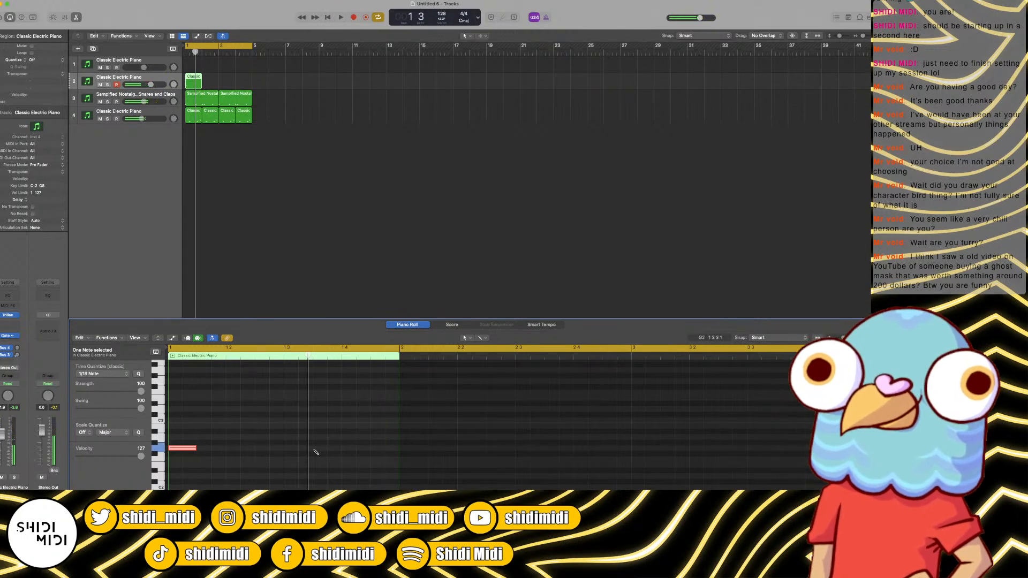
# Step: Add a C3 eighth note halfway through beat 3 and an F2 eighth note on beat 4, auditioning the pattern
pyautogui.click(316, 420)
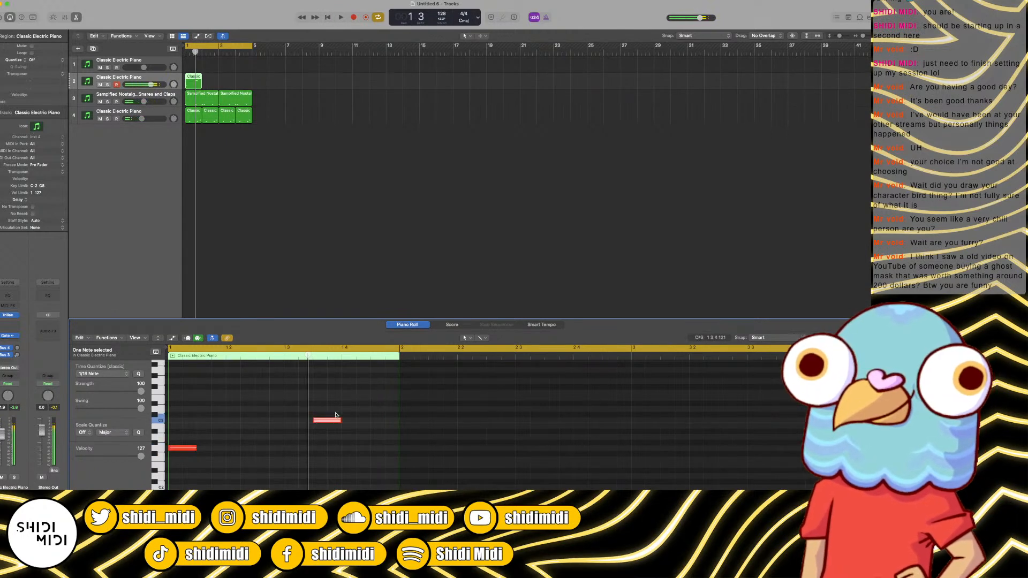
pyautogui.click(347, 470)
pyautogui.moveTo(354, 470); pyautogui.dragTo(353, 447)
pyautogui.press('space')
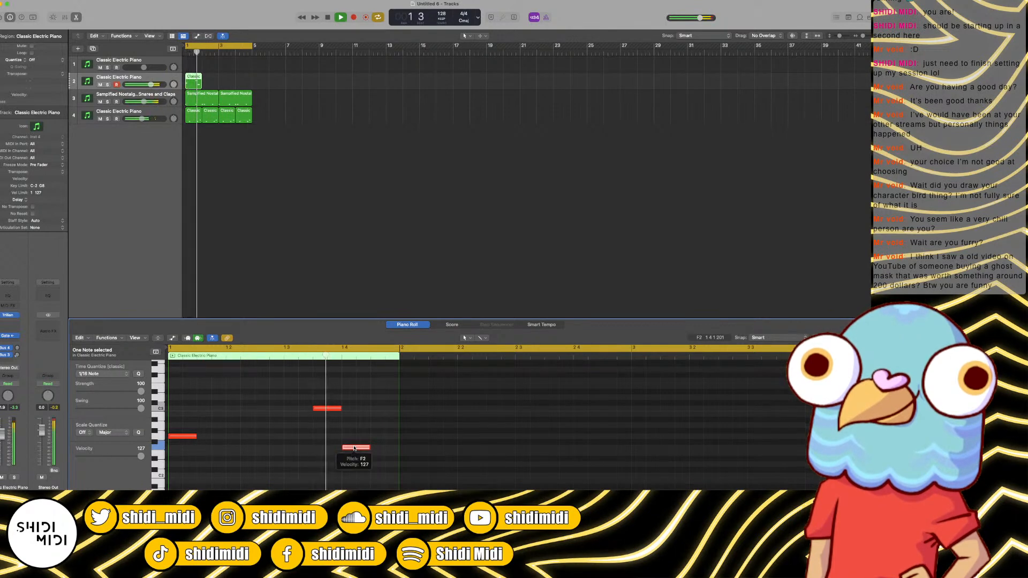
# Step: Shorten the C3 note to a sixteenth by starting it on the last sixteenth of beat 3, and play the loop
pyautogui.press('space')
pyautogui.moveTo(314, 408); pyautogui.dragTo(328, 407)
pyautogui.press('space')
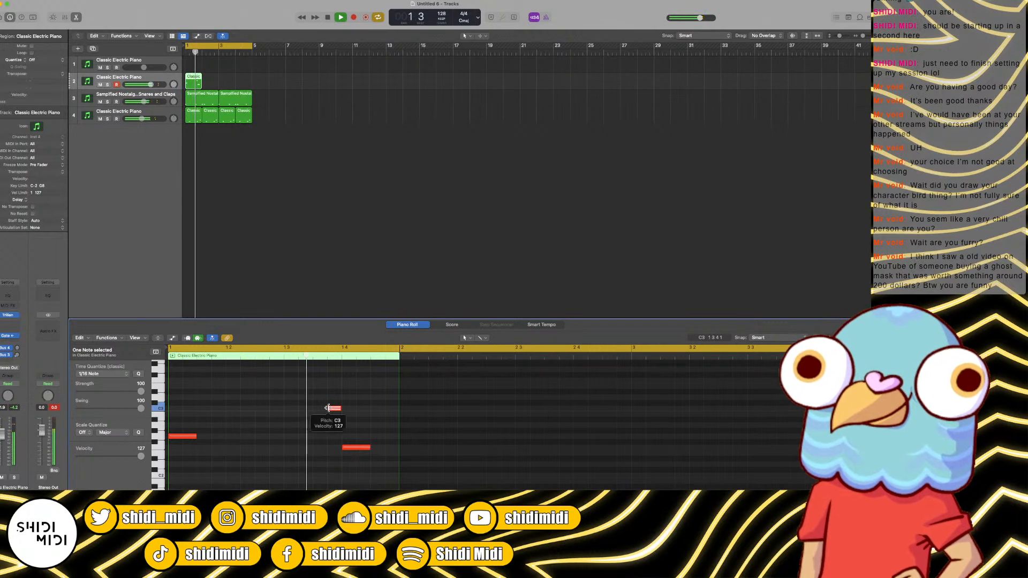
# Step: Move the C3 note a sixteenth earlier and lengthen it slightly, and start the F2 note a sixteenth earlier
pyautogui.press('space')
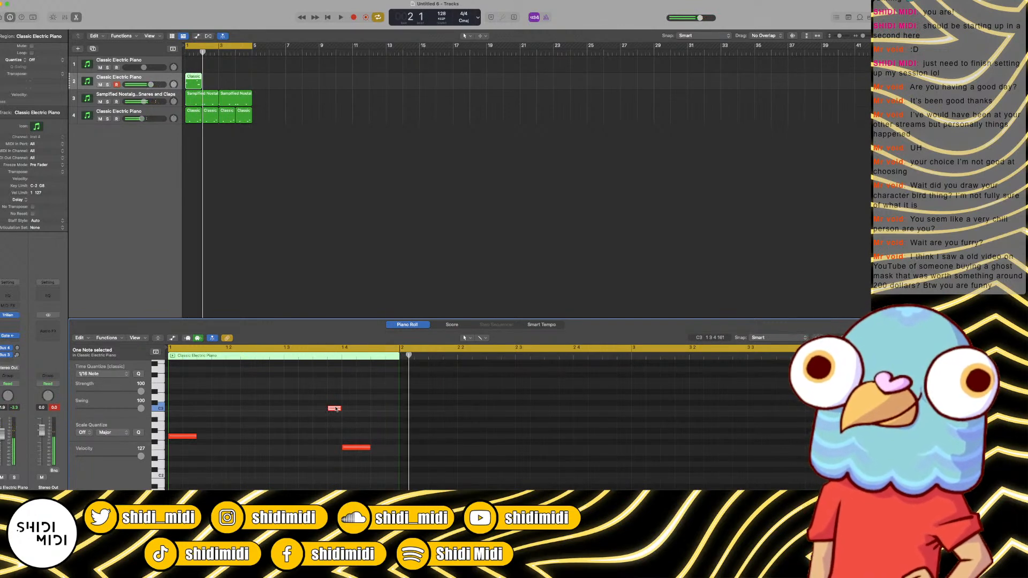
pyautogui.moveTo(332, 408); pyautogui.dragTo(318, 408)
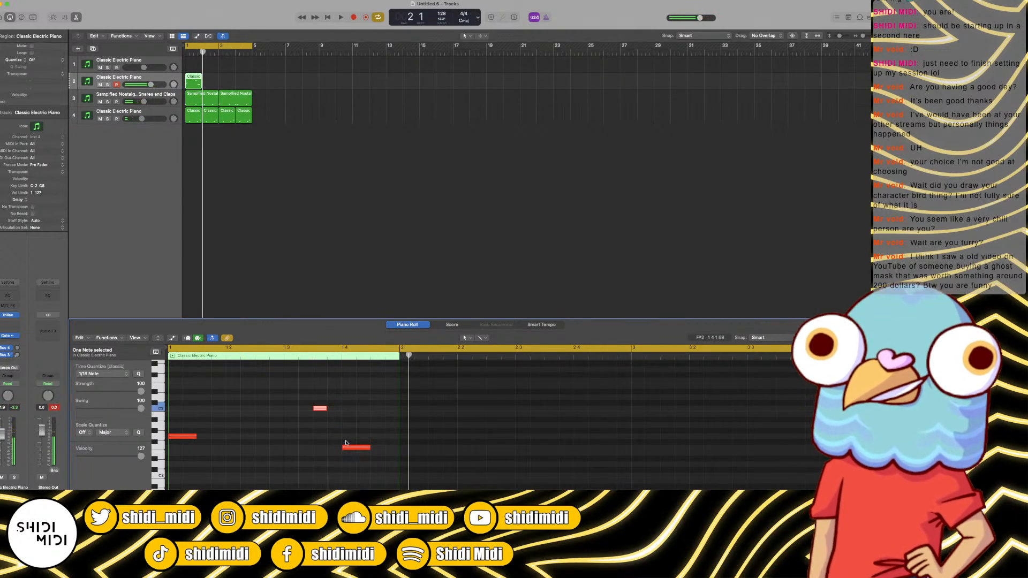
pyautogui.moveTo(351, 448); pyautogui.dragTo(336, 448)
pyautogui.moveTo(327, 408); pyautogui.dragTo(333, 408)
# Step: Add an F3 note near the end of bar 1, lengthen the first G2 note to a dotted eighth, and play the loop
pyautogui.moveTo(355, 447); pyautogui.dragTo(398, 384)
pyautogui.doubleClick(373, 432)
pyautogui.moveTo(193, 437); pyautogui.dragTo(210, 436)
pyautogui.press('space')
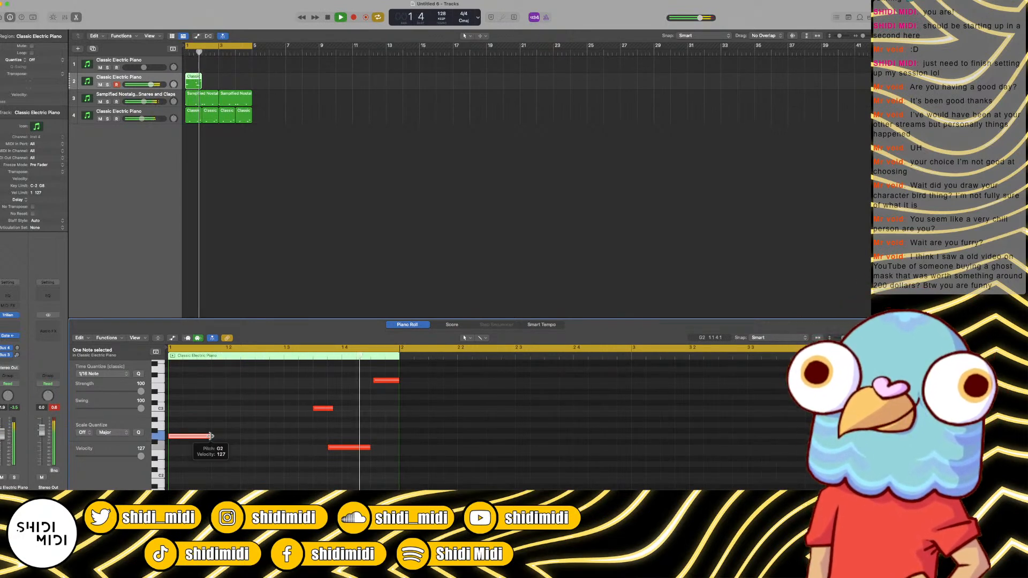
# Step: Quantize all the bass notes to the swung 1/16 grid and audition them with the drums
pyautogui.press('space')
pyautogui.press('super+a')
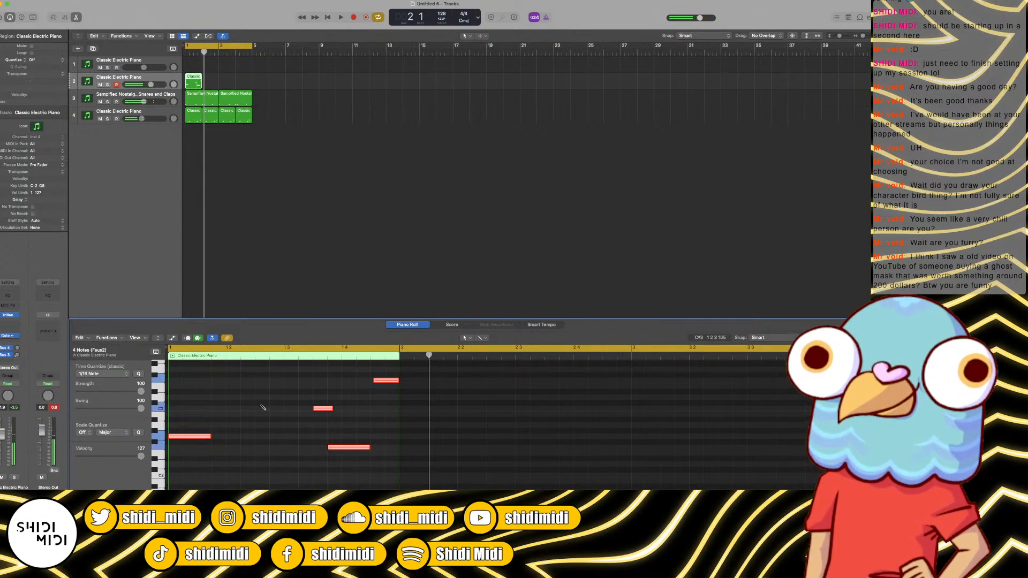
pyautogui.press('space')
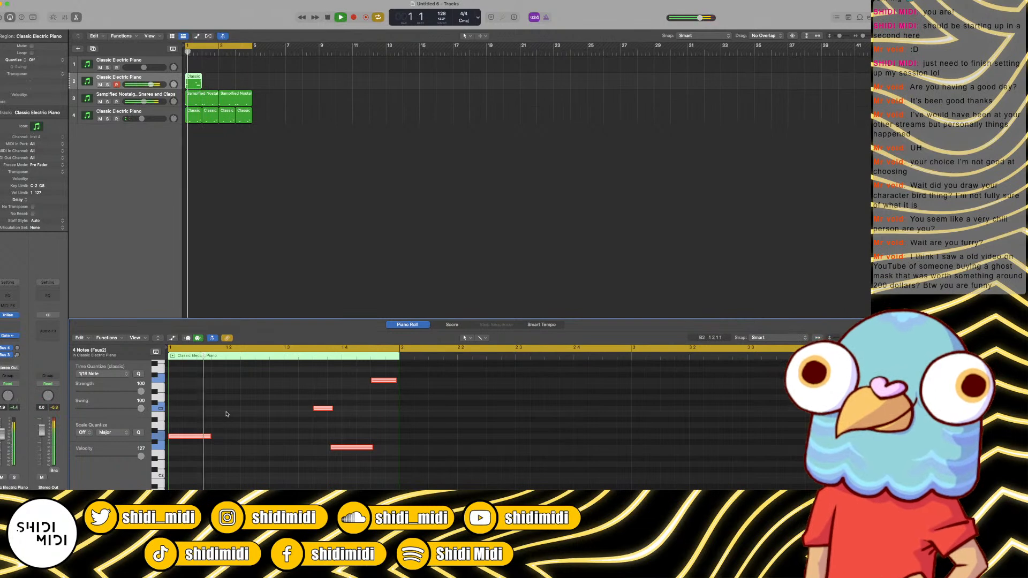
pyautogui.press('space')
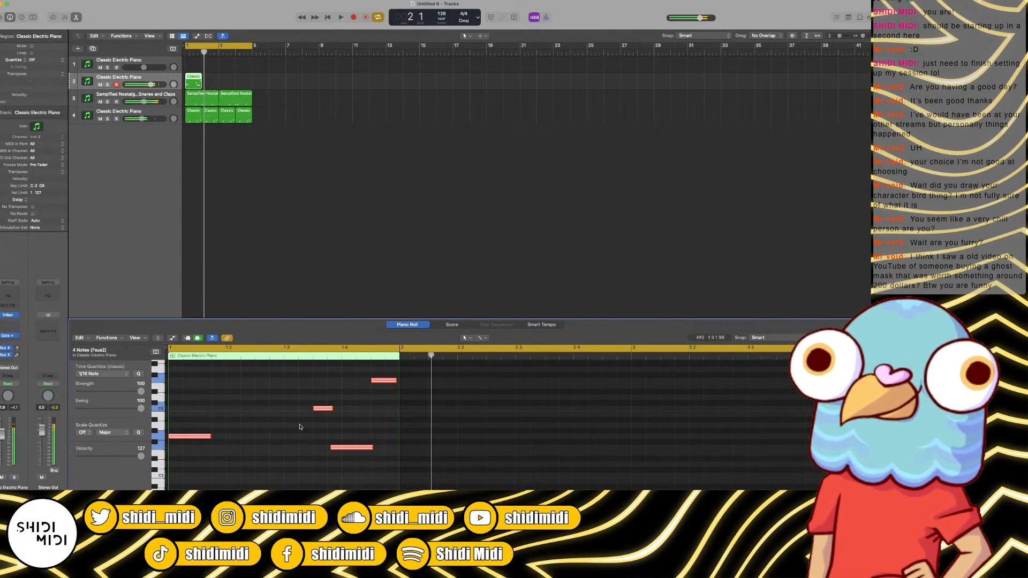
# Step: Add a G2 note at the start of bar 2, split it after an eighth, and lengthen its second part to beat 2
pyautogui.click(352, 408)
pyautogui.keyDown('super'); pyautogui.click(410, 436); pyautogui.keyUp('super')
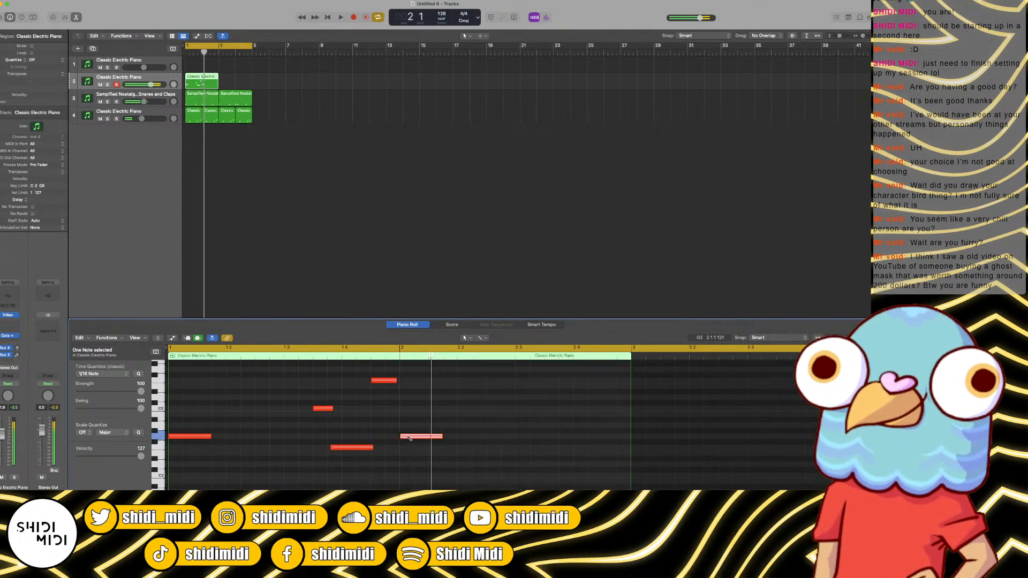
pyautogui.moveTo(433, 357); pyautogui.dragTo(429, 357)
pyautogui.press('super+t')
pyautogui.click(438, 437)
pyautogui.moveTo(439, 437); pyautogui.dragTo(450, 437)
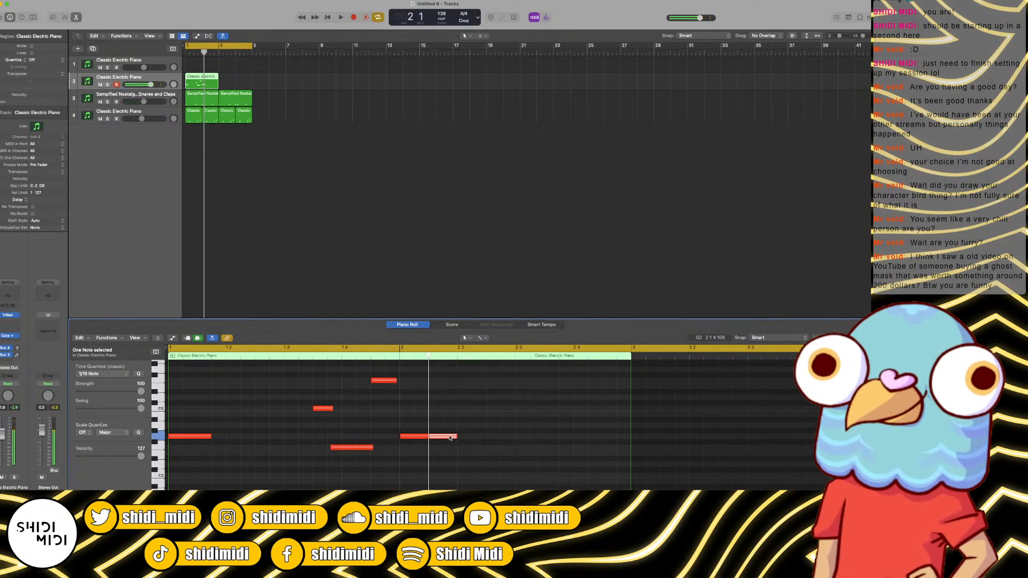
# Step: With cycling off, add a C3 eighth note on beat 2 of bar 2 and a G2 eighth note one sixteenth later
pyautogui.press('c')
pyautogui.press('space')
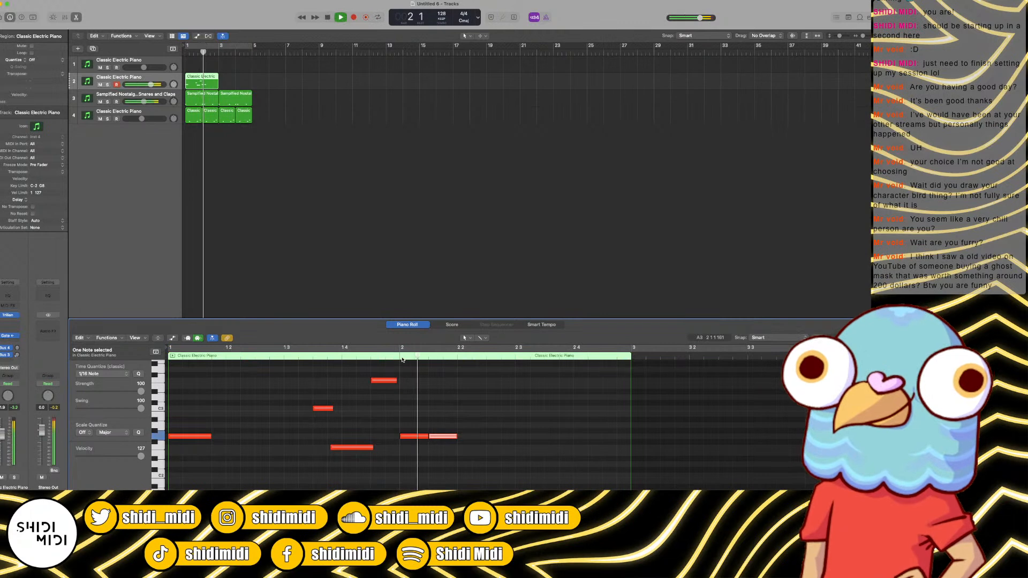
pyautogui.moveTo(466, 395); pyautogui.dragTo(477, 411)
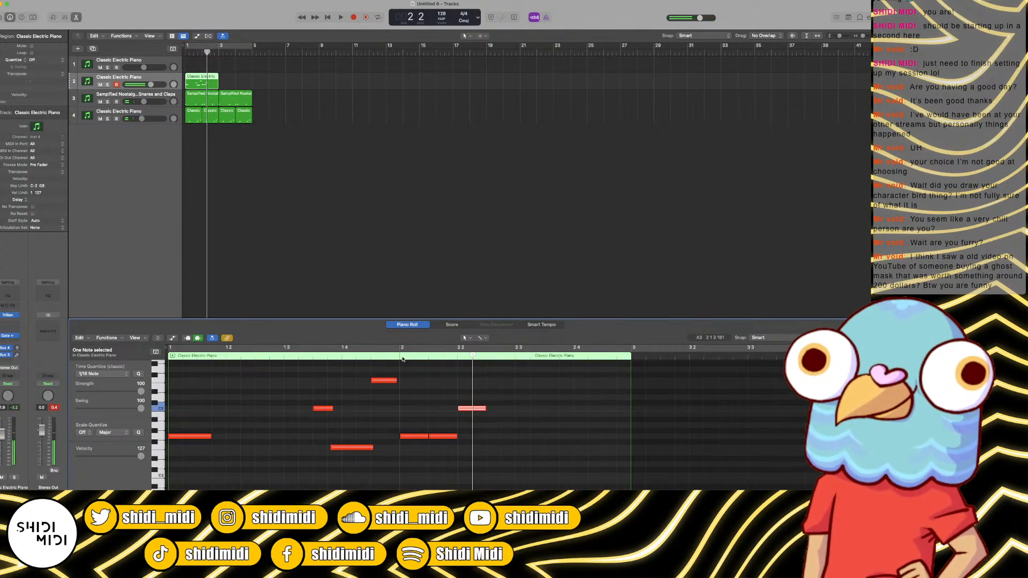
pyautogui.click(481, 439)
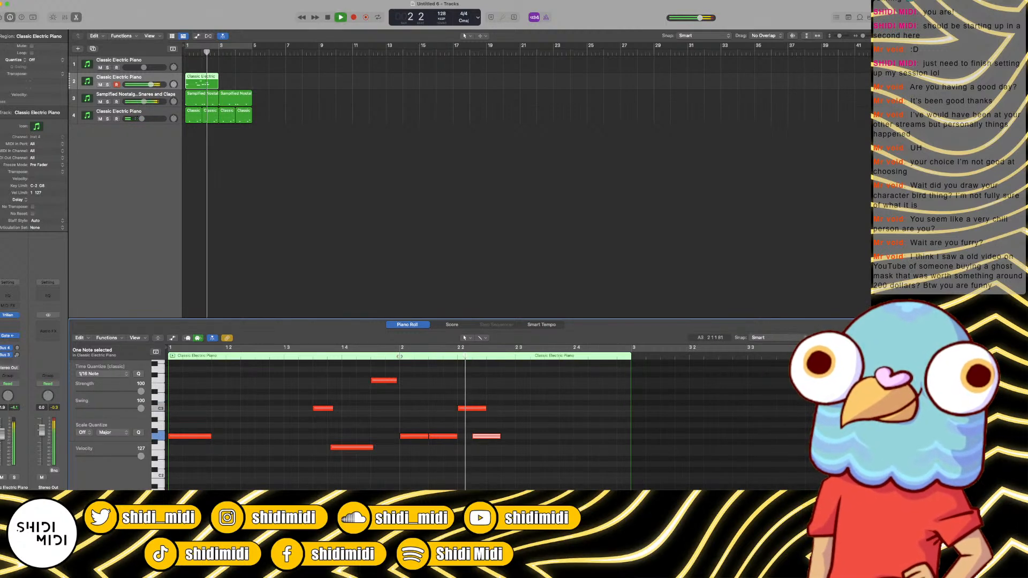
# Step: Shorten bar 2's C3 note and align the following G2 note to the swing grid, shortening it as well
pyautogui.moveTo(487, 410); pyautogui.dragTo(479, 410)
pyautogui.click(472, 436)
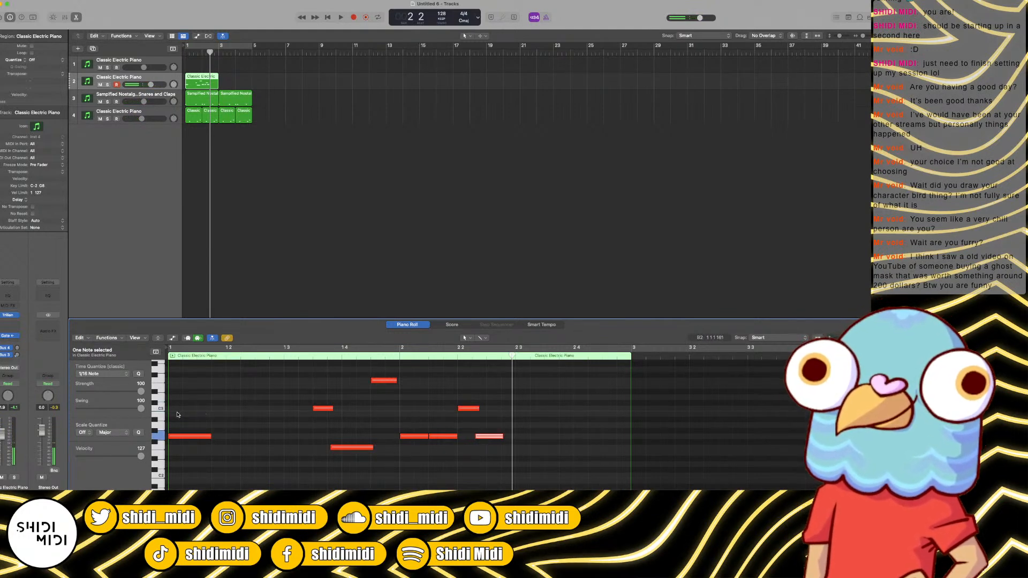
pyautogui.moveTo(504, 440); pyautogui.dragTo(497, 438)
# Step: Add G2 notes on beat 3's second and last sixteenths and an F3 halfway through beat 4, lengthening the last G2 to about that F3
pyautogui.click(533, 438)
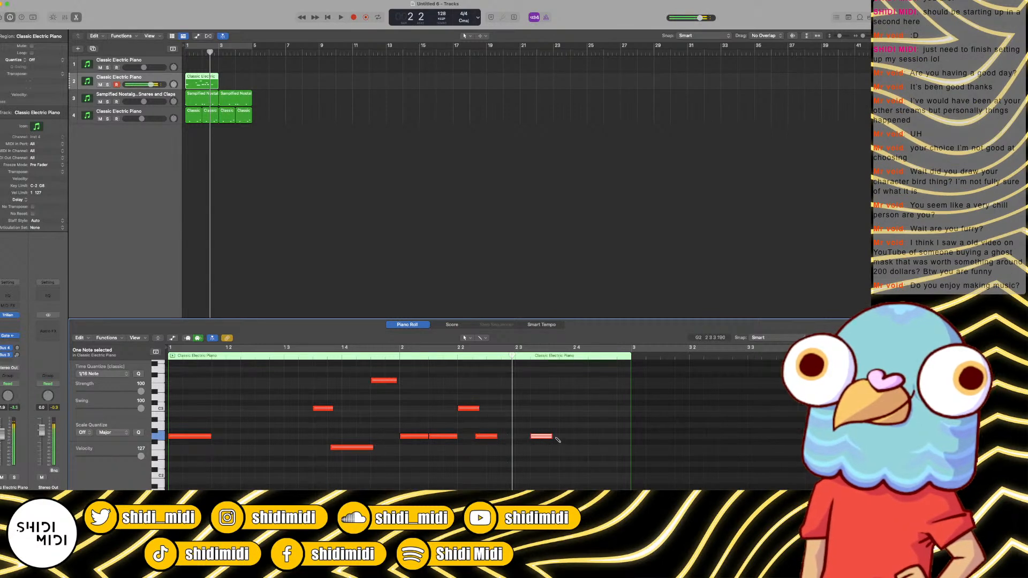
pyautogui.click(562, 438)
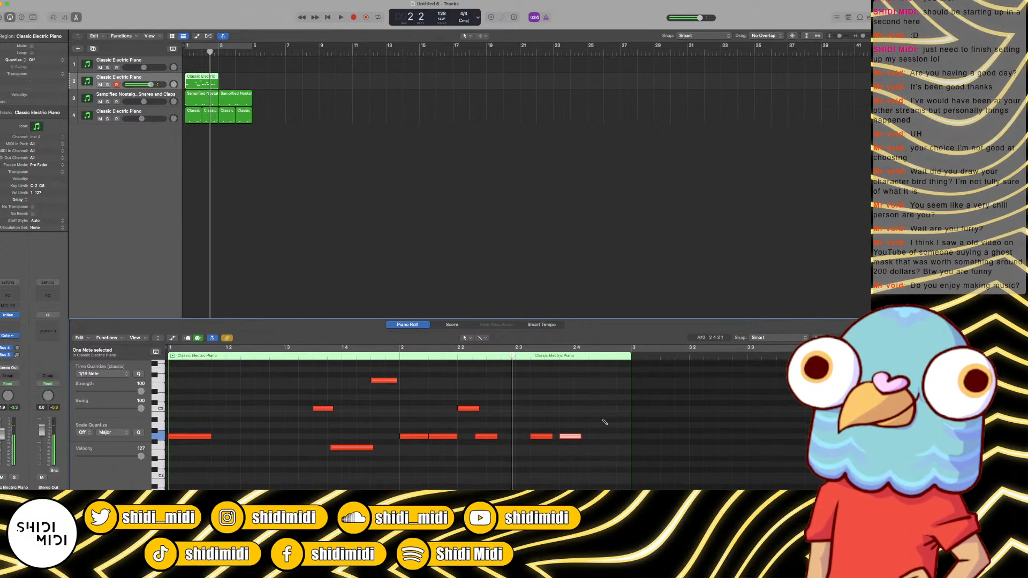
pyautogui.click(605, 380)
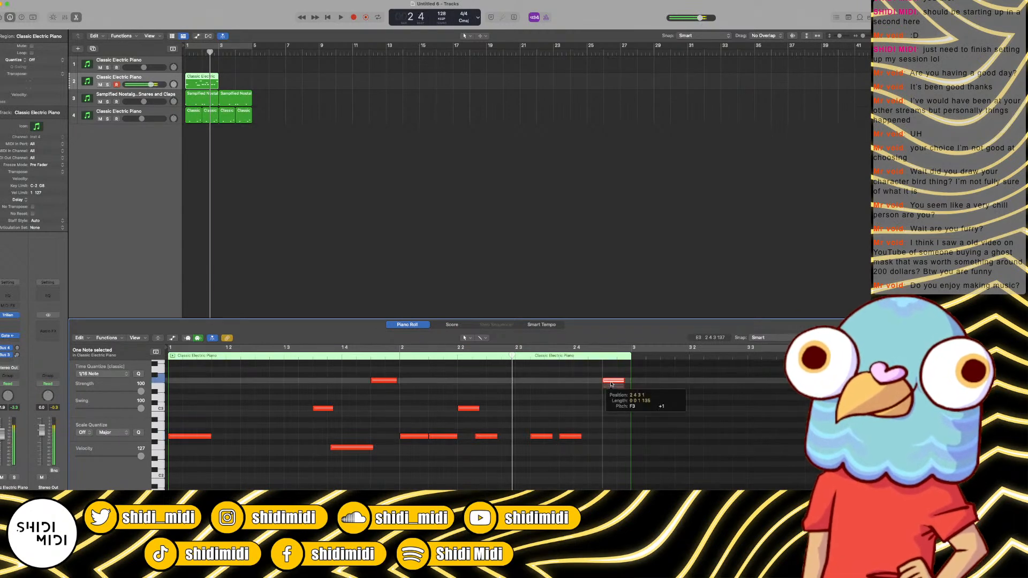
pyautogui.moveTo(579, 436); pyautogui.dragTo(606, 436)
# Step: Quantize all the notes in the two-bar bassline to the swung grid and play it with cycling on
pyautogui.press('super+a')
pyautogui.press('space')
pyautogui.press('c')
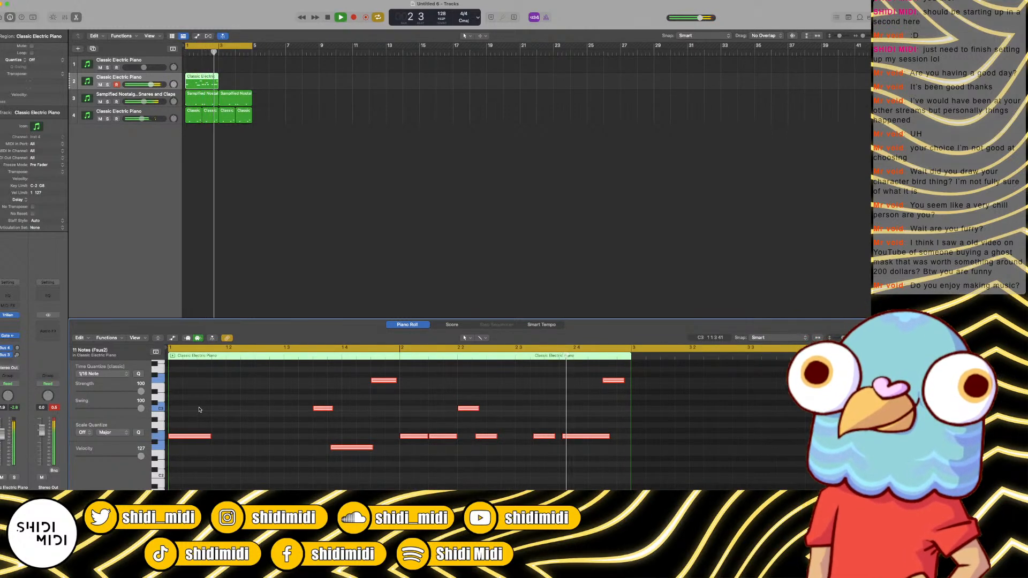
pyautogui.press('space')
pyautogui.click(598, 400)
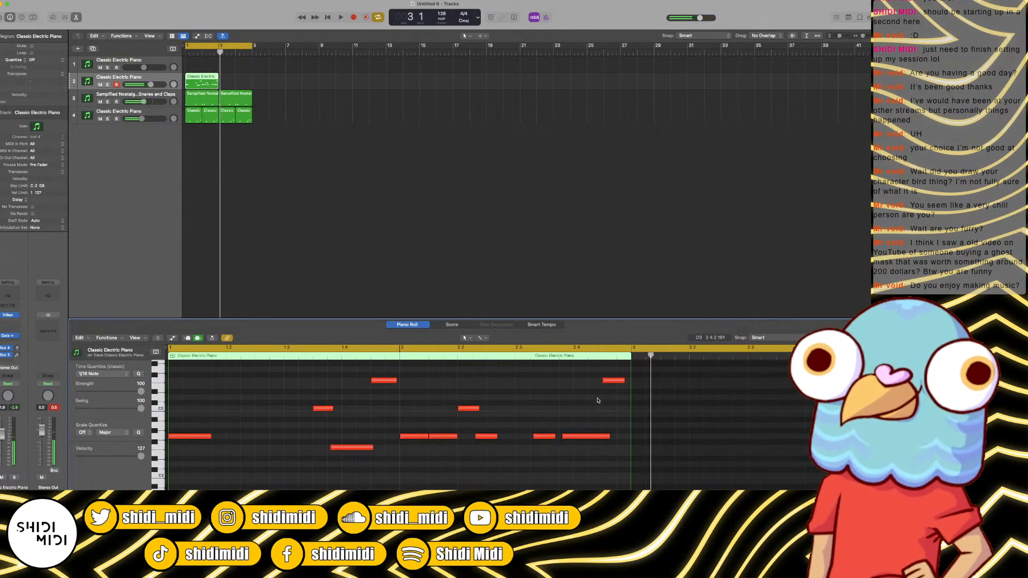
pyautogui.press('space')
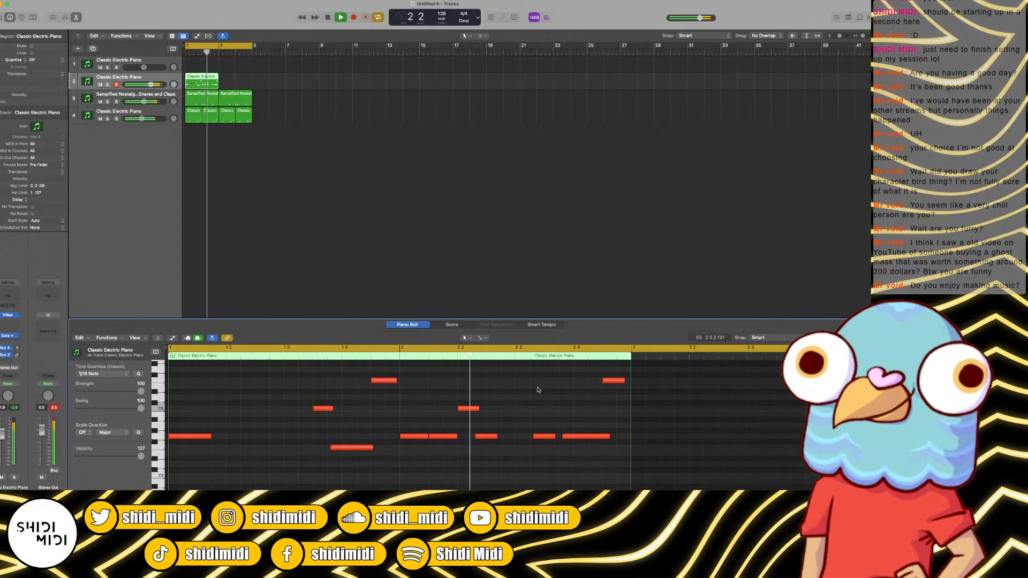
pyautogui.press('space')
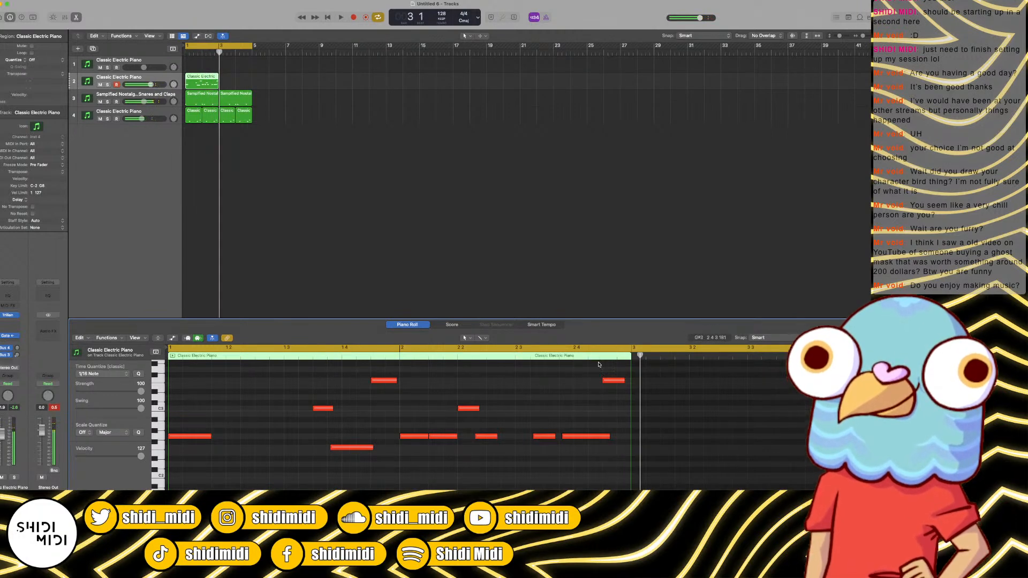
# Step: Split the last G2 note at beat 4 of bar 2 and lengthen the final F3 note to the region's end
pyautogui.click(573, 349)
pyautogui.click(588, 437)
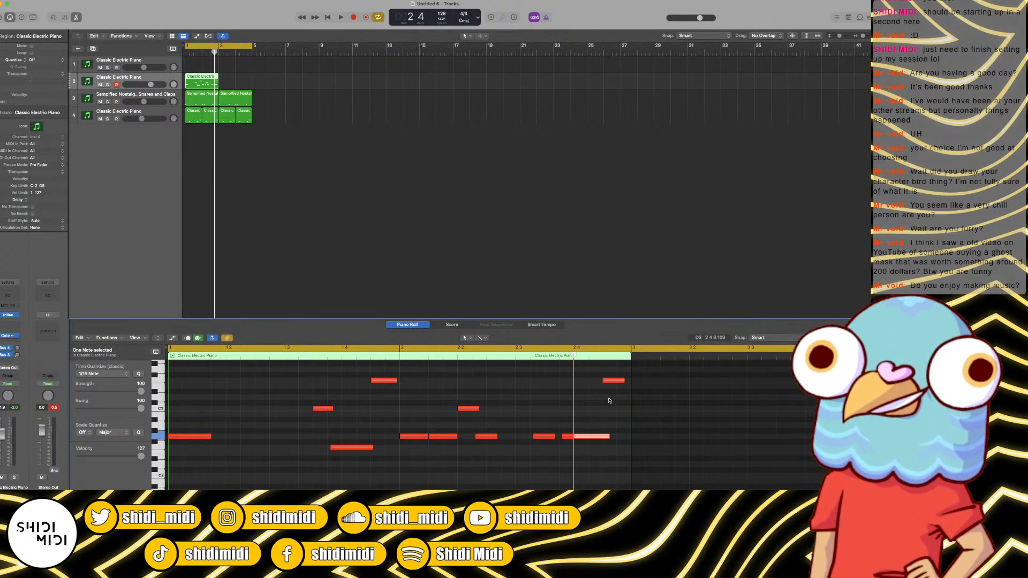
pyautogui.moveTo(623, 380); pyautogui.dragTo(626, 381)
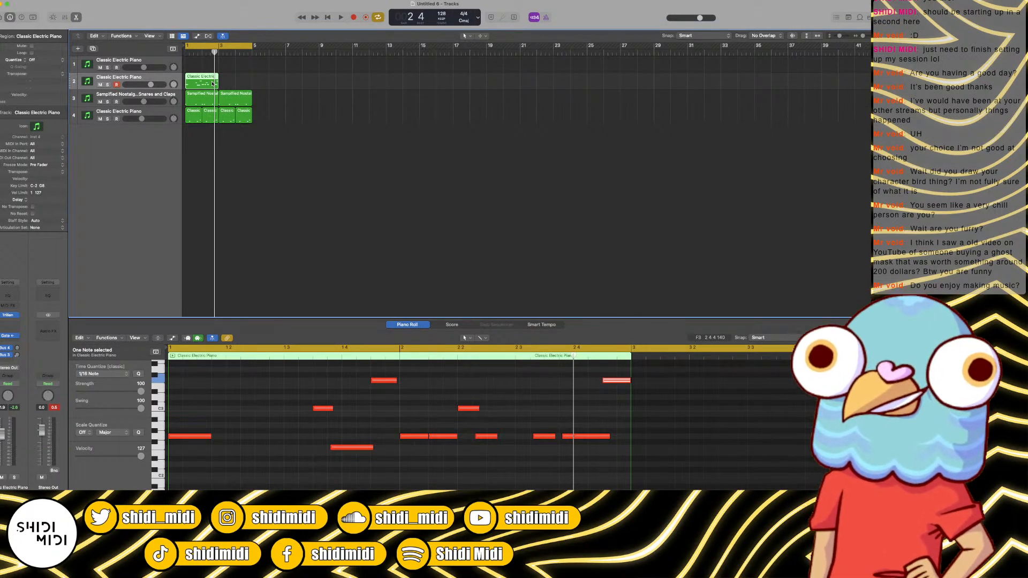
# Step: Repeat the two-bar bass region across bars 3 and 4 and play the four-bar loop
pyautogui.click(237, 78)
pyautogui.click(212, 81)
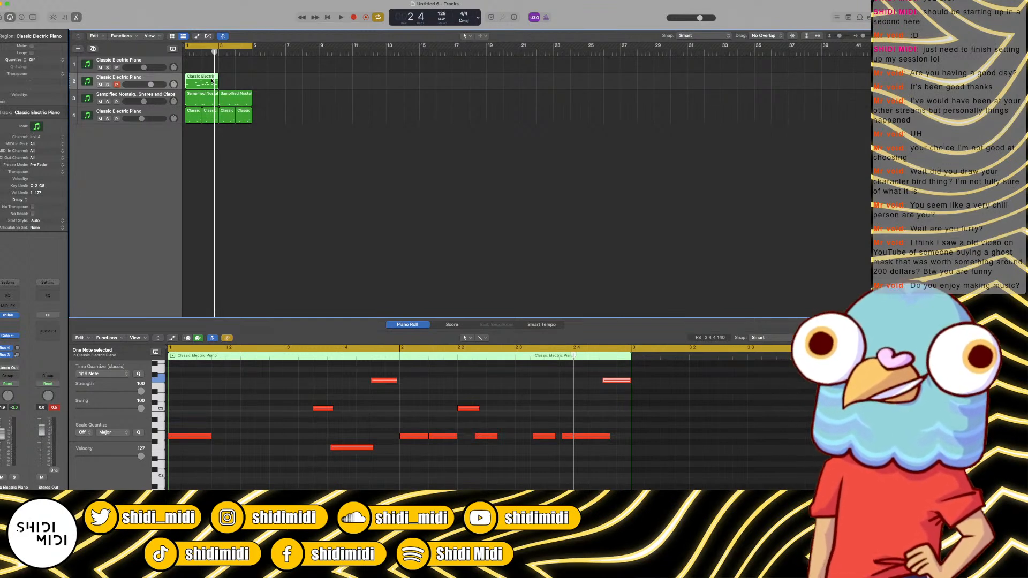
pyautogui.click(319, 79)
pyautogui.click(212, 83)
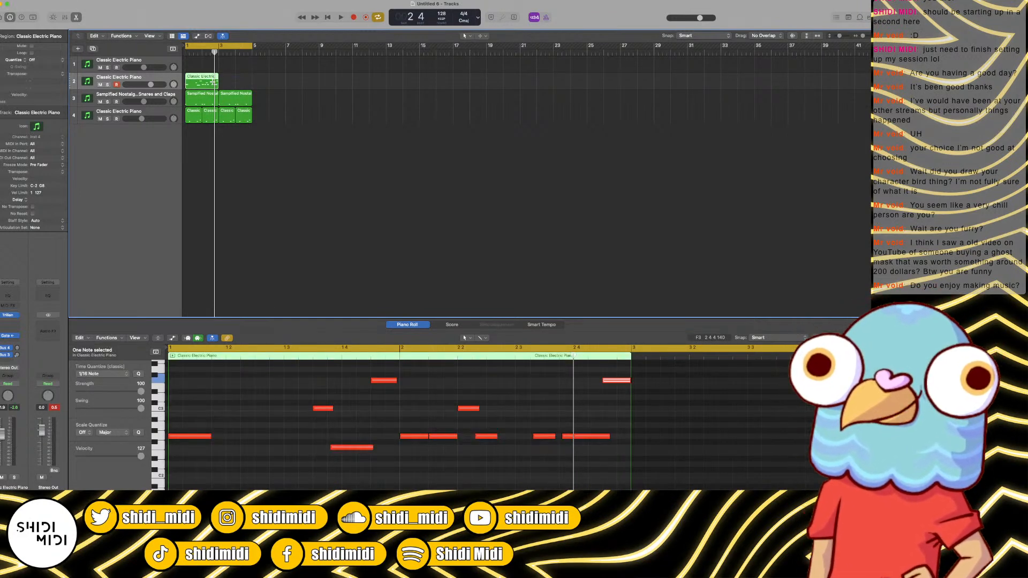
pyautogui.press('super+r')
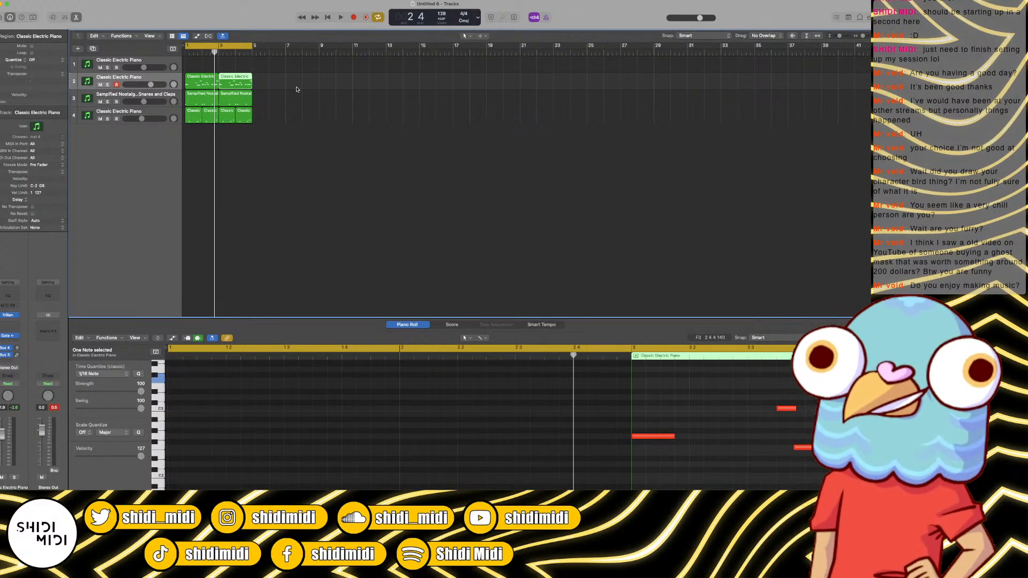
pyautogui.press('space')
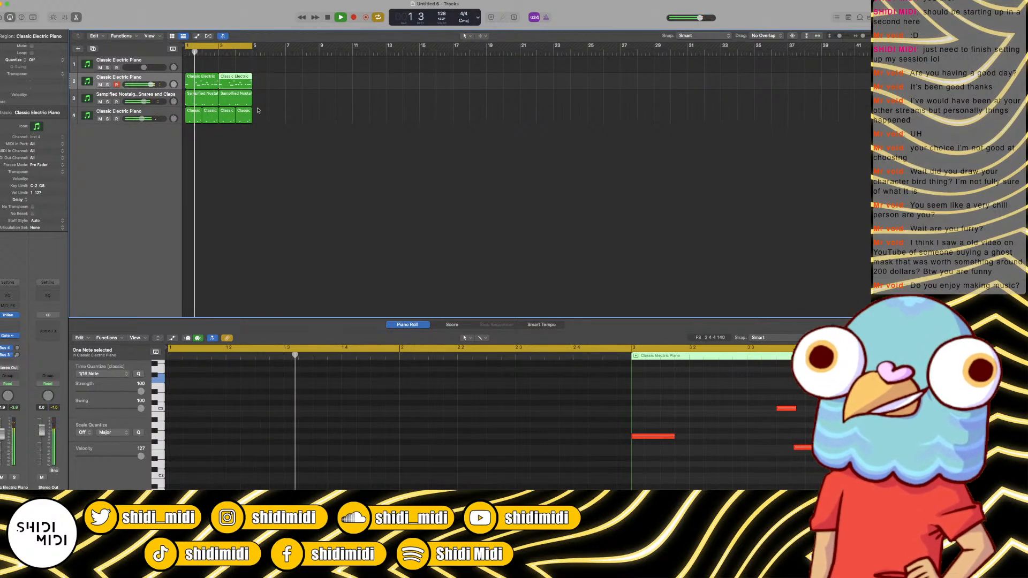
# Step: Set the Trilian track's Noise Gate threshold to -9 dB and its ducking amount to -35 dB while the loop plays
pyautogui.click(150, 79)
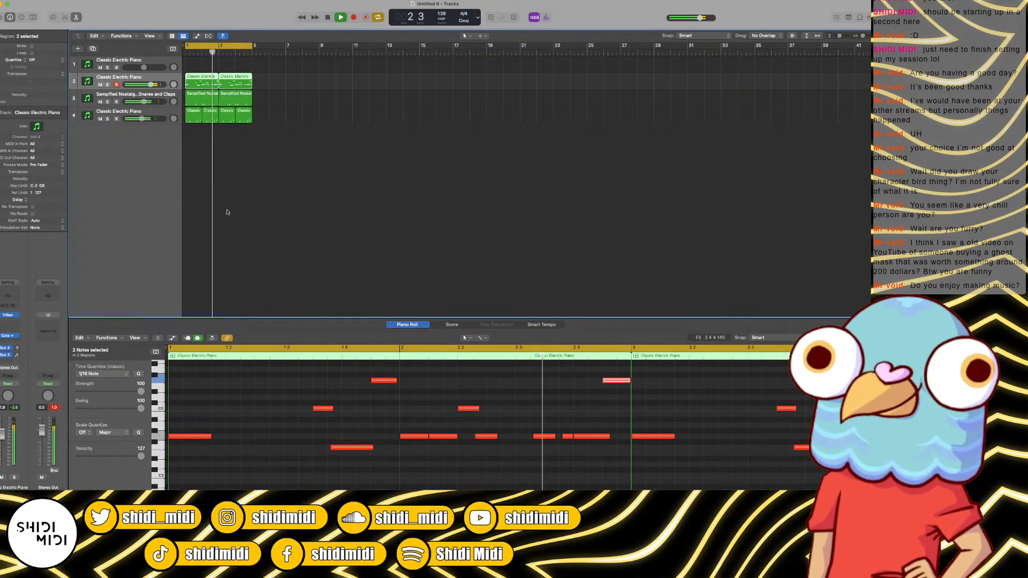
pyautogui.press('x')
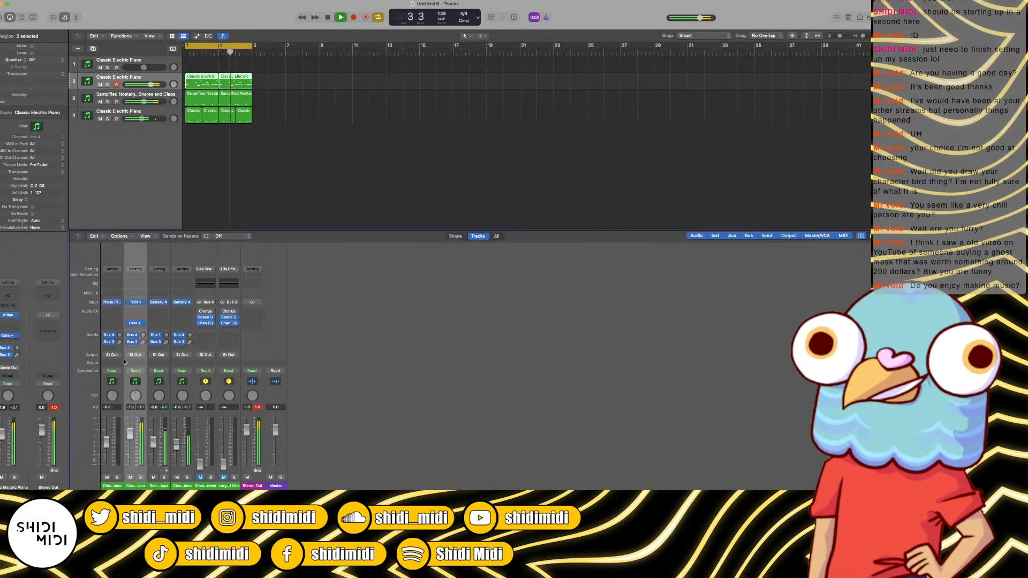
pyautogui.click(136, 323)
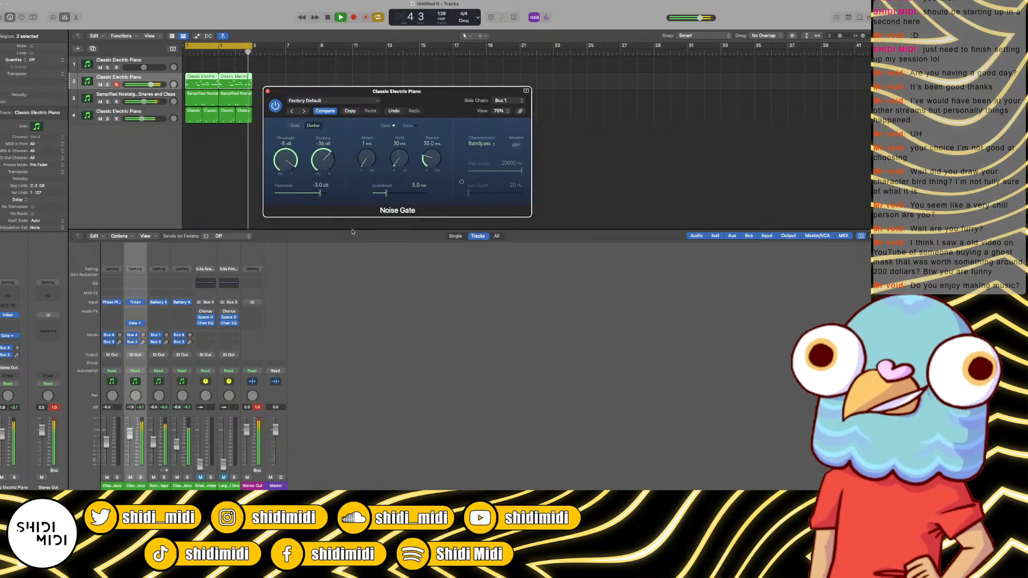
pyautogui.moveTo(298, 161); pyautogui.dragTo(298, 165)
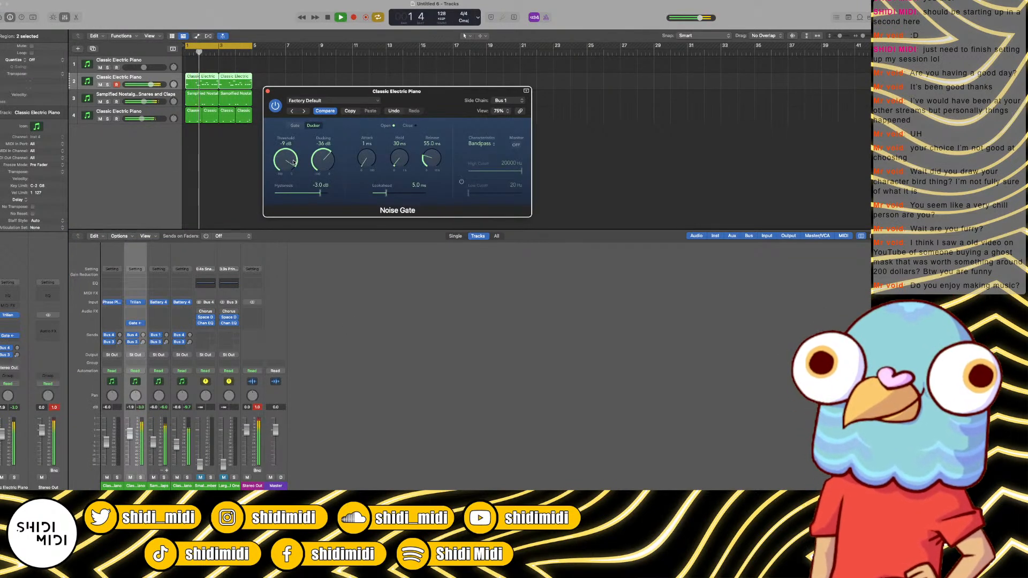
pyautogui.press('Return')
pyautogui.moveTo(292, 160); pyautogui.dragTo(292, 158)
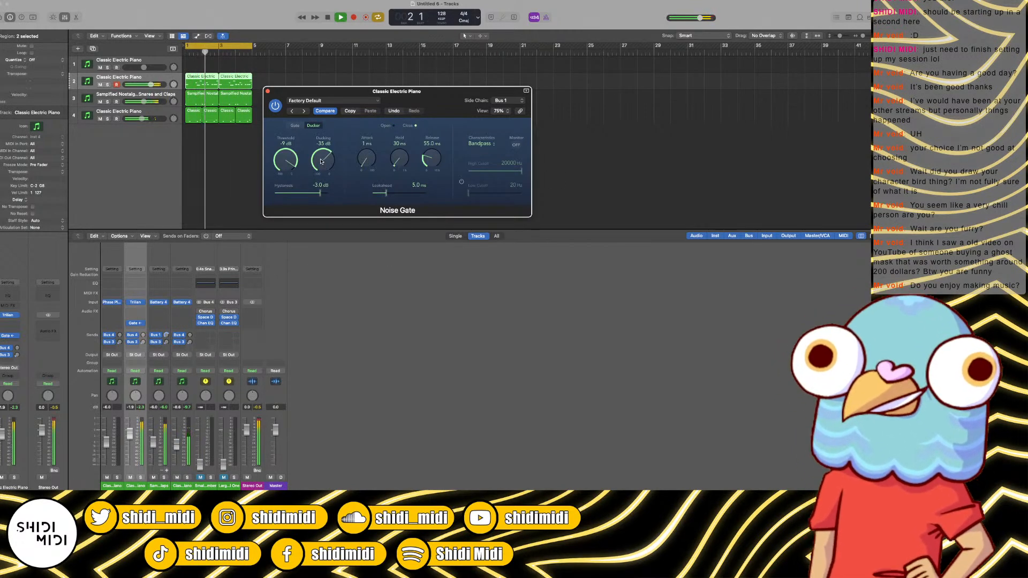
pyautogui.click(268, 92)
# Step: Lower the Trilian track's volume fader and play the loop to check the balance
pyautogui.press('space')
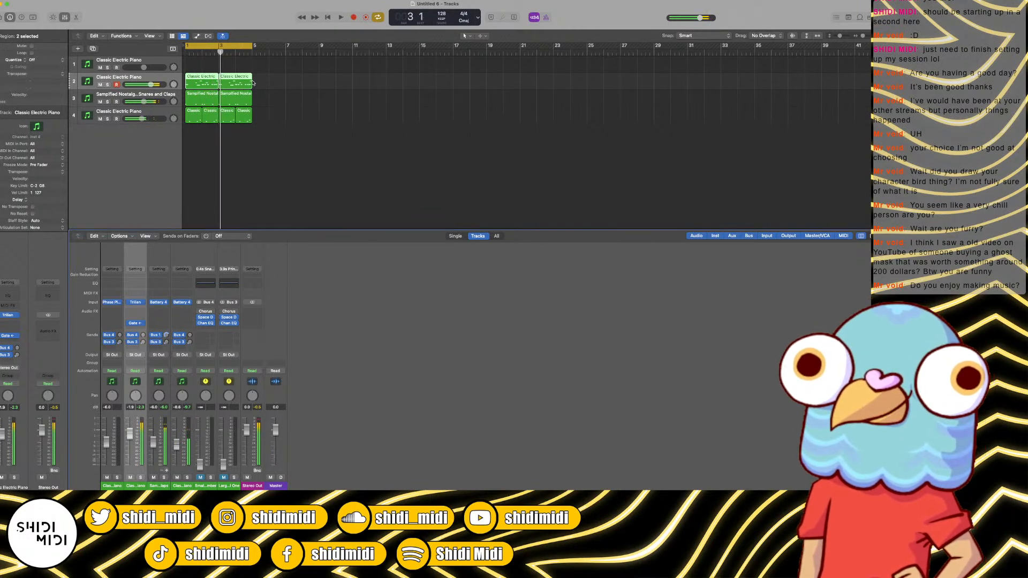
pyautogui.moveTo(130, 435); pyautogui.dragTo(131, 445)
pyautogui.press('space')
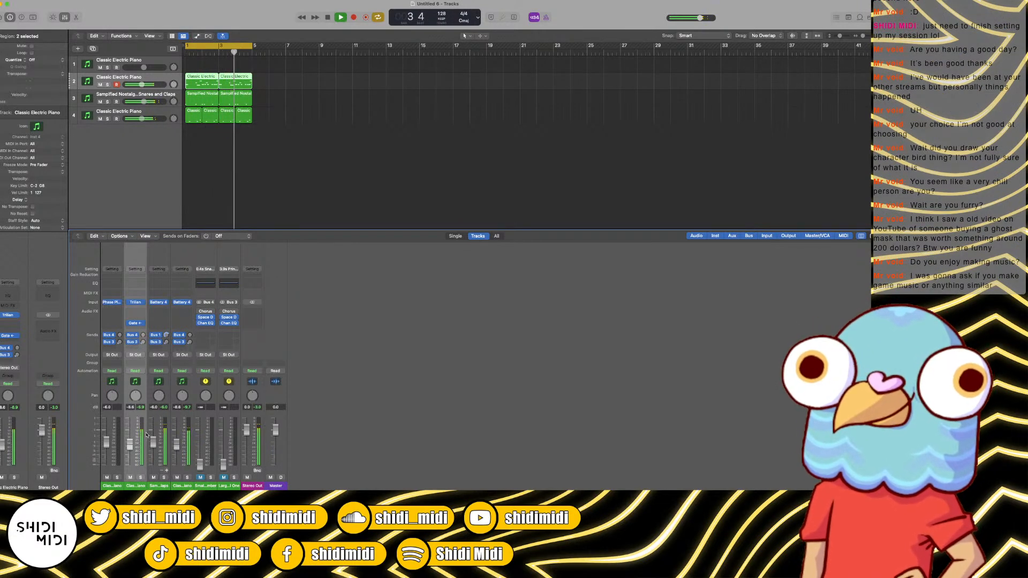
# Step: Copy both bass regions from the Trilian track to the Phase Plant track at the same positions
pyautogui.click(217, 83)
pyautogui.moveTo(211, 82); pyautogui.dragTo(263, 65)
pyautogui.press('super+z')
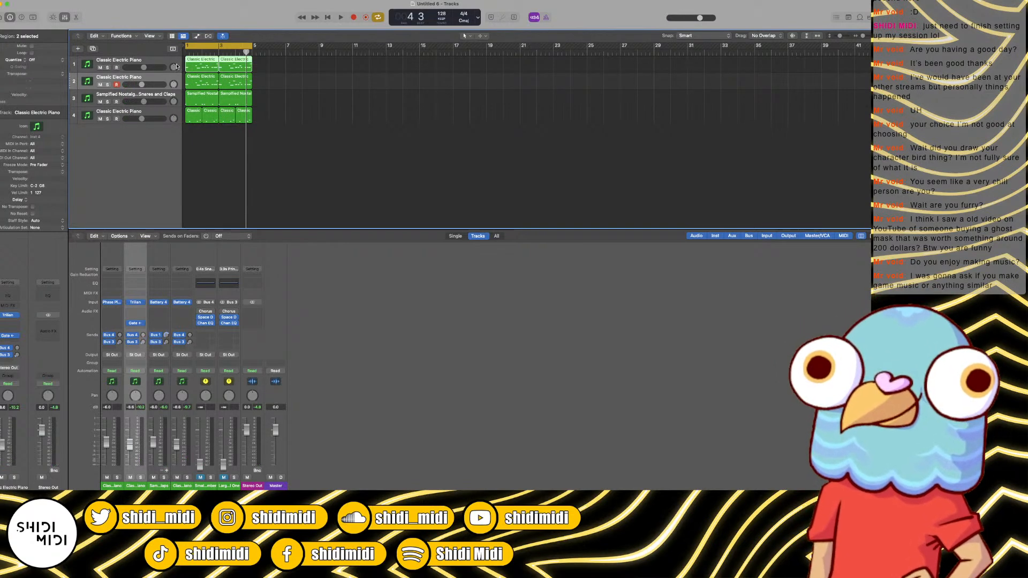
# Step: Select every note in both copied Phase Plant regions in the Piano Roll and transpose them down in semitone steps
pyautogui.press('e')
pyautogui.press('super+a')
pyautogui.scroll(-5, 209, 411)
pyautogui.hotkey('alt', 'Down')
pyautogui.hotkey('alt', 'Down')
pyautogui.hotkey('alt', 'Down')
pyautogui.hotkey('alt', 'Down')
pyautogui.hotkey('alt', 'Down')
pyautogui.hotkey('alt', 'Down')
pyautogui.hotkey('alt', 'Down')
pyautogui.hotkey('alt', 'Down')
pyautogui.hotkey('alt', 'Down')
pyautogui.hotkey('alt', 'Down')
pyautogui.hotkey('alt', 'Down')
pyautogui.hotkey('alt', 'Down')
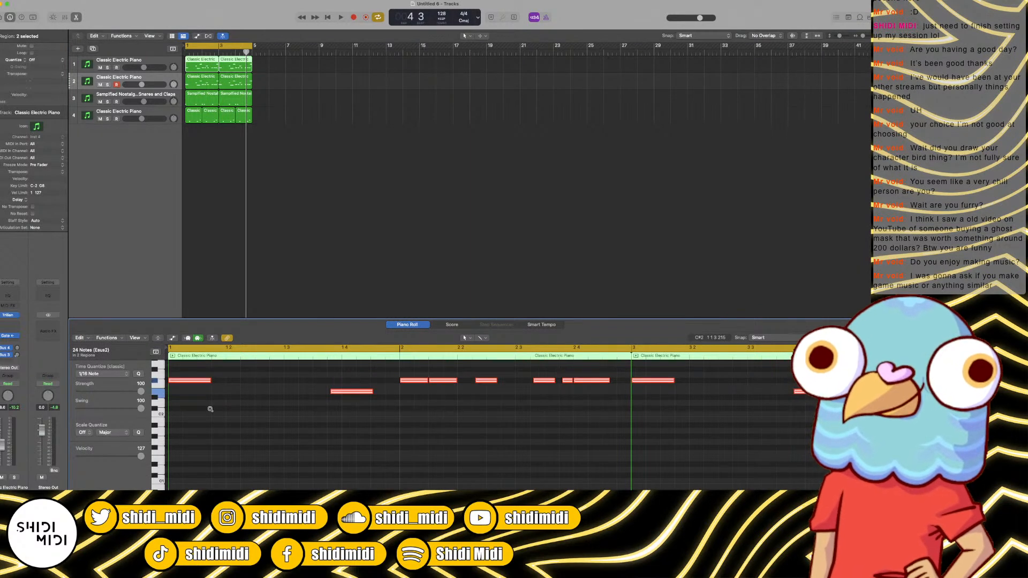
pyautogui.hotkey('alt', 'Down')
pyautogui.hotkey('alt', 'Down')
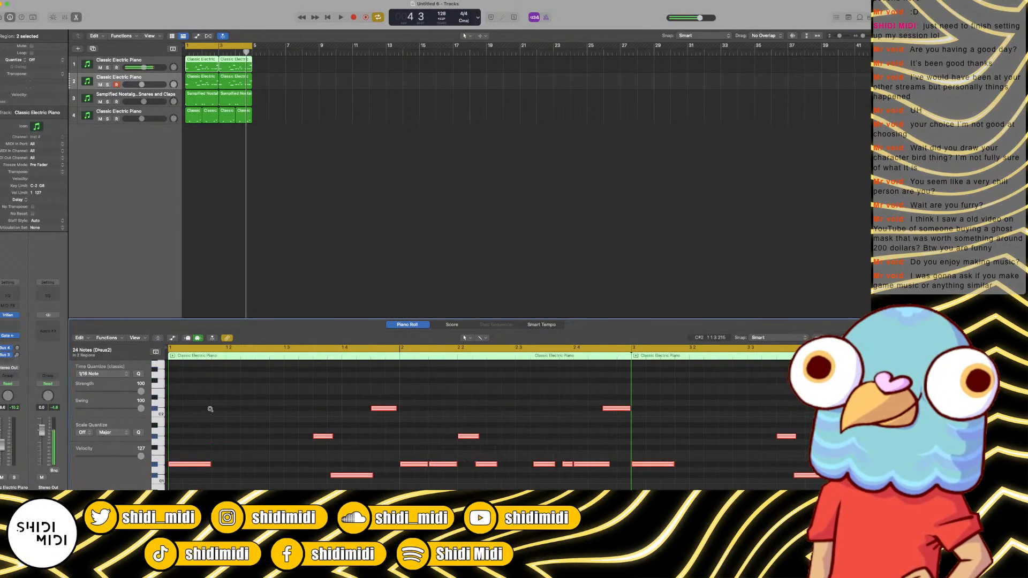
# Step: Raise the selected Phase Plant notes in semitone steps until the first one sits on G1, and play the loop
pyautogui.hotkey('alt', 'Up')
pyautogui.hotkey('alt', 'Up')
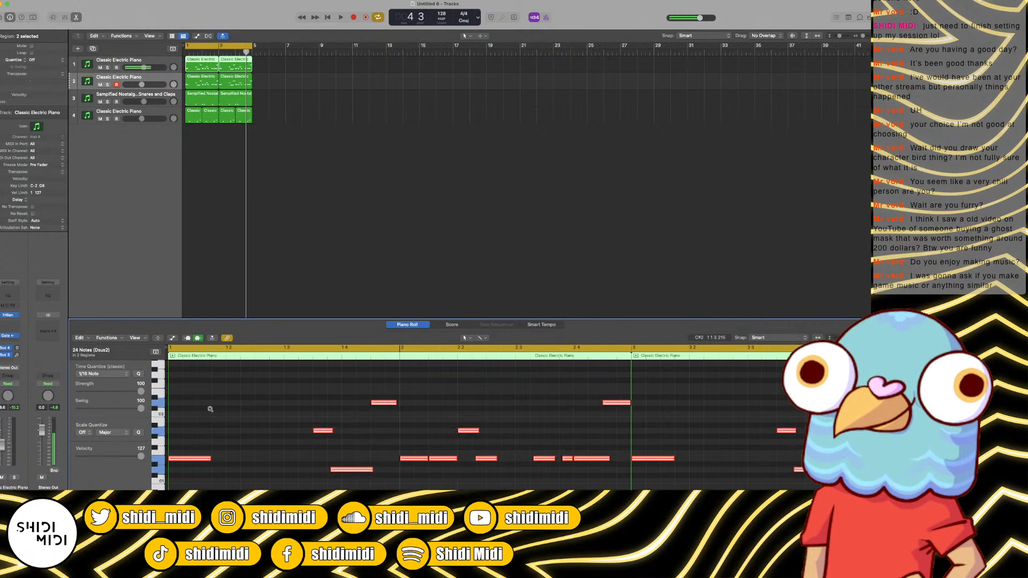
pyautogui.hotkey('alt', 'Up')
pyautogui.hotkey('alt', 'Up')
pyautogui.press('space')
pyautogui.scroll(-4, 210, 411)
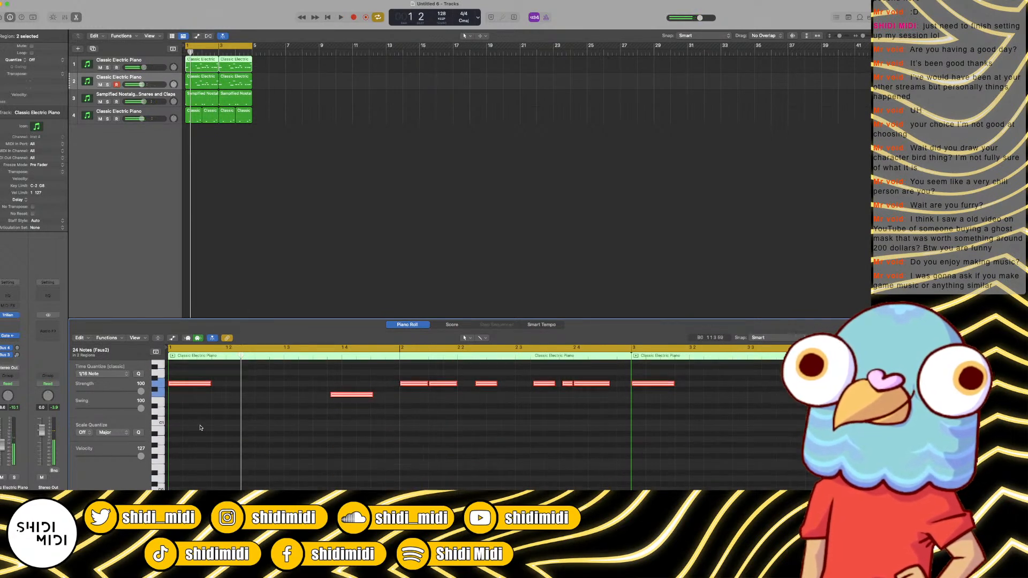
# Step: Lower all the selected Phase Plant notes by 12 semitones, putting the first one on G0, and play the loop
pyautogui.scroll(5, 188, 408)
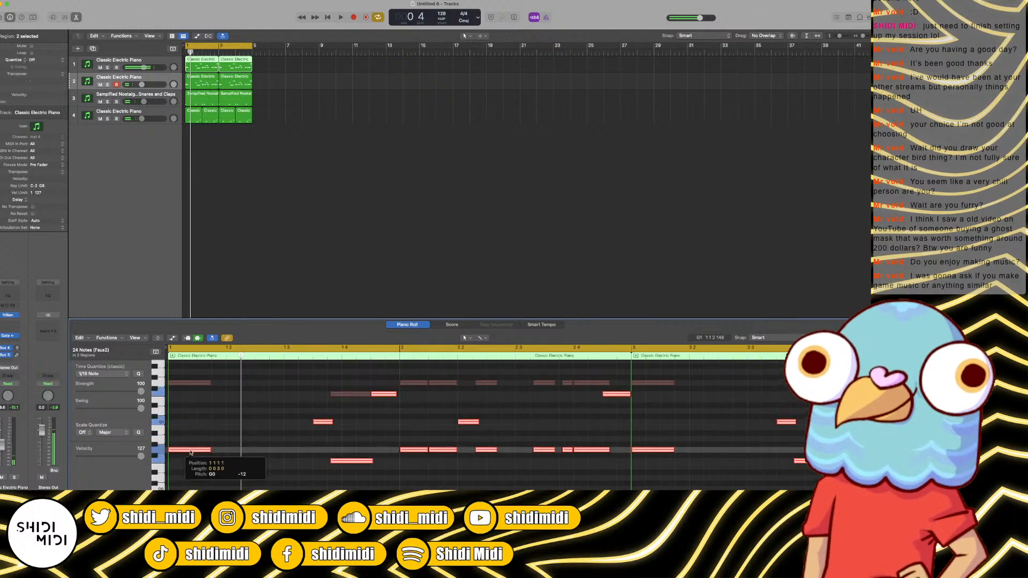
pyautogui.press('space')
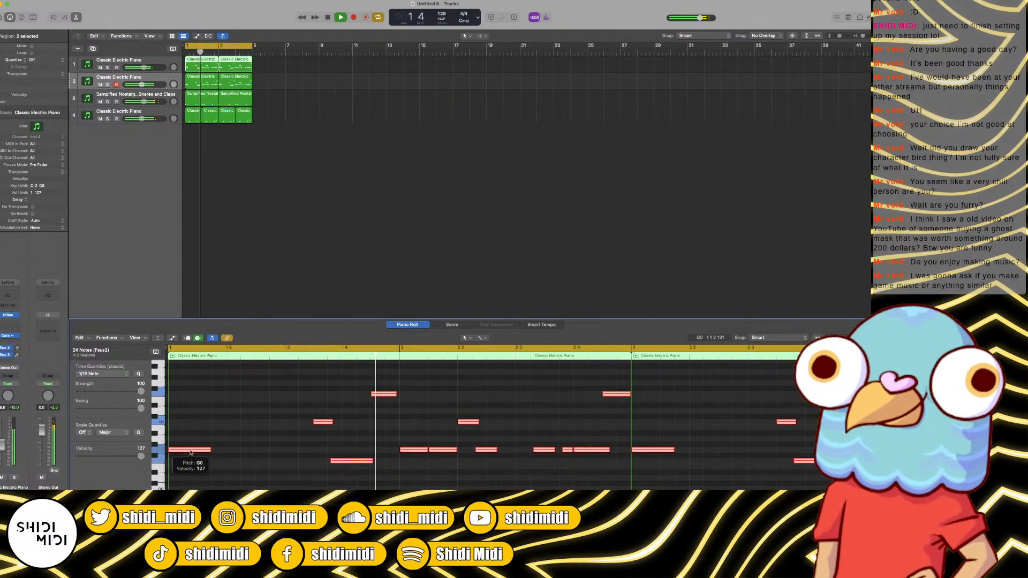
pyautogui.press('space')
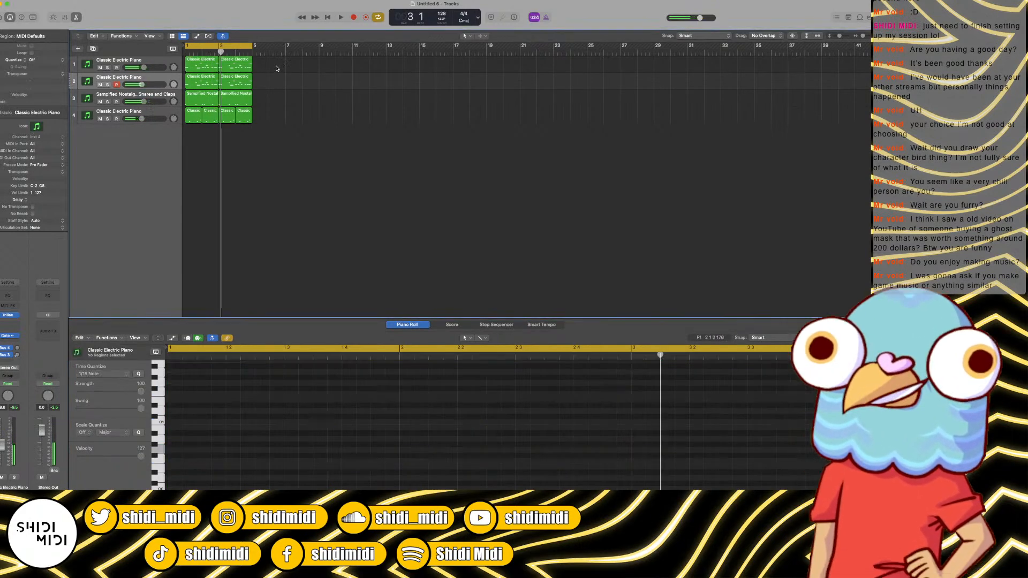
# Step: Add a Filter generator in Phase Plant between the first Analog oscillator and its Output, and adjust the cutoff with the loop playing
pyautogui.click(129, 61)
pyautogui.click(8, 330)
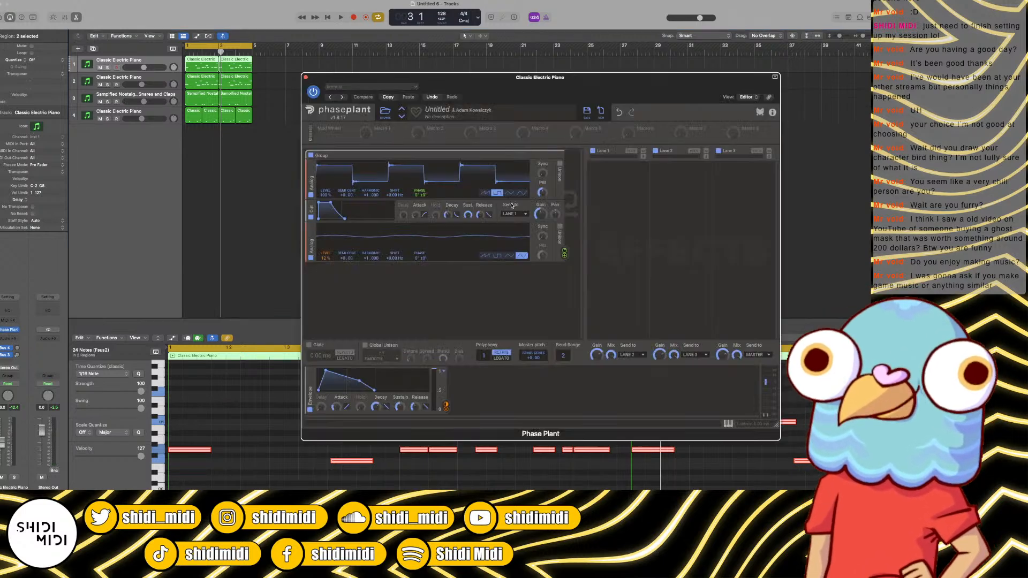
pyautogui.click(336, 277)
pyautogui.click(377, 309)
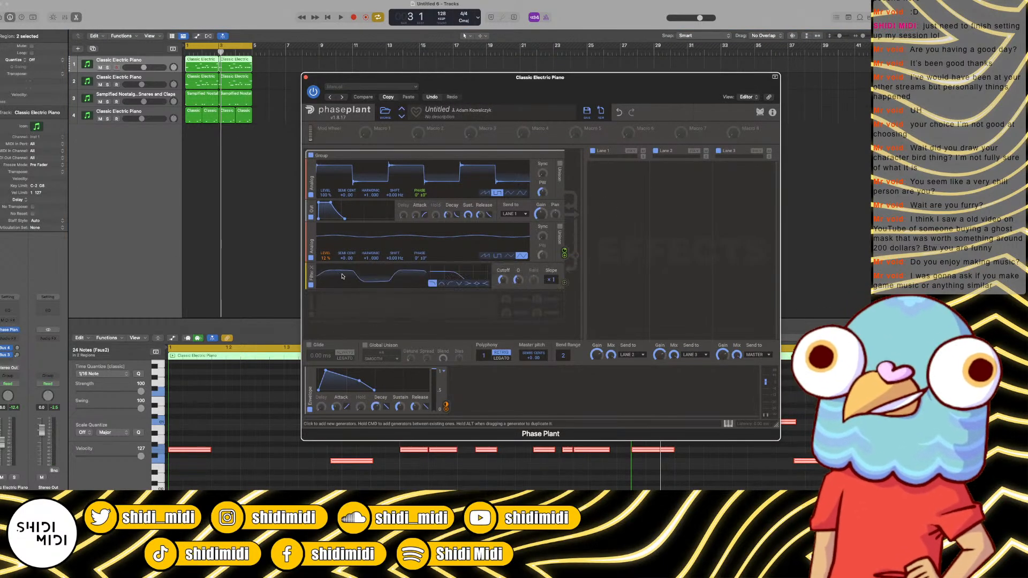
pyautogui.moveTo(309, 275); pyautogui.dragTo(310, 210)
pyautogui.press('space')
pyautogui.press('space')
pyautogui.press('space')
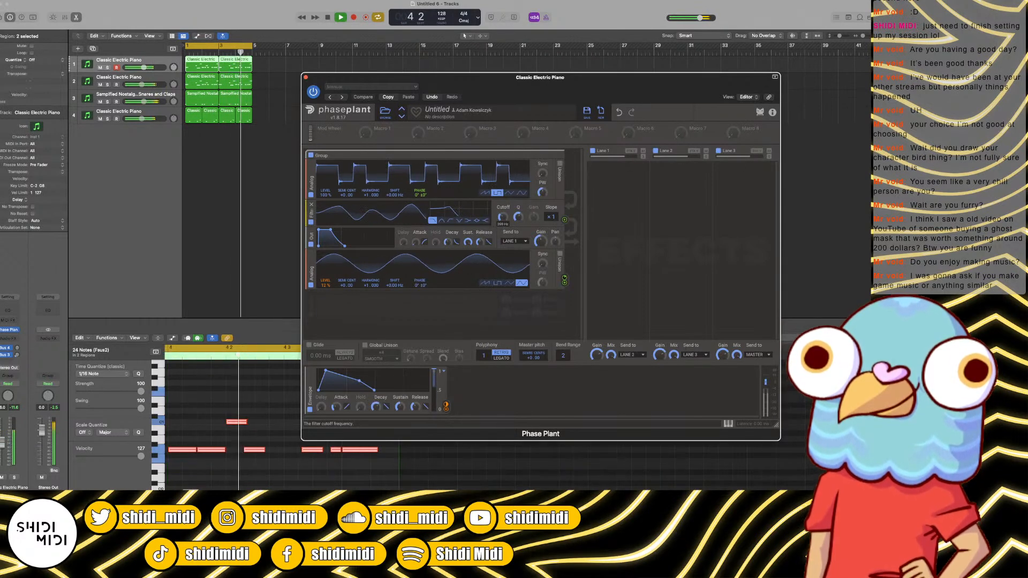
pyautogui.press('space')
# Step: Add a high-pass Filter effect with a slope of 6 to Phase Plant's lane 3 and duplicate it into lane 2
pyautogui.click(733, 178)
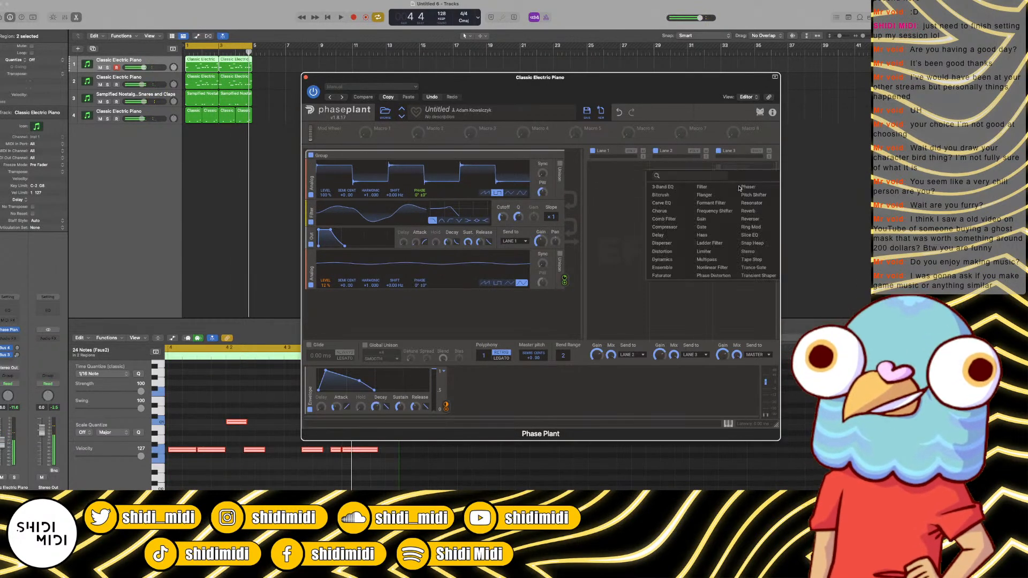
pyautogui.click(696, 187)
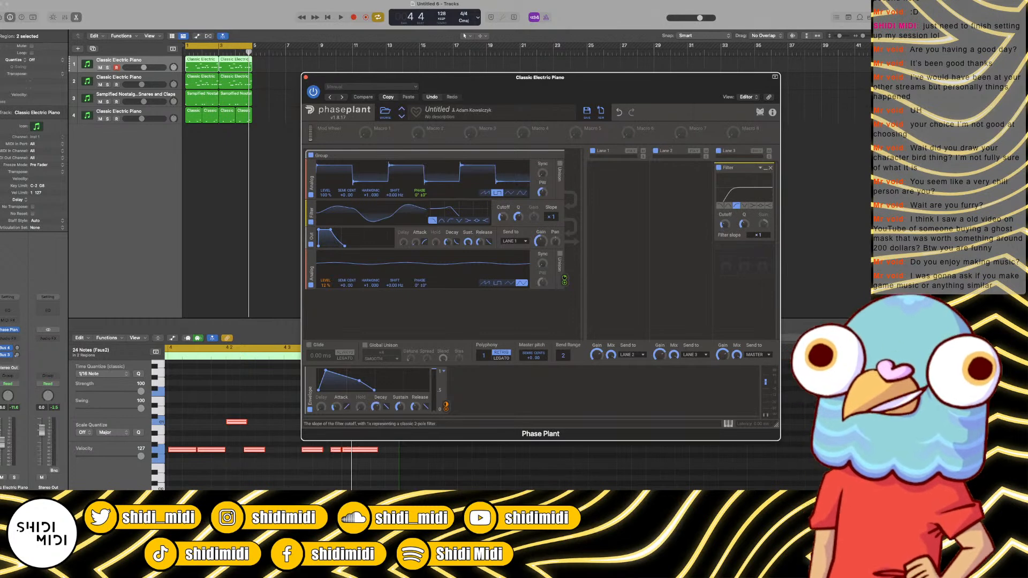
pyautogui.click(145, 80)
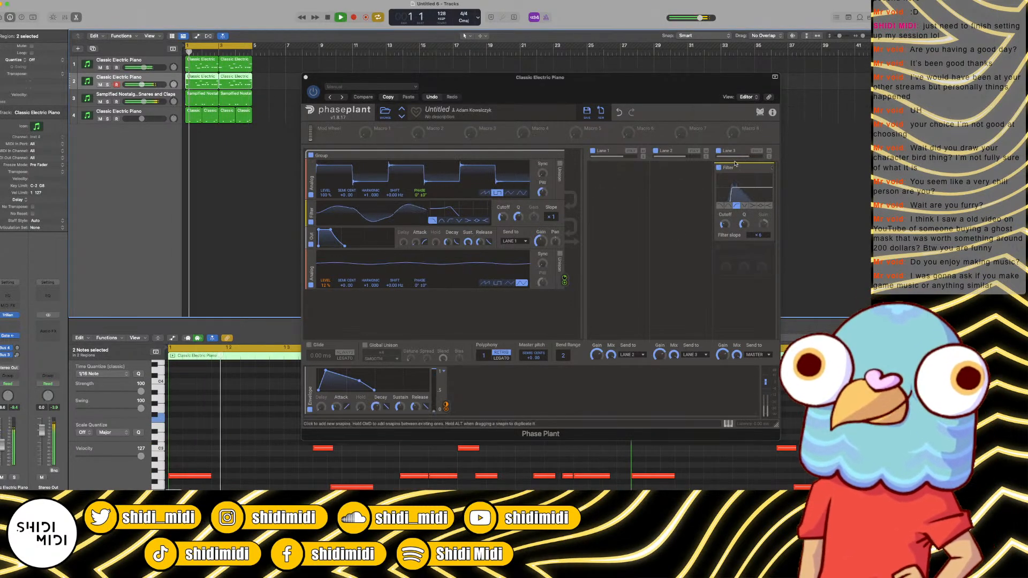
pyautogui.moveTo(741, 171); pyautogui.dragTo(697, 170)
# Step: Add a Multipass effect below the lane 2 filter and load the N.O.T.T. preset from the factory Dynamics folder
pyautogui.click(690, 263)
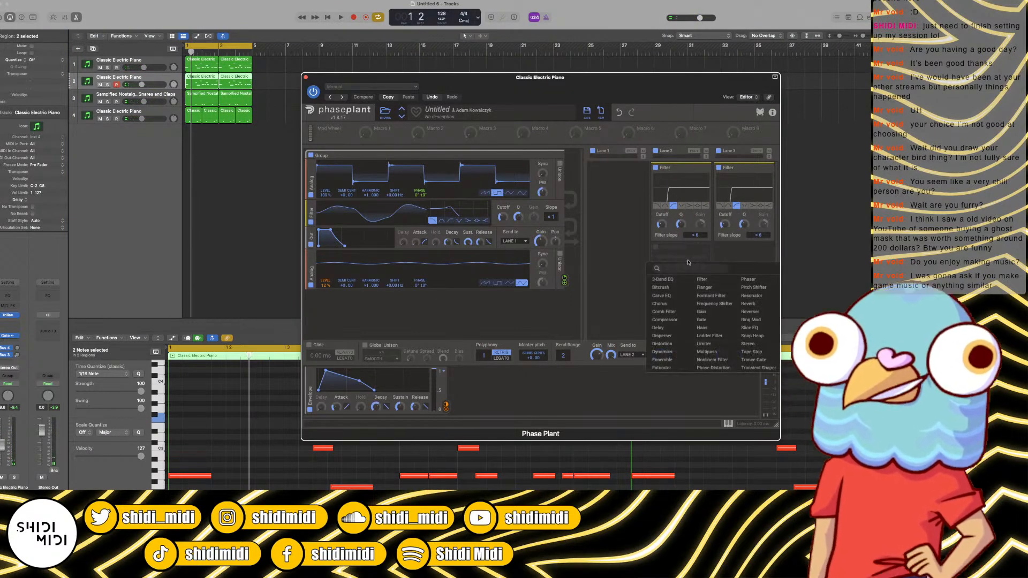
pyautogui.click(712, 351)
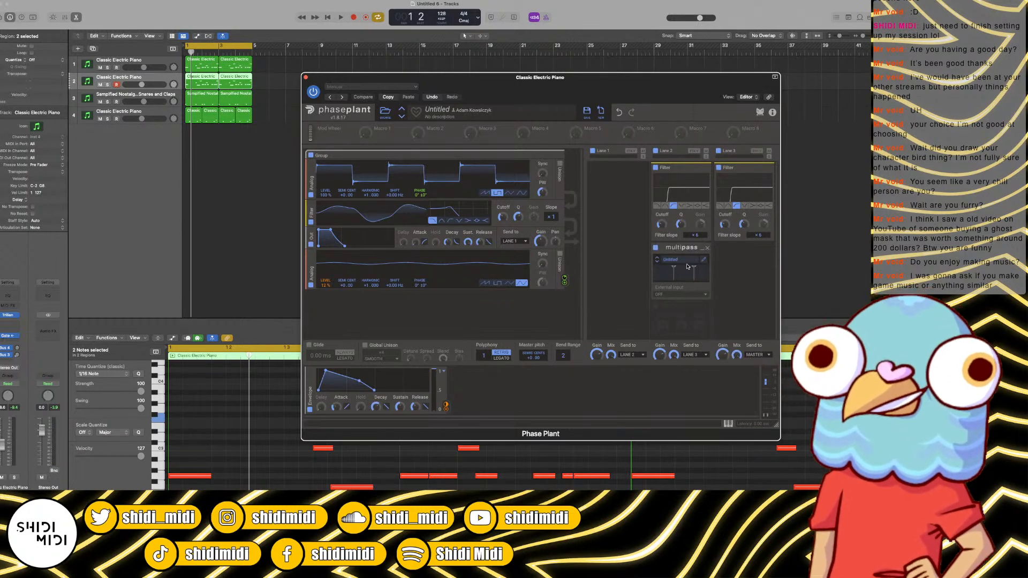
pyautogui.click(705, 260)
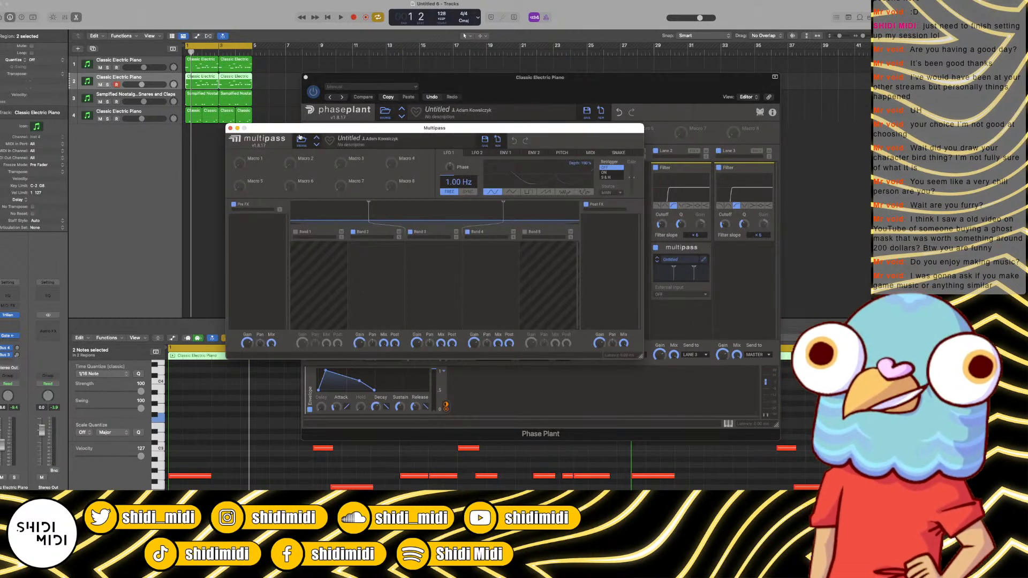
pyautogui.click(301, 138)
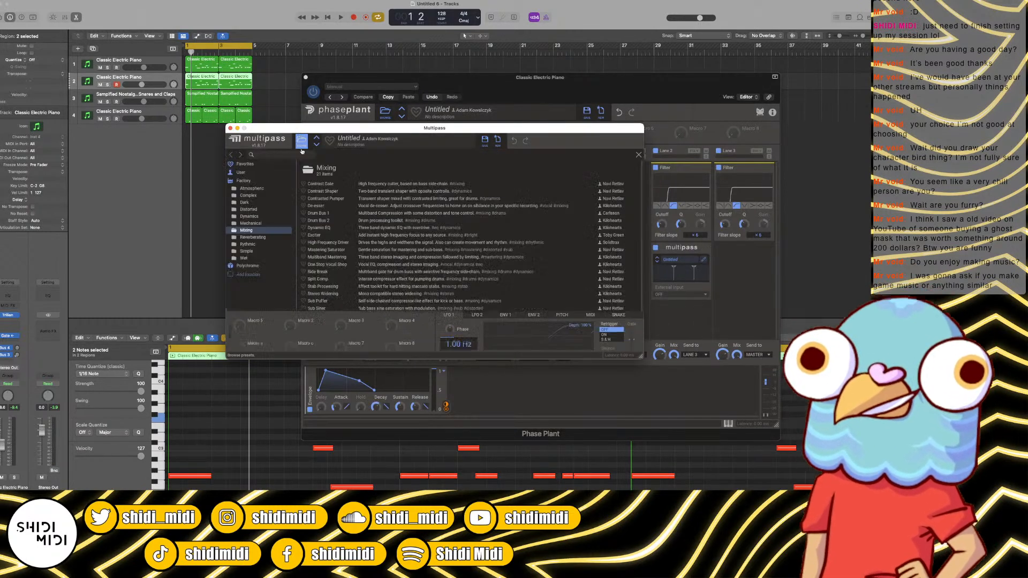
pyautogui.click(256, 216)
pyautogui.click(338, 198)
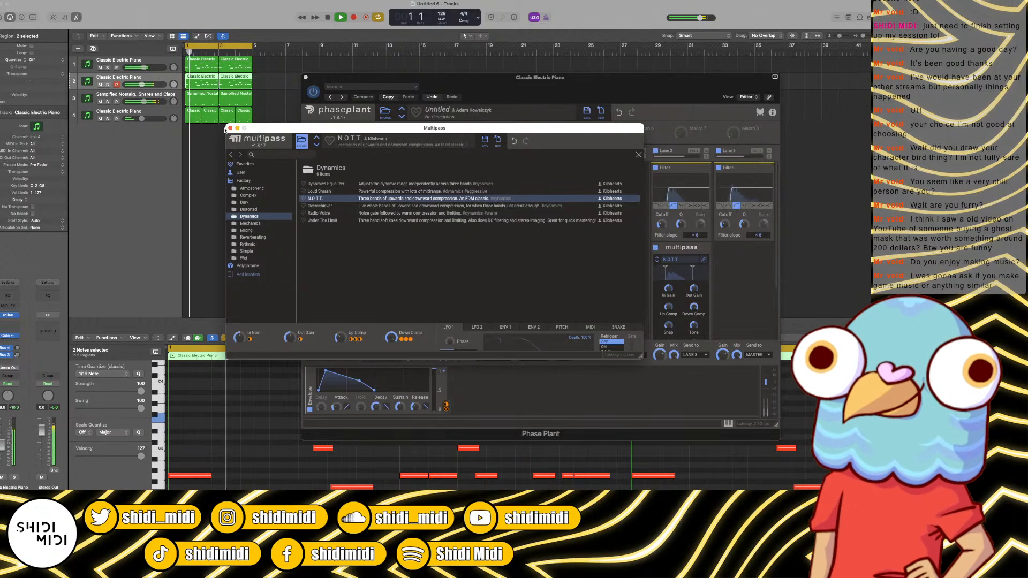
pyautogui.click(704, 260)
# Step: Play the loop to check the Phase Plant bass with Multipass and examine the Output envelope's release setting
pyautogui.scroll(-4, 707, 267)
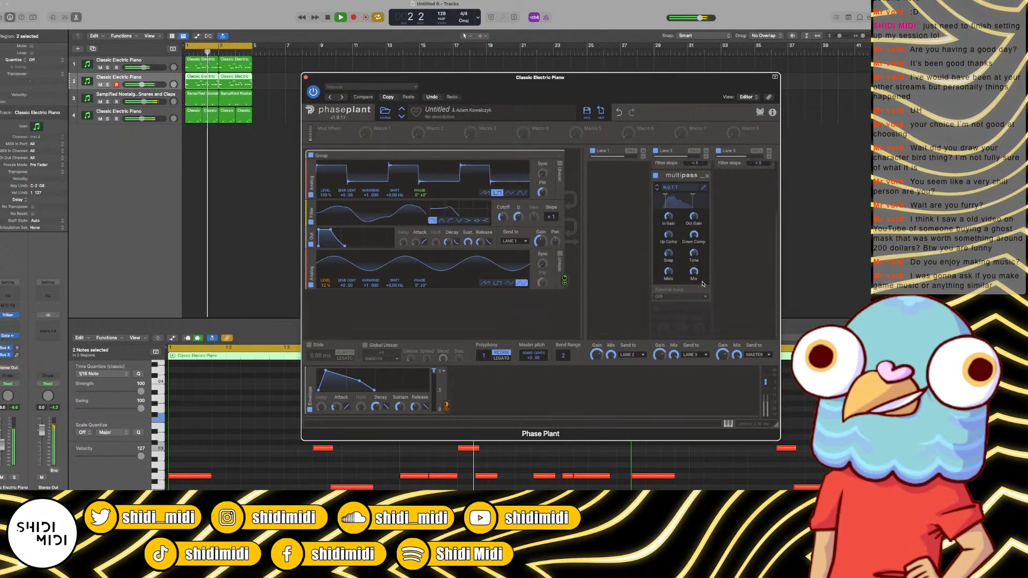
pyautogui.press('space')
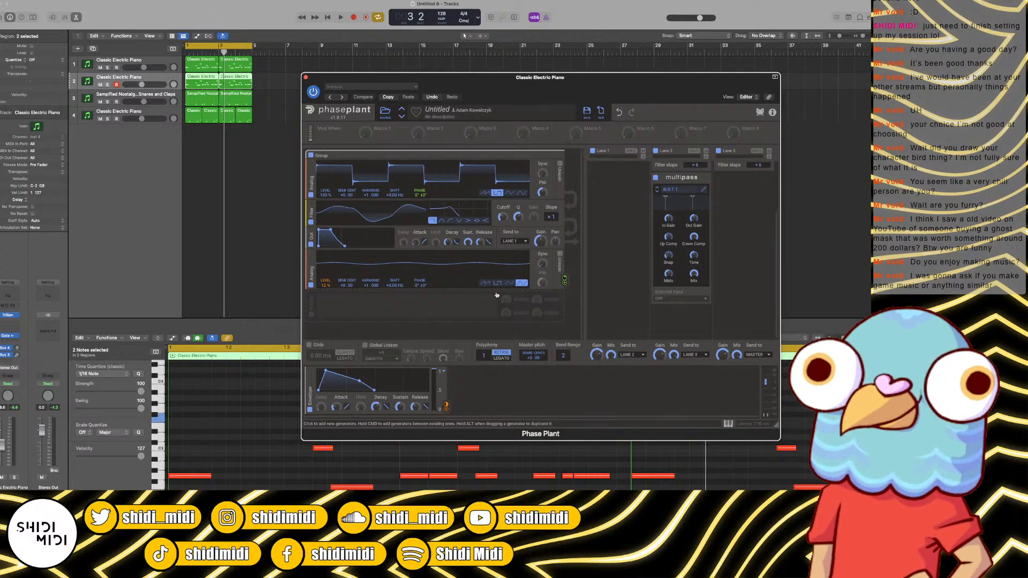
pyautogui.press('space')
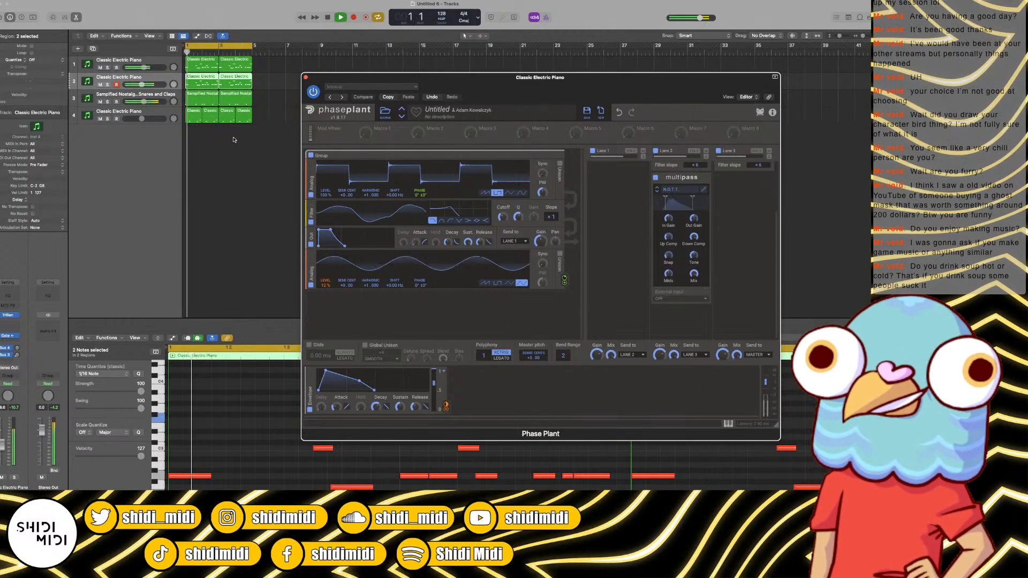
pyautogui.click(253, 151)
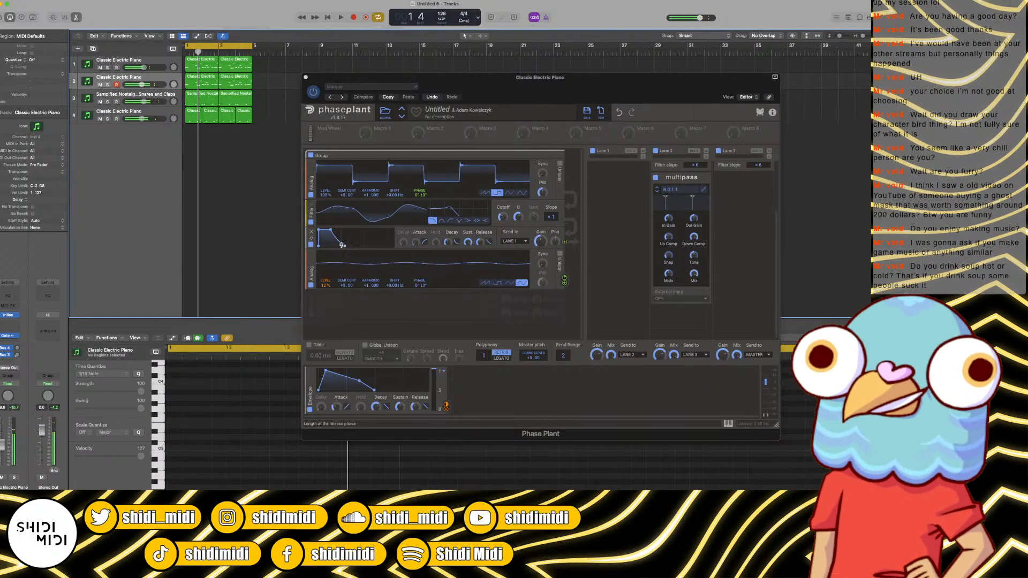
pyautogui.click(479, 242)
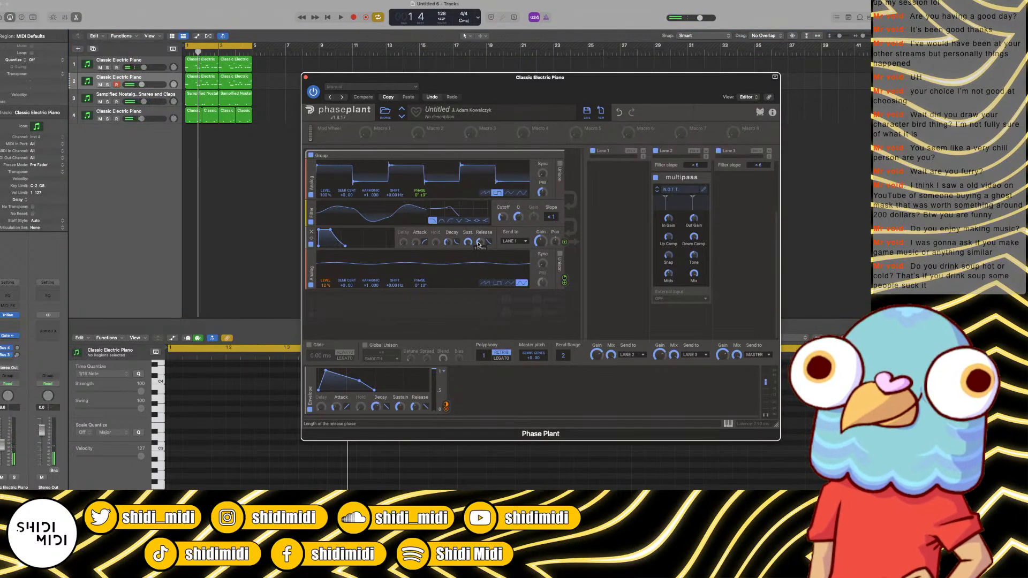
# Step: Try unison and sync on the first Analog oscillator, and raise the generator filter's cutoff while the loop plays
pyautogui.click(560, 163)
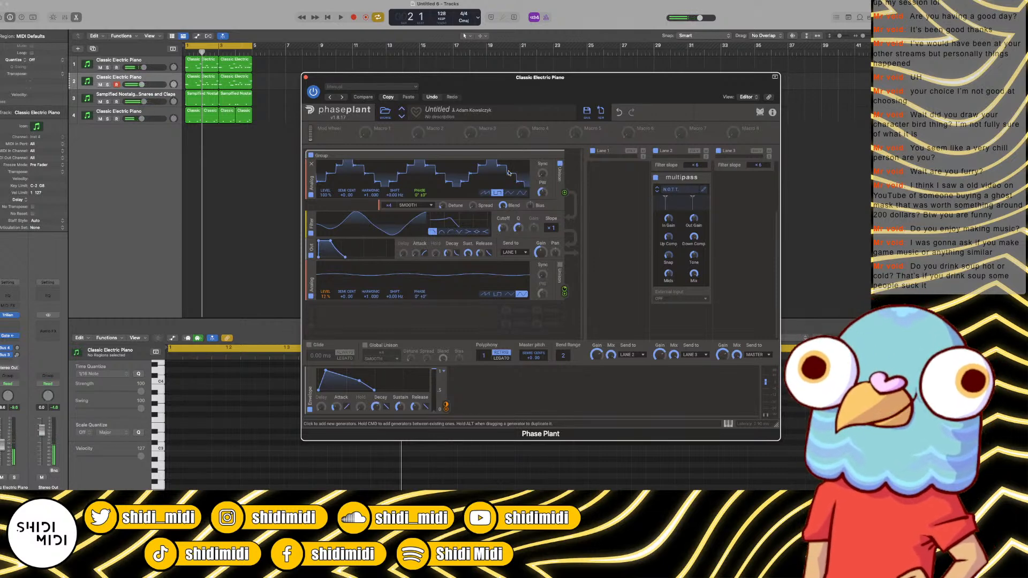
pyautogui.click(560, 163)
pyautogui.moveTo(542, 173); pyautogui.dragTo(542, 166)
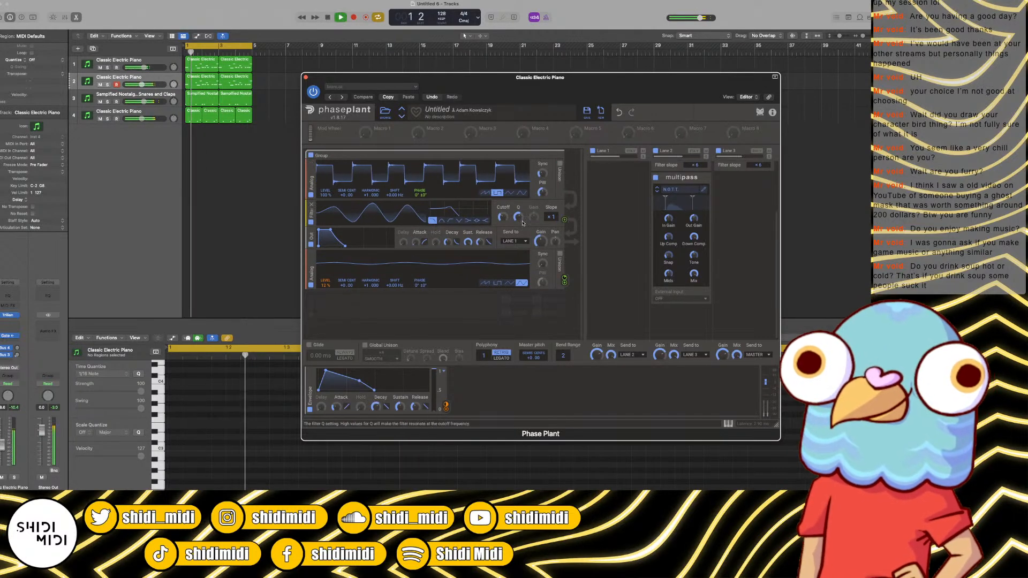
pyautogui.moveTo(502, 217); pyautogui.dragTo(503, 212)
pyautogui.moveTo(543, 174)
pyautogui.mouseDown()
pyautogui.moveTo(542, 156)
pyautogui.moveTo(542, 192)
pyautogui.mouseUp()
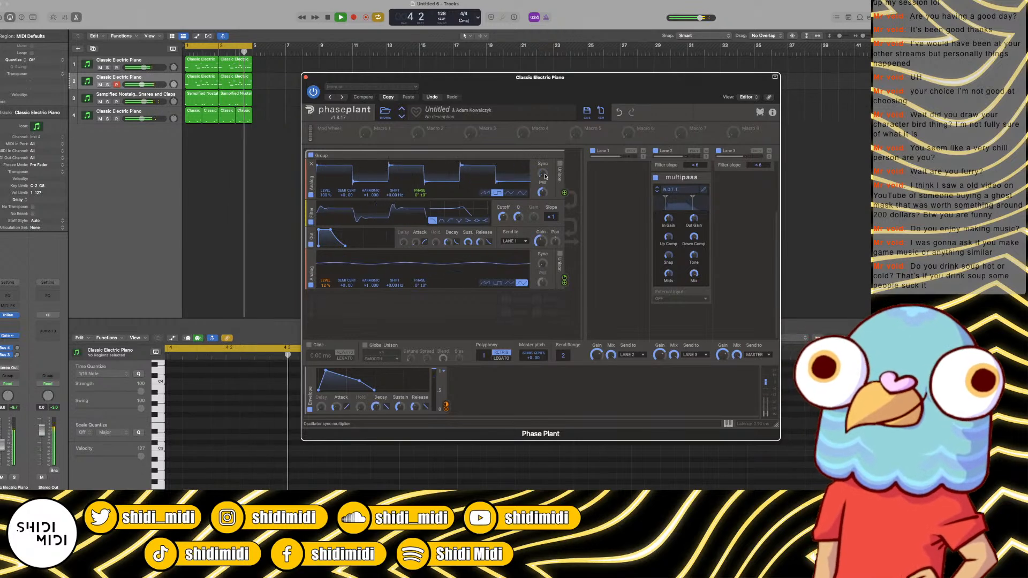
pyautogui.press('space')
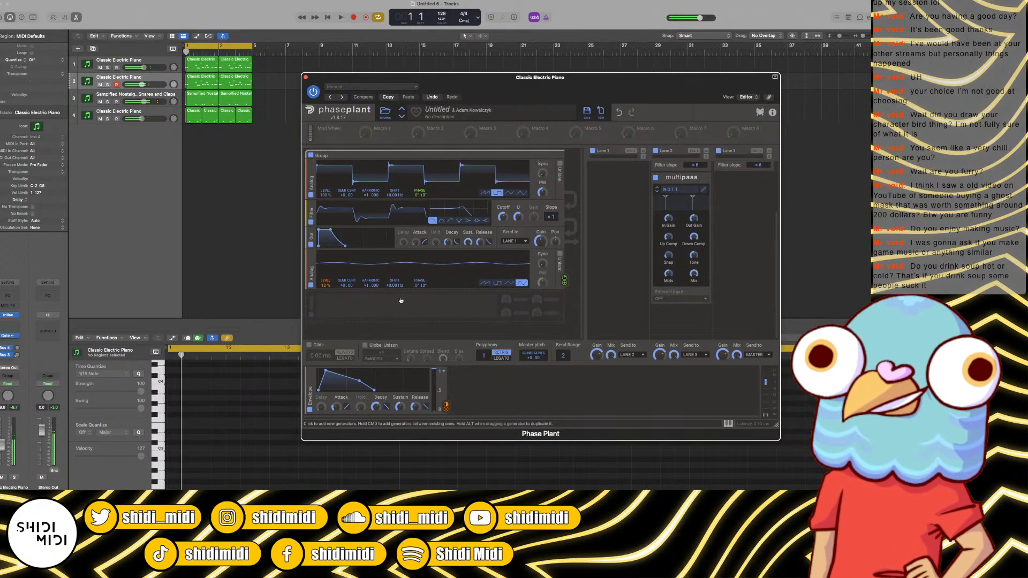
# Step: Switch the first Analog oscillator to a triangle wave and raise its sync amount while the loop plays
pyautogui.click(365, 312)
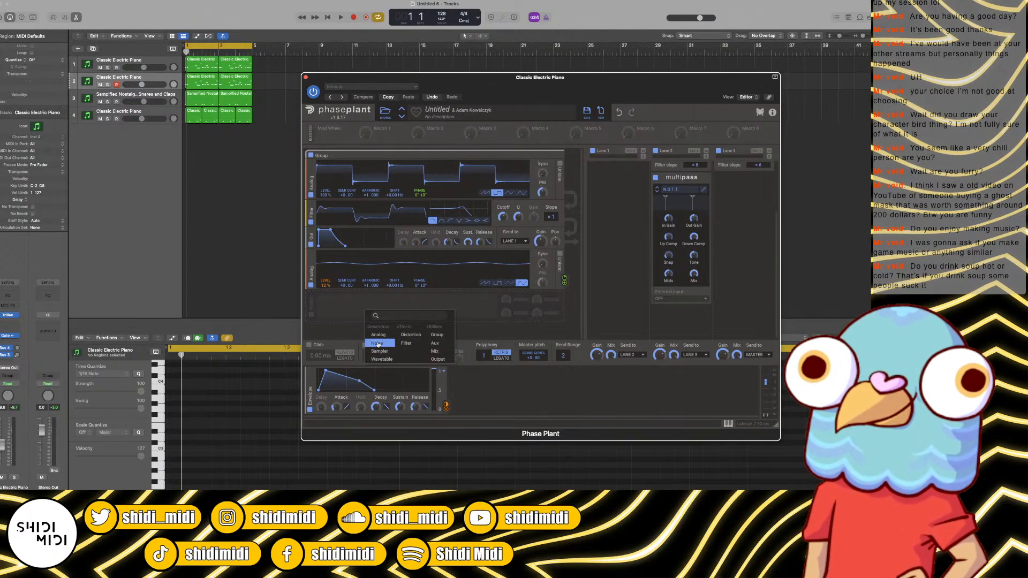
pyautogui.click(397, 272)
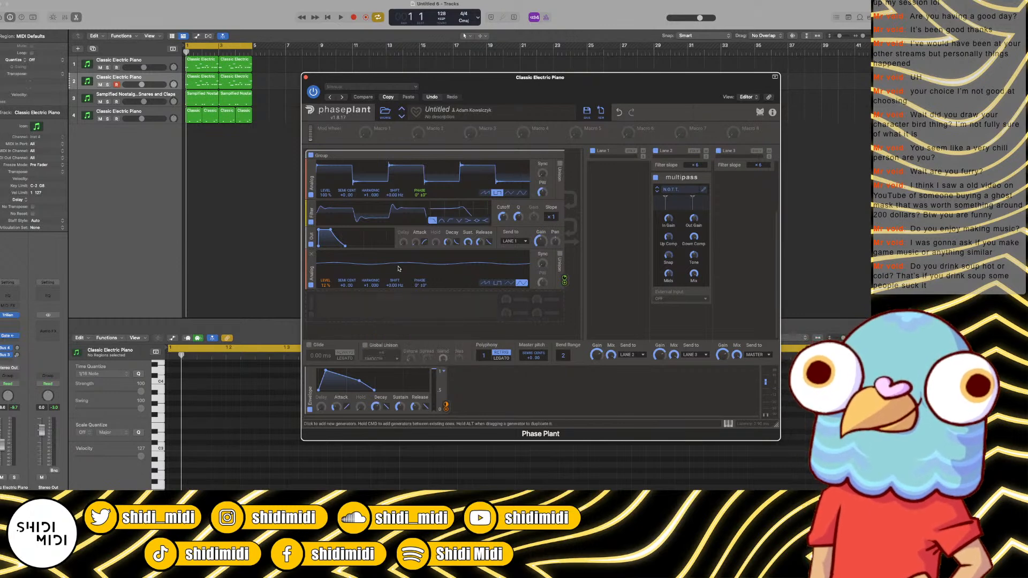
pyautogui.click(510, 193)
pyautogui.press('space')
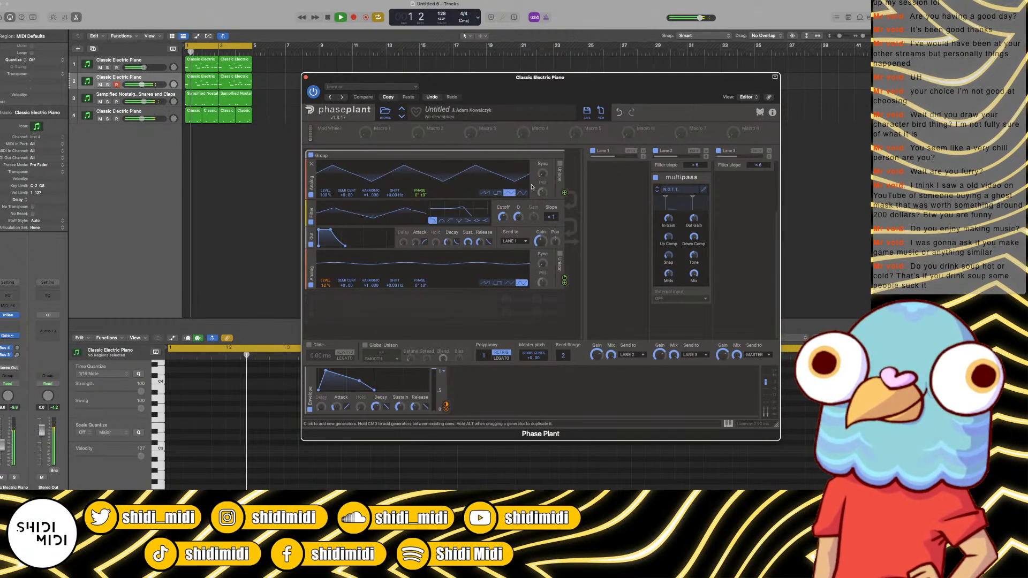
pyautogui.moveTo(542, 174)
pyautogui.mouseDown()
pyautogui.moveTo(542, 158)
pyautogui.moveTo(542, 171)
pyautogui.mouseUp()
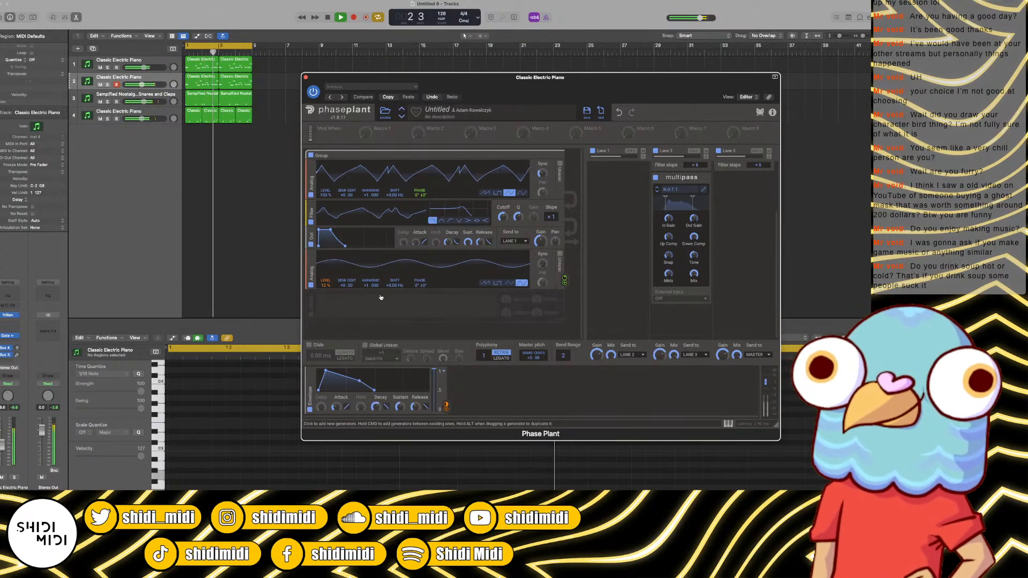
# Step: Try triangle and sawtooth waves on the second Analog oscillator, then return it to sine and tune it to +12 semitones
pyautogui.click(509, 283)
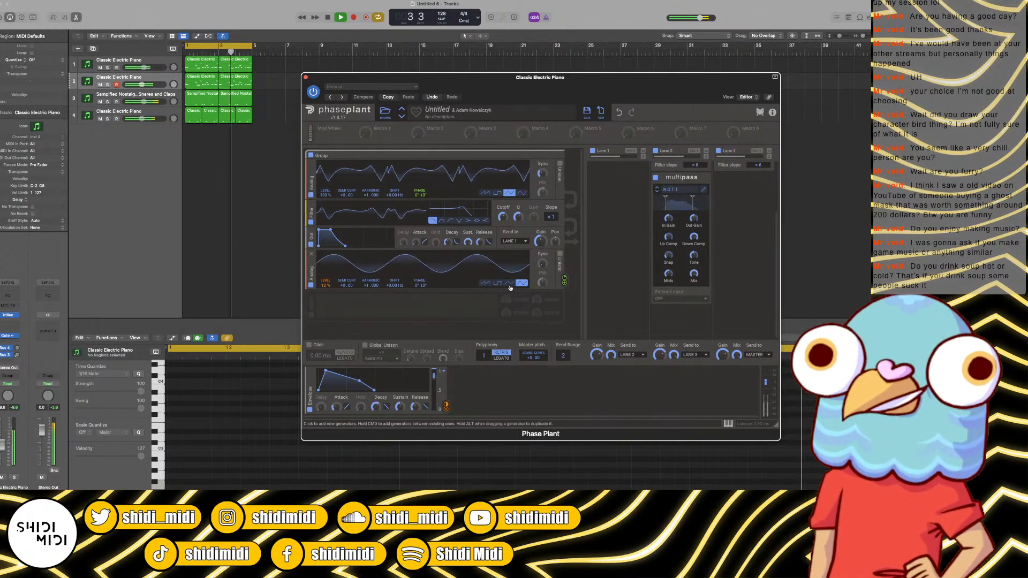
pyautogui.click(485, 283)
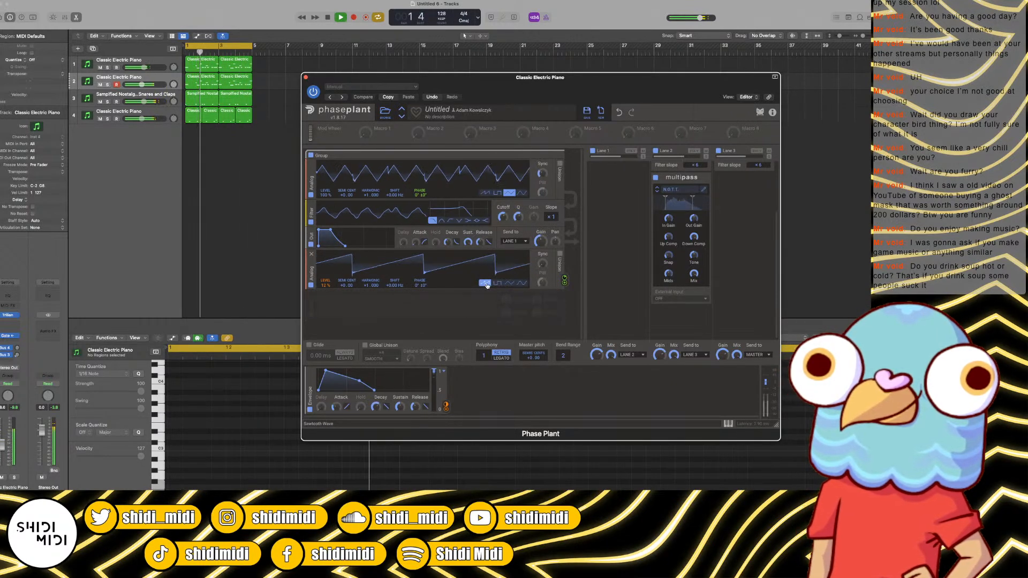
pyautogui.click(523, 283)
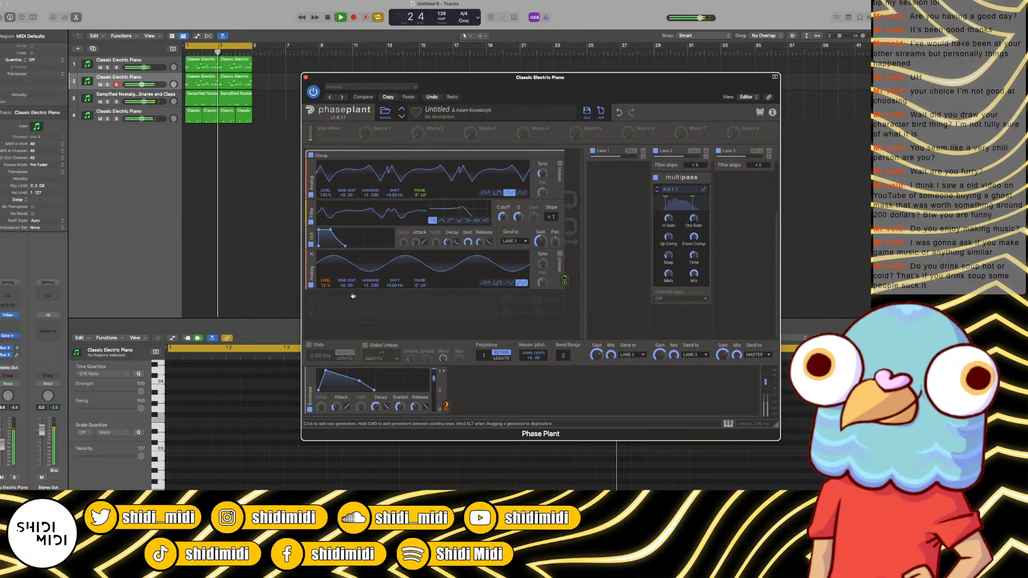
pyautogui.moveTo(343, 288); pyautogui.dragTo(343, 263)
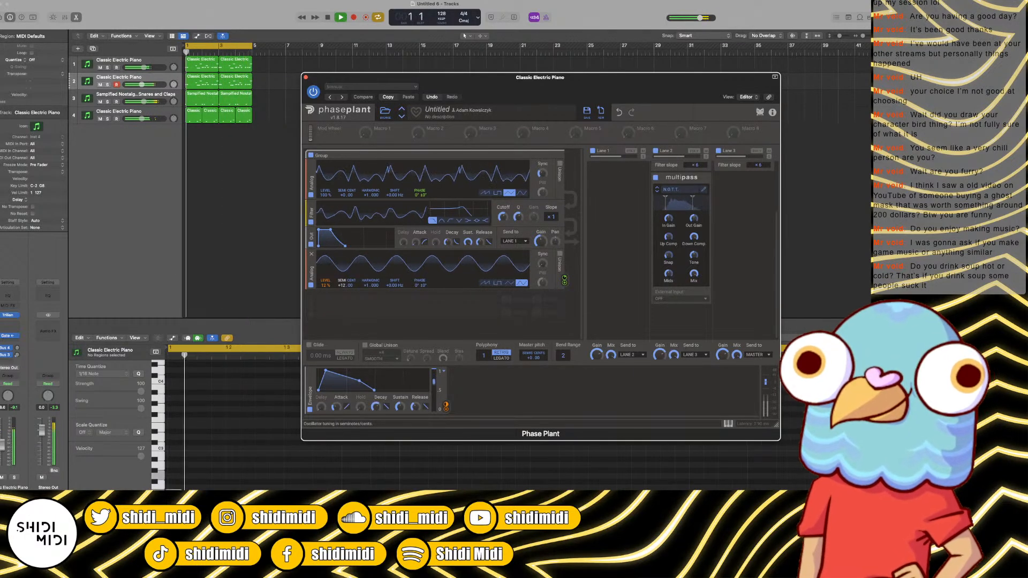
# Step: Reset the second Analog oscillator's tuning to +0 semitones and stop the loop
pyautogui.doubleClick(346, 287)
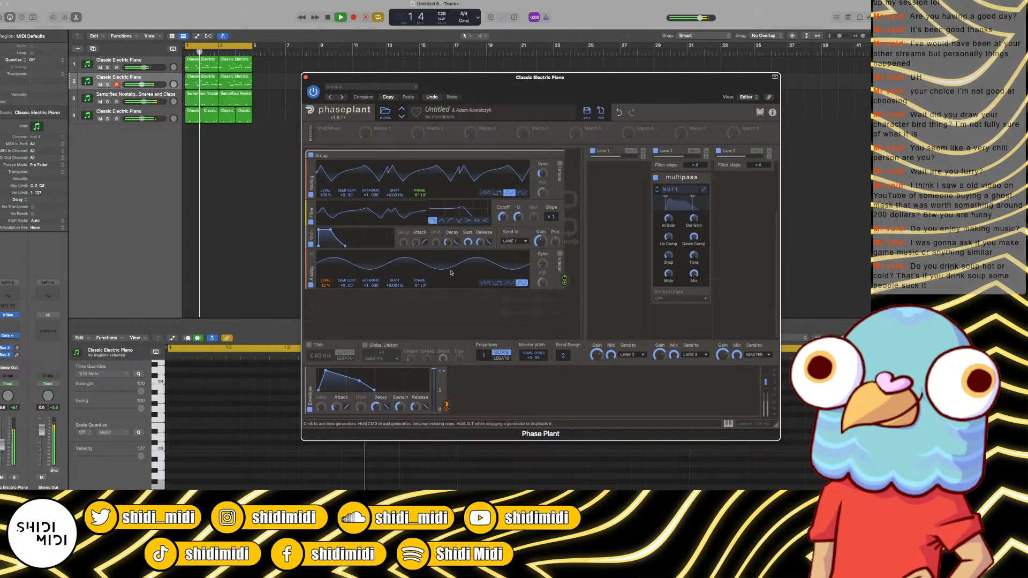
pyautogui.click(316, 308)
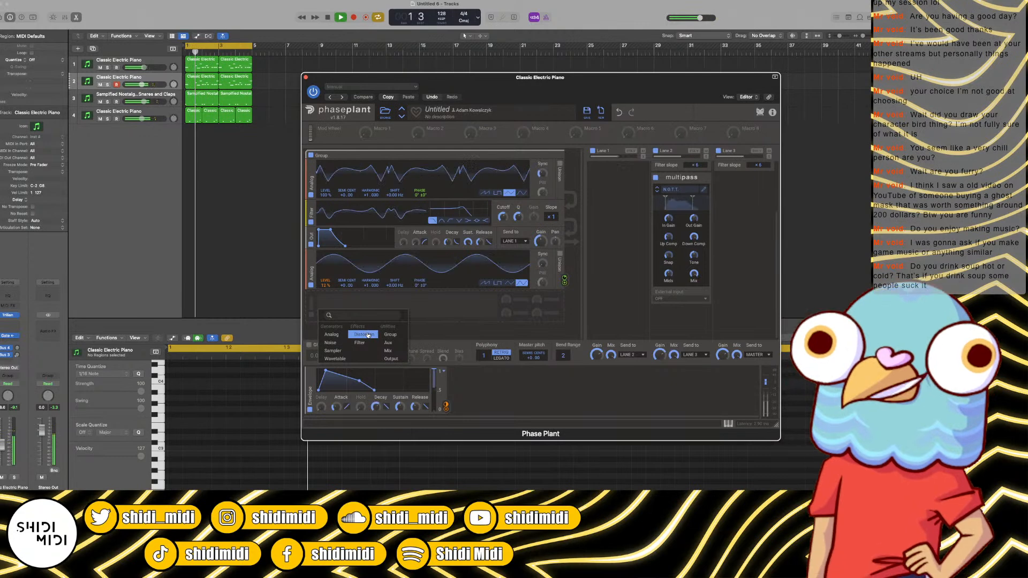
pyautogui.click(420, 310)
pyautogui.press('space')
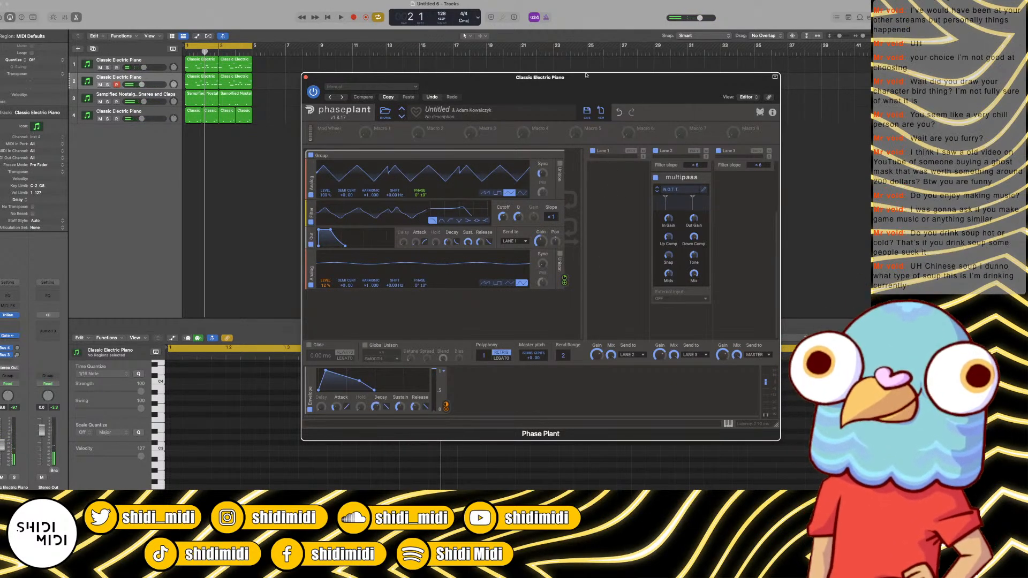
# Step: Reposition the Phase Plant window higher and look through Multipass's external input options
pyautogui.moveTo(586, 77); pyautogui.dragTo(567, 79)
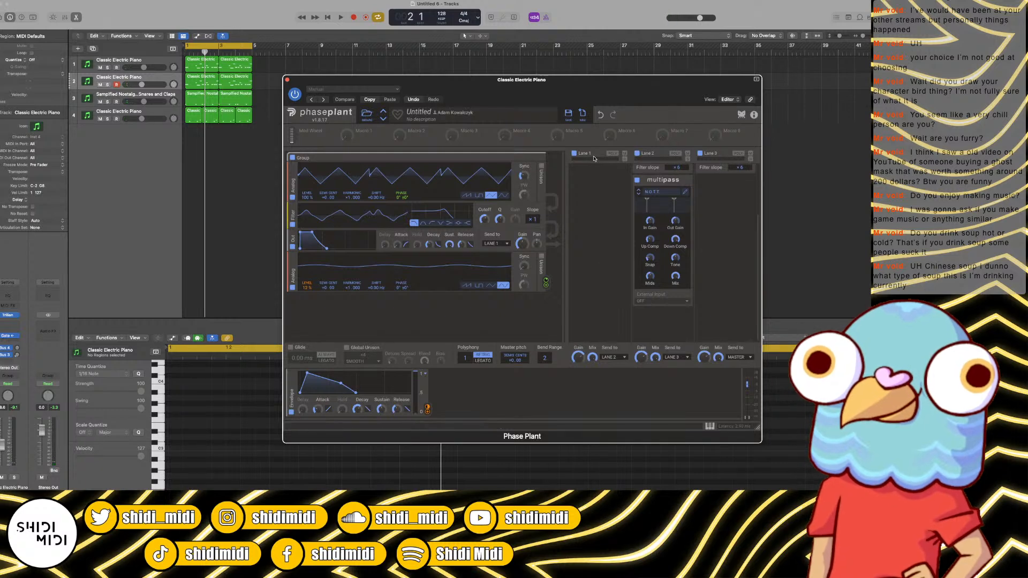
pyautogui.moveTo(579, 93); pyautogui.dragTo(585, 73)
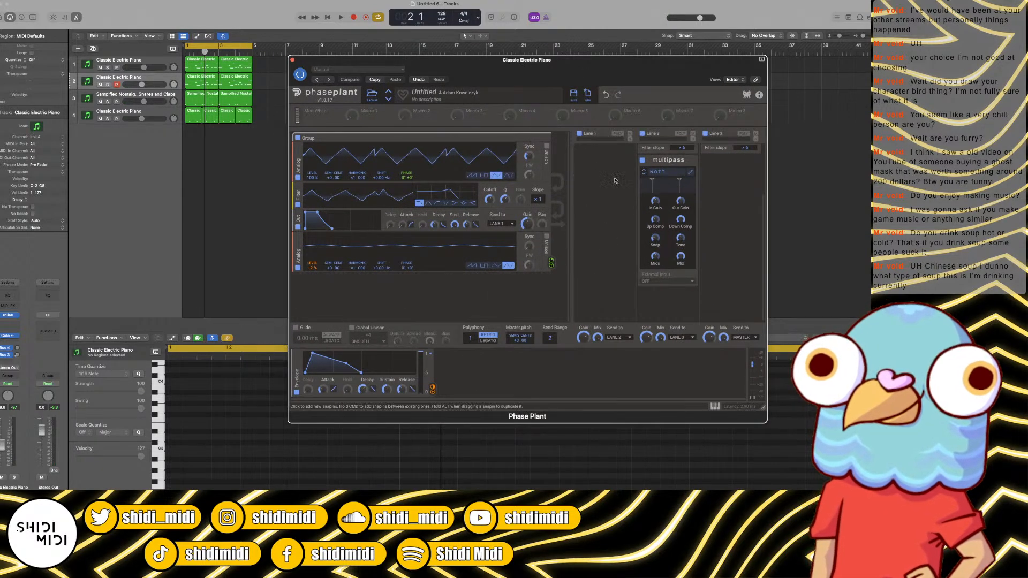
pyautogui.click(658, 281)
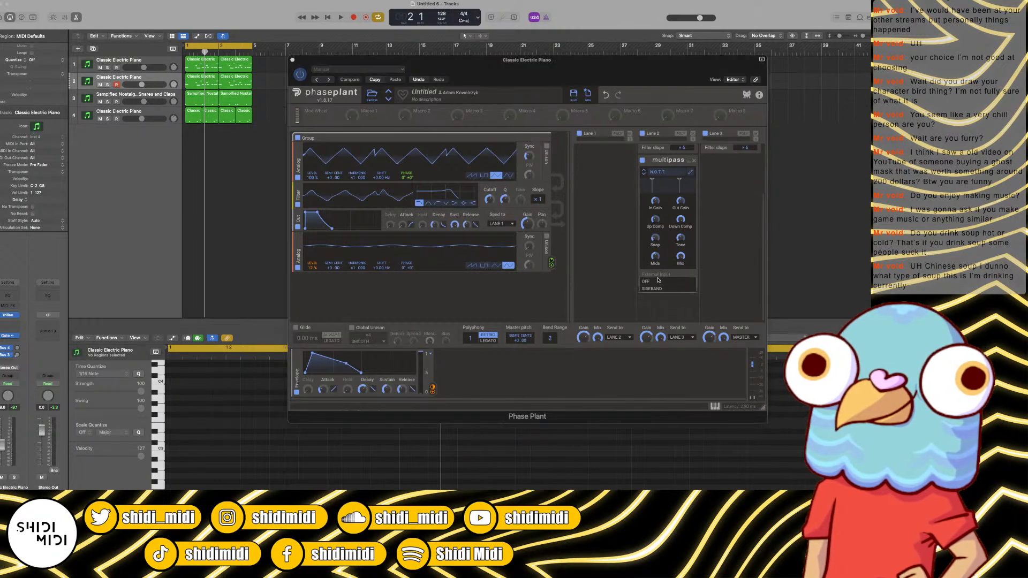
pyautogui.click(669, 281)
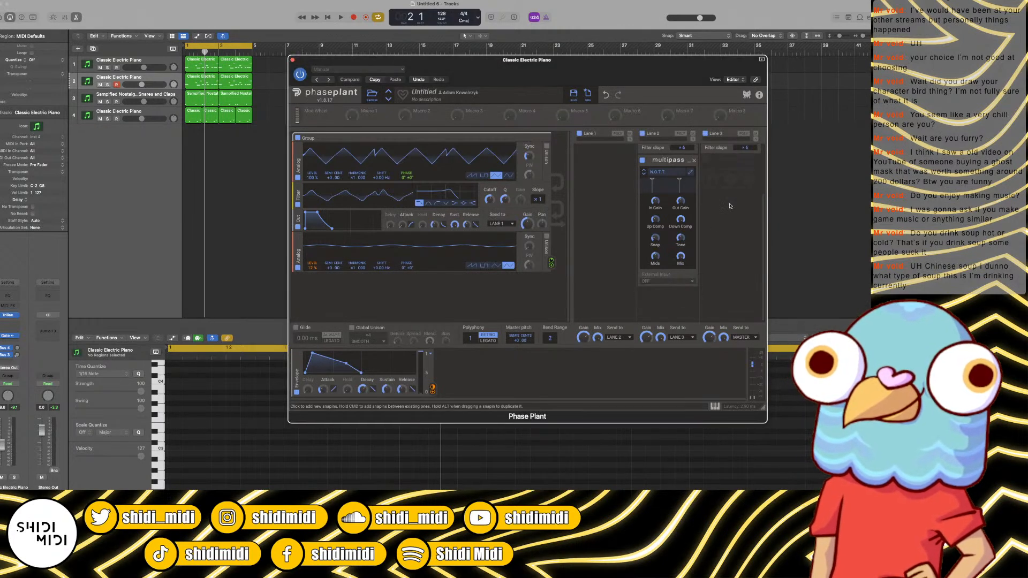
# Step: Add a Comb Filter to Lane 1 and try its Minus polarity while the loop plays
pyautogui.click(728, 176)
pyautogui.click(611, 158)
pyautogui.scroll(3, 606, 163)
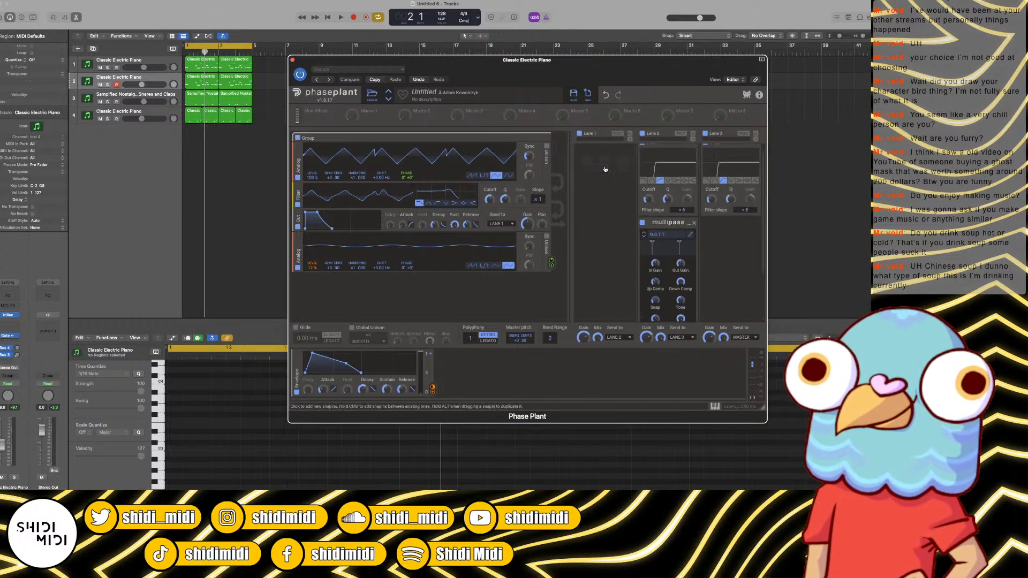
pyautogui.click(599, 167)
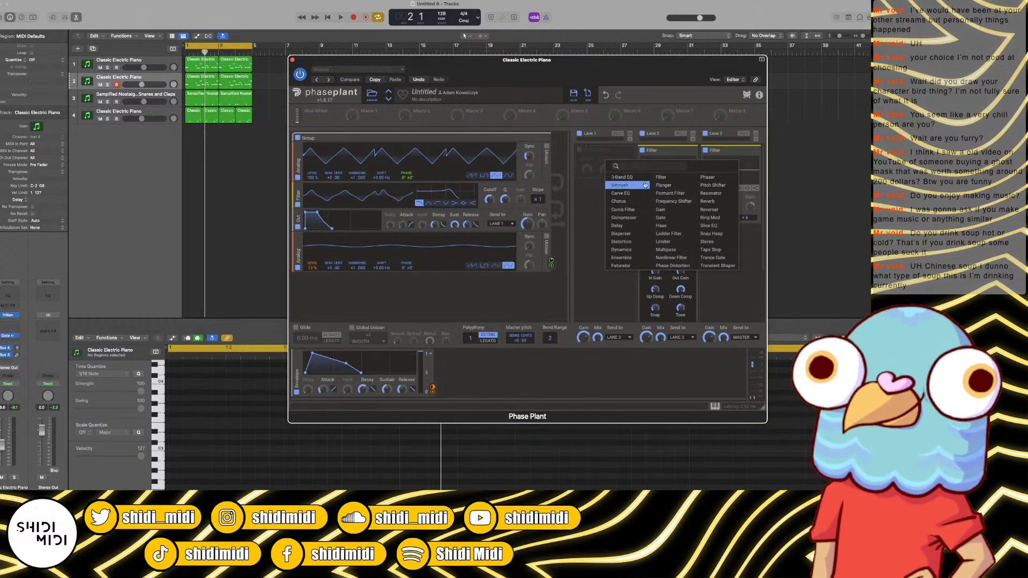
pyautogui.click(634, 210)
pyautogui.press('space')
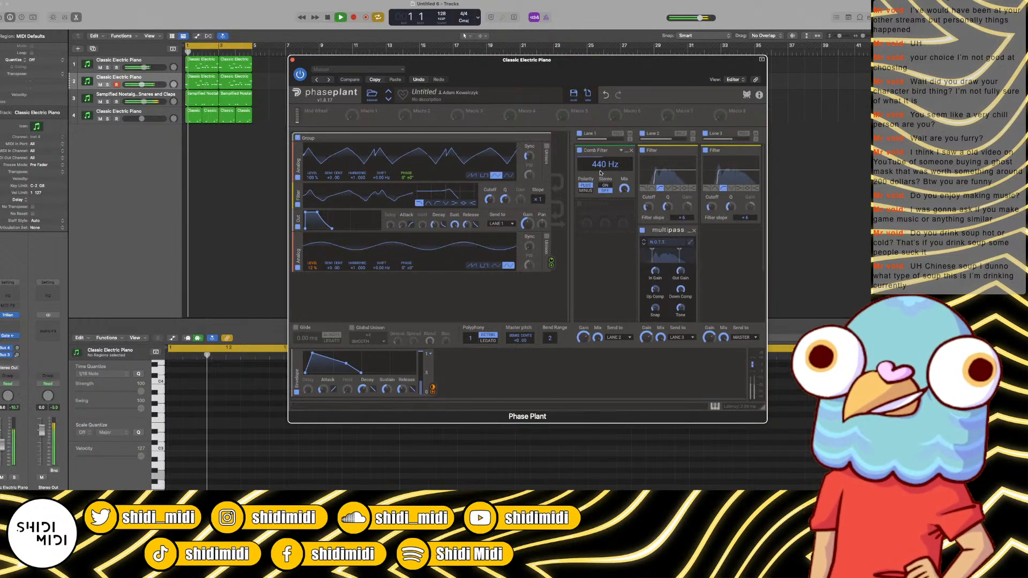
pyautogui.click(592, 191)
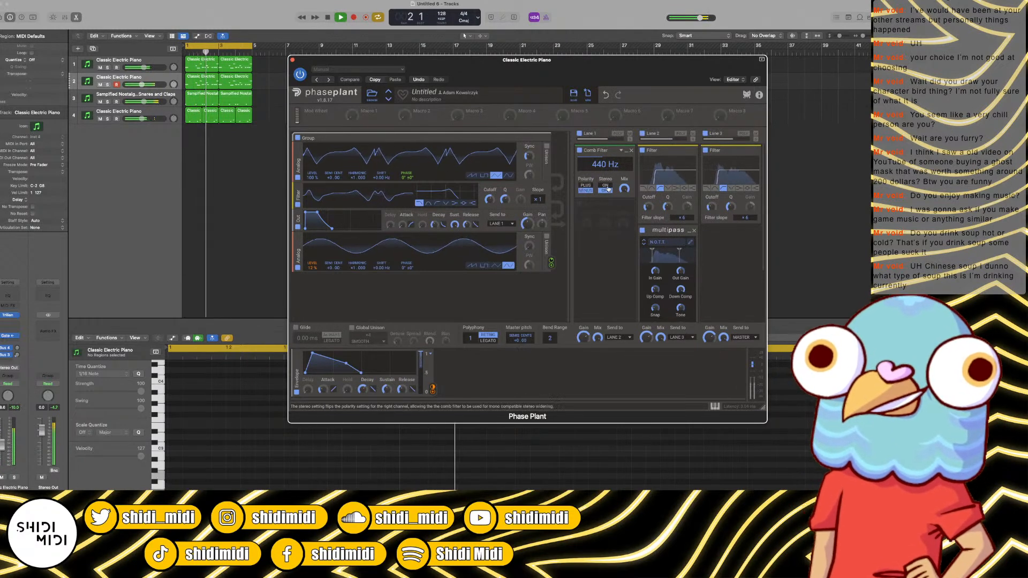
# Step: Add a Note modulator and assign it to the Comb Filter's cutoff frequency
pyautogui.click(481, 375)
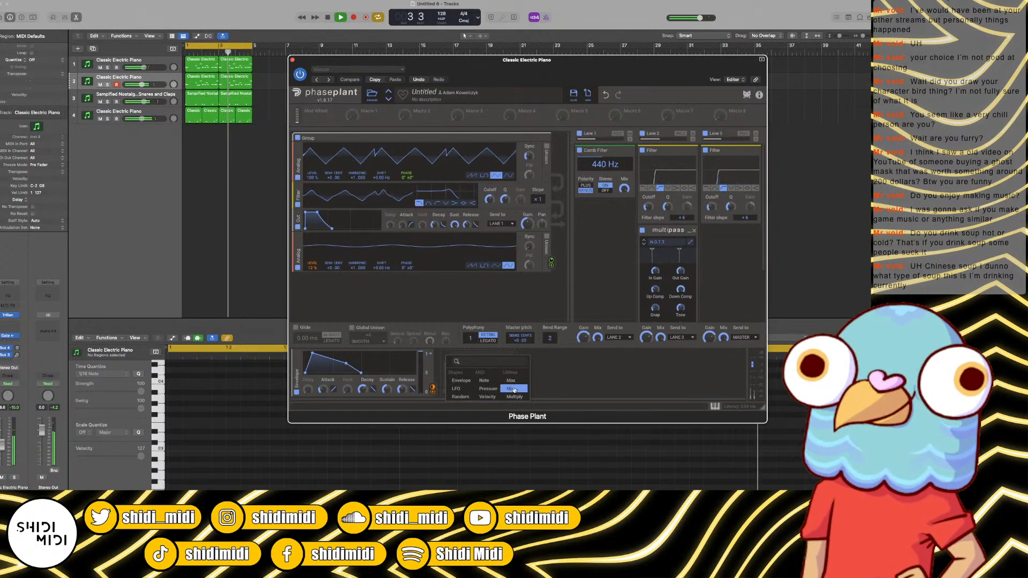
pyautogui.click(484, 380)
pyautogui.click(481, 392)
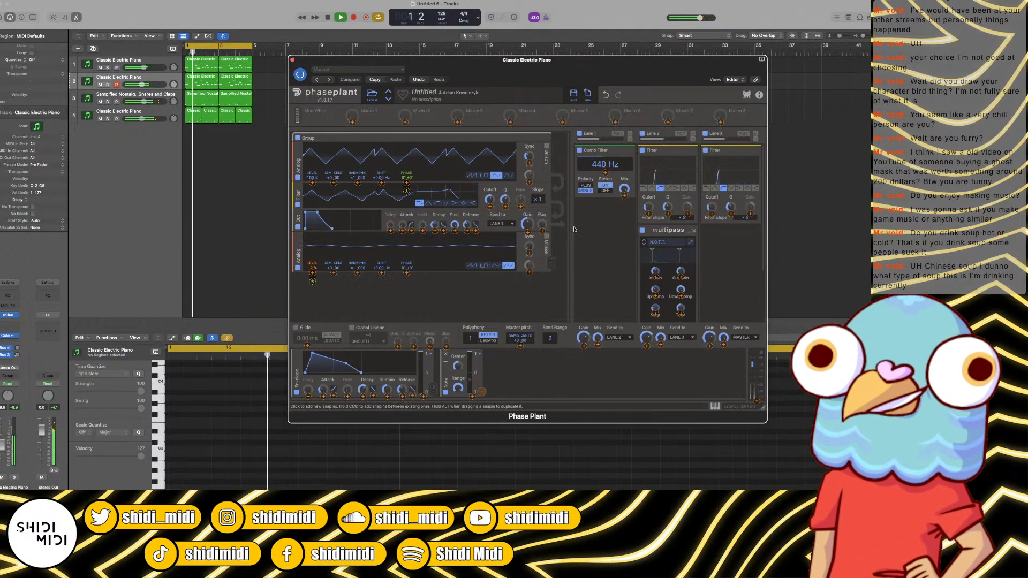
pyautogui.click(605, 172)
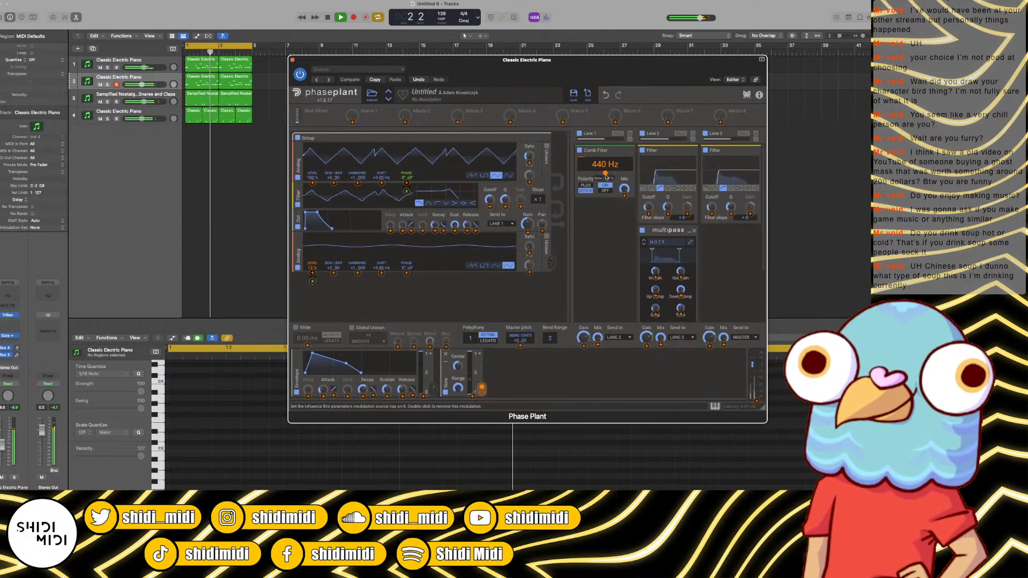
# Step: Set the Comb Filter's stereo to Off, polarity to Plus and cutoff to 1.01 kHz
pyautogui.click(604, 190)
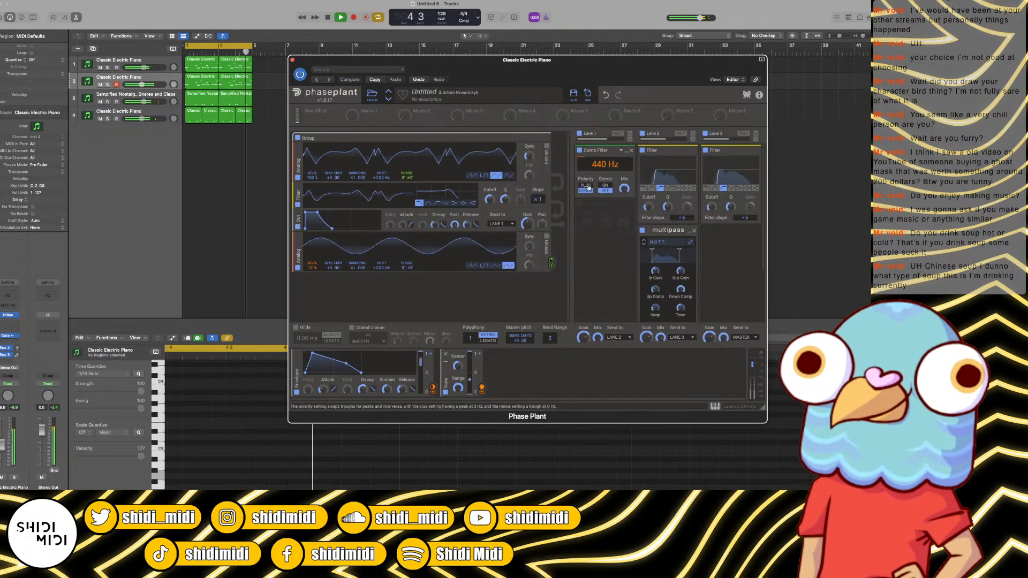
pyautogui.click(587, 186)
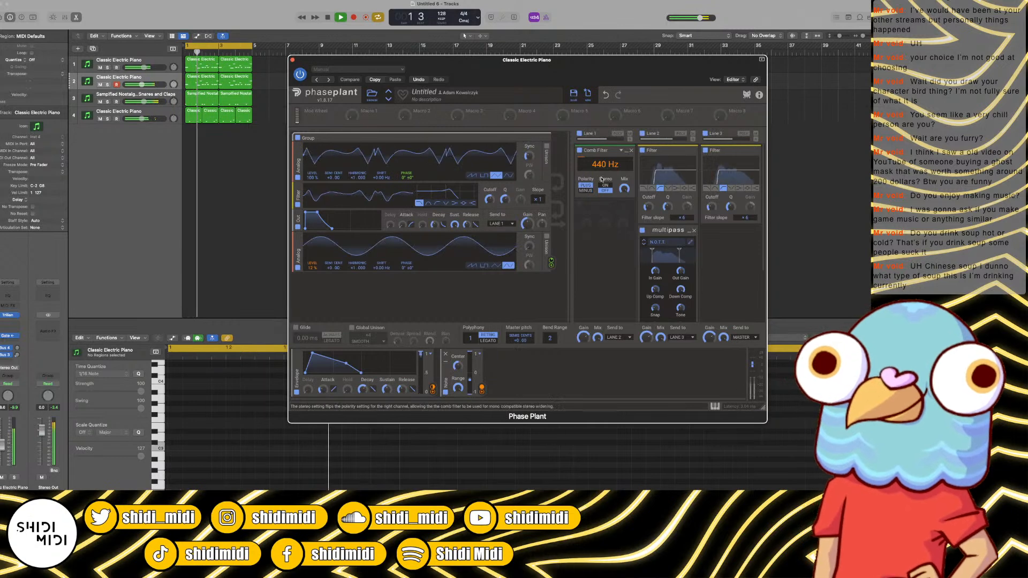
pyautogui.moveTo(605, 164); pyautogui.dragTo(605, 147)
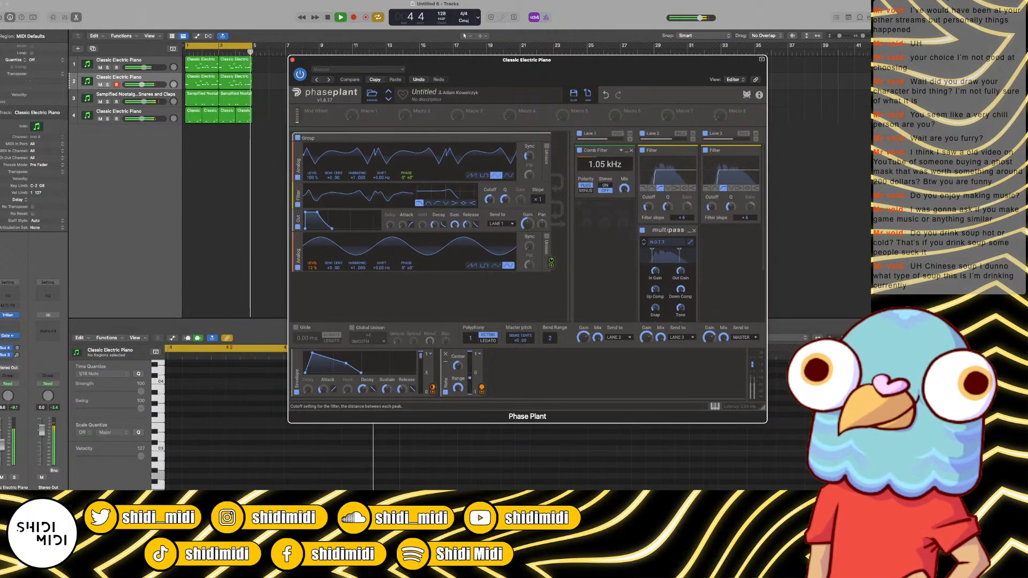
pyautogui.moveTo(600, 164); pyautogui.dragTo(600, 164)
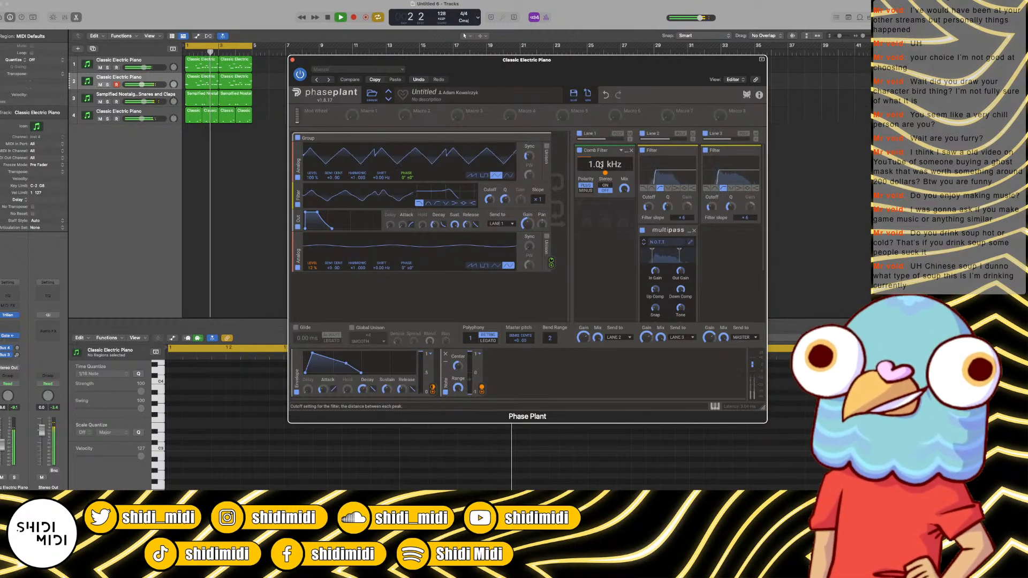
pyautogui.press('space')
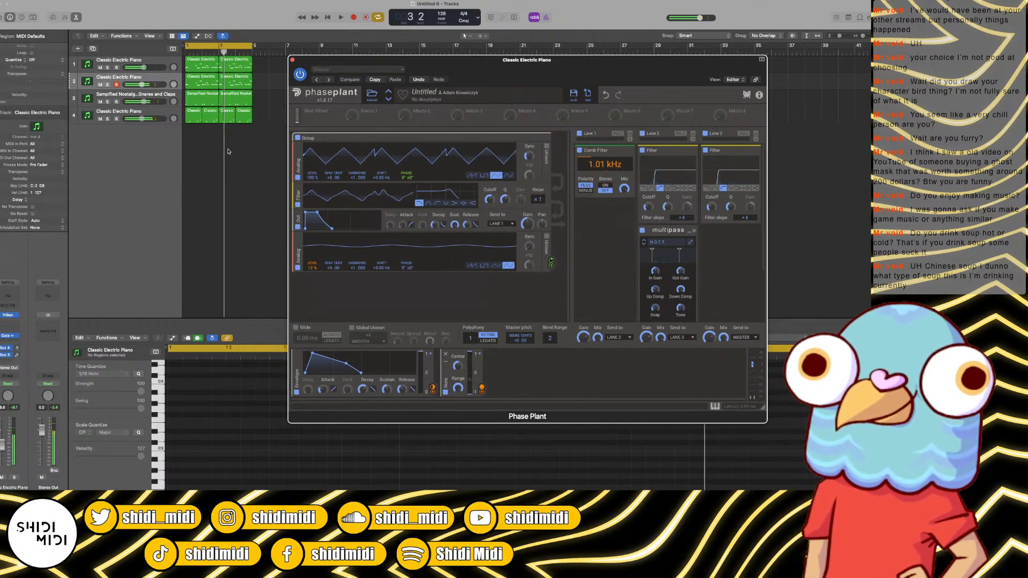
pyautogui.click(228, 150)
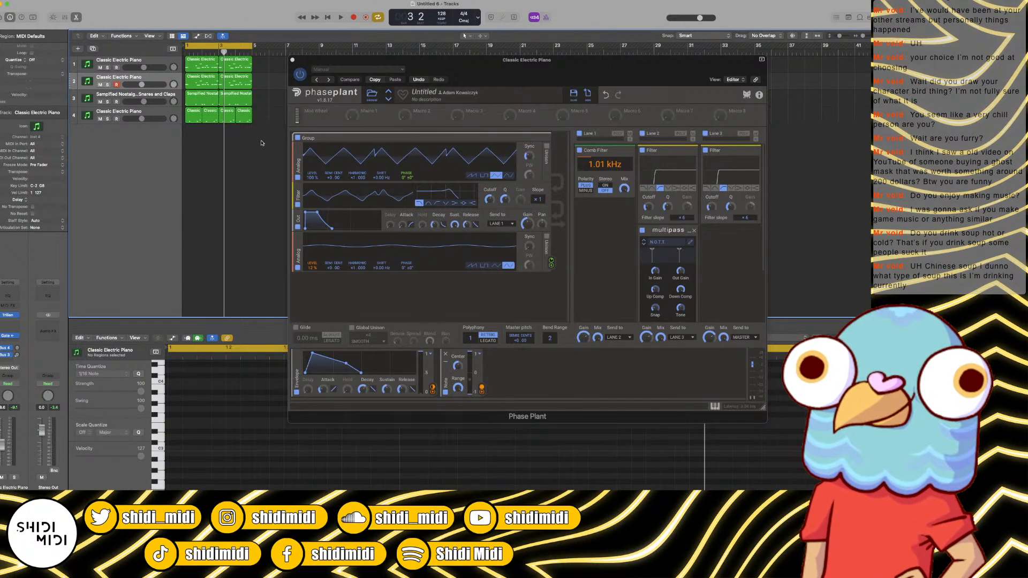
pyautogui.press('space')
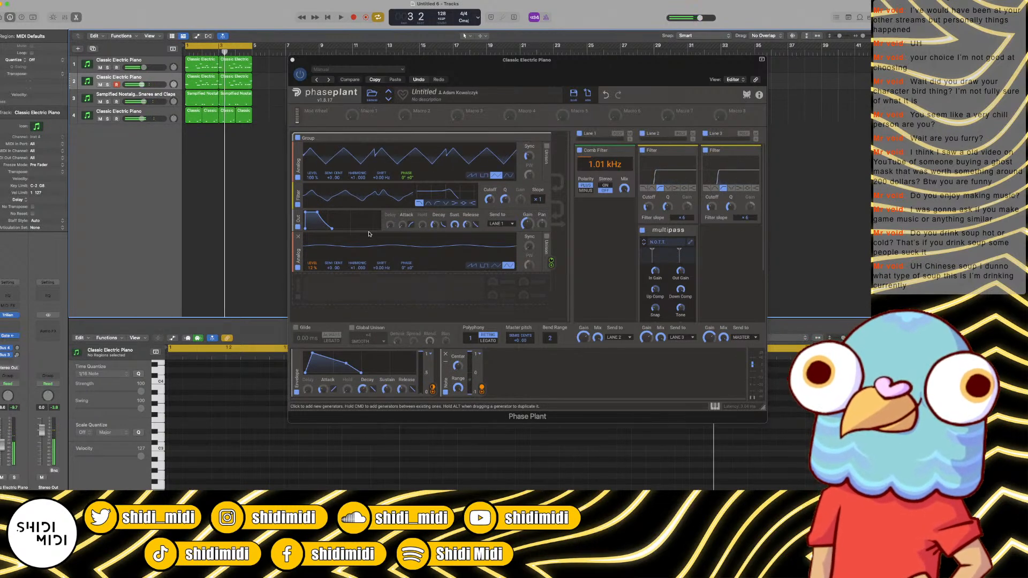
# Step: Add a Chorus below the Comb Filter in Lane 1 and audition it in the loop
pyautogui.click(607, 215)
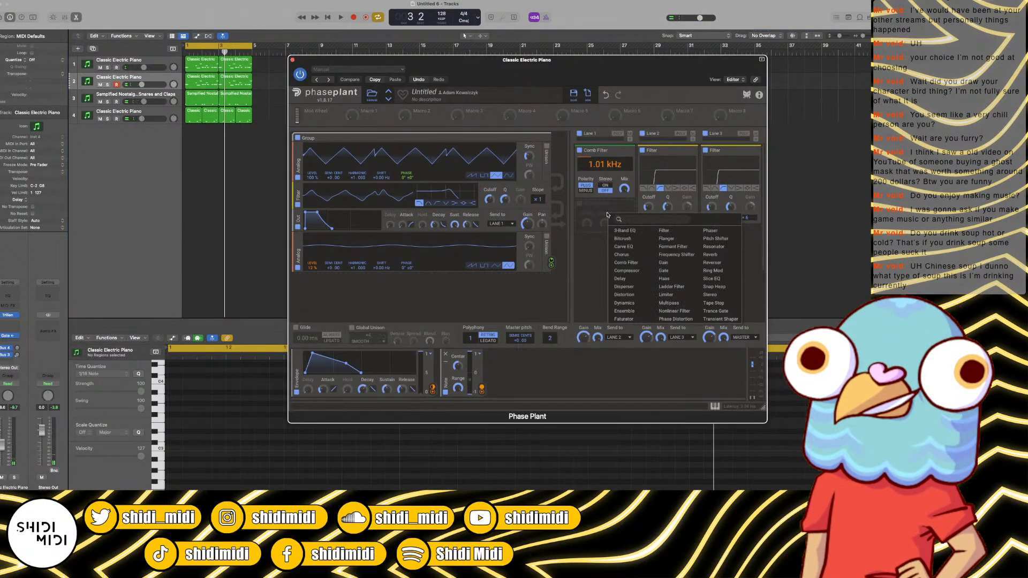
pyautogui.click(630, 258)
pyautogui.press('space')
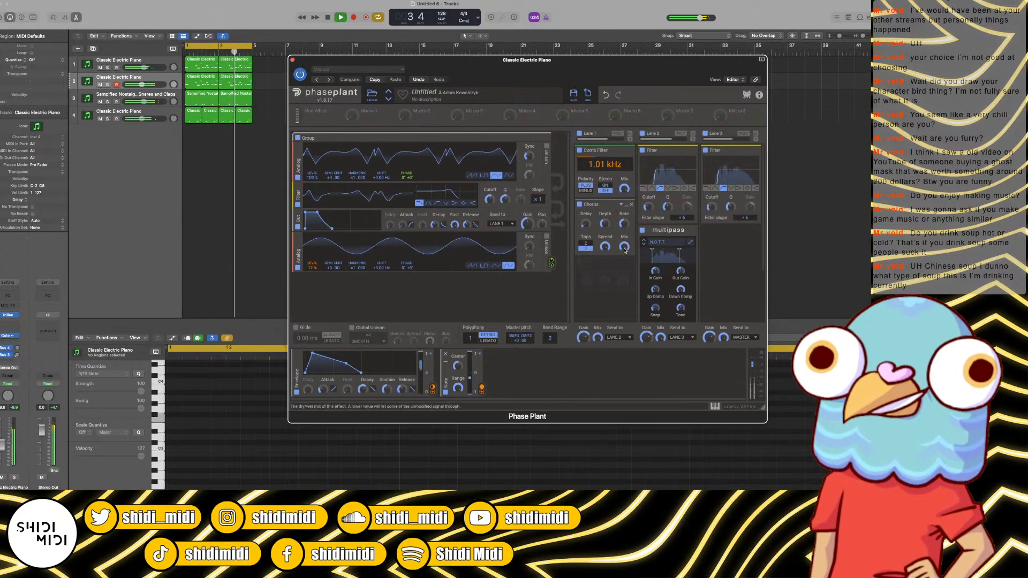
pyautogui.press('space')
# Step: Try a Noise generator between the filter and Output at about 3% level, and remove it again
pyautogui.click(400, 295)
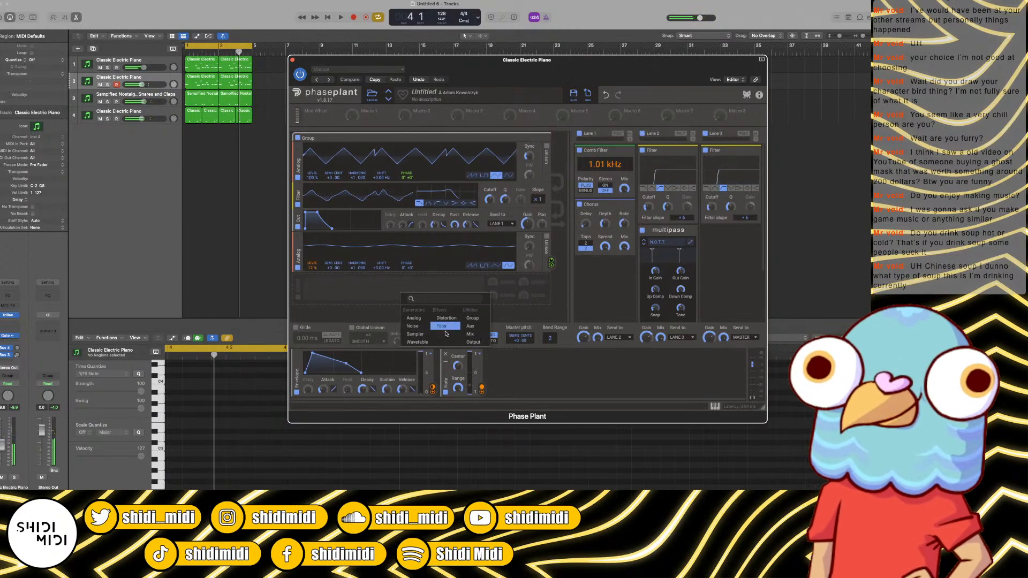
pyautogui.click(413, 326)
pyautogui.moveTo(298, 286); pyautogui.dragTo(312, 262)
pyautogui.press('space')
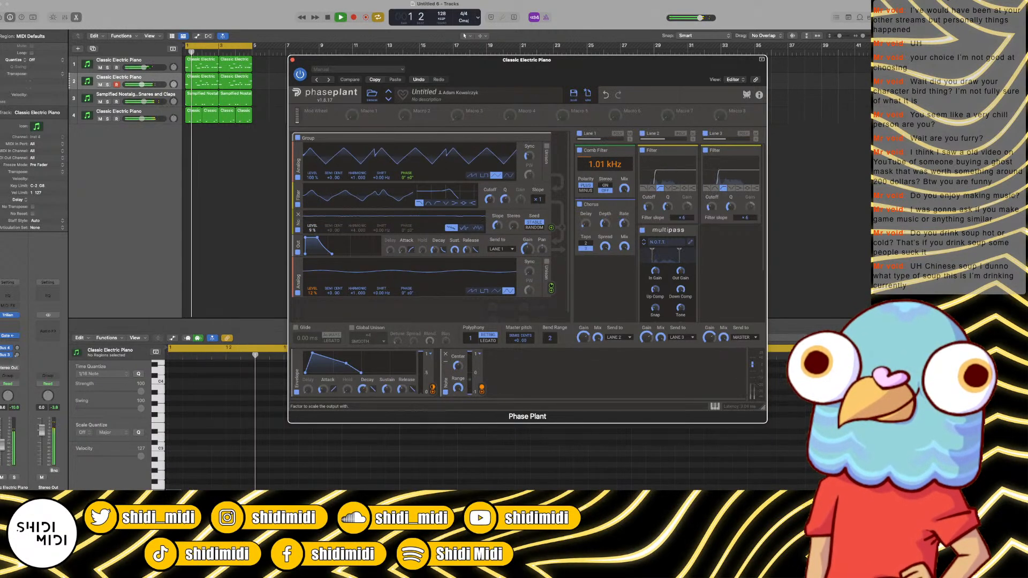
pyautogui.moveTo(312, 229); pyautogui.dragTo(310, 230)
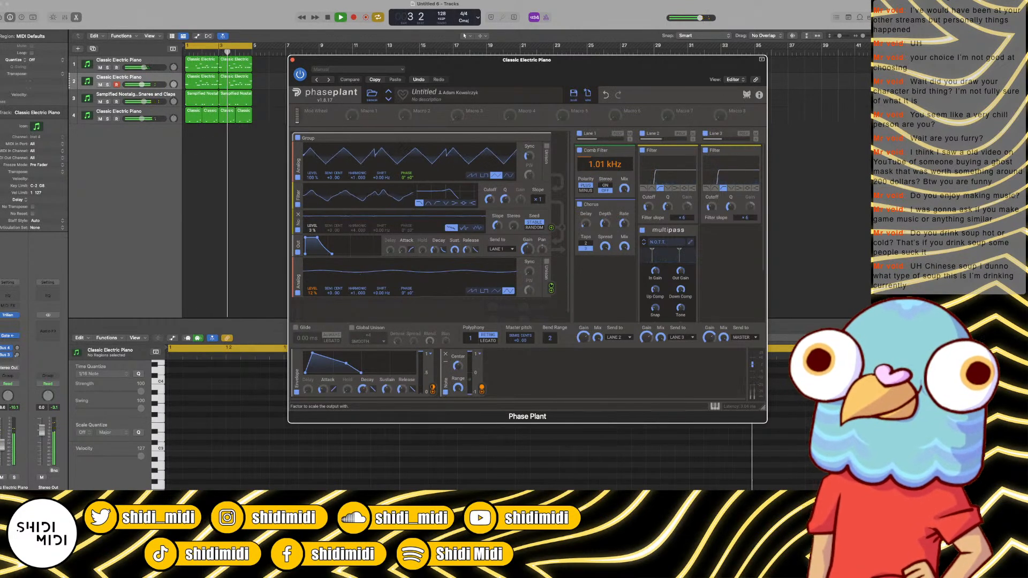
pyautogui.click(298, 213)
pyautogui.press('space')
# Step: Try a sawtooth wave on the first Analog oscillator while the loop plays, and return it to triangle
pyautogui.click(313, 286)
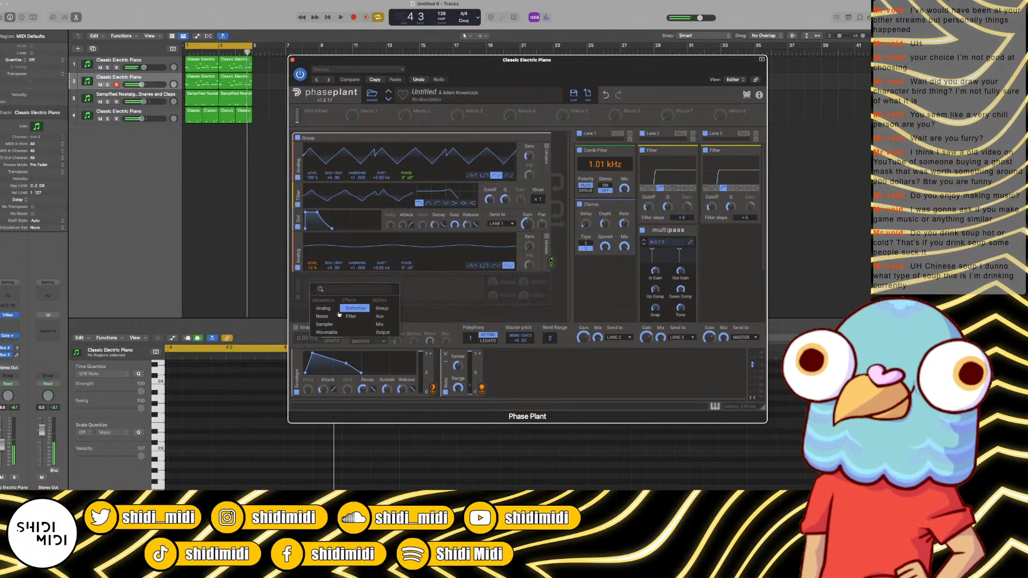
pyautogui.click(456, 296)
pyautogui.press('space')
pyautogui.click(471, 175)
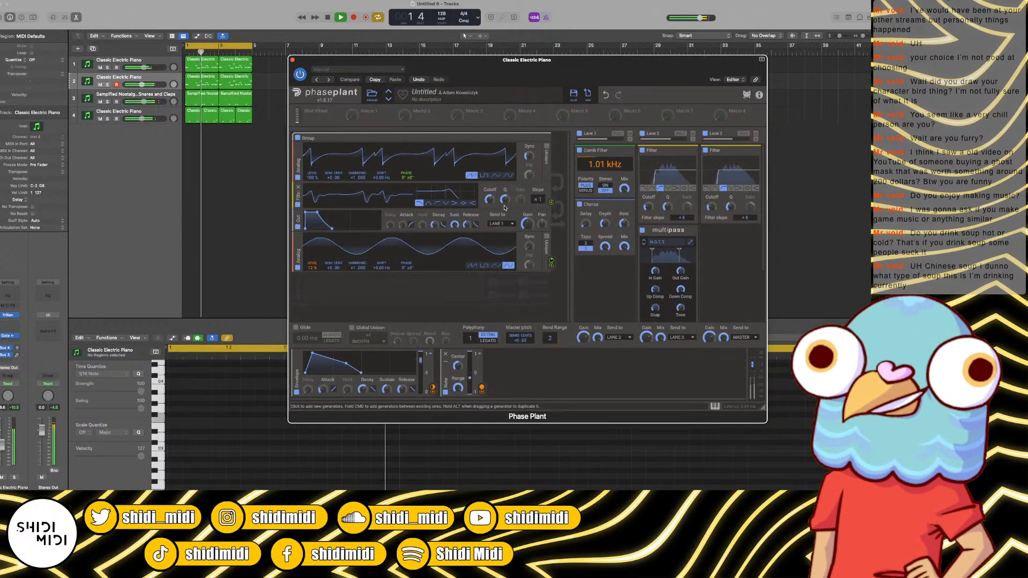
pyautogui.click(496, 175)
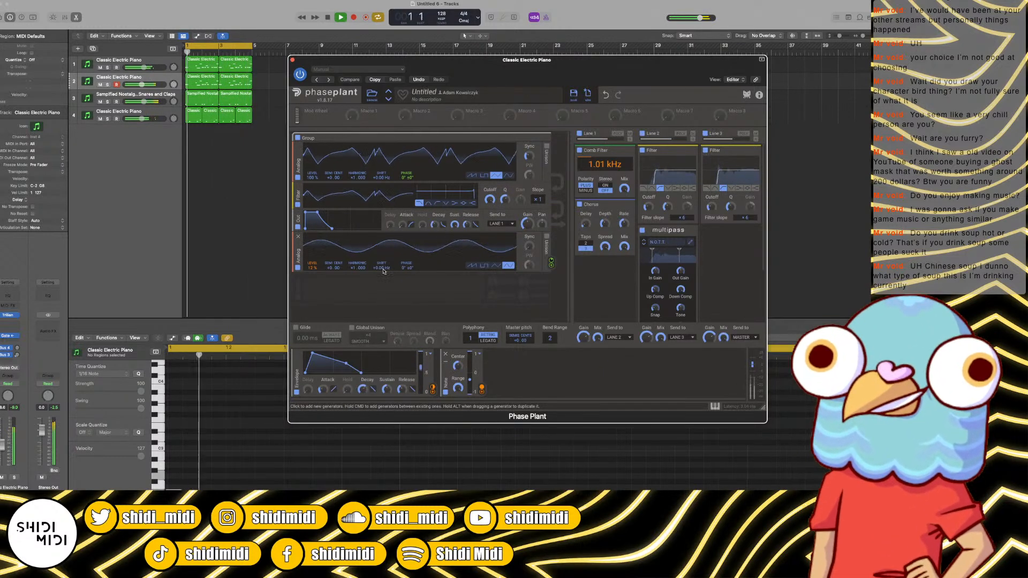
# Step: Add a Distortion effect to the generators and place it between the filter and Output
pyautogui.click(351, 292)
pyautogui.click(396, 321)
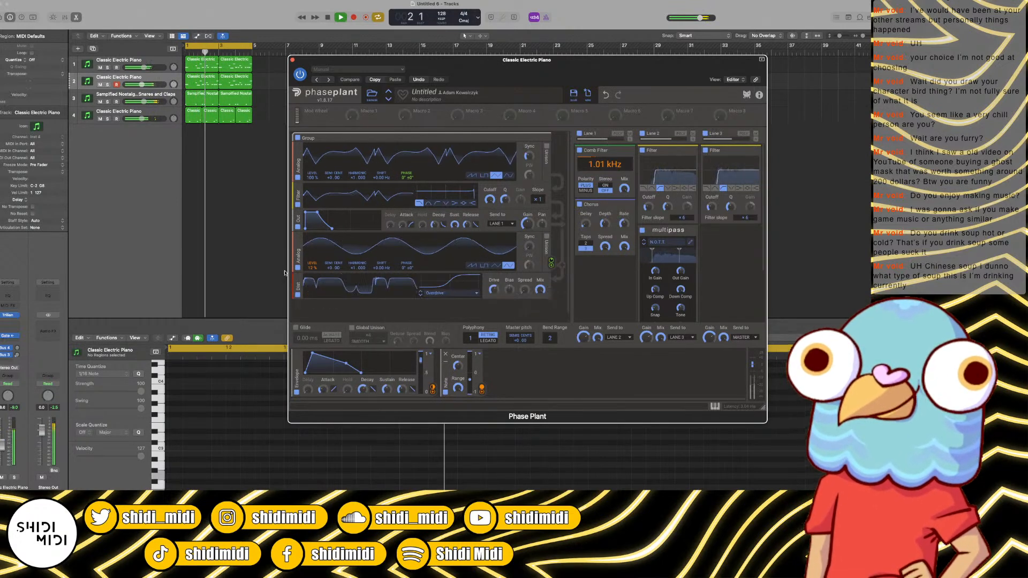
pyautogui.moveTo(298, 285); pyautogui.dragTo(308, 227)
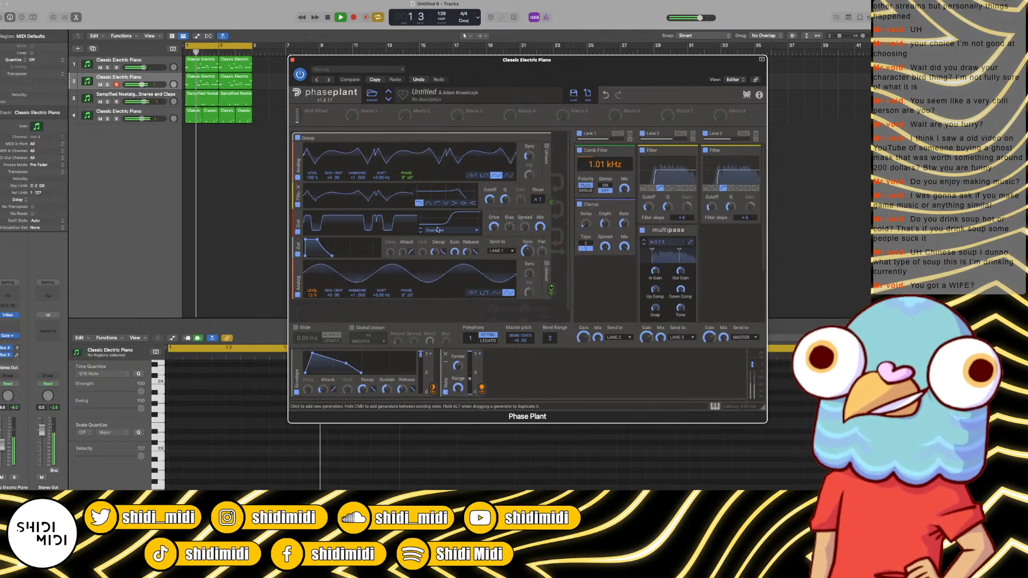
# Step: Adjust the Distortion's Spread and switch its type to Feedback
pyautogui.scroll(-1, 484, 233)
pyautogui.moveTo(527, 216); pyautogui.dragTo(527, 184)
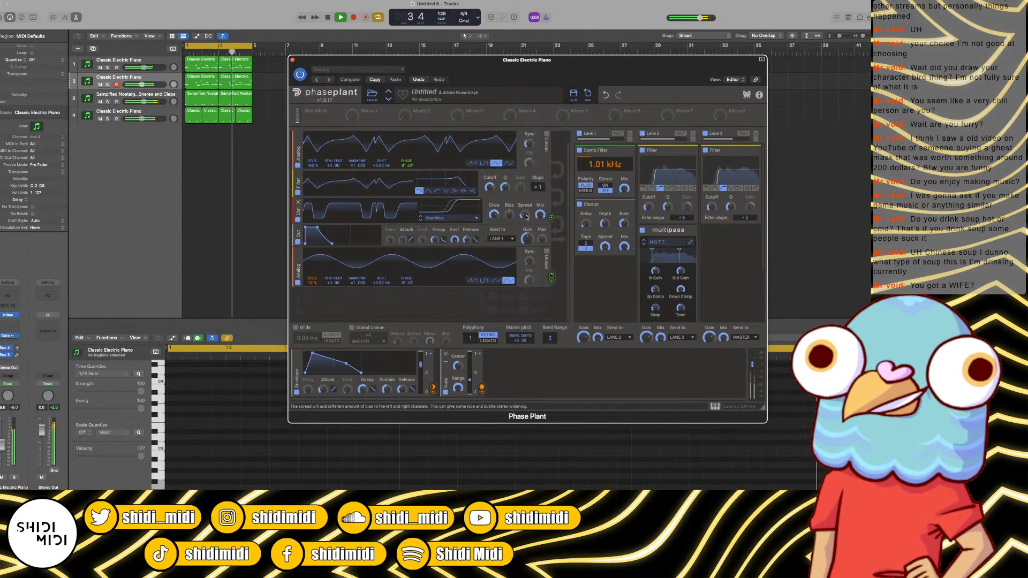
pyautogui.click(439, 218)
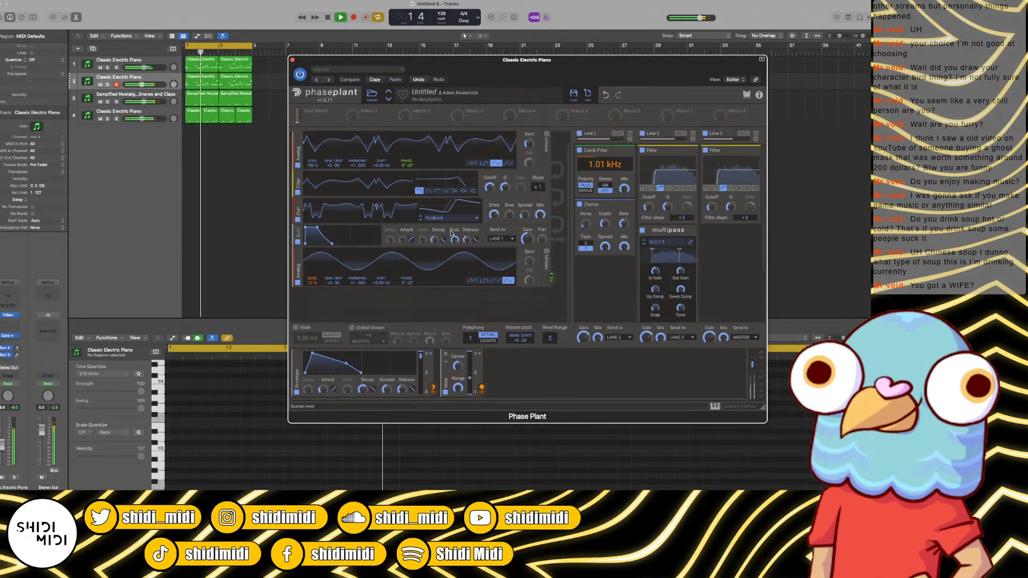
# Step: Enable Glide in Legato mode with a glide time of about 85 ms
pyautogui.click(304, 301)
pyautogui.click(298, 322)
pyautogui.click(295, 328)
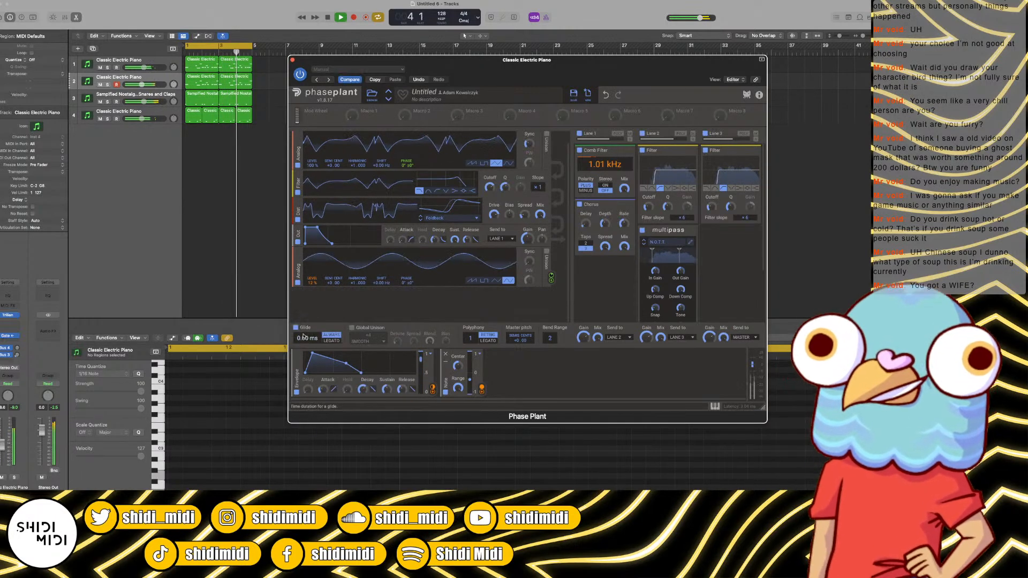
pyautogui.moveTo(307, 338); pyautogui.dragTo(307, 336)
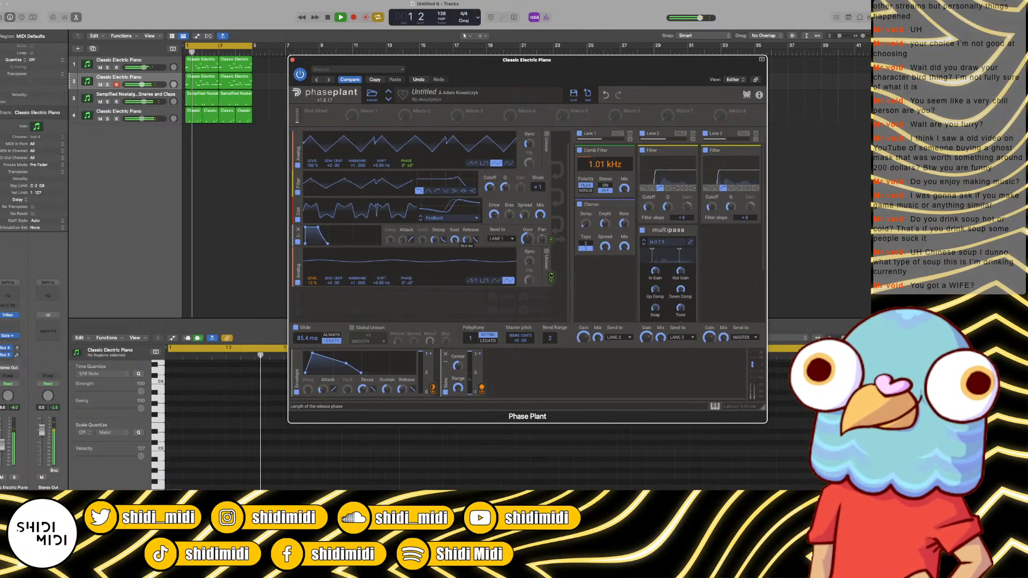
# Step: Raise the Output envelope's Attack slightly and replay the loop to hear the bass in context
pyautogui.moveTo(402, 241); pyautogui.dragTo(402, 228)
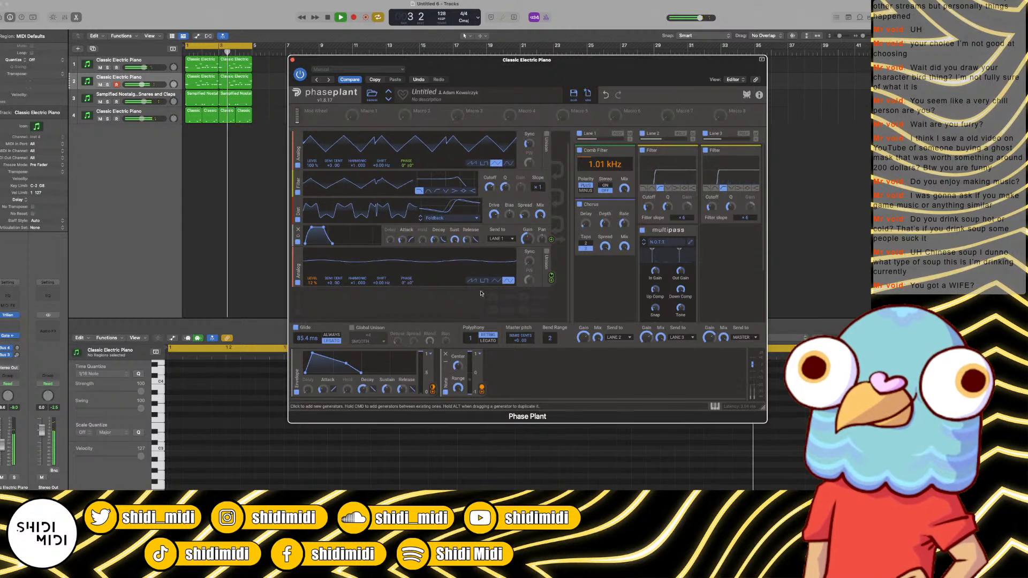
pyautogui.press('space')
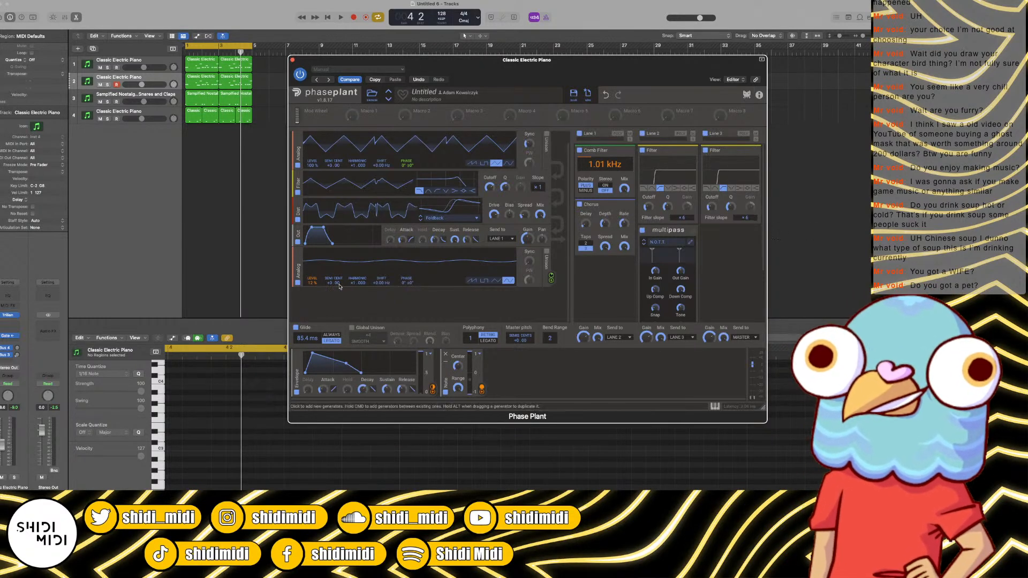
pyautogui.click(243, 234)
pyautogui.press('space')
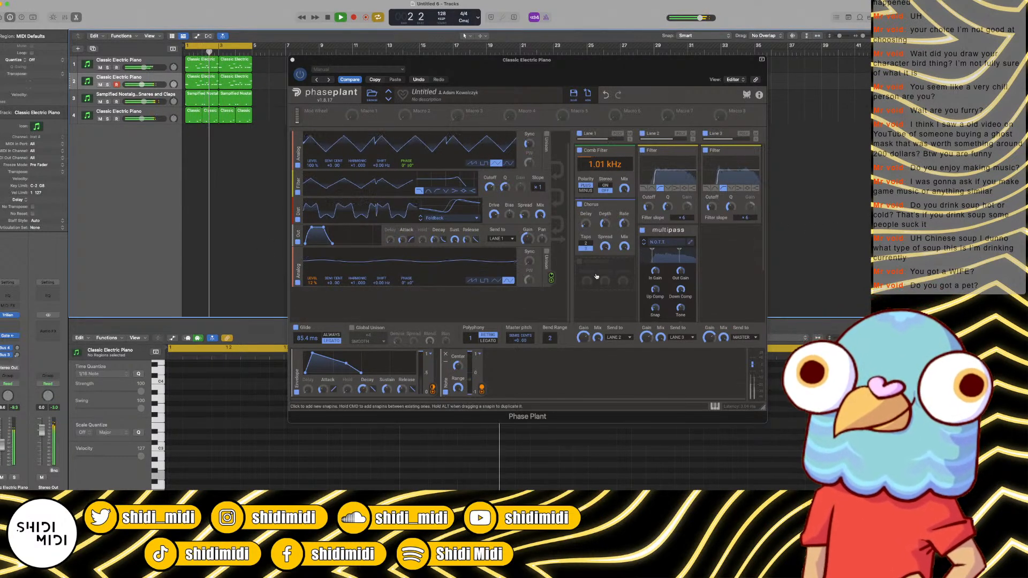
pyautogui.scroll(-2, 593, 247)
pyautogui.scroll(-1, 593, 247)
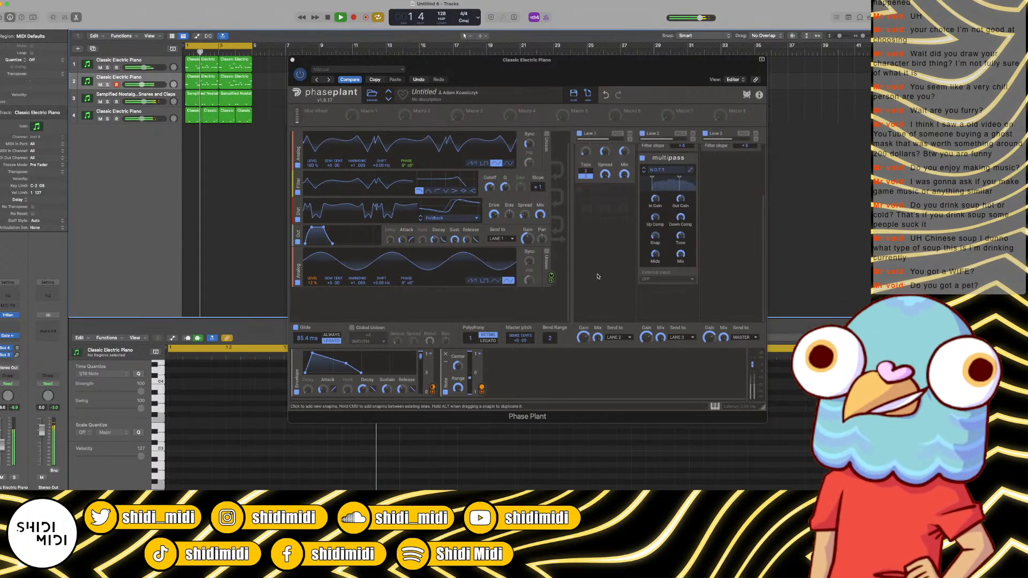
pyautogui.press('space')
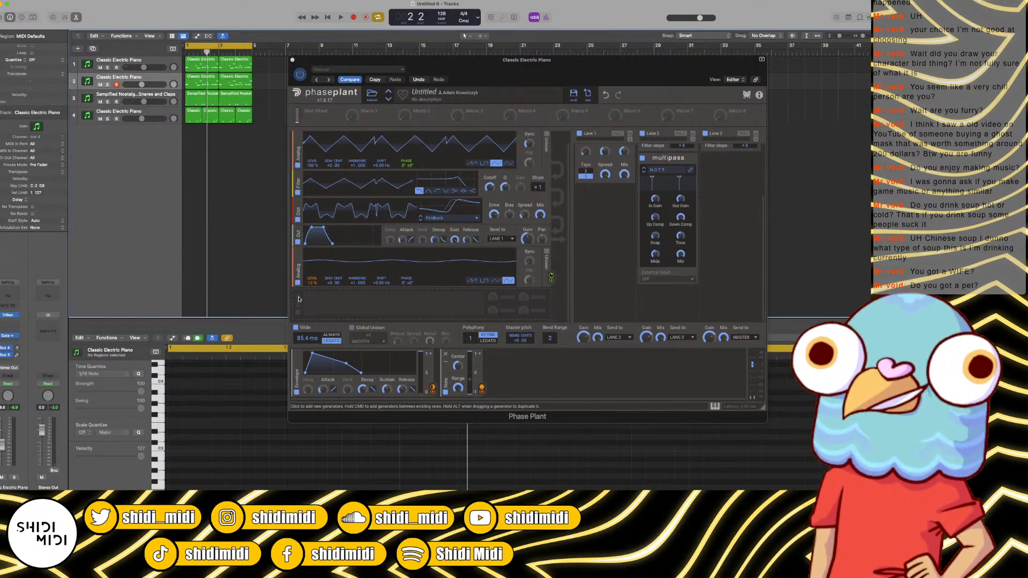
pyautogui.press('space')
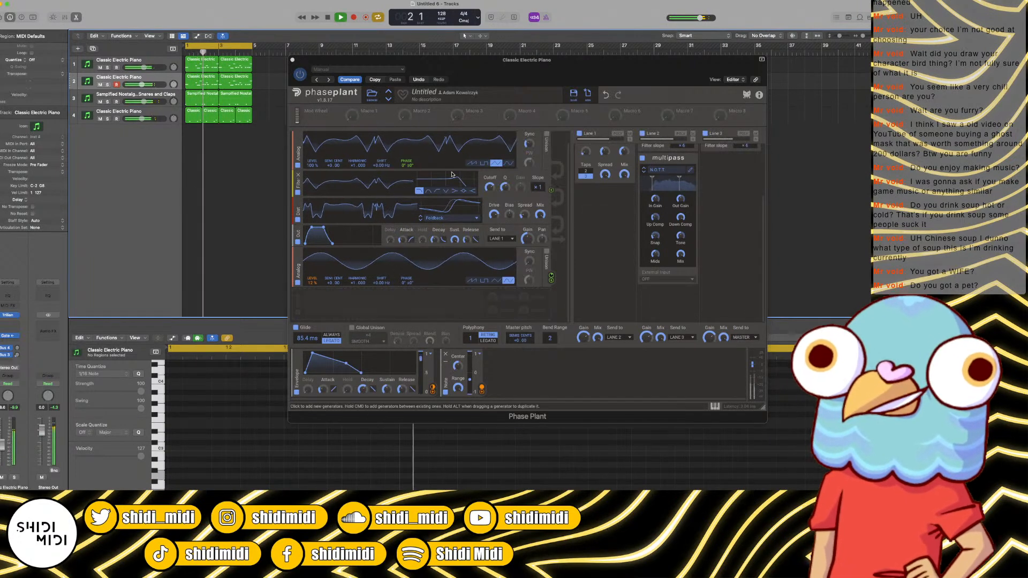
# Step: Adjust the low-pass filter's Cutoff after the first Analog oscillator while the loop plays
pyautogui.click(489, 186)
pyautogui.moveTo(490, 187); pyautogui.dragTo(489, 118)
pyautogui.moveTo(489, 187); pyautogui.dragTo(489, 199)
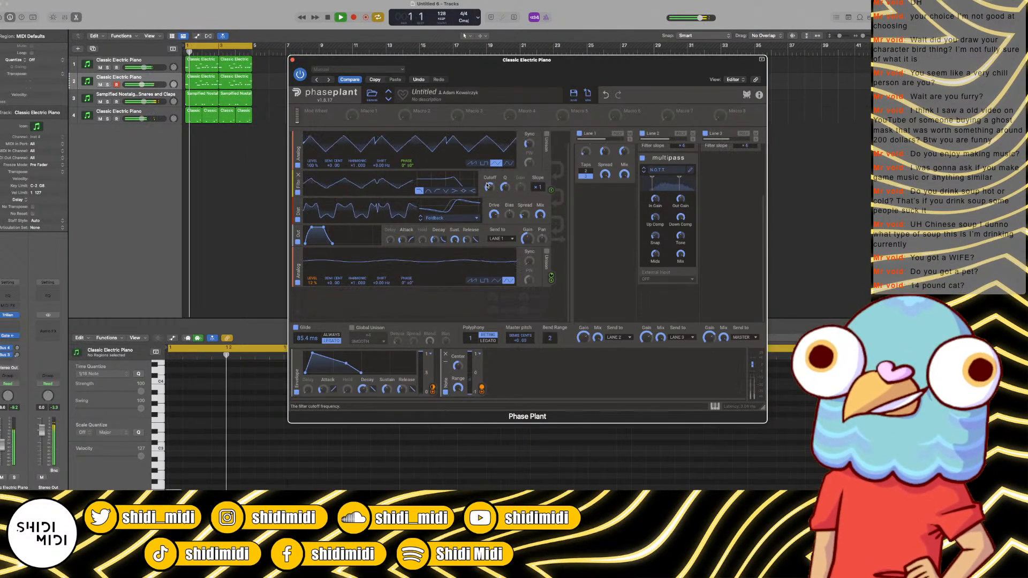
# Step: Add a second Filter to the generators and place it between the first Analog oscillator and the low-pass filter
pyautogui.click(340, 303)
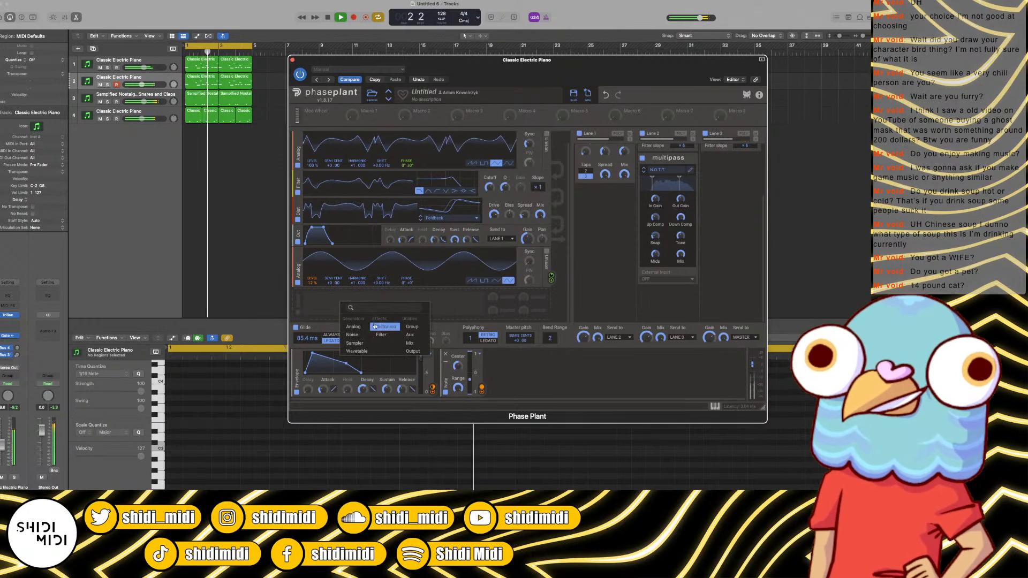
pyautogui.click(383, 336)
pyautogui.moveTo(302, 308); pyautogui.dragTo(311, 191)
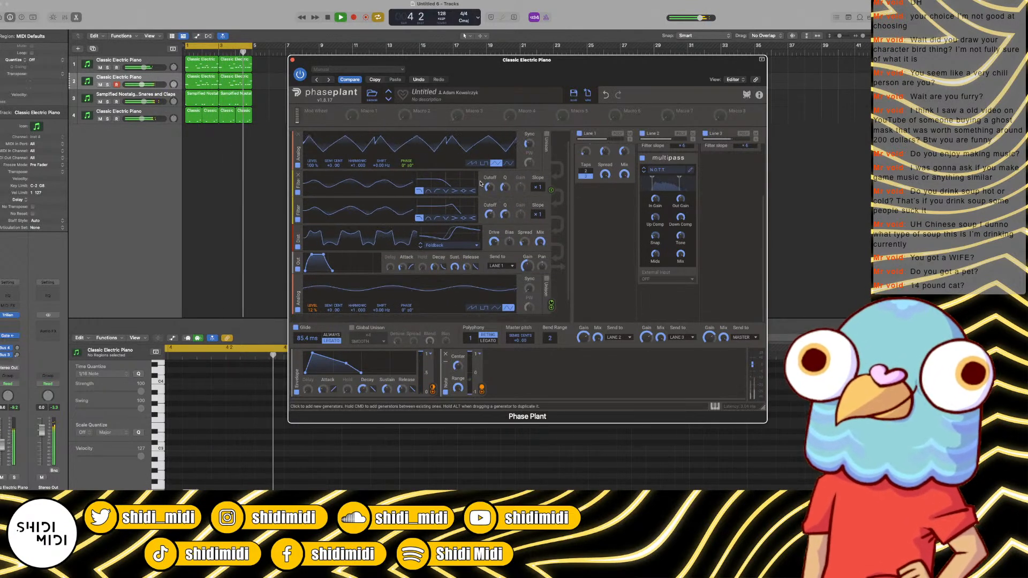
# Step: Try the notch type on the new filter and raise its Cutoff
pyautogui.click(444, 191)
pyautogui.moveTo(489, 188); pyautogui.dragTo(489, 167)
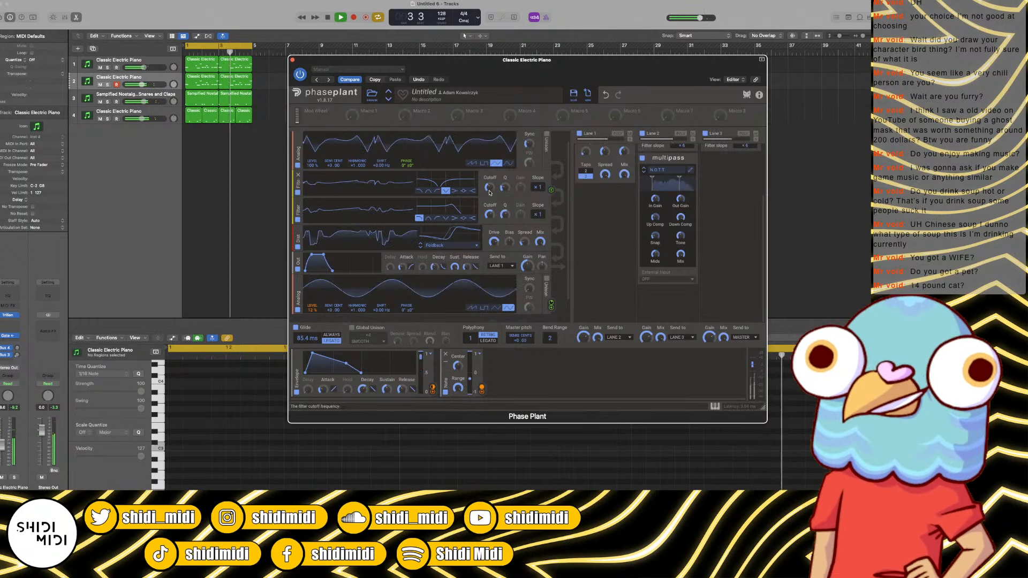
pyautogui.moveTo(489, 187); pyautogui.dragTo(489, 177)
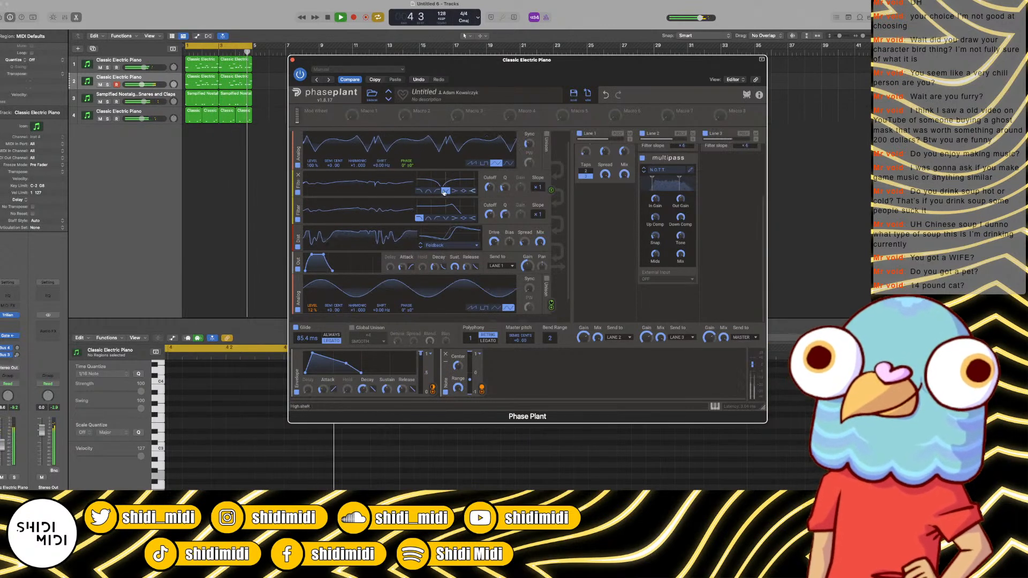
# Step: Set the new filter to band pass with a slope of ×2 and adjust its Cutoff
pyautogui.click(428, 191)
pyautogui.moveTo(489, 187)
pyautogui.mouseDown()
pyautogui.moveTo(489, 204)
pyautogui.moveTo(490, 182)
pyautogui.mouseUp()
pyautogui.moveTo(490, 187)
pyautogui.mouseDown()
pyautogui.moveTo(489, 197)
pyautogui.moveTo(490, 177)
pyautogui.mouseUp()
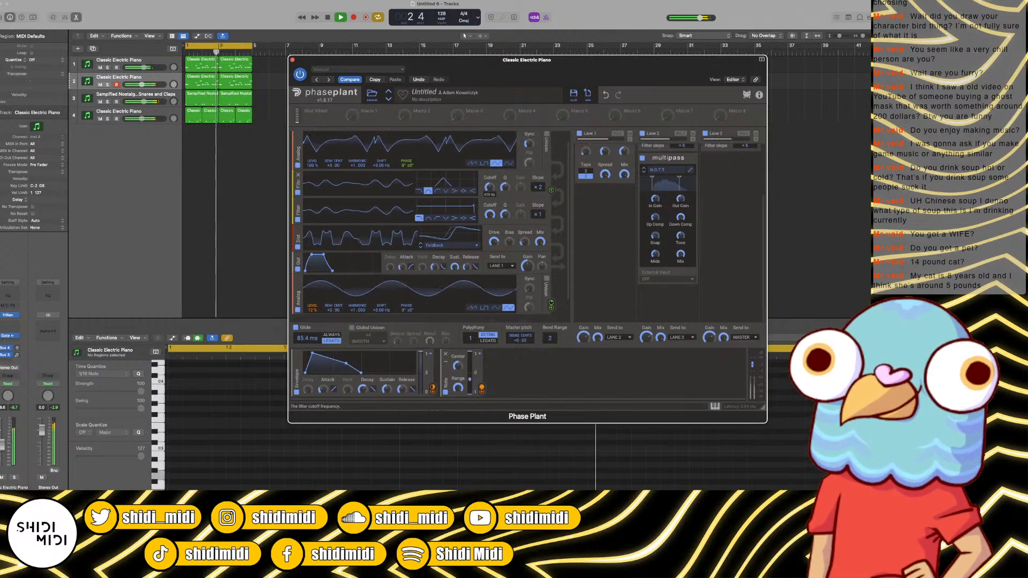
pyautogui.scroll(-1, 427, 189)
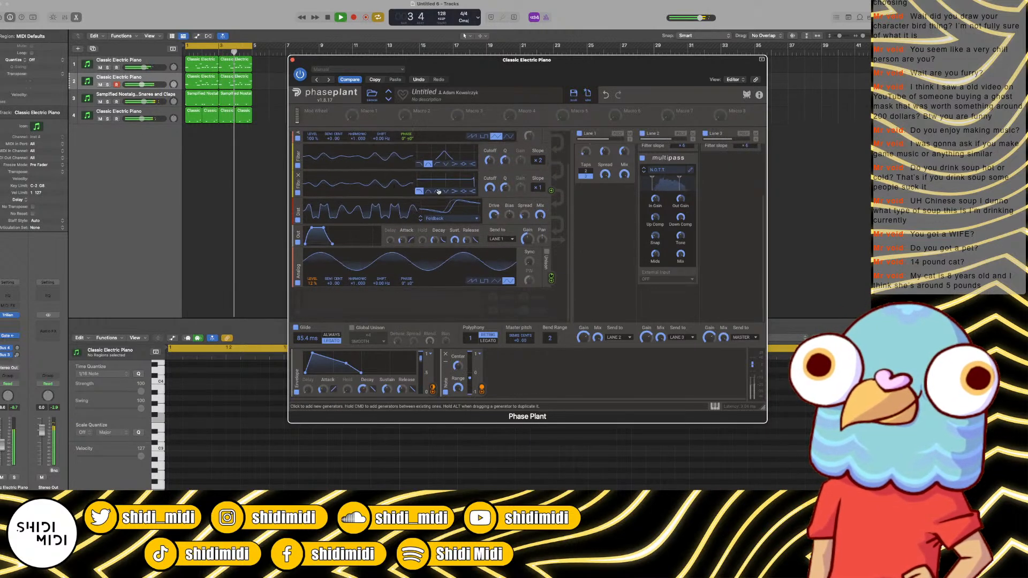
pyautogui.scroll(1, 350, 199)
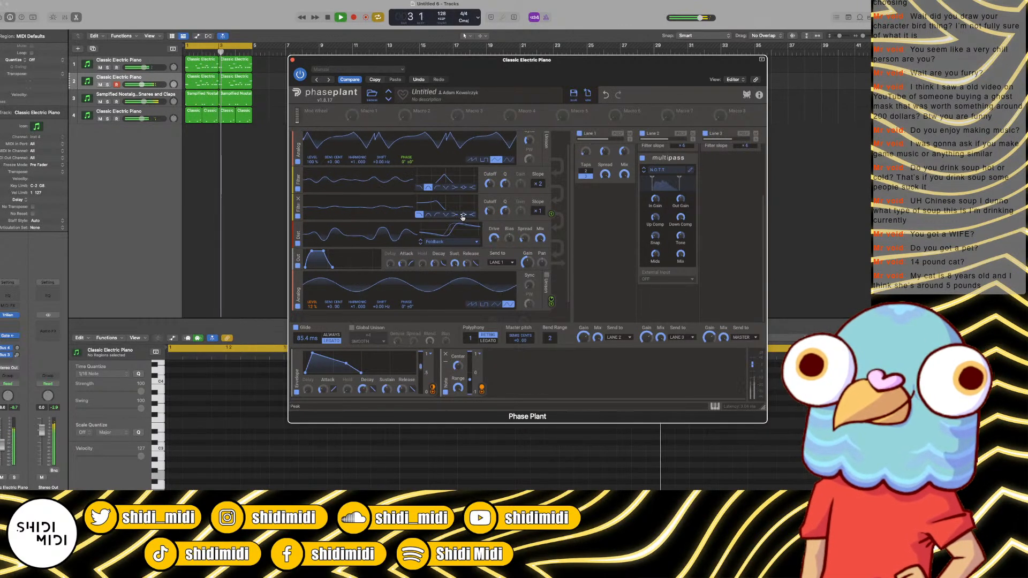
# Step: Try the peak type on the low-pass filter, set it to notch, and place it before the band-pass filter
pyautogui.click(461, 216)
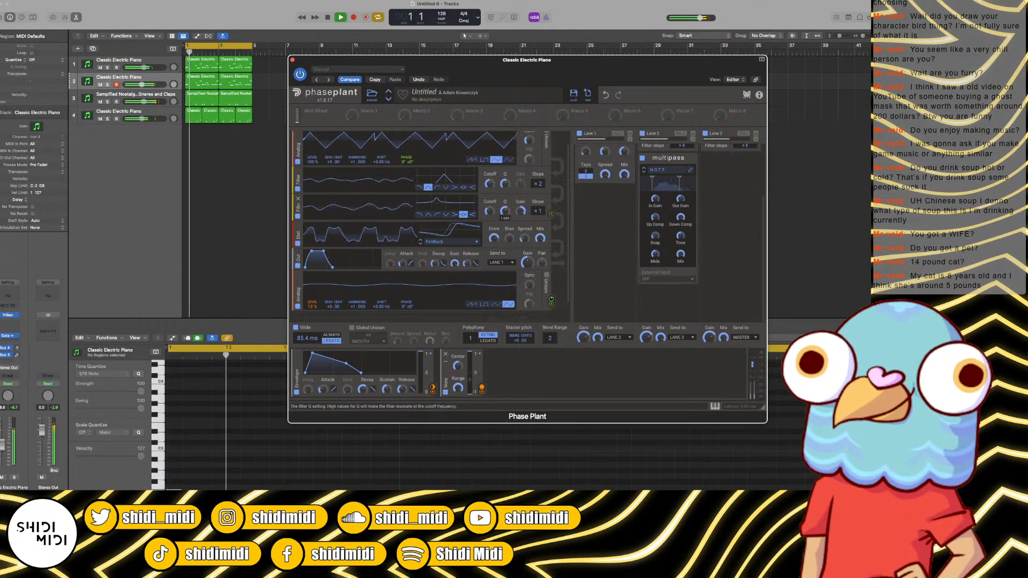
pyautogui.click(444, 215)
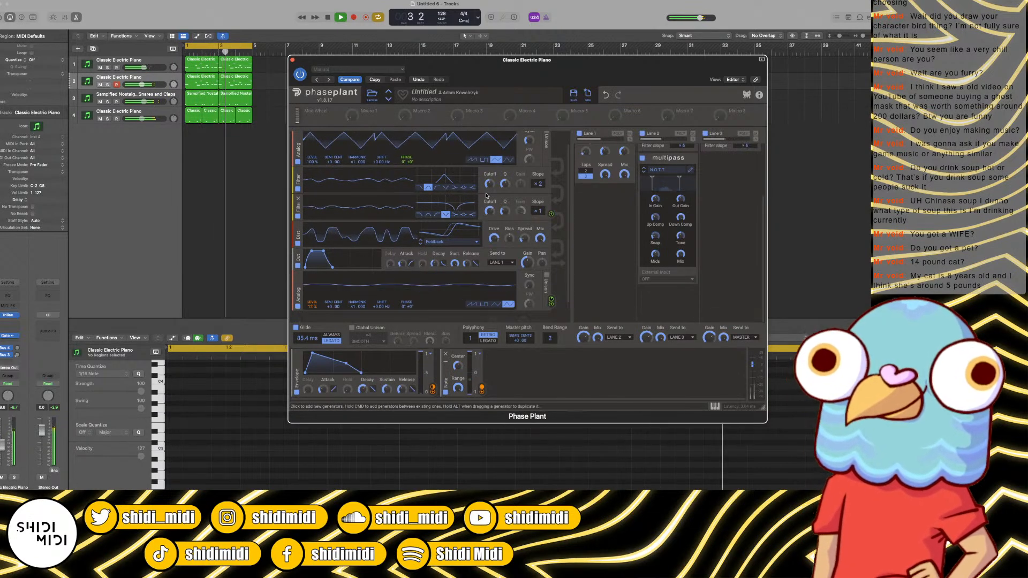
pyautogui.press('space')
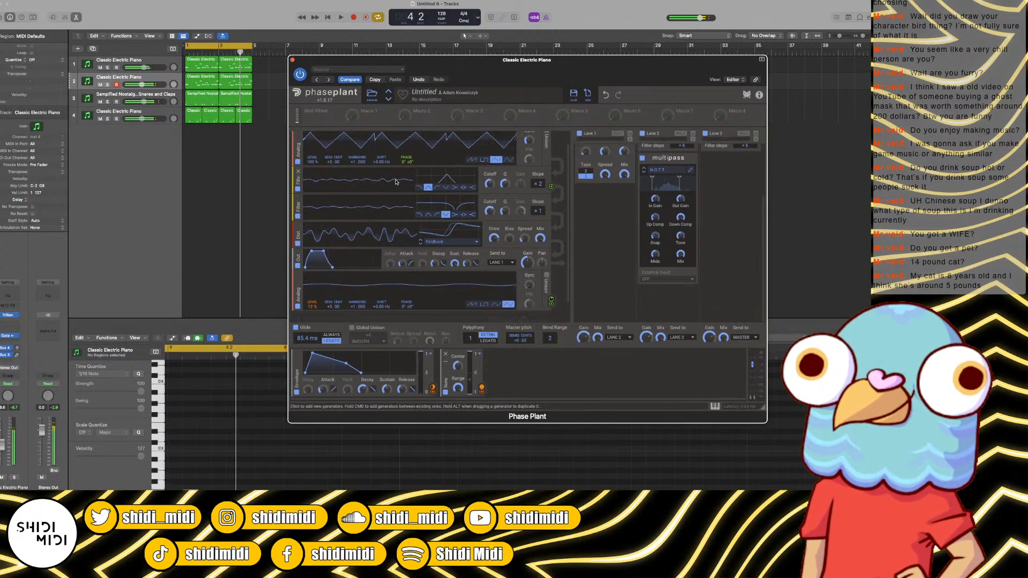
pyautogui.moveTo(297, 183)
pyautogui.mouseDown()
pyautogui.moveTo(298, 226)
pyautogui.moveTo(315, 192)
pyautogui.mouseUp()
pyautogui.press('space')
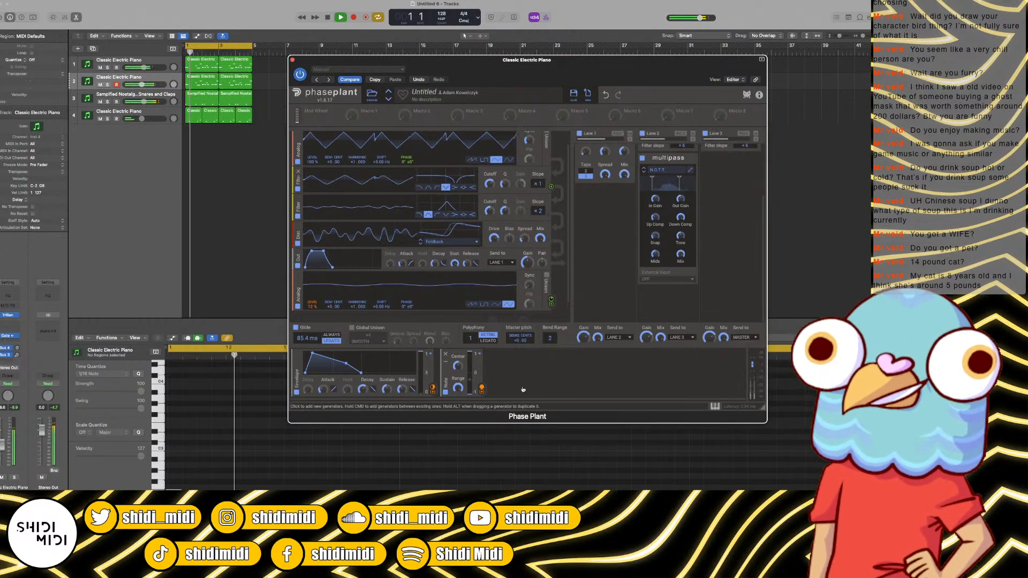
# Step: Add a Random modulator in Sync mode with a 4/16 rate and route it to the notch filter's Cutoff
pyautogui.click(511, 377)
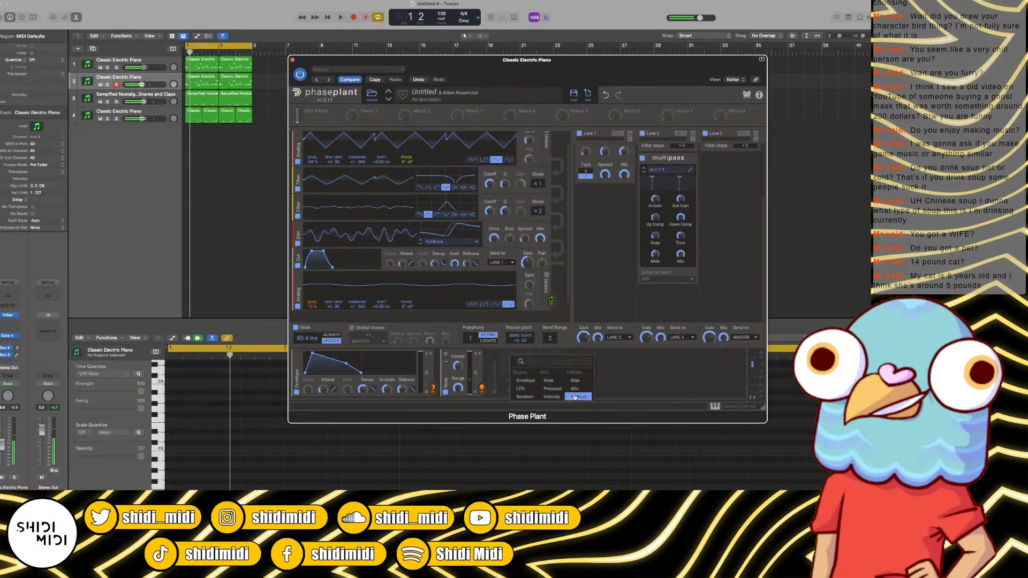
pyautogui.click(524, 397)
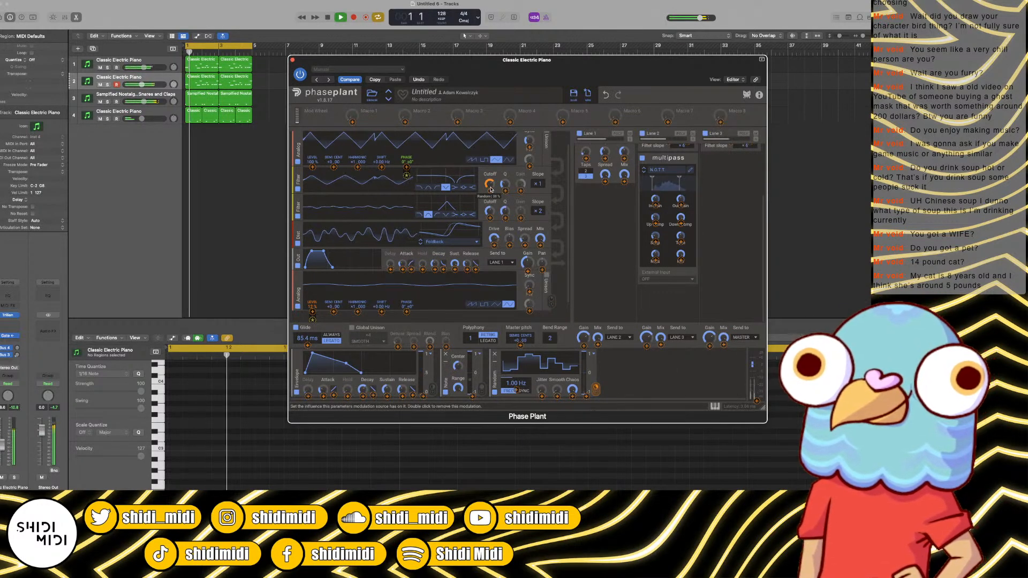
pyautogui.click(524, 391)
# Step: Raise the Random modulator's Smooth amount and rebalance the notch filter's Cutoff and modulation depth
pyautogui.moveTo(557, 390); pyautogui.dragTo(557, 372)
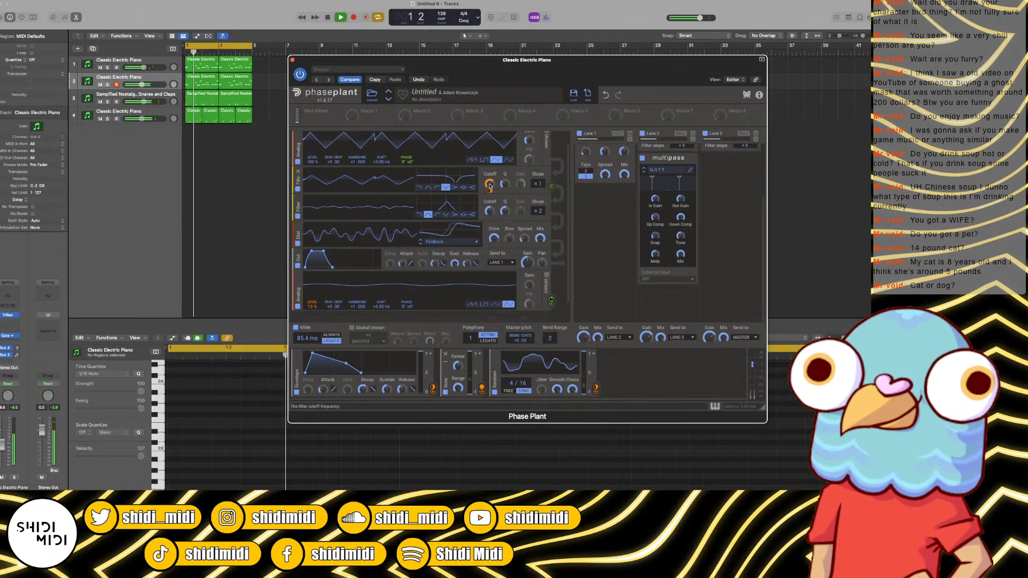
pyautogui.moveTo(490, 183); pyautogui.dragTo(490, 194)
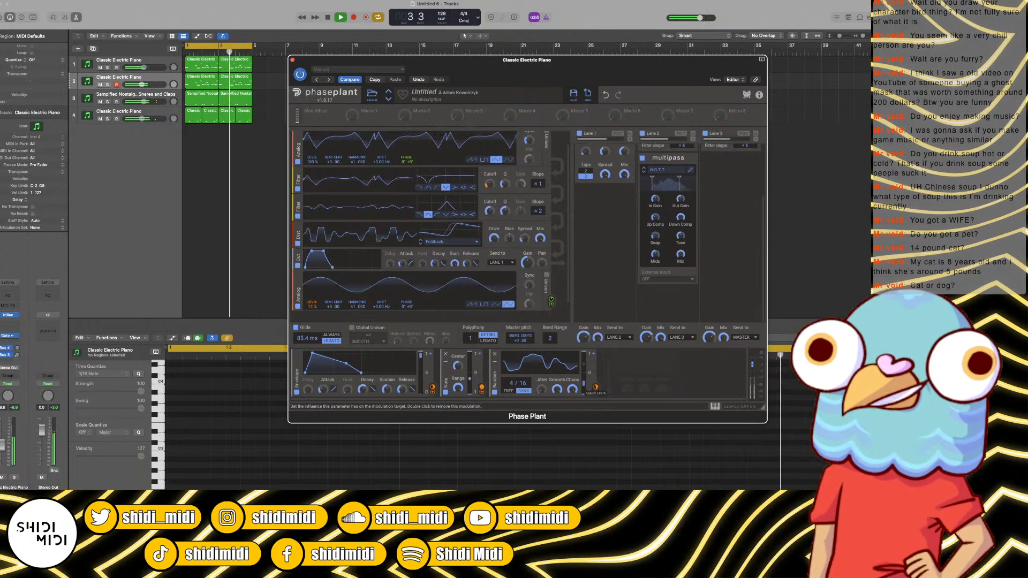
pyautogui.moveTo(595, 387); pyautogui.dragTo(595, 387)
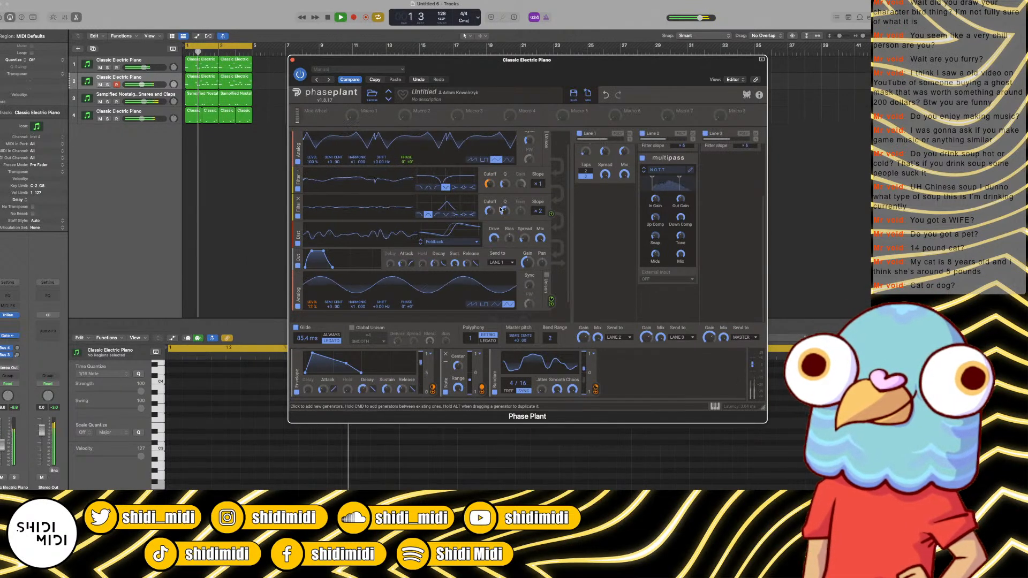
# Step: Add an Envelope modulator, route it to the band-pass filter's Cutoff, and restart the loop
pyautogui.click(616, 375)
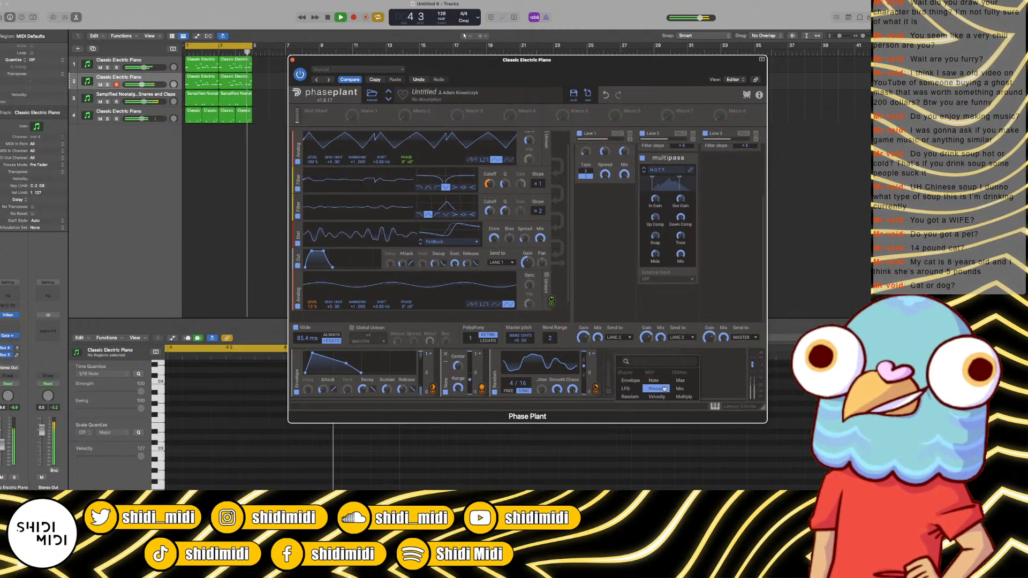
pyautogui.click(630, 381)
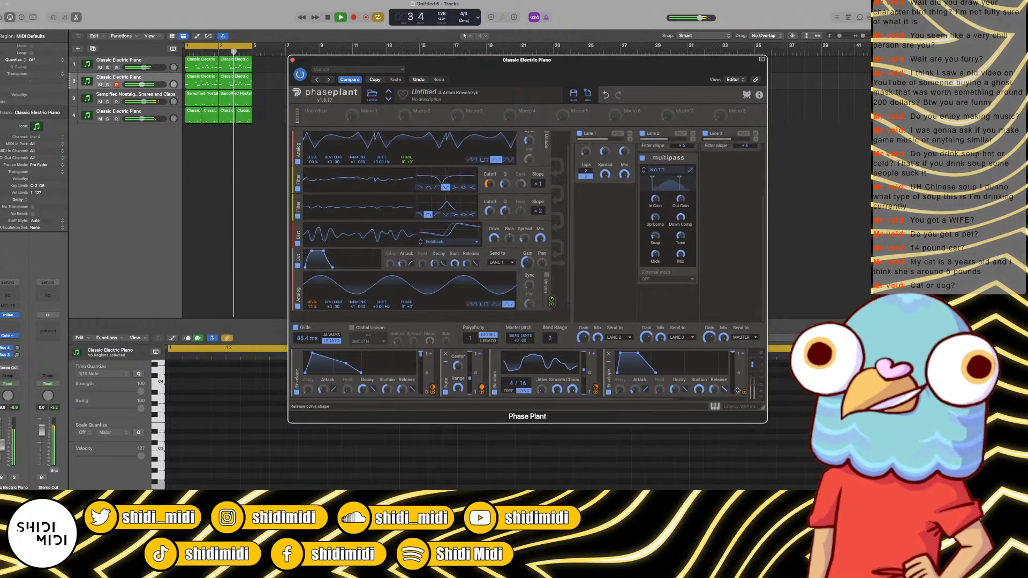
pyautogui.press('space')
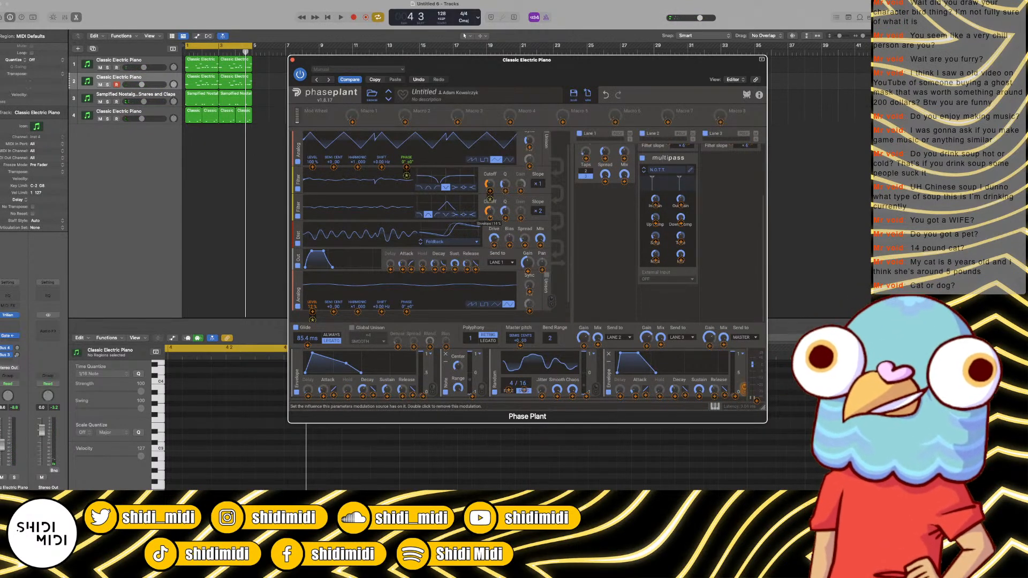
pyautogui.press('space')
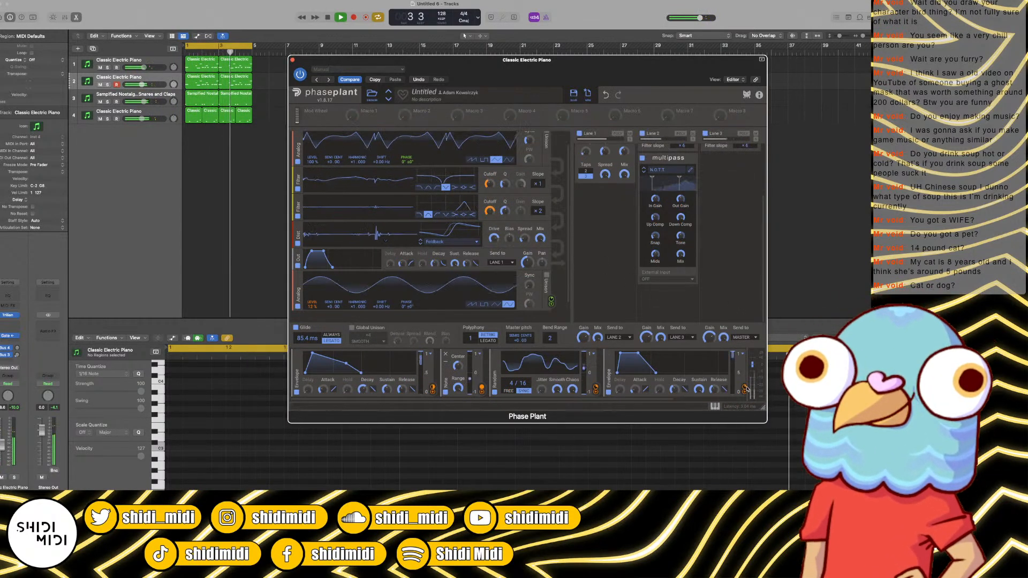
# Step: Lower the band-pass filter's base Cutoff and lengthen the new envelope's decay and release
pyautogui.click(495, 363)
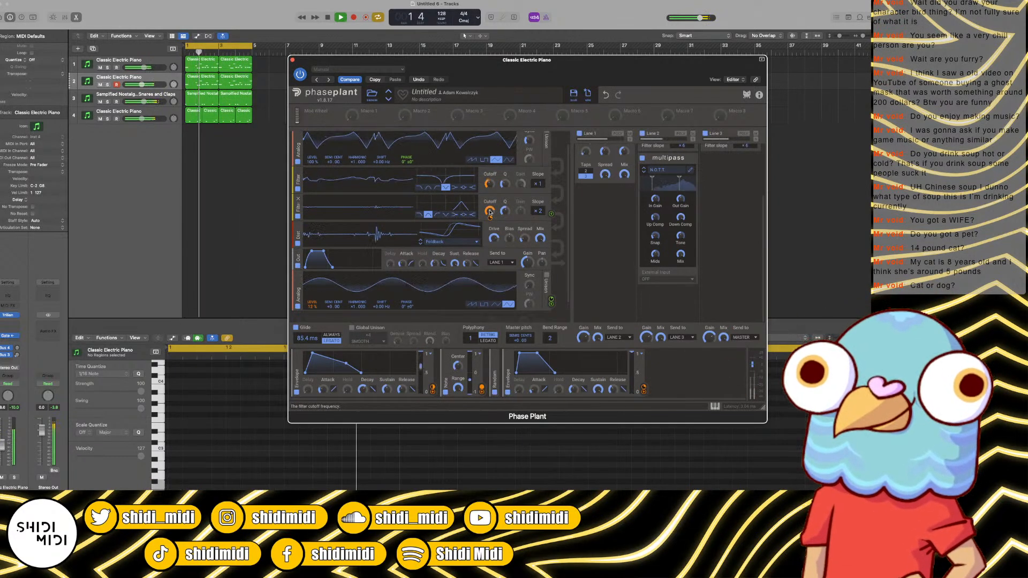
pyautogui.moveTo(489, 212); pyautogui.dragTo(489, 219)
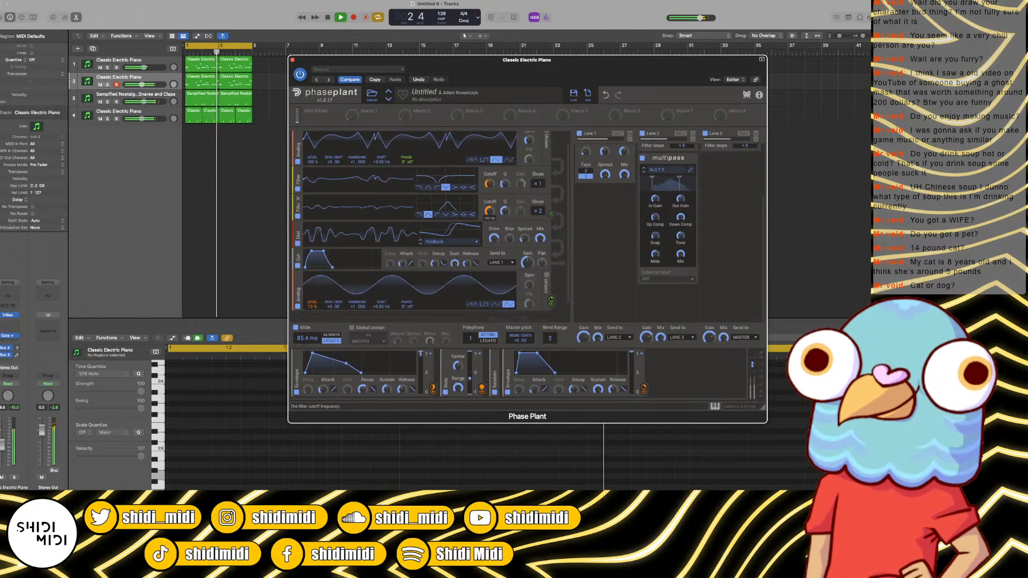
pyautogui.moveTo(535, 390); pyautogui.dragTo(574, 385)
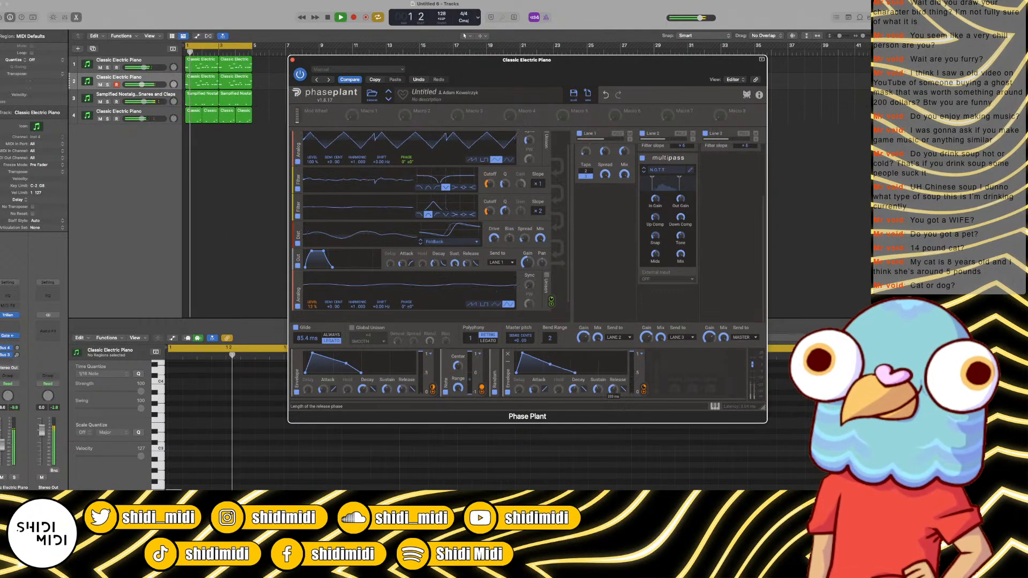
pyautogui.moveTo(574, 389); pyautogui.dragTo(598, 386)
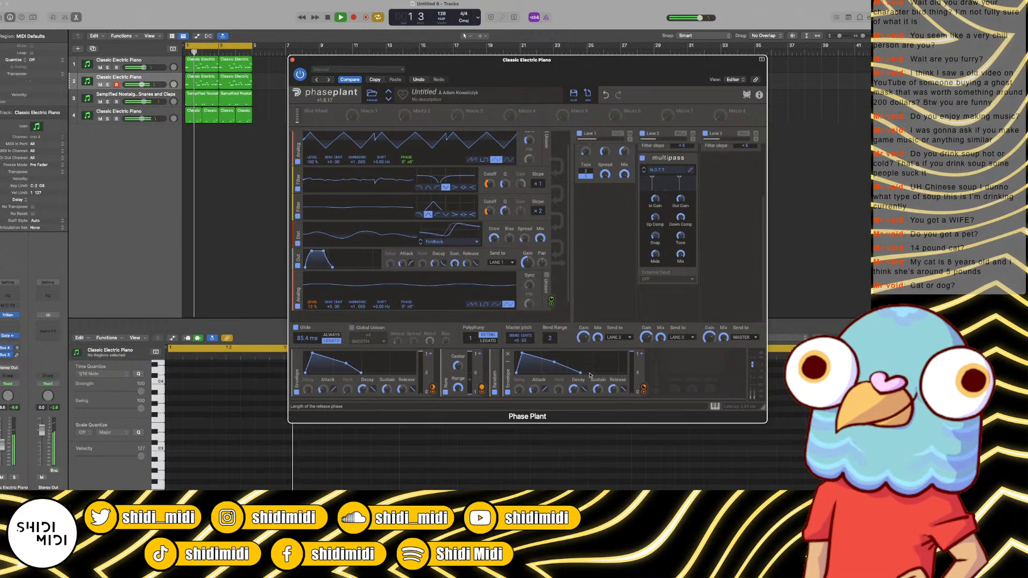
# Step: Add a Limiter after the Chorus in Lane 1
pyautogui.scroll(4, 594, 187)
pyautogui.scroll(-4, 608, 229)
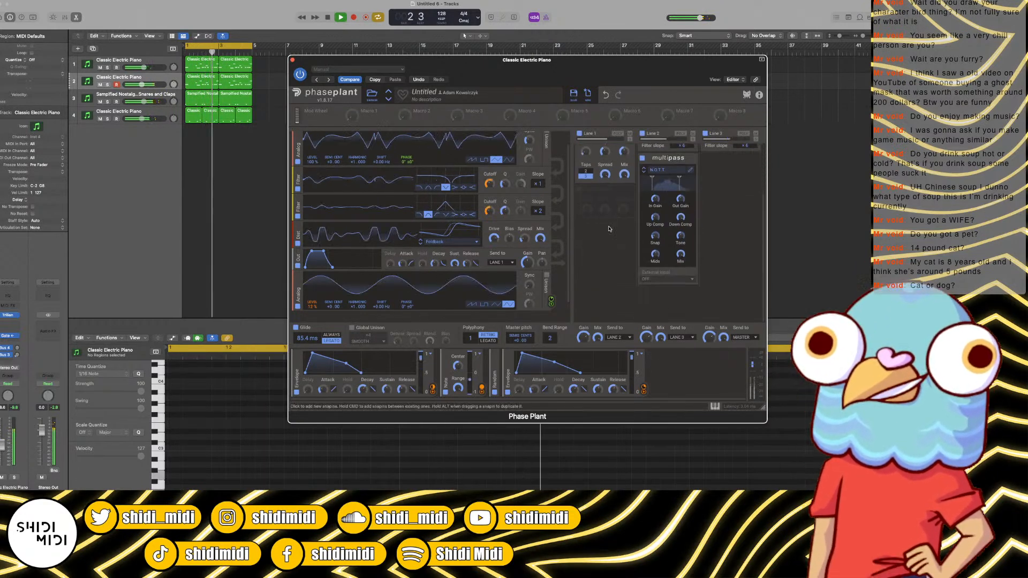
pyautogui.click(607, 200)
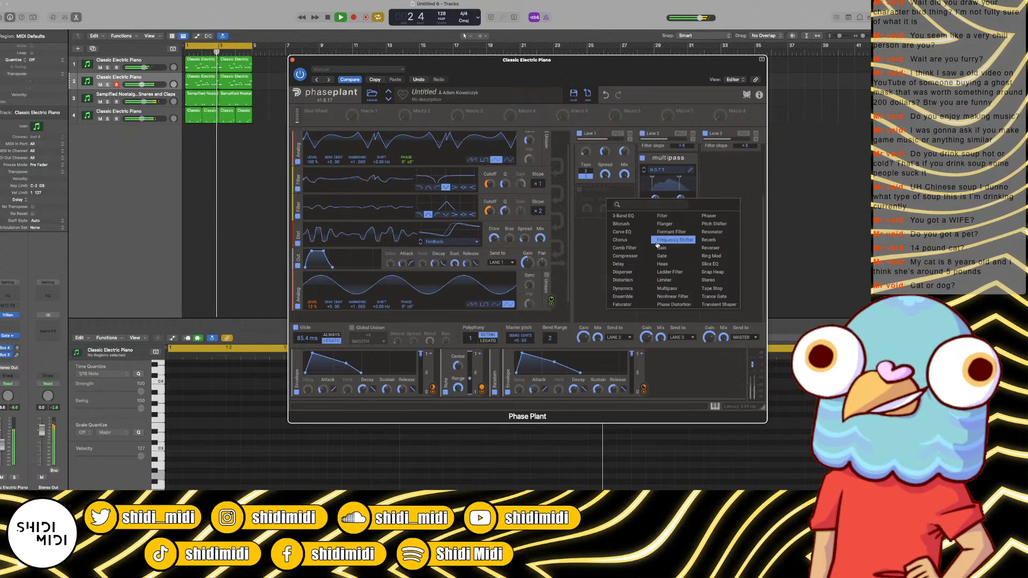
pyautogui.click(674, 280)
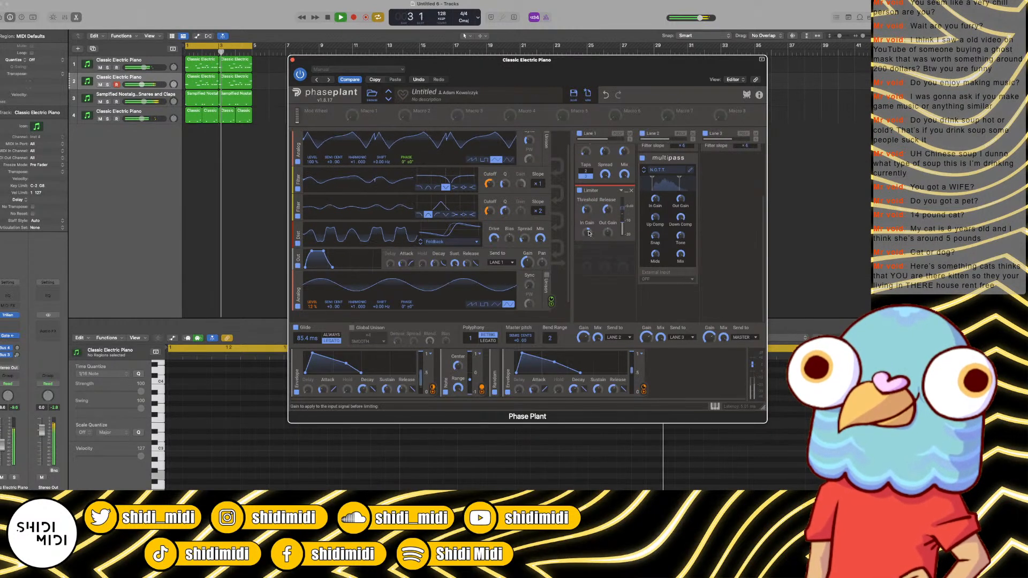
pyautogui.scroll(2, 596, 236)
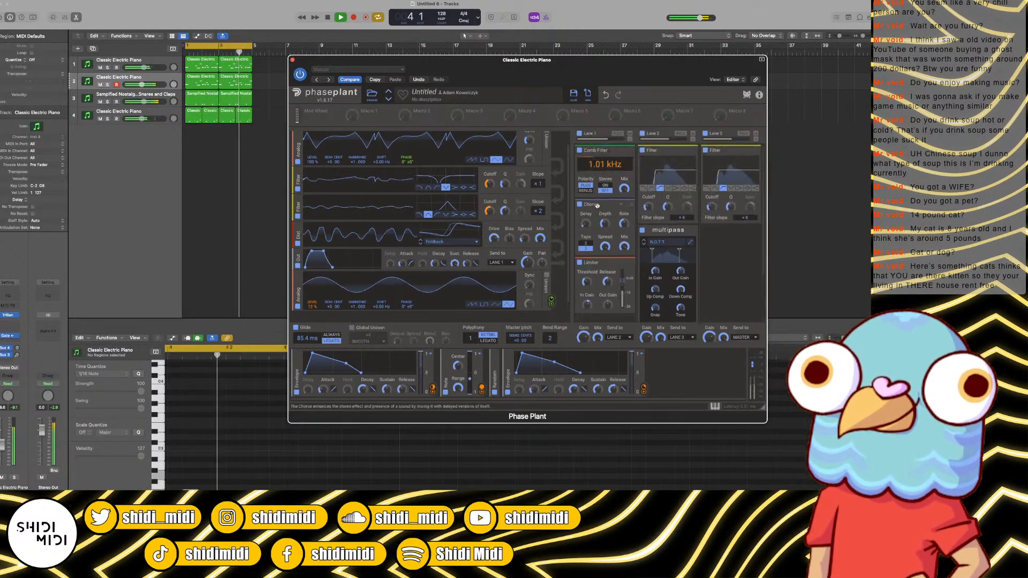
# Step: Duplicate Lane 2's Filter into Lane 1, place it between the Chorus and the Limiter, and audition the loop
pyautogui.press('space')
pyautogui.scroll(-1, 607, 262)
pyautogui.click(611, 281)
pyautogui.click(608, 268)
pyautogui.scroll(4, 645, 181)
pyautogui.moveTo(662, 152); pyautogui.dragTo(612, 284)
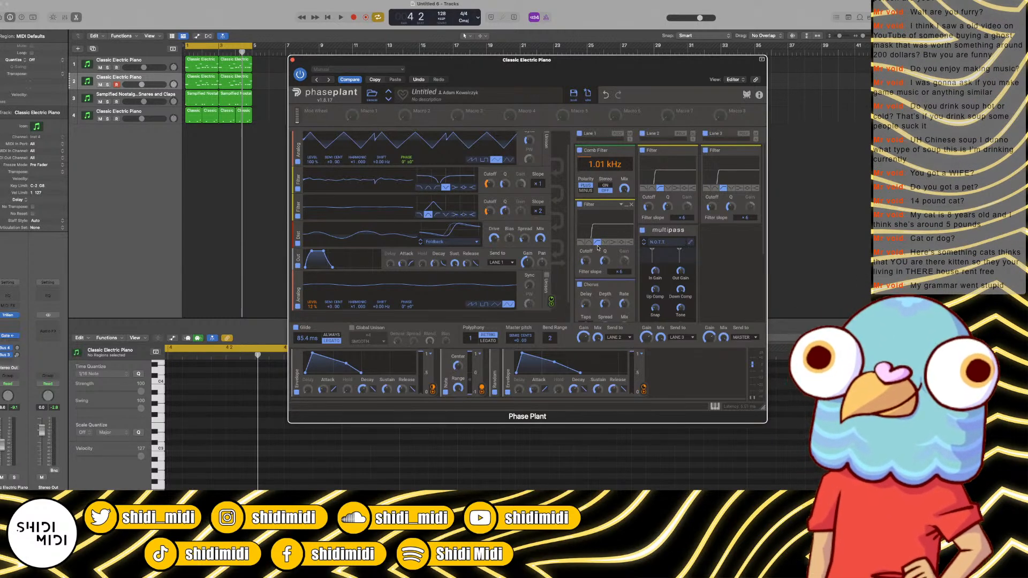
pyautogui.scroll(-2, 599, 246)
pyautogui.moveTo(602, 237); pyautogui.dragTo(603, 172)
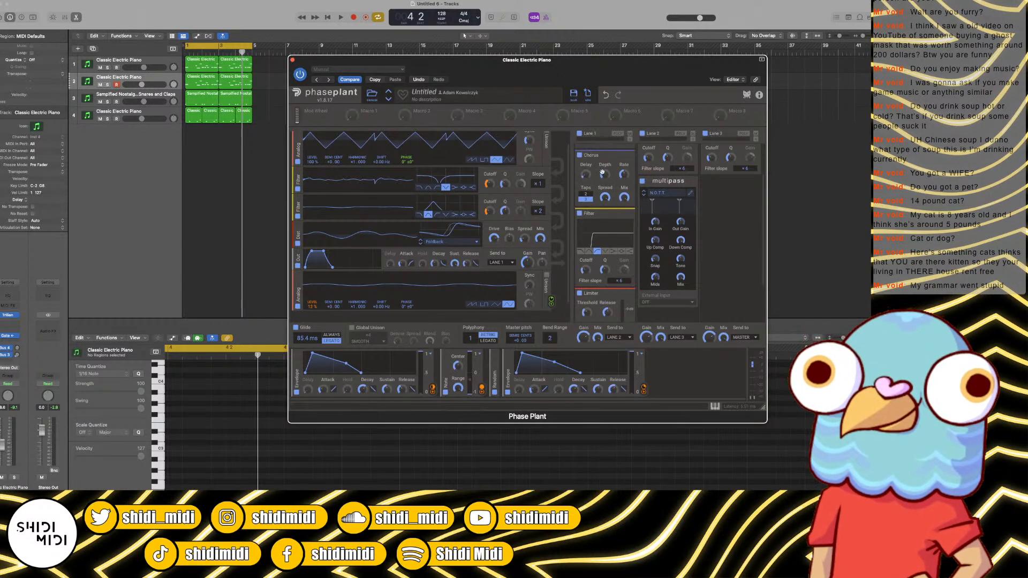
pyautogui.press('space')
pyautogui.scroll(-1, 631, 245)
pyautogui.scroll(-2, 630, 245)
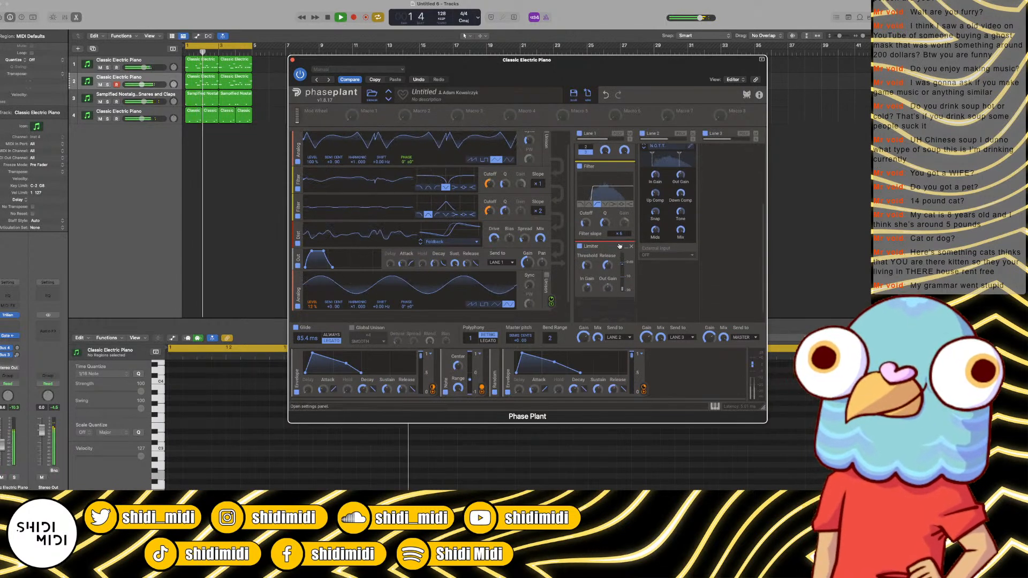
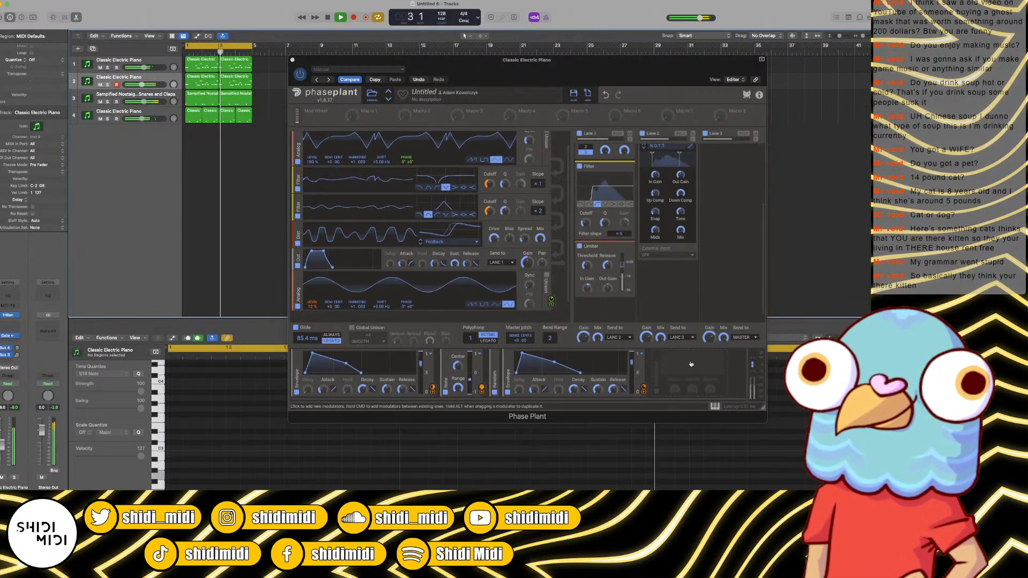
# Step: Try the triangle waveform on the lower Analog oscillator, then return it to sine
pyautogui.scroll(-2, 557, 284)
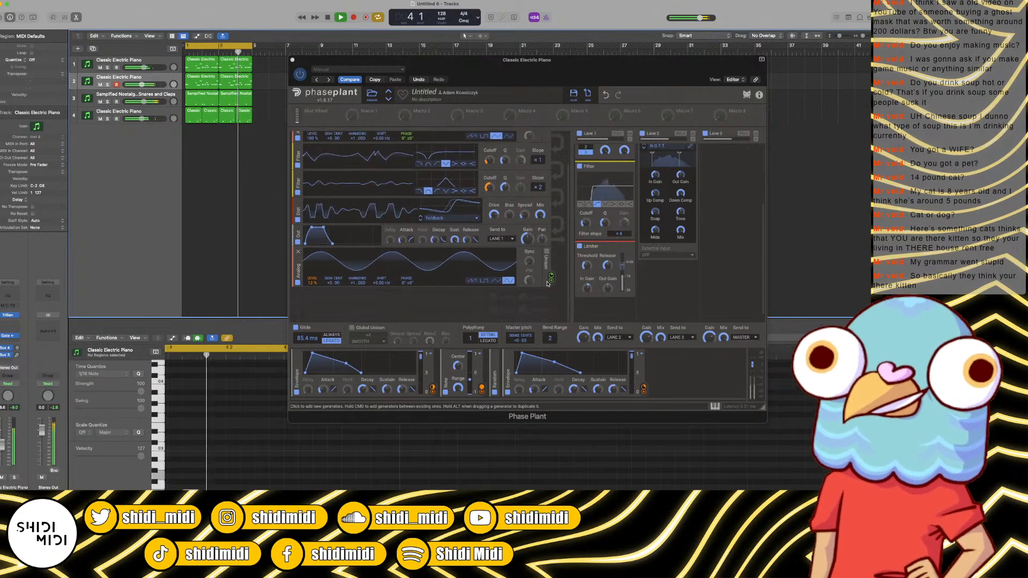
pyautogui.click(500, 283)
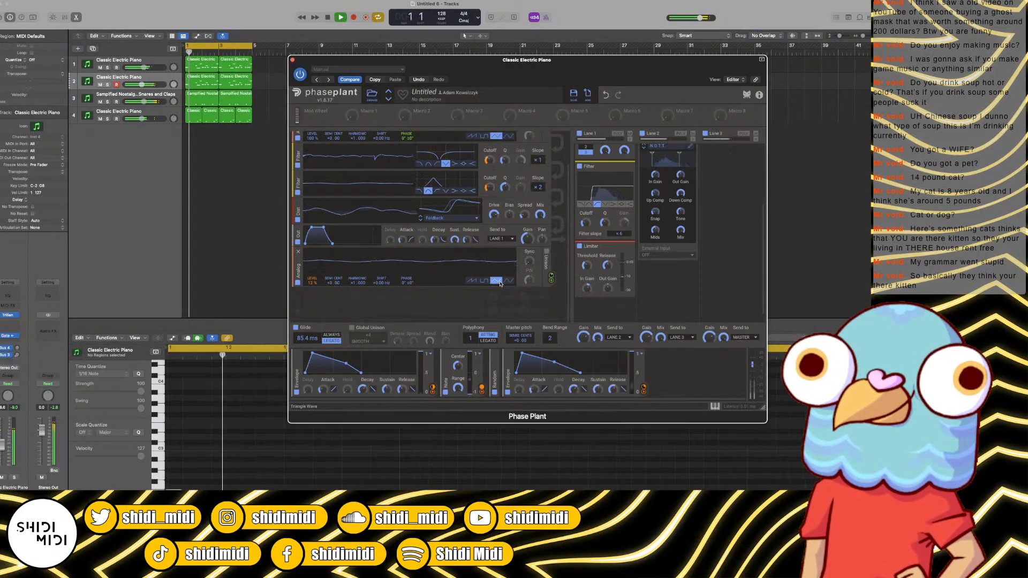
pyautogui.click(508, 281)
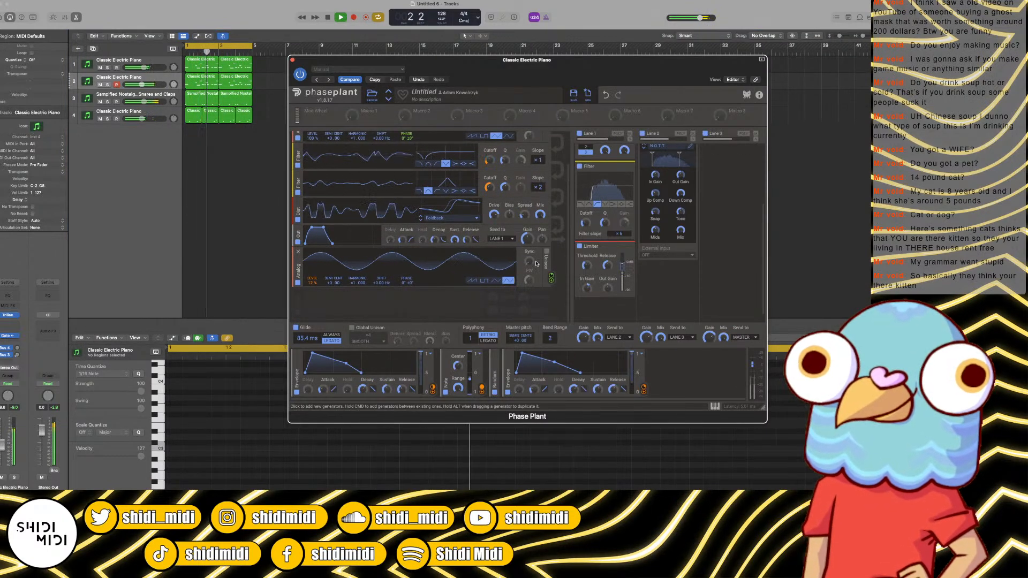
# Step: Open the unison settings of the upper Analog oscillator, set the mode to Synthetic, and close Phase Plant
pyautogui.scroll(3, 508, 280)
pyautogui.click(547, 146)
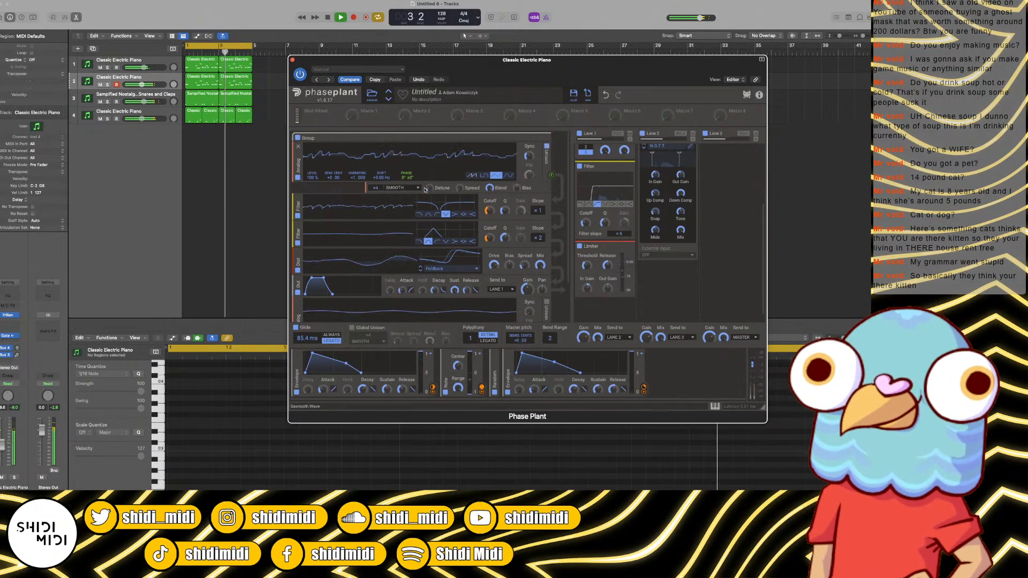
pyautogui.click(407, 187)
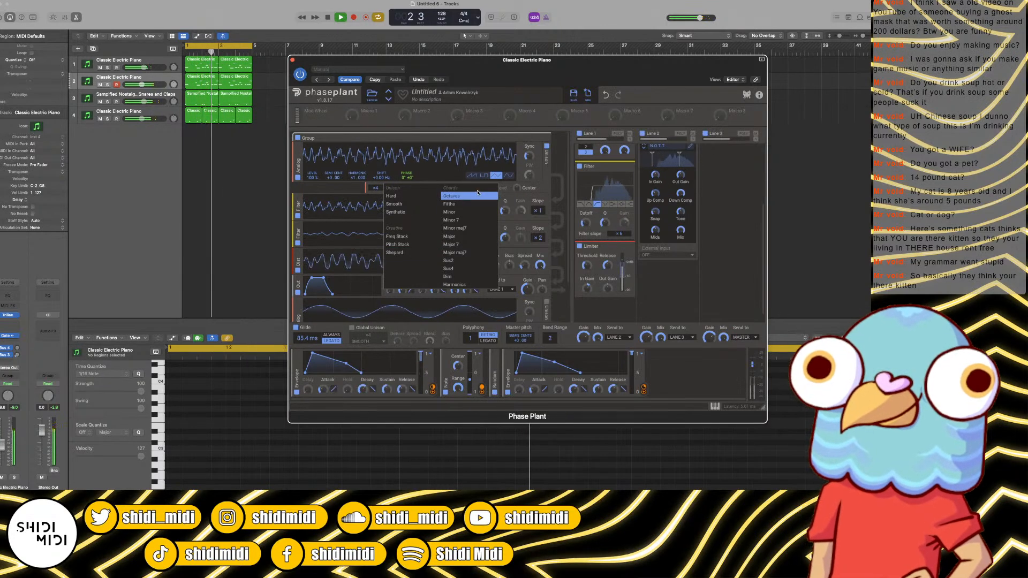
pyautogui.click(402, 213)
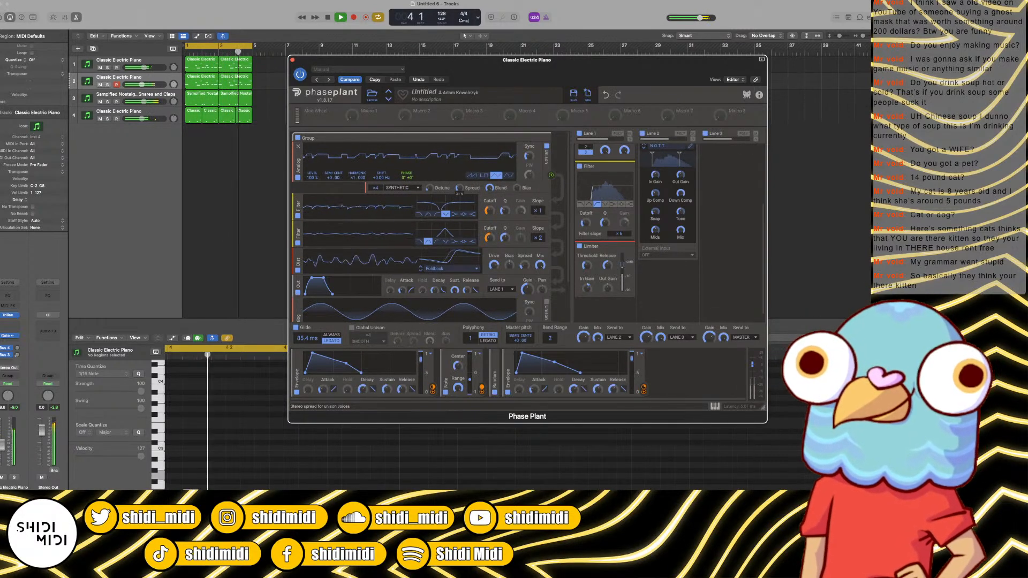
pyautogui.press('space')
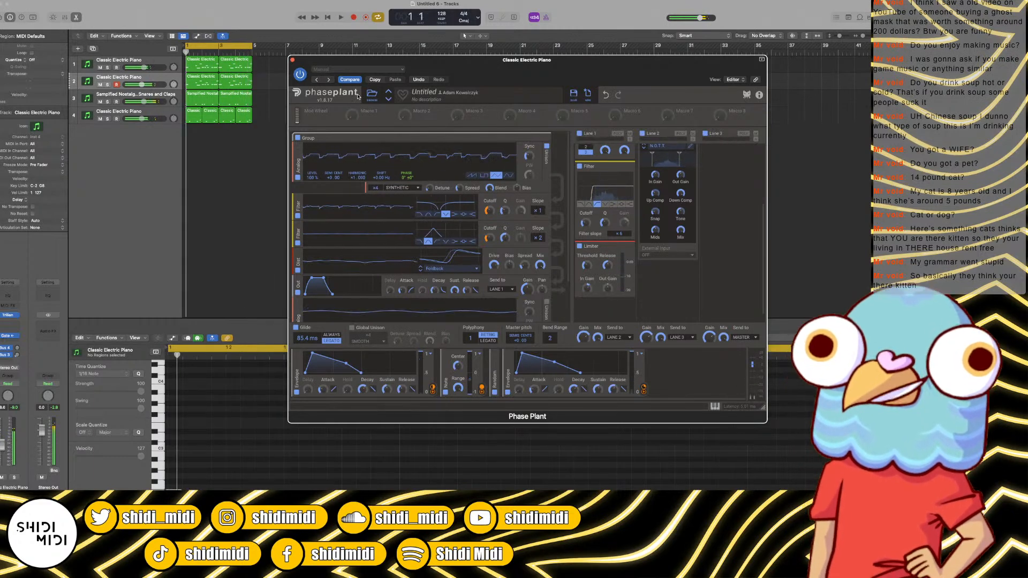
pyautogui.moveTo(290, 61); pyautogui.dragTo(290, 61)
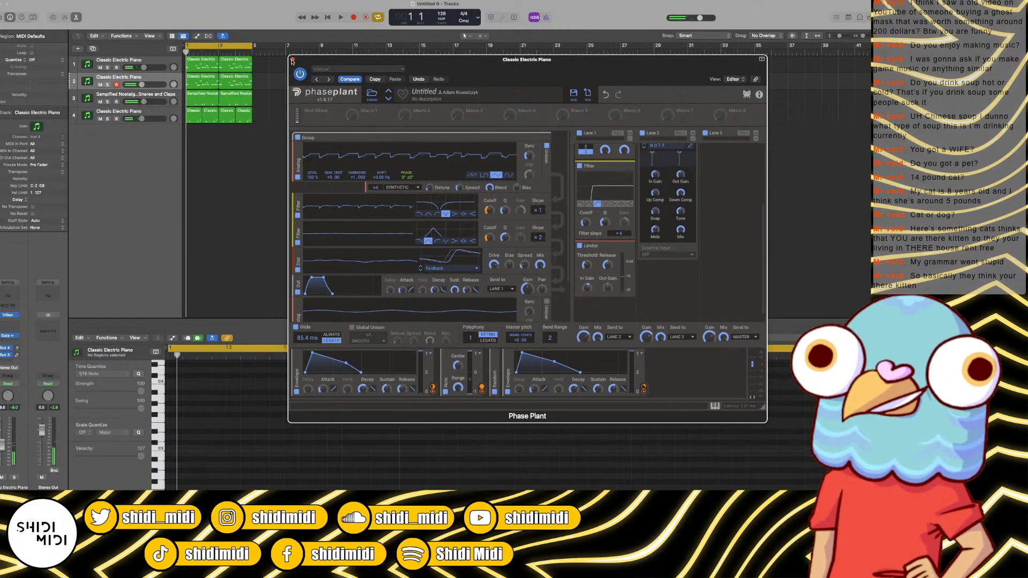
pyautogui.click(292, 60)
# Step: Lower the fourth track's volume to about -10.4 dB while checking the loop
pyautogui.press('space')
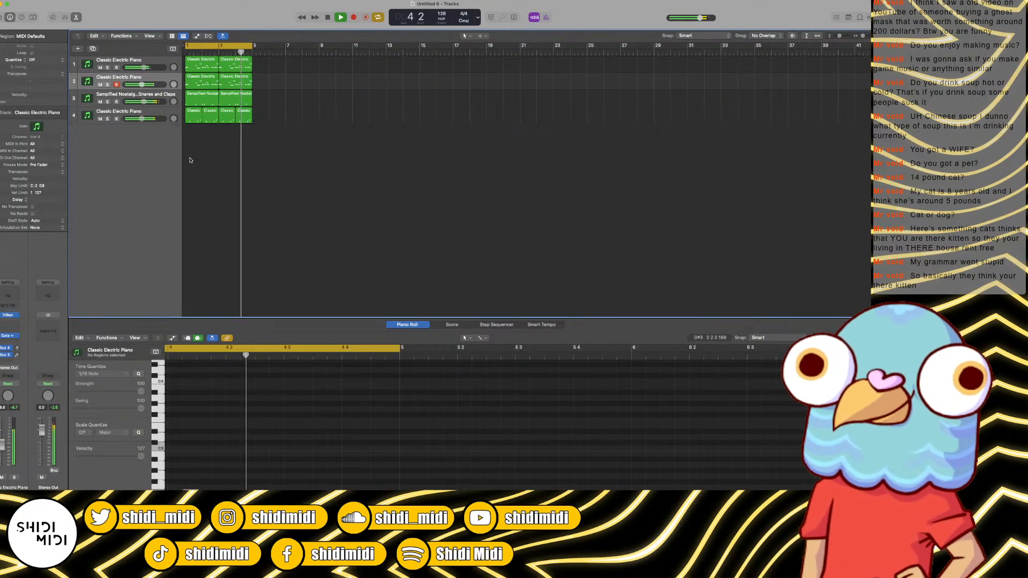
pyautogui.moveTo(142, 119); pyautogui.dragTo(140, 119)
pyautogui.press('space')
pyautogui.press('space')
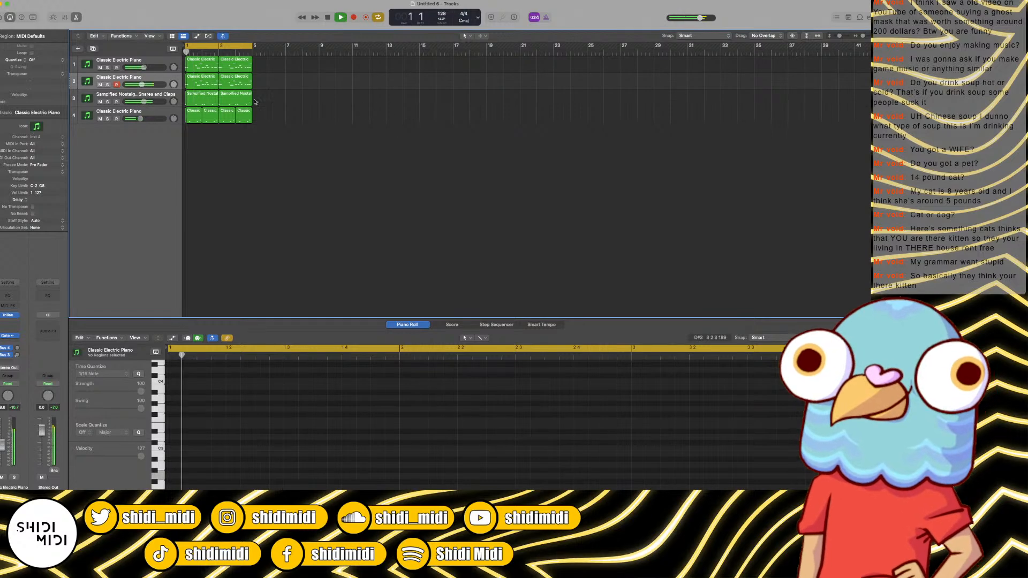
pyautogui.press('space')
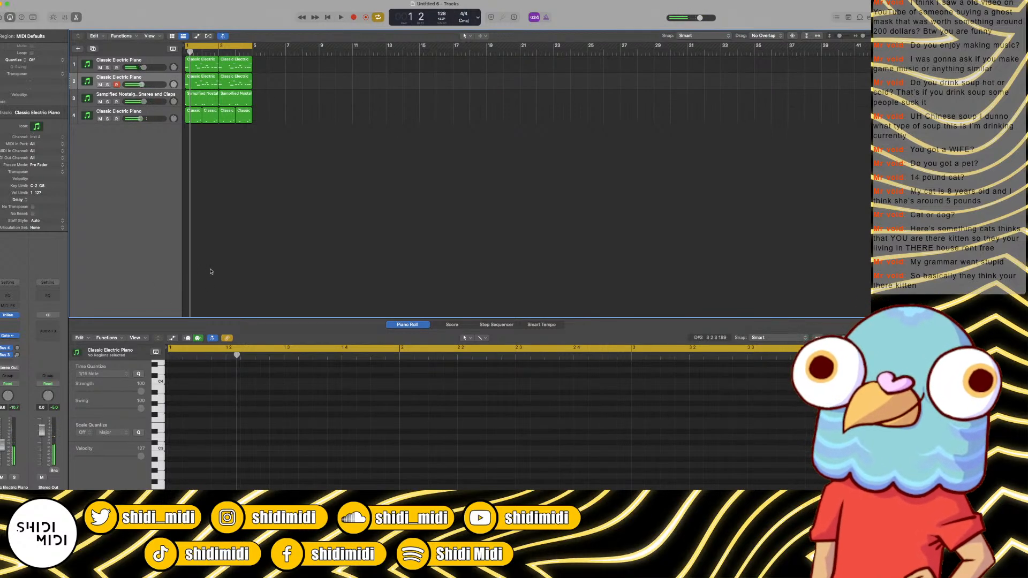
# Step: Copy the Trilian channel's Noise Gate onto the Phase Plant channel and set its Ducking amount to -12 dB
pyautogui.press('x')
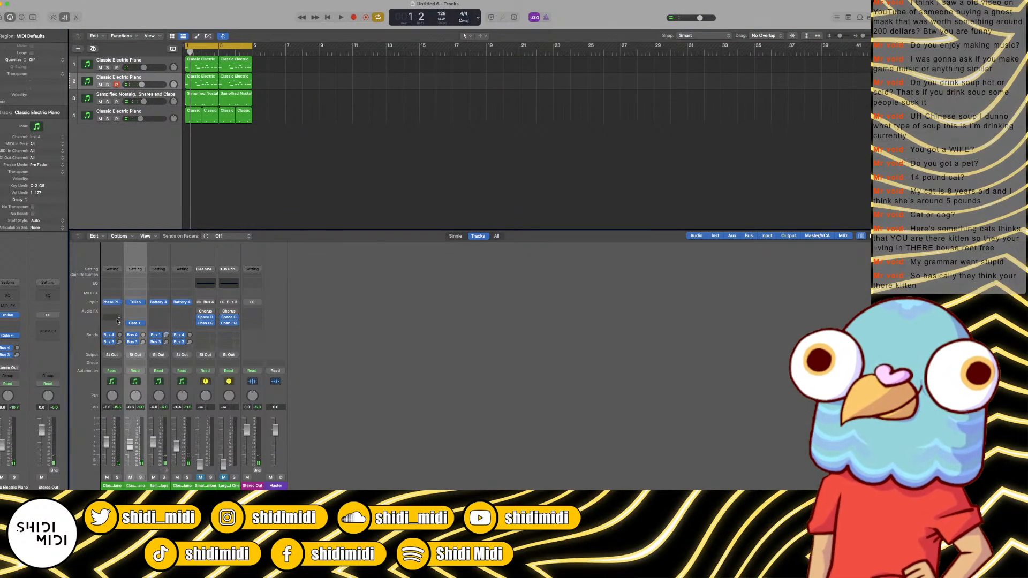
pyautogui.press('space')
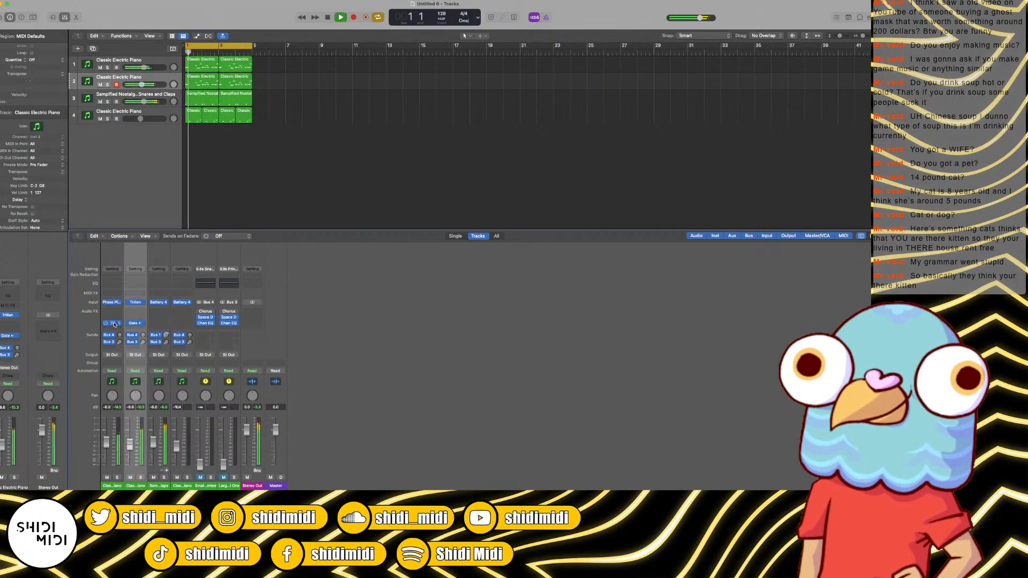
pyautogui.click(113, 323)
pyautogui.moveTo(321, 155); pyautogui.dragTo(321, 136)
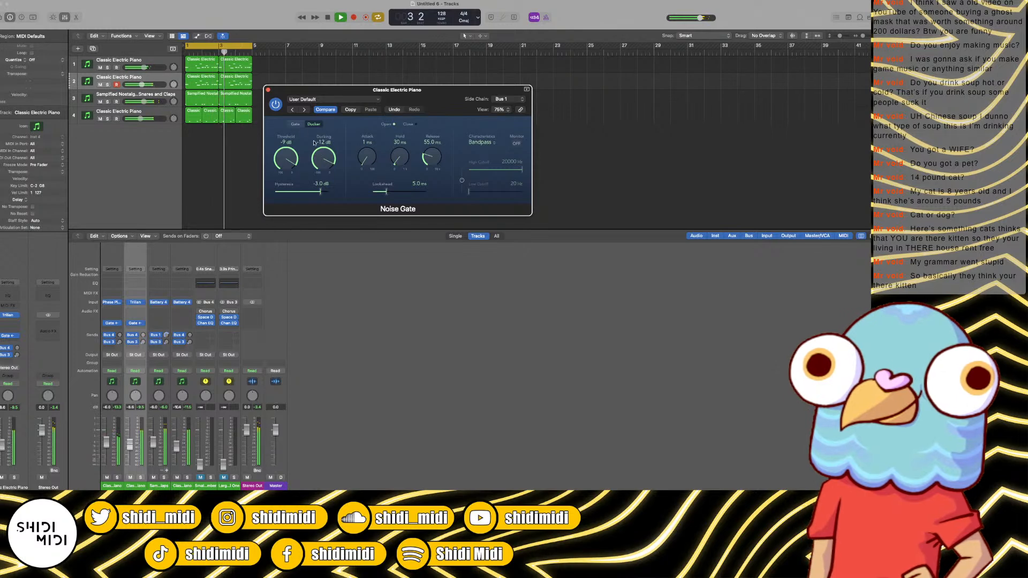
pyautogui.click(268, 89)
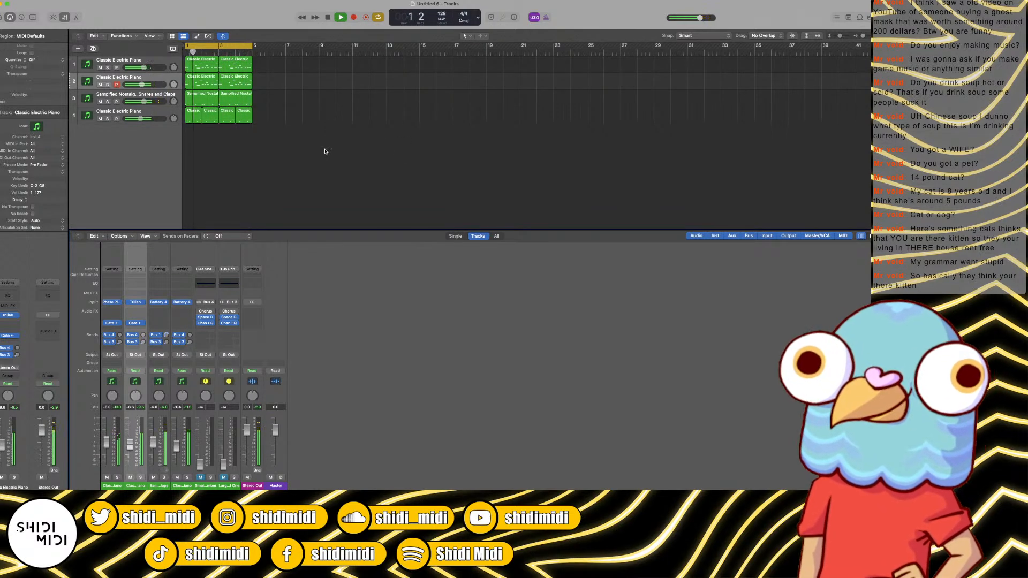
pyautogui.press('x')
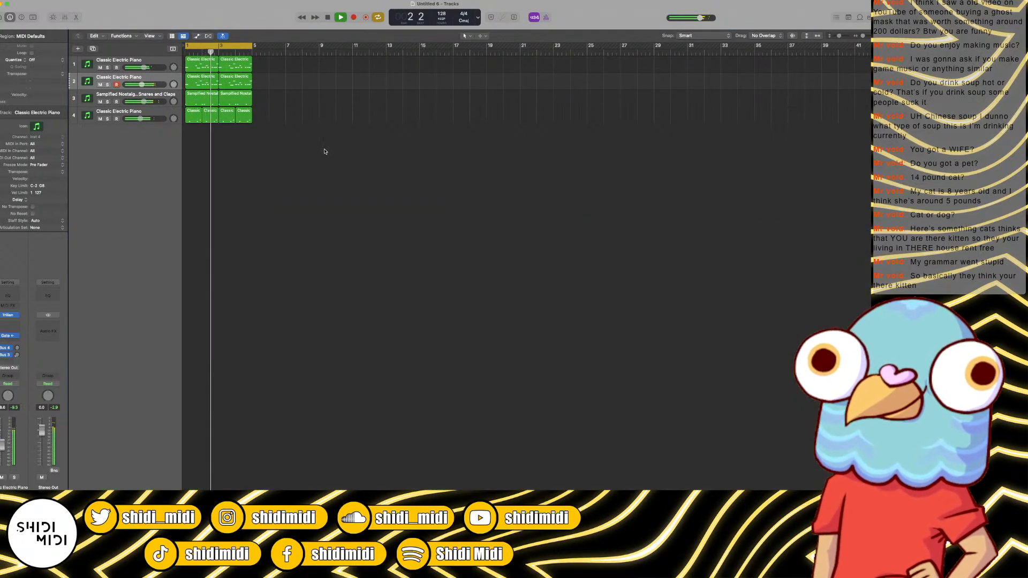
pyautogui.press('space')
# Step: Inspect the first two cells of the fourth track's Battery 4 kit and listen to them in the loop
pyautogui.click(126, 119)
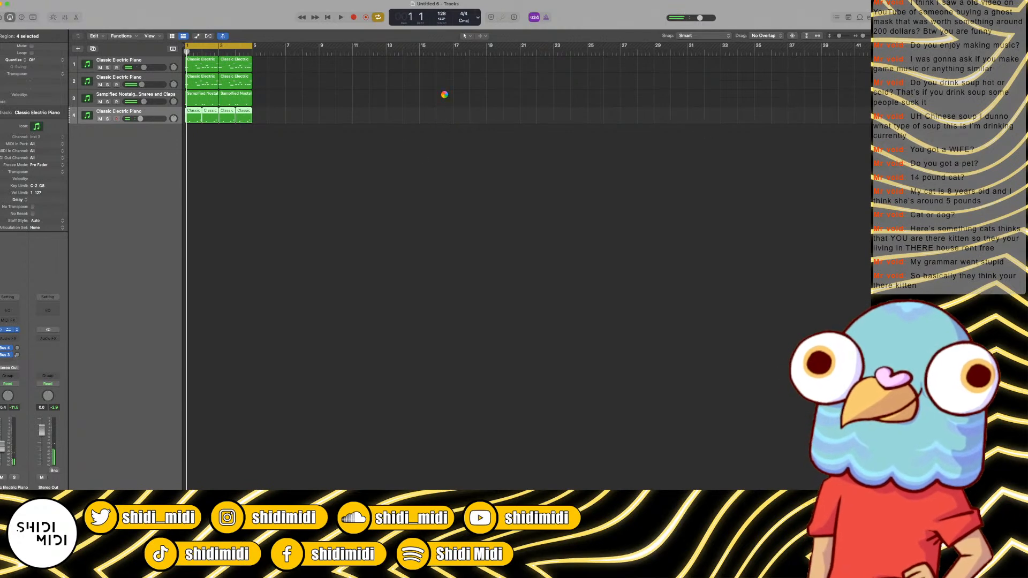
pyautogui.moveTo(416, 144)
pyautogui.mouseDown()
pyautogui.moveTo(440, 145)
pyautogui.moveTo(393, 145)
pyautogui.moveTo(414, 143)
pyautogui.mouseUp()
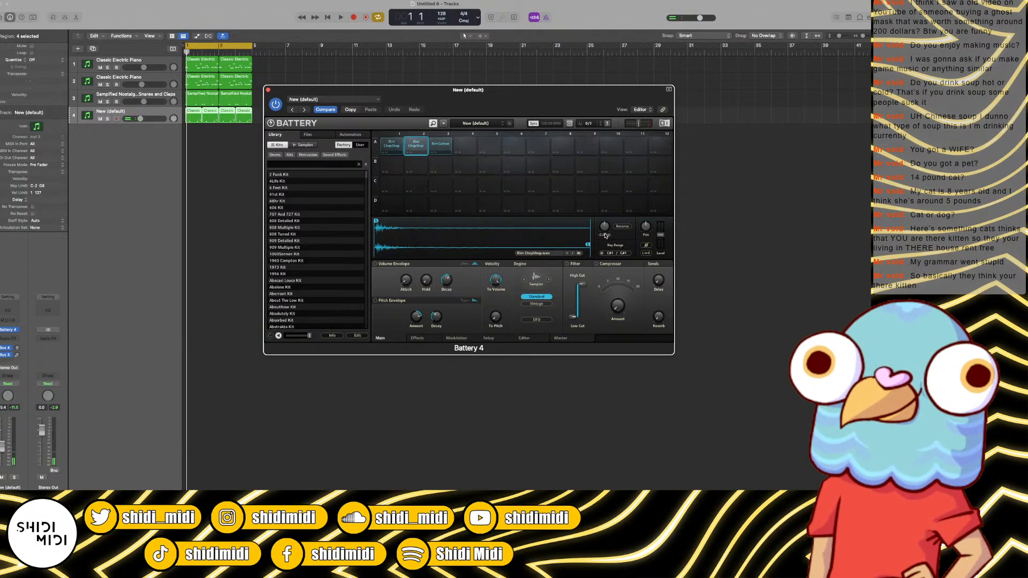
pyautogui.click(394, 146)
pyautogui.click(414, 145)
pyautogui.press('space')
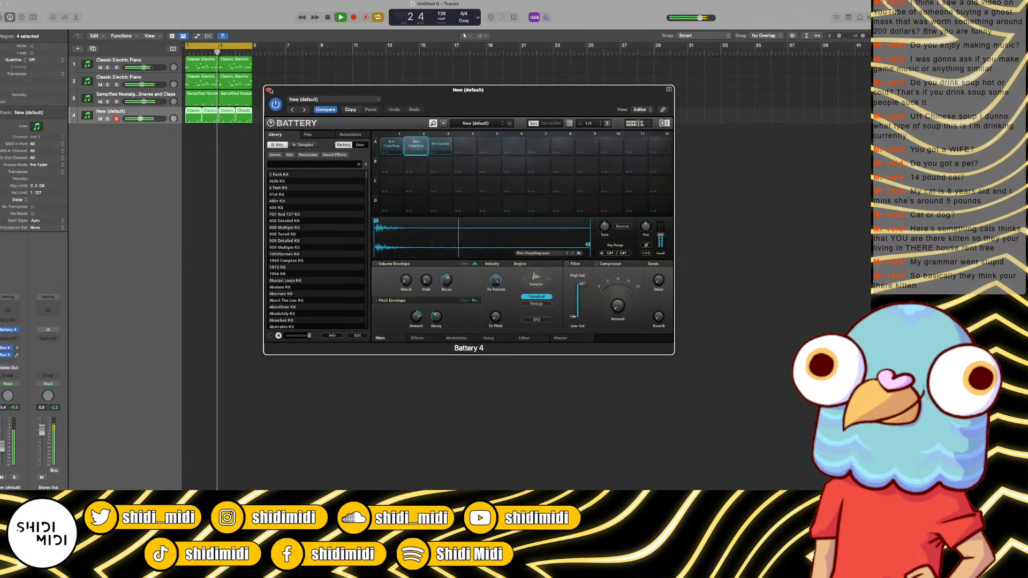
pyautogui.click(268, 90)
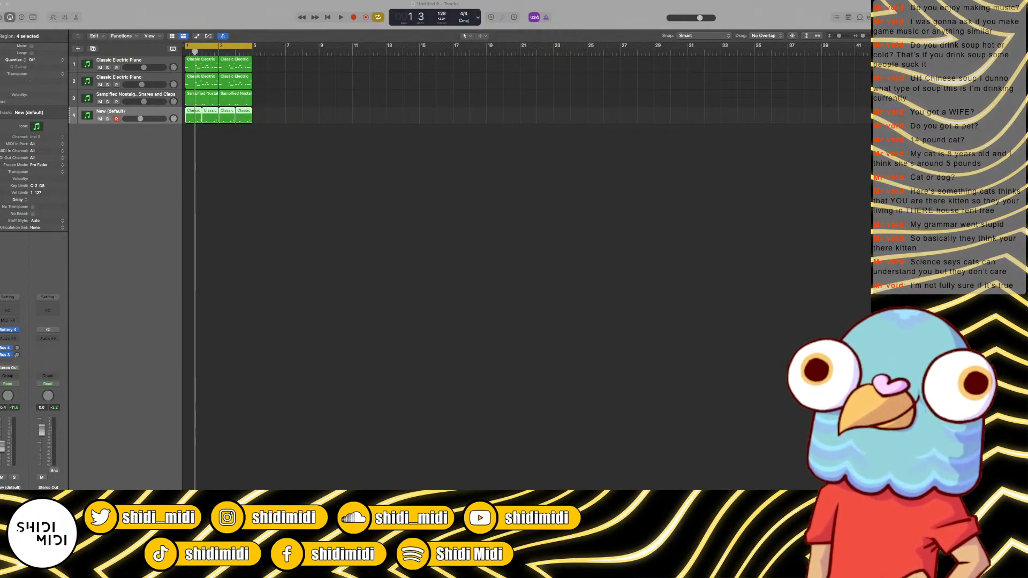
pyautogui.hscroll(1, 688, 223)
pyautogui.hscroll(-1, 483, 201)
pyautogui.click(160, 109)
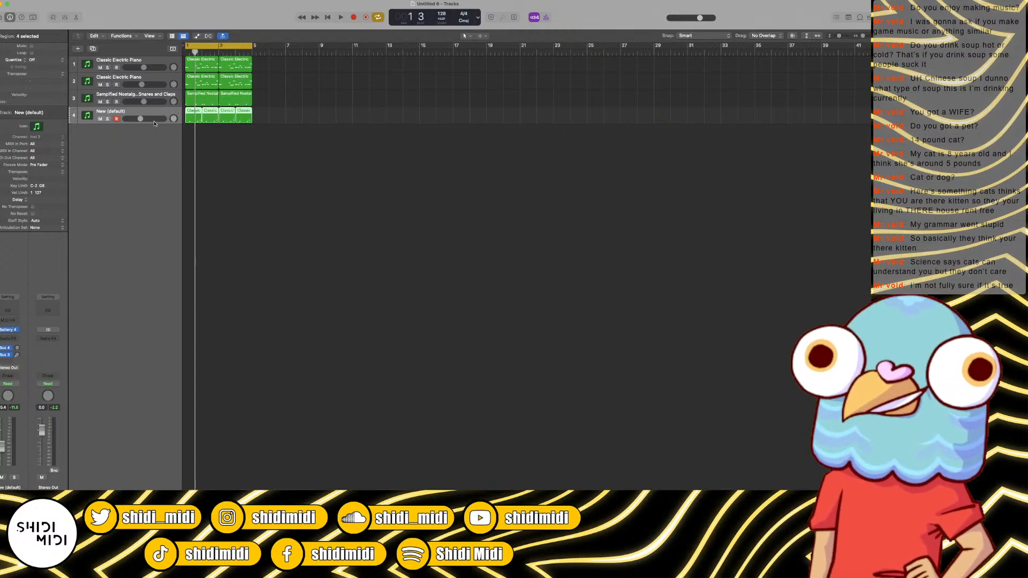
pyautogui.click(151, 78)
pyautogui.press('space')
pyautogui.press('space')
# Step: Add a new Classic Electric Piano software instrument track below the Battery 4 track
pyautogui.click(143, 113)
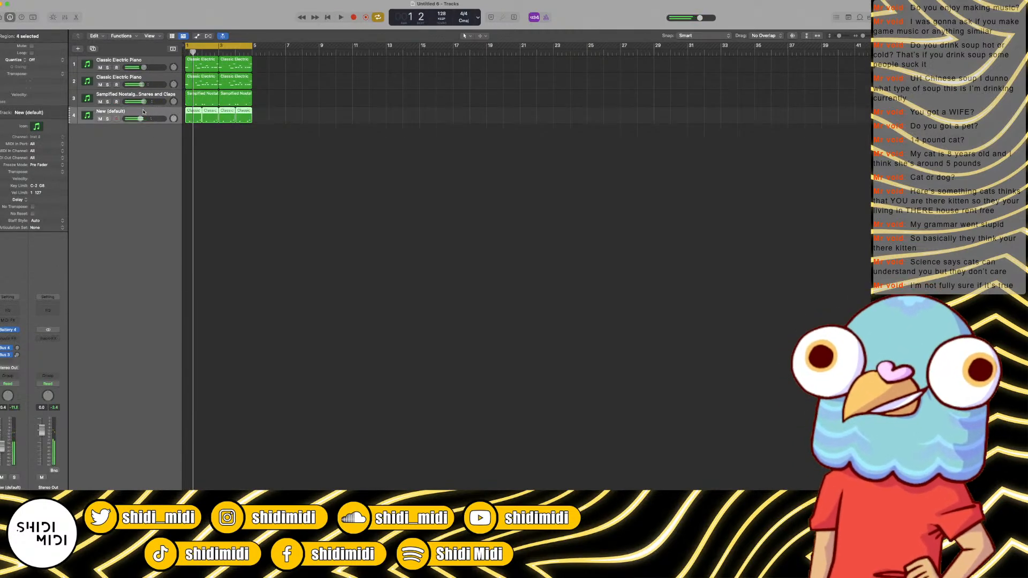
pyautogui.press('alt+super+s')
pyautogui.click(198, 68)
pyautogui.press('space')
pyautogui.press('space')
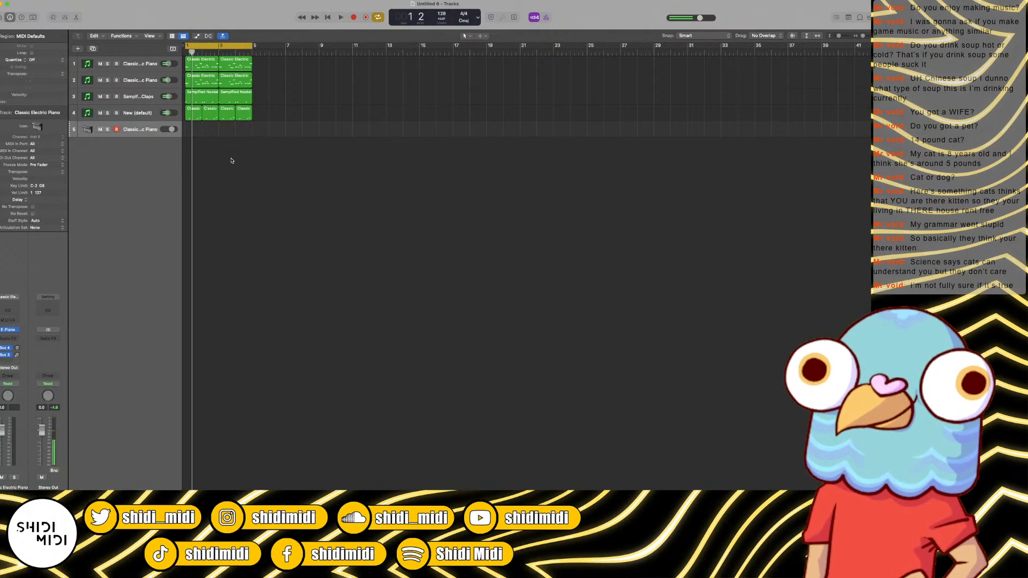
# Step: Start a MIDI region at bar 1 of the new electric piano track with a G3 note in the Piano Roll
pyautogui.press('super+4')
pyautogui.scroll(5, 350, 254)
pyautogui.click(353, 242)
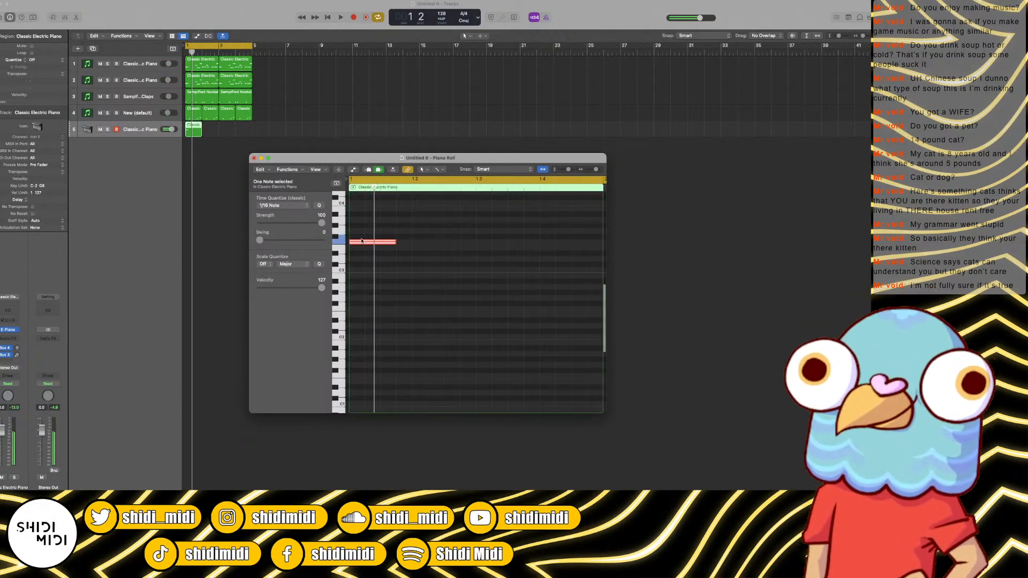
pyautogui.moveTo(362, 242); pyautogui.dragTo(362, 232)
pyautogui.scroll(2, 356, 246)
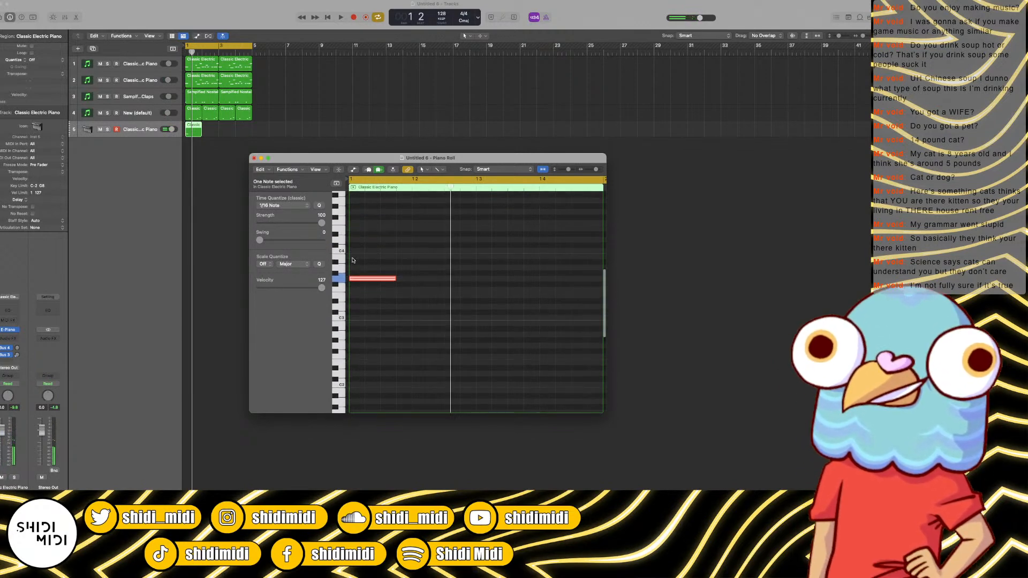
# Step: Stack A3, B-flat 3 and D4 above the G3 note to form a Gm(add9) chord and audition it
pyautogui.click(354, 256)
pyautogui.moveTo(355, 257); pyautogui.dragTo(356, 263)
pyautogui.moveTo(370, 320); pyautogui.dragTo(370, 264)
pyautogui.click(355, 235)
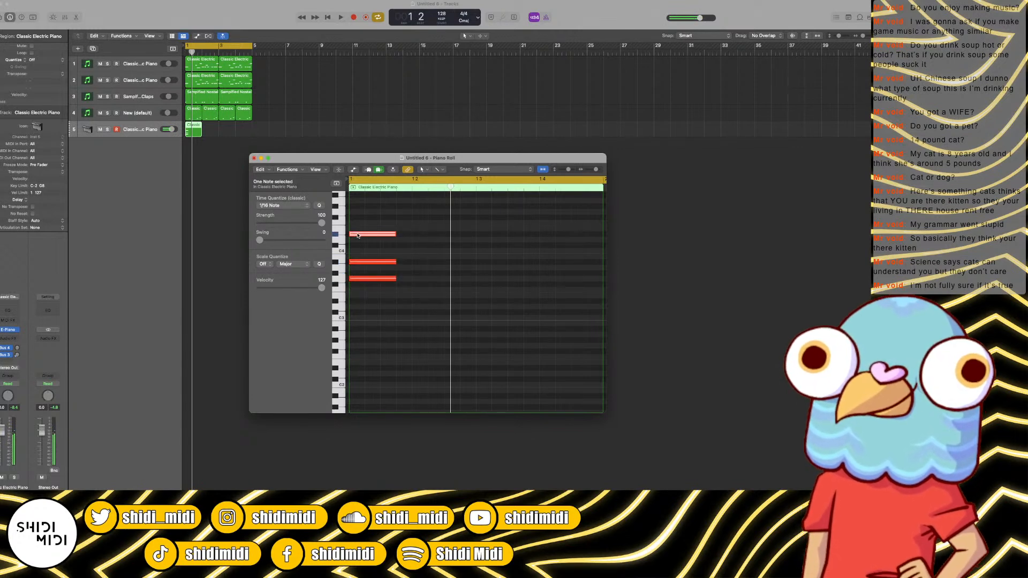
pyautogui.scroll(1, 354, 252)
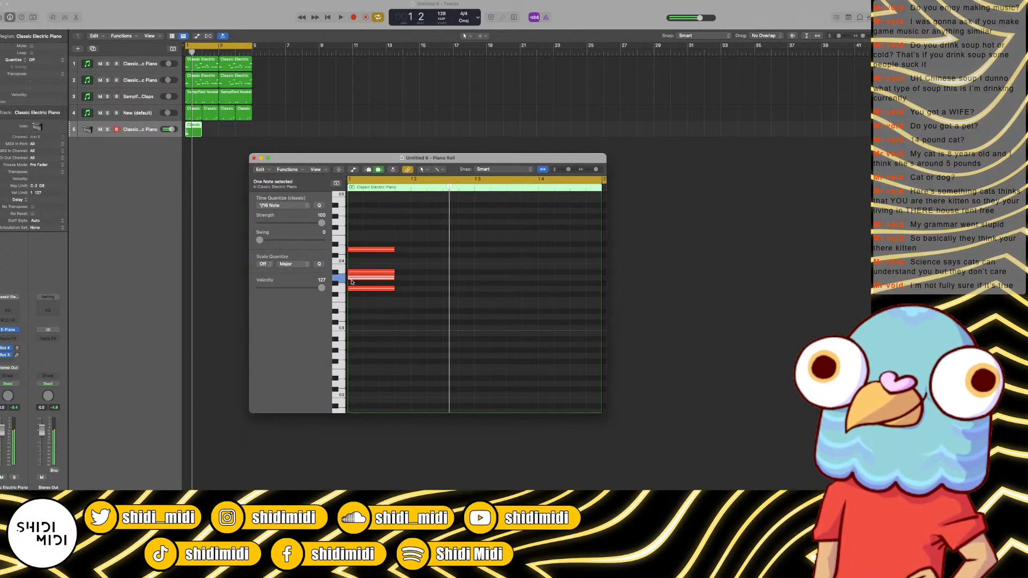
pyautogui.press('space')
pyautogui.click(362, 280)
pyautogui.press('space')
# Step: Set the velocity of all four chord notes to 55
pyautogui.moveTo(400, 236); pyautogui.dragTo(286, 290)
pyautogui.press('space')
pyautogui.press('space')
pyautogui.click(461, 287)
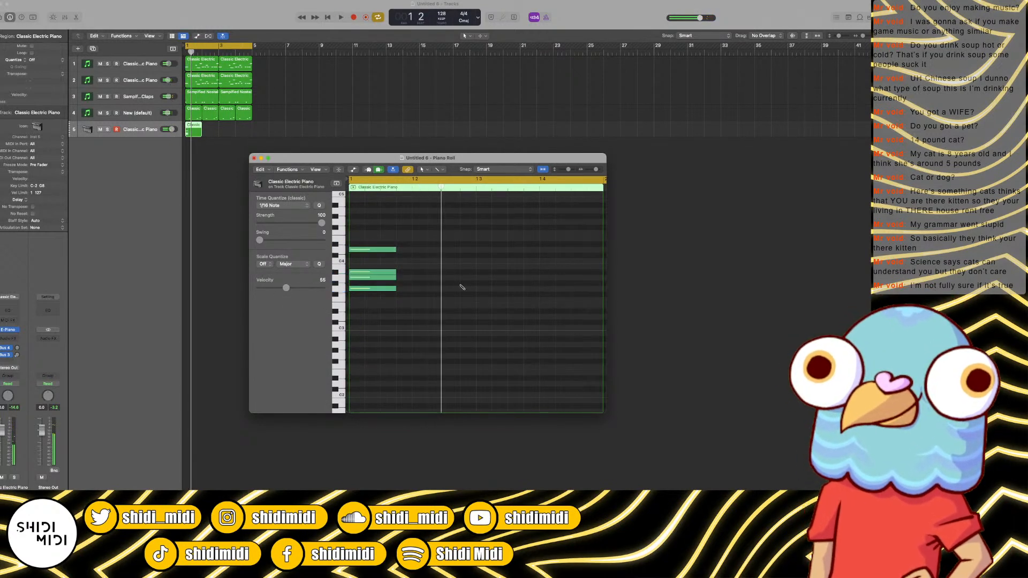
# Step: Repeat the four-note chord at the start of bar 2, extending the region to two bars, and play it back
pyautogui.scroll(-3, 461, 287)
pyautogui.press('space')
pyautogui.scroll(-1, 409, 277)
pyautogui.moveTo(352, 238); pyautogui.dragTo(368, 295)
pyautogui.scroll(-1, 368, 283)
pyautogui.press('space')
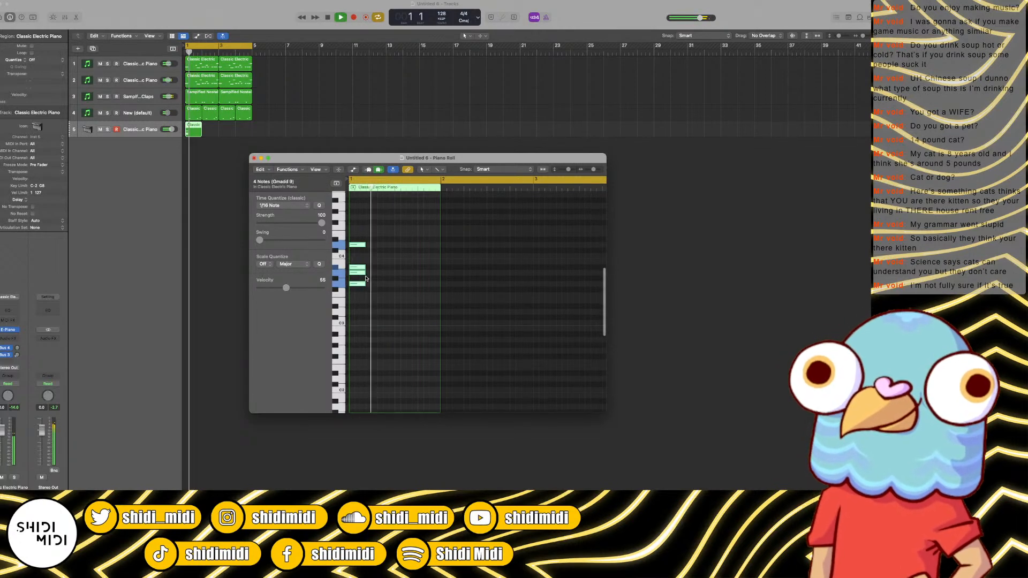
pyautogui.press('space')
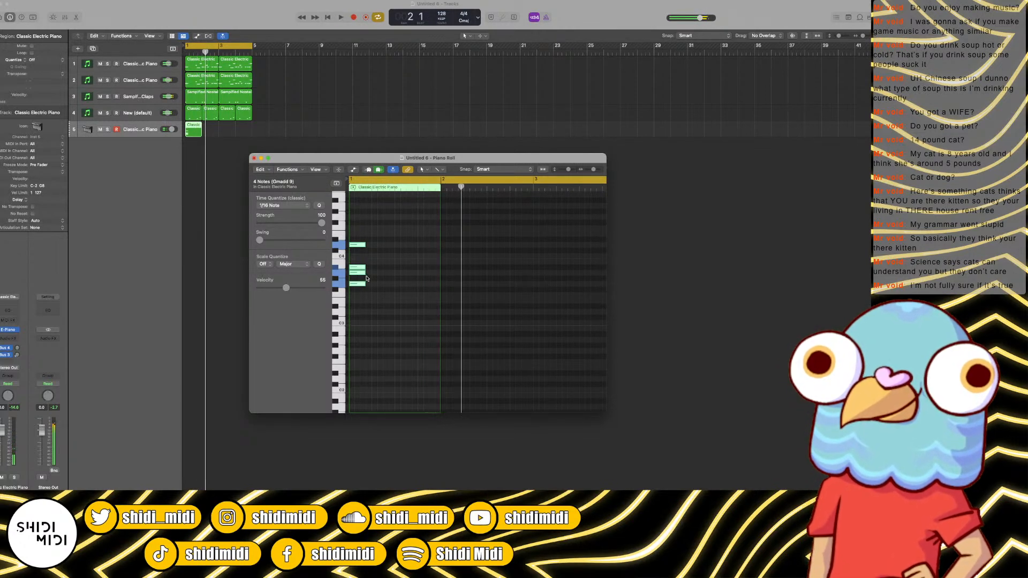
pyautogui.click(443, 284)
pyautogui.click(447, 267)
pyautogui.press('space')
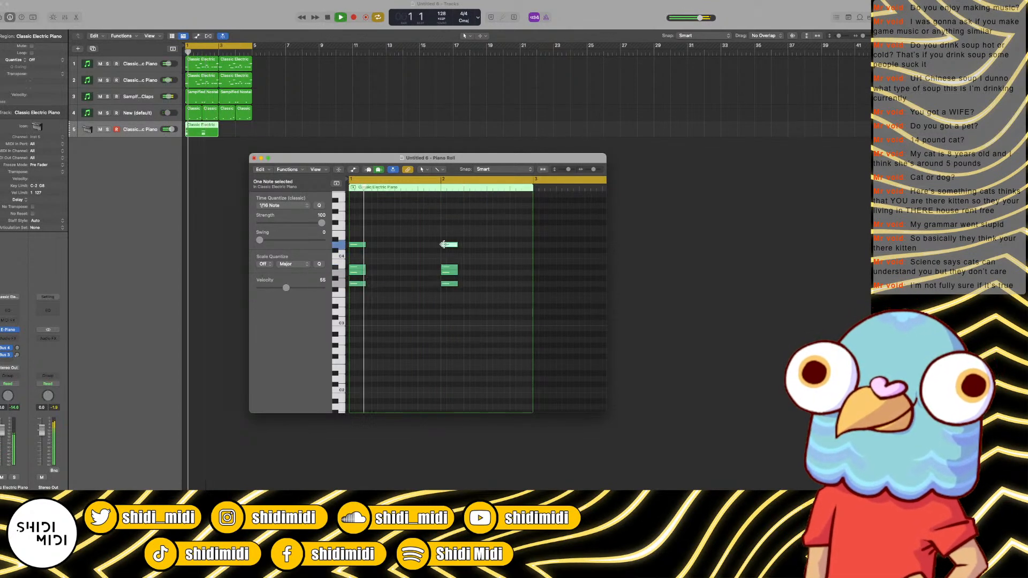
# Step: Try the second Gm(add9) chord at earlier positions before bar 2, shorten its notes, and play back each placement
pyautogui.press('space')
pyautogui.moveTo(452, 234); pyautogui.dragTo(441, 285)
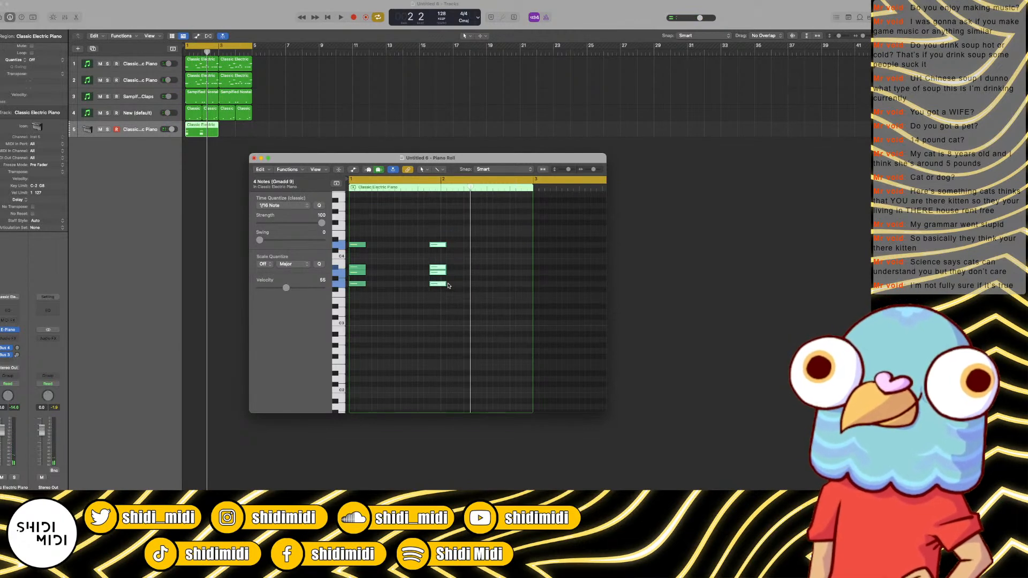
pyautogui.press('space')
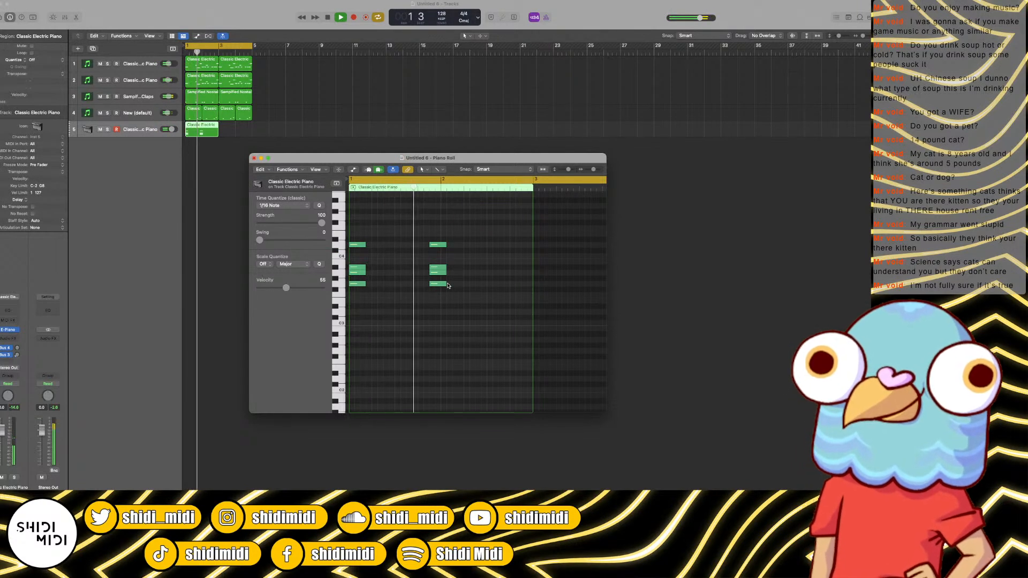
pyautogui.press('space')
pyautogui.moveTo(448, 285); pyautogui.dragTo(416, 247)
pyautogui.press('space')
pyautogui.press('space')
pyautogui.press('space')
pyautogui.press('space')
pyautogui.moveTo(424, 244); pyautogui.dragTo(410, 243)
pyautogui.press('space')
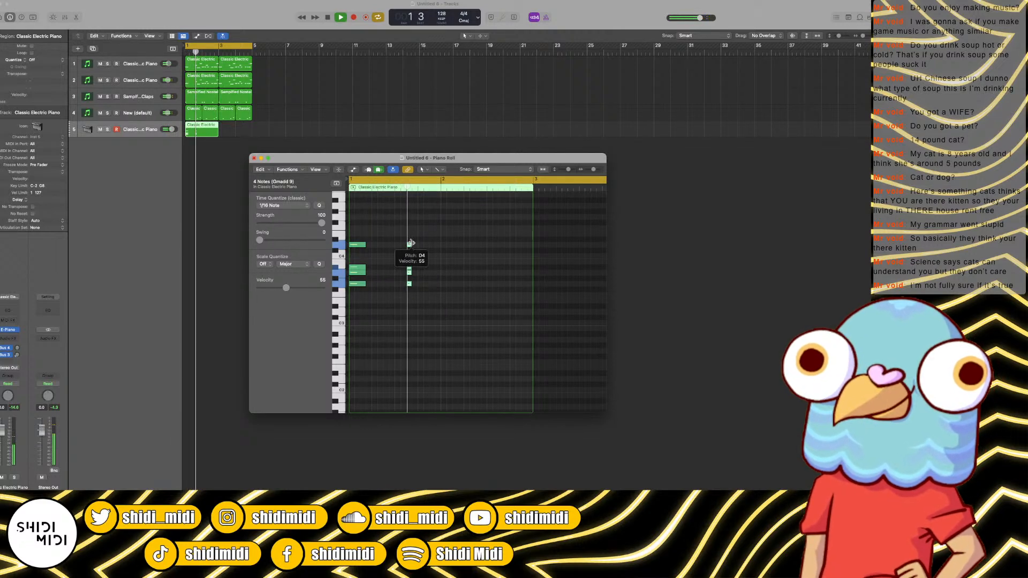
pyautogui.press('space')
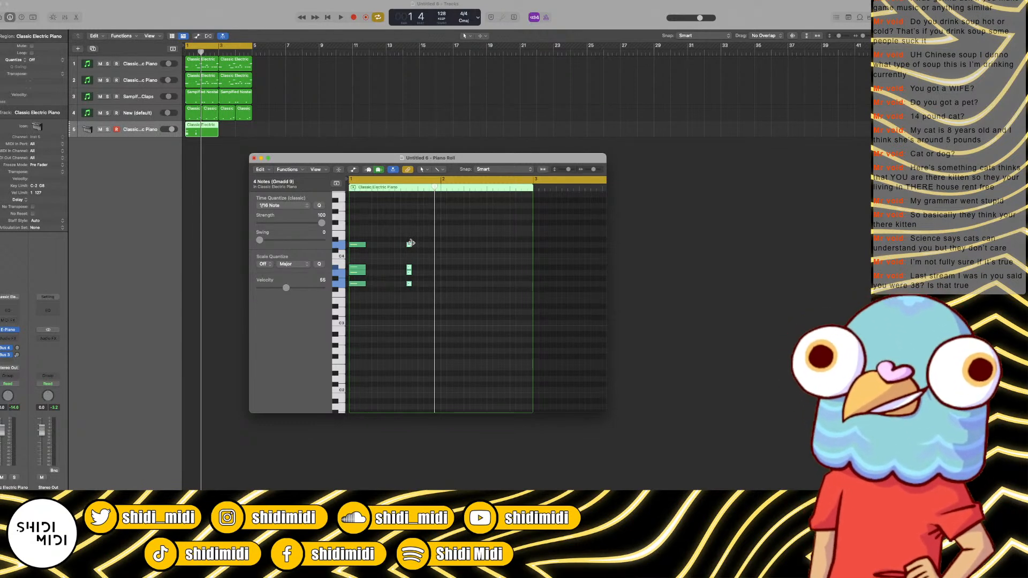
# Step: Delete the shortened second chord and the extra trial notes beside it, keeping only the chord at bar 1
pyautogui.hscroll(1, 415, 248)
pyautogui.moveTo(418, 232); pyautogui.dragTo(417, 287)
pyautogui.scroll(1, 408, 288)
pyautogui.press('space')
pyautogui.click(426, 272)
pyautogui.press('space')
pyautogui.keyDown('super'); pyautogui.click(420, 299); pyautogui.keyUp('super')
pyautogui.moveTo(426, 224); pyautogui.dragTo(404, 301)
pyautogui.press('Delete')
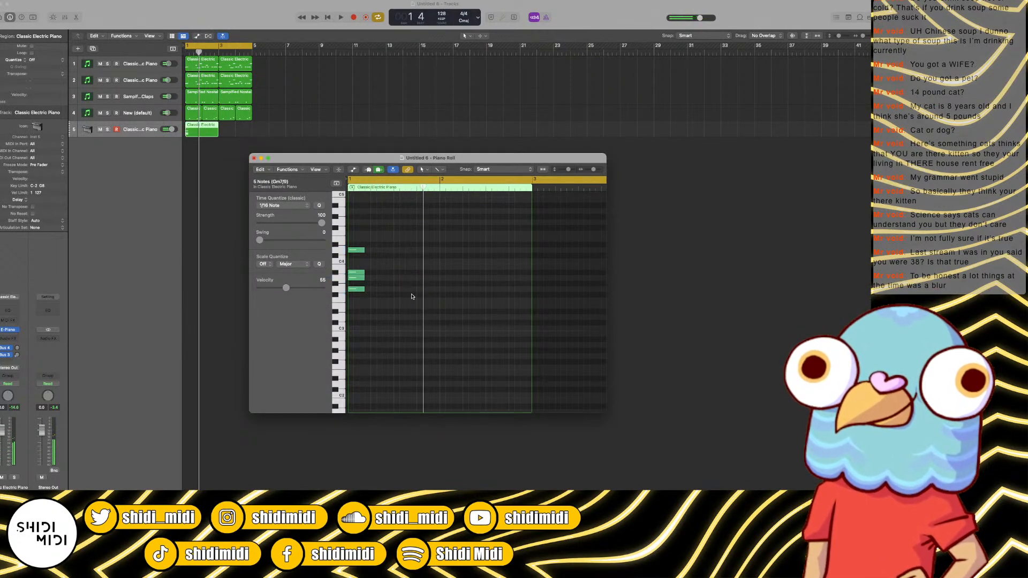
# Step: Build an Fmaj7 chord from F3, A3, C4 and E4 at the start of bar 2, matching the first chord's note length, and audition it
pyautogui.press('space')
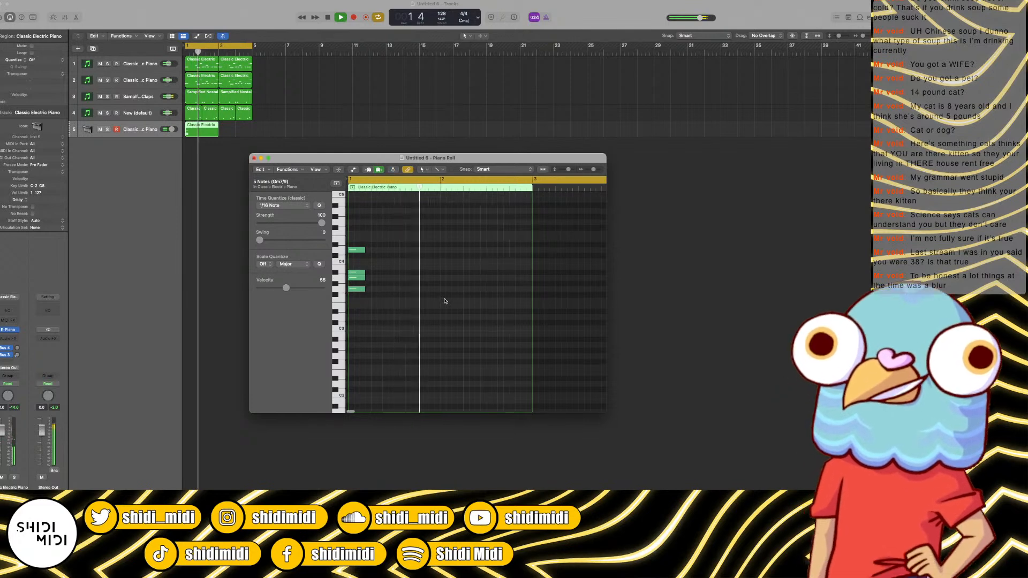
pyautogui.press('space')
pyautogui.moveTo(446, 306); pyautogui.dragTo(445, 242)
pyautogui.press('space')
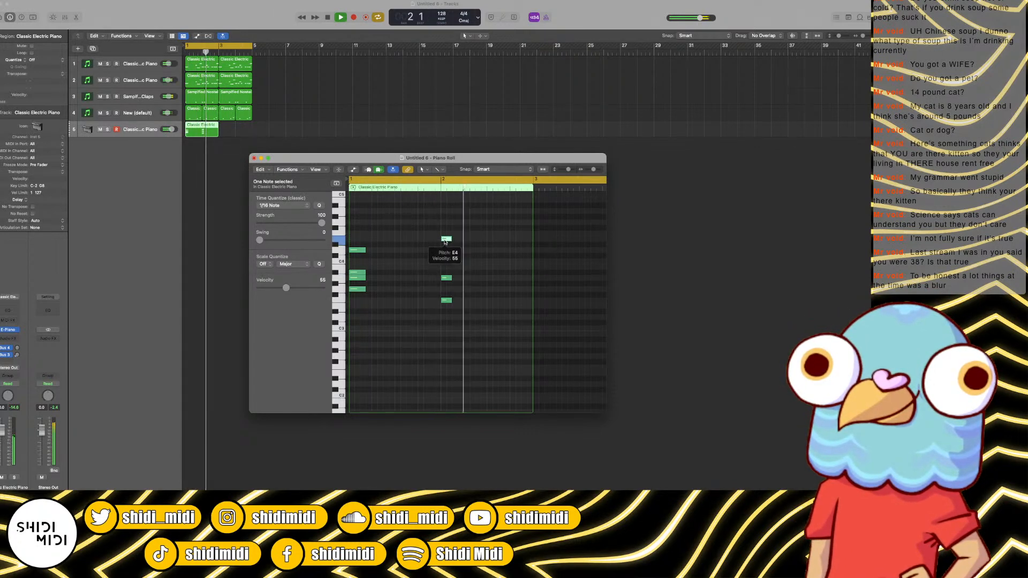
pyautogui.moveTo(438, 212); pyautogui.dragTo(457, 302)
pyautogui.press('Return')
pyautogui.press('space')
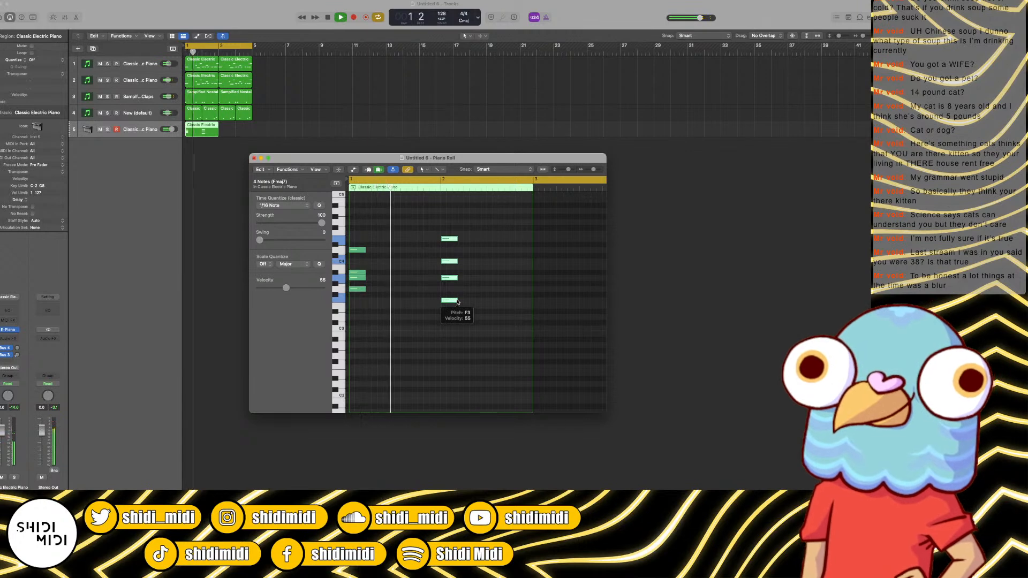
pyautogui.press('Return')
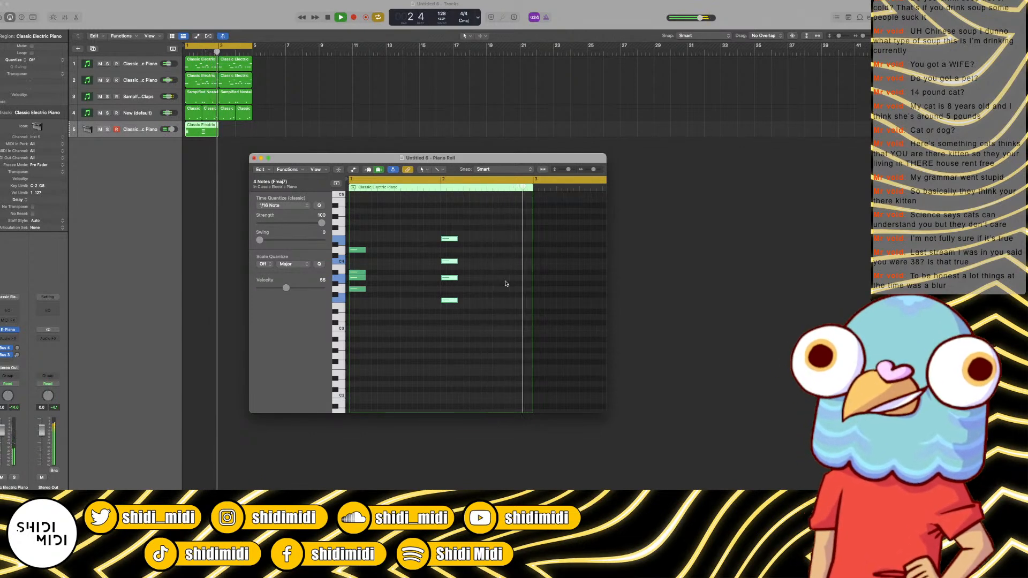
# Step: Duplicate the bar 1 and bar 2 chords into bars 3 and 4 and play back the result
pyautogui.press('space')
pyautogui.moveTo(456, 221); pyautogui.dragTo(351, 324)
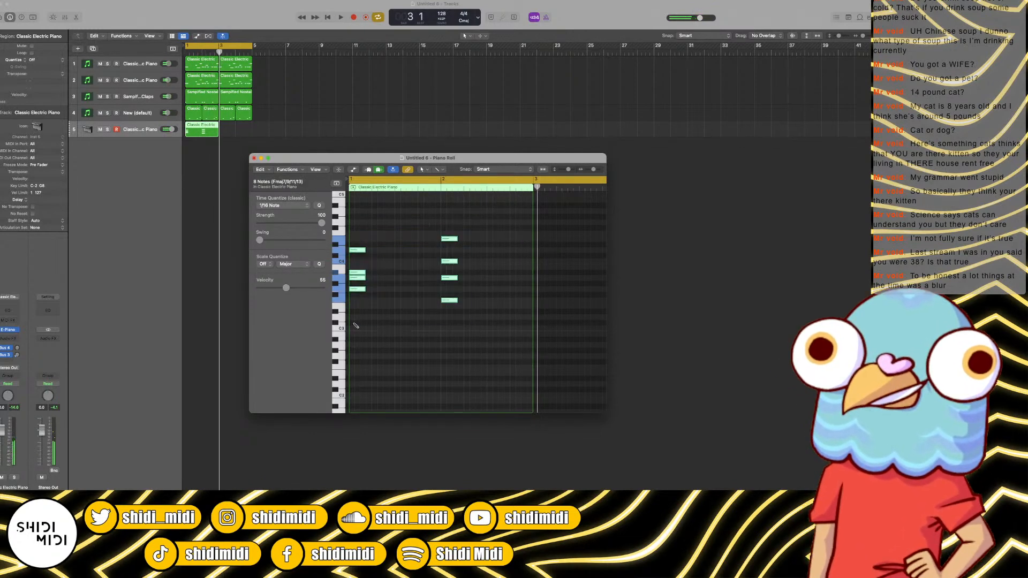
pyautogui.press('super+c')
pyautogui.press('super+v')
pyautogui.press('space')
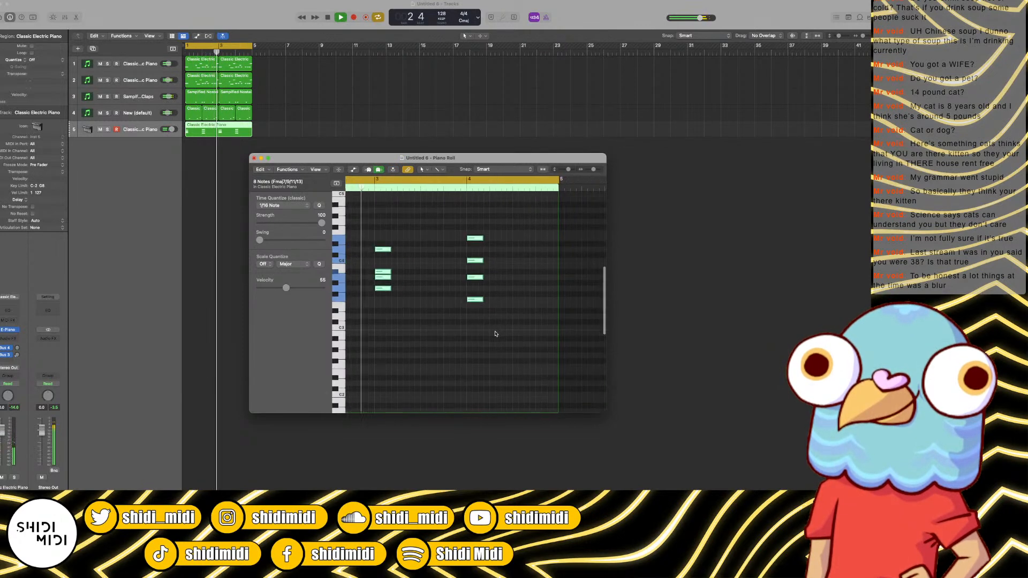
# Step: Transpose the four-note chord at bar 4 down three semitones to a D3 root and listen to it
pyautogui.press('space')
pyautogui.moveTo(481, 317); pyautogui.dragTo(476, 224)
pyautogui.moveTo(476, 304); pyautogui.dragTo(475, 320)
pyautogui.press('space')
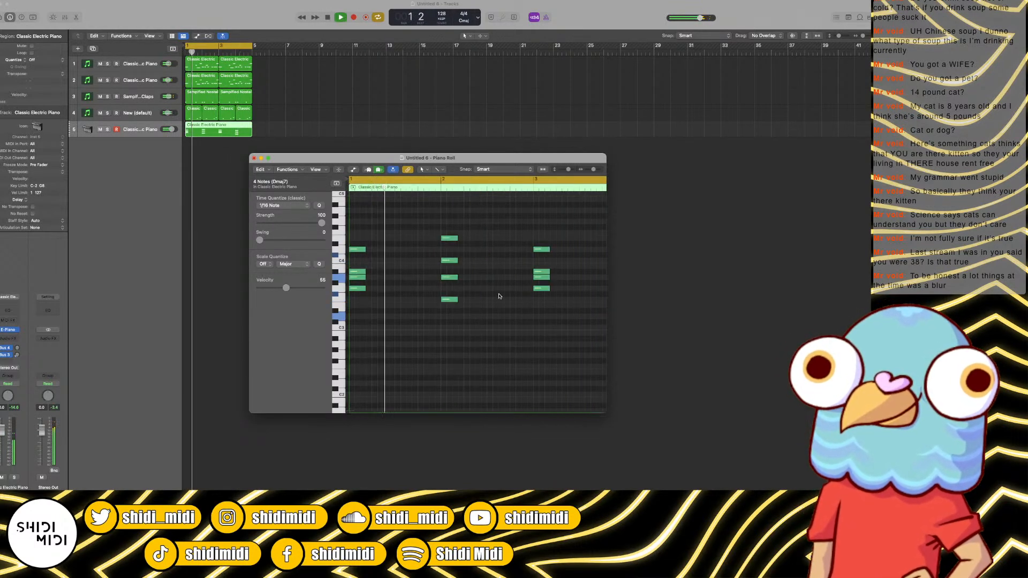
pyautogui.hscroll(5, 498, 295)
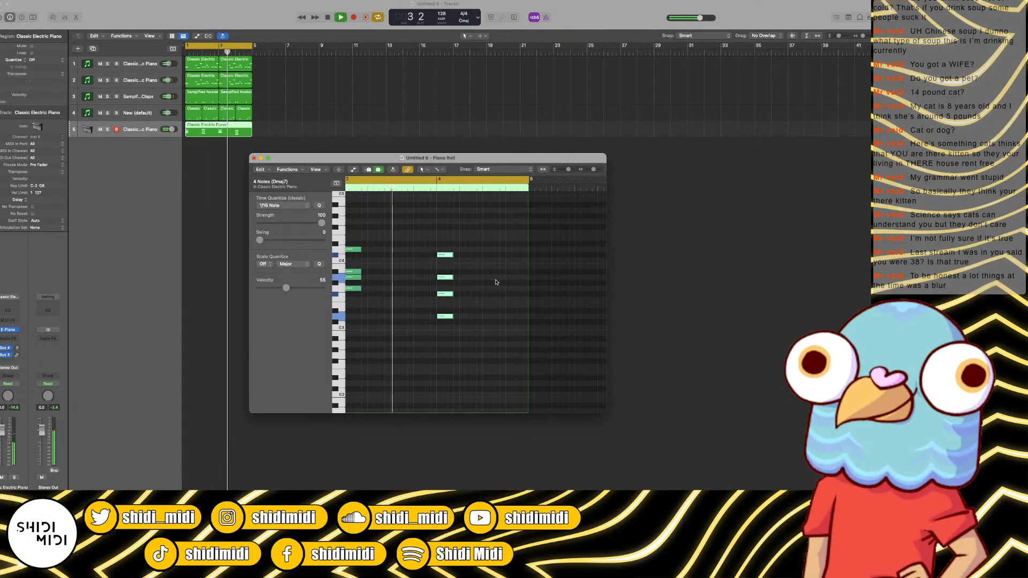
pyautogui.press('space')
# Step: Lower the third and seventh of the bar 4 chord to F3 and C4, forming Dm7, and audition it with cycling off
pyautogui.click(445, 294)
pyautogui.moveTo(445, 295); pyautogui.dragTo(446, 300)
pyautogui.click(426, 187)
pyautogui.moveTo(448, 256); pyautogui.dragTo(448, 261)
pyautogui.press('c')
pyautogui.press('space')
pyautogui.press('space')
# Step: Try stacking a new chord including D4 and B-flat 3 in the second half of bar 4, audition it, and delete it
pyautogui.moveTo(449, 328); pyautogui.dragTo(444, 251)
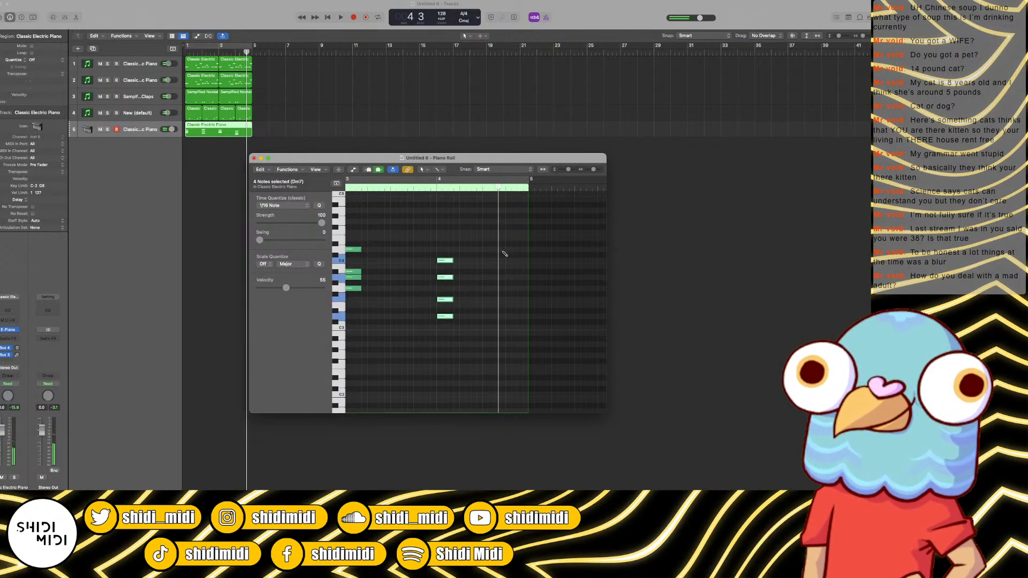
pyautogui.click(497, 250)
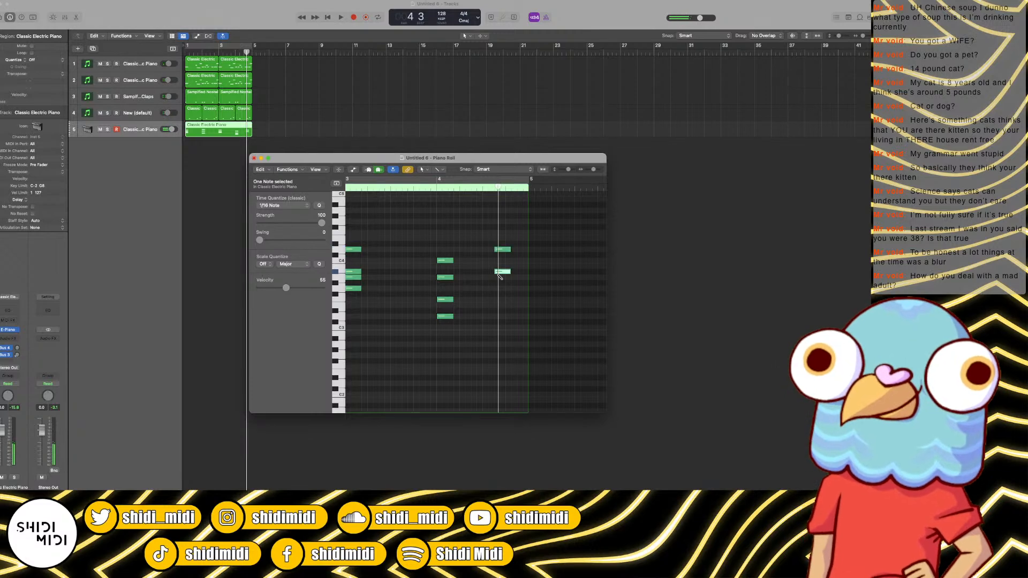
pyautogui.moveTo(499, 296); pyautogui.dragTo(501, 319)
pyautogui.keyDown('super'); pyautogui.click(496, 311); pyautogui.keyUp('super')
pyautogui.click(430, 187)
pyautogui.press('space')
pyautogui.press('space')
pyautogui.moveTo(494, 306); pyautogui.dragTo(504, 244)
pyautogui.hscroll(-5, 501, 270)
pyautogui.hscroll(5, 502, 268)
pyautogui.moveTo(495, 220); pyautogui.dragTo(505, 345)
pyautogui.press('Delete')
# Step: Copy the Fmaj7 chord from bar 2 into the second half of bar 4 and play it back
pyautogui.hscroll(-4, 524, 314)
pyautogui.hscroll(2, 471, 308)
pyautogui.hscroll(-2, 439, 303)
pyautogui.hscroll(-2, 396, 309)
pyautogui.moveTo(372, 312); pyautogui.dragTo(376, 232)
pyautogui.press('super+Left')
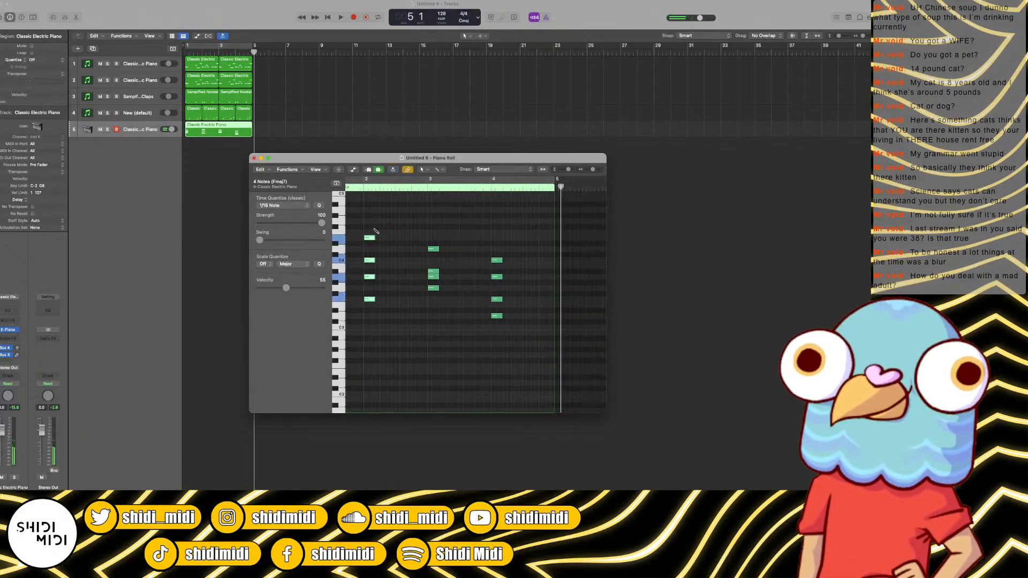
pyautogui.press('super+Left')
pyautogui.moveTo(368, 301); pyautogui.dragTo(483, 300)
pyautogui.click(455, 185)
pyautogui.press('space')
pyautogui.press('super+Right')
pyautogui.press('super+Right')
pyautogui.press('super+Right')
pyautogui.press('super+Right')
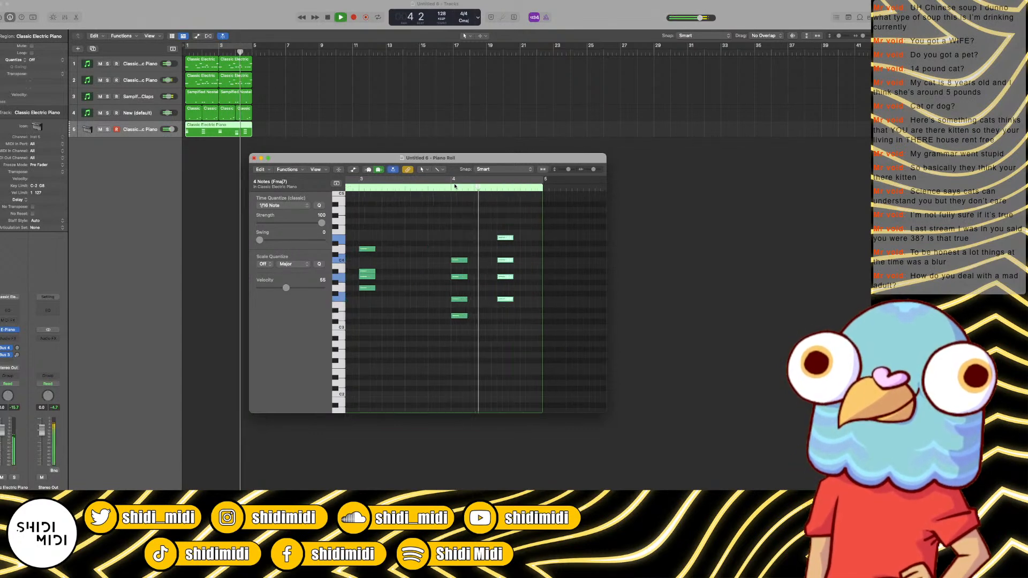
pyautogui.hscroll(3, 477, 274)
pyautogui.press('space')
# Step: Shift the copied Fmaj7 chord in bar 4 about an eighth note later and audition it without cycling
pyautogui.moveTo(453, 299)
pyautogui.mouseDown()
pyautogui.moveTo(496, 300)
pyautogui.moveTo(472, 300)
pyautogui.mouseUp()
pyautogui.click(429, 186)
pyautogui.click(430, 188)
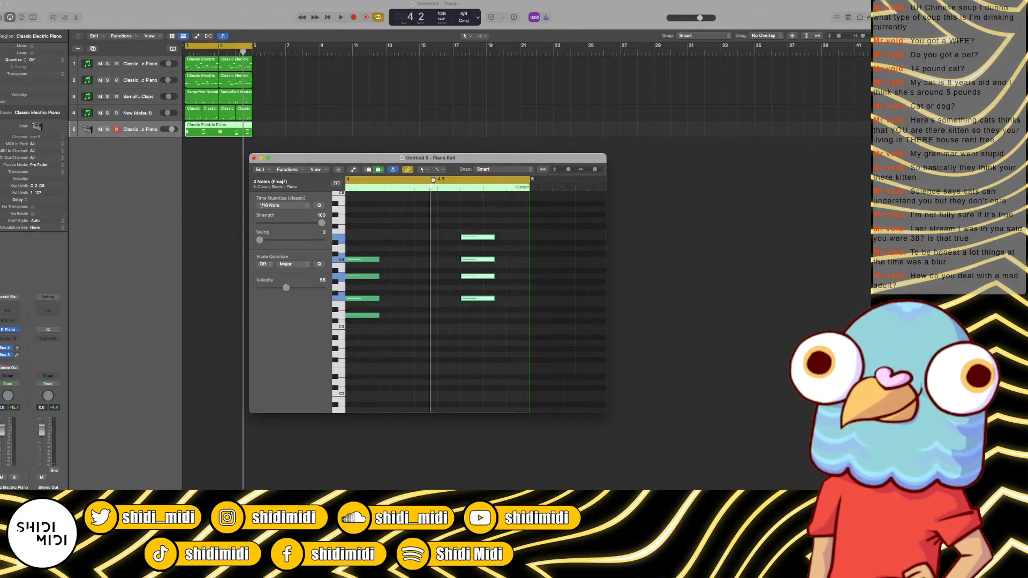
pyautogui.press('c')
pyautogui.press('space')
pyautogui.press('space')
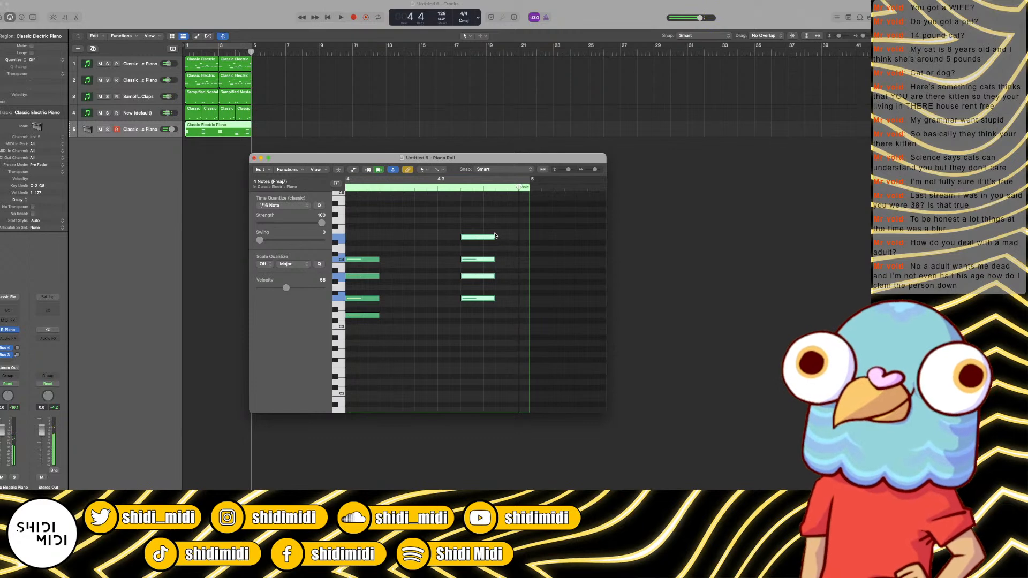
# Step: Lower the top note of the last chord in bar 4 to D4, audition it, and turn cycling back on
pyautogui.click(489, 237)
pyautogui.moveTo(488, 236)
pyautogui.mouseDown()
pyautogui.moveTo(485, 267)
pyautogui.moveTo(485, 251)
pyautogui.mouseUp()
pyautogui.click(456, 189)
pyautogui.press('space')
pyautogui.press('space')
pyautogui.click(493, 290)
pyautogui.press('z')
pyautogui.press('c')
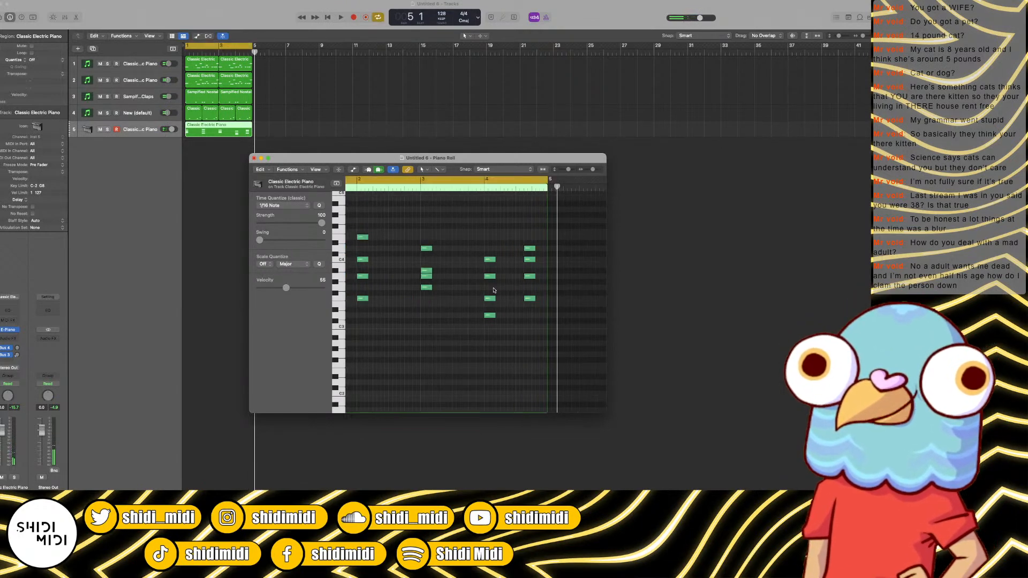
# Step: Play the full four-bar chord progression with the groove and basses to review how it sounds
pyautogui.press('space')
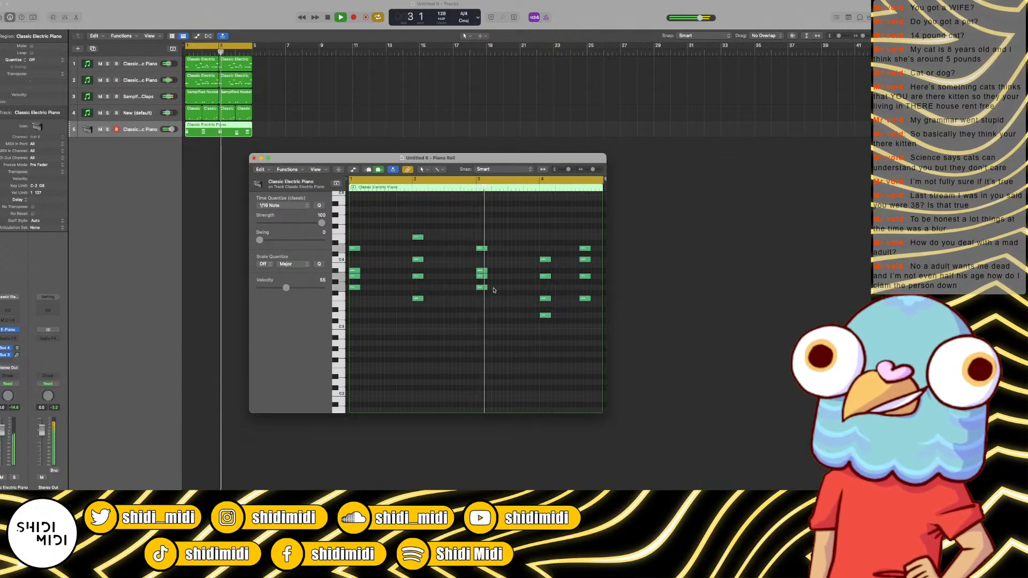
pyautogui.press('space')
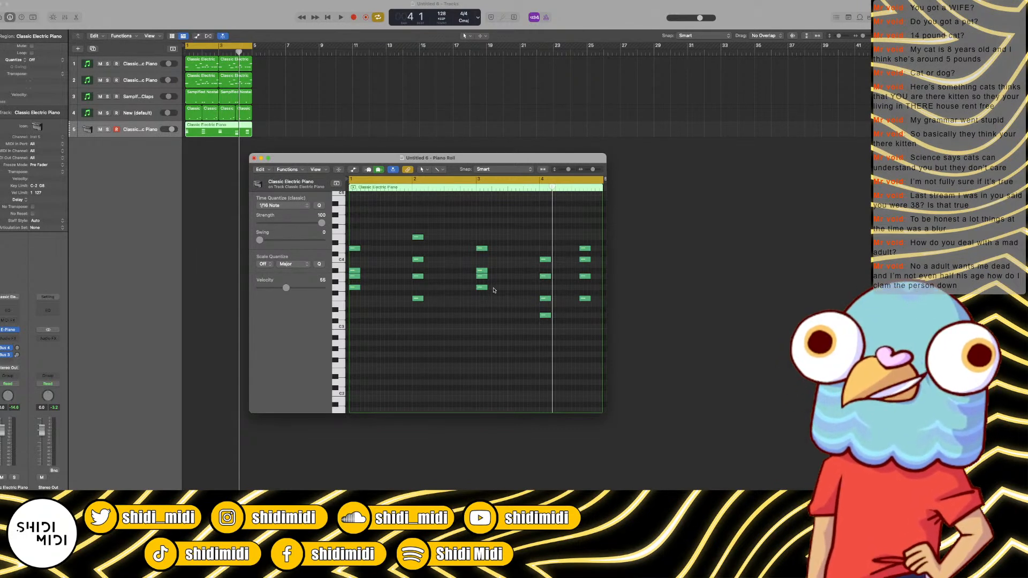
pyautogui.press('space')
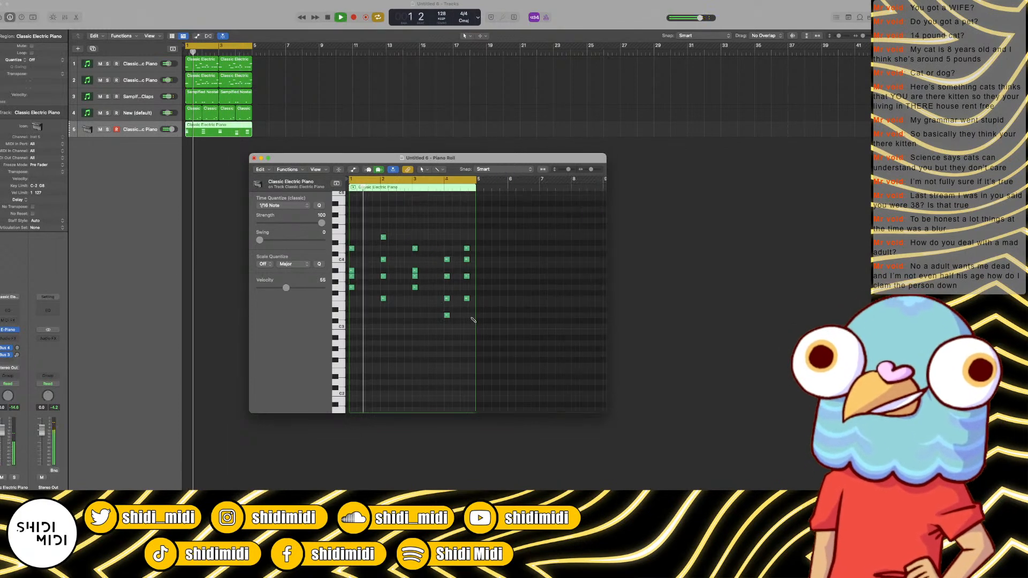
pyautogui.press('super+Right')
pyautogui.press('super+Left')
pyautogui.press('super+Left')
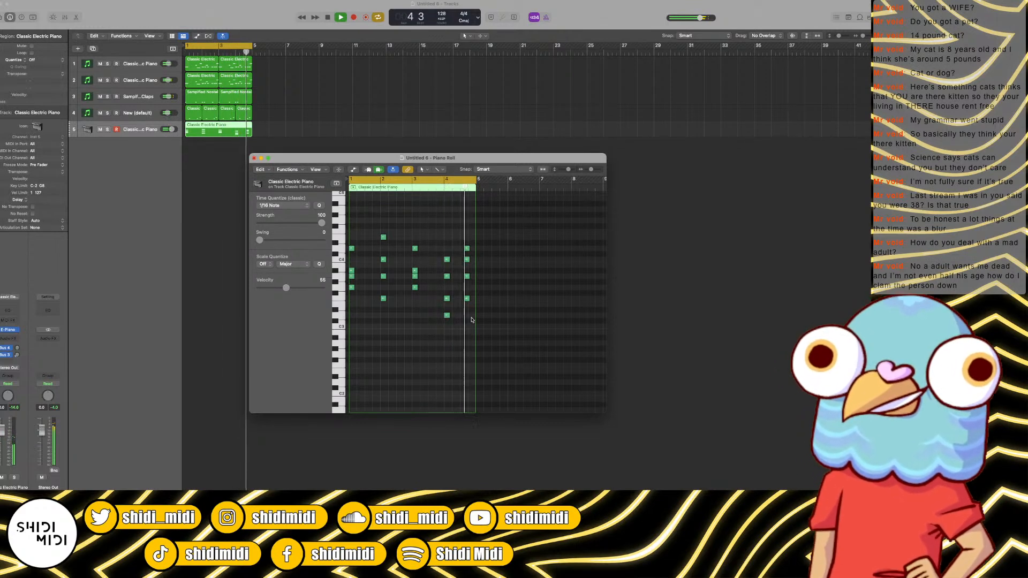
pyautogui.press('super+Right')
pyautogui.press('super+Right')
pyautogui.press('super+Left')
pyautogui.press('space')
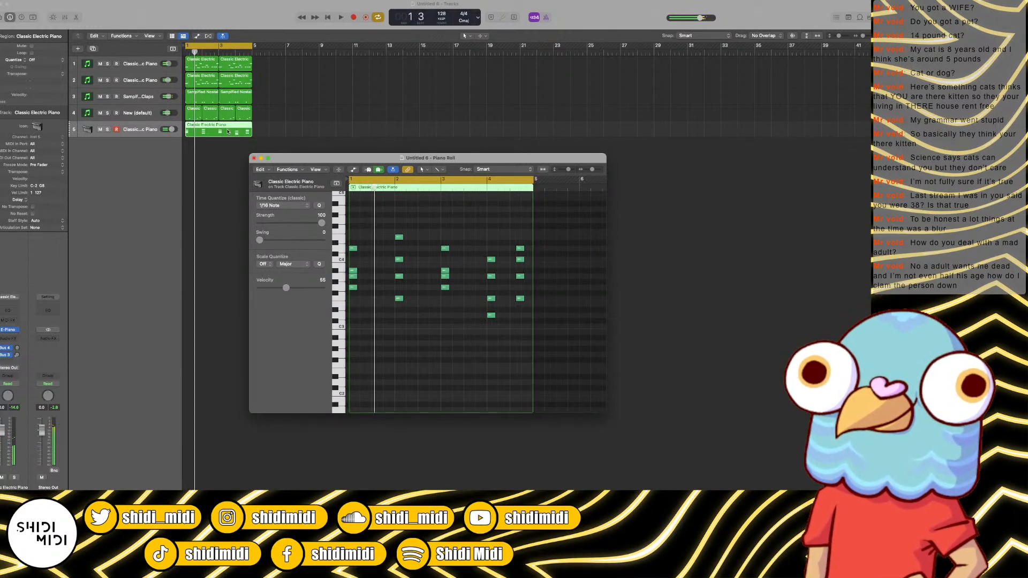
# Step: Replace the Vintage Electric Piano instrument on track 5 with Phase Plant
pyautogui.click(15, 330)
pyautogui.moveTo(54, 265)
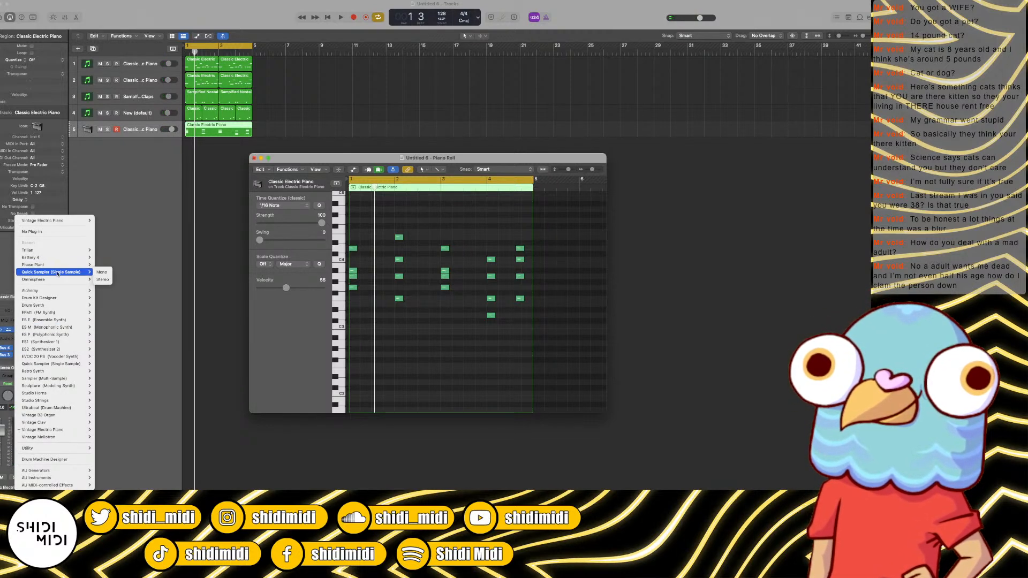
pyautogui.click(102, 264)
pyautogui.press('space')
pyautogui.press('space')
# Step: Add a Sampler generator to the empty Phase Plant patch and lengthen its output envelope's release
pyautogui.click(319, 241)
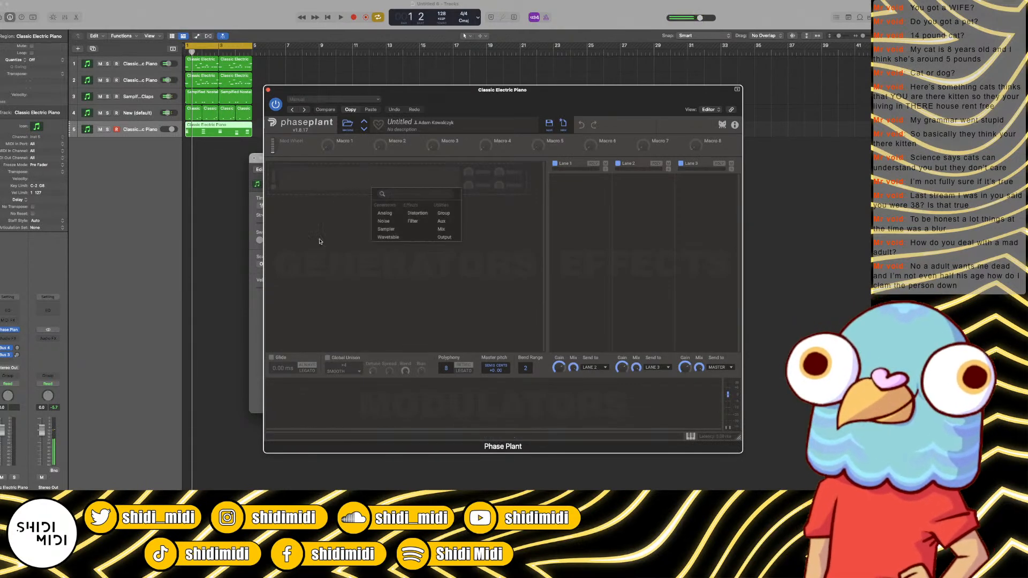
pyautogui.click(396, 231)
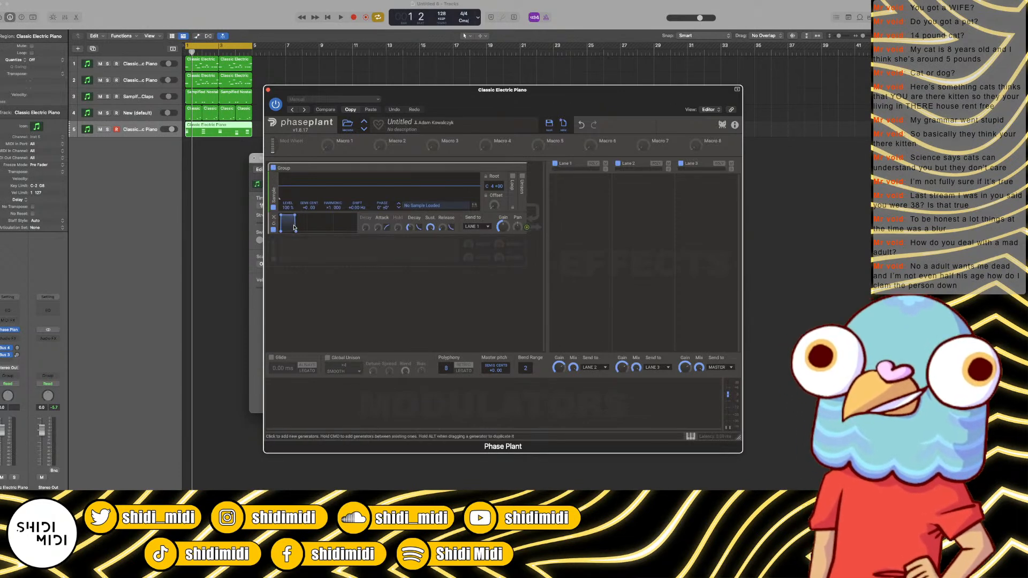
pyautogui.moveTo(443, 227); pyautogui.dragTo(442, 220)
pyautogui.press('space')
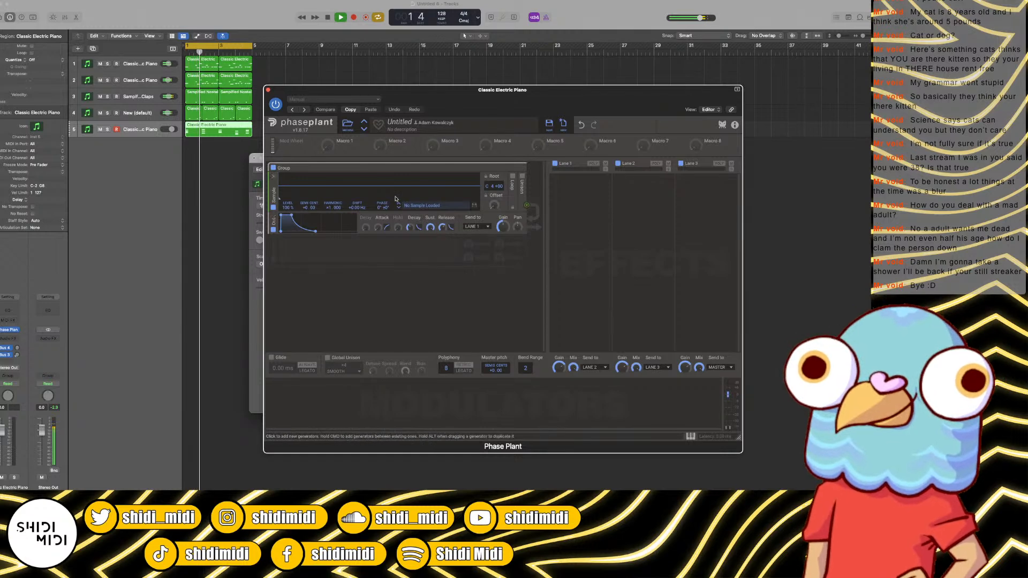
pyautogui.press('space')
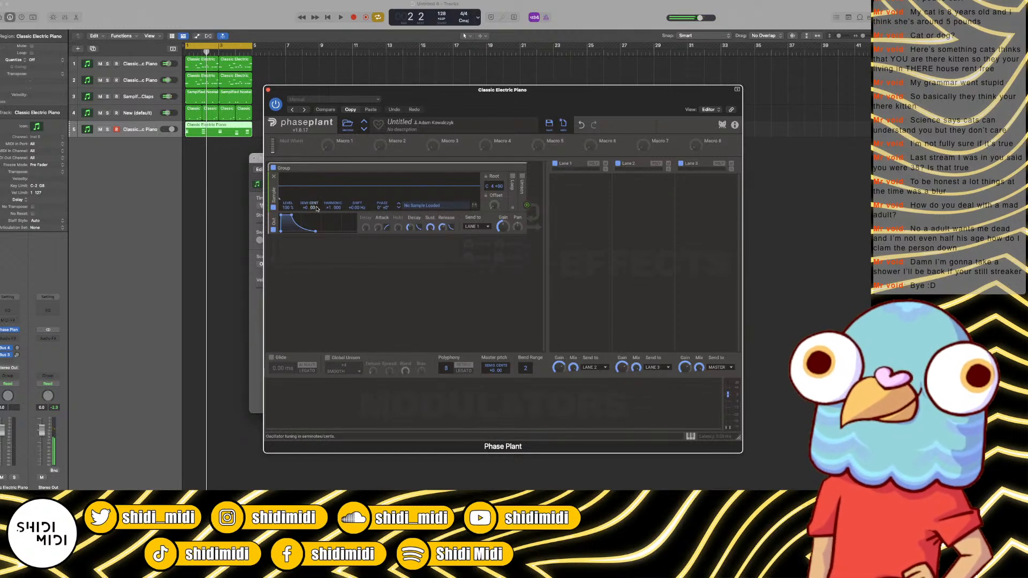
# Step: Load Mixed Choir and Tenor Choir in turn from the factory Choirs samples into the Sampler and compare them during playback
pyautogui.click(423, 206)
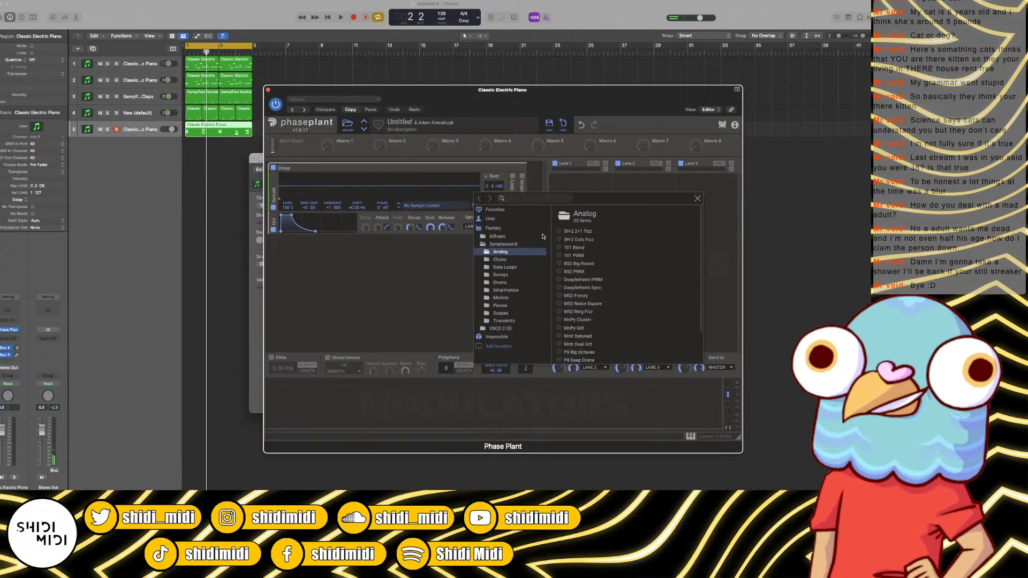
pyautogui.click(499, 260)
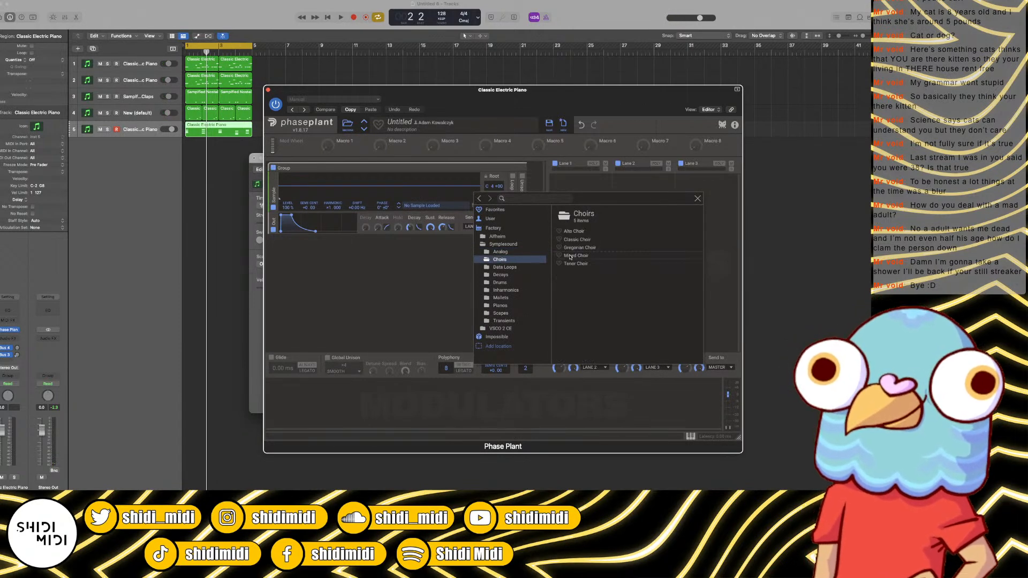
pyautogui.click(576, 256)
pyautogui.press('space')
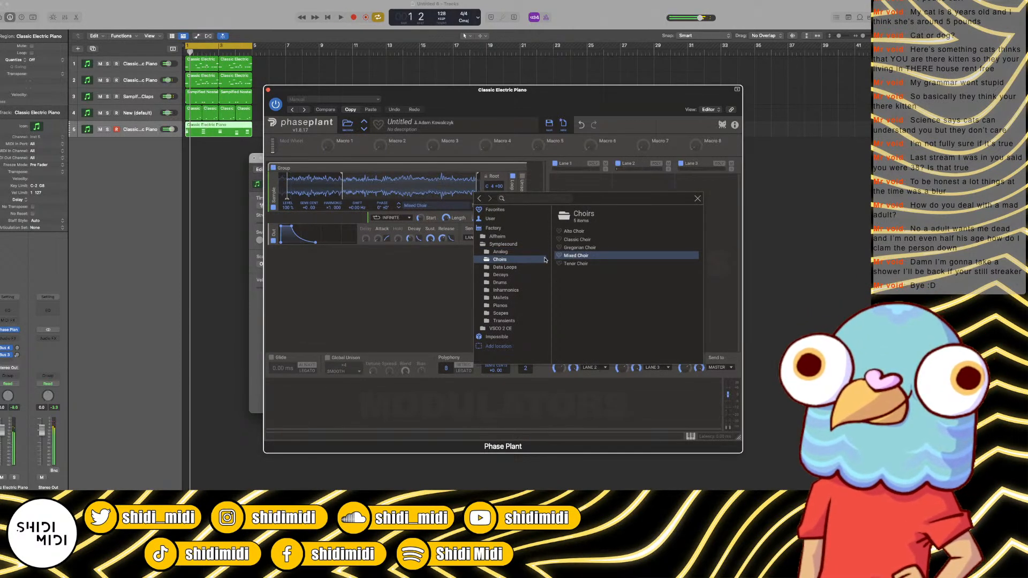
pyautogui.press('space')
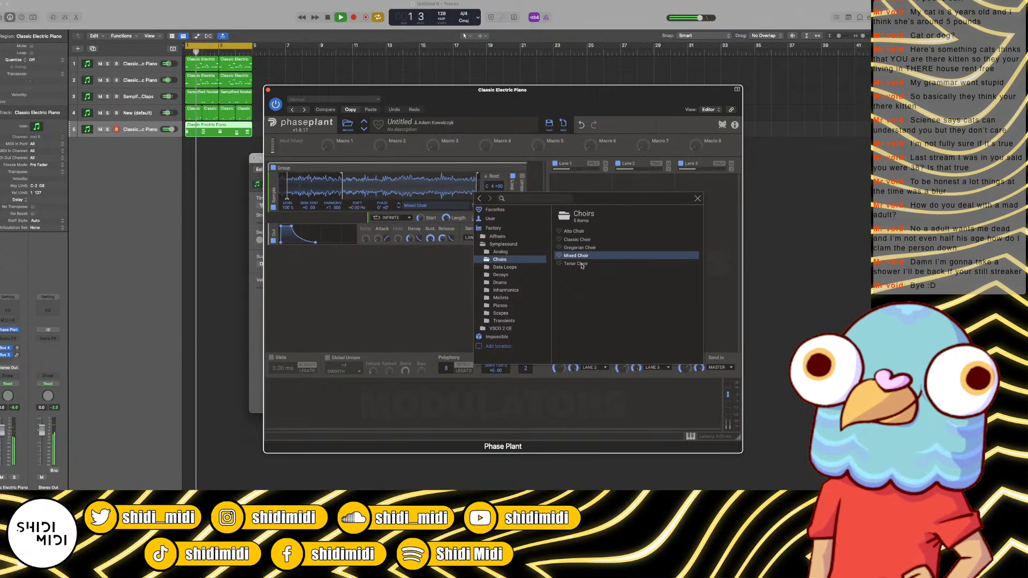
pyautogui.click(582, 264)
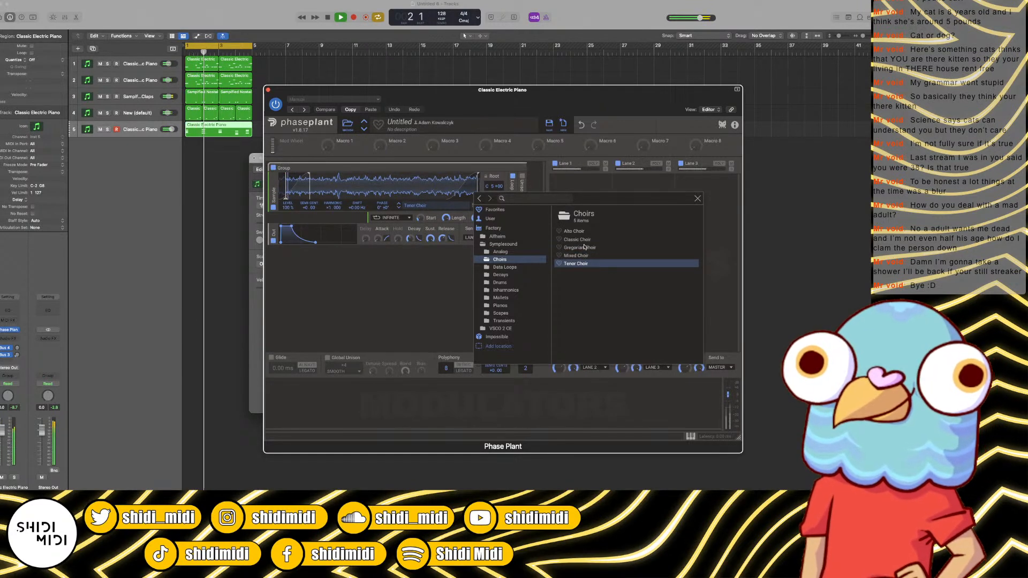
# Step: Load Gregorian Choir, Classic Choir and Alto Choir in turn into the Sampler and compare them during playback
pyautogui.click(581, 249)
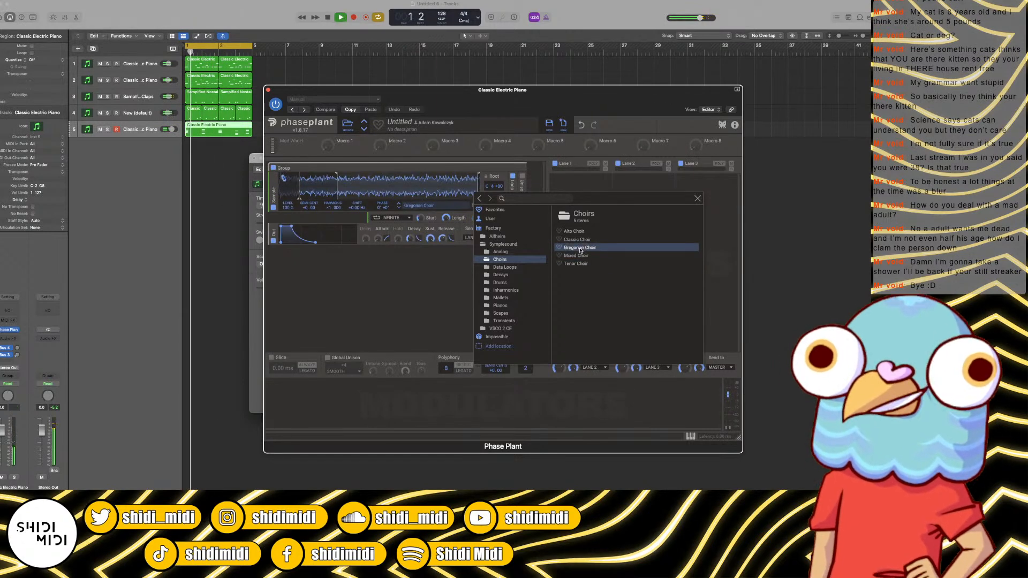
pyautogui.press('space')
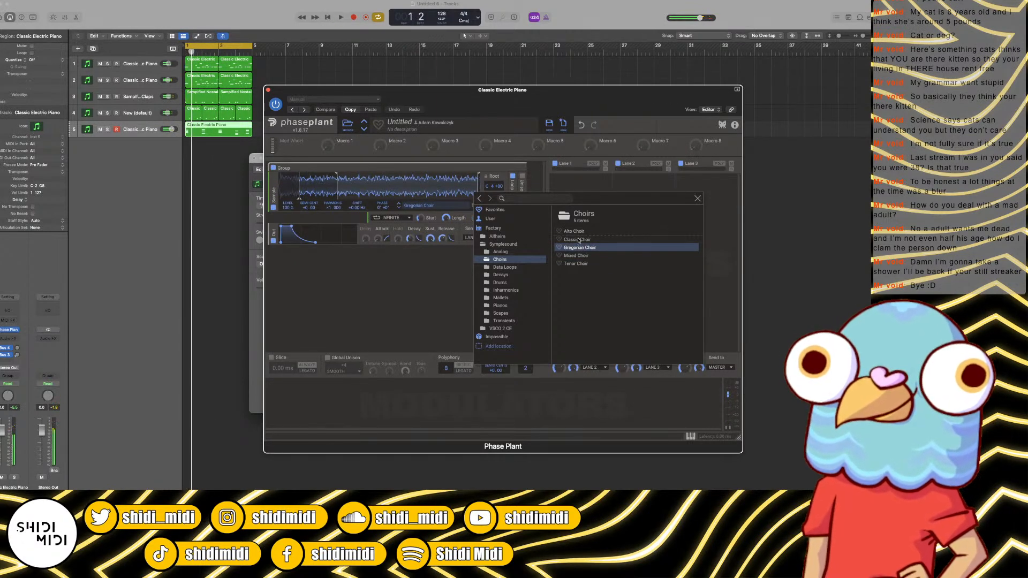
pyautogui.click(579, 239)
pyautogui.press('space')
pyautogui.press('space')
pyautogui.click(576, 231)
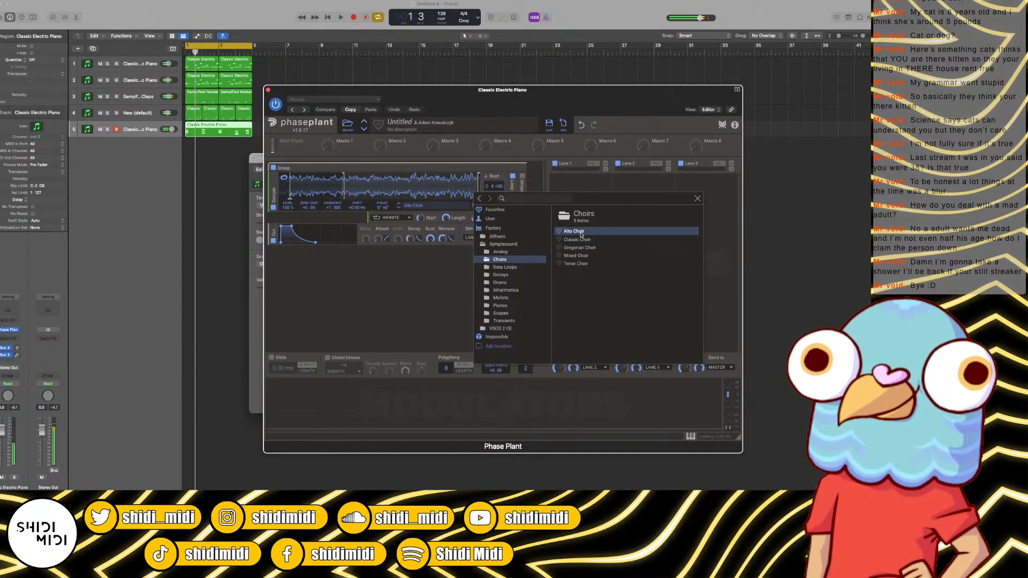
pyautogui.press('space')
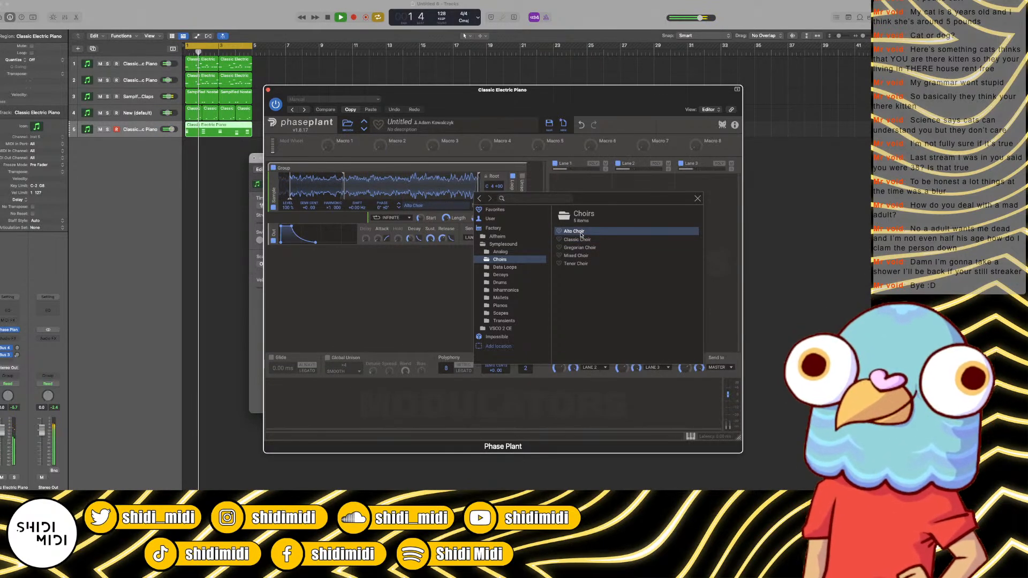
# Step: Load Female Aah (F4) from the factory Alfheim Vocals samples into the Sampler and audition it with the chord progression
pyautogui.click(495, 237)
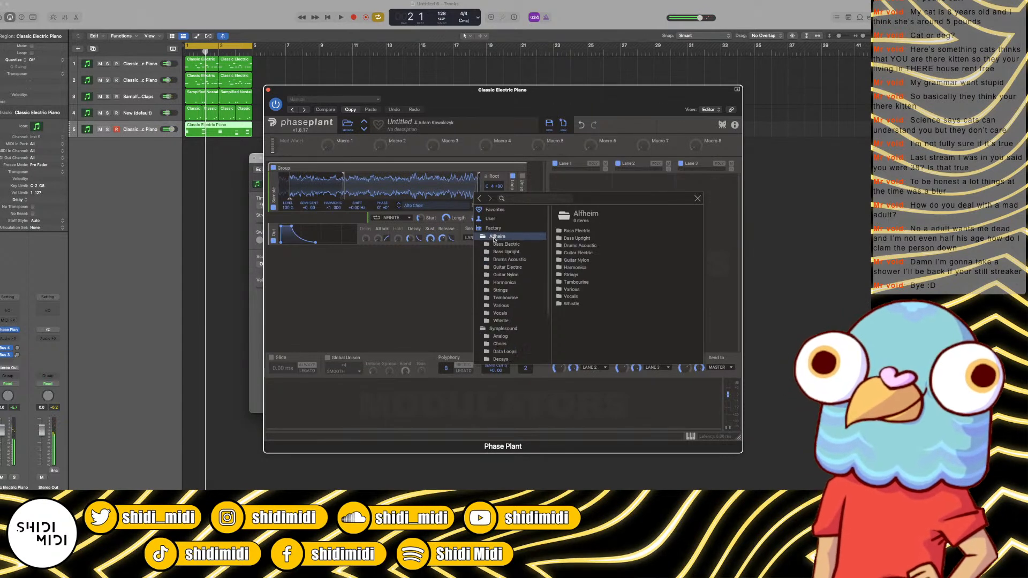
pyautogui.click(500, 314)
pyautogui.click(591, 247)
pyautogui.press('space')
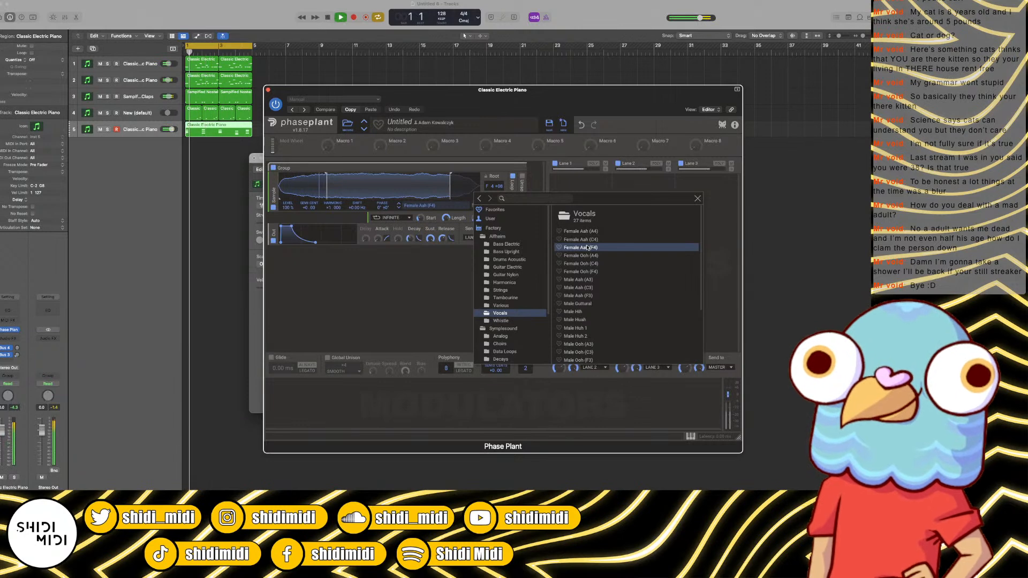
# Step: Audition the Female Aah and Female Ooh samples in the Vocals folder against the looped arrangement
pyautogui.click(582, 240)
pyautogui.press('space')
pyautogui.click(584, 232)
pyautogui.press('space')
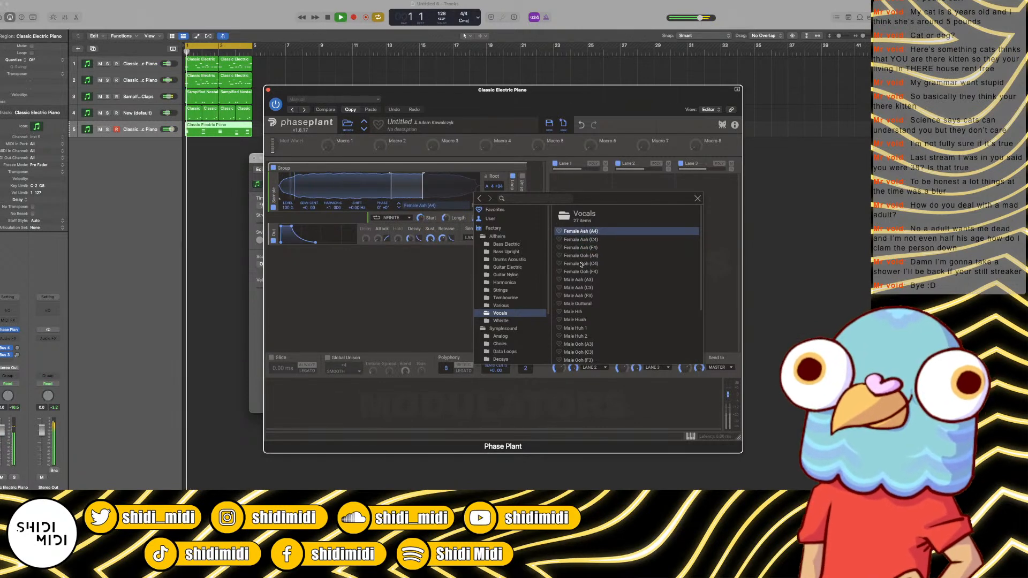
pyautogui.click(582, 256)
pyautogui.press('space')
pyautogui.click(583, 264)
pyautogui.press('space')
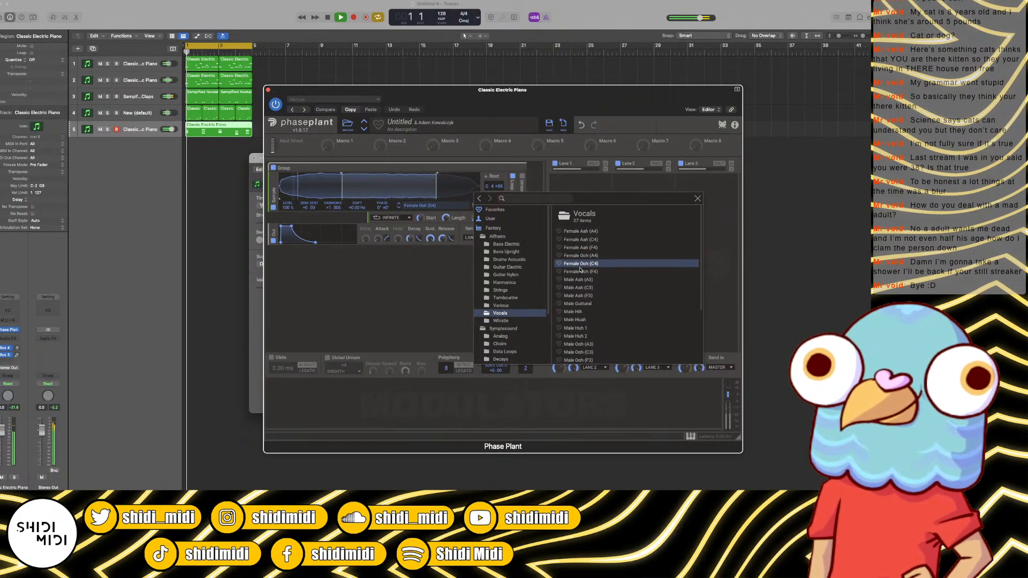
pyautogui.click(579, 272)
pyautogui.press('space')
pyautogui.press('space')
# Step: Audition the Male Aah samples and Male Guttural in the Vocals folder against the looped arrangement
pyautogui.click(578, 280)
pyautogui.press('space')
pyautogui.press('space')
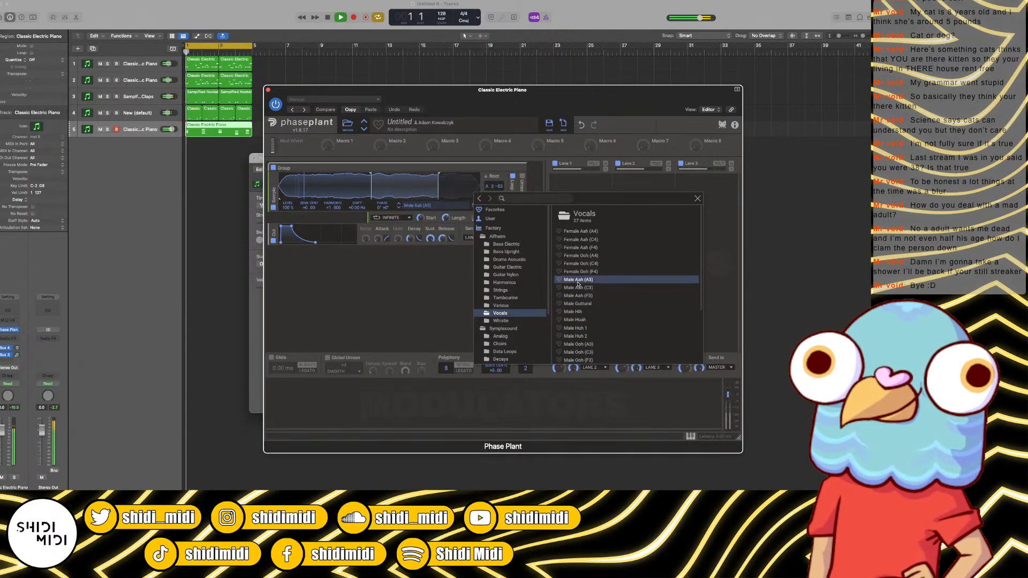
pyautogui.click(578, 288)
pyautogui.press('space')
pyautogui.press('space')
pyautogui.click(578, 295)
pyautogui.press('space')
pyautogui.press('space')
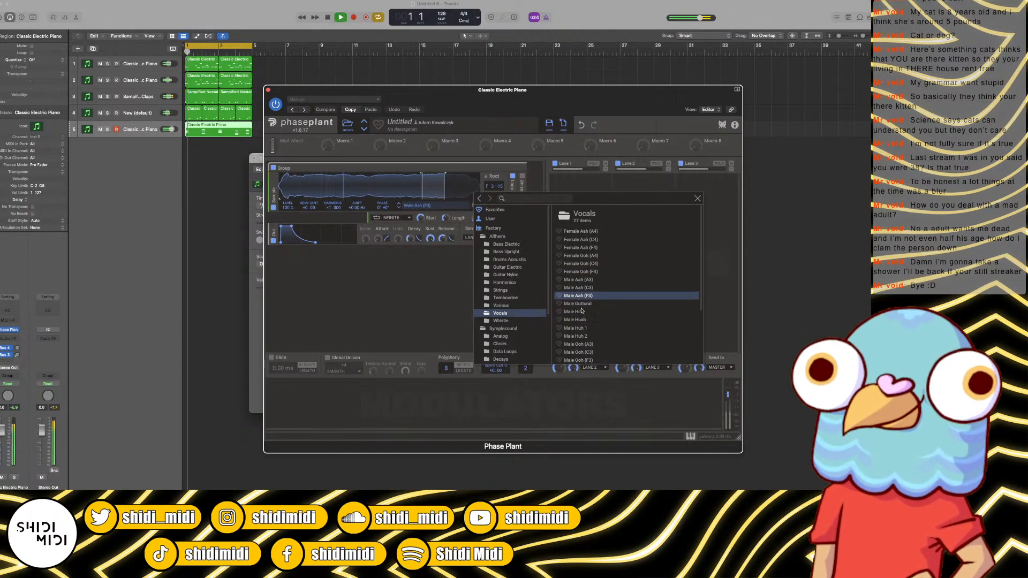
pyautogui.click(577, 305)
pyautogui.press('space')
# Step: Load the Female Ooh (A4) sample, close the sample browser, and set track 5's volume to -6.0 dB
pyautogui.click(582, 255)
pyautogui.press('space')
pyautogui.press('space')
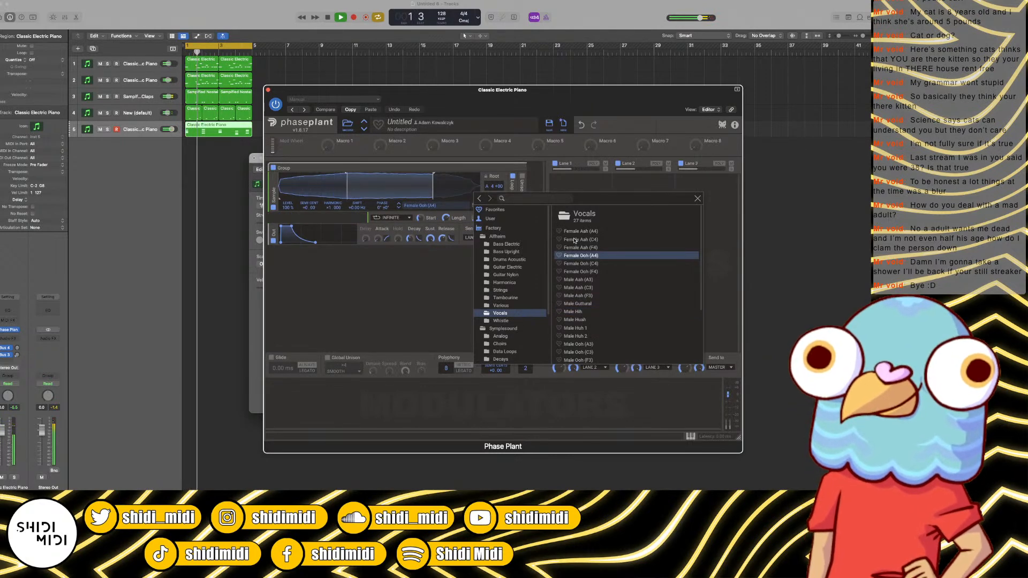
pyautogui.click(697, 201)
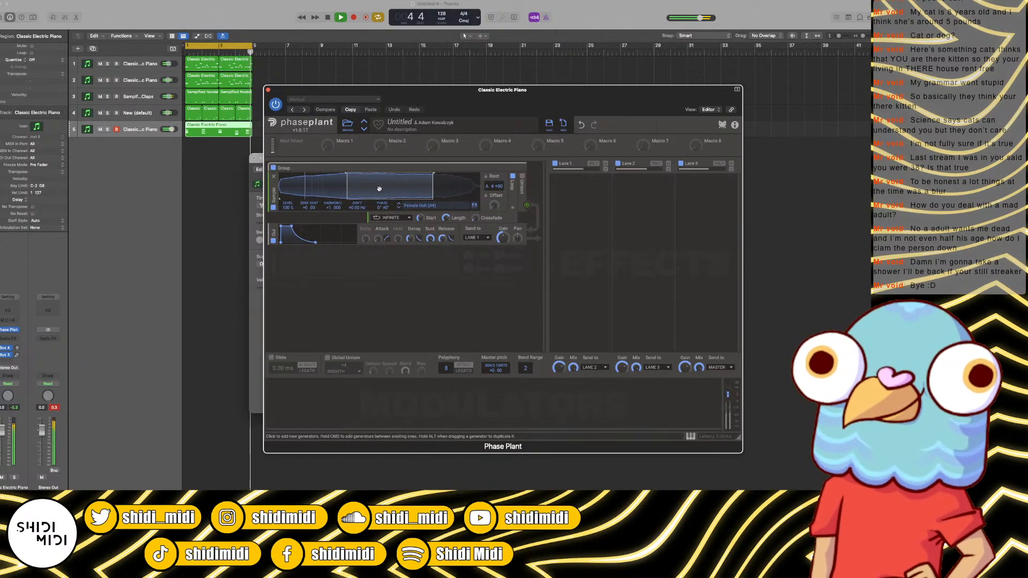
pyautogui.moveTo(171, 129); pyautogui.dragTo(168, 129)
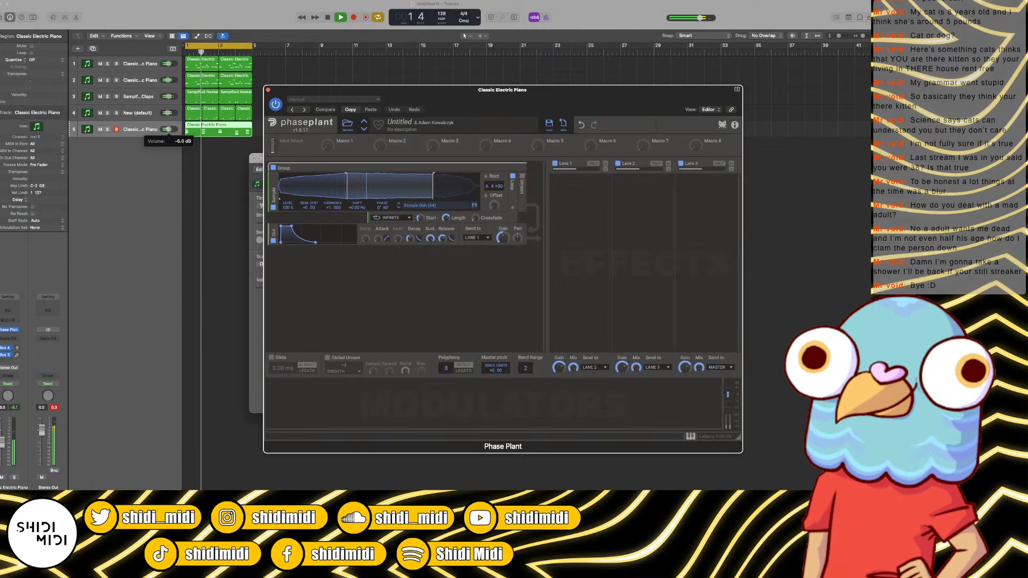
# Step: Move the sampler's loop region near the sample's start, shorten it to a narrow section, and raise the loop crossfade
pyautogui.moveTo(398, 192); pyautogui.dragTo(342, 193)
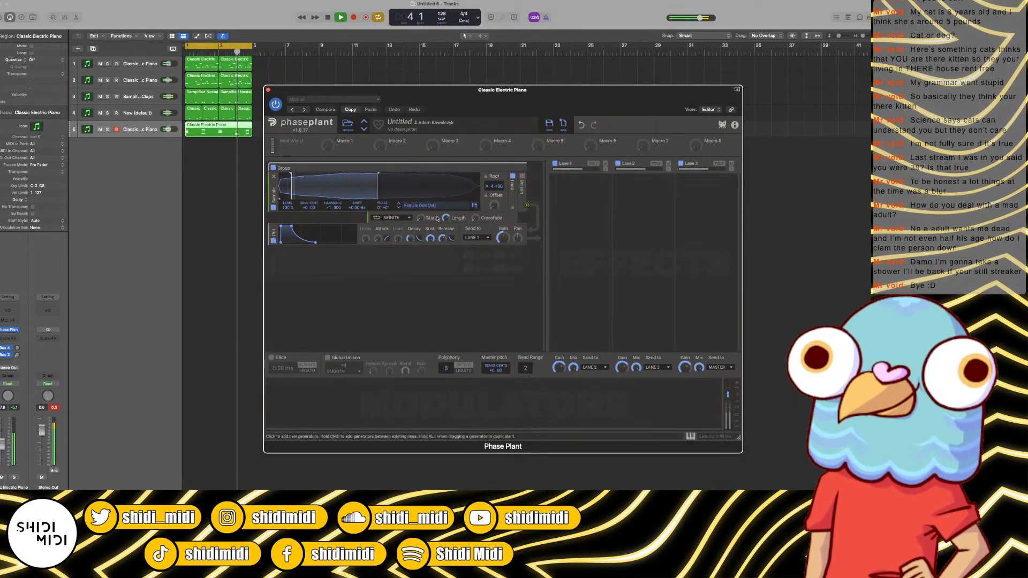
pyautogui.moveTo(420, 218); pyautogui.dragTo(420, 215)
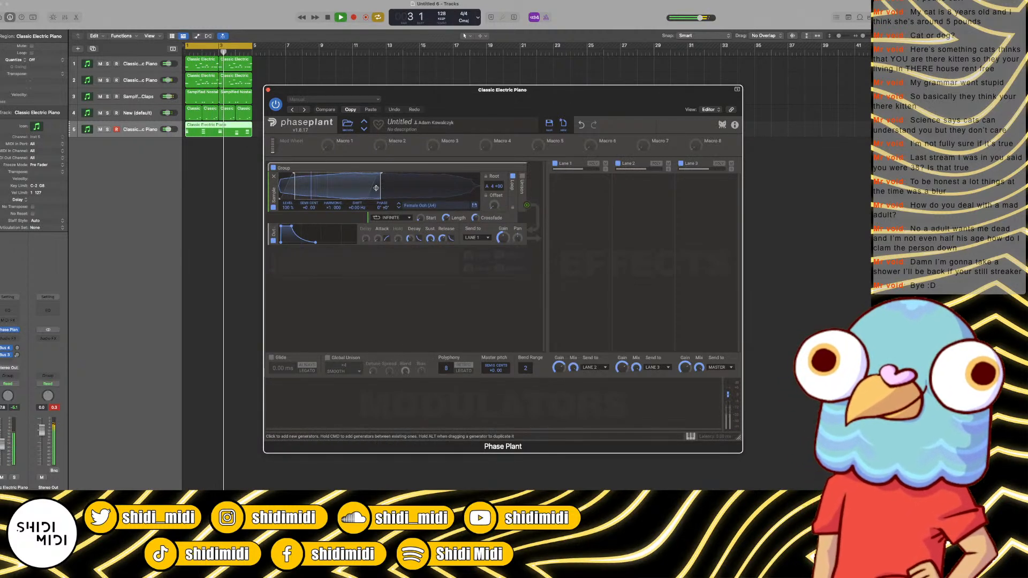
pyautogui.moveTo(380, 176); pyautogui.dragTo(309, 180)
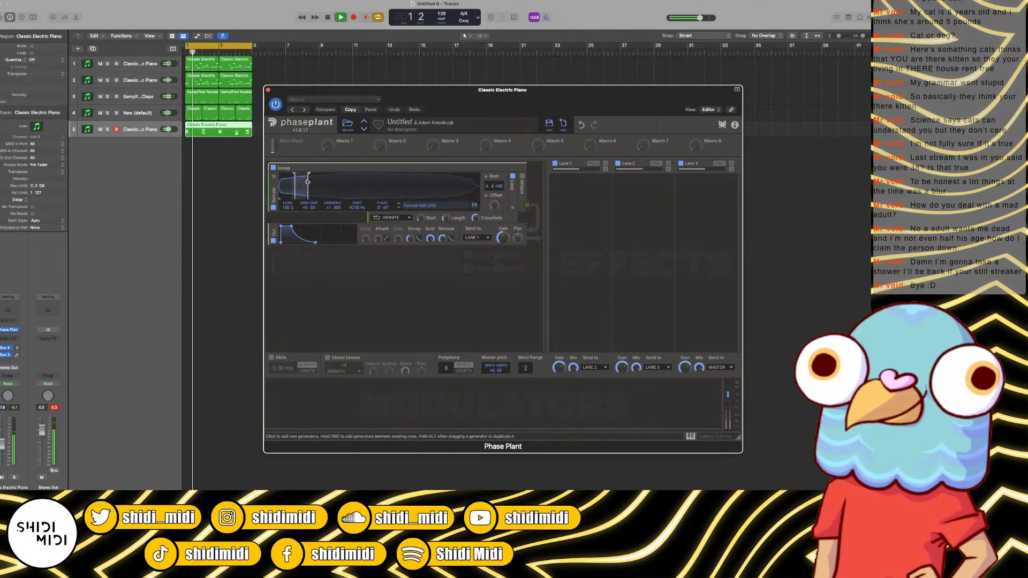
# Step: Enable unison on the sampler, raise track 5's volume slightly, and stop playback
pyautogui.click(522, 180)
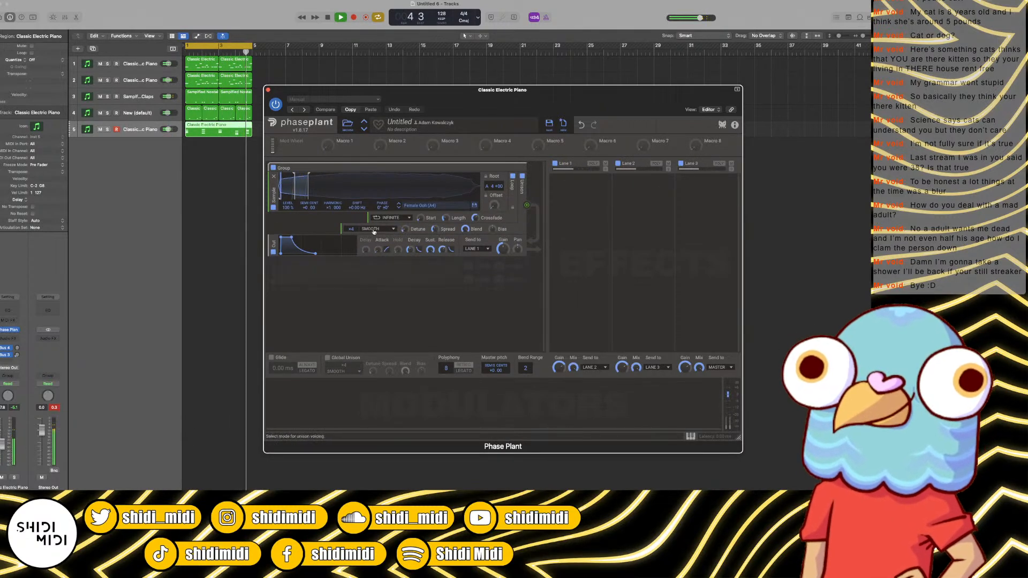
pyautogui.moveTo(167, 129); pyautogui.dragTo(169, 130)
pyautogui.press('space')
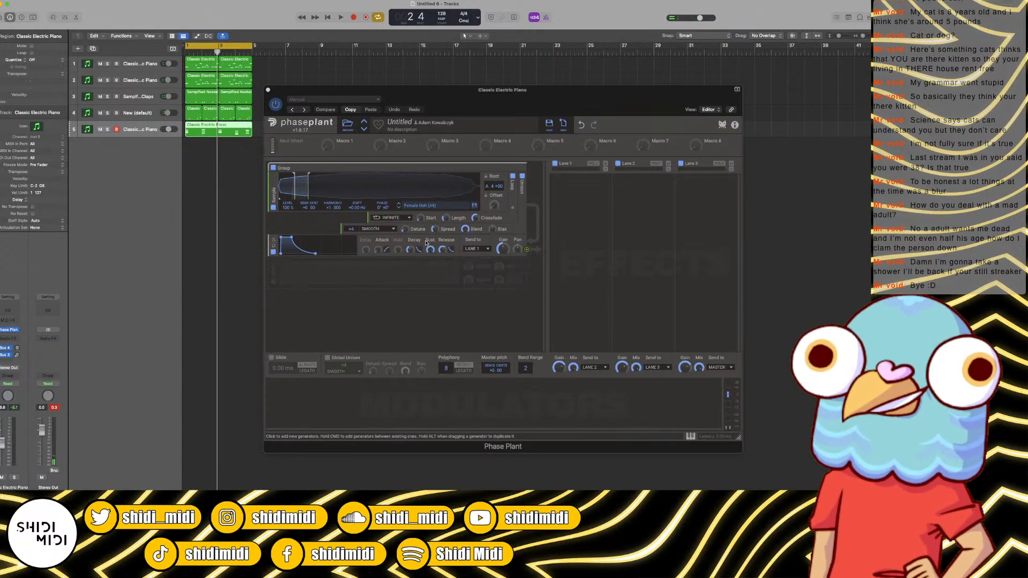
# Step: Lengthen the output envelope's attack and set the sampler's unison mode to Synthetic
pyautogui.moveTo(381, 251); pyautogui.dragTo(381, 256)
pyautogui.press('space')
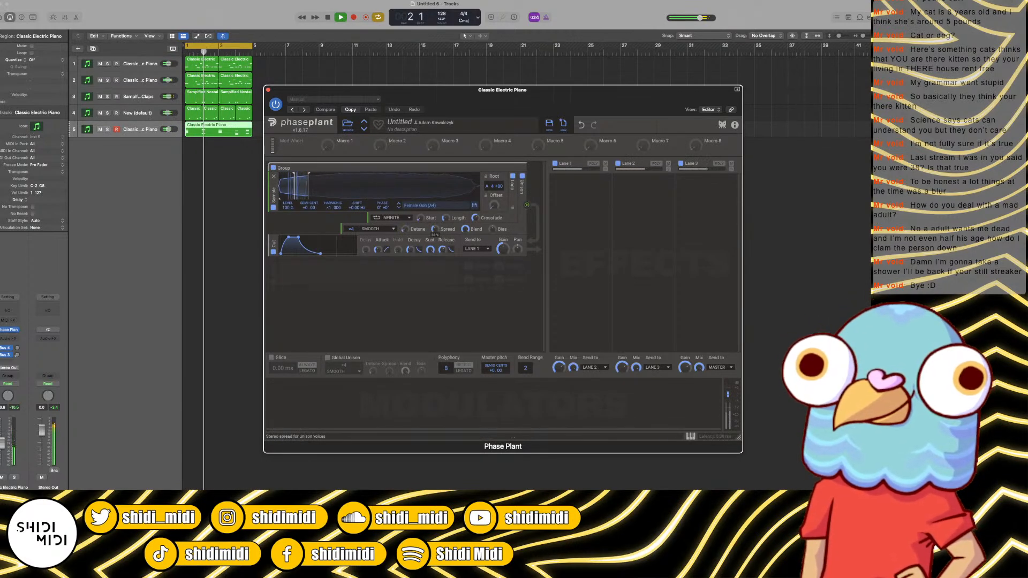
pyautogui.click(369, 229)
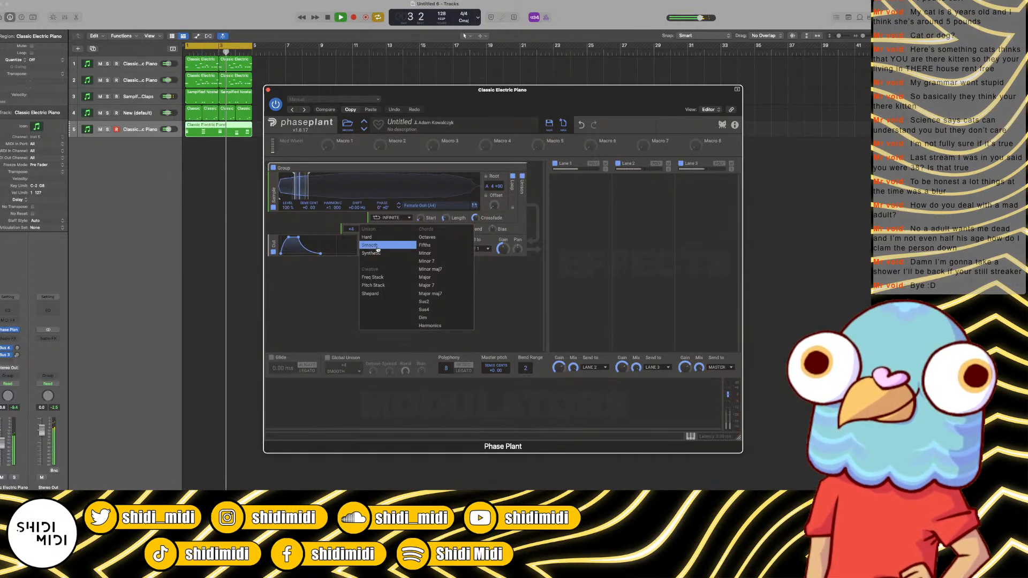
pyautogui.click(378, 254)
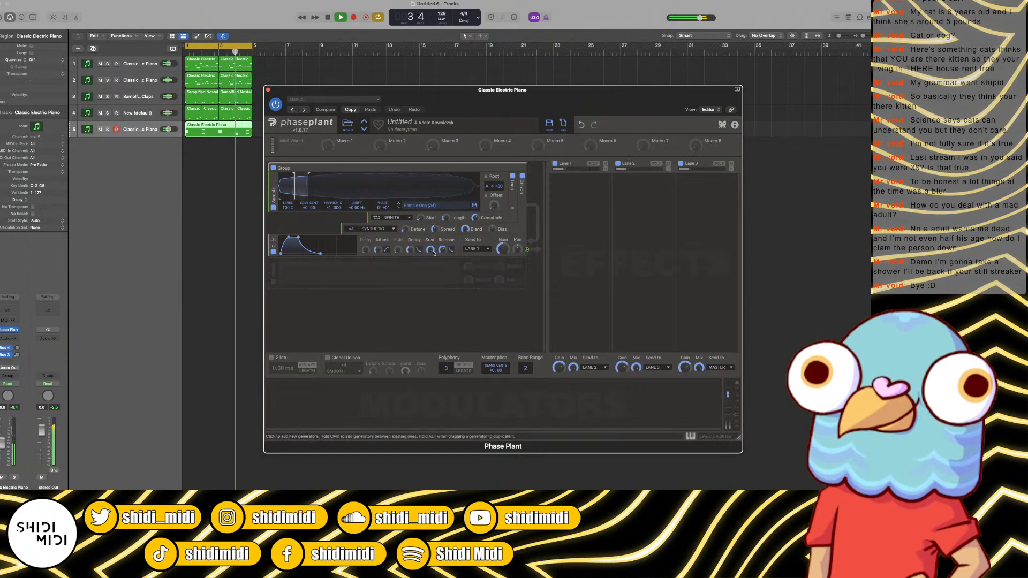
# Step: Add a Filter effect to Lane 1, set it to high pass, and raise its slope to x6
pyautogui.click(570, 198)
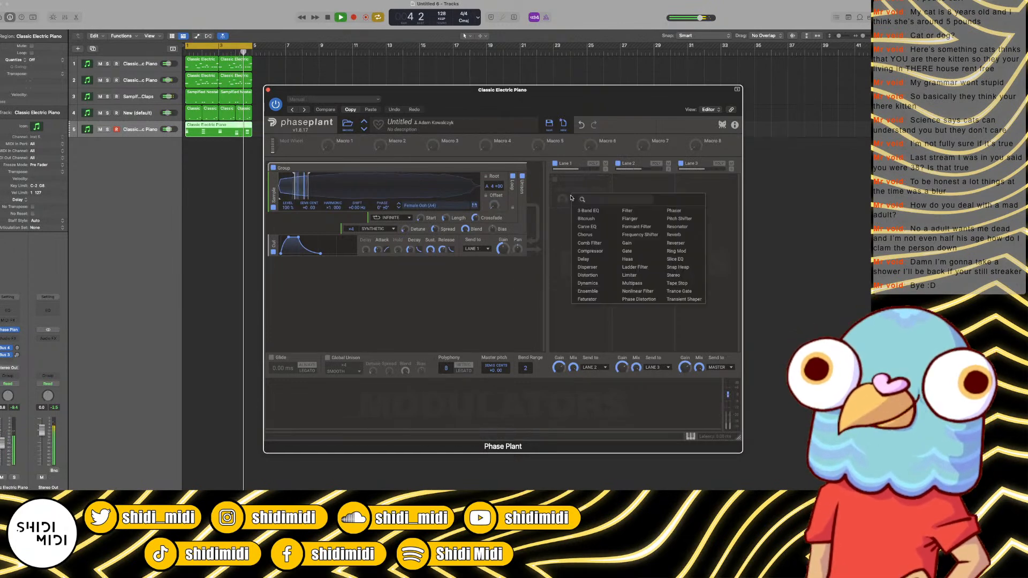
pyautogui.click(628, 211)
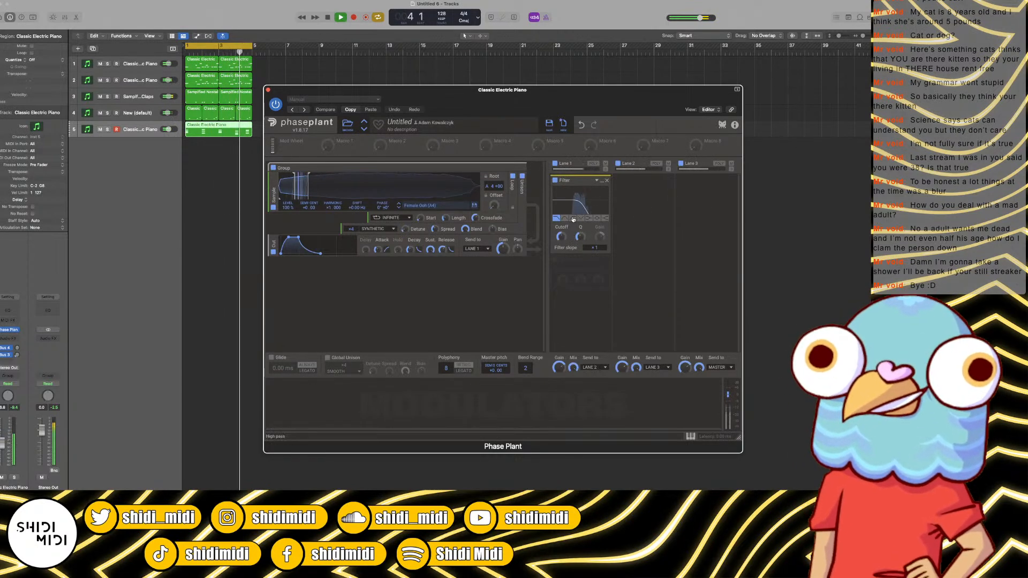
pyautogui.click(571, 218)
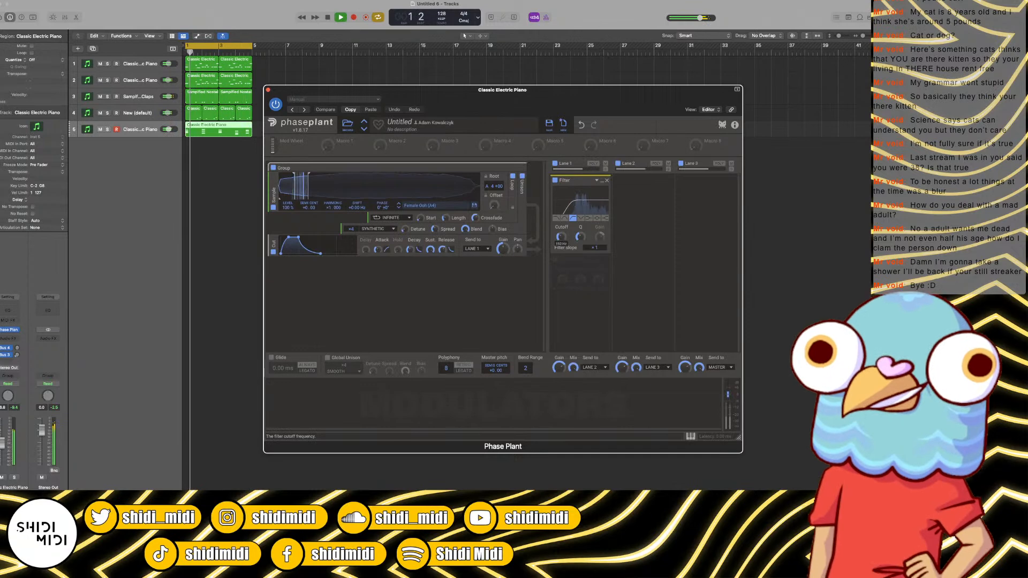
pyautogui.moveTo(594, 248); pyautogui.dragTo(562, 246)
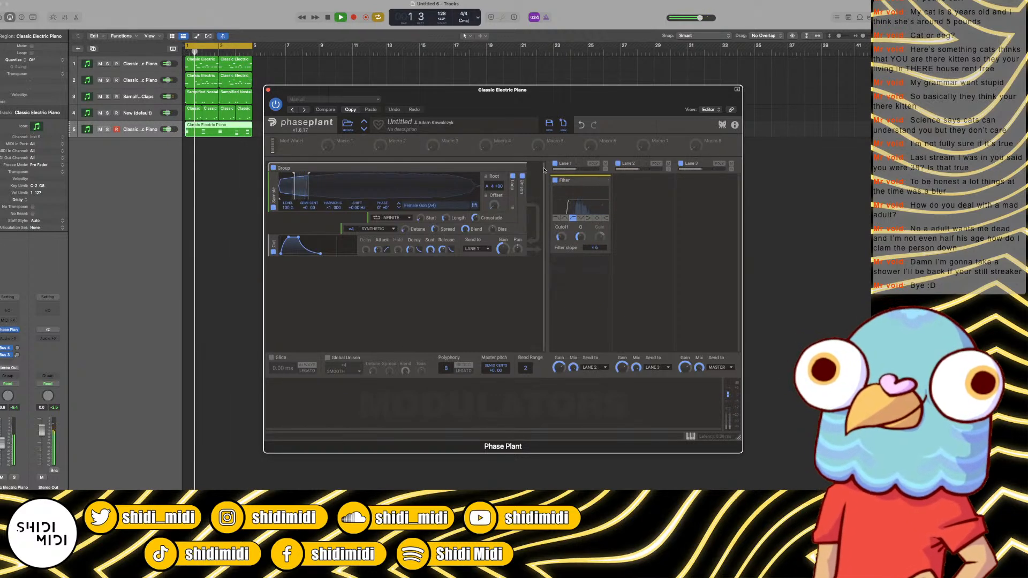
# Step: Add a Noise generator below the sampler and set its level to 2% while the loop plays
pyautogui.press('space')
pyautogui.click(375, 280)
pyautogui.click(311, 276)
pyautogui.click(309, 276)
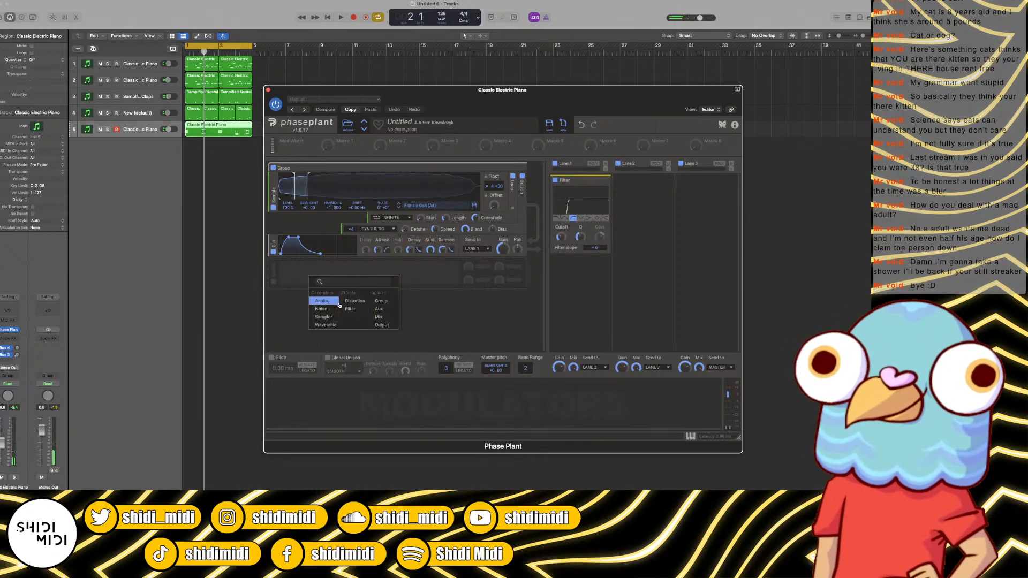
pyautogui.click(279, 279)
pyautogui.click(278, 279)
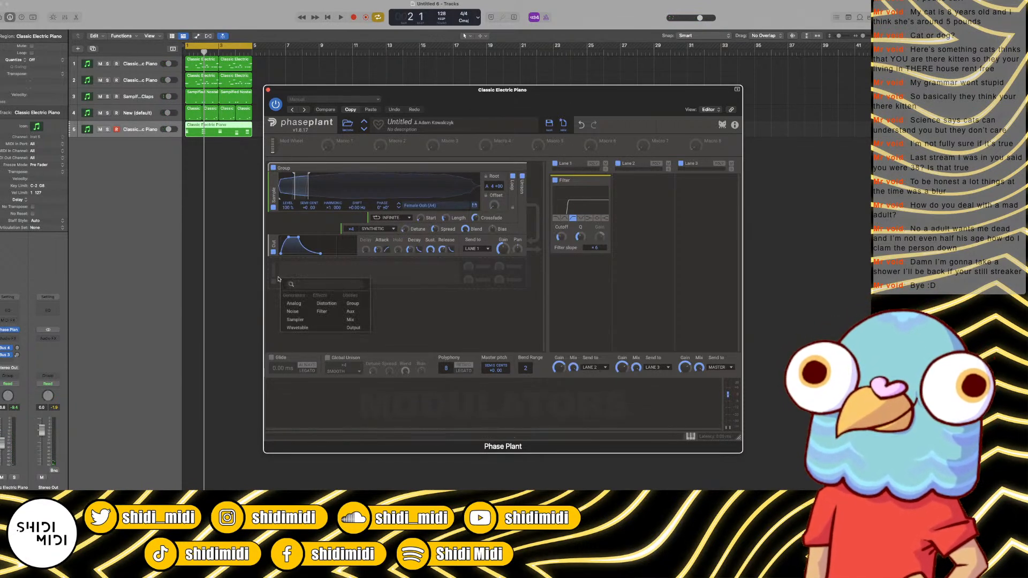
pyautogui.click(294, 311)
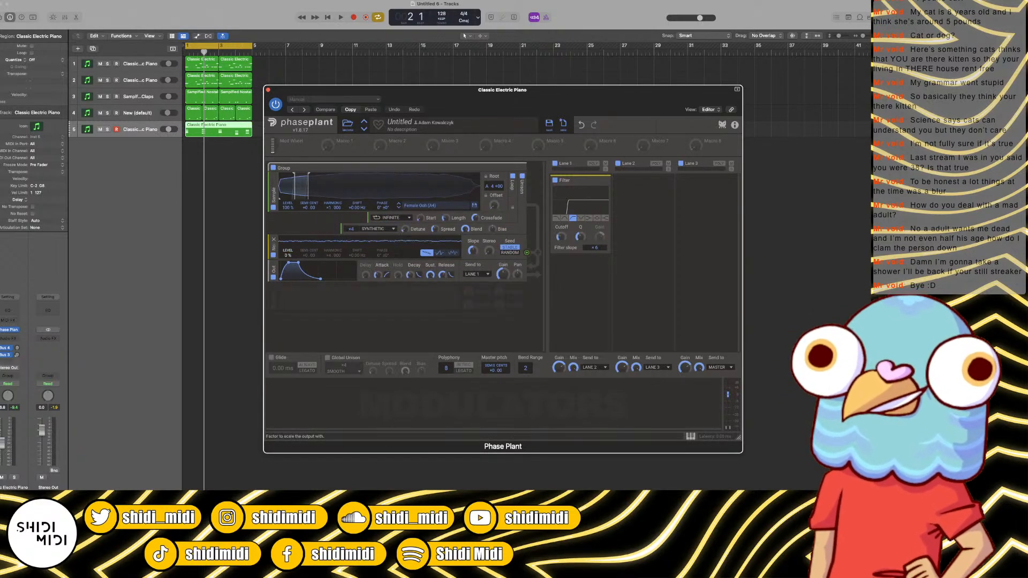
pyautogui.press('space')
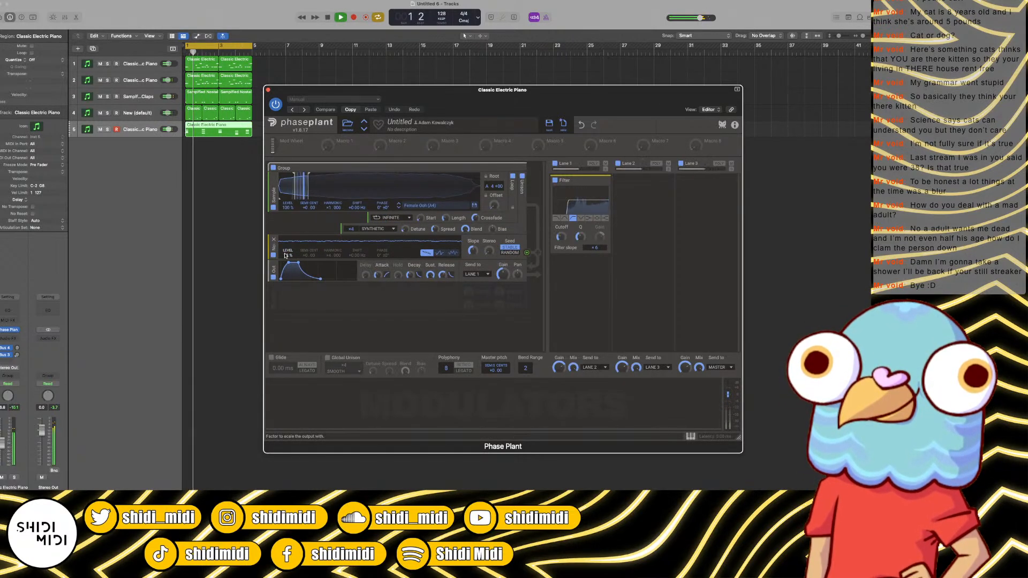
pyautogui.moveTo(287, 253); pyautogui.dragTo(288, 258)
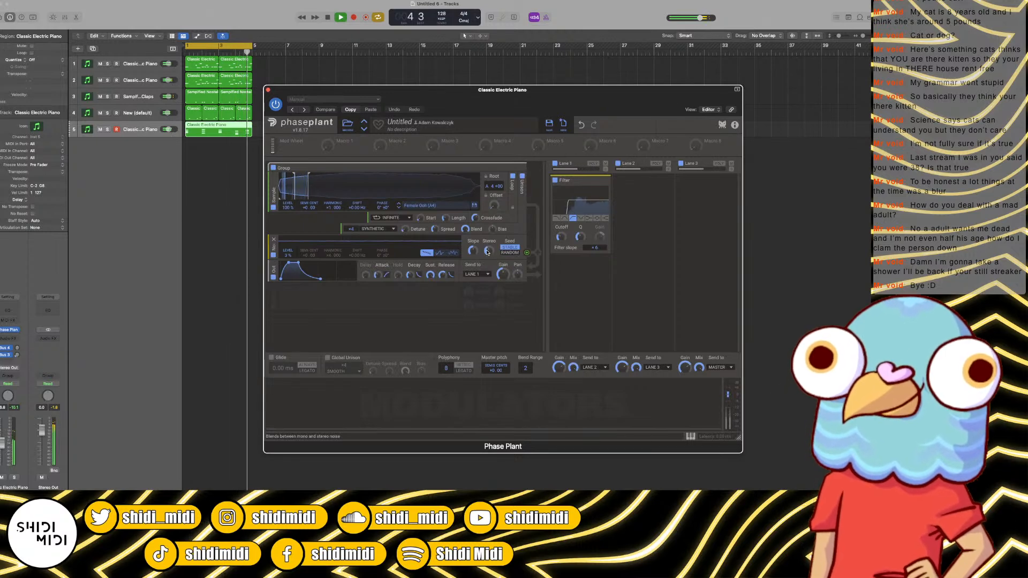
# Step: Insert a Filter between the Noise generator and the output, adjust its cutoff, and raise the noise level slightly
pyautogui.click(306, 298)
pyautogui.press('space')
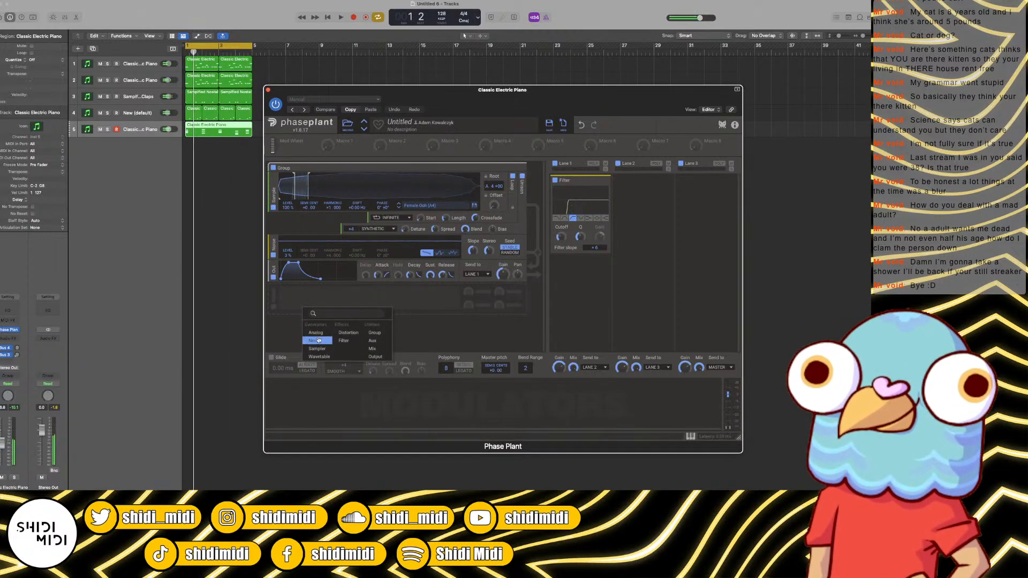
pyautogui.click(338, 341)
pyautogui.moveTo(278, 291); pyautogui.dragTo(275, 268)
pyautogui.press('space')
pyautogui.moveTo(481, 277)
pyautogui.mouseDown()
pyautogui.moveTo(481, 263)
pyautogui.moveTo(464, 275)
pyautogui.moveTo(481, 289)
pyautogui.moveTo(464, 270)
pyautogui.mouseUp()
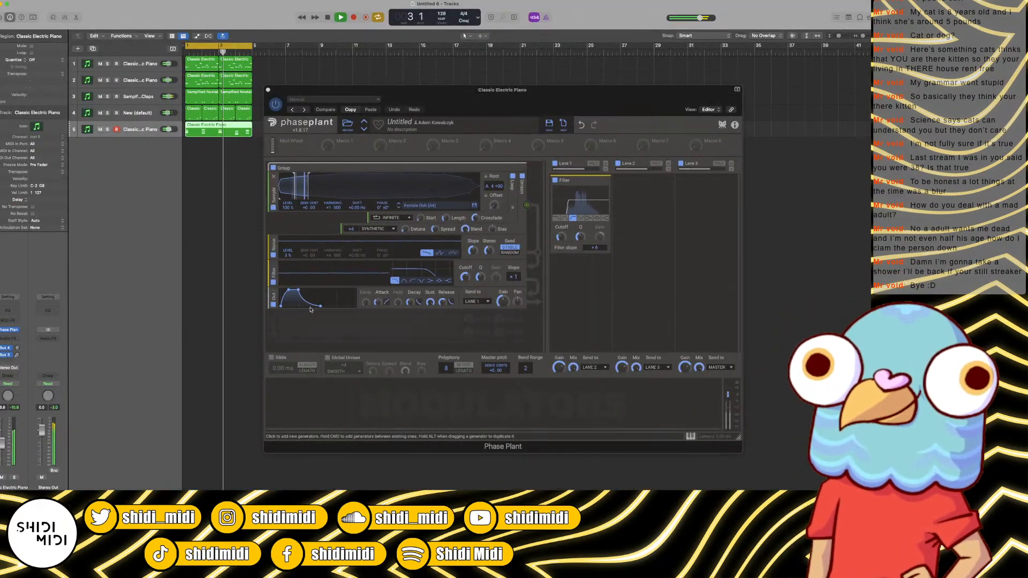
pyautogui.moveTo(283, 256); pyautogui.dragTo(283, 245)
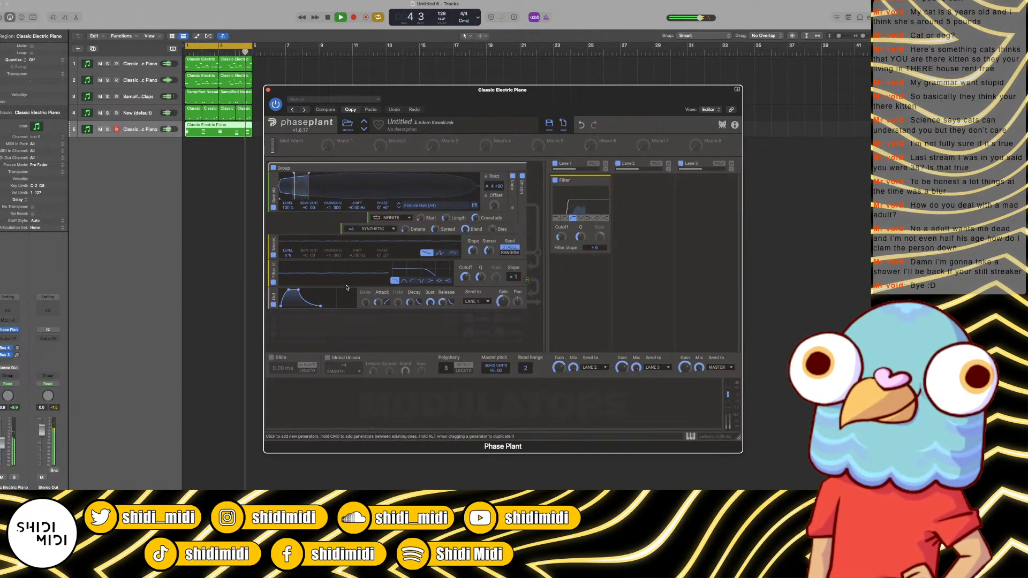
# Step: Add a Limiter below the Filter in Lane 1, listen to it in the loop, and collapse the Limiter
pyautogui.press('space')
pyautogui.click(578, 273)
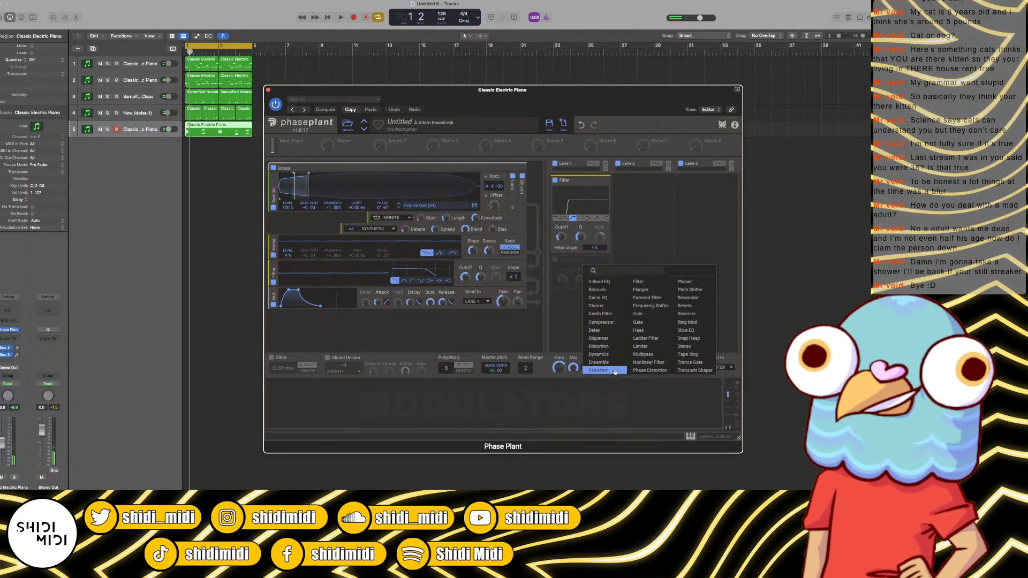
pyautogui.click(648, 346)
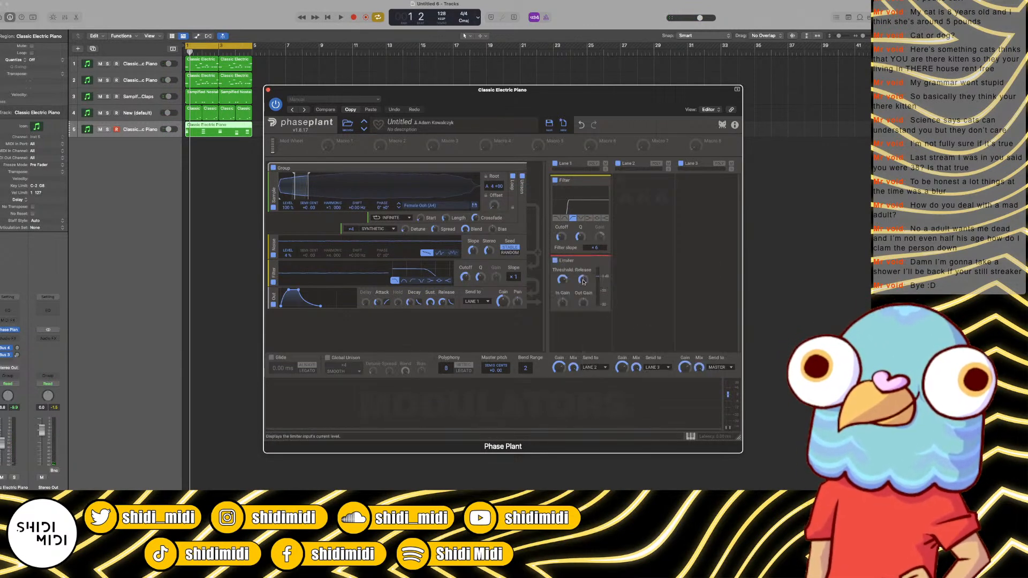
pyautogui.press('space')
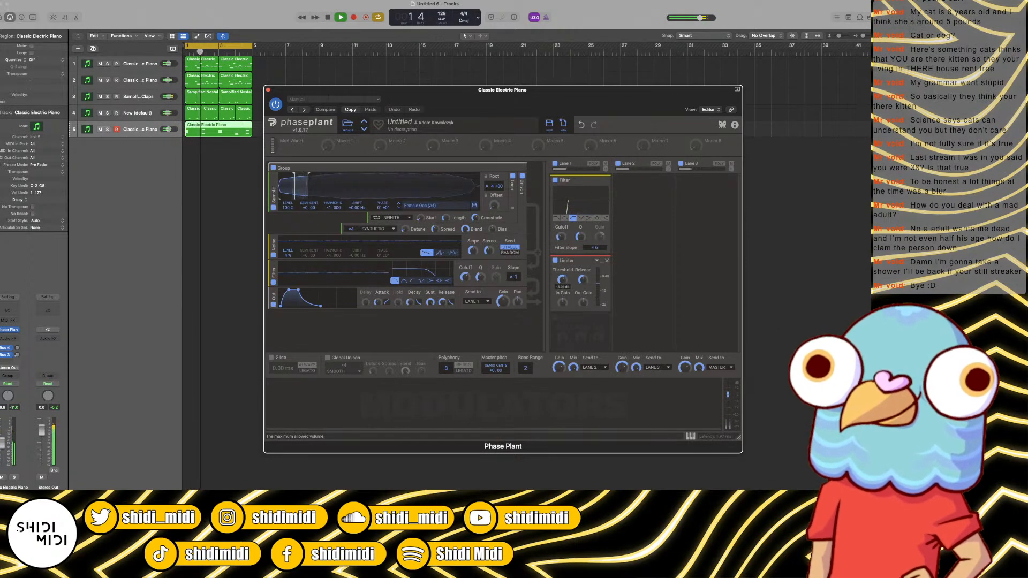
pyautogui.click(600, 262)
pyautogui.press('space')
# Step: Add a Reverb to Lane 1 and place it between the Filter and the Limiter
pyautogui.click(585, 289)
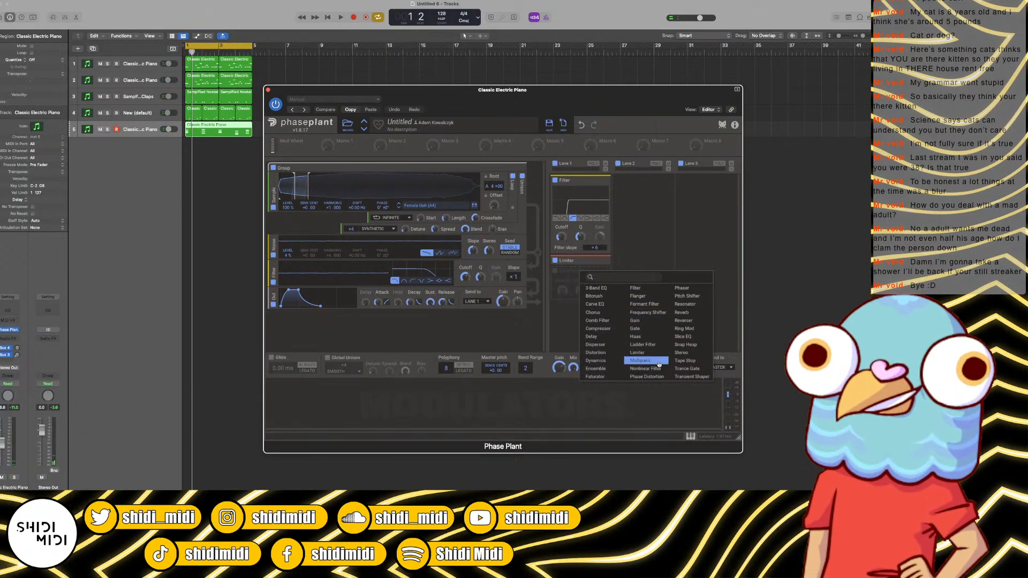
pyautogui.click(682, 312)
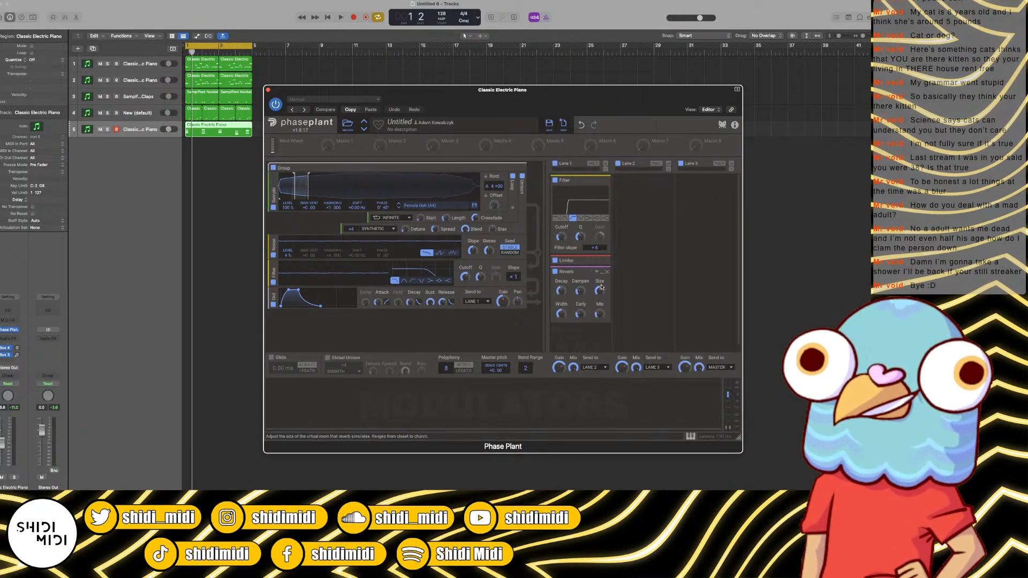
pyautogui.press('space')
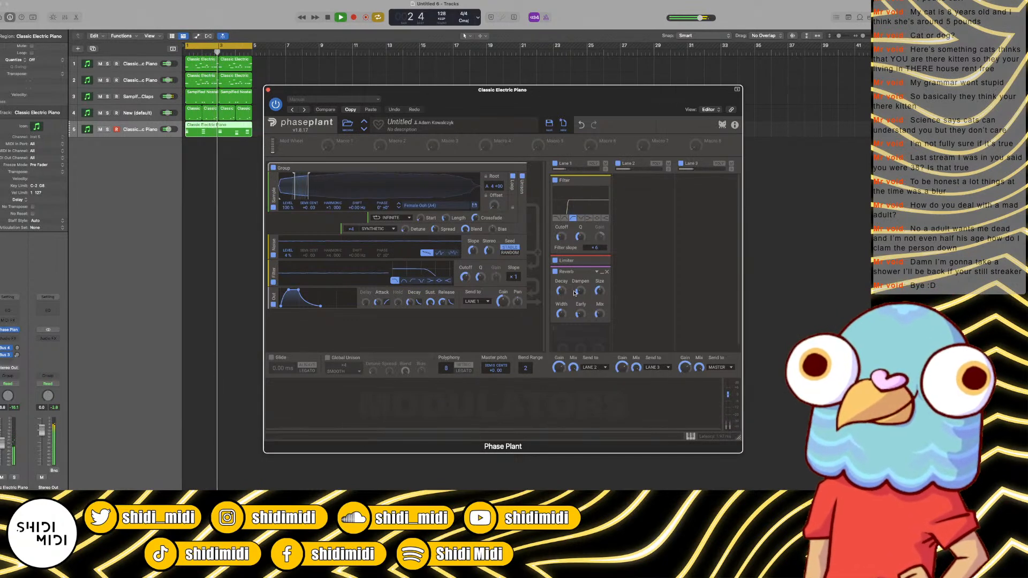
pyautogui.moveTo(561, 291); pyautogui.dragTo(580, 262)
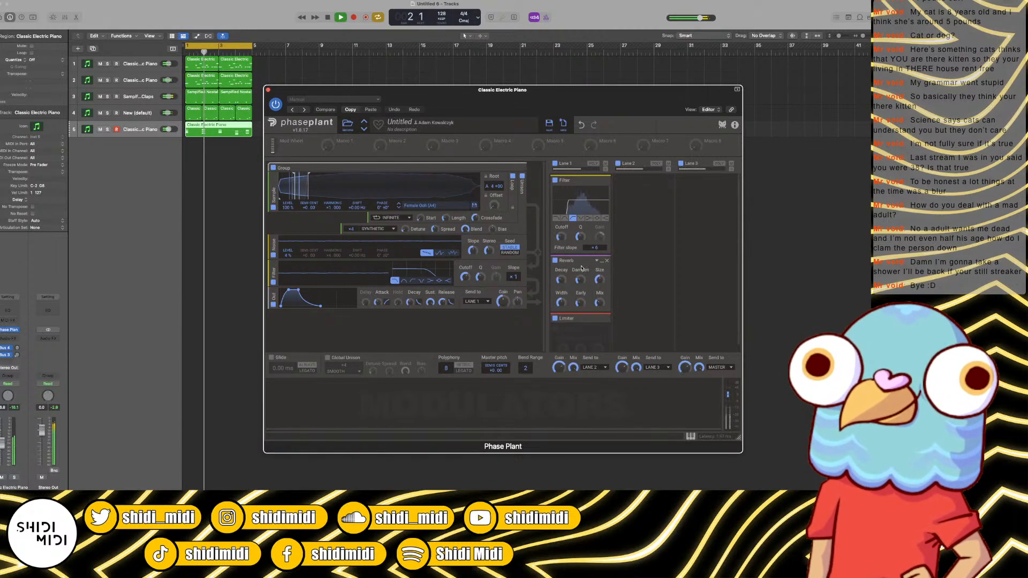
pyautogui.press('space')
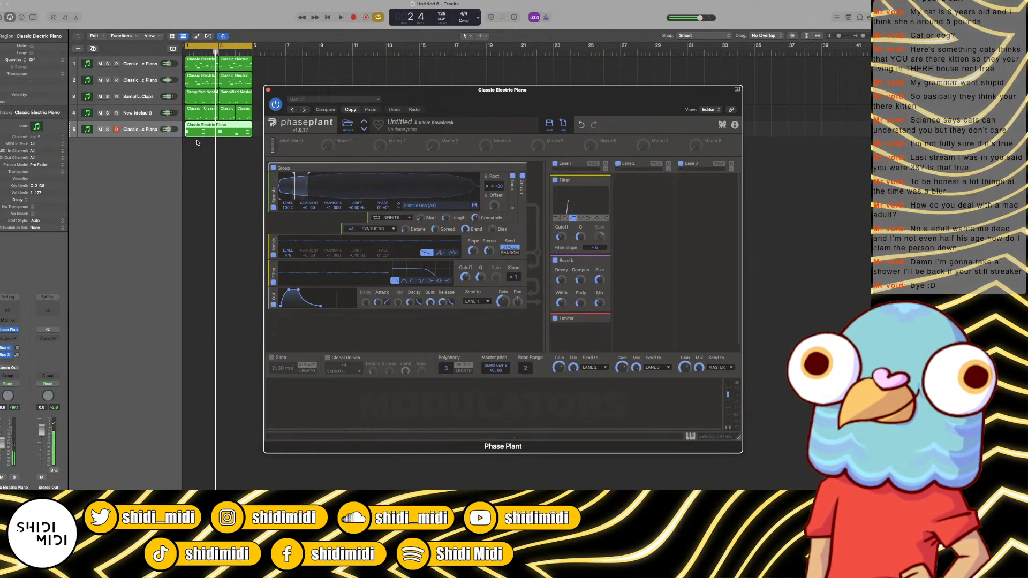
# Step: Set the volume of track 5 to -4.6 dB while the loop plays
pyautogui.click(172, 130)
pyautogui.moveTo(180, 69); pyautogui.dragTo(187, 130)
pyautogui.press('space')
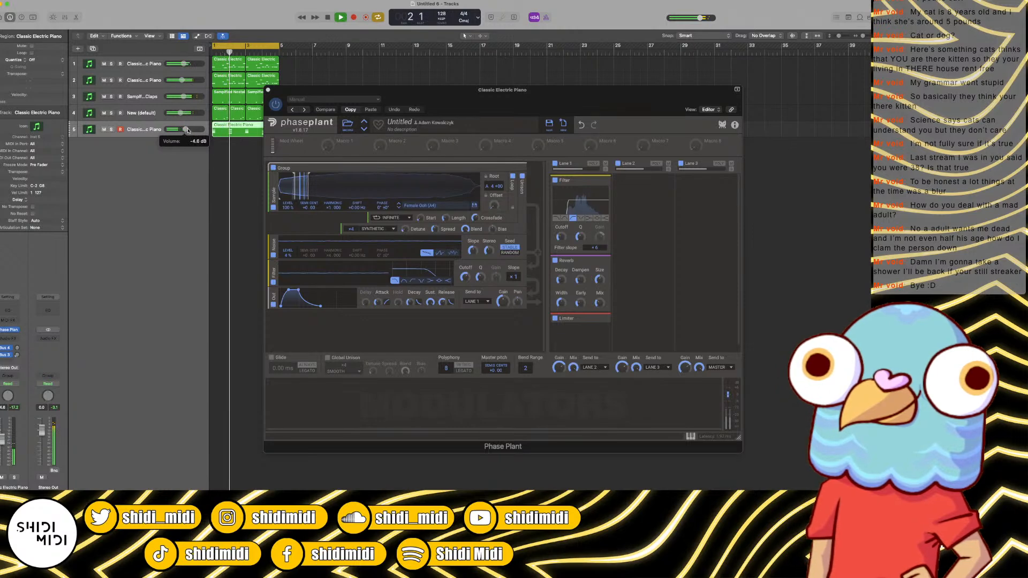
pyautogui.press('space')
pyautogui.click(631, 195)
pyautogui.click(621, 189)
pyautogui.click(624, 190)
pyautogui.click(628, 191)
pyautogui.click(628, 189)
pyautogui.click(457, 319)
pyautogui.press('space')
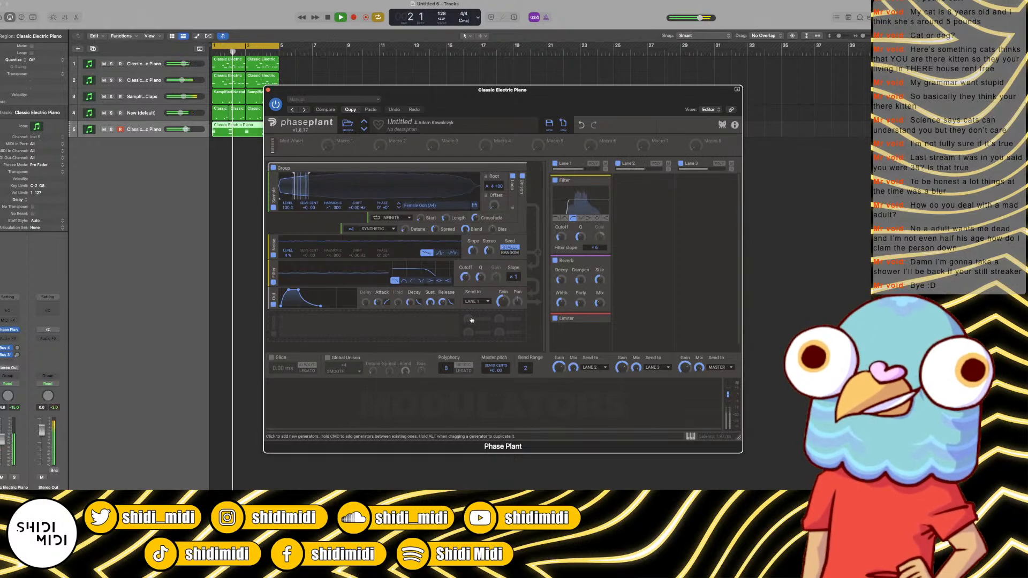
pyautogui.press('space')
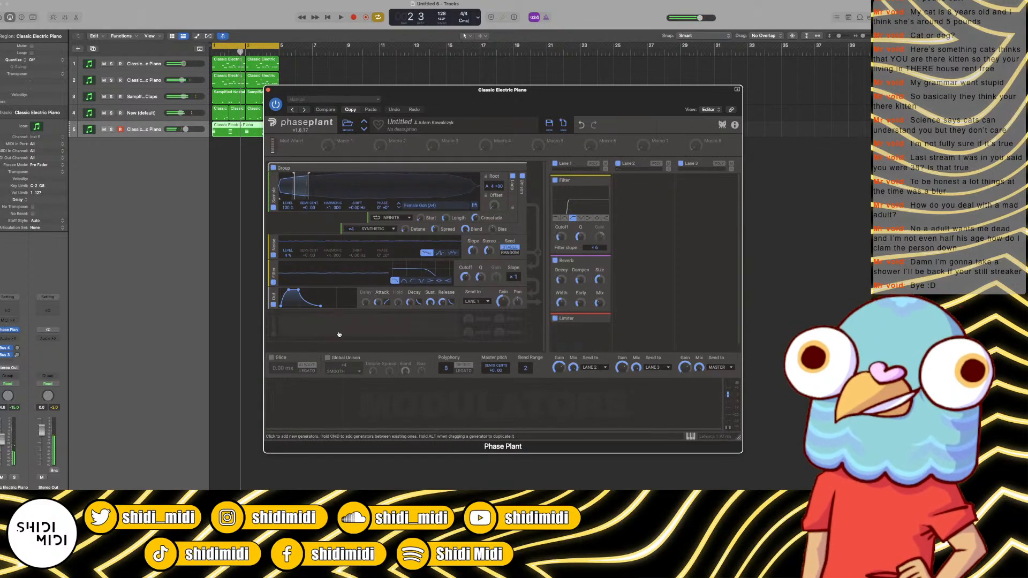
# Step: Add an Envelope modulator to the patch, reduce its attack, decay and release to the minimum, and play the loop
pyautogui.click(284, 399)
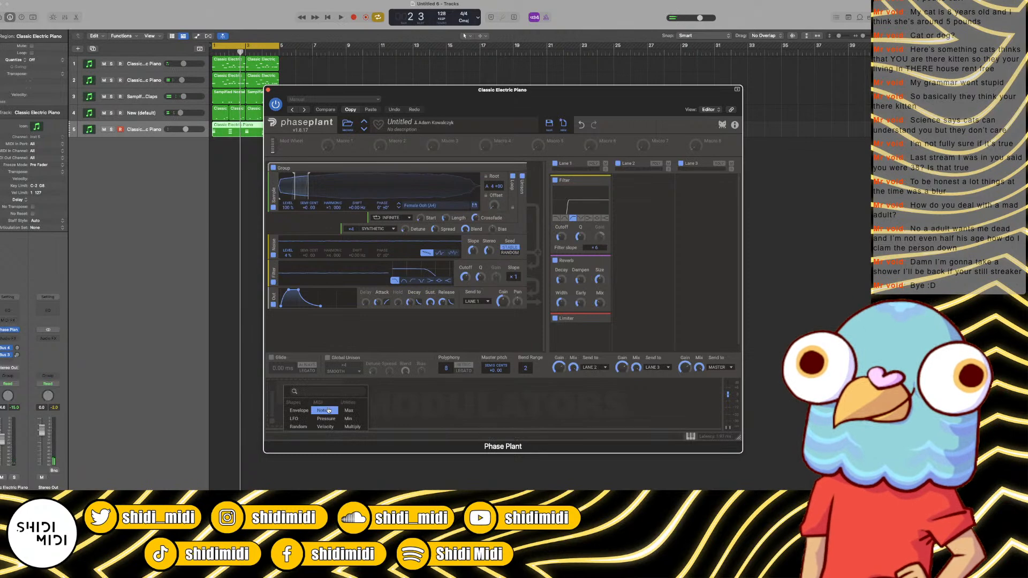
pyautogui.click(298, 410)
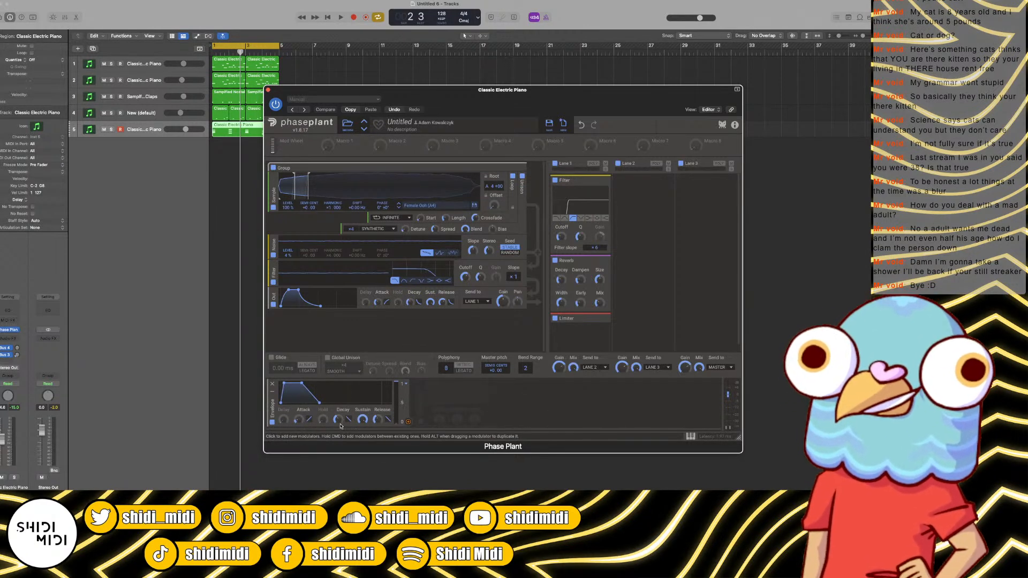
pyautogui.moveTo(298, 423); pyautogui.dragTo(299, 433)
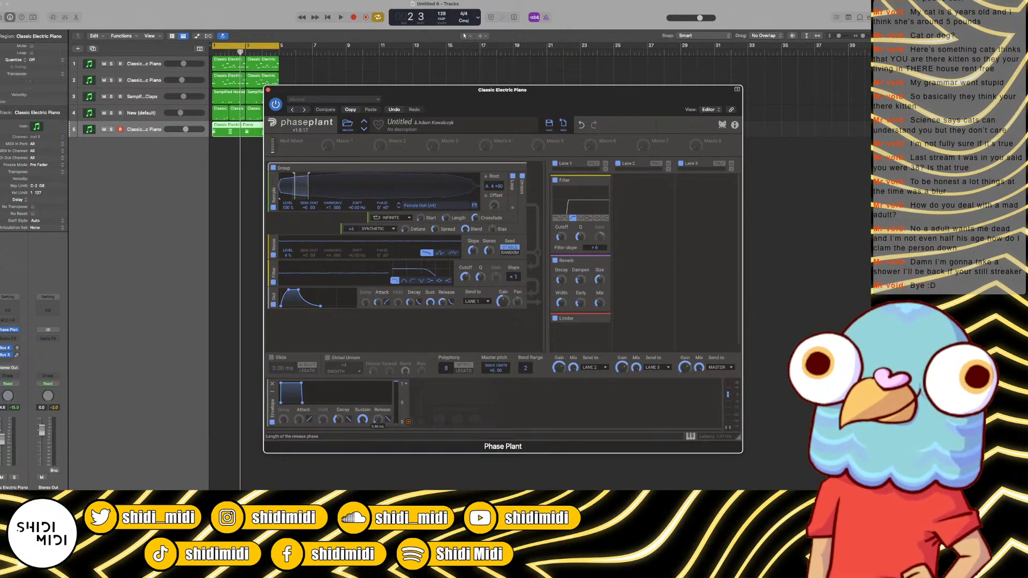
pyautogui.press('space')
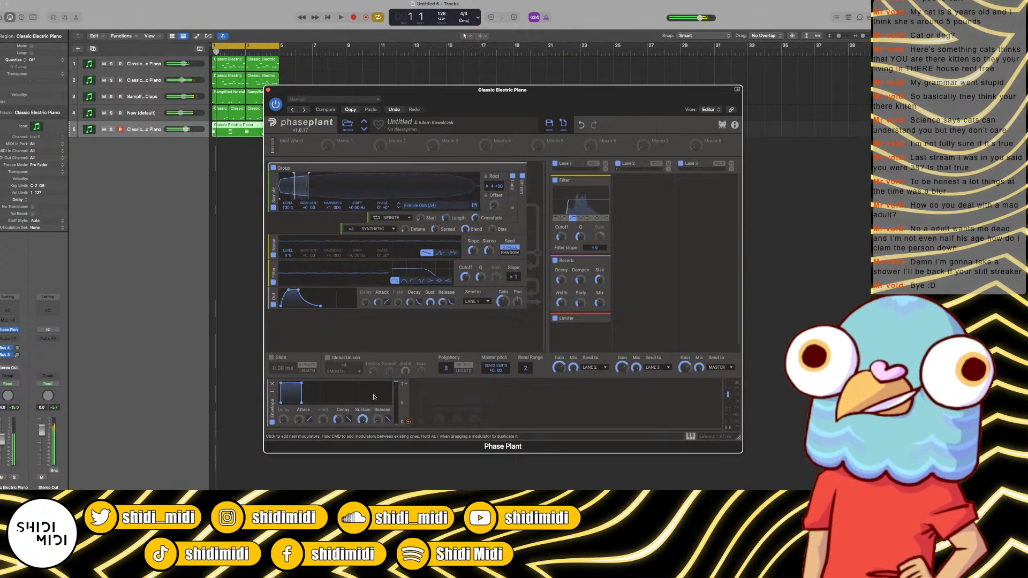
pyautogui.press('space')
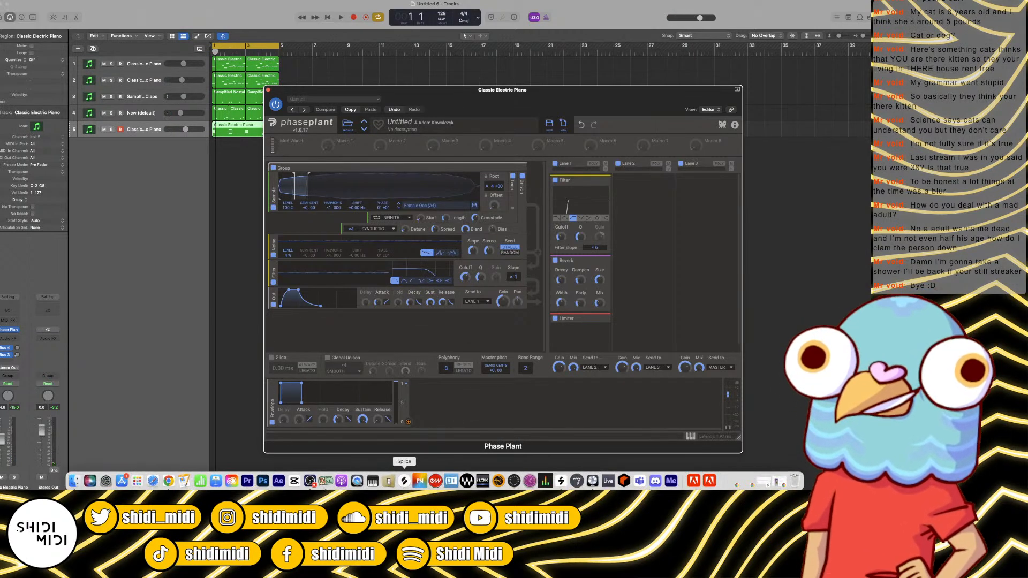
pyautogui.press('space')
# Step: Add a Tape Stop effect to Lane 2 and modulate its play switch with the new Envelope
pyautogui.click(648, 182)
pyautogui.click(721, 271)
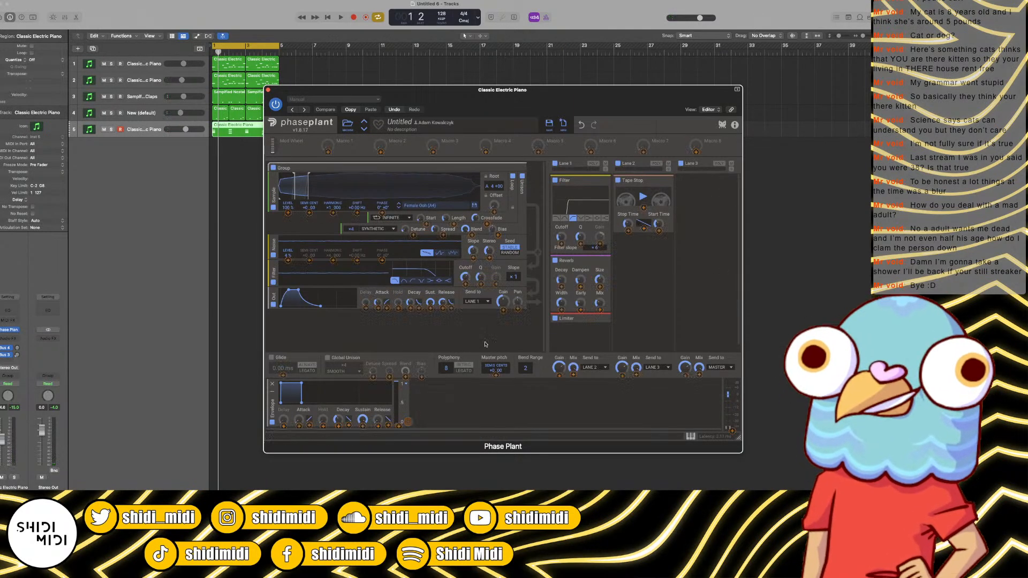
pyautogui.moveTo(408, 423); pyautogui.dragTo(644, 199)
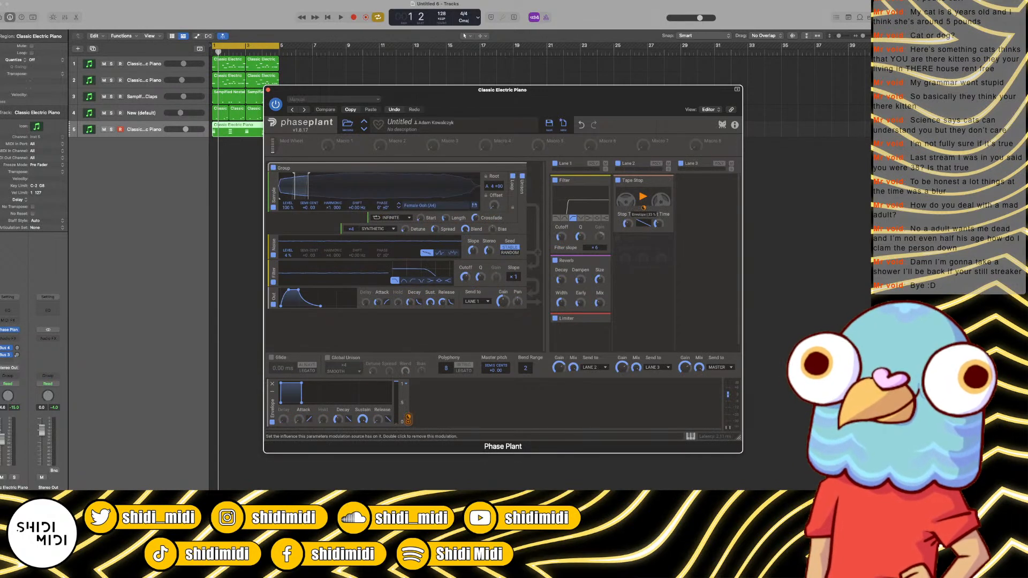
# Step: Adjust the Tape Stop's start and stop times during playback and shorten the output envelope's release slightly
pyautogui.press('space')
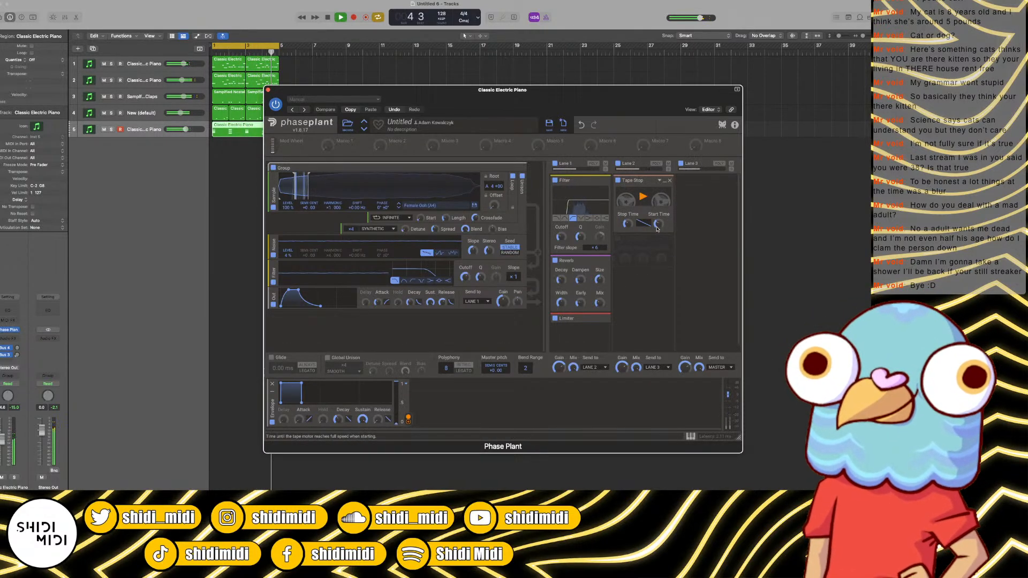
pyautogui.moveTo(657, 226); pyautogui.dragTo(628, 213)
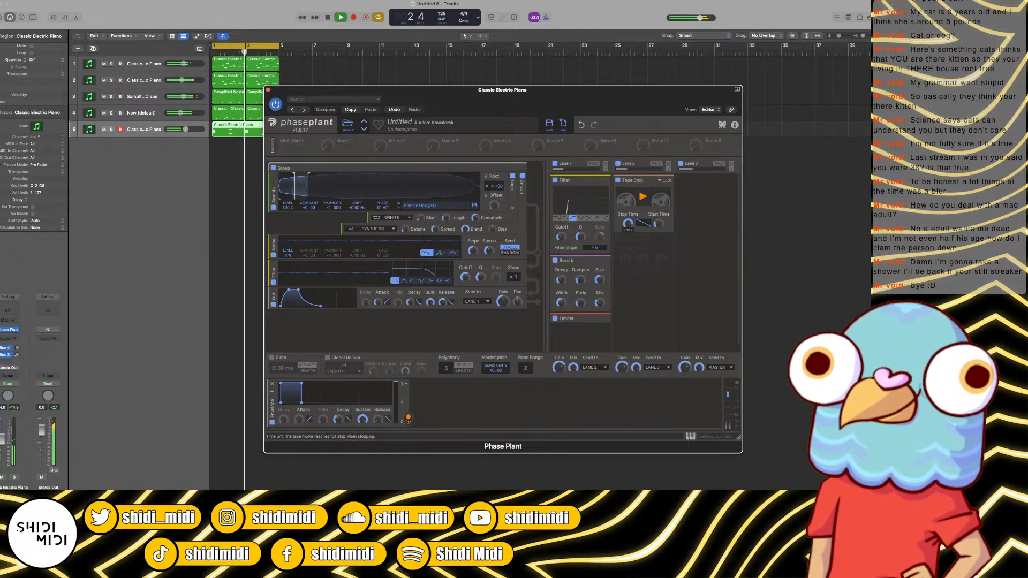
pyautogui.moveTo(628, 225); pyautogui.dragTo(627, 217)
pyautogui.moveTo(443, 302); pyautogui.dragTo(442, 305)
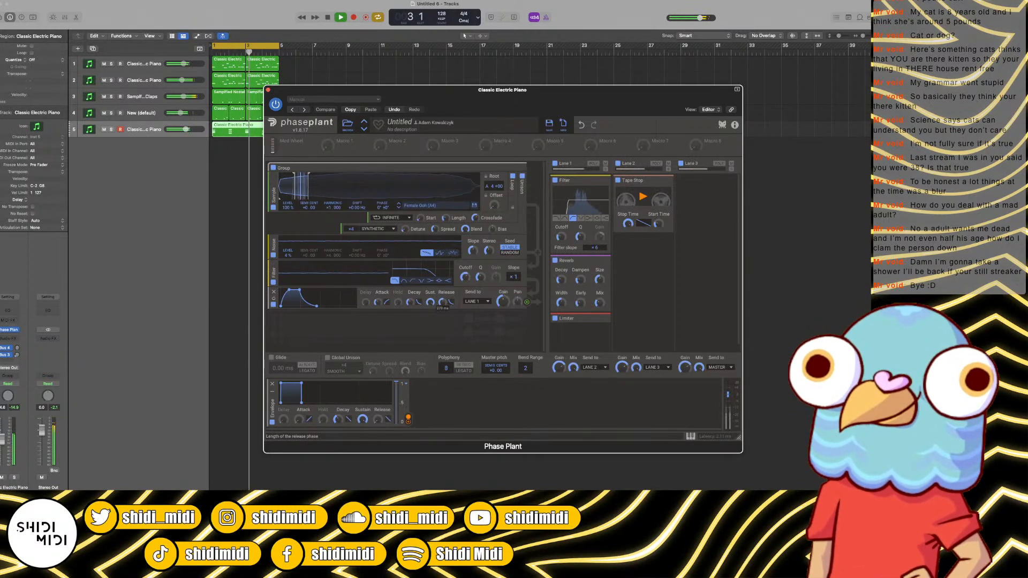
pyautogui.press('space')
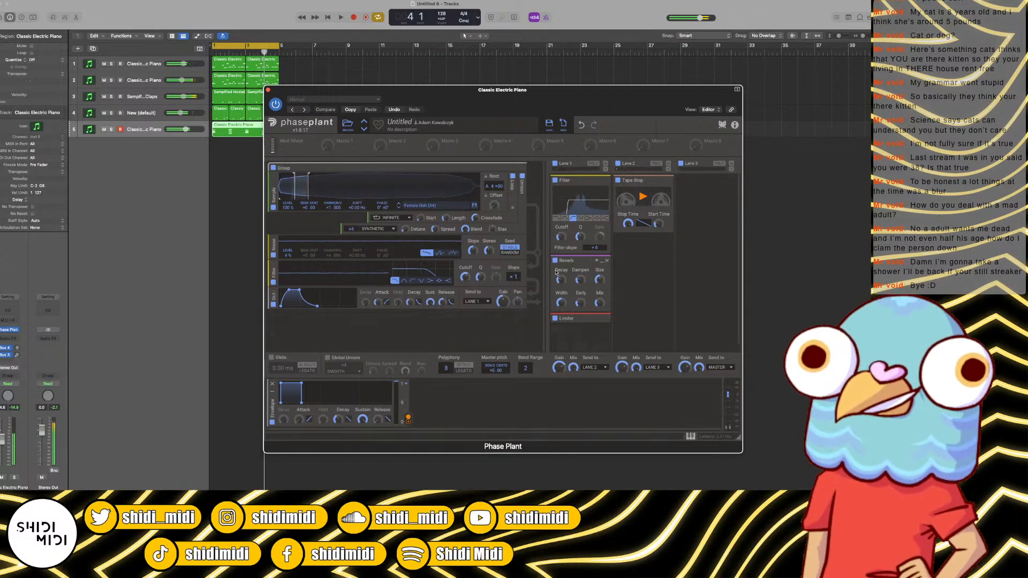
# Step: Move the Reverb and the Limiter from Lane 1 to below the Tape Stop in Lane 2 and restart the loop
pyautogui.moveTo(568, 264); pyautogui.dragTo(642, 251)
pyautogui.moveTo(566, 260); pyautogui.dragTo(647, 309)
pyautogui.press('space')
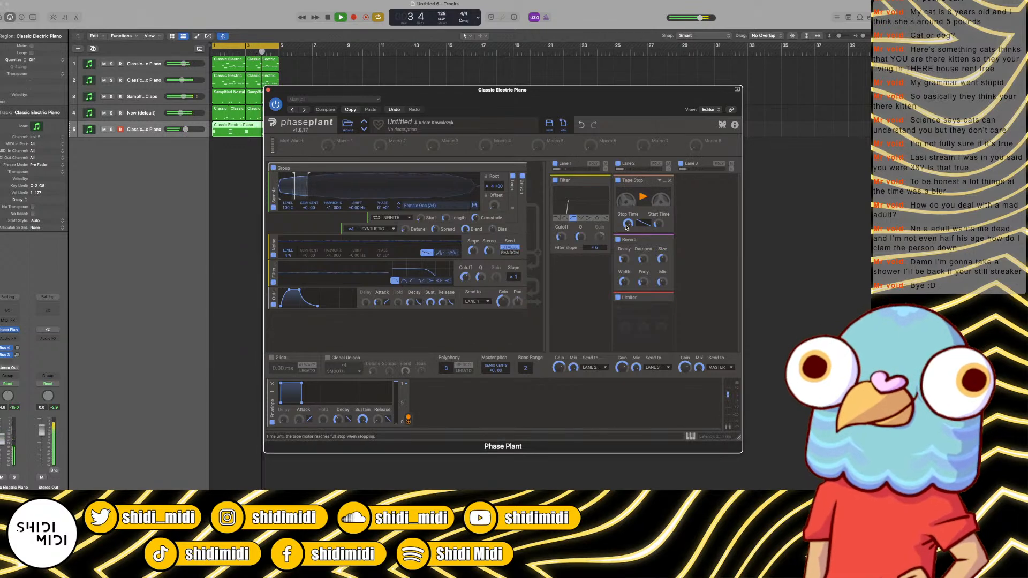
# Step: Fine-tune the Tape Stop's start time while listening, stop playback, and close the synth window
pyautogui.moveTo(659, 225); pyautogui.dragTo(659, 223)
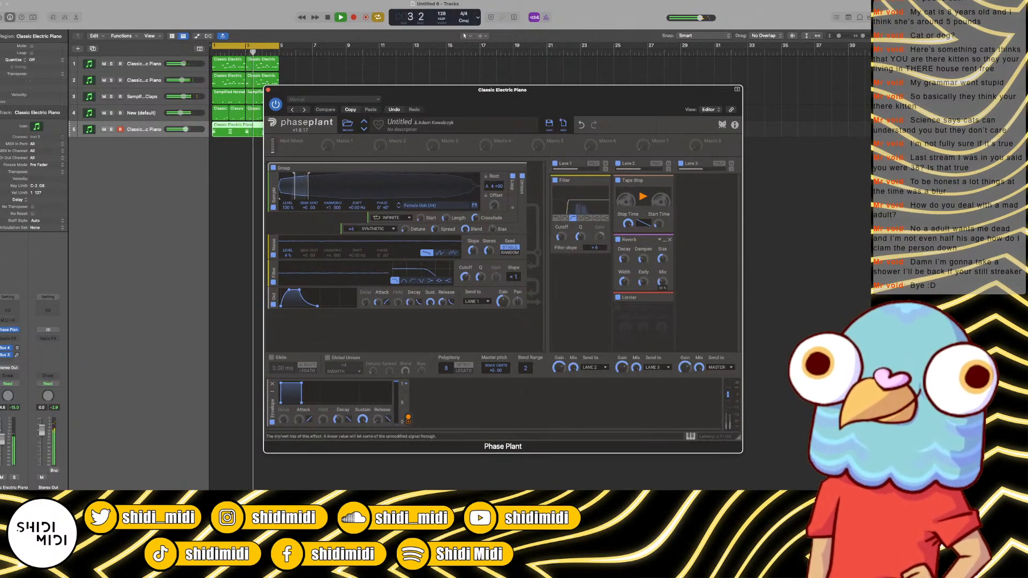
pyautogui.press('space')
pyautogui.click(269, 90)
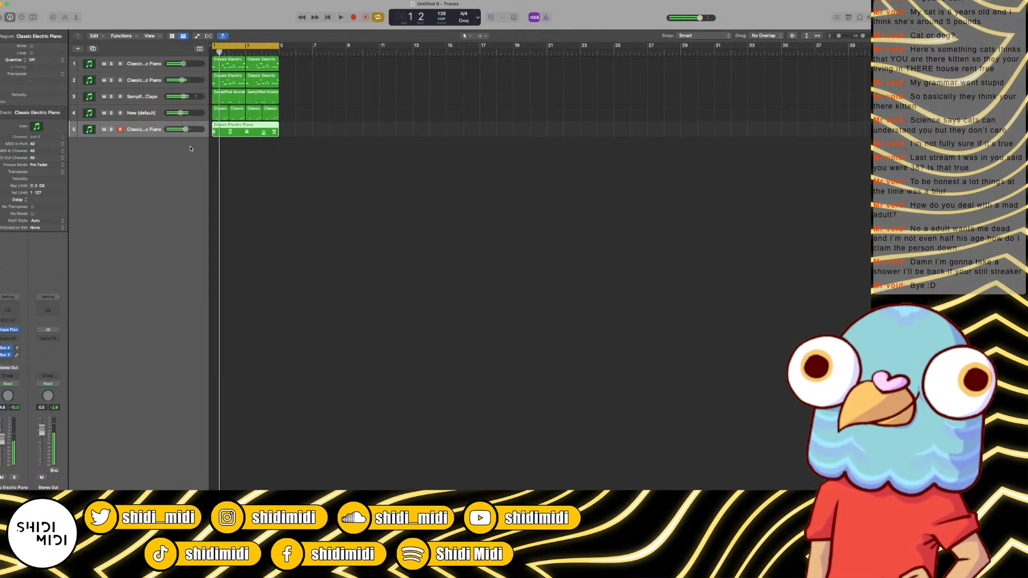
# Step: Save the project under the name Sound Design And Chill 1
pyautogui.click(281, 216)
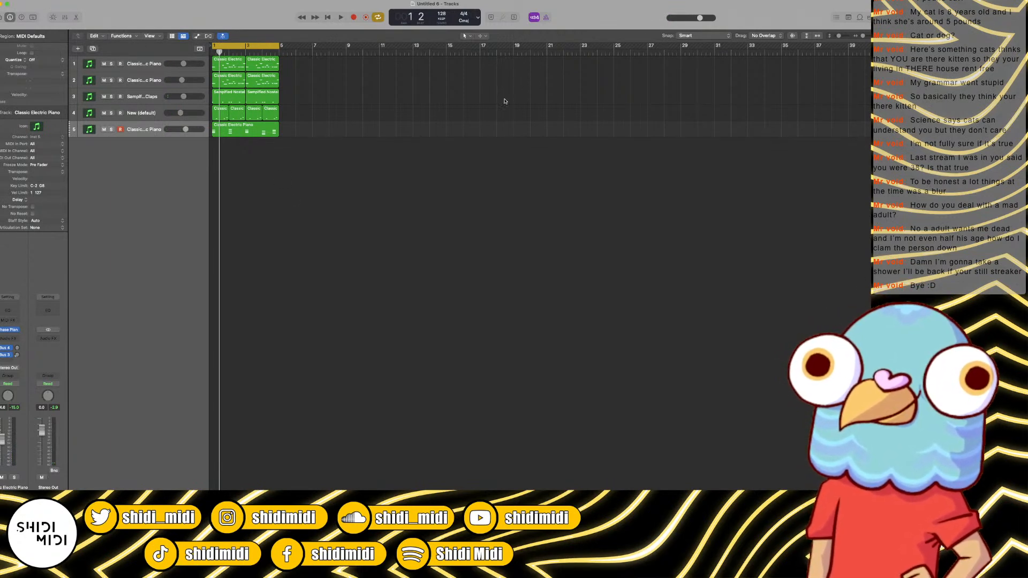
pyautogui.press('super+s')
pyautogui.moveTo(466, 68); pyautogui.dragTo(1027, 102)
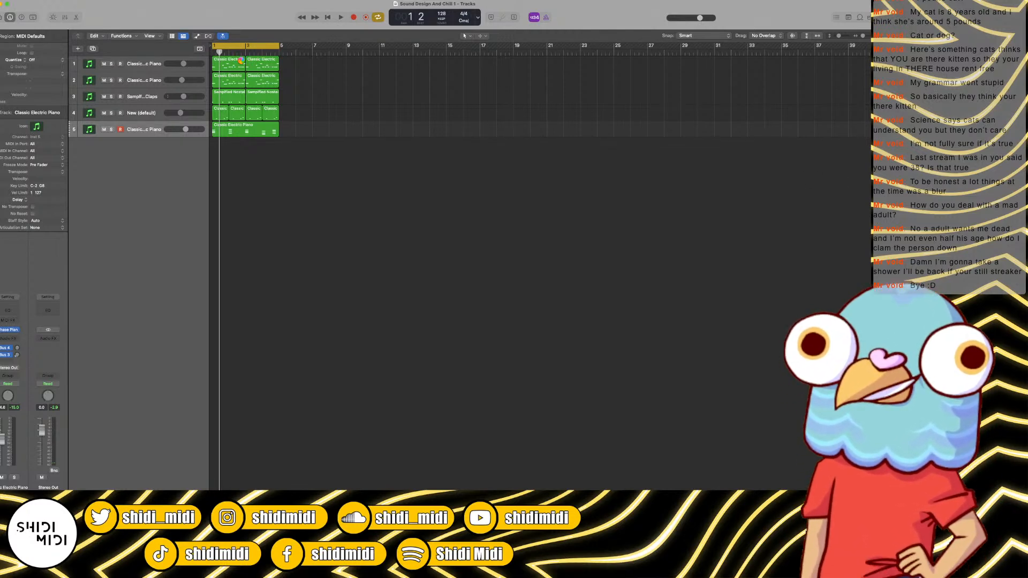
pyautogui.press('super+z')
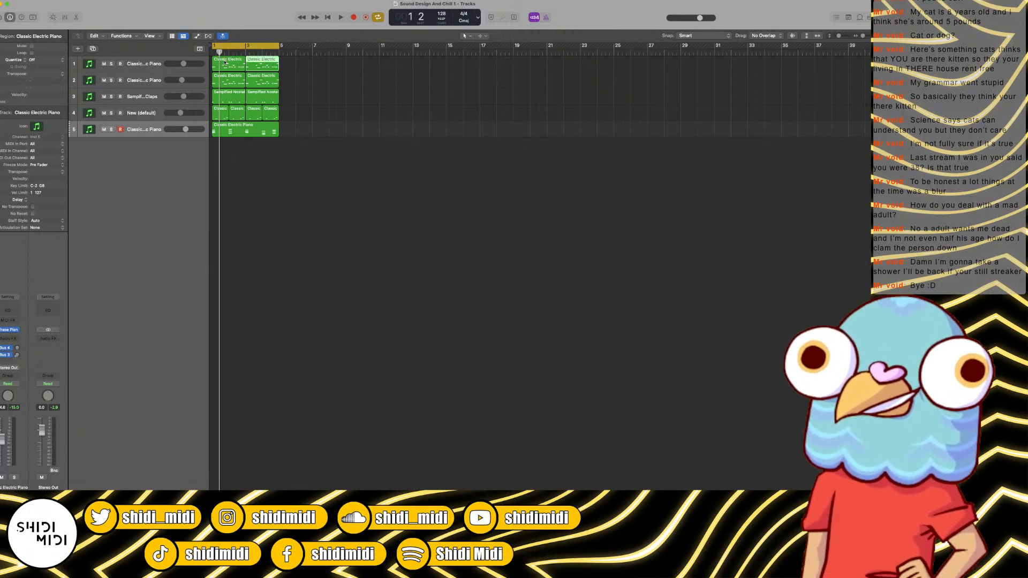
# Step: Select track 1, open its Phase Plant instrument, and play the loop
pyautogui.click(317, 76)
pyautogui.press('space')
pyautogui.click(141, 65)
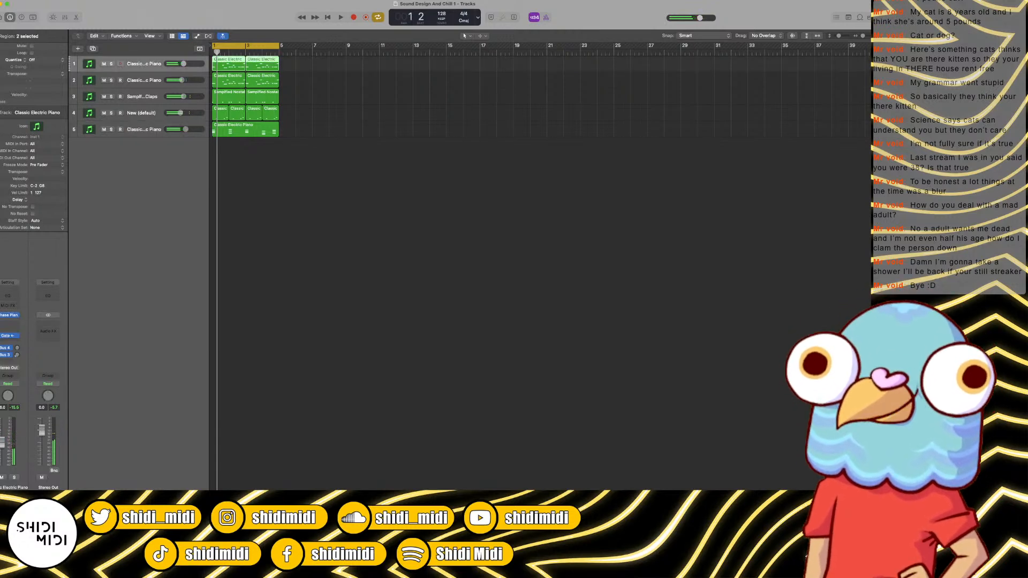
pyautogui.click(8, 316)
pyautogui.press('space')
# Step: Add a Limiter below the Filter in Lane 3 of the track 1 patch
pyautogui.scroll(-3, 735, 253)
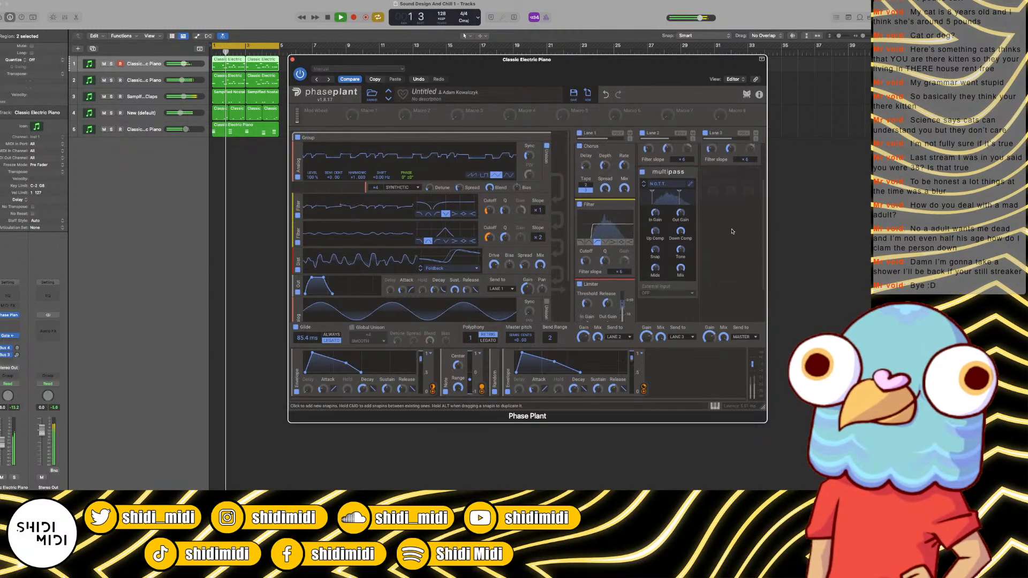
pyautogui.click(729, 189)
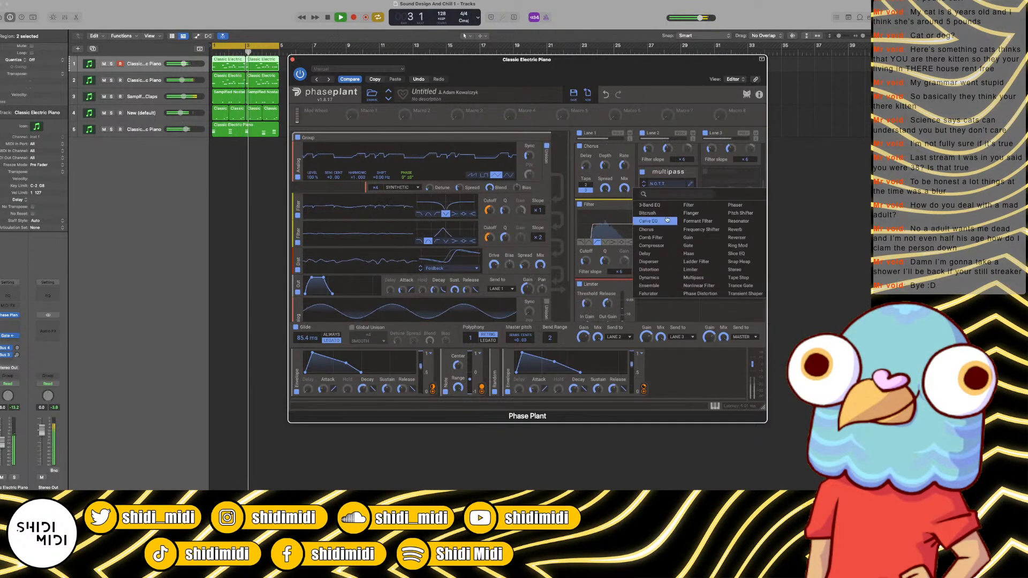
pyautogui.click(721, 179)
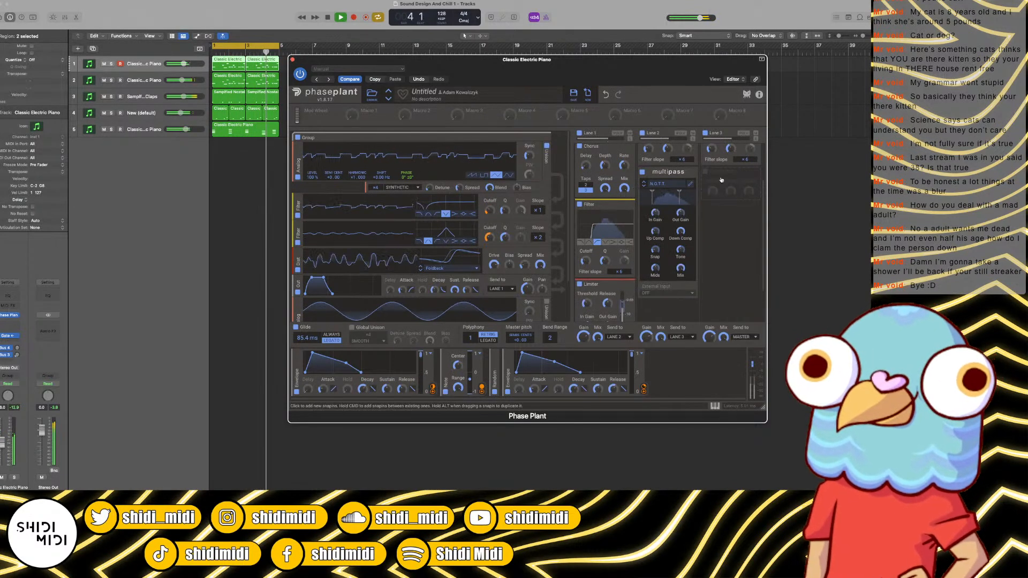
pyautogui.click(721, 179)
pyautogui.click(690, 259)
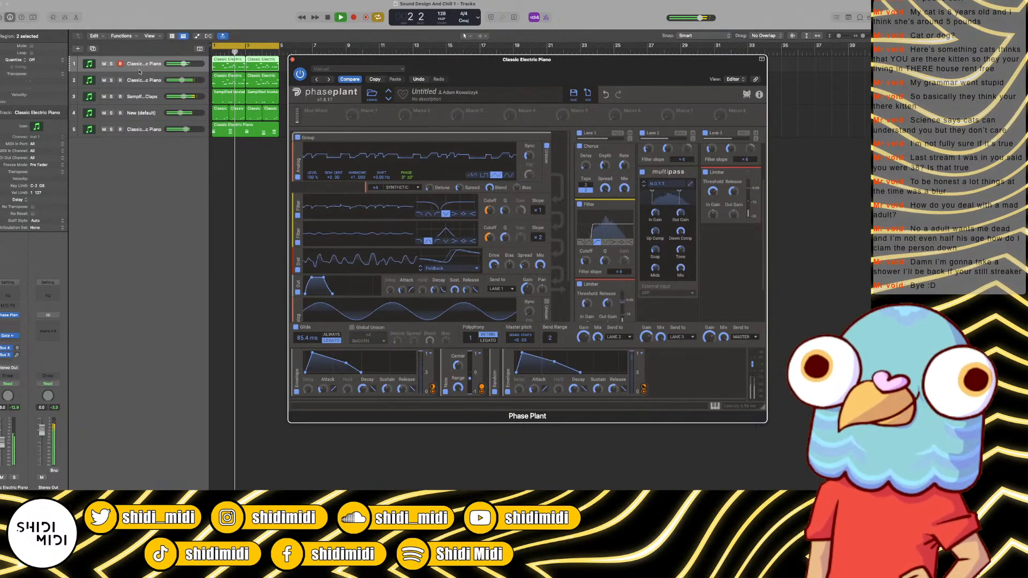
# Step: Solo track 1, lower the threshold of the Lane 3 Limiter, and listen to the result
pyautogui.press('s')
pyautogui.moveTo(713, 191)
pyautogui.mouseDown()
pyautogui.moveTo(714, 212)
pyautogui.moveTo(713, 198)
pyautogui.mouseUp()
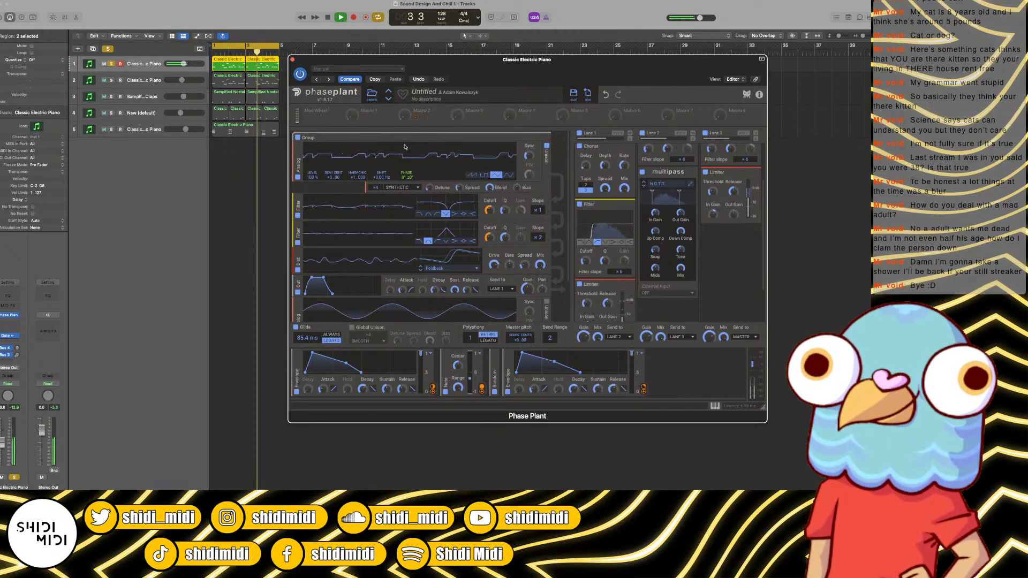
pyautogui.press('space')
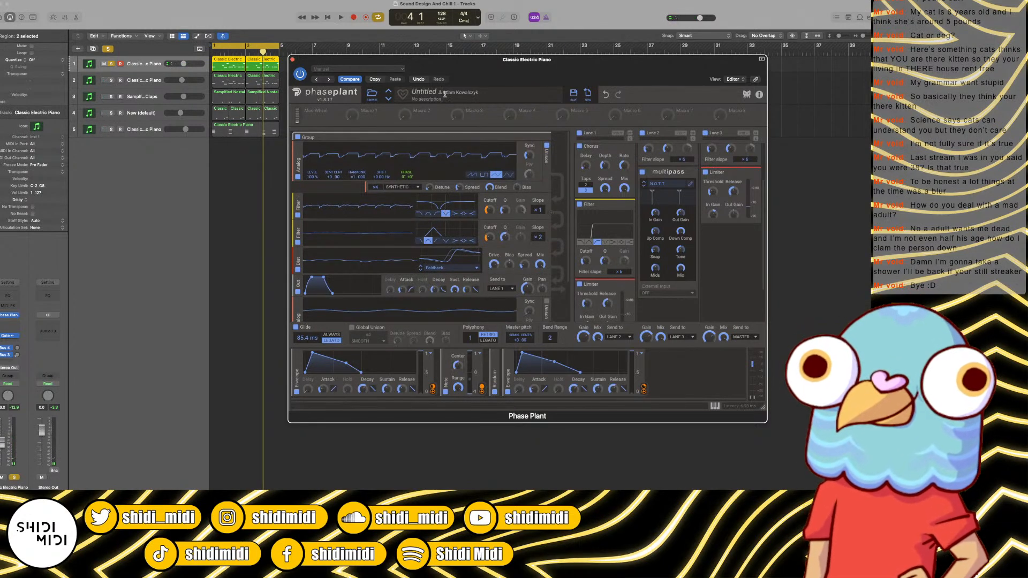
pyautogui.press('space')
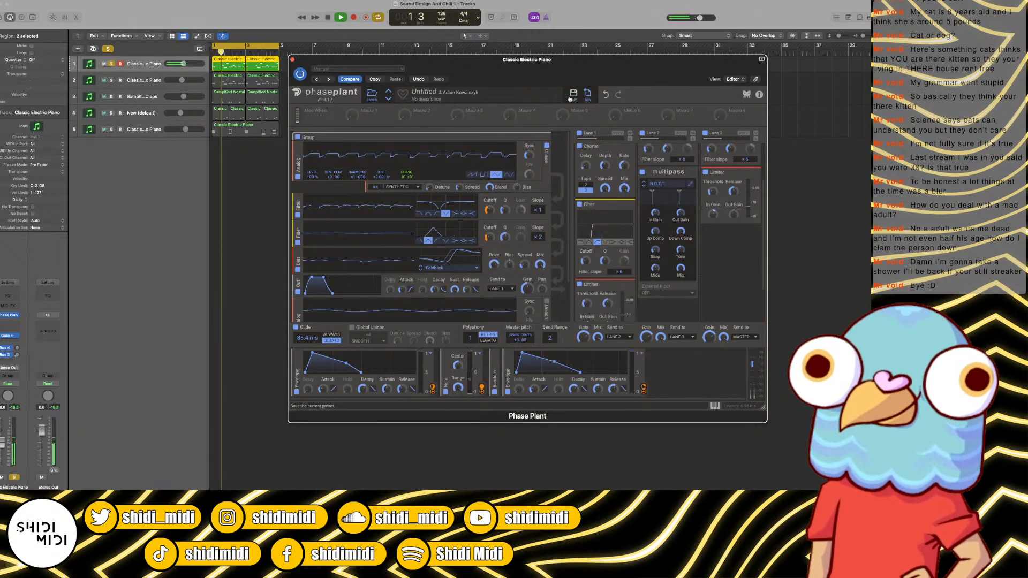
pyautogui.press('space')
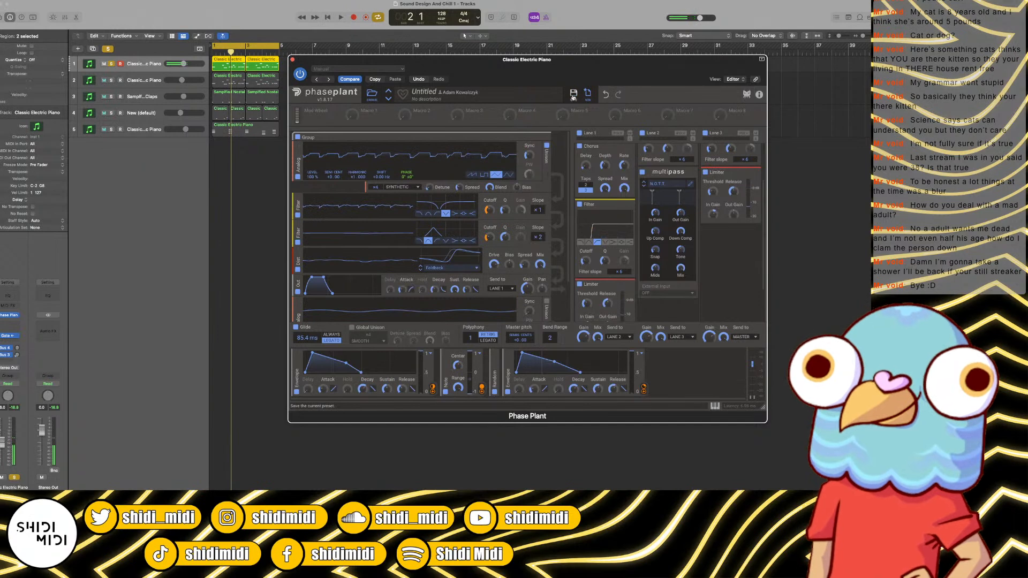
# Step: Save the track 1 patch as a preset named Notch Triange in the Bass folder
pyautogui.click(573, 95)
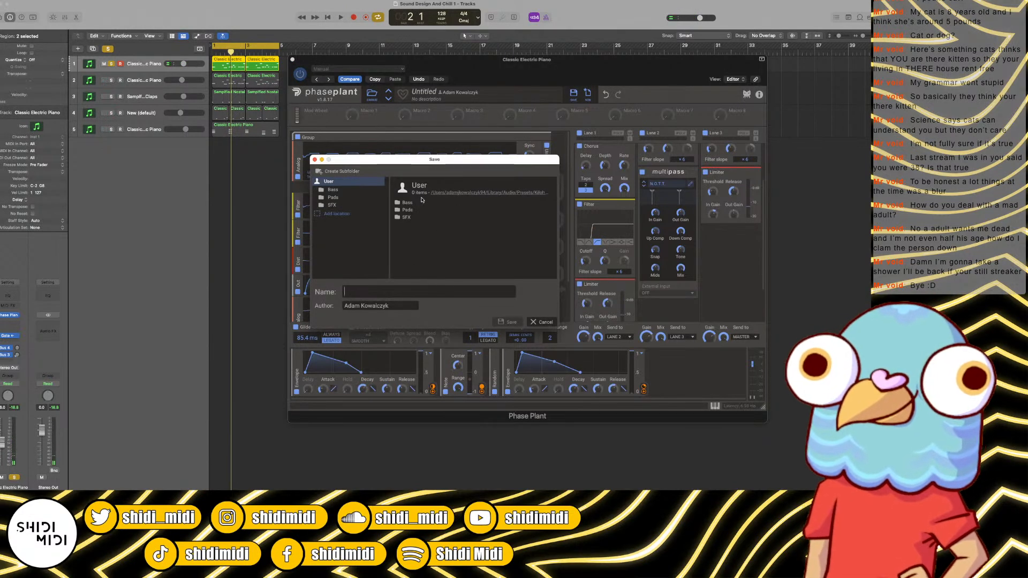
pyautogui.doubleClick(411, 203)
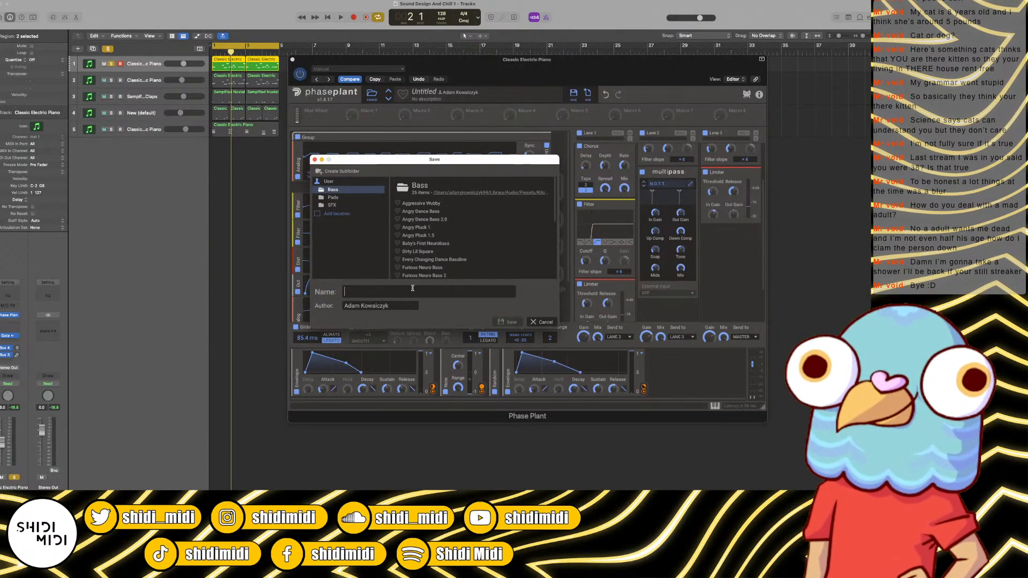
pyautogui.write('Notch Triange')
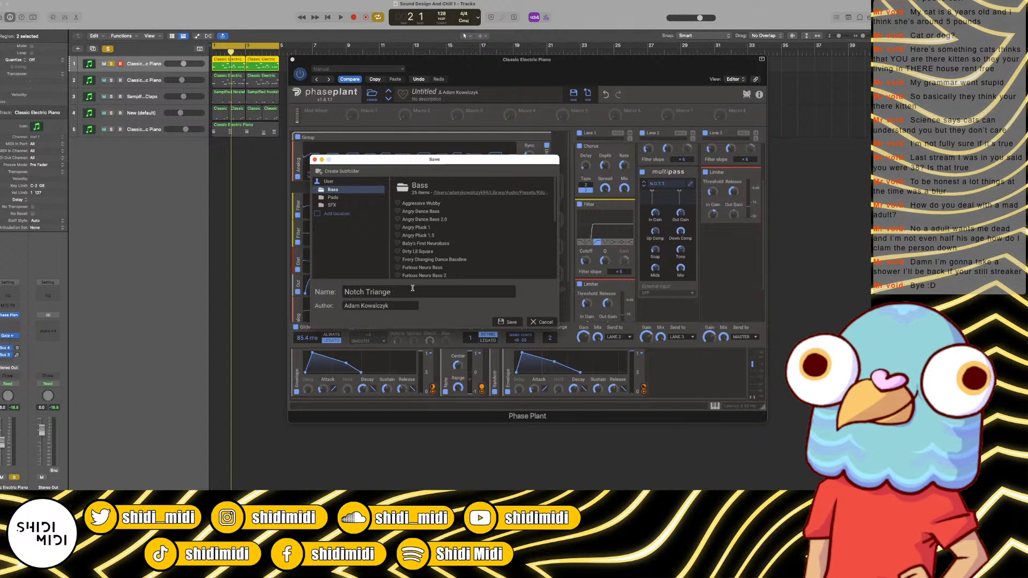
pyautogui.press('Return')
pyautogui.press('space')
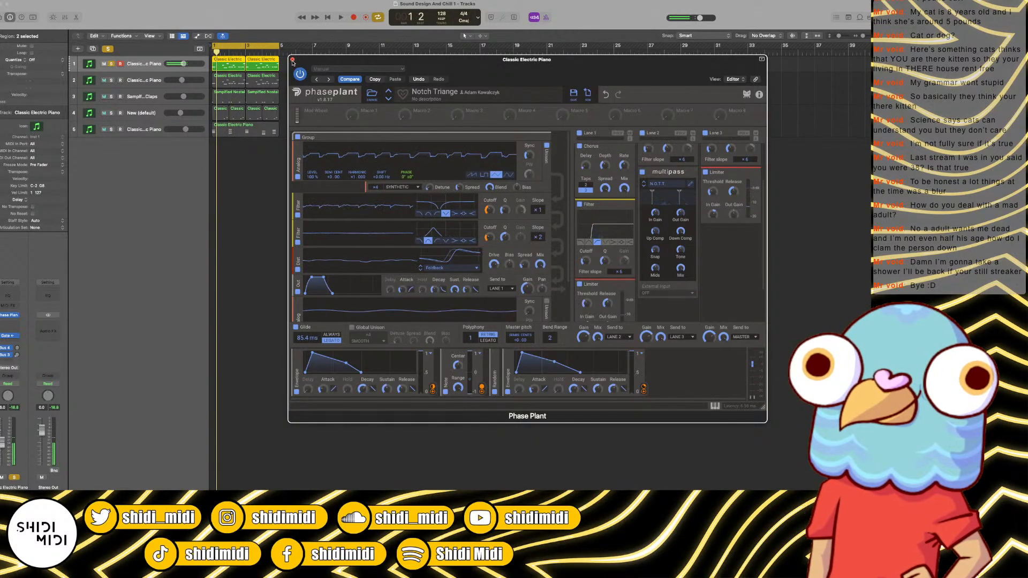
# Step: Close the track 1 synth window and switch the solo from track 1 to track 5
pyautogui.click(292, 59)
pyautogui.press('space')
pyautogui.click(111, 64)
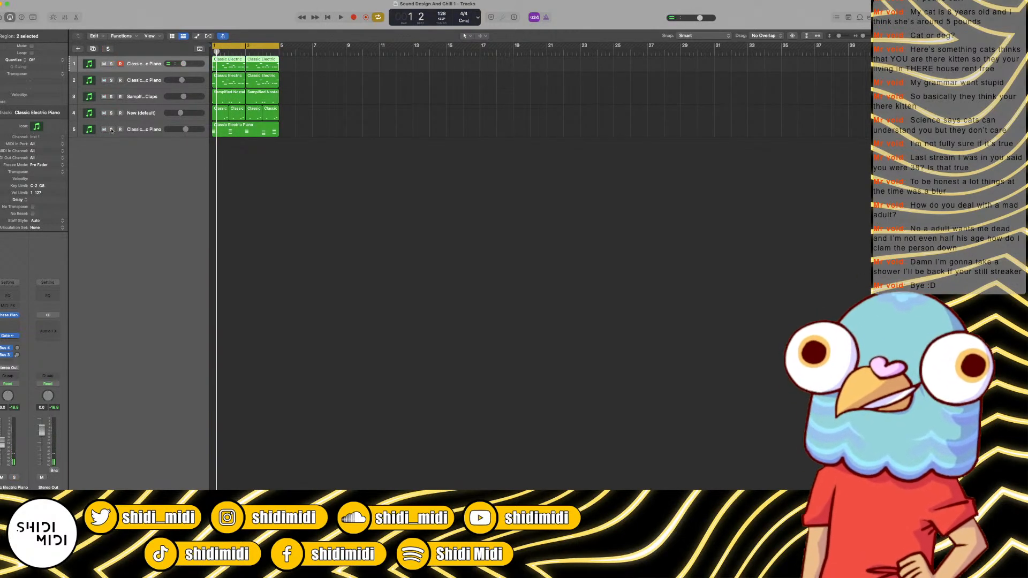
pyautogui.click(111, 131)
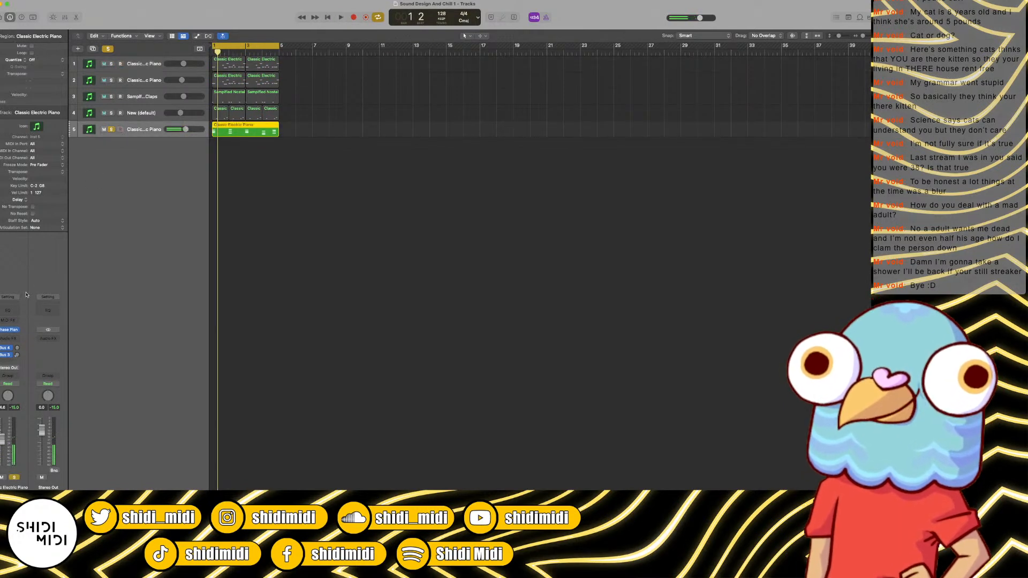
# Step: Save the track 5 patch as a preset named Tape Pad 1 in the Pads folder and close its synth window
pyautogui.click(8, 330)
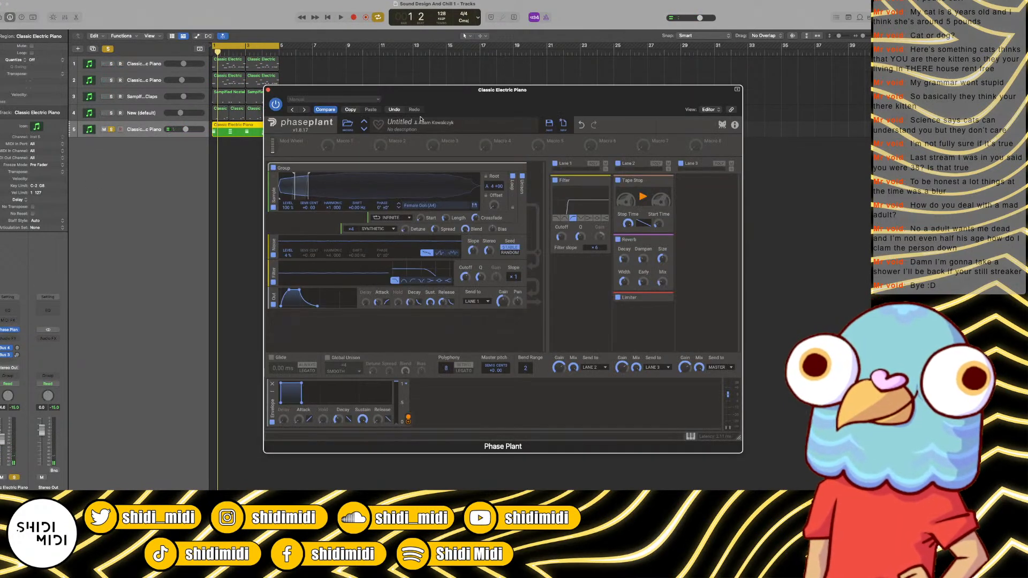
pyautogui.click(548, 124)
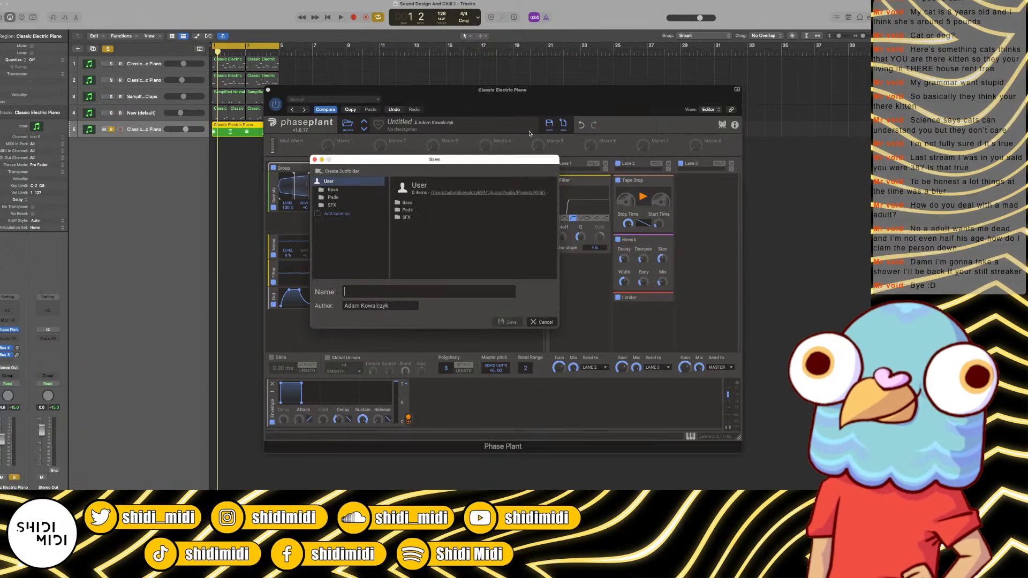
pyautogui.doubleClick(416, 211)
pyautogui.write('Tape Pad 1')
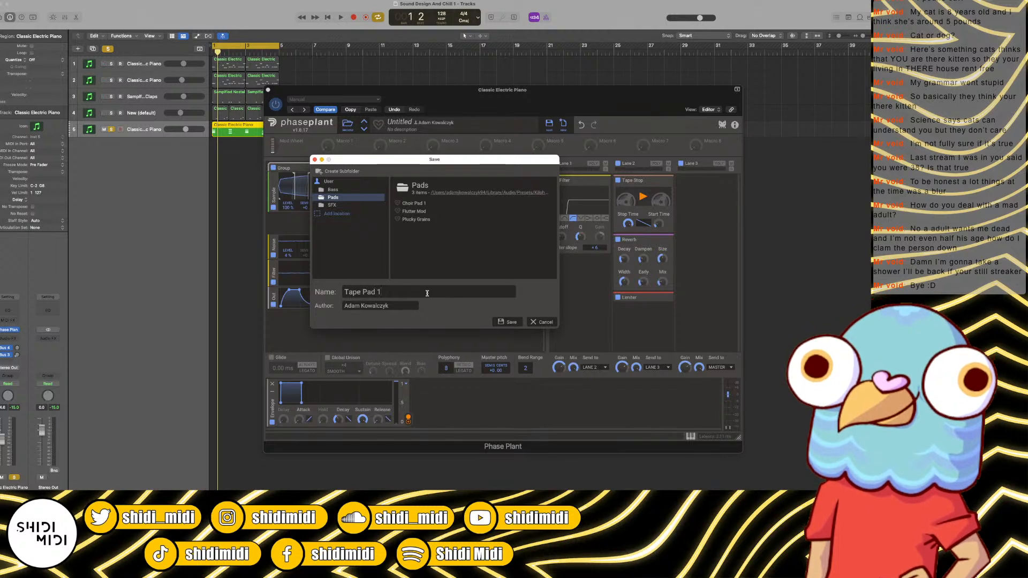
pyautogui.click(510, 321)
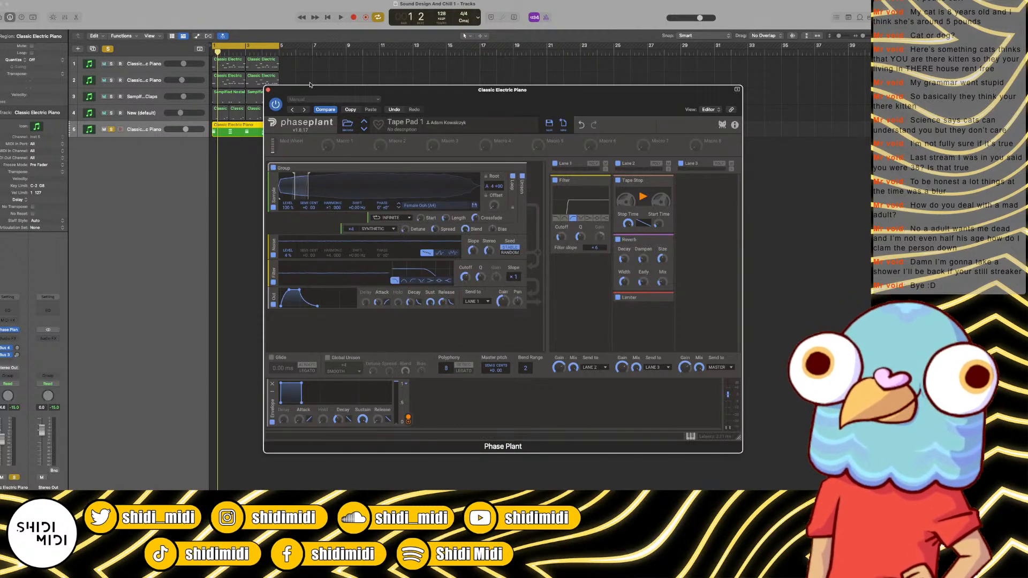
pyautogui.click(267, 91)
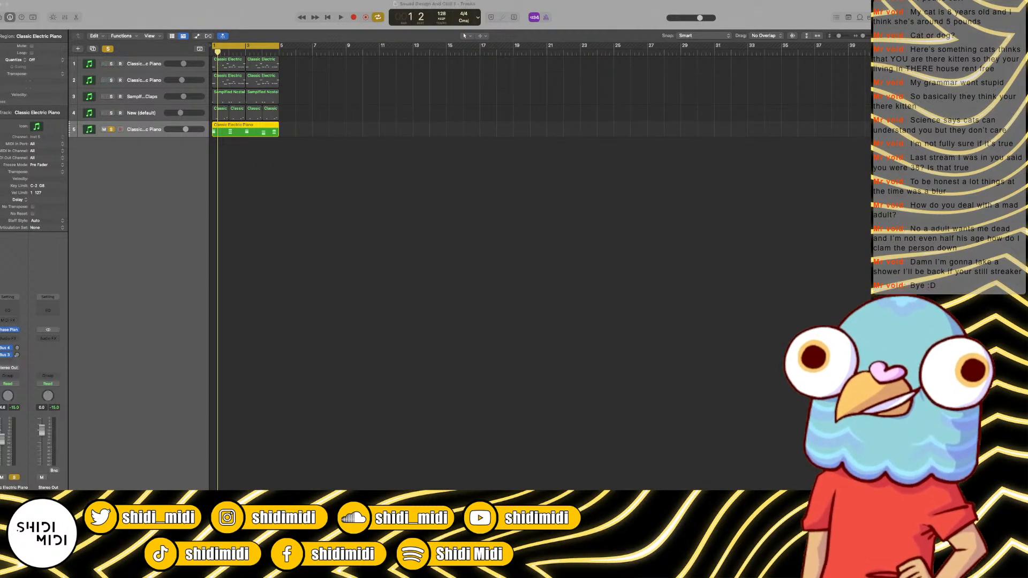
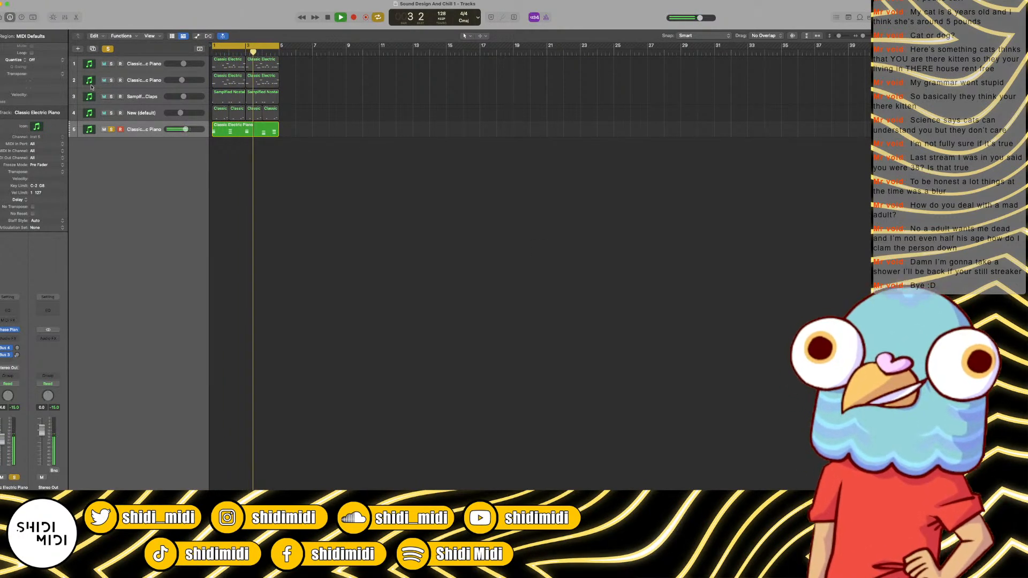
# Step: Turn off the solo on track 5 and reorder the tracks so both Battery tracks come first, followed by Trilian and the two Phase Plant tracks
pyautogui.press('s')
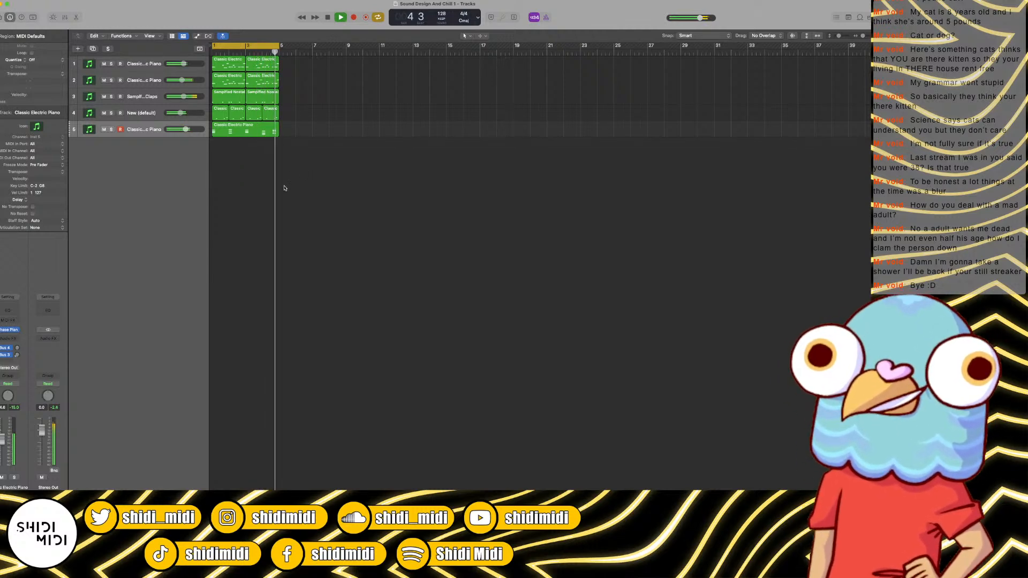
pyautogui.press('x')
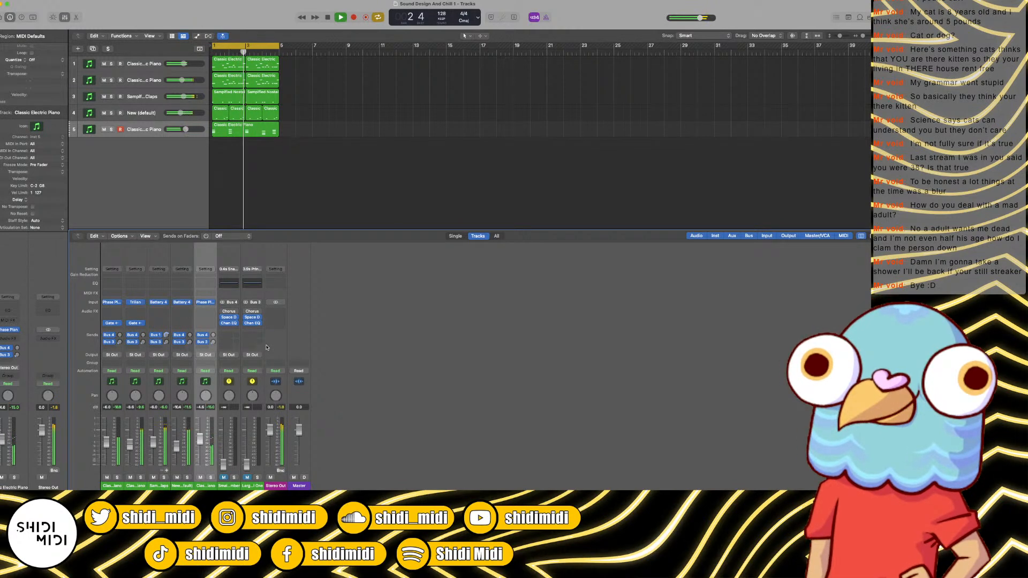
pyautogui.click(138, 111)
pyautogui.keyDown('shift'); pyautogui.click(141, 98); pyautogui.keyUp('shift')
pyautogui.moveTo(140, 98)
pyautogui.mouseDown()
pyautogui.moveTo(142, 53)
pyautogui.moveTo(145, 120)
pyautogui.moveTo(143, 109)
pyautogui.mouseUp()
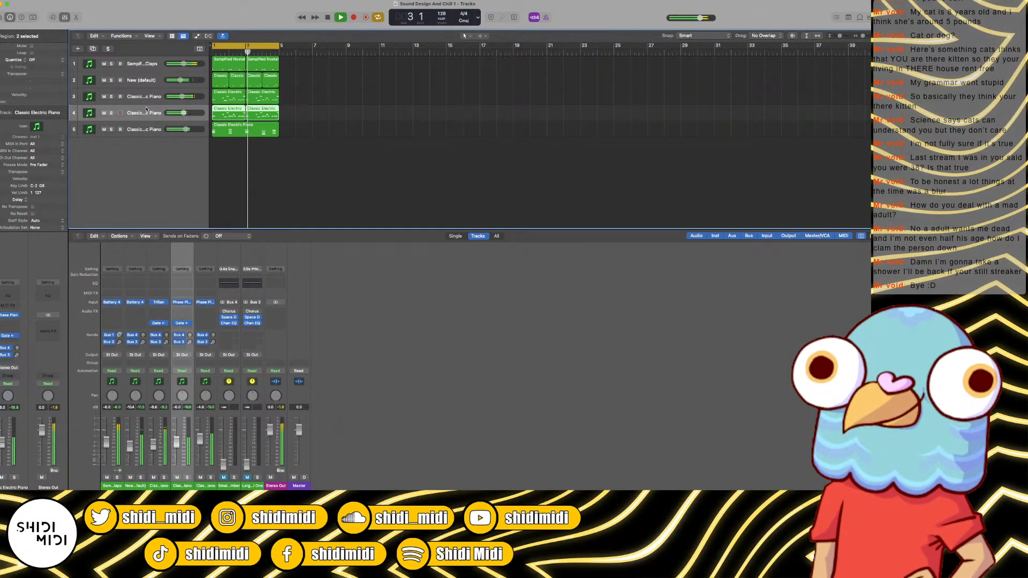
pyautogui.press('space')
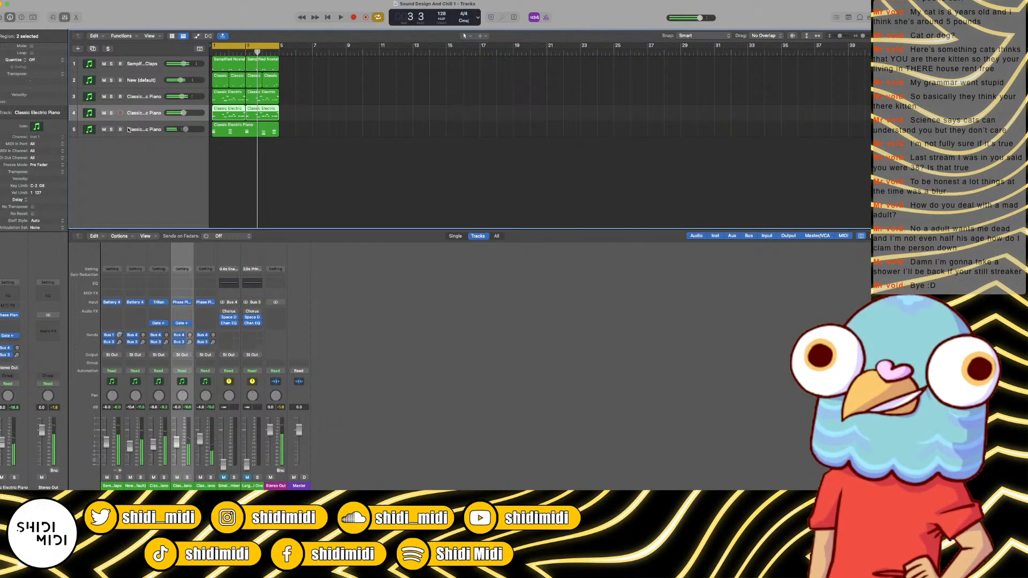
# Step: Create a new Classic Electric Piano track below track 5 and copy the track 5 region onto it
pyautogui.click(246, 132)
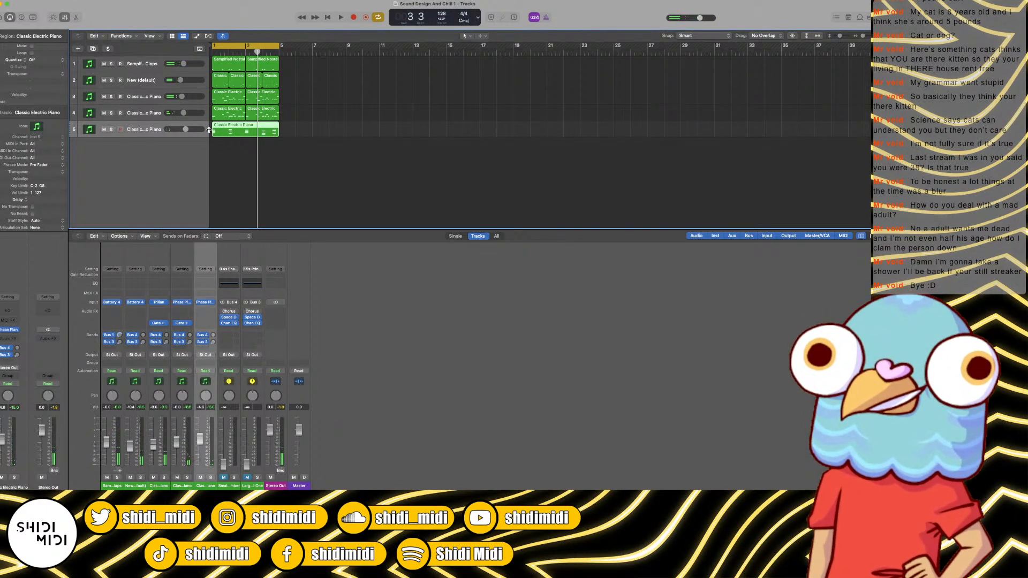
pyautogui.scroll(-2, 237, 148)
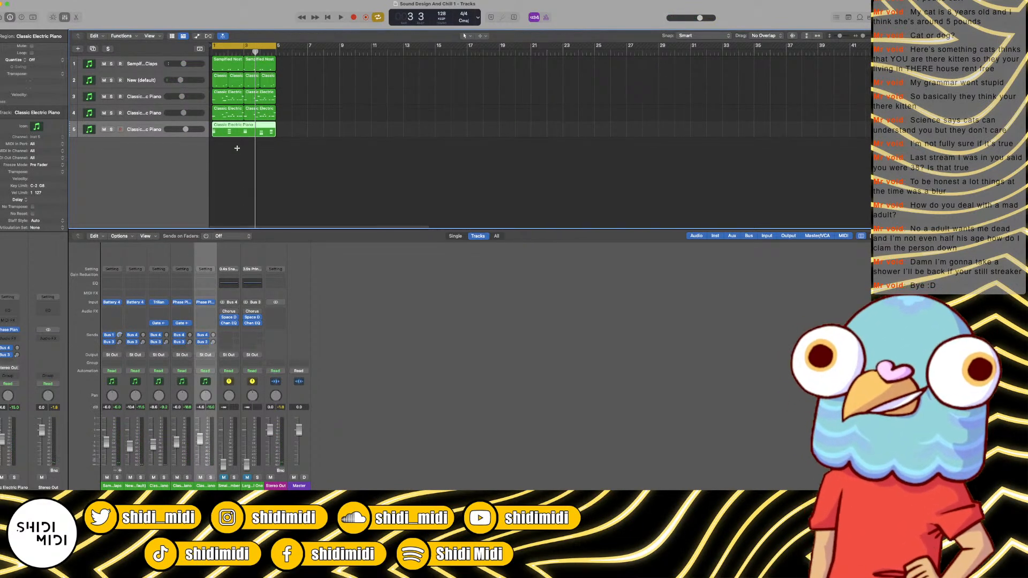
pyautogui.doubleClick(188, 148)
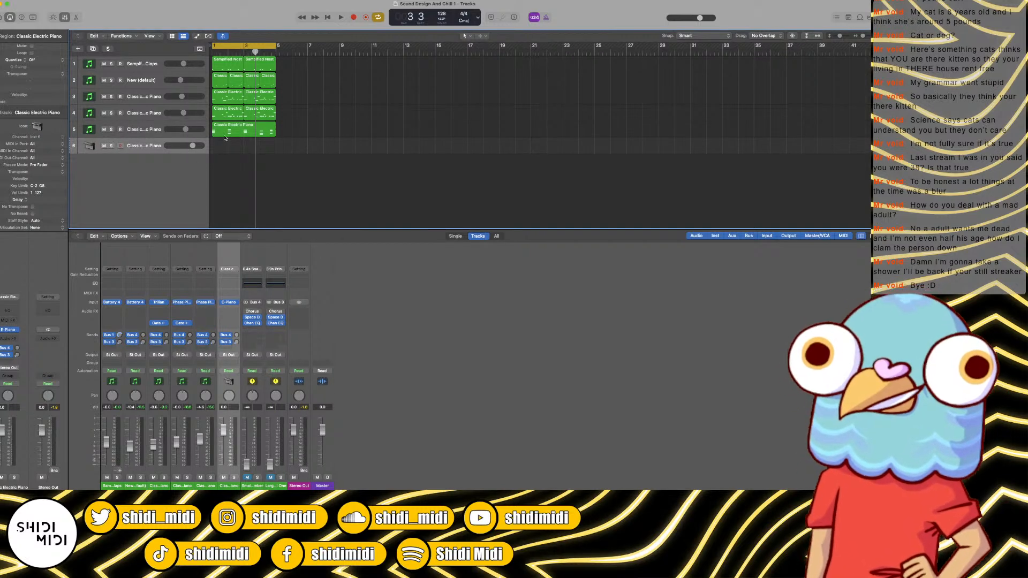
pyautogui.moveTo(231, 135); pyautogui.dragTo(232, 148)
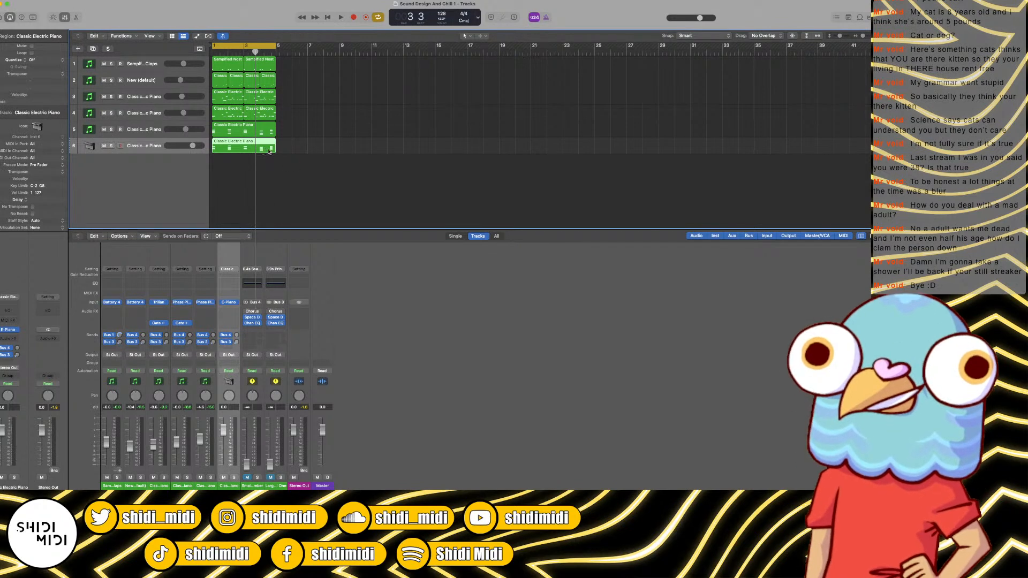
# Step: Open the copied region on track 6 and lengthen all its notes until the first chord lasts one full bar
pyautogui.doubleClick(268, 149)
pyautogui.press('super+a')
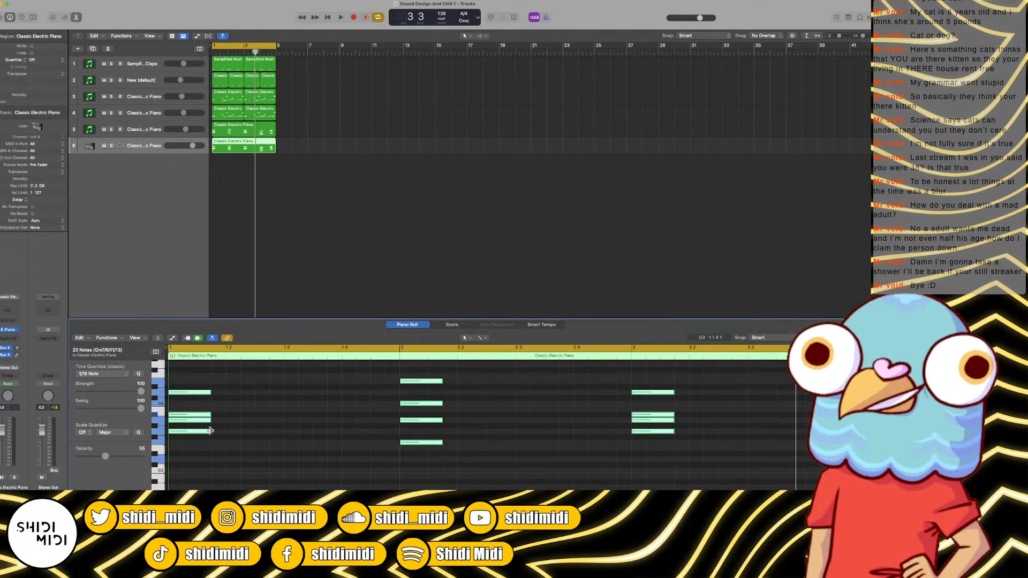
pyautogui.moveTo(210, 431); pyautogui.dragTo(396, 435)
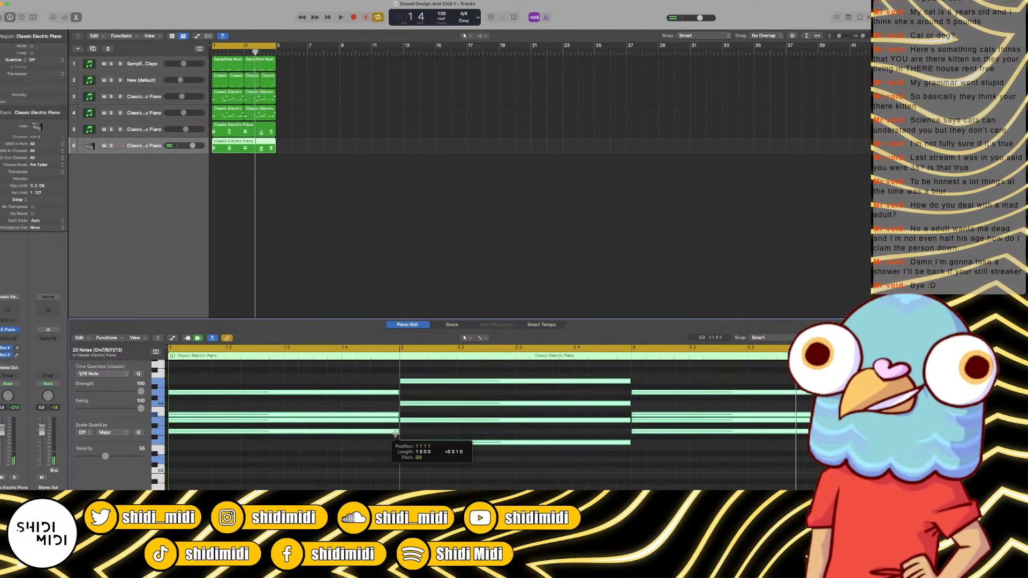
# Step: Trim the last chord to end at bar 5, extend the bar 4 chord up to it, and listen to the result
pyautogui.hscroll(10, 378, 436)
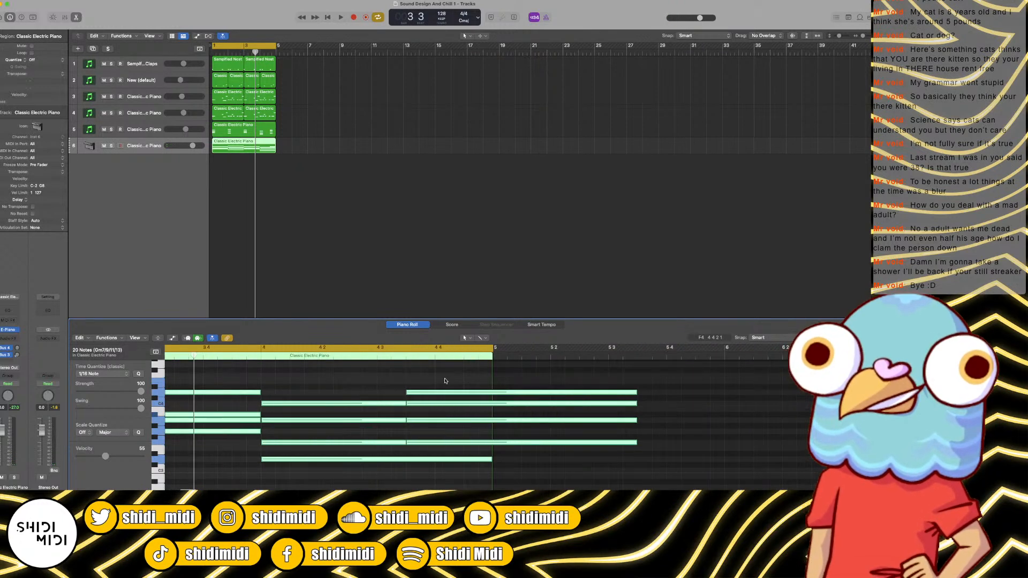
pyautogui.moveTo(445, 381); pyautogui.dragTo(379, 482)
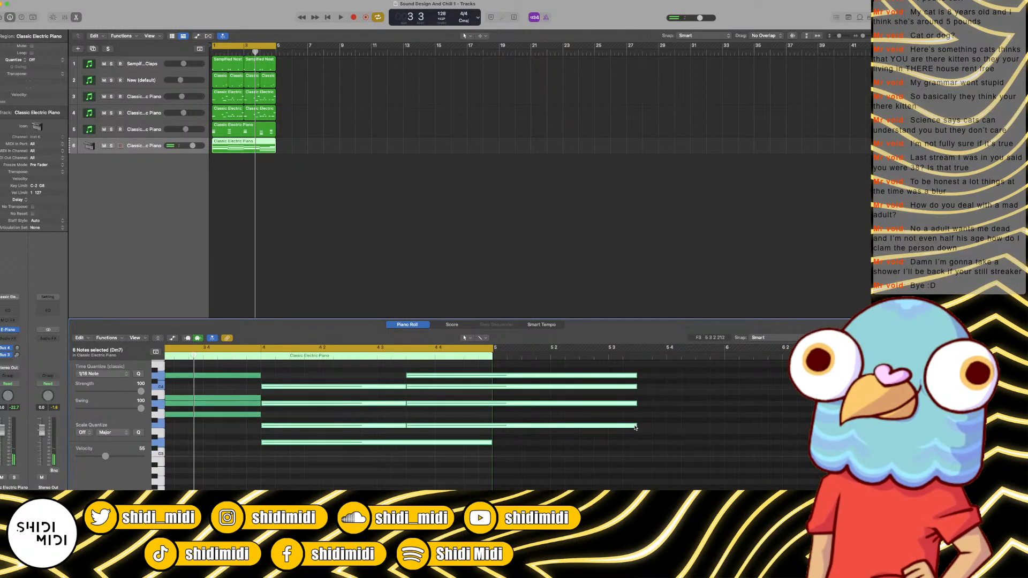
pyautogui.moveTo(635, 427); pyautogui.dragTo(492, 427)
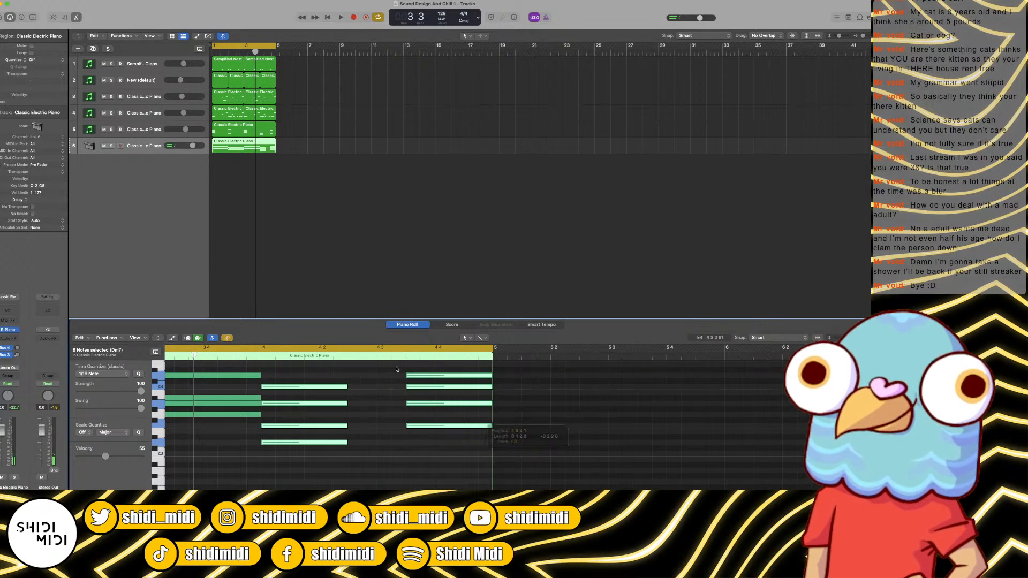
pyautogui.moveTo(374, 366); pyautogui.dragTo(310, 479)
pyautogui.moveTo(346, 443); pyautogui.dragTo(407, 442)
pyautogui.press('space')
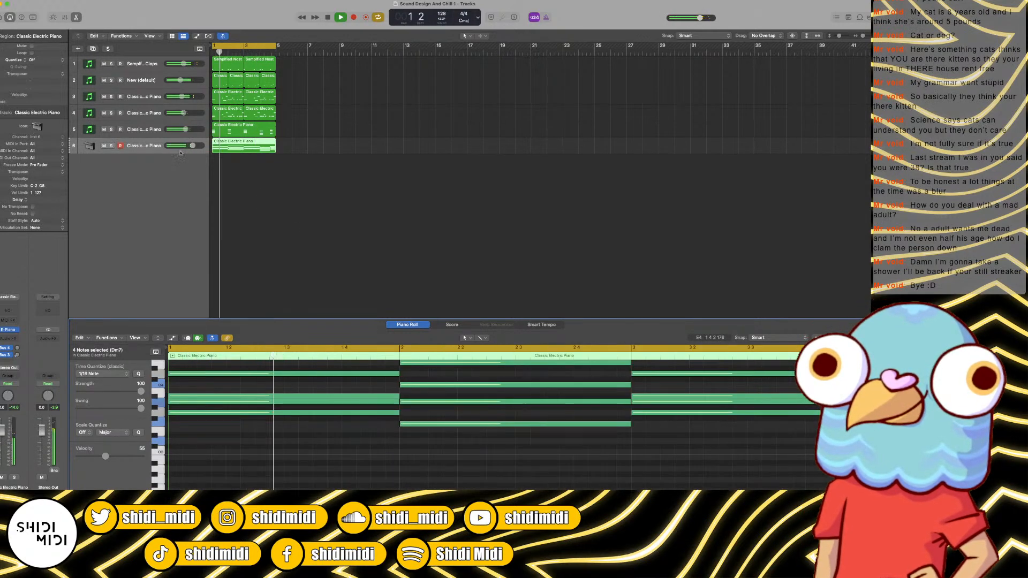
pyautogui.press('space')
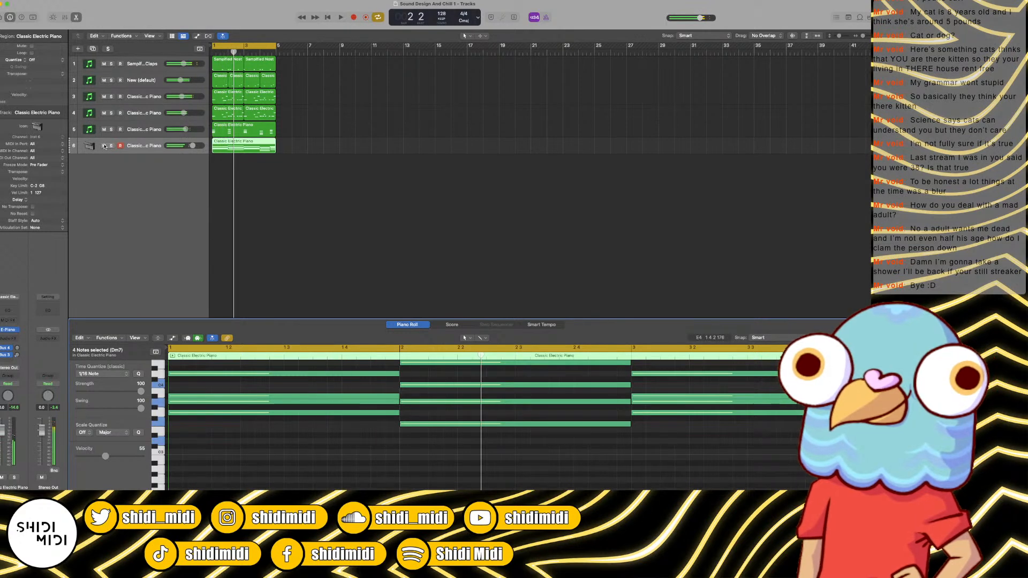
# Step: Add an Arpeggiator MIDI effect to track 6 and listen to it with the track
pyautogui.click(20, 322)
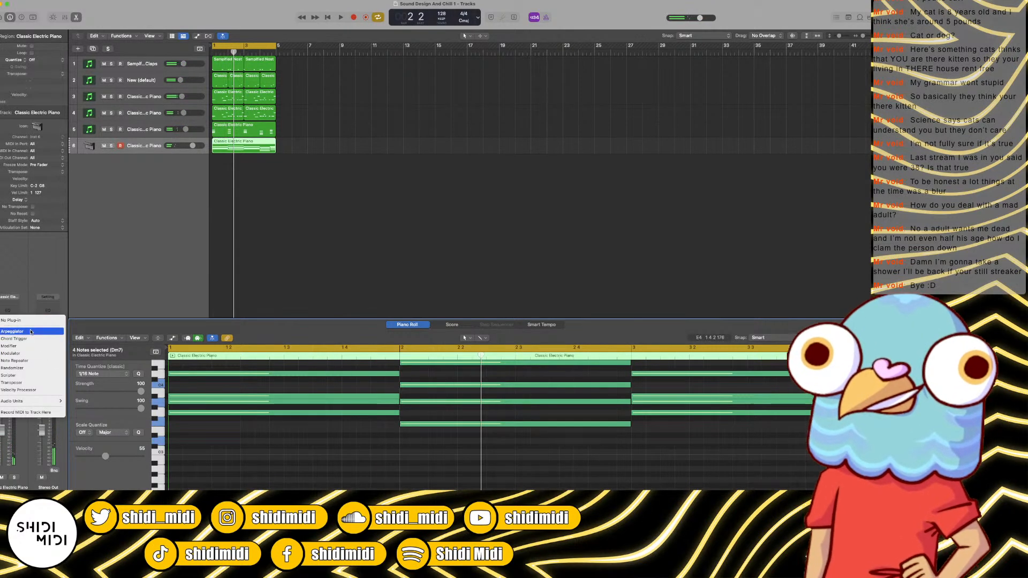
pyautogui.click(106, 316)
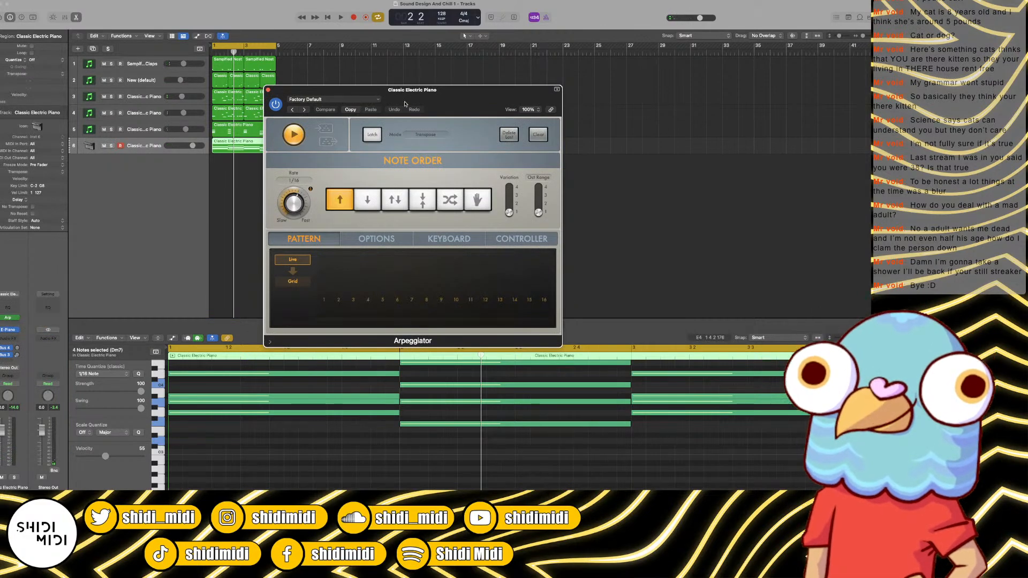
pyautogui.moveTo(405, 104); pyautogui.dragTo(476, 97)
pyautogui.press('space')
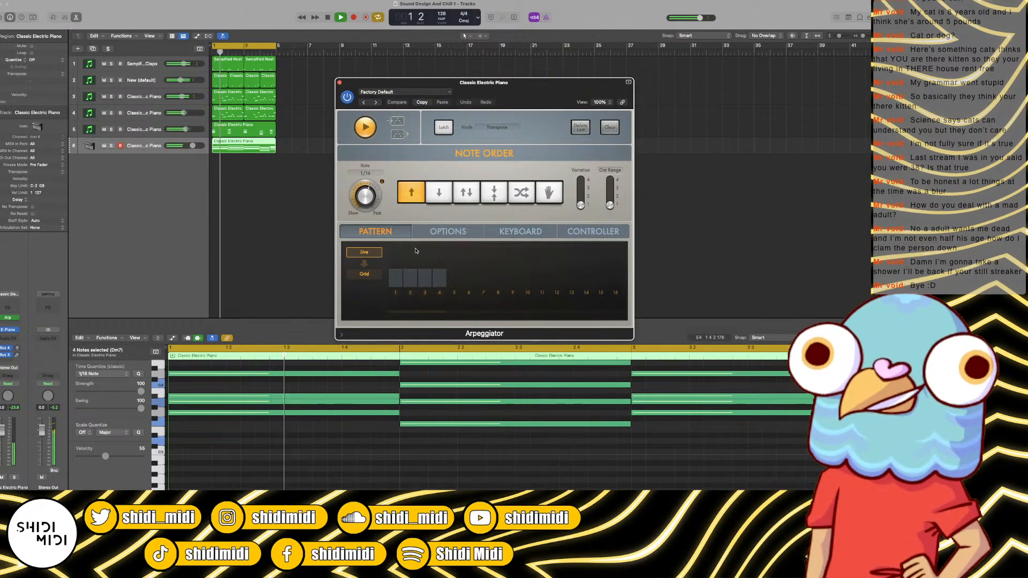
pyautogui.press('space')
# Step: Raise the velocity of all notes in the track 6 region to 110 and listen to the result
pyautogui.click(341, 435)
pyautogui.press('super+a')
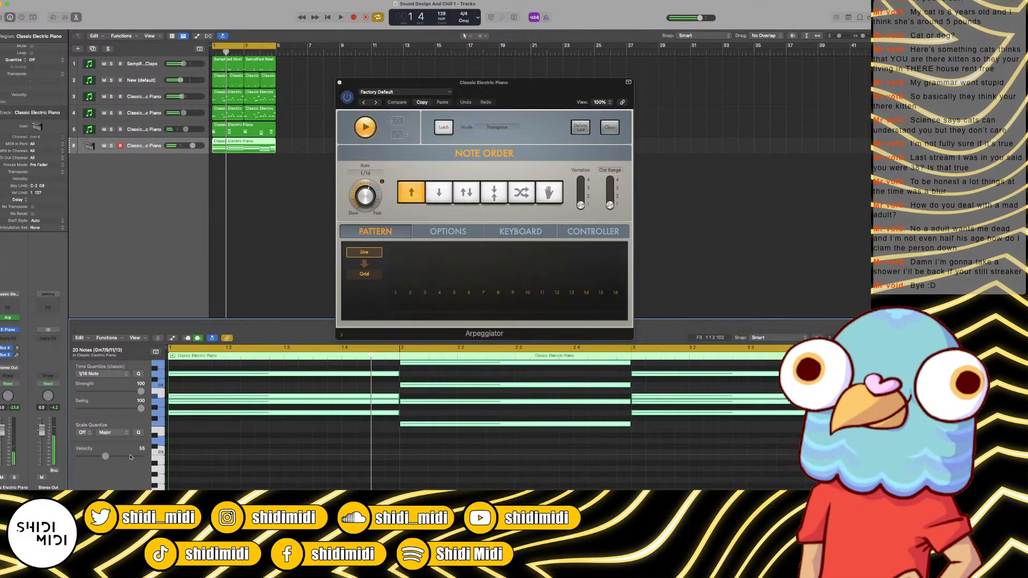
pyautogui.click(130, 457)
pyautogui.press('space')
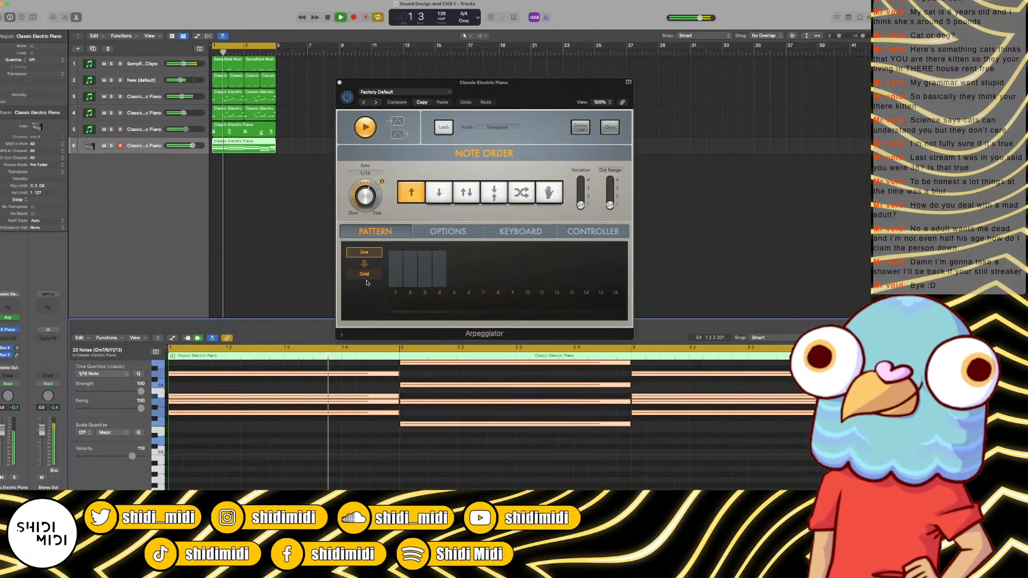
pyautogui.press('space')
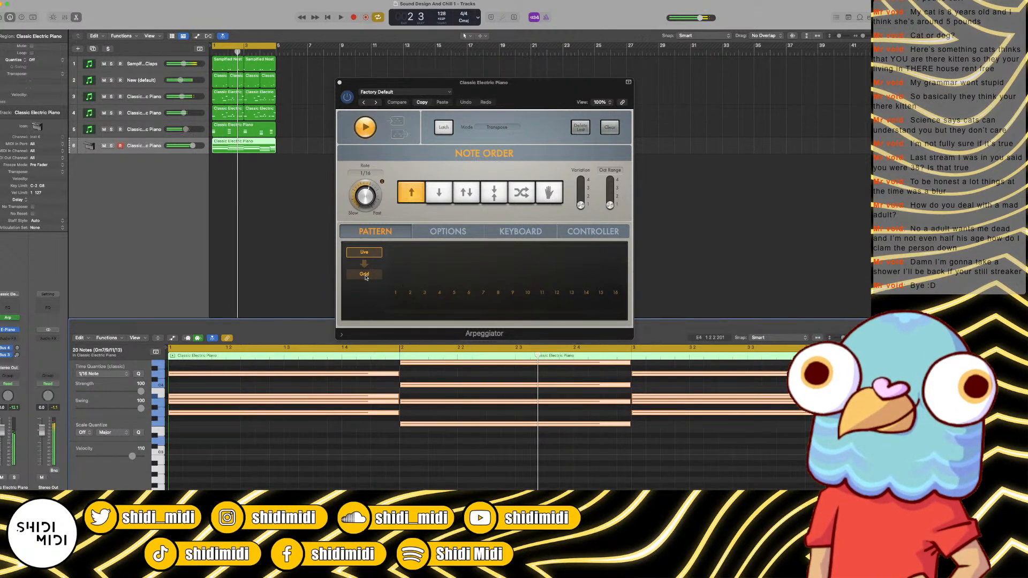
# Step: Switch the Arpeggiator pattern to Grid and set its velocity randomness to 17% and swing to 63%
pyautogui.click(371, 276)
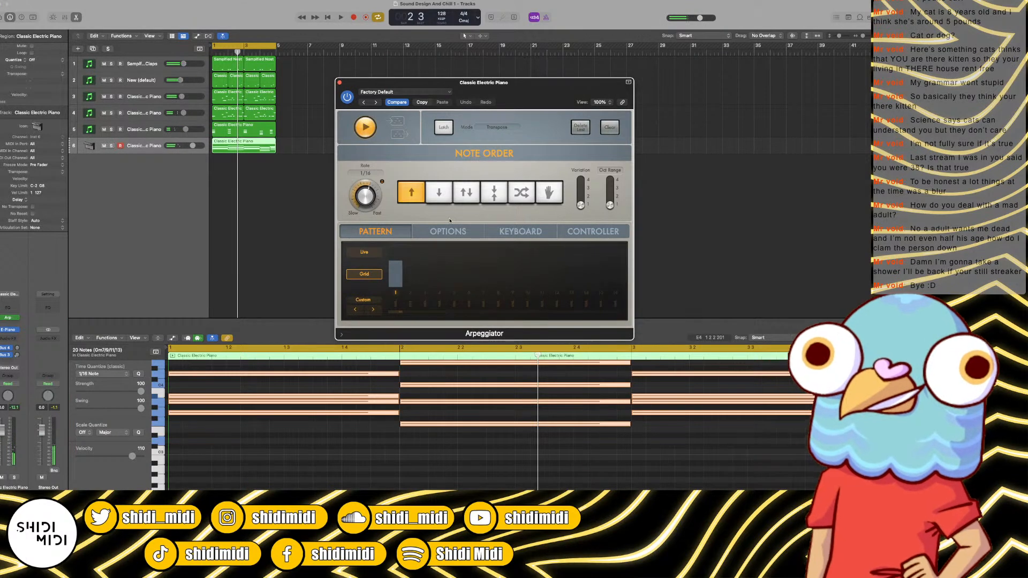
pyautogui.moveTo(294, 144); pyautogui.dragTo(261, 115)
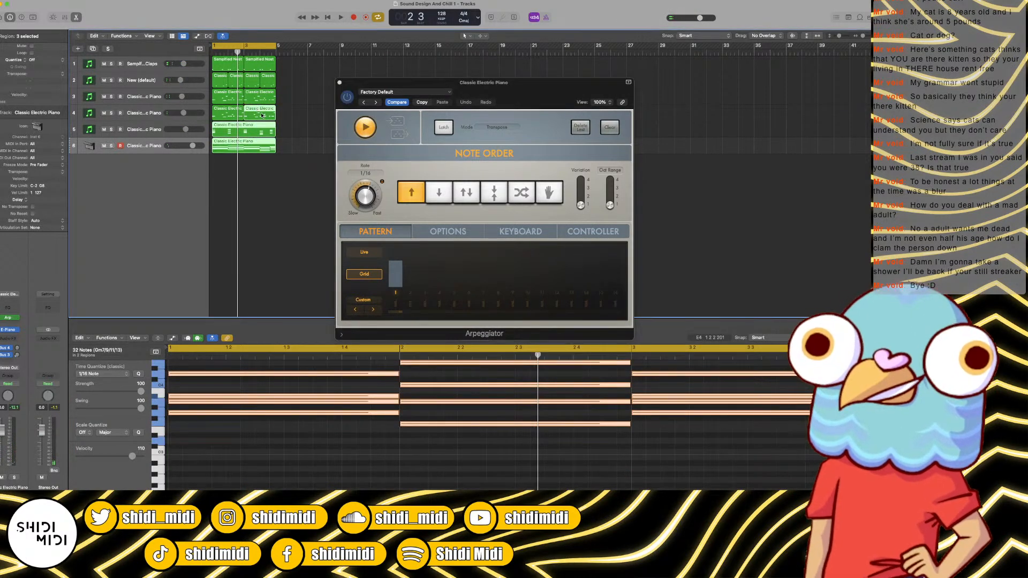
pyautogui.click(272, 150)
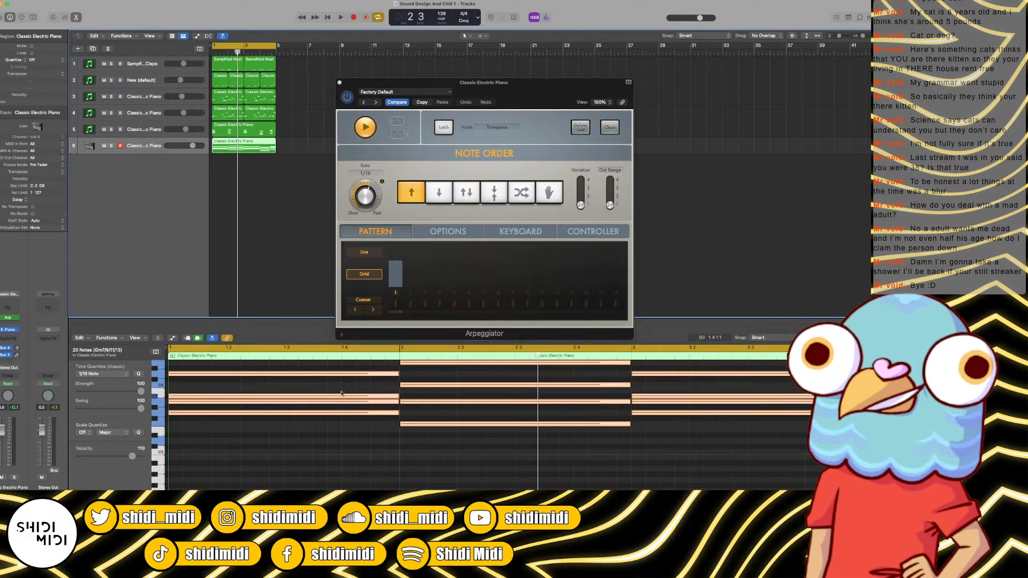
pyautogui.click(448, 231)
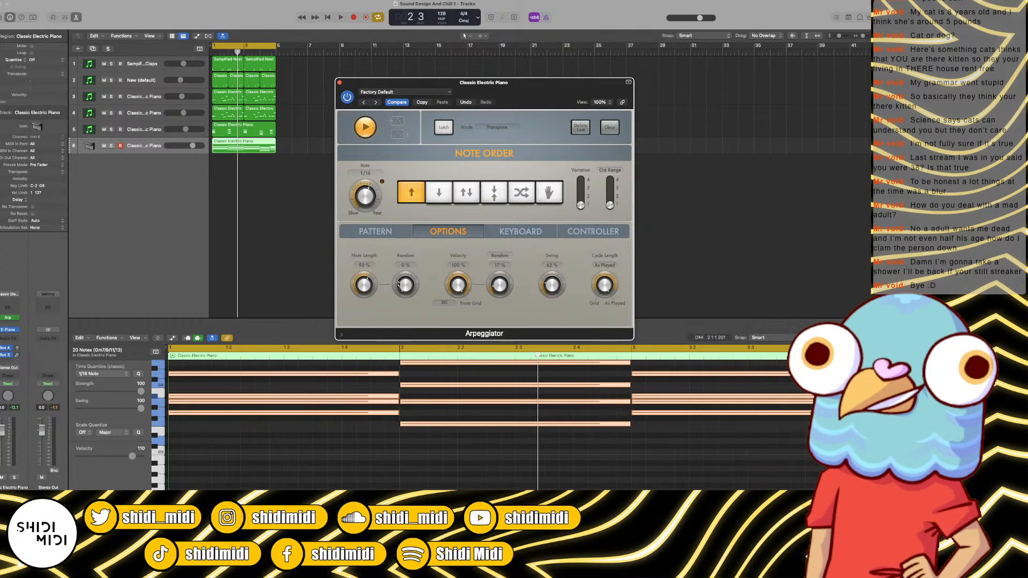
pyautogui.click(393, 234)
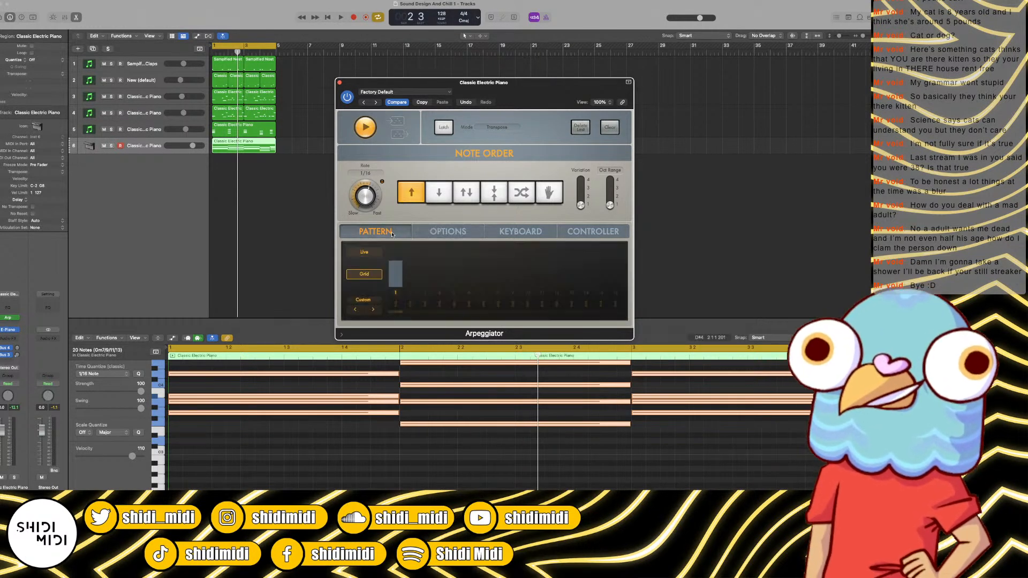
# Step: Activate steps 3, 5 and 6 in the Arpeggiator's grid pattern while the track plays
pyautogui.click(425, 301)
pyautogui.press('space')
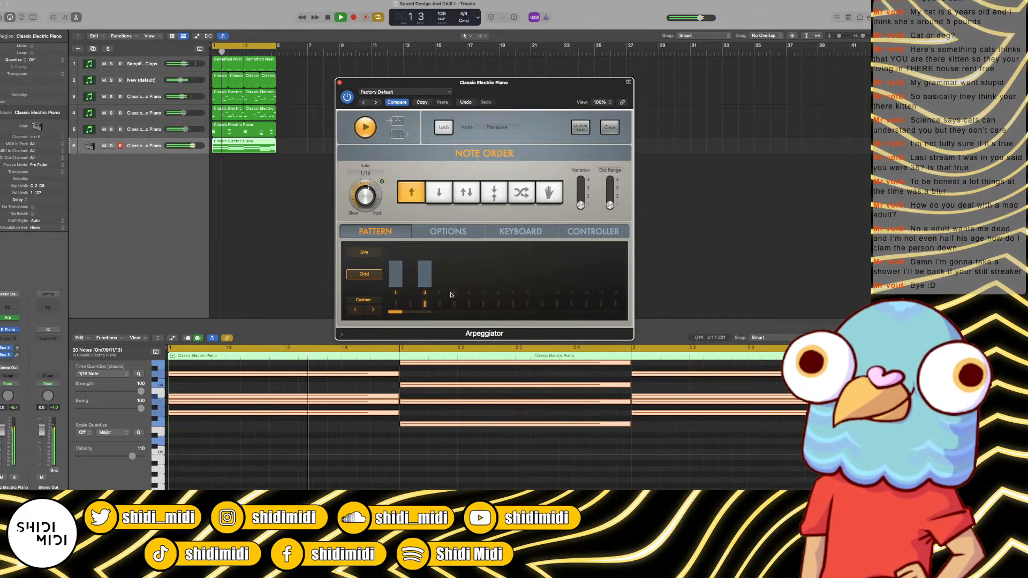
pyautogui.click(452, 295)
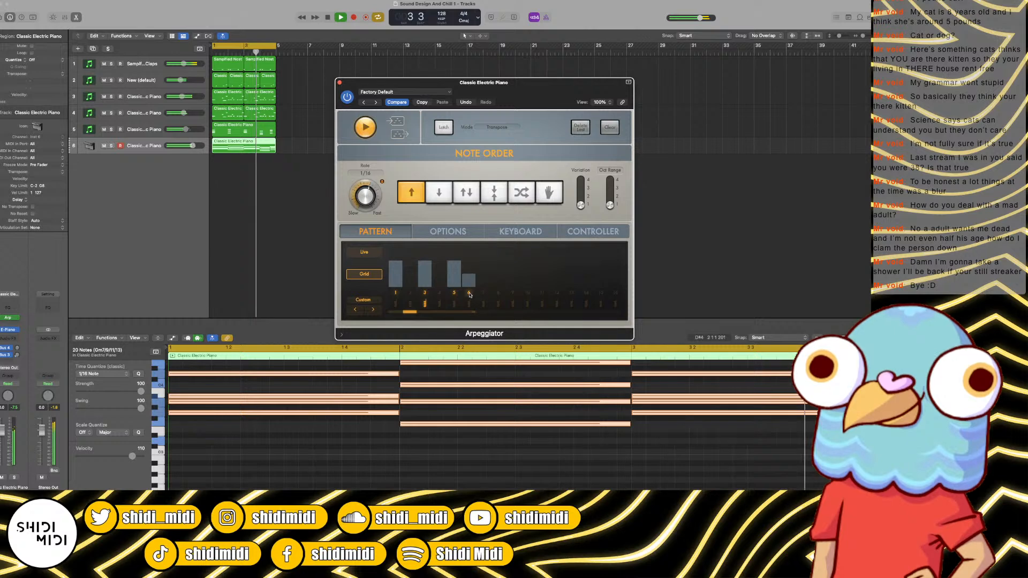
pyautogui.click(469, 293)
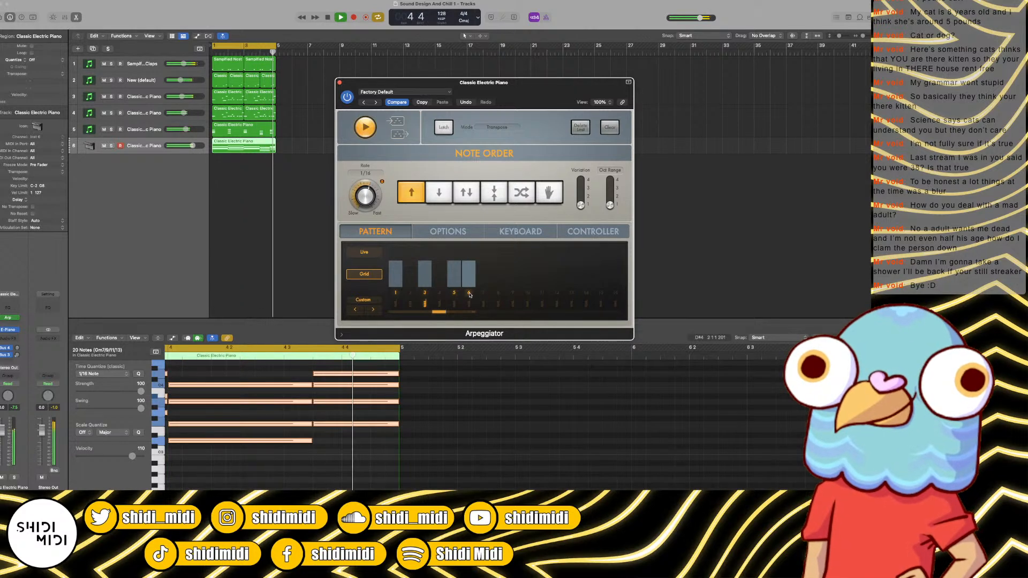
# Step: Deactivate step 6 in the Arpeggiator's grid pattern and set the note order Variation to 2
pyautogui.click(469, 294)
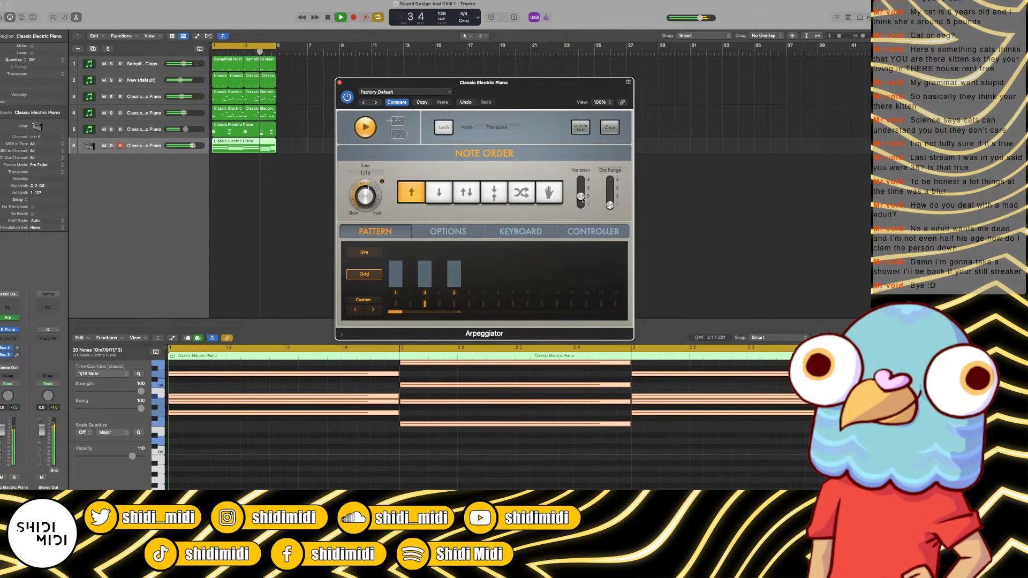
pyautogui.moveTo(580, 205); pyautogui.dragTo(582, 188)
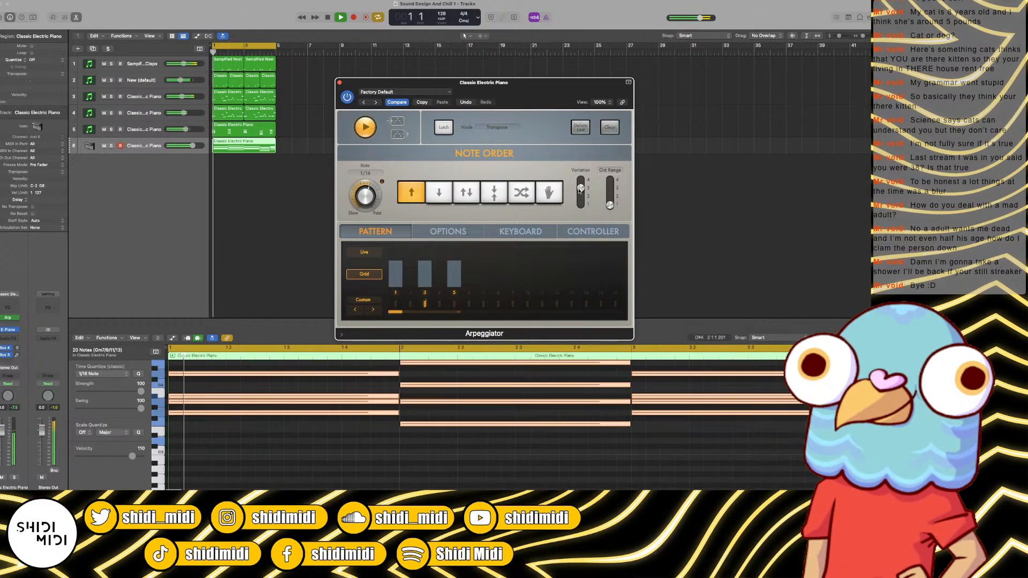
pyautogui.moveTo(581, 187); pyautogui.dragTo(581, 196)
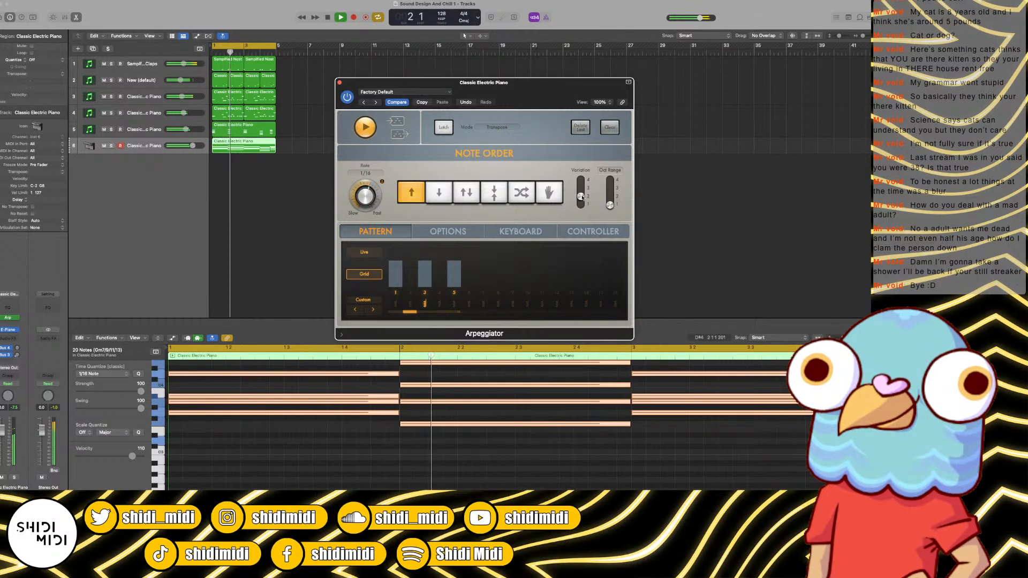
pyautogui.click(339, 82)
pyautogui.press('space')
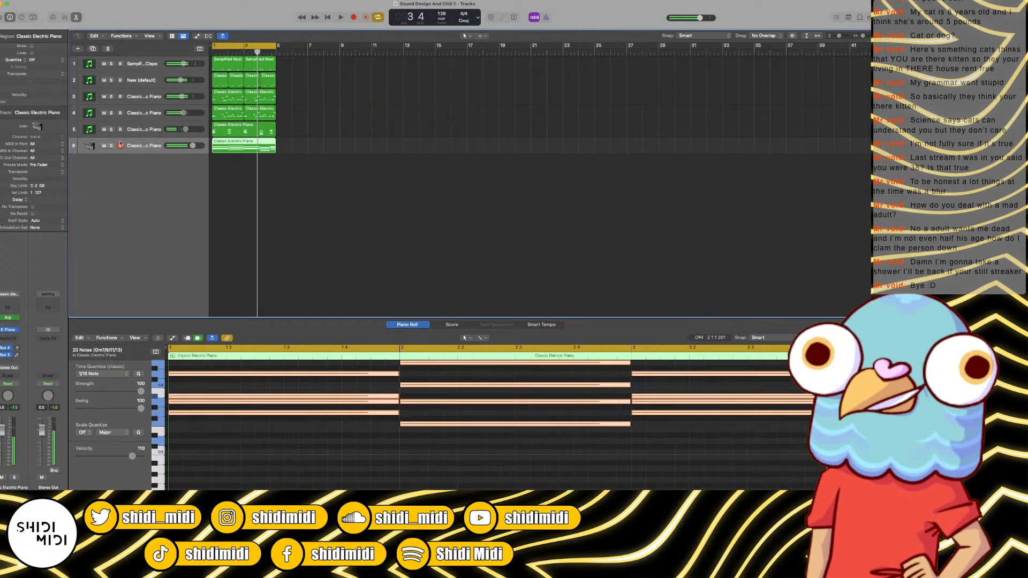
# Step: Copy the Noise Gate from track 5 to track 6 in the mixer and check its settings during playback
pyautogui.press('x')
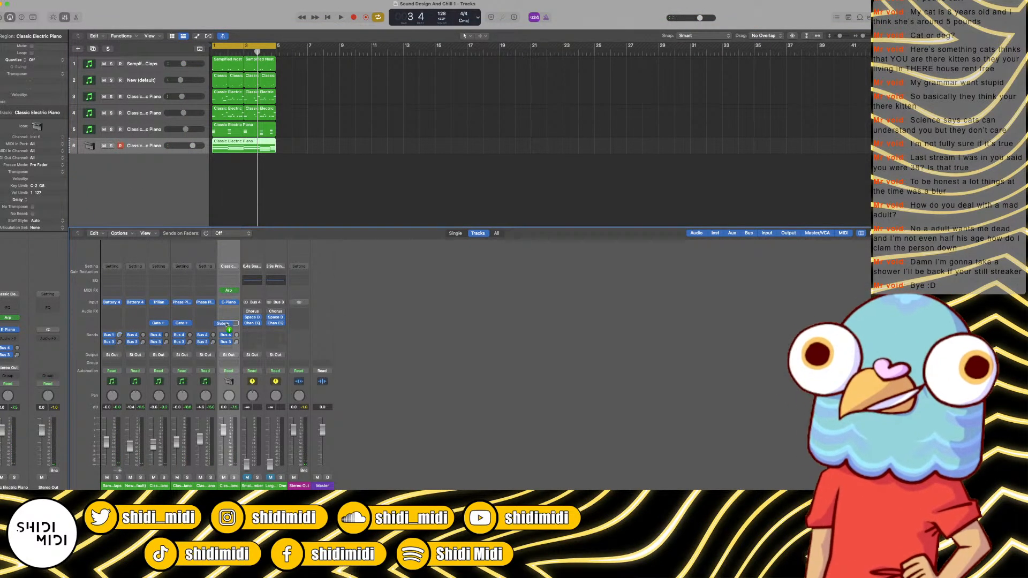
pyautogui.moveTo(227, 324); pyautogui.dragTo(212, 325)
pyautogui.press('space')
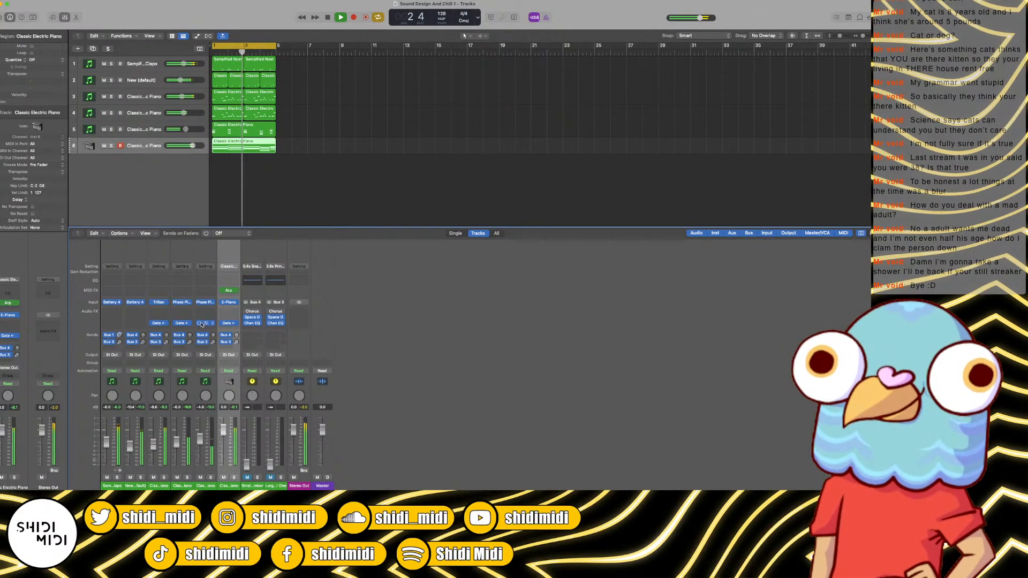
pyautogui.click(229, 323)
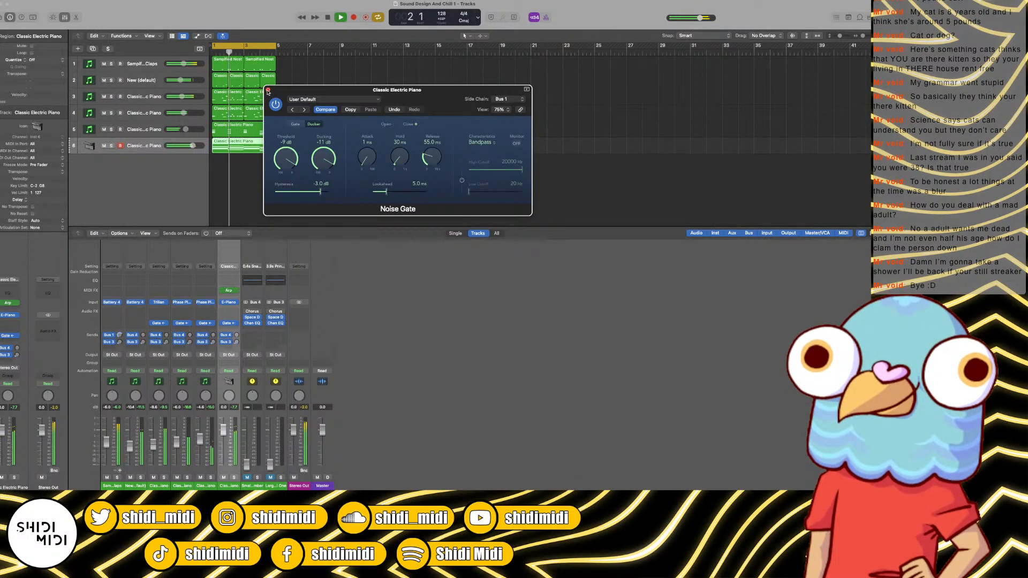
pyautogui.click(268, 90)
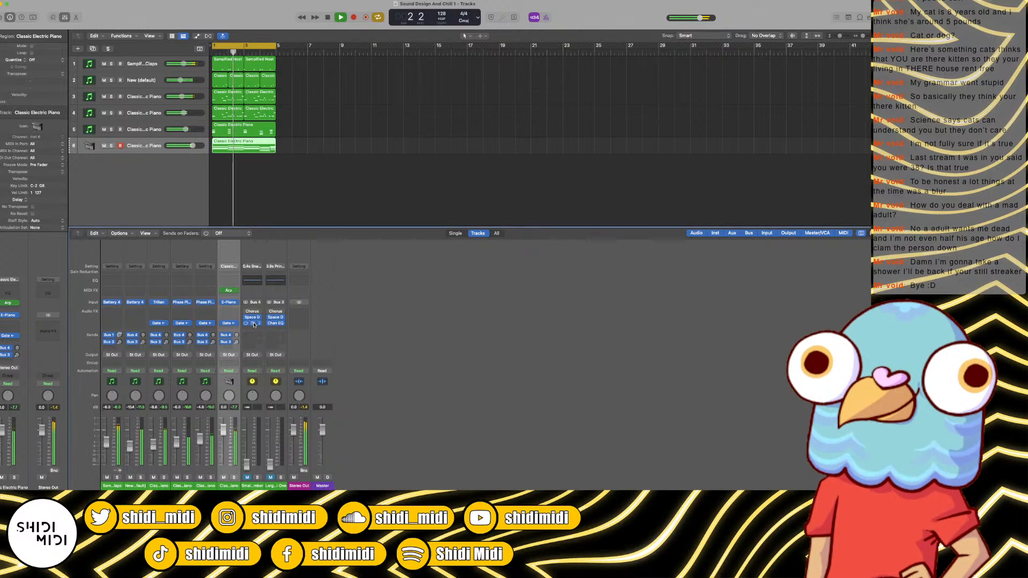
# Step: Replace the Vintage Electric Piano instrument on track 6 with Sculpture and listen to it with the track
pyautogui.click(234, 303)
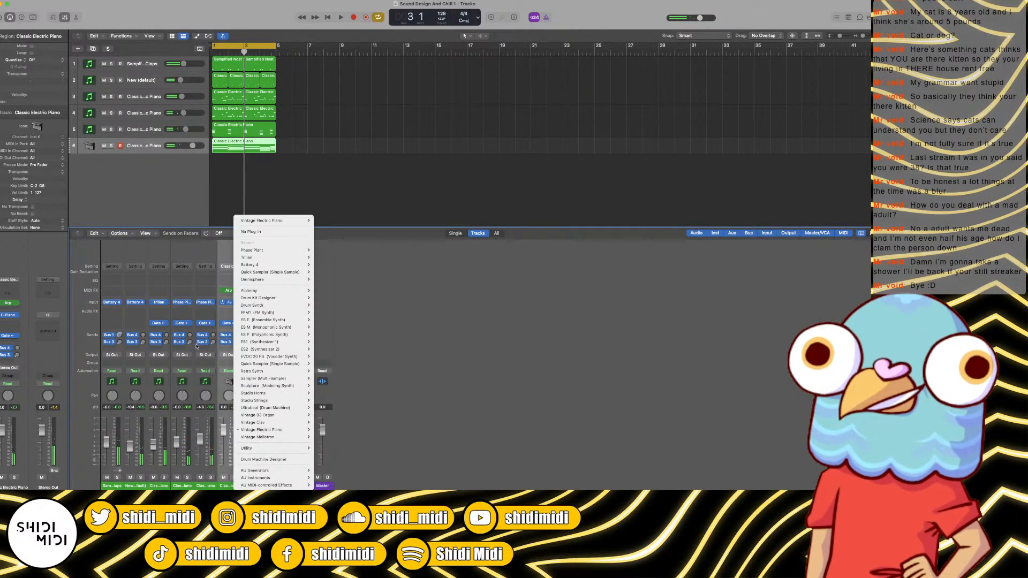
pyautogui.click(252, 385)
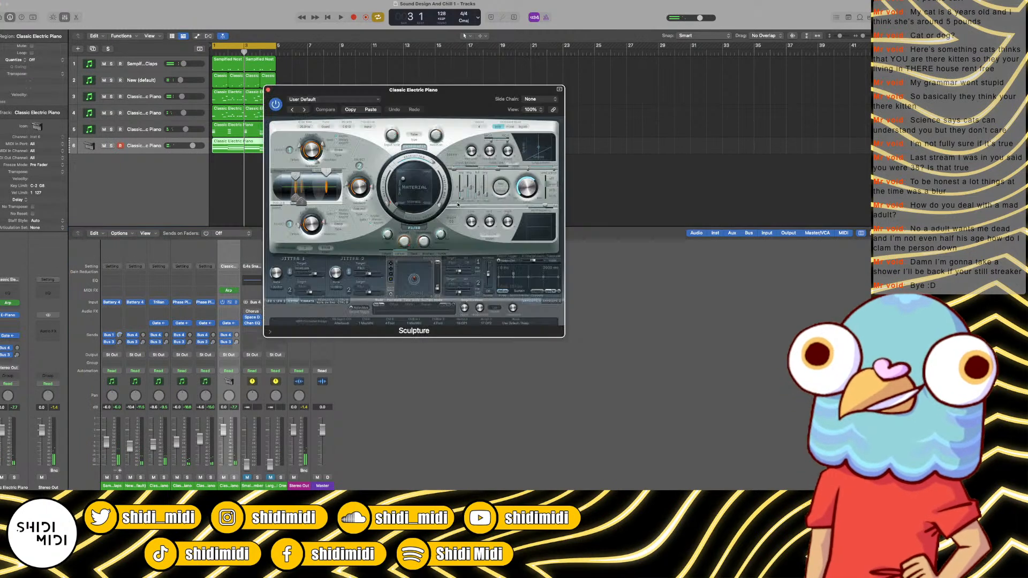
pyautogui.moveTo(446, 107); pyautogui.dragTo(645, 128)
pyautogui.press('space')
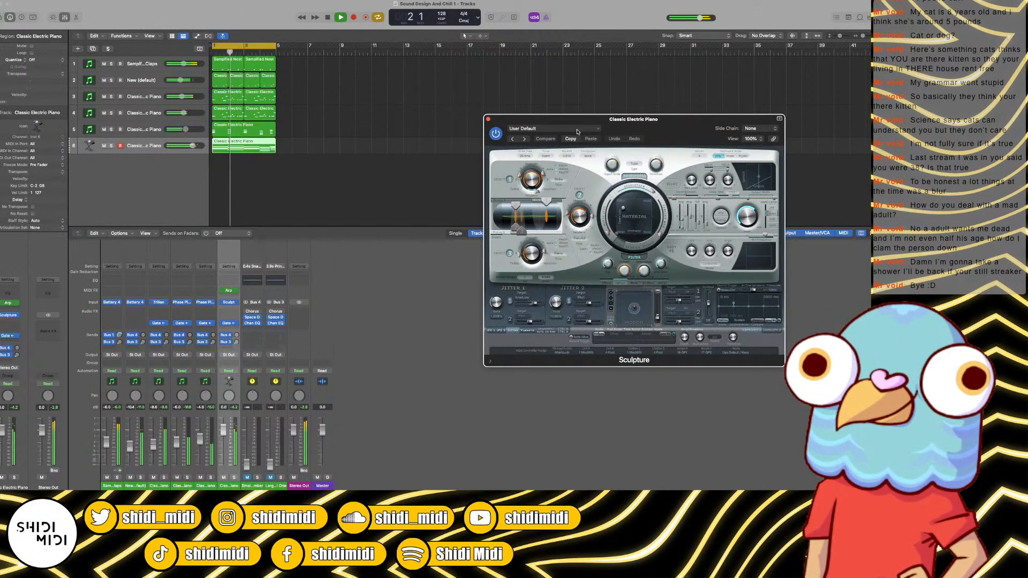
# Step: Recall Sculpture's default, then initialize its setting as a basic starting sound
pyautogui.click(551, 128)
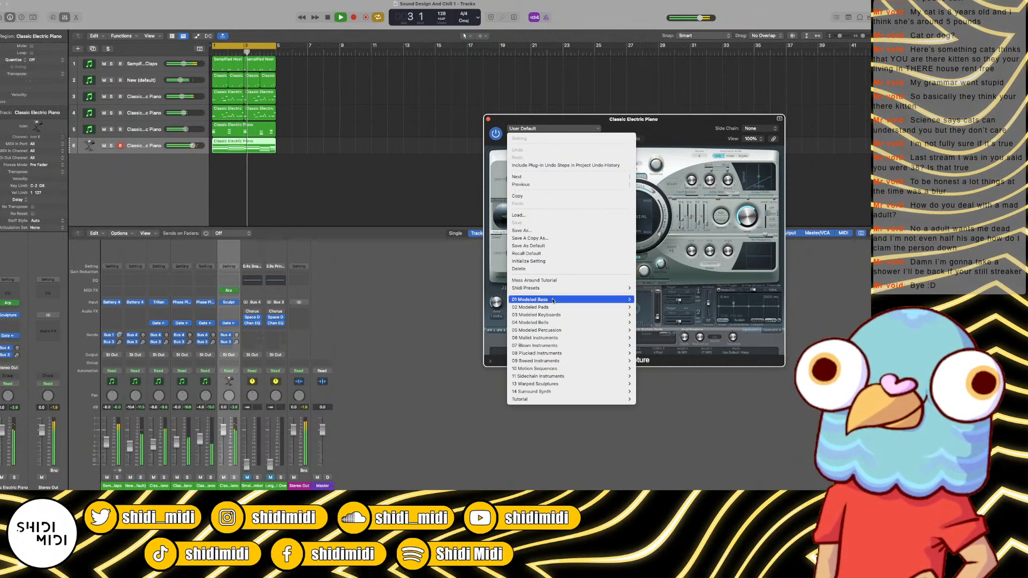
pyautogui.press('Escape')
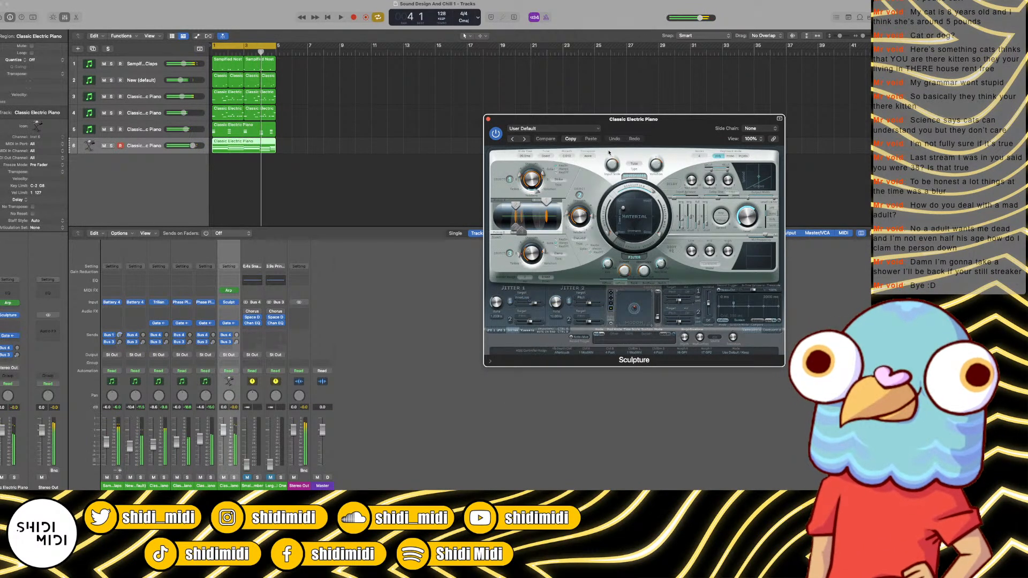
pyautogui.click(581, 130)
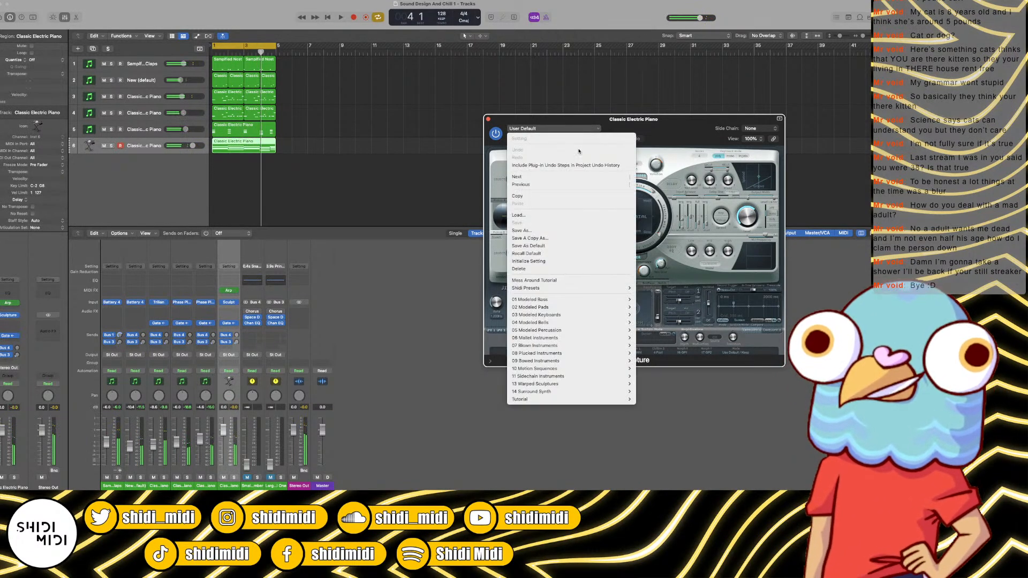
pyautogui.click(551, 255)
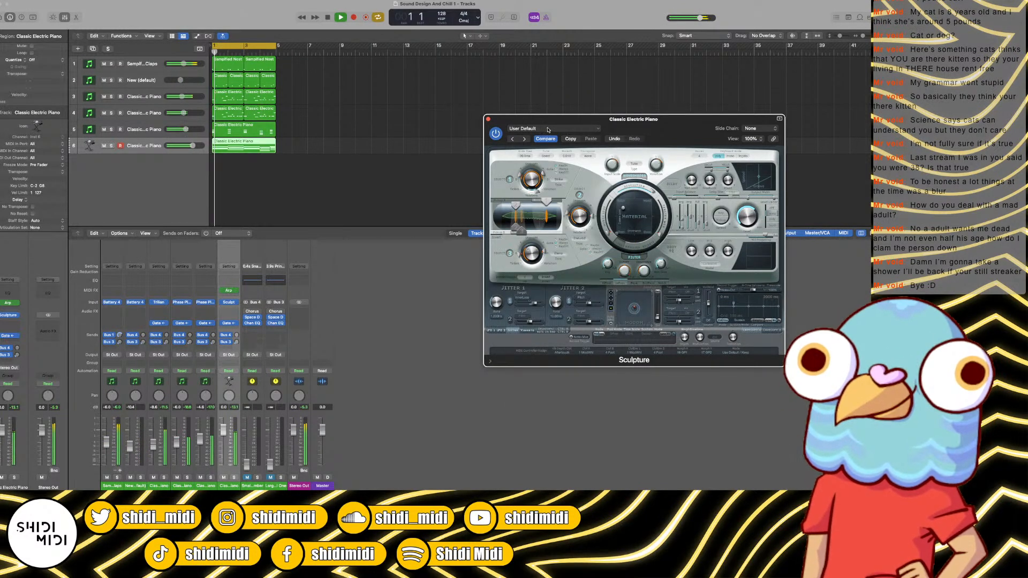
pyautogui.click(547, 132)
pyautogui.click(535, 261)
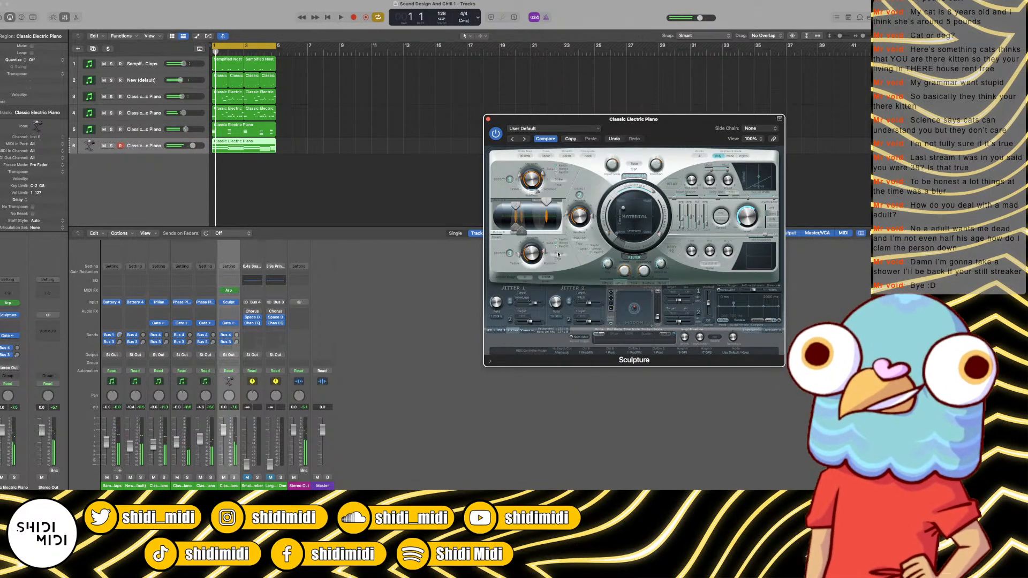
pyautogui.press('space')
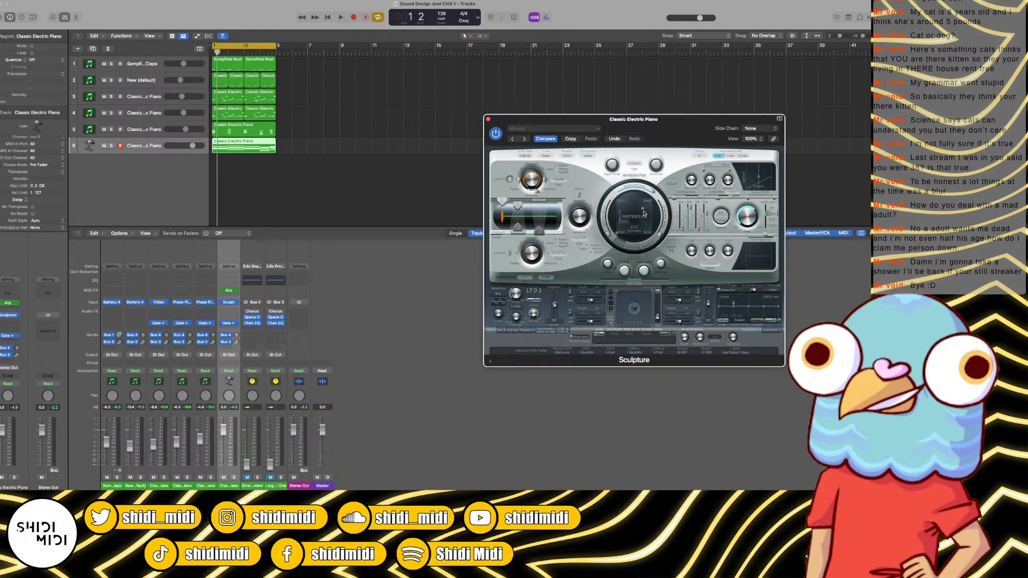
# Step: Adjust Sculpture's amplitude envelope release and move the Material pad point slightly right of and above centre while the track plays
pyautogui.press('space')
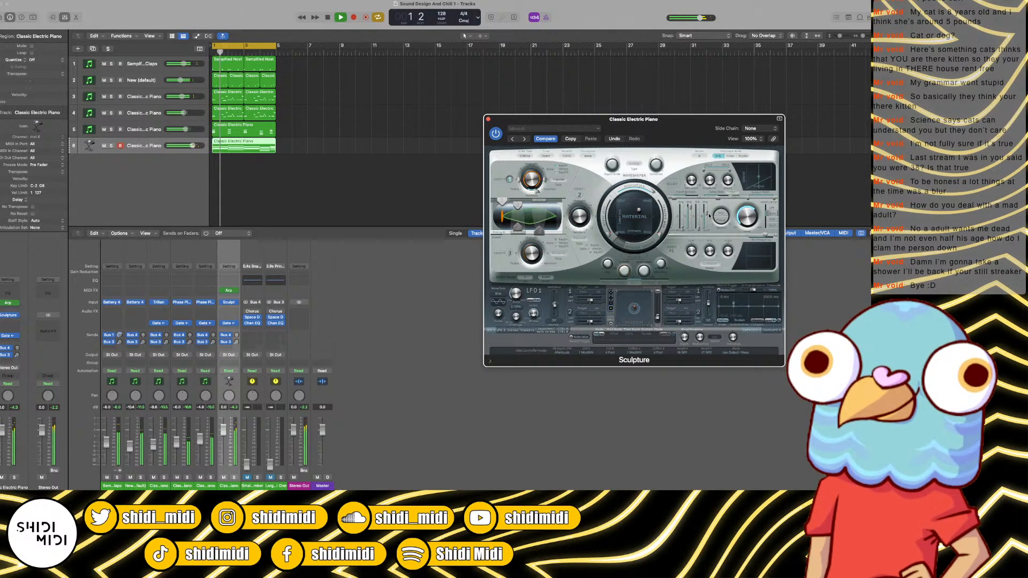
pyautogui.moveTo(704, 223); pyautogui.dragTo(704, 220)
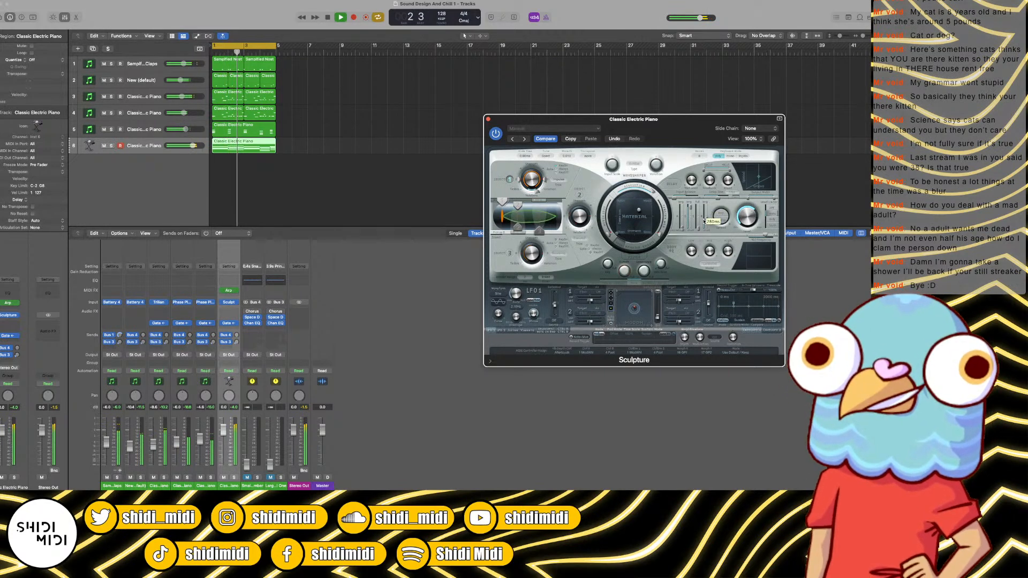
pyautogui.moveTo(639, 212); pyautogui.dragTo(644, 211)
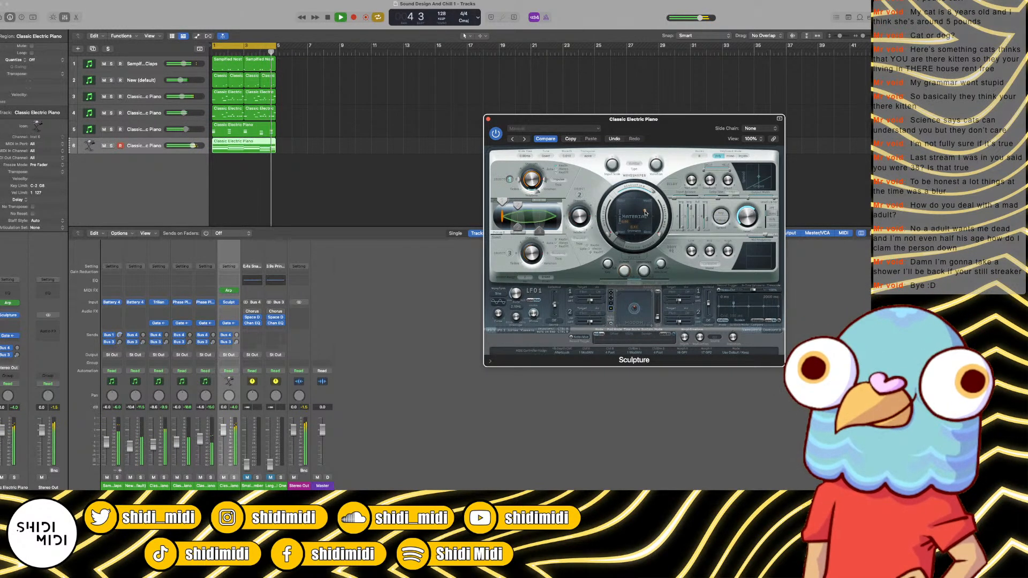
pyautogui.moveTo(625, 212); pyautogui.dragTo(621, 212)
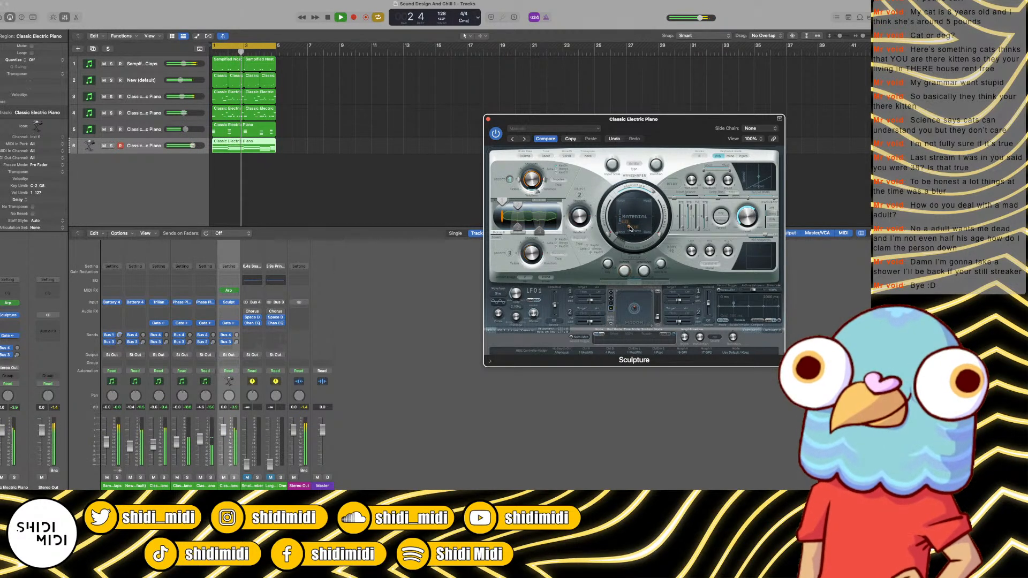
pyautogui.moveTo(632, 229); pyautogui.dragTo(645, 214)
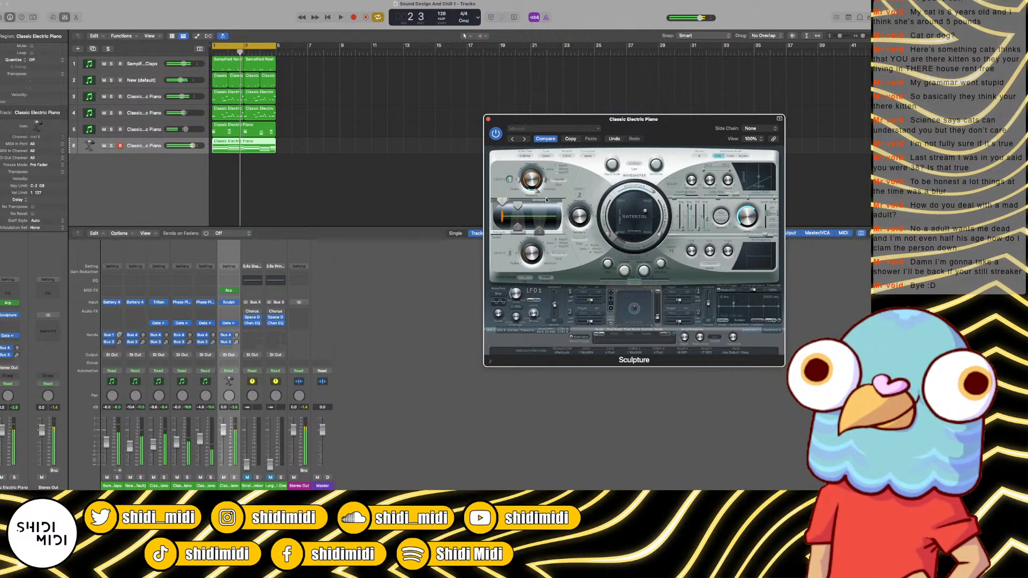
# Step: Try Strike as the excitation type of Sculpture's Object 1, then change it to Pick during playback
pyautogui.click(558, 180)
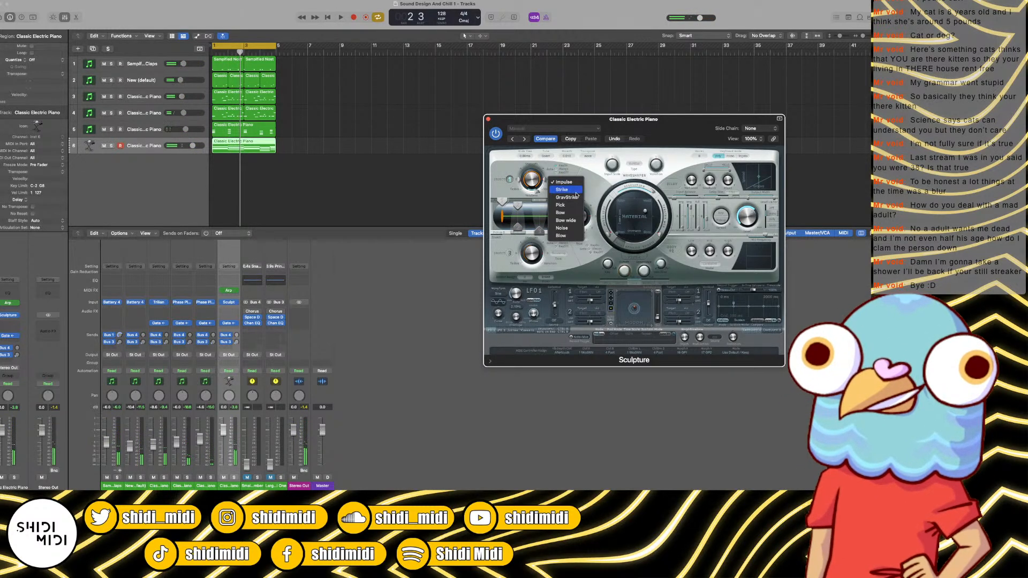
pyautogui.click(573, 190)
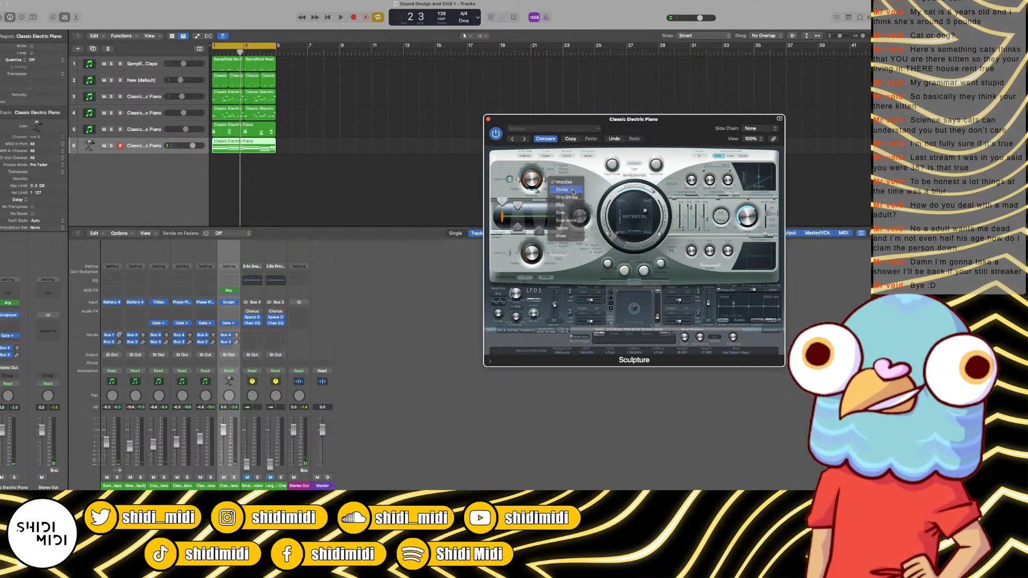
pyautogui.press('space')
pyautogui.click(561, 182)
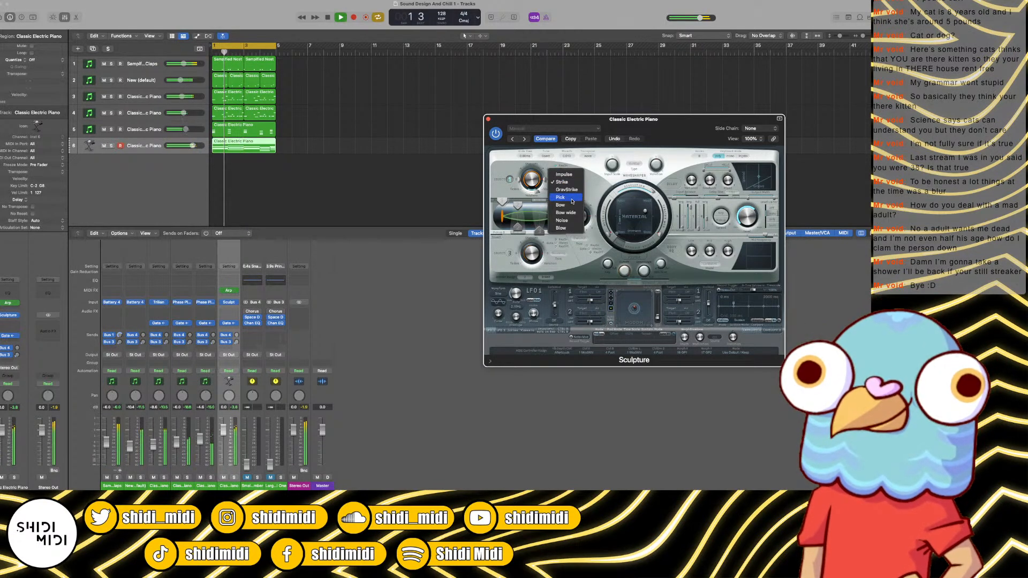
pyautogui.click(568, 198)
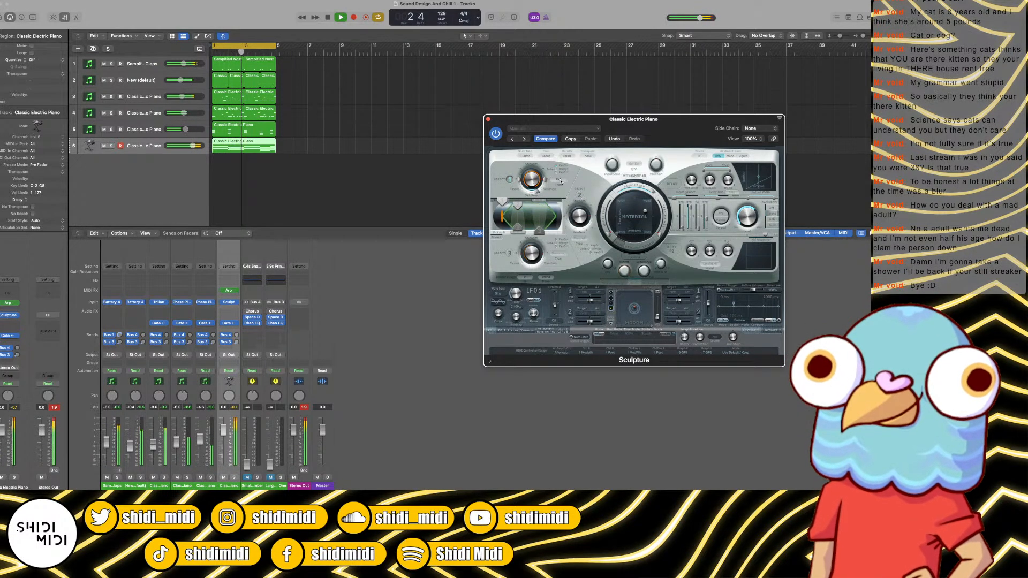
pyautogui.click(561, 181)
pyautogui.click(554, 180)
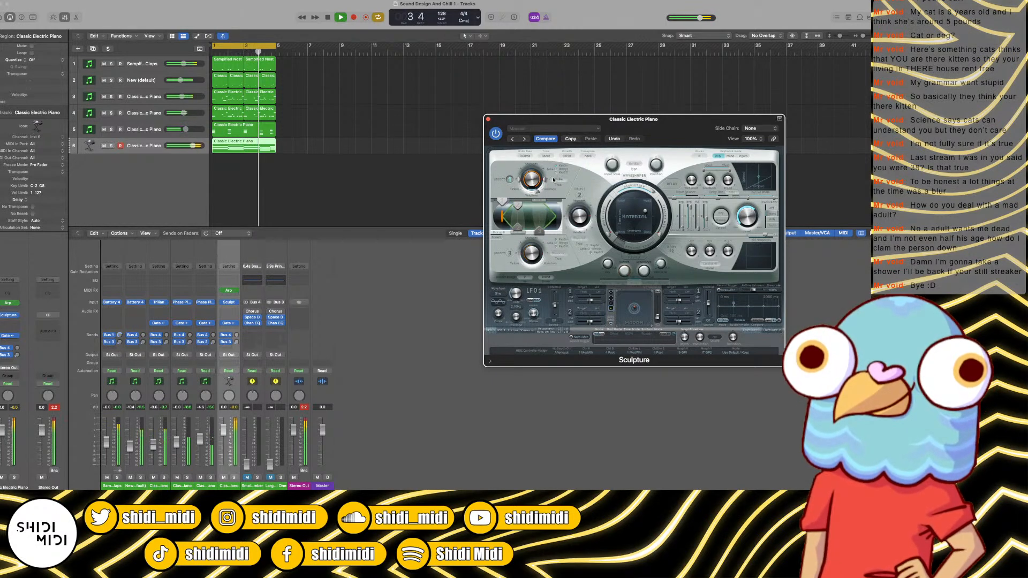
# Step: Fine-tune the arc slider on the right side of Object 1's Strength knob while listening to the track
pyautogui.moveTo(545, 180); pyautogui.dragTo(548, 180)
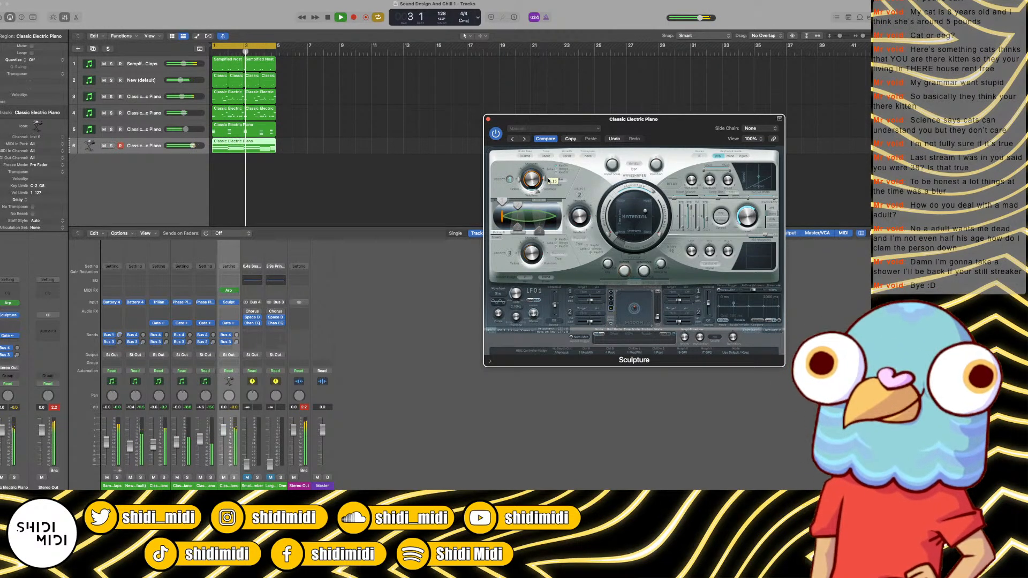
pyautogui.moveTo(548, 180); pyautogui.dragTo(546, 180)
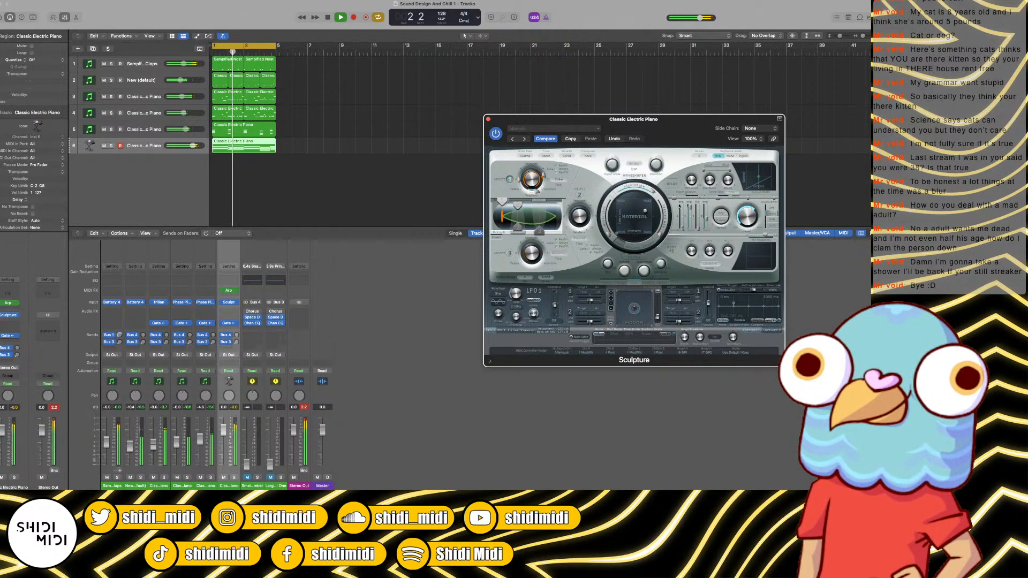
# Step: Adjust the lower-left and lower-right ring sliders around Sculpture's Material pad while listening to the track
pyautogui.moveTo(606, 226); pyautogui.dragTo(608, 230)
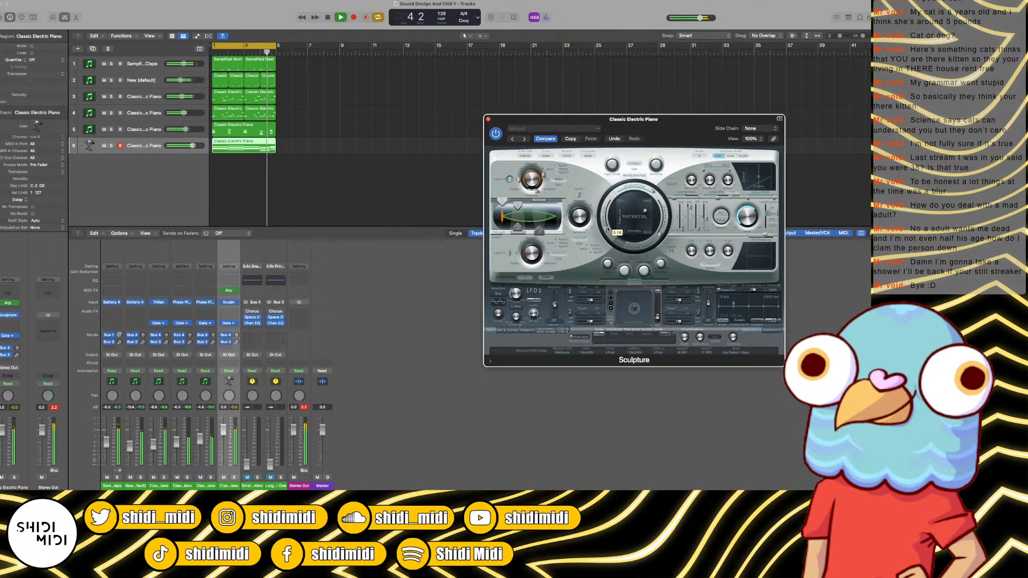
pyautogui.press('space')
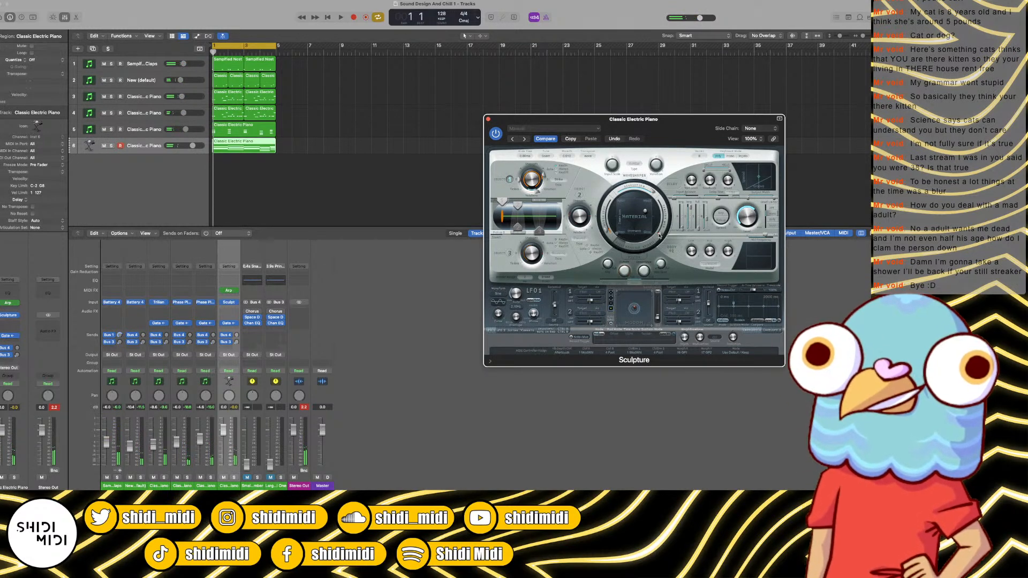
pyautogui.press('space')
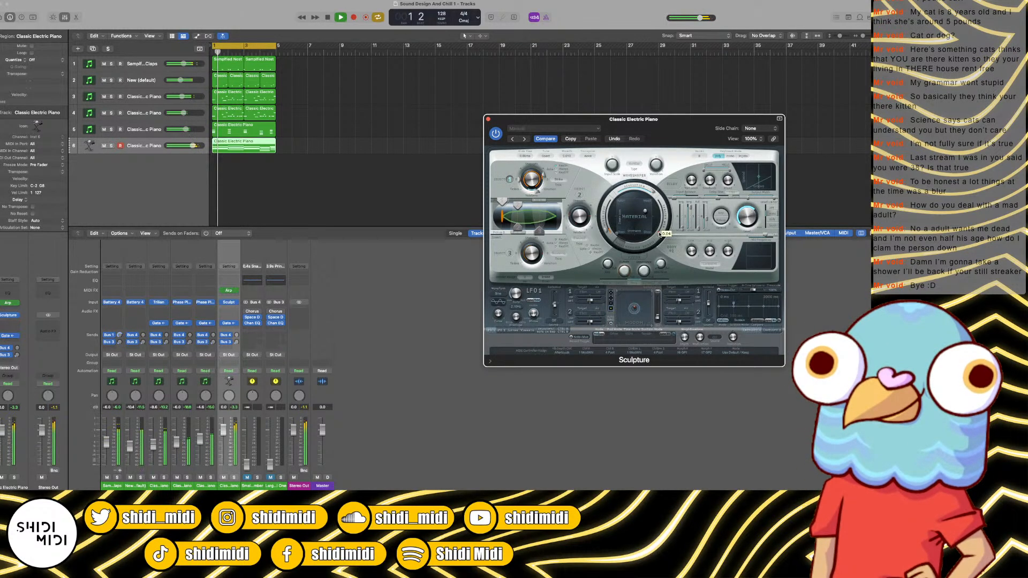
pyautogui.moveTo(660, 234); pyautogui.dragTo(683, 227)
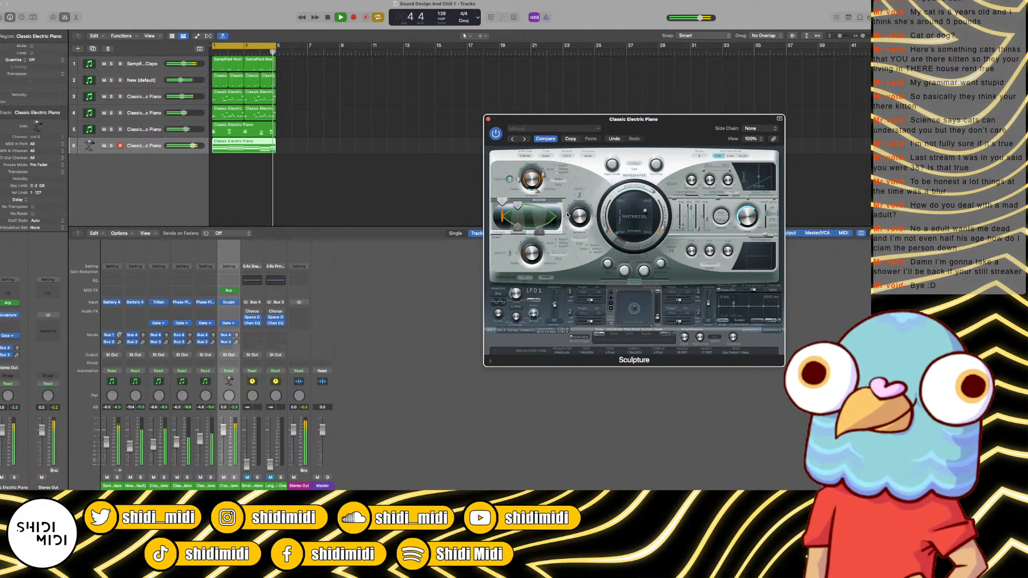
# Step: Enable Object 2 in Sculpture and adjust its excitation while the track plays
pyautogui.press('space')
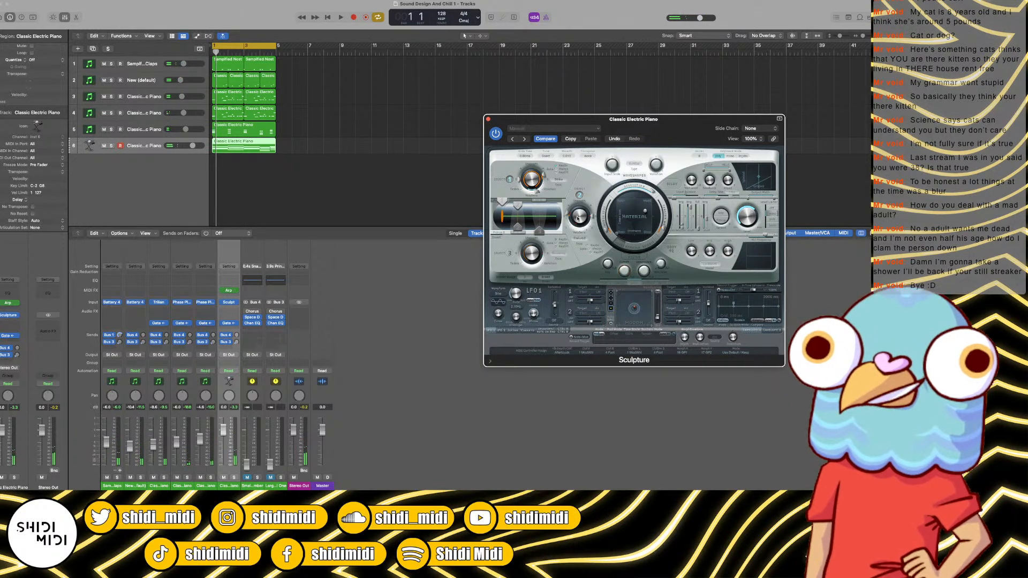
pyautogui.press('space')
pyautogui.moveTo(577, 187); pyautogui.dragTo(577, 225)
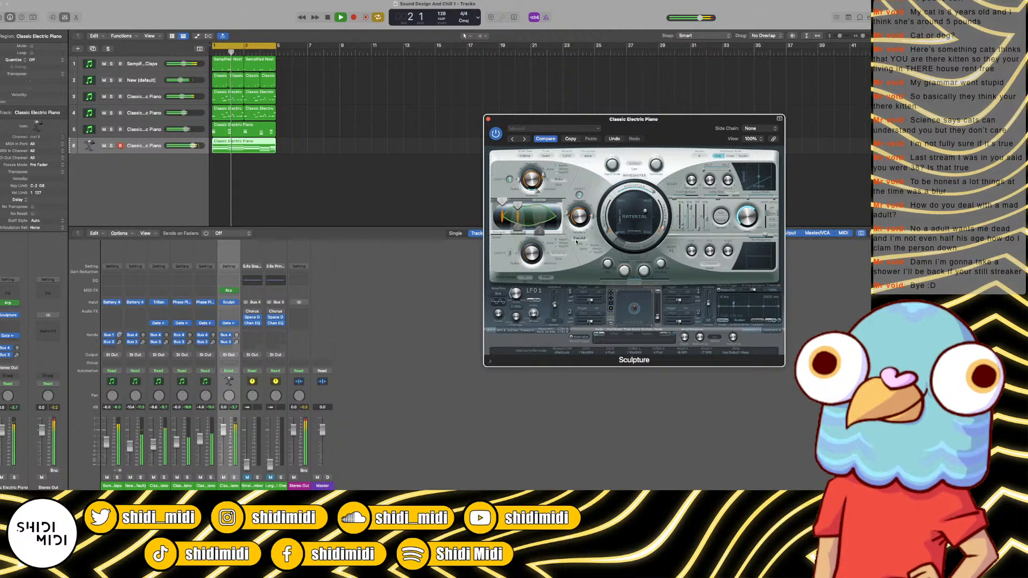
# Step: Set Object 2's excitation type to Bouncing, reposition its marker near the far end of the string, and adjust its Strength
pyautogui.click(582, 239)
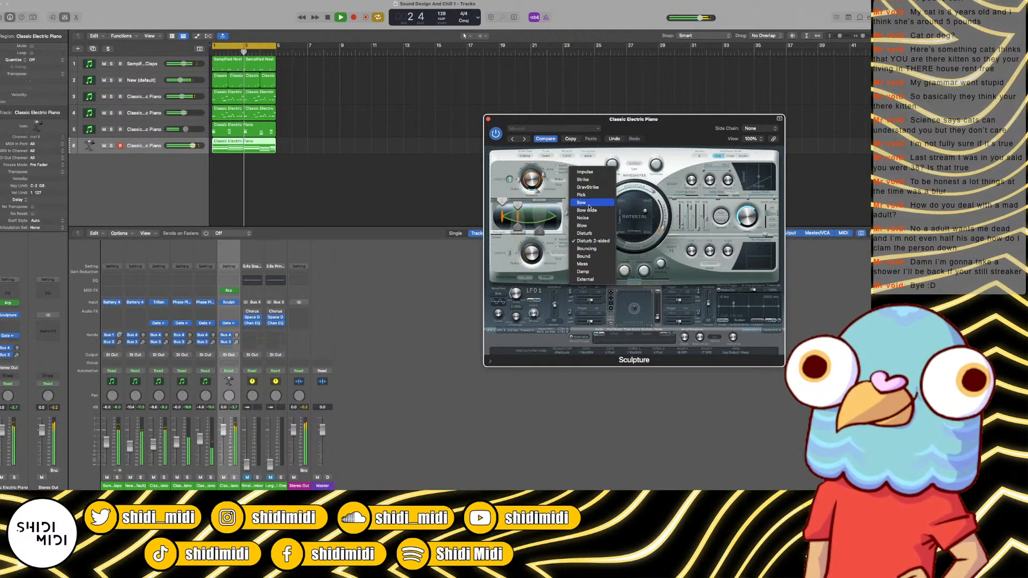
pyautogui.click(586, 248)
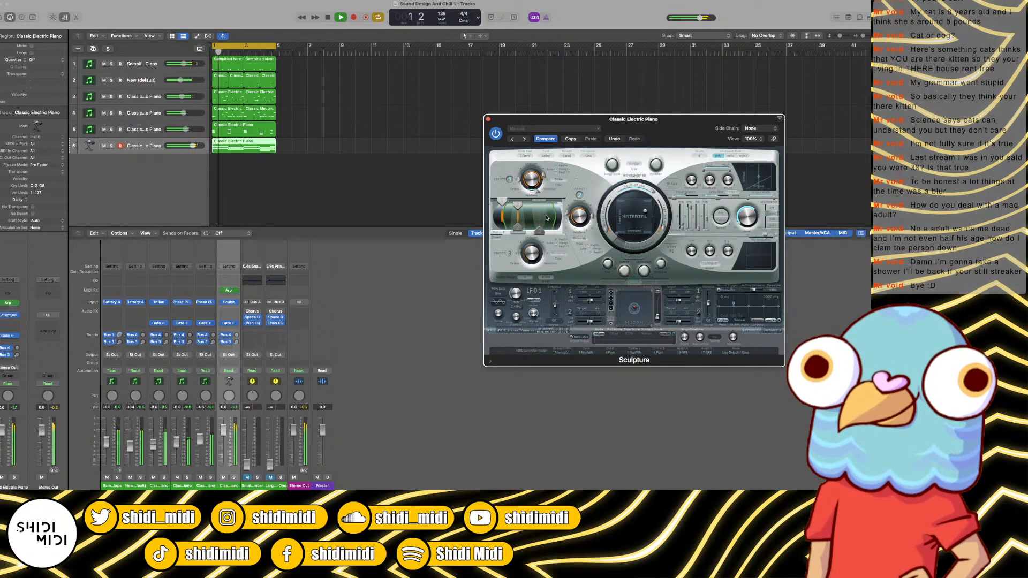
pyautogui.moveTo(516, 209); pyautogui.dragTo(554, 209)
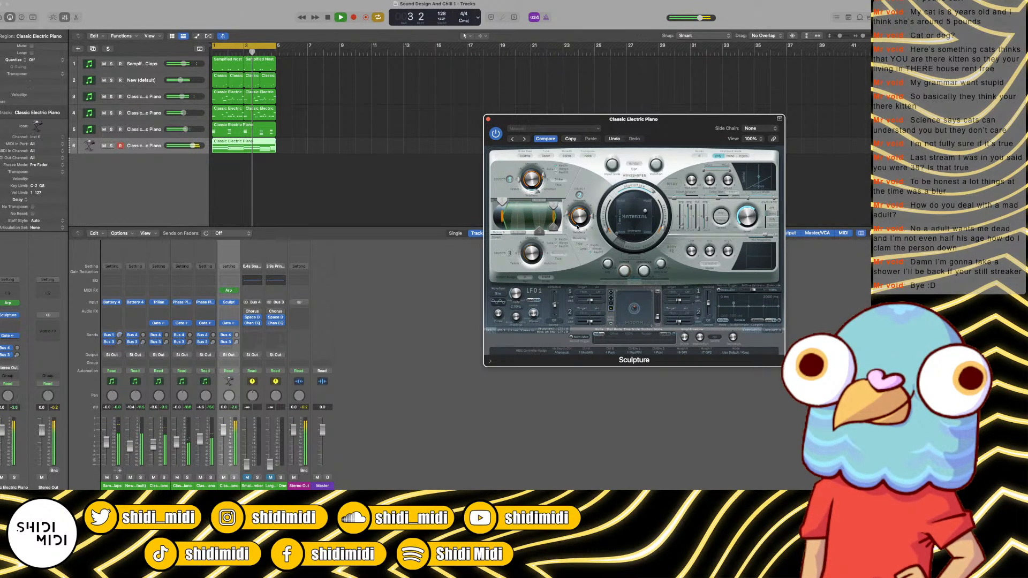
pyautogui.moveTo(579, 218); pyautogui.dragTo(580, 230)
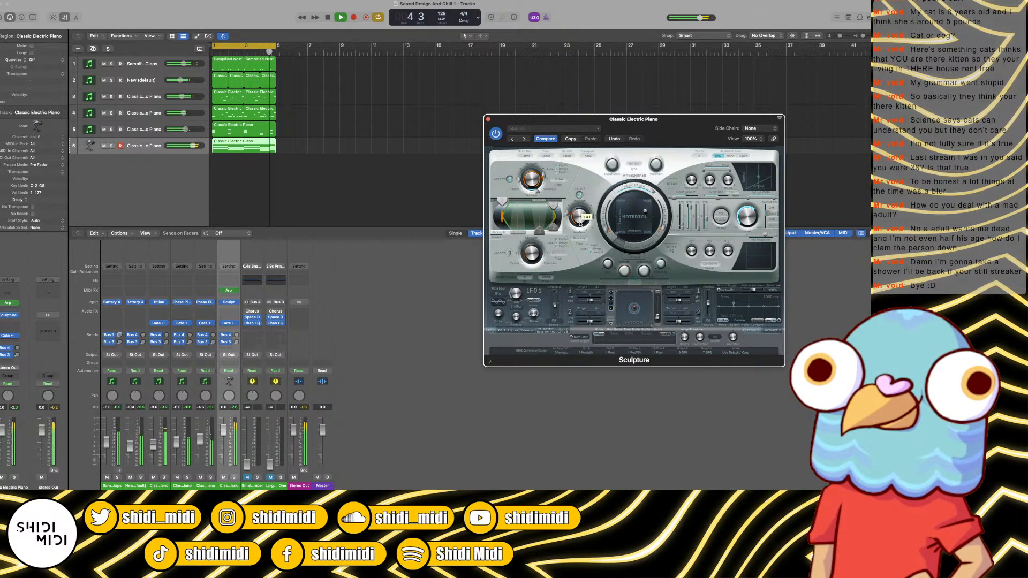
# Step: Try Noise as Object 2's excitation type and lower track 6's volume to -4.1 dB
pyautogui.click(581, 239)
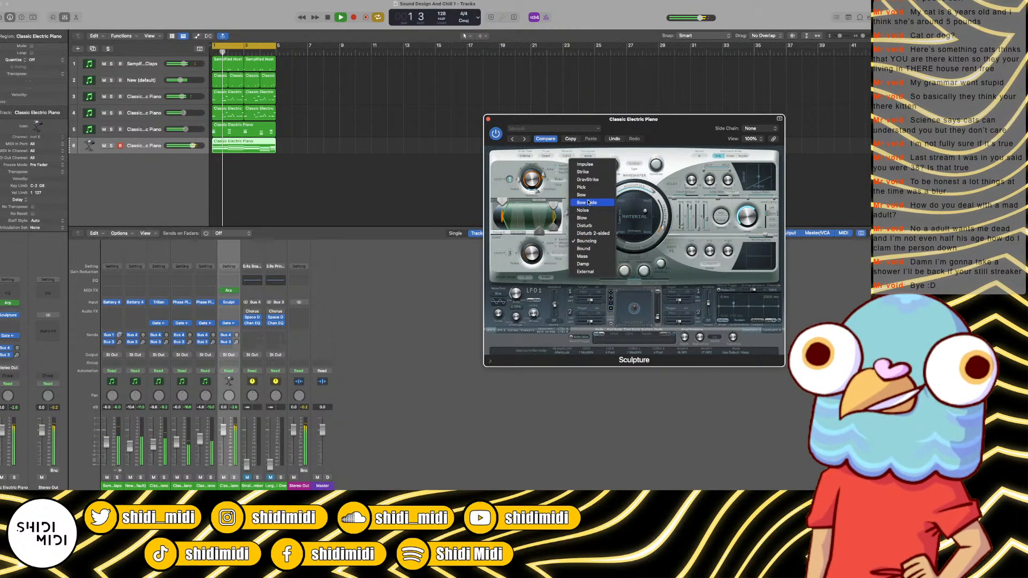
pyautogui.click(585, 210)
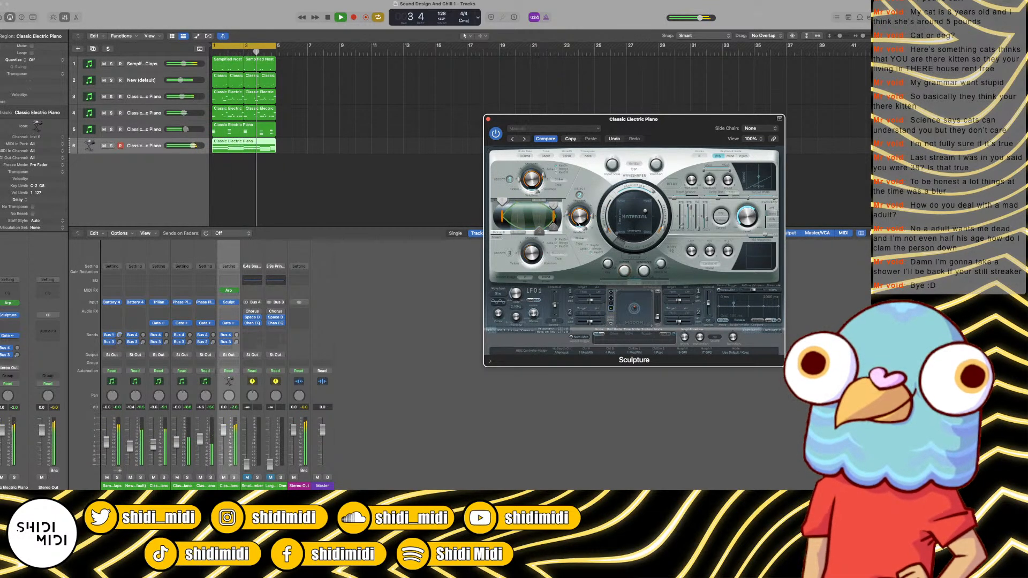
pyautogui.moveTo(193, 145); pyautogui.dragTo(189, 145)
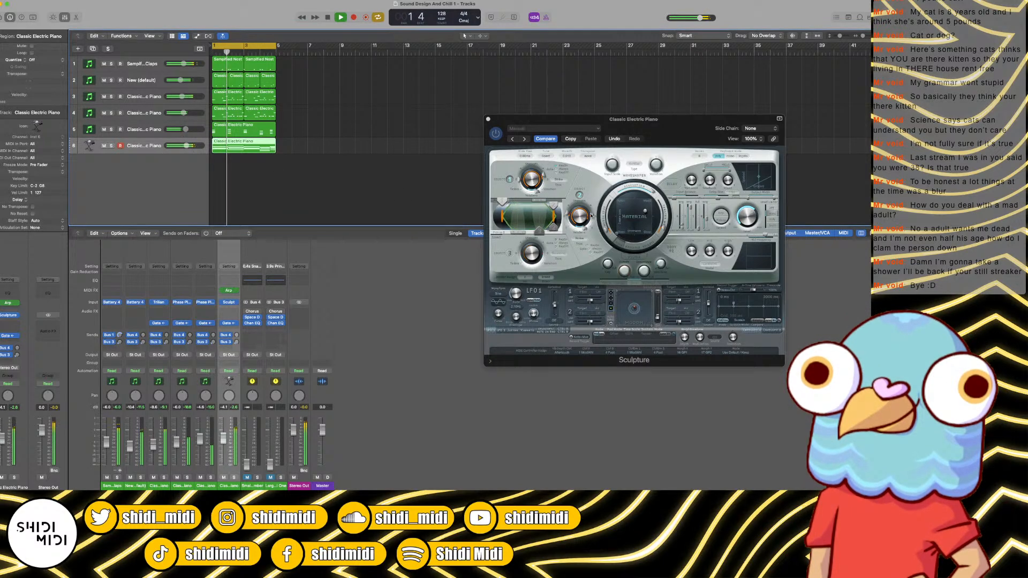
# Step: Try Bound as Object 2's excitation type and adjust the object's Strength during playback
pyautogui.moveTo(591, 213)
pyautogui.press('space')
pyautogui.click(581, 240)
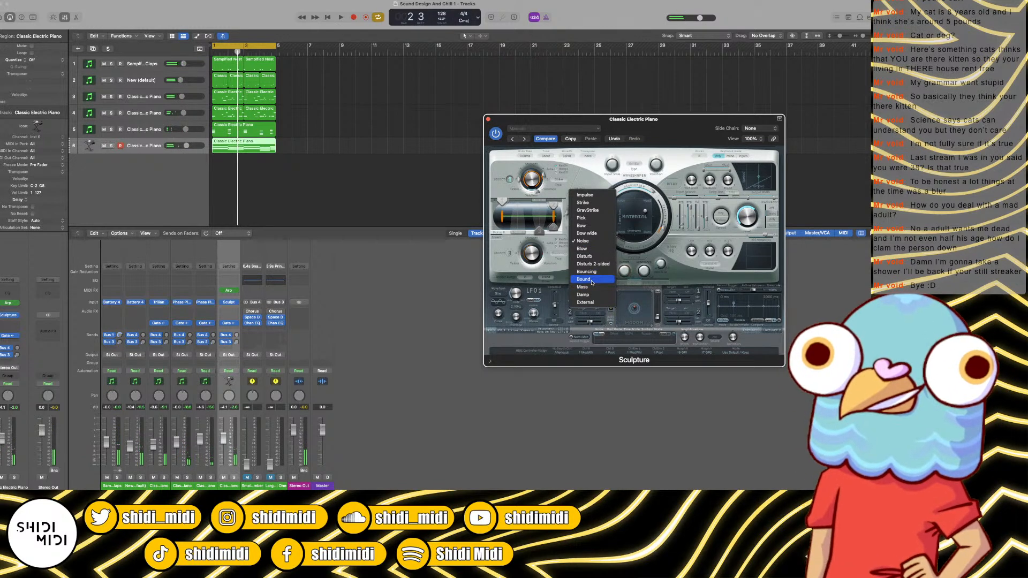
pyautogui.click(592, 286)
pyautogui.press('space')
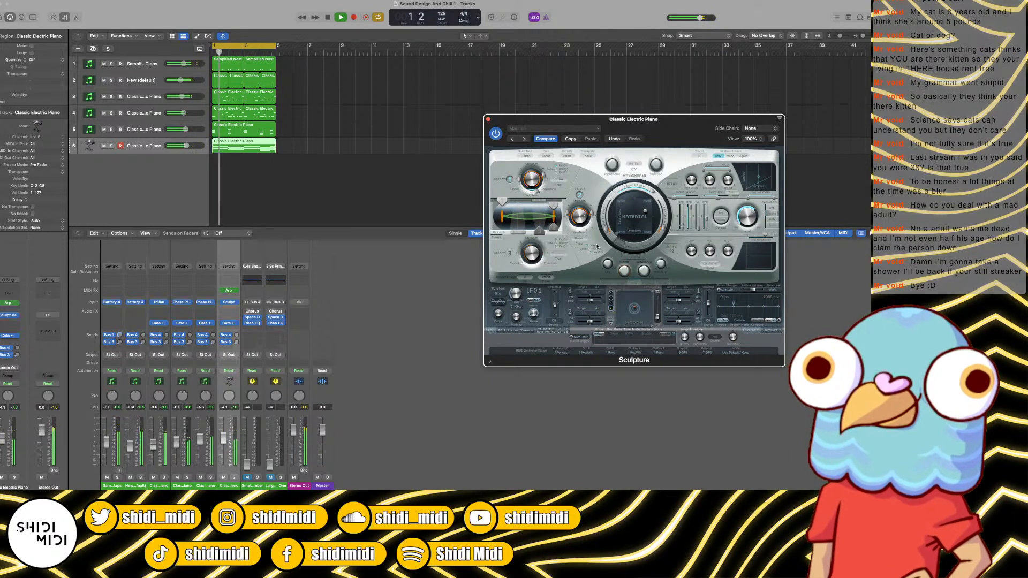
pyautogui.moveTo(580, 216); pyautogui.dragTo(581, 236)
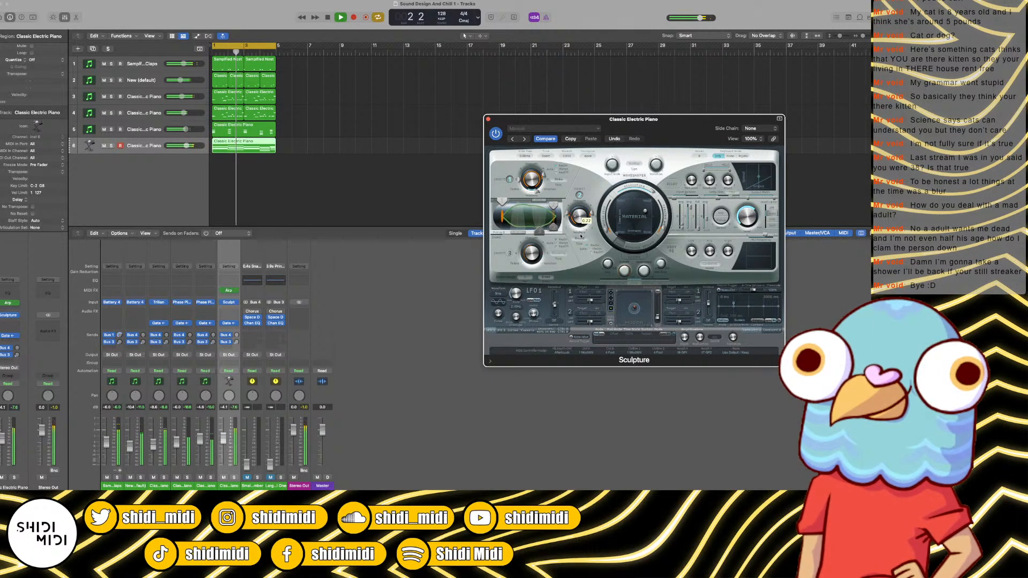
# Step: Audition Blow and further excitation types for Object 2, settle on Impulse, and fine-tune its Strength knob
pyautogui.click(582, 239)
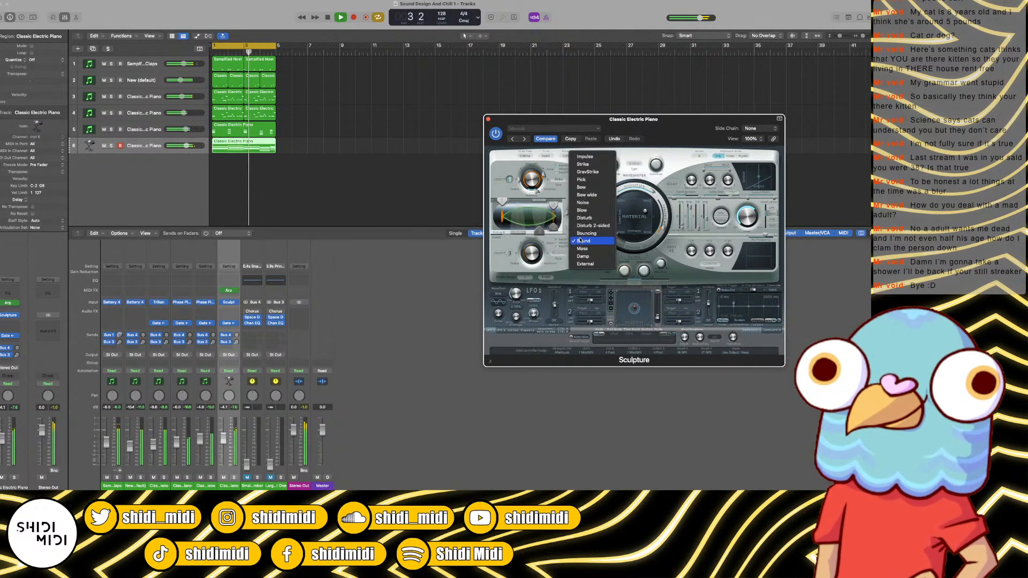
pyautogui.click(582, 210)
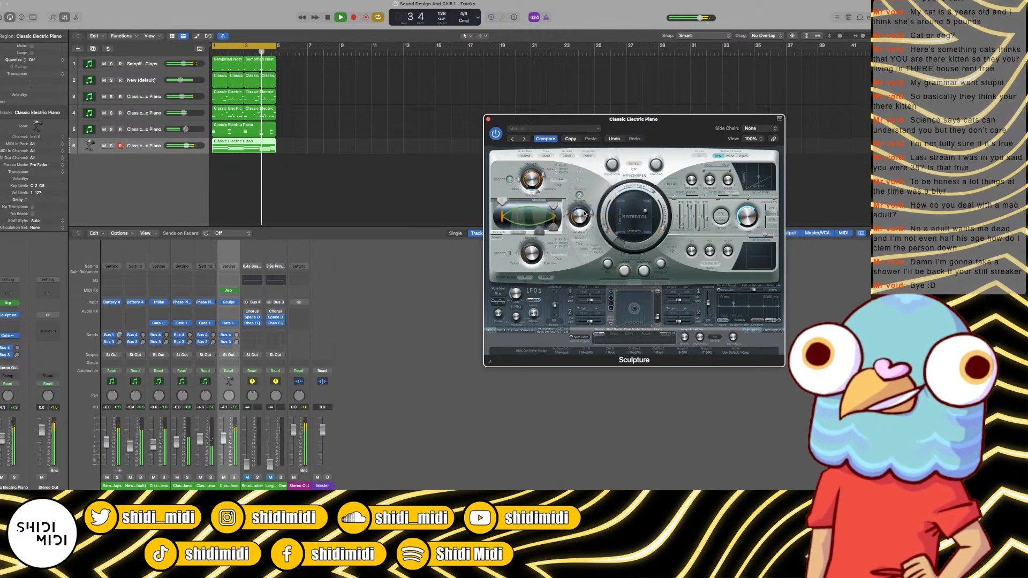
pyautogui.click(580, 240)
pyautogui.click(579, 235)
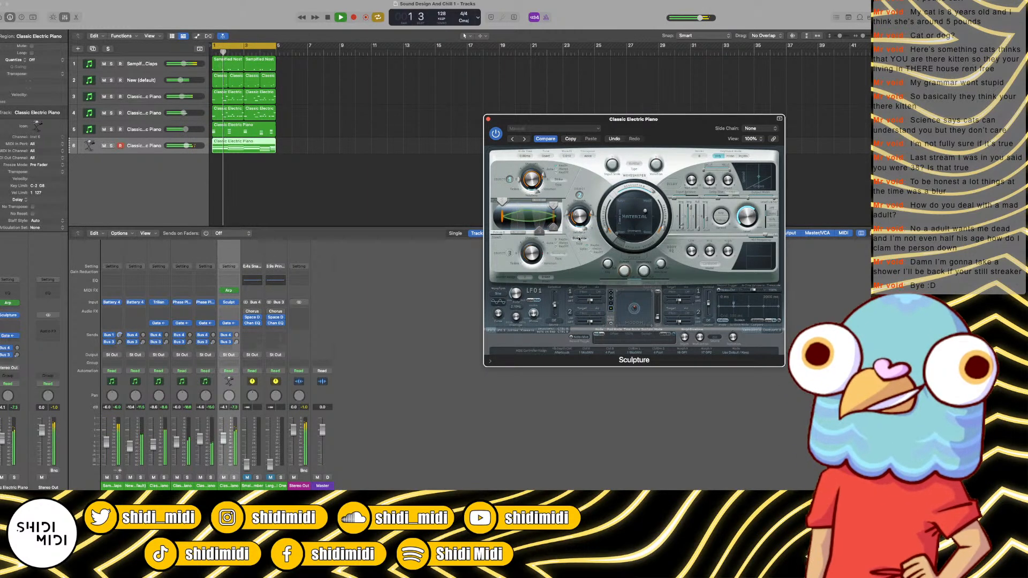
pyautogui.click(579, 239)
pyautogui.click(582, 224)
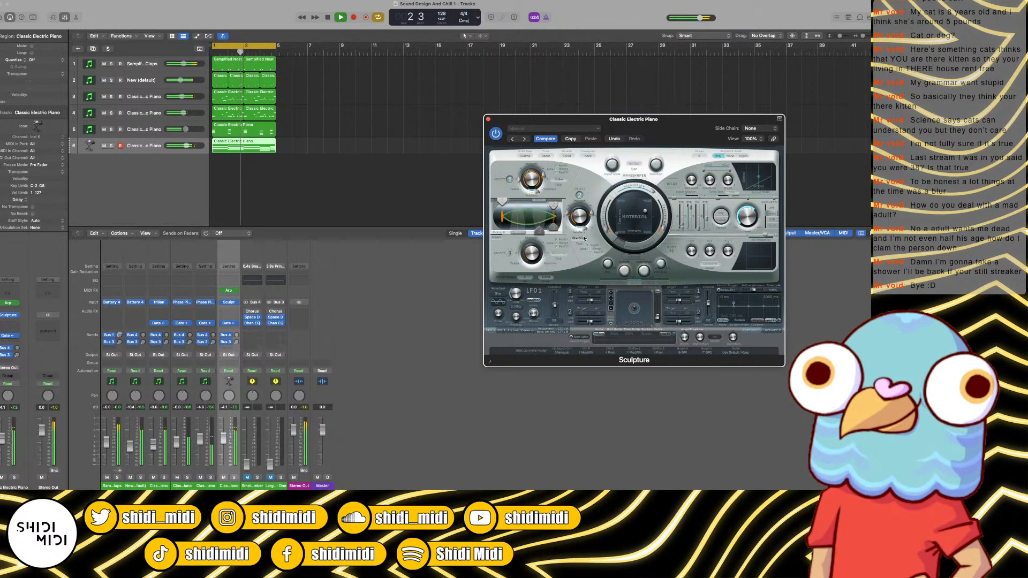
pyautogui.click(583, 238)
pyautogui.click(584, 226)
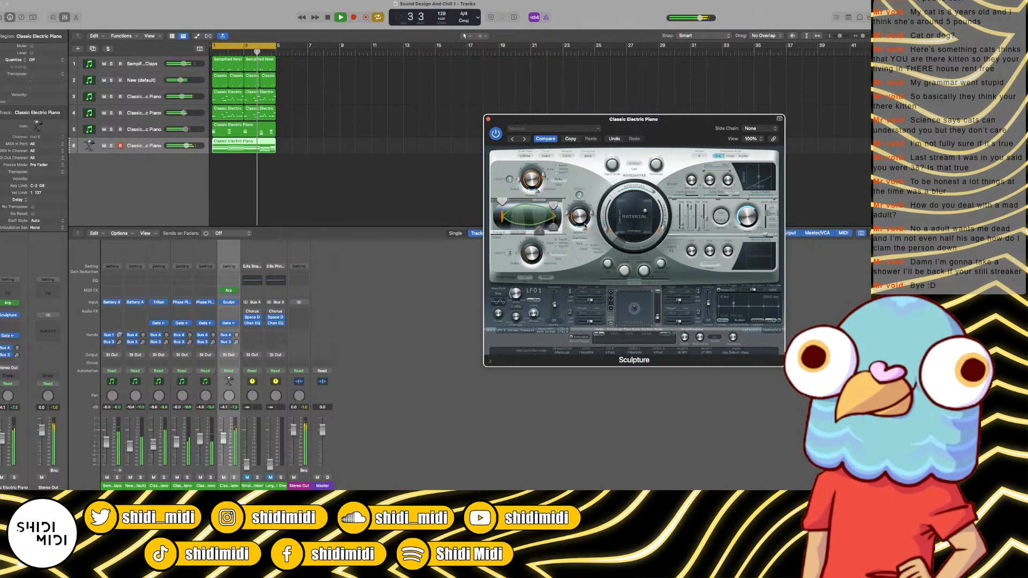
pyautogui.moveTo(583, 222); pyautogui.dragTo(581, 212)
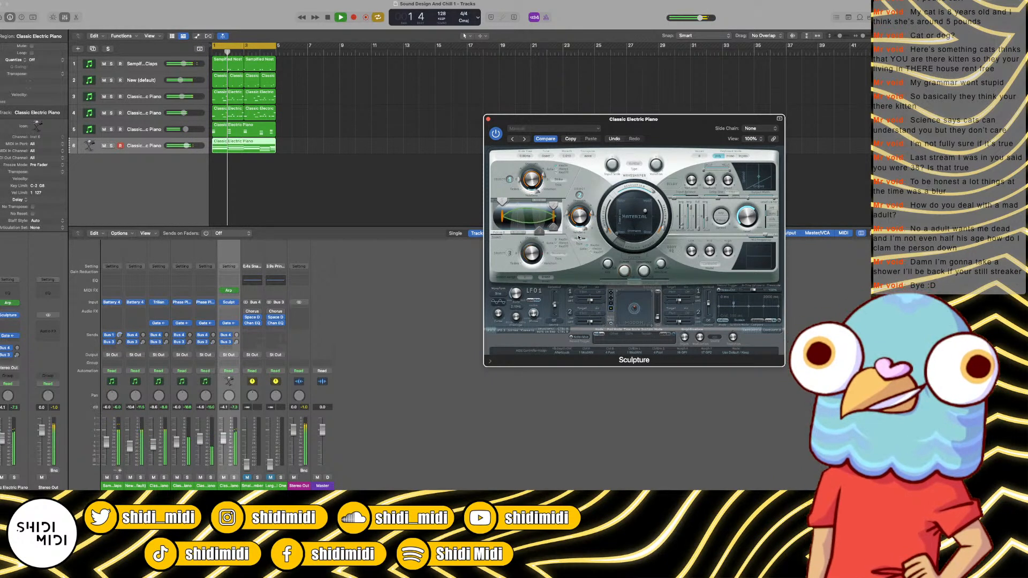
# Step: Enable Object 3 in Sculpture and adjust its Strength knob while listening to the track
pyautogui.click(509, 253)
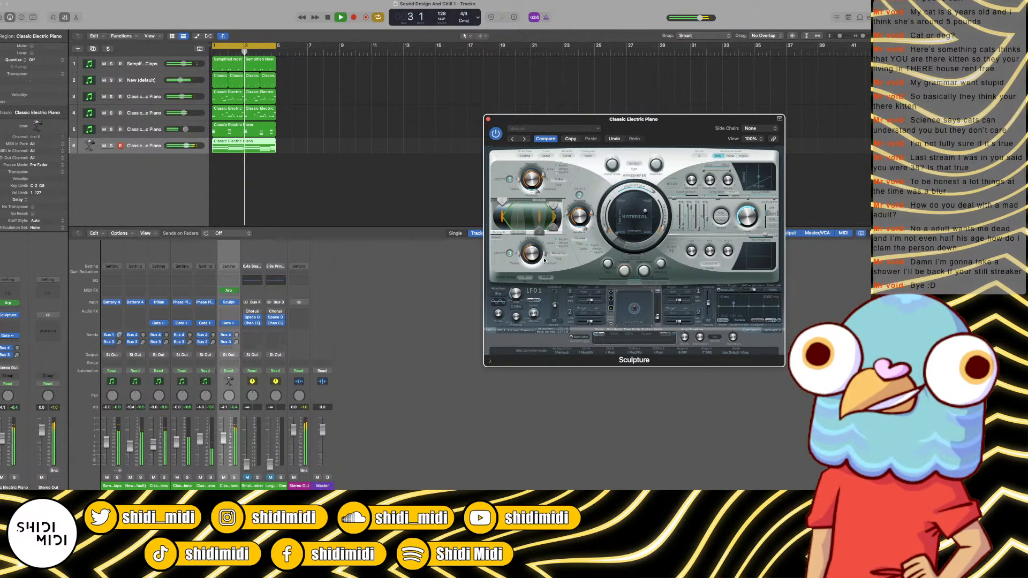
pyautogui.click(544, 261)
pyautogui.click(540, 253)
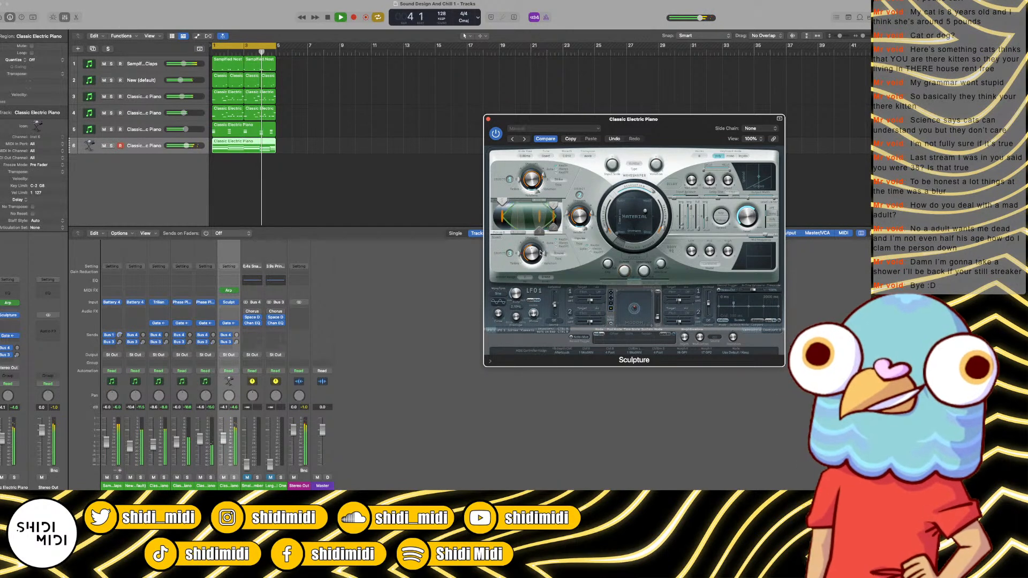
pyautogui.moveTo(539, 252); pyautogui.dragTo(537, 249)
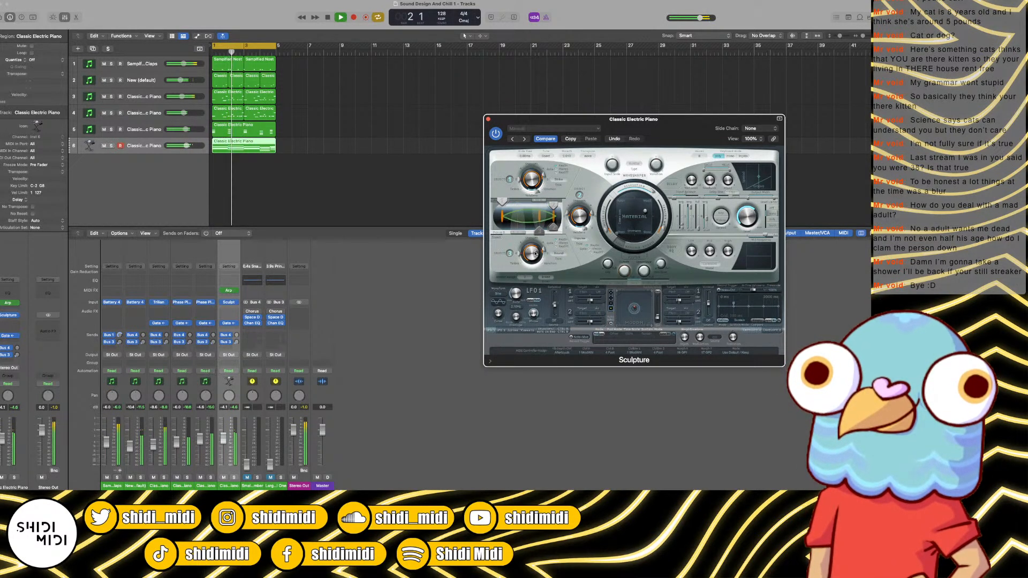
pyautogui.moveTo(535, 253); pyautogui.dragTo(533, 256)
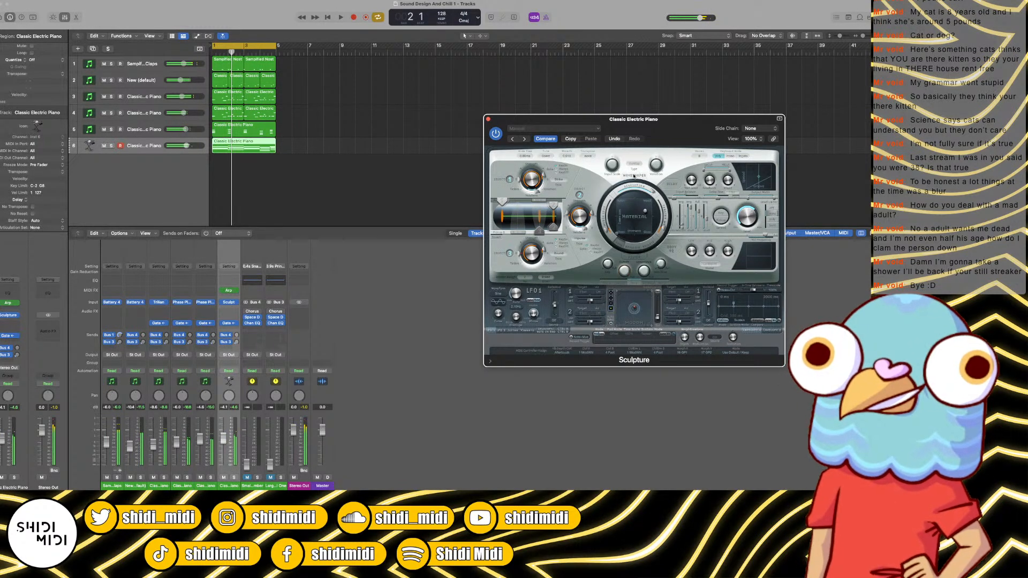
# Step: Enable Sculpture's Waveshaper and compare its distortion types during playback, settling on Vari Drive
pyautogui.press('space')
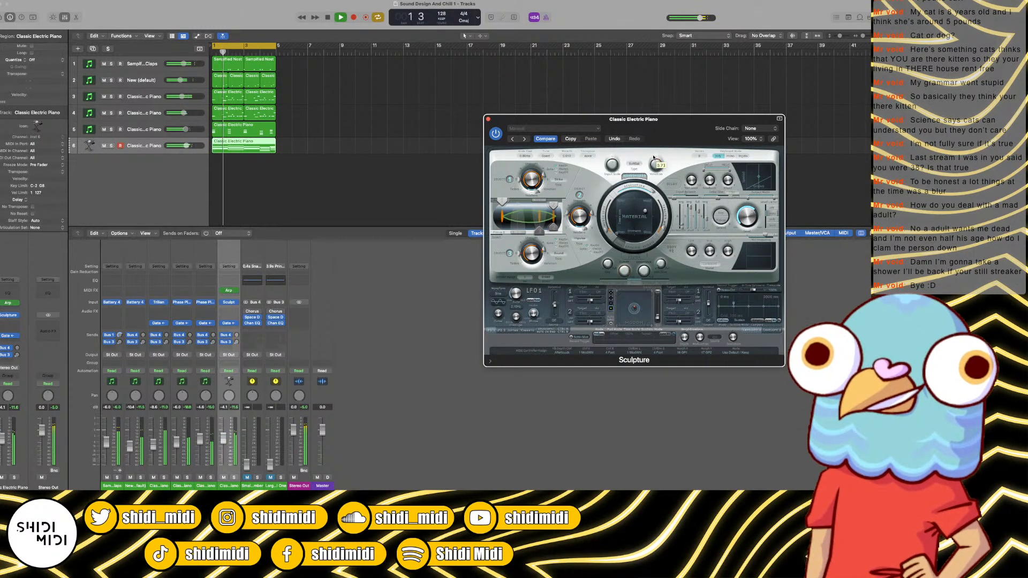
pyautogui.click(636, 166)
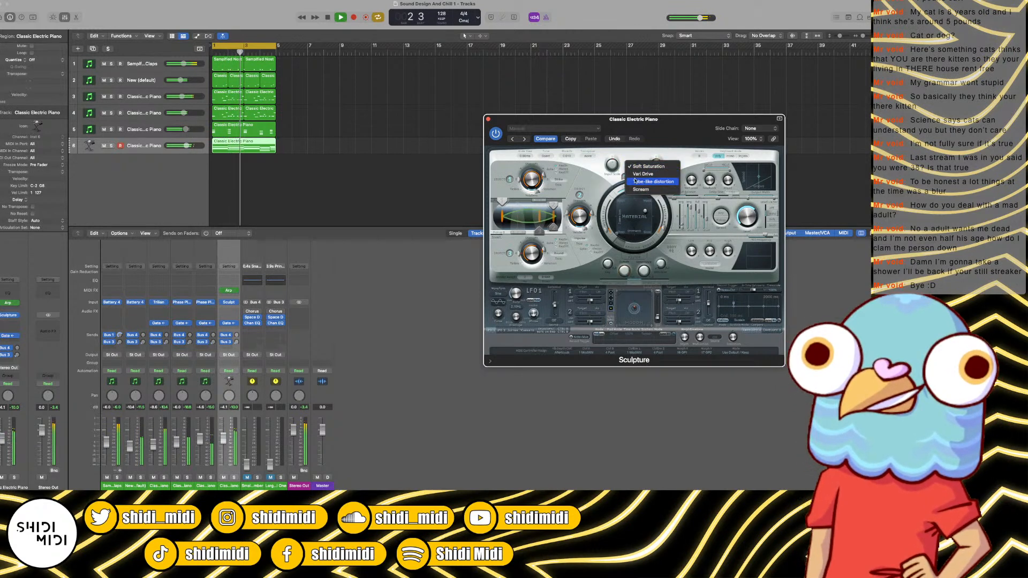
pyautogui.click(630, 172)
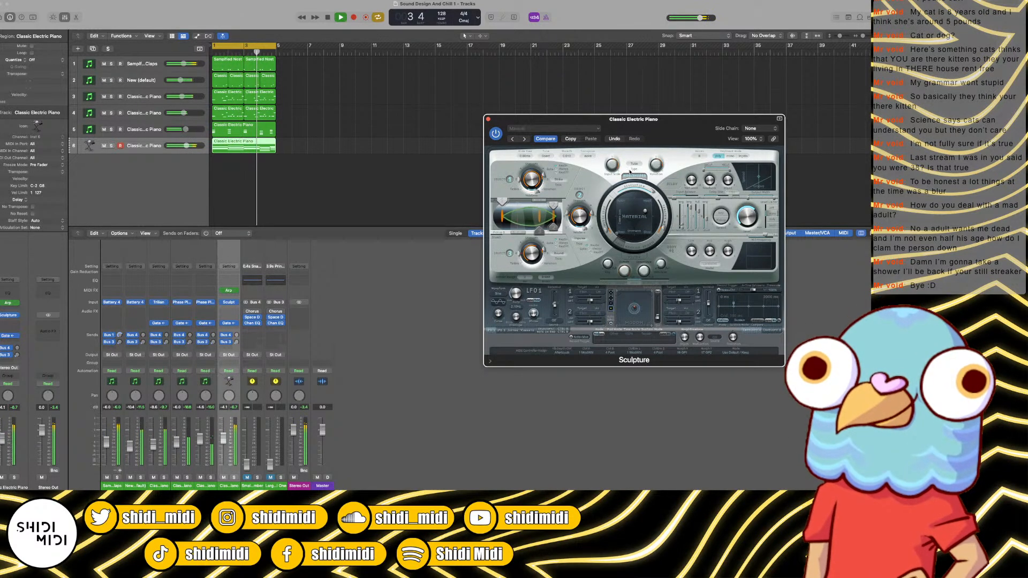
pyautogui.click(636, 165)
pyautogui.click(643, 158)
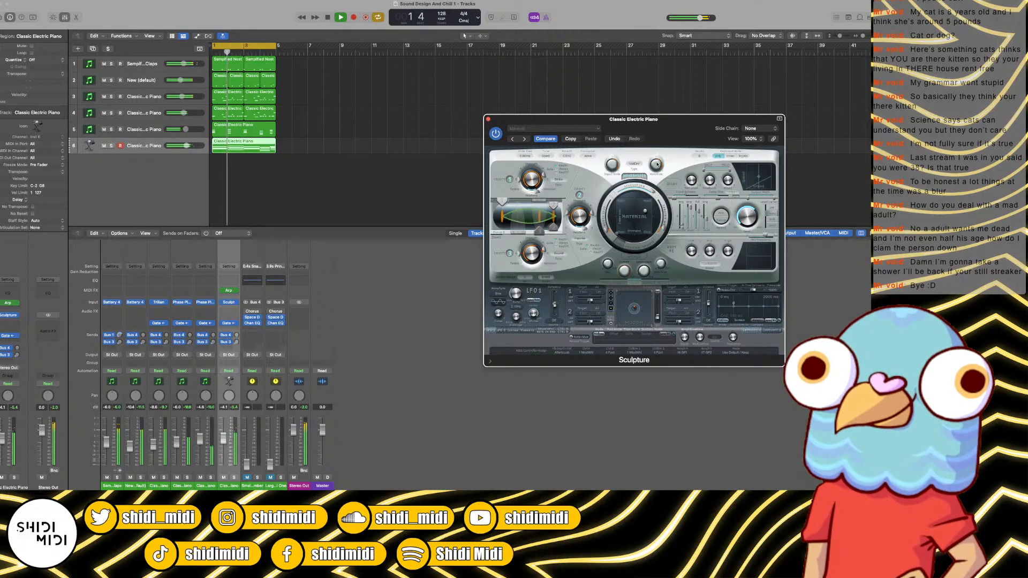
# Step: Adjust the Waveshaper's Variation and Input Scale knobs, checking the sound in playback
pyautogui.moveTo(656, 165)
pyautogui.mouseDown()
pyautogui.moveTo(655, 156)
pyautogui.moveTo(652, 182)
pyautogui.mouseUp()
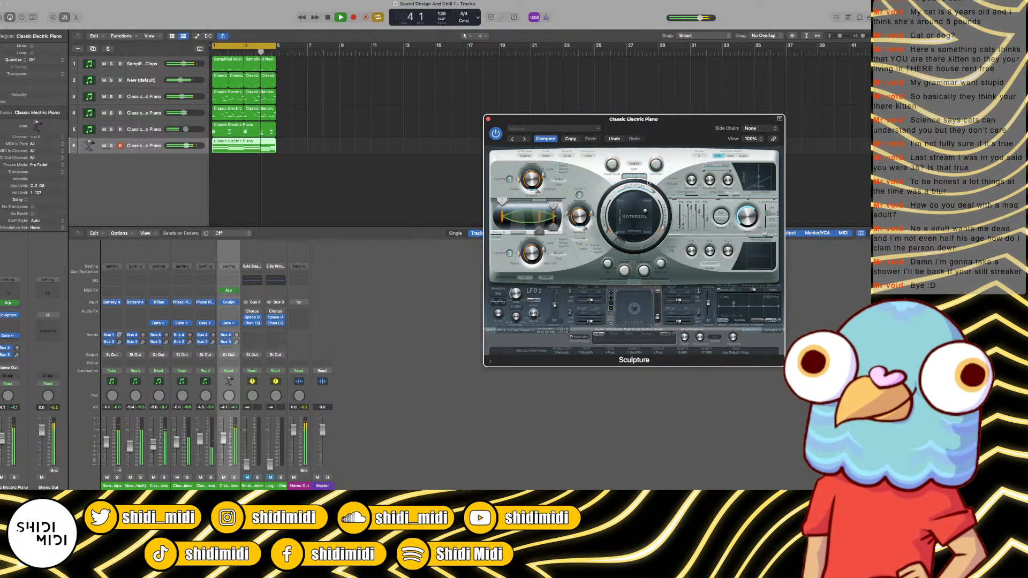
pyautogui.moveTo(608, 164); pyautogui.dragTo(611, 164)
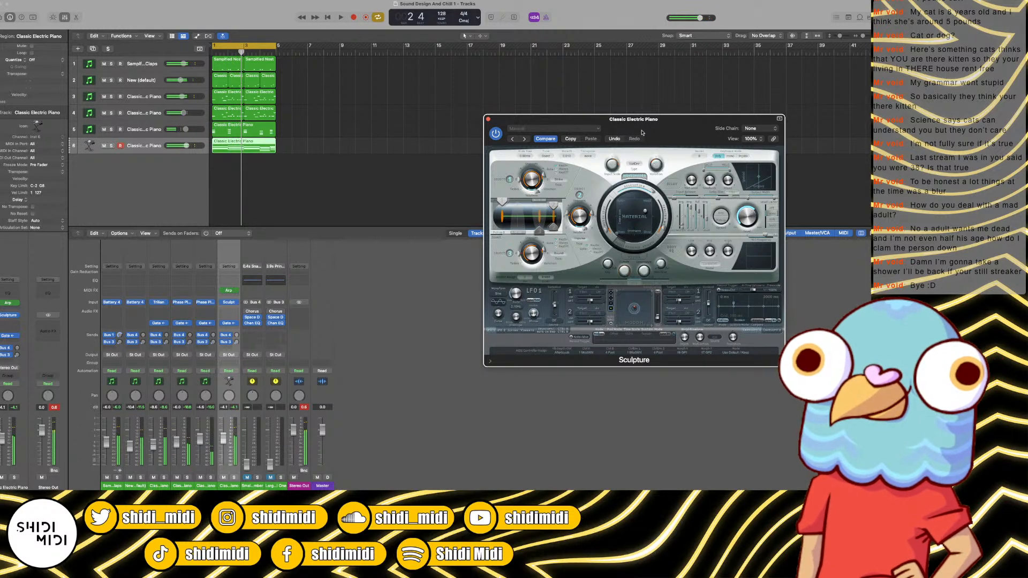
pyautogui.press('space')
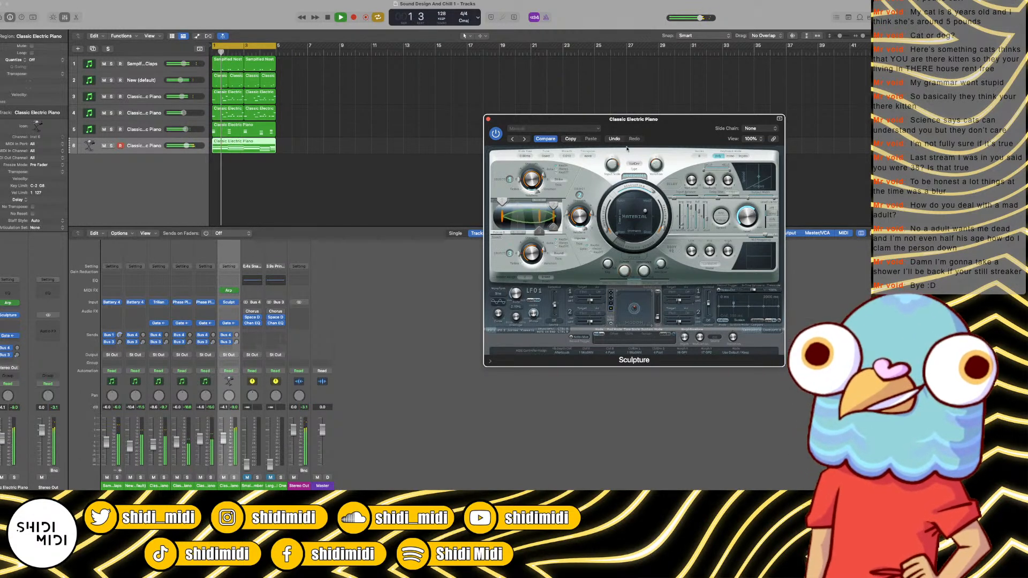
# Step: Enlarge the Sculpture plug-in window to 135% and reposition it over the arrangement
pyautogui.moveTo(641, 127)
pyautogui.mouseDown()
pyautogui.moveTo(645, 112)
pyautogui.moveTo(595, 107)
pyautogui.mouseUp()
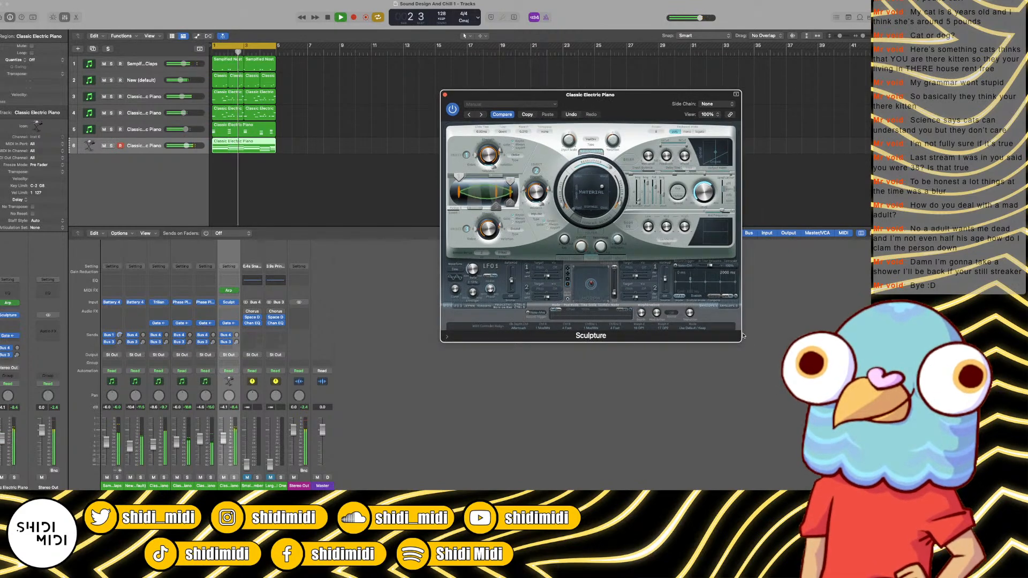
pyautogui.moveTo(738, 341); pyautogui.dragTo(844, 417)
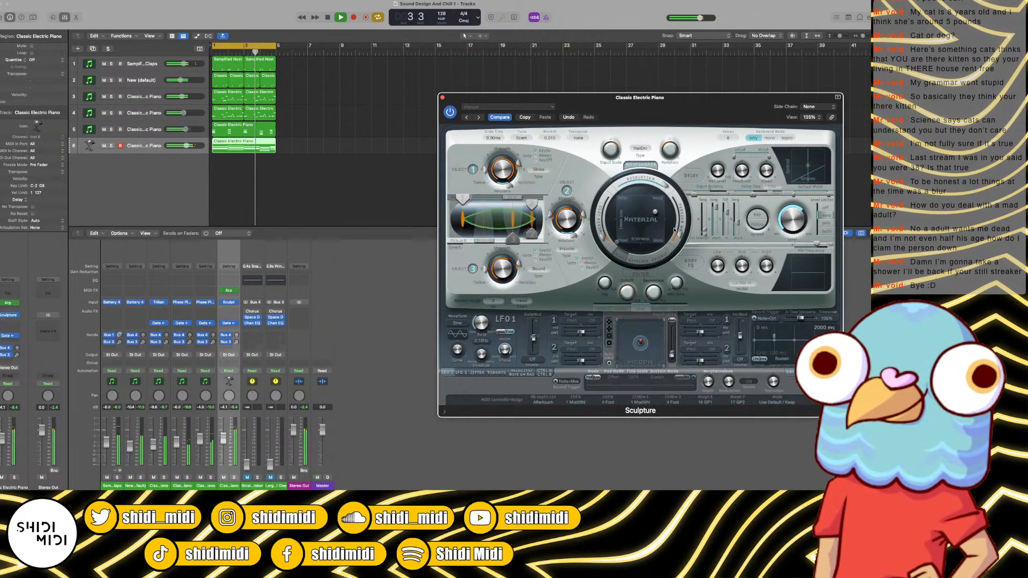
pyautogui.moveTo(642, 117); pyautogui.dragTo(600, 90)
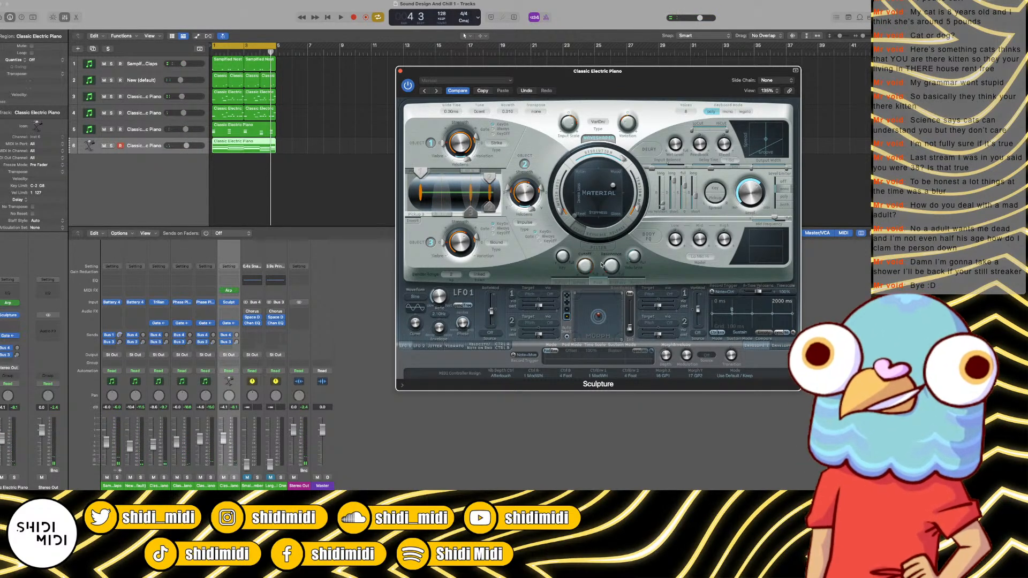
# Step: Enable Sculpture's Filter during playback, try the LoPass mode with a changed Cutoff, and switch to BandPass
pyautogui.press('space')
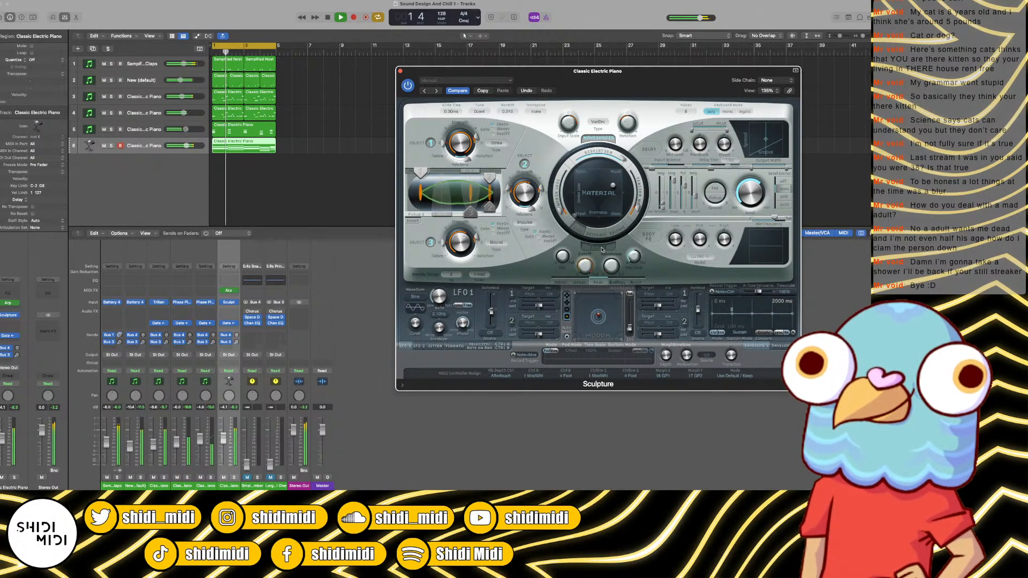
pyautogui.click(598, 249)
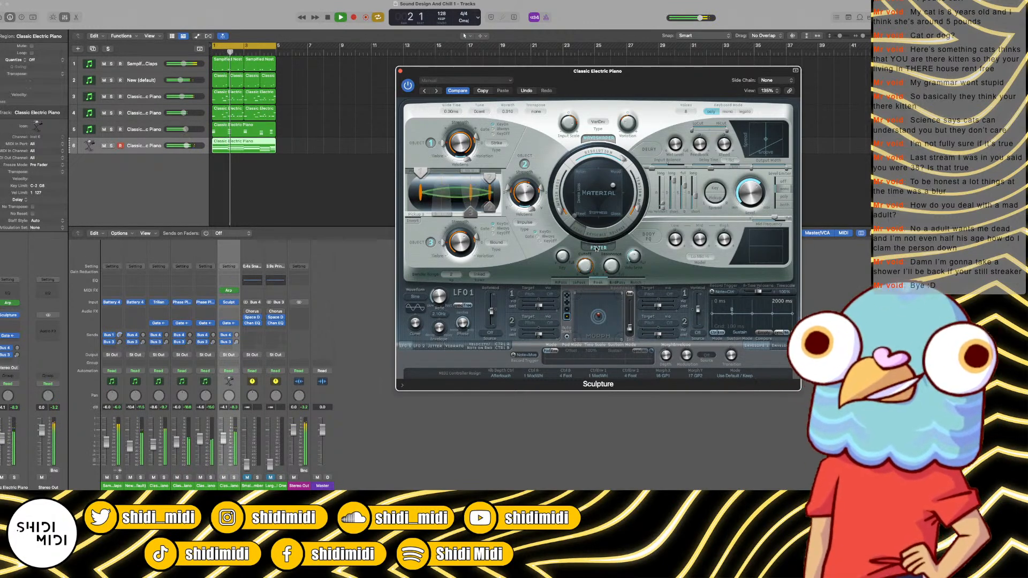
pyautogui.click(579, 282)
pyautogui.moveTo(584, 264); pyautogui.dragTo(585, 288)
pyautogui.click(614, 282)
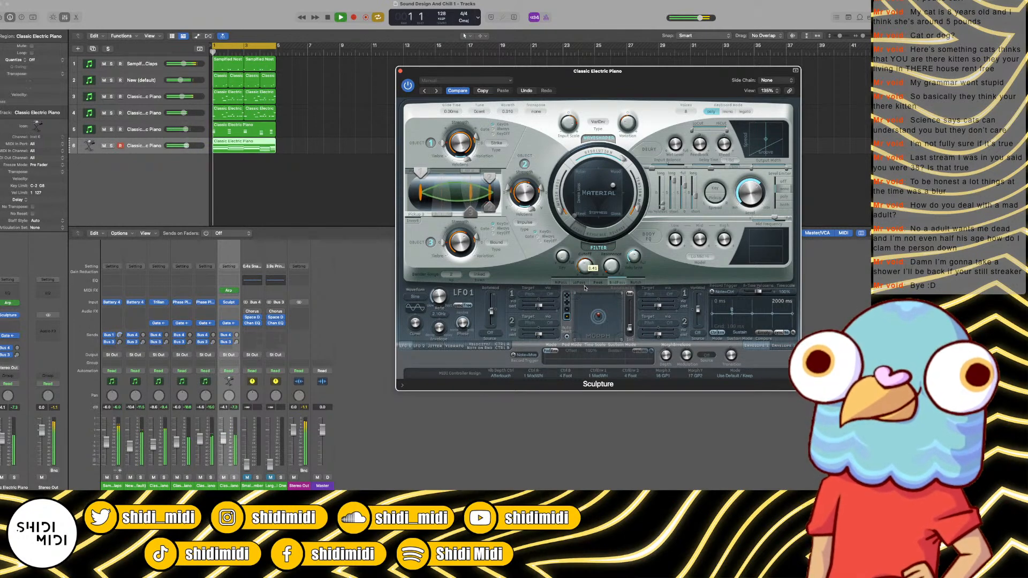
# Step: Switch the Filter to Notch mode and adjust its Cutoff and Key knobs while the track plays
pyautogui.click(635, 283)
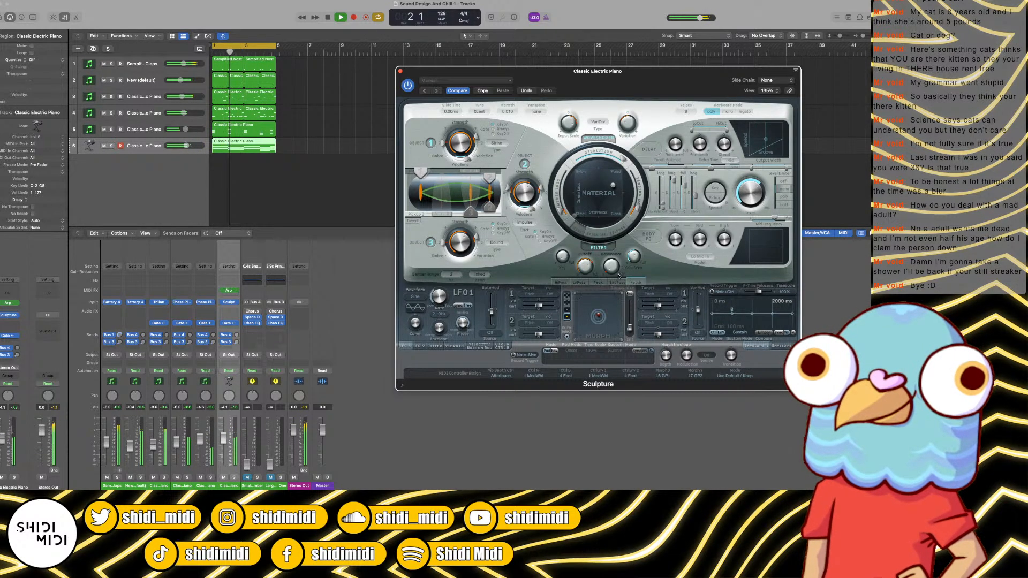
pyautogui.moveTo(584, 266); pyautogui.dragTo(612, 281)
pyautogui.moveTo(563, 258); pyautogui.dragTo(566, 188)
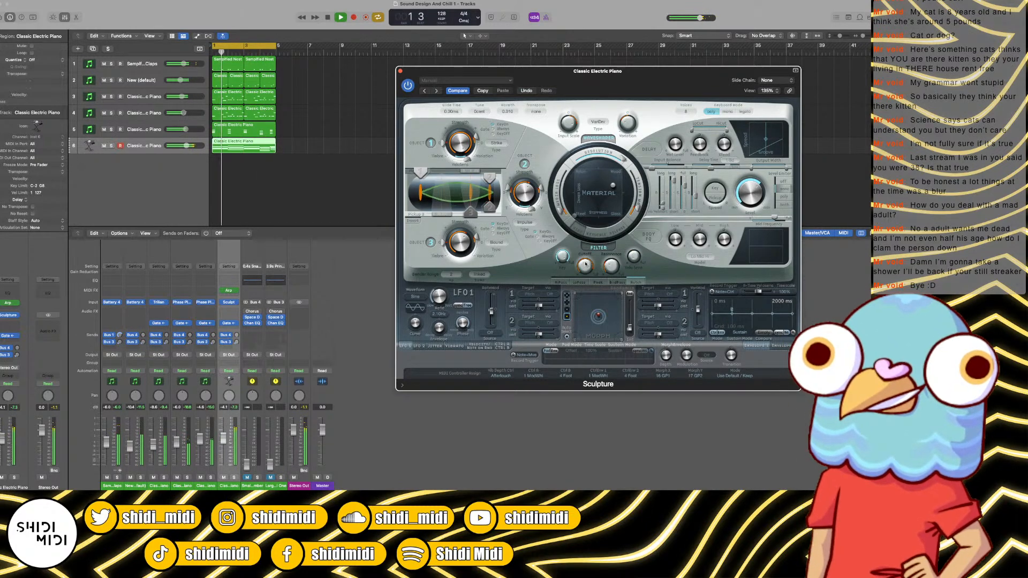
# Step: Compare the Filter's Peak and BandPass modes during playback, adjusting Cutoff, and settle on HiPass with a retuned Cutoff
pyautogui.moveTo(585, 264); pyautogui.dragTo(585, 276)
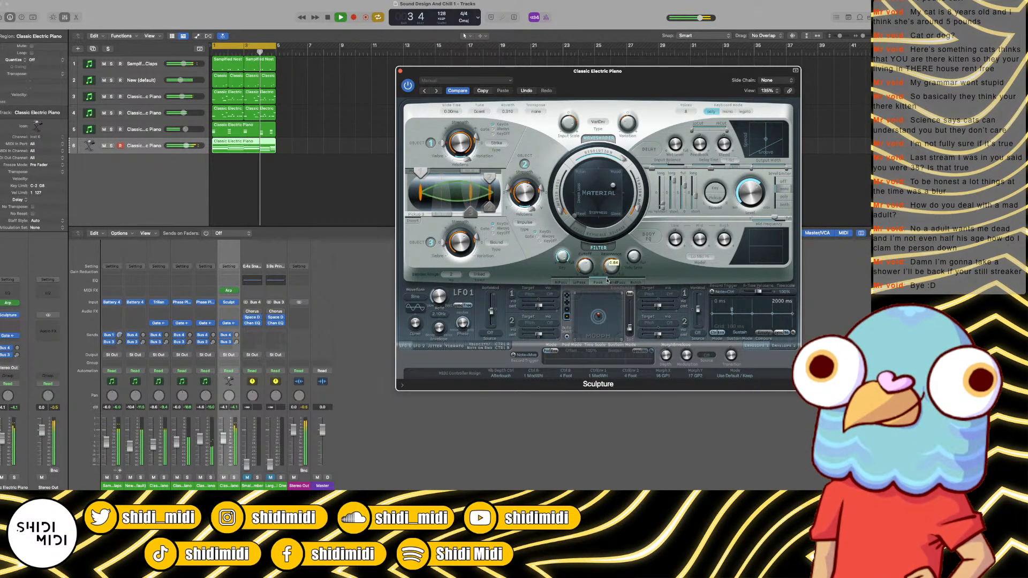
pyautogui.moveTo(587, 271); pyautogui.dragTo(588, 277)
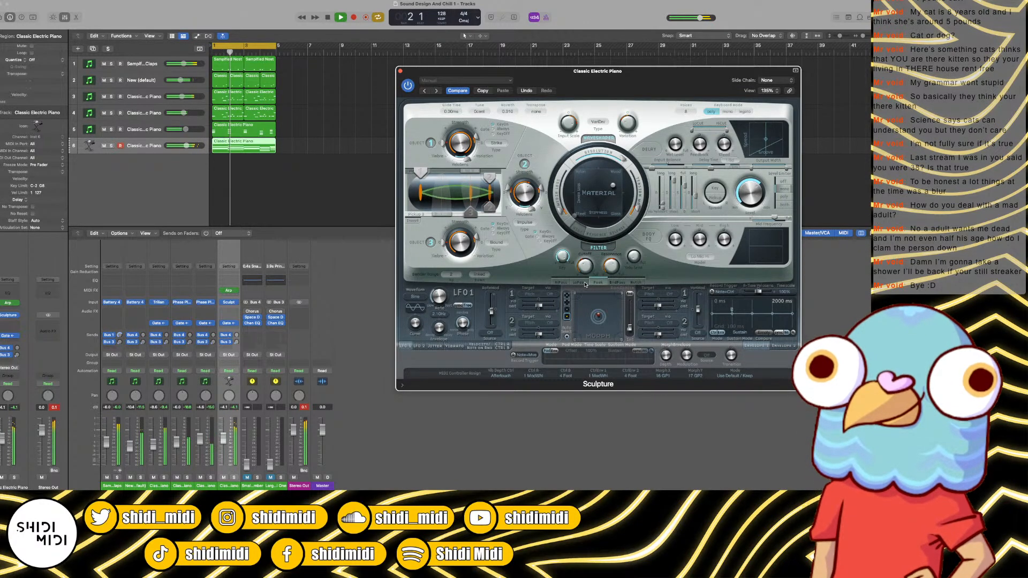
pyautogui.click(615, 282)
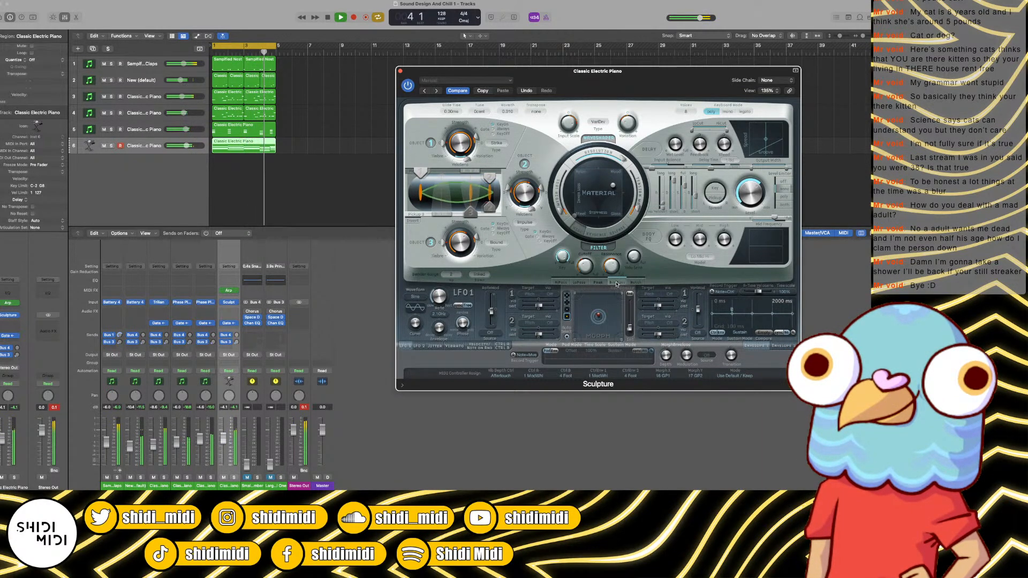
pyautogui.click(565, 282)
pyautogui.moveTo(585, 267); pyautogui.dragTo(584, 274)
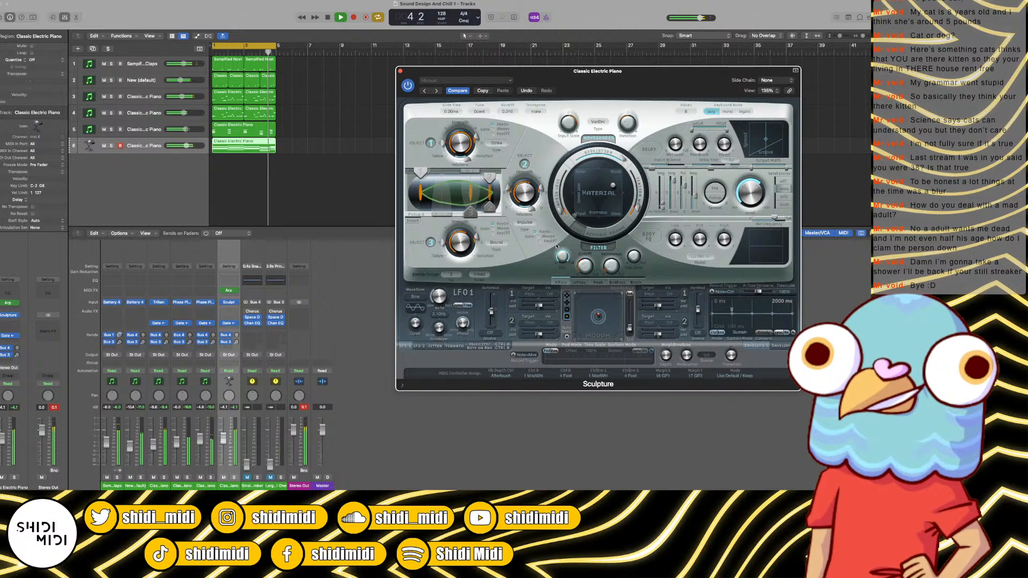
pyautogui.moveTo(581, 269); pyautogui.dragTo(579, 267)
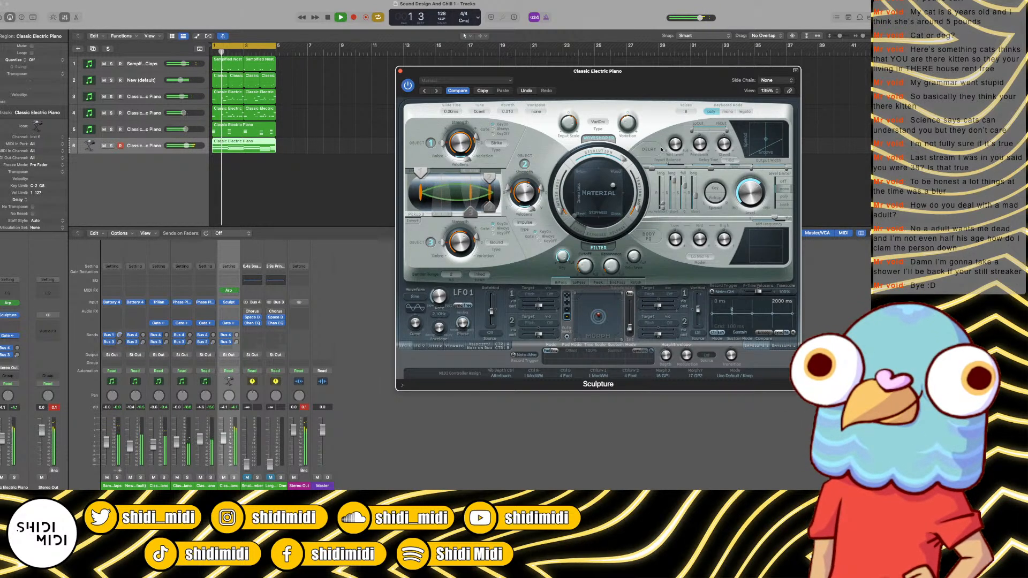
# Step: Route LFO 1's first target to String Stiffness and raise its modulation amount slightly during playback
pyautogui.press('space')
pyautogui.press('space')
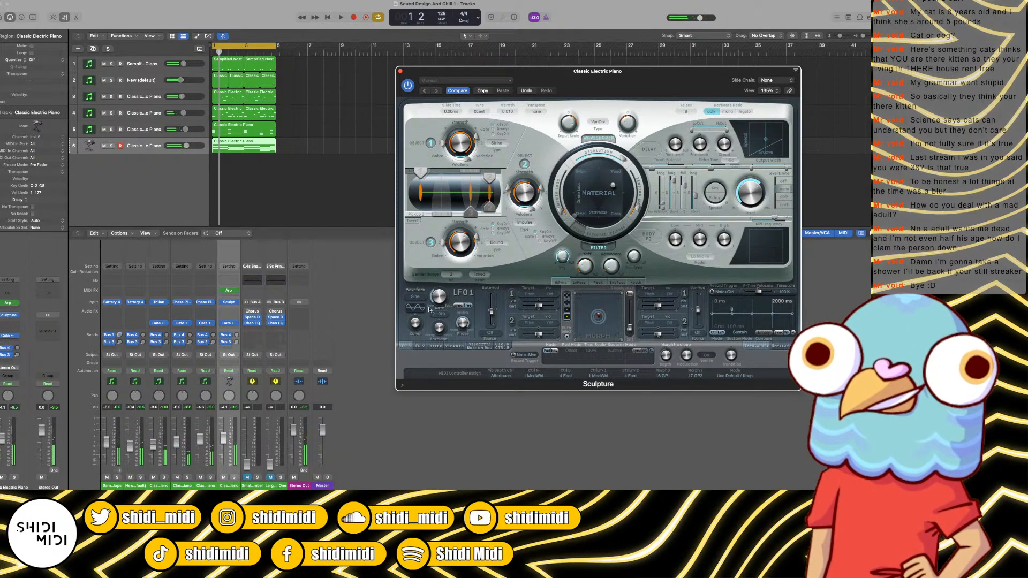
pyautogui.click(524, 295)
pyautogui.click(544, 304)
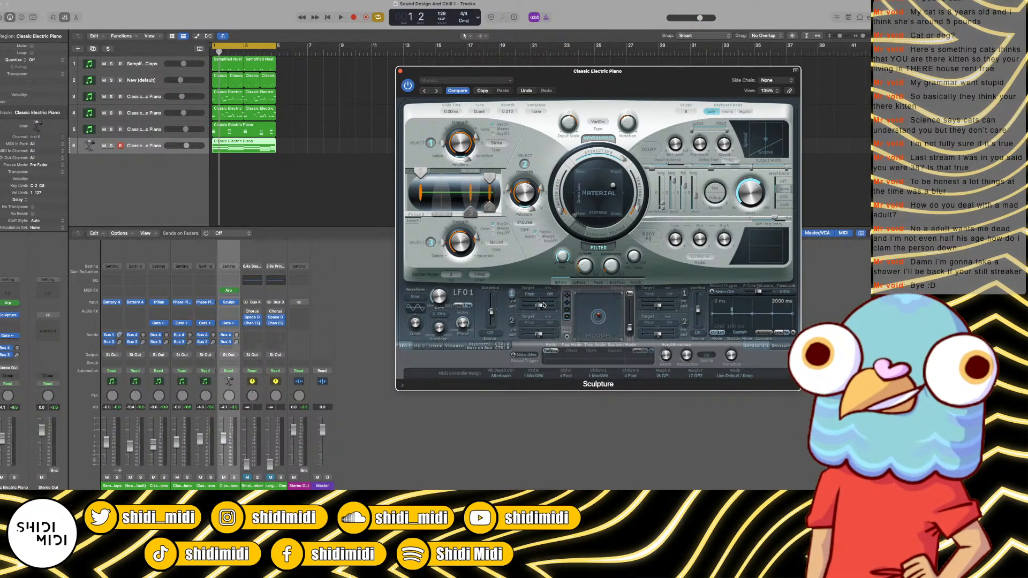
pyautogui.press('space')
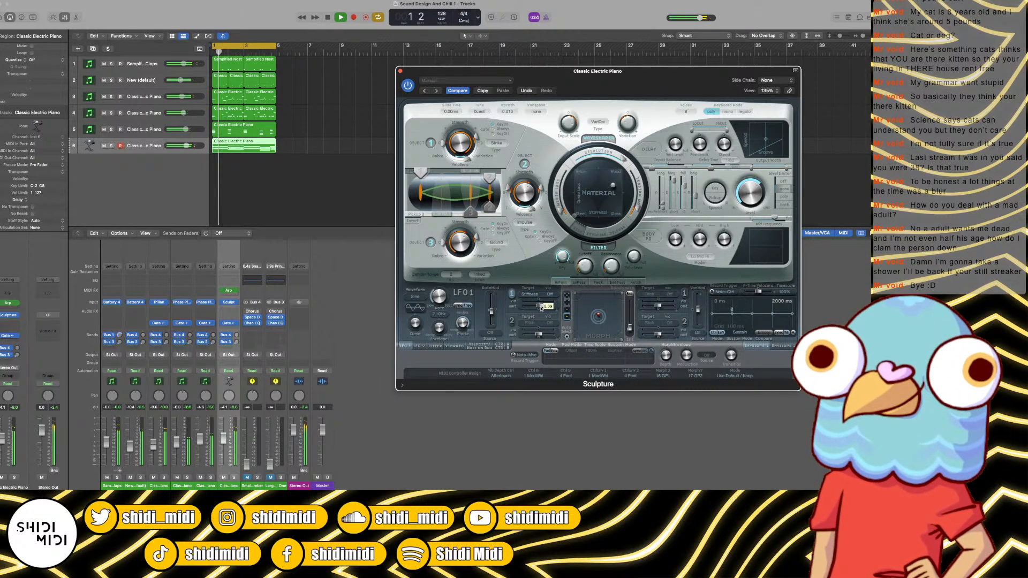
pyautogui.click(541, 308)
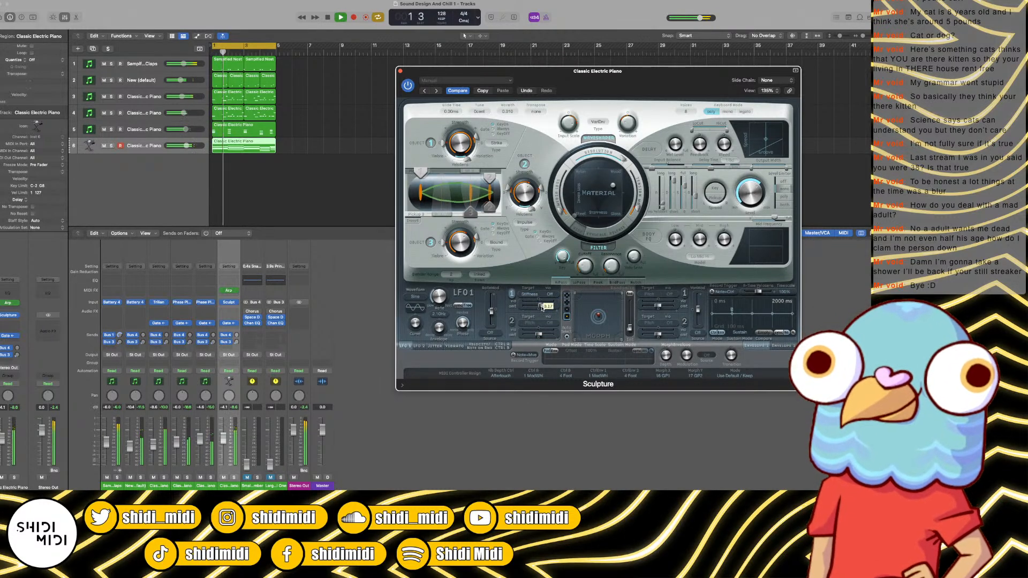
# Step: Change LFO 1's waveform to a Sample&Hold type and adjust its Rate and String Stiffness amount
pyautogui.moveTo(438, 293); pyautogui.dragTo(440, 300)
pyautogui.click(426, 309)
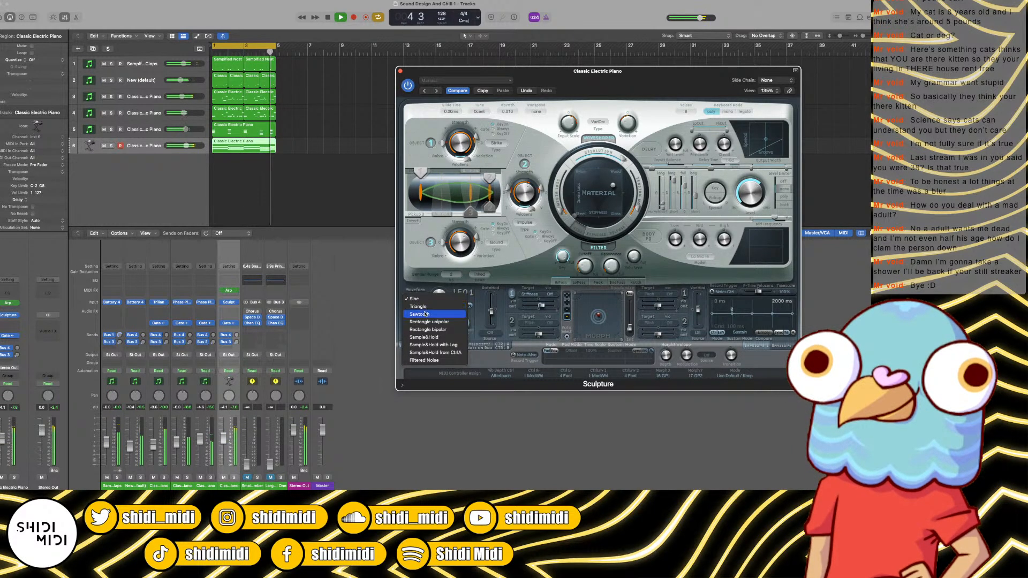
pyautogui.click(436, 342)
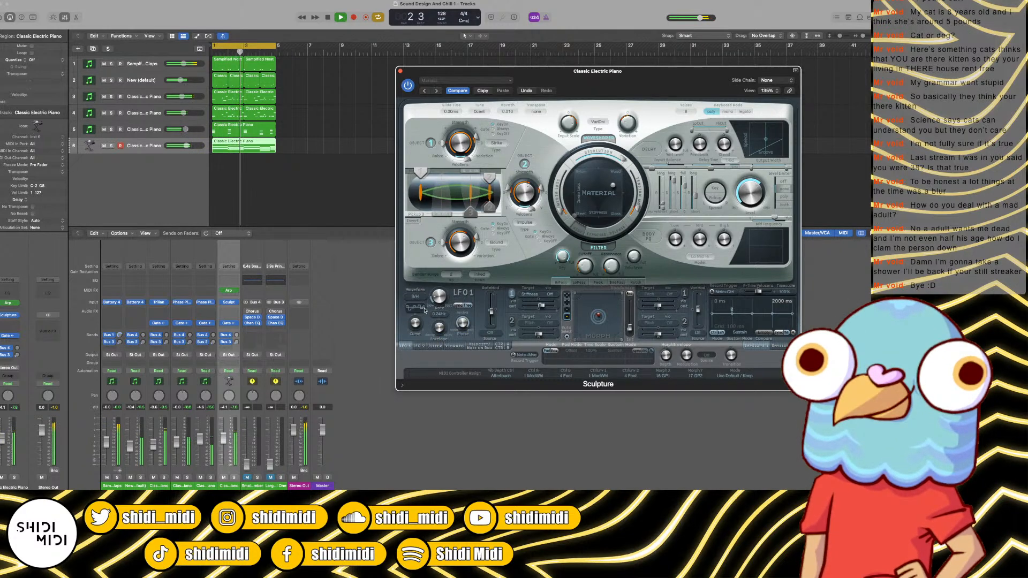
pyautogui.moveTo(439, 298); pyautogui.dragTo(440, 288)
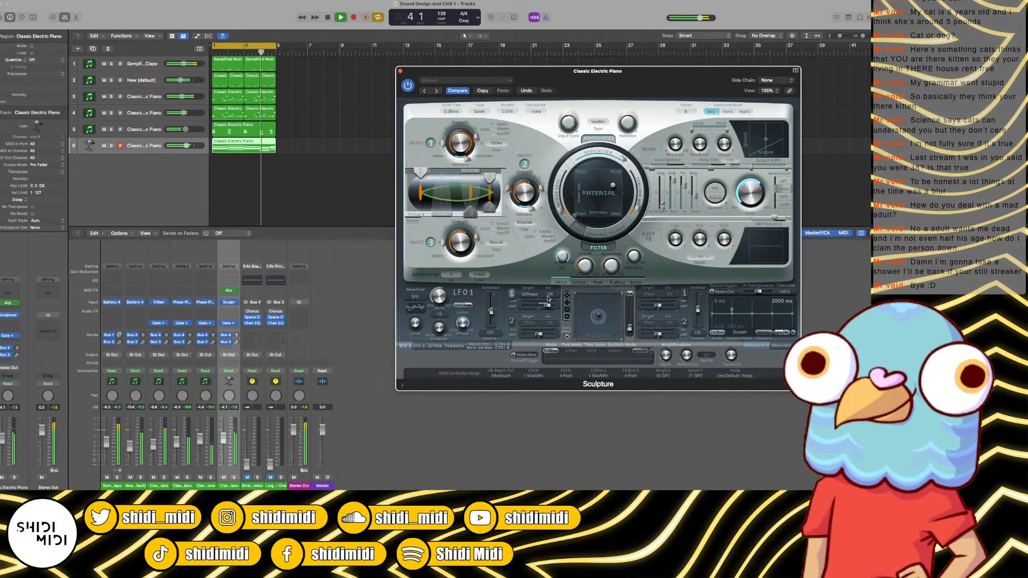
pyautogui.click(548, 297)
# Step: Solo track 6 to hear the Sculpture arpeggio on its own
pyautogui.click(189, 157)
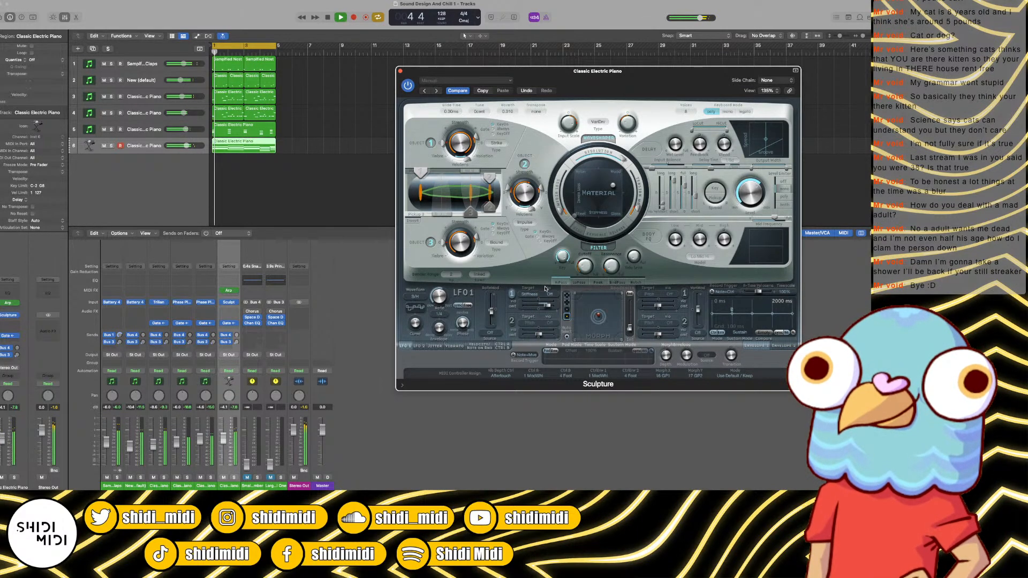
pyautogui.click(172, 146)
pyautogui.press('s')
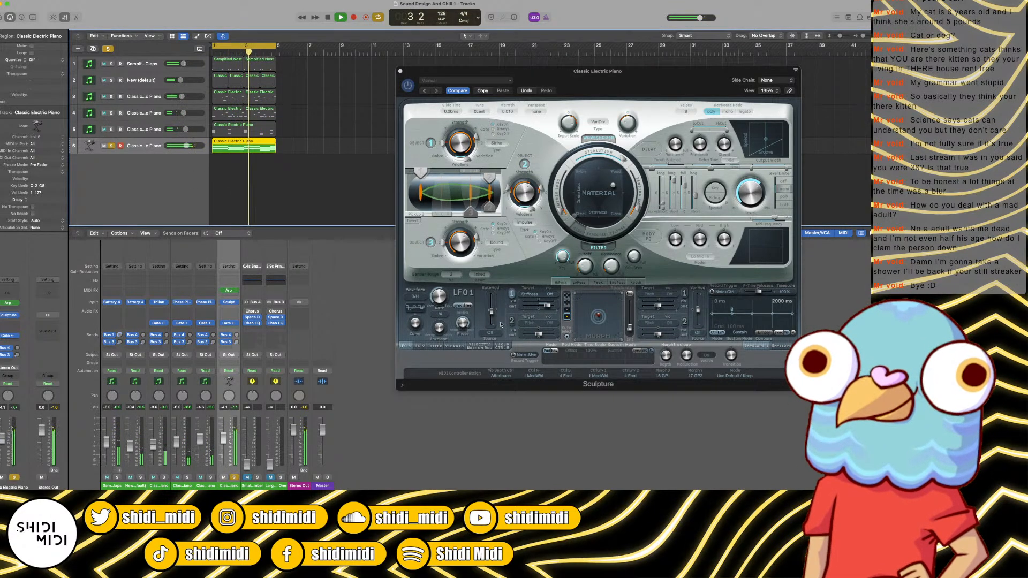
pyautogui.click(693, 190)
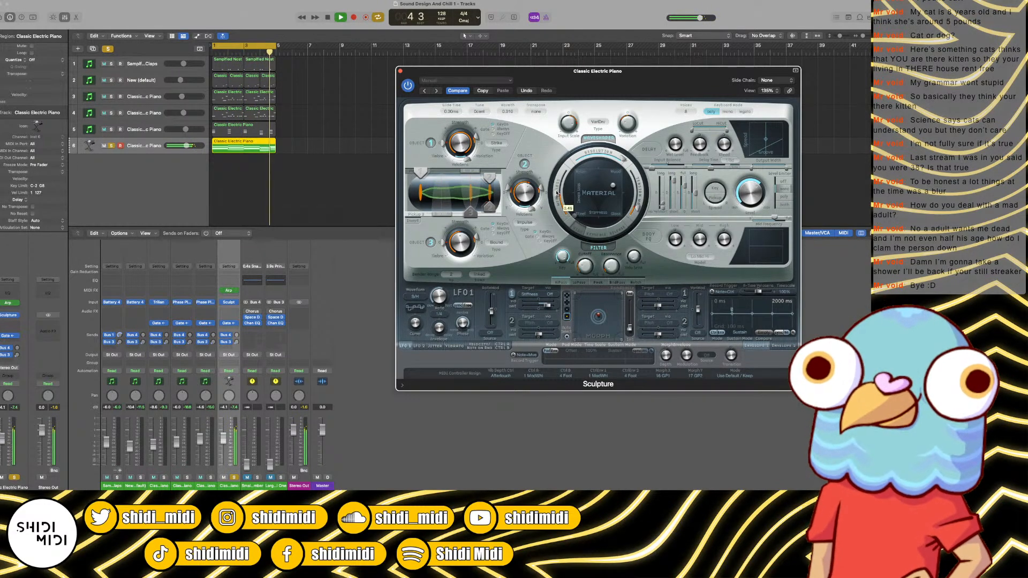
# Step: Adjust the Media Loss and Resolution sliders around the Material pad, including Media Loss in the Release view
pyautogui.moveTo(557, 185); pyautogui.dragTo(562, 210)
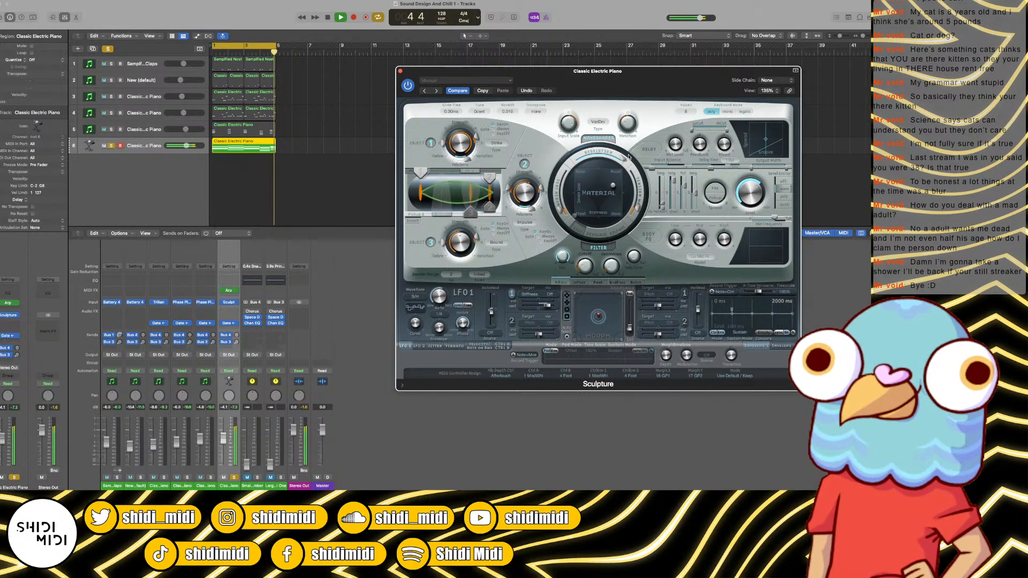
pyautogui.moveTo(623, 159)
pyautogui.mouseDown()
pyautogui.moveTo(577, 162)
pyautogui.moveTo(637, 161)
pyautogui.mouseUp()
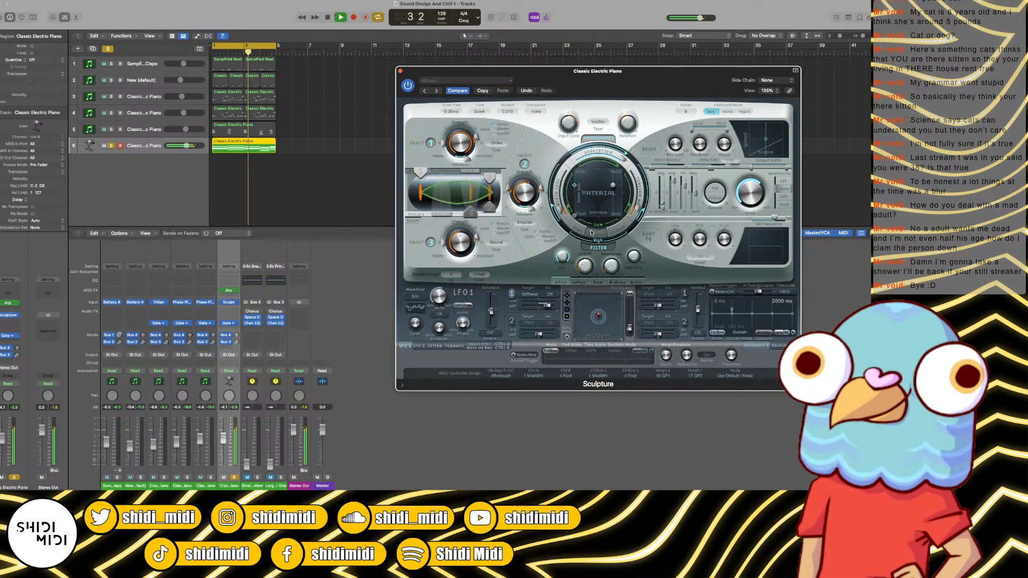
pyautogui.click(622, 233)
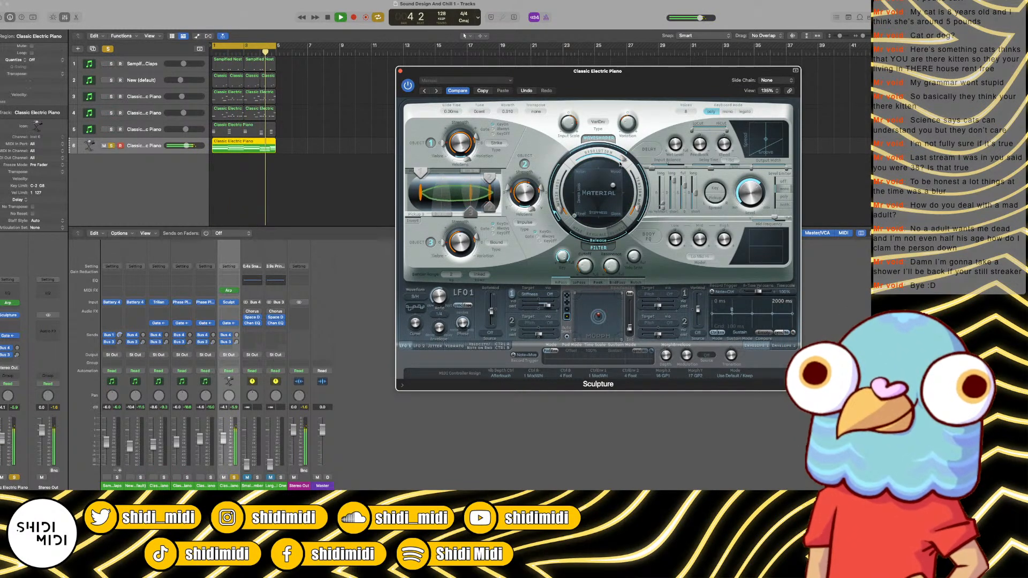
pyautogui.moveTo(622, 159); pyautogui.dragTo(601, 158)
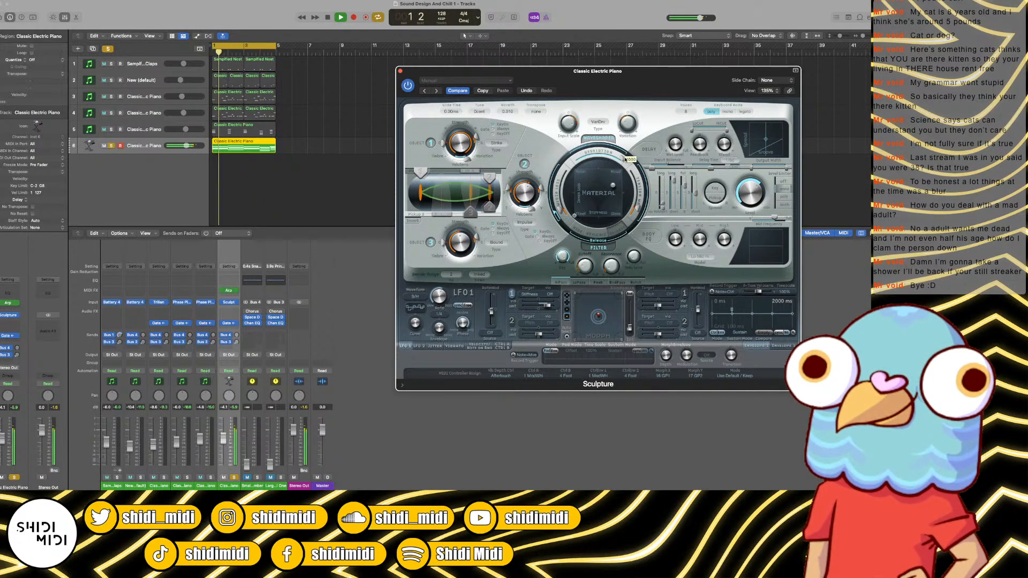
pyautogui.moveTo(555, 215); pyautogui.dragTo(548, 188)
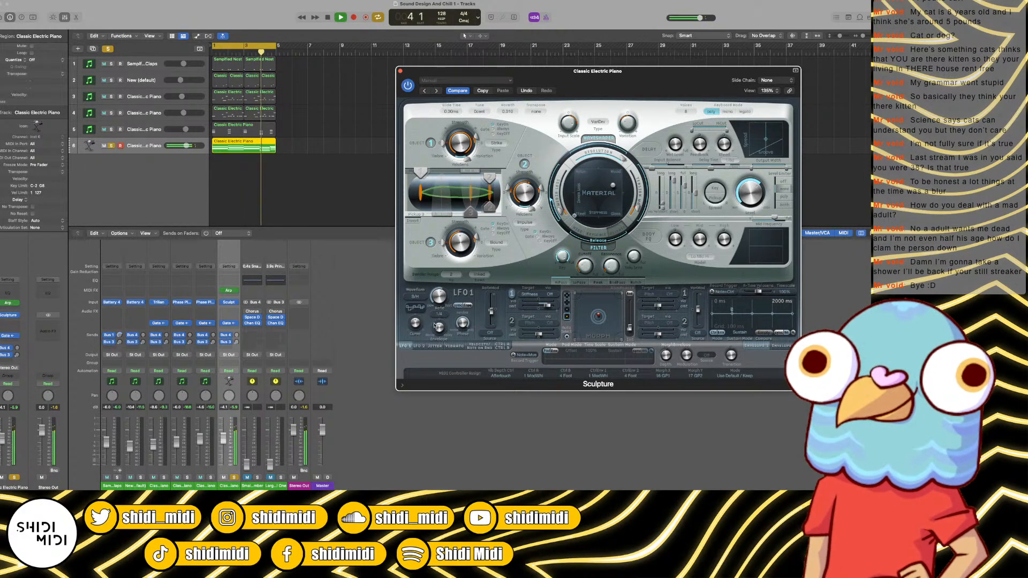
# Step: Fine-tune LFO 1's String Stiffness amount and route Jitter 1's first target to Pickup Pos A-B with an adjusted amount
pyautogui.moveTo(546, 306); pyautogui.dragTo(545, 306)
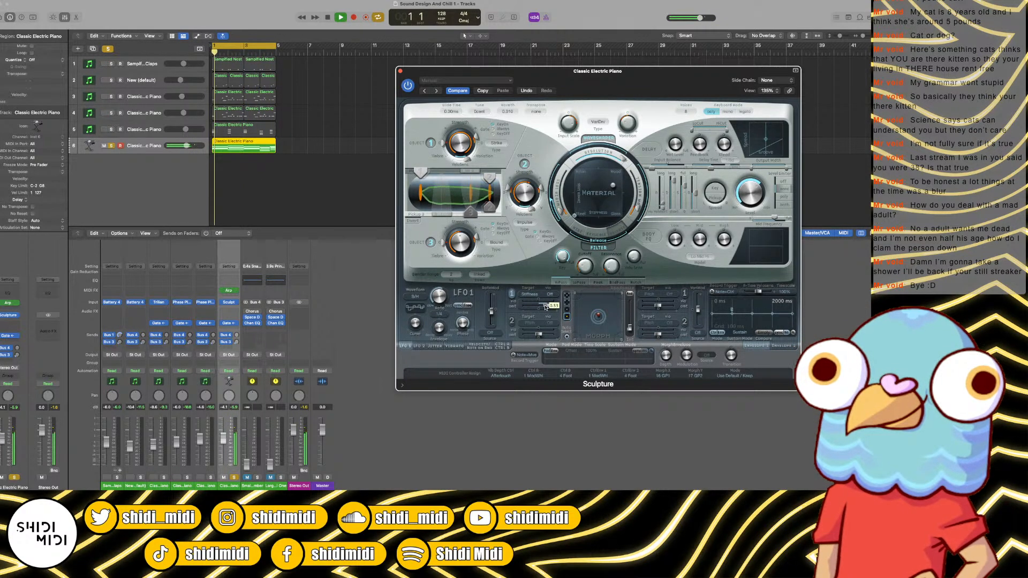
pyautogui.click(433, 346)
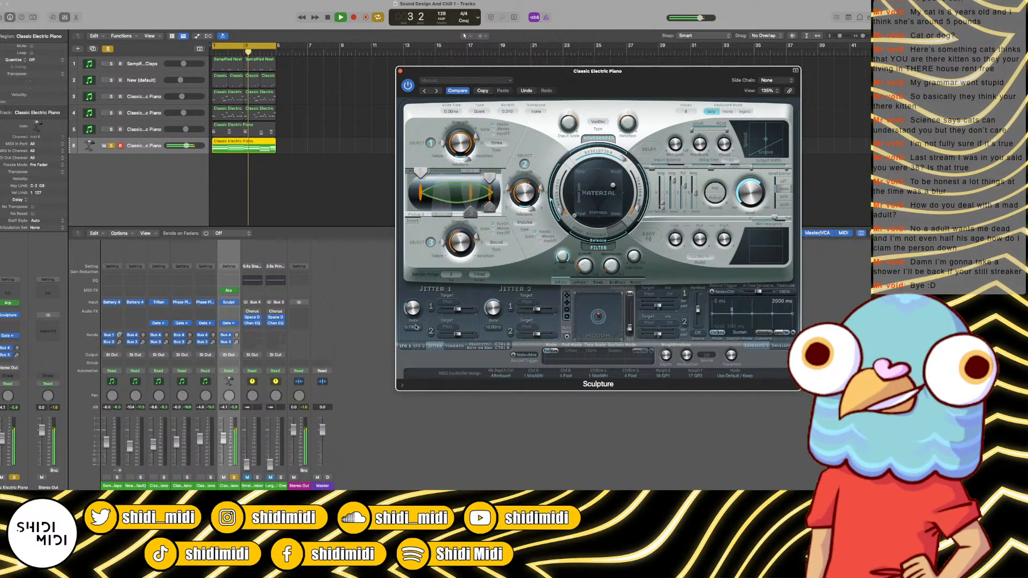
pyautogui.click(447, 303)
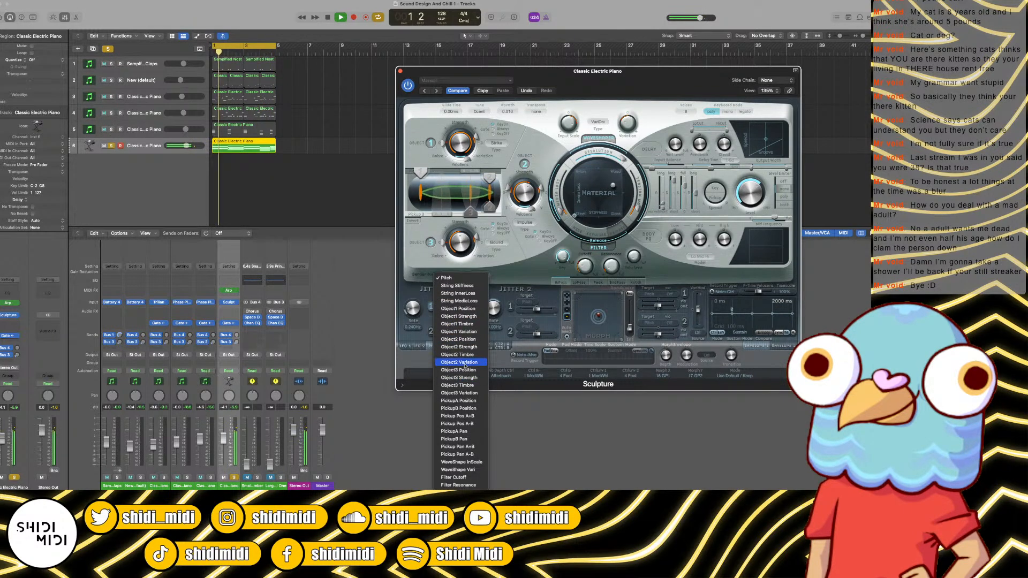
pyautogui.click(459, 424)
pyautogui.moveTo(415, 310); pyautogui.dragTo(468, 312)
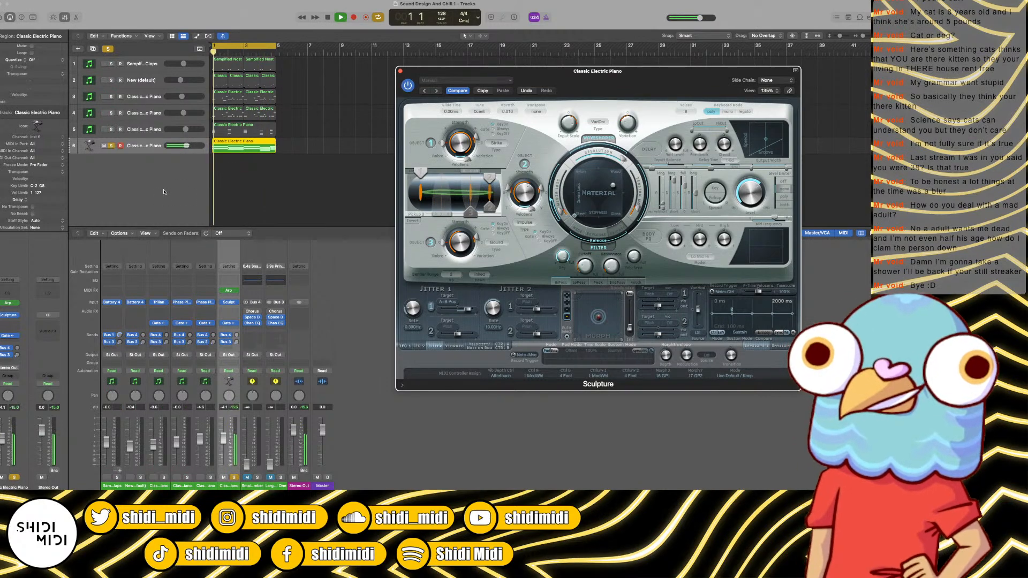
# Step: Unsolo track 6, close its Sculpture window and lower the track's volume fader to fit the mix
pyautogui.click(393, 68)
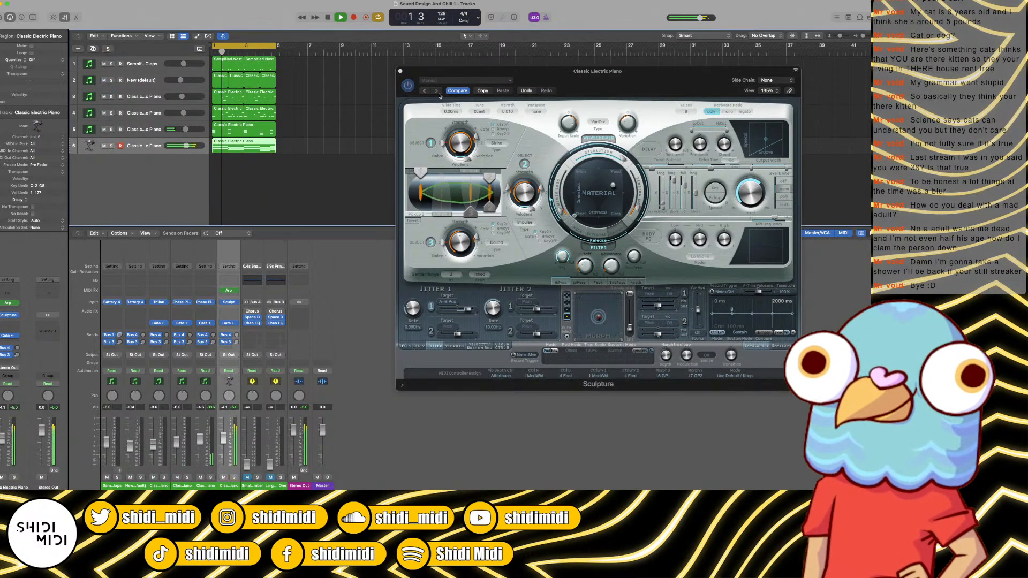
pyautogui.click(399, 71)
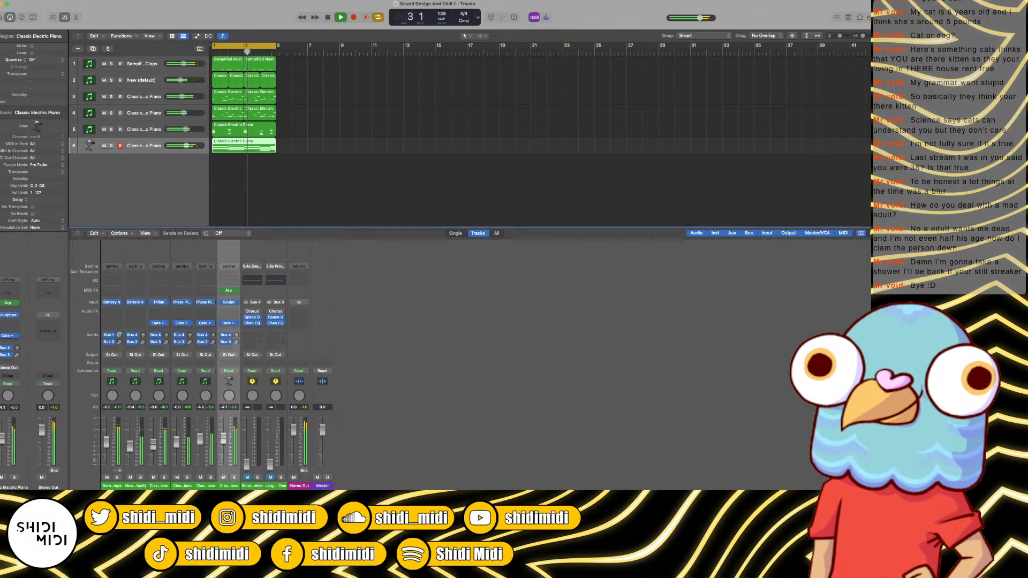
pyautogui.moveTo(223, 441); pyautogui.dragTo(224, 448)
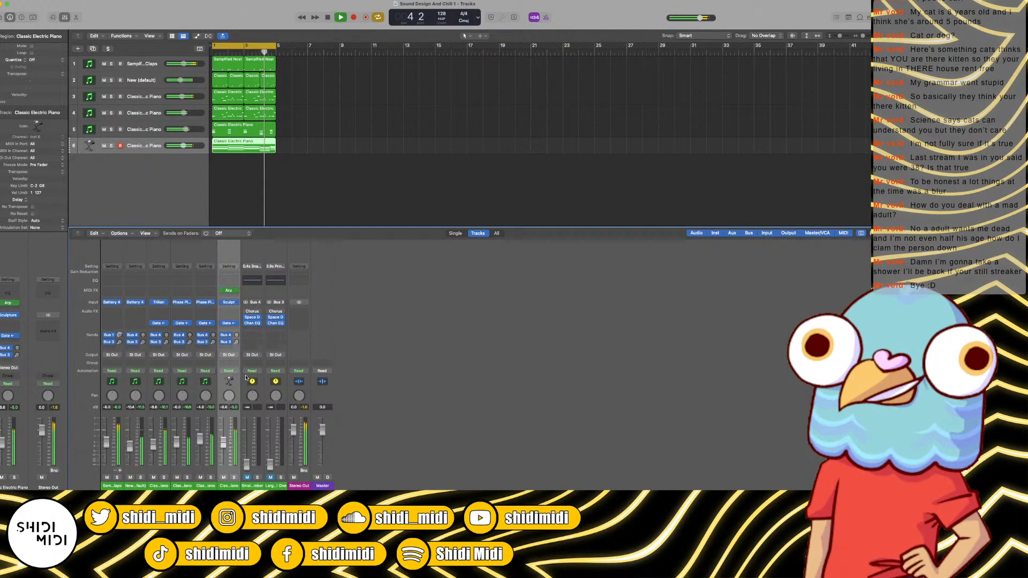
# Step: Reopen Sculpture on track 6 and look through the existing settings in the Shidi Presets folder
pyautogui.click(230, 303)
pyautogui.click(492, 78)
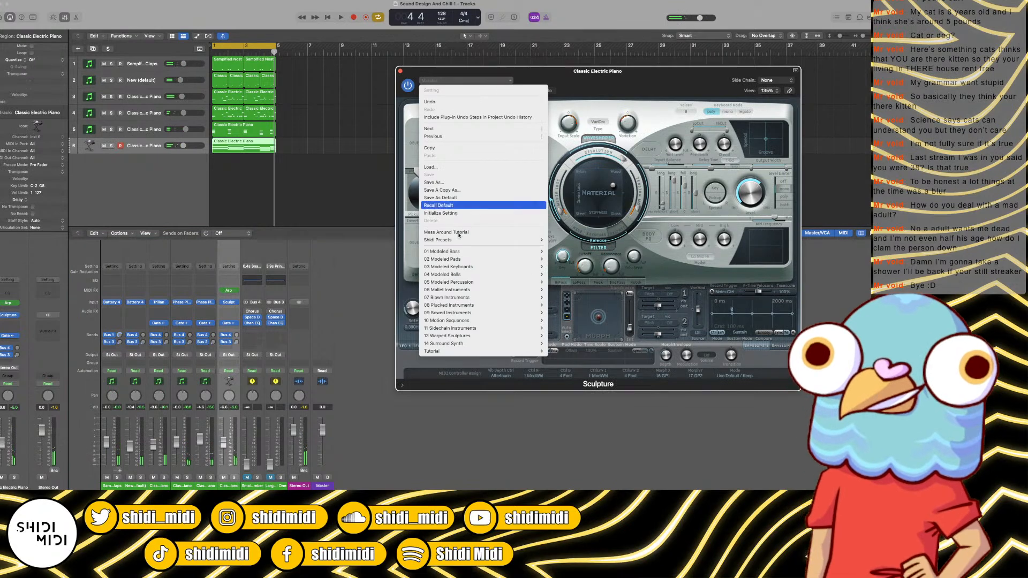
pyautogui.moveTo(463, 331)
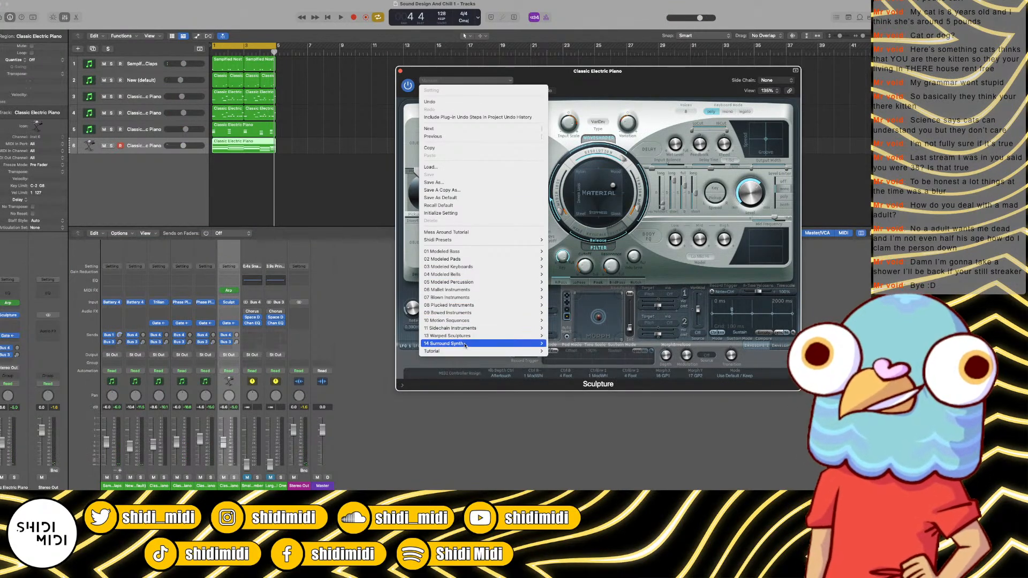
pyautogui.moveTo(473, 306)
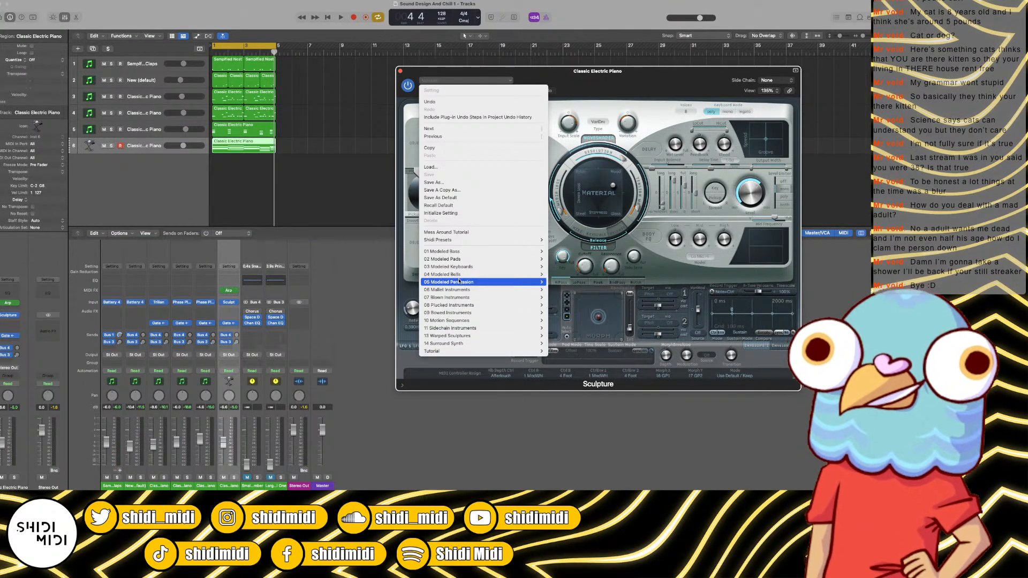
pyautogui.moveTo(482, 240)
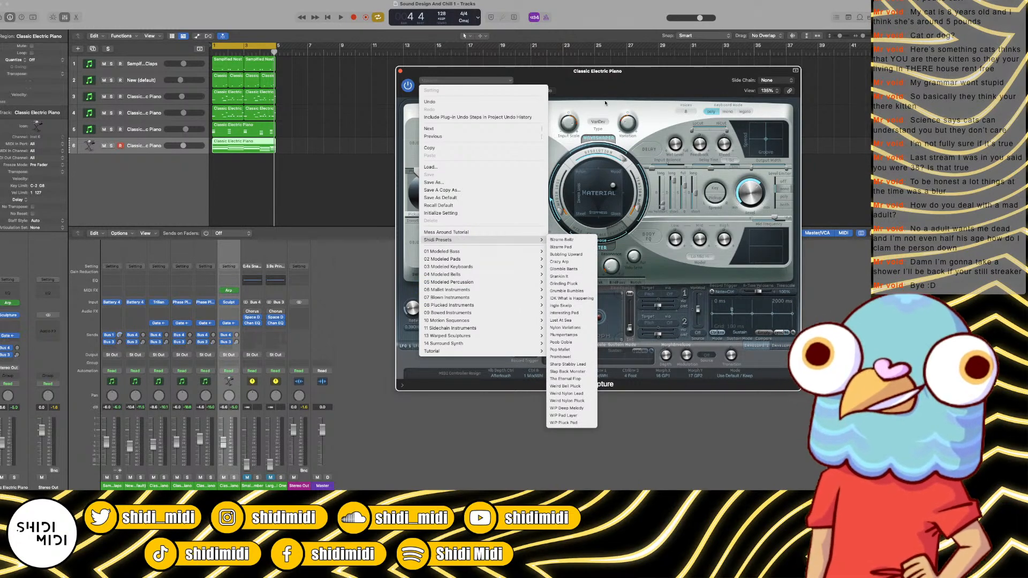
pyautogui.click(590, 111)
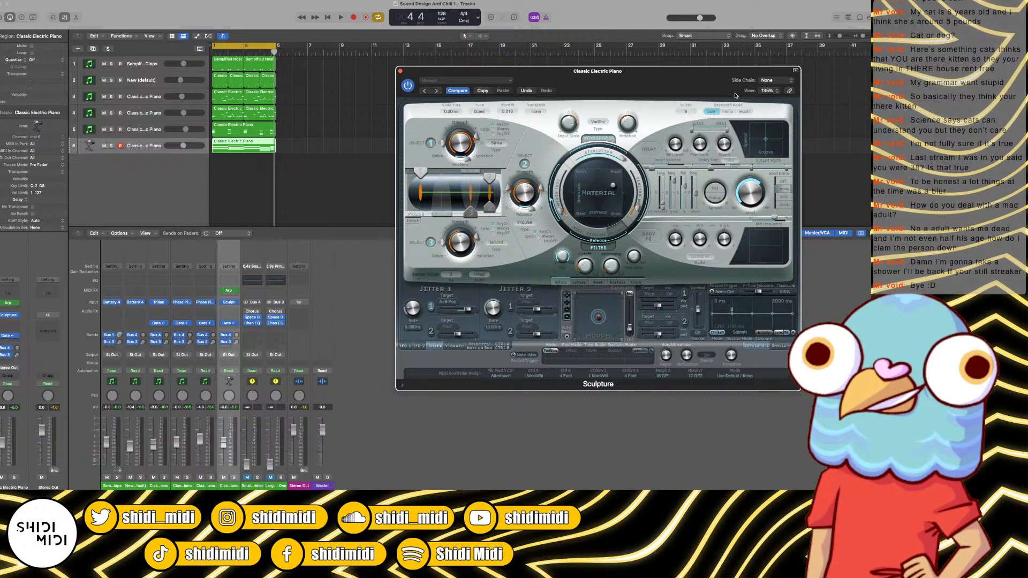
# Step: Save the current Sculpture setting as Wonky Wizard in the Shidi Presets folder
pyautogui.click(471, 81)
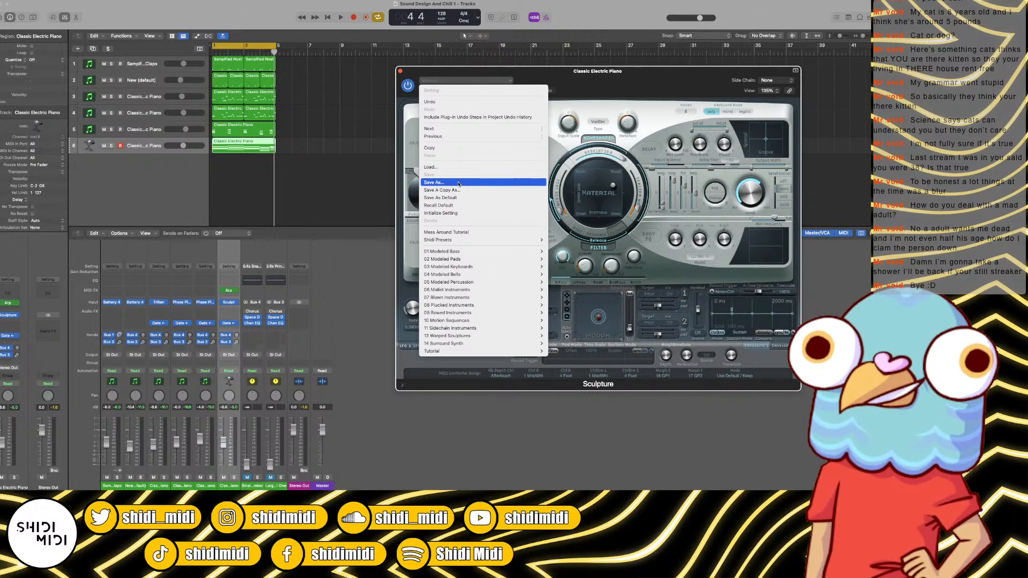
pyautogui.click(458, 183)
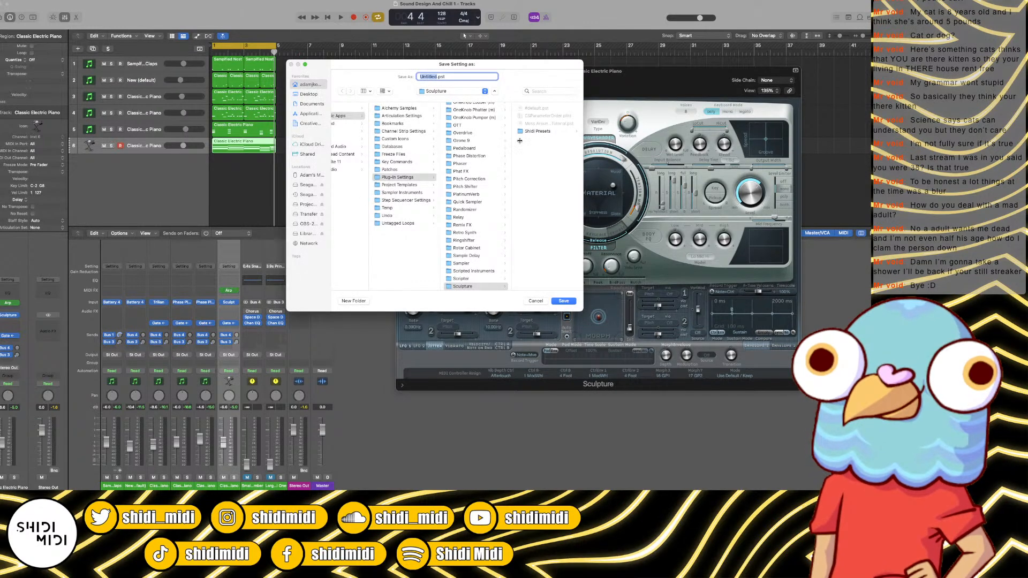
pyautogui.click(540, 131)
pyautogui.click(454, 77)
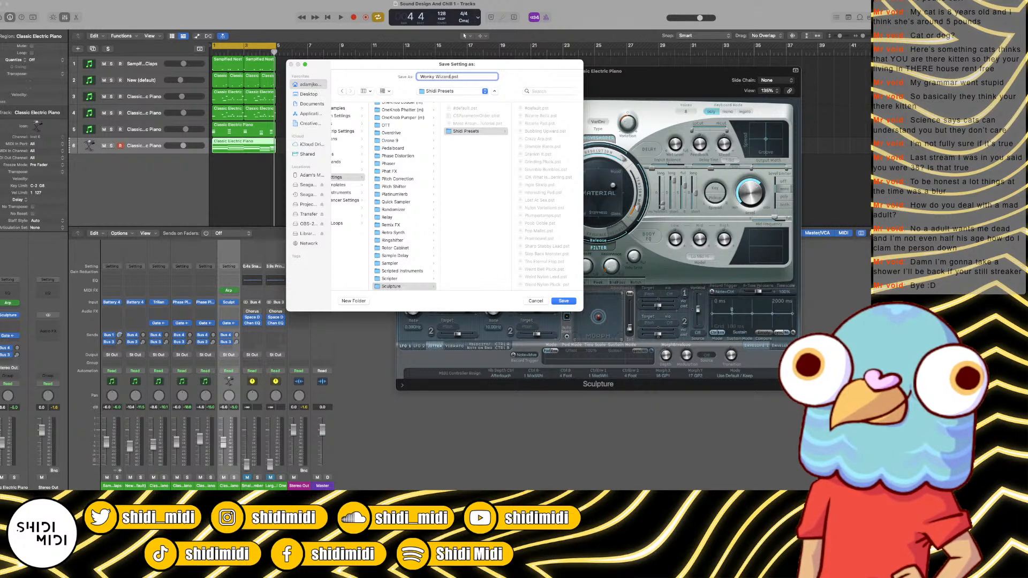
pyautogui.press('Return')
# Step: Play the loop, close the Sculpture window and lower the Wonky Wizard track's volume to about -9.8 dB
pyautogui.press('space')
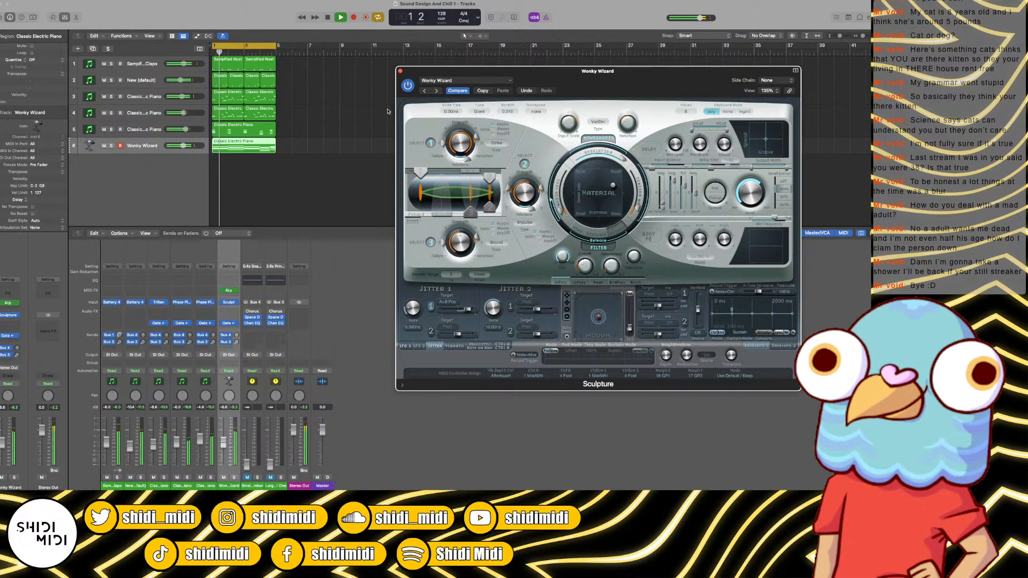
pyautogui.click(400, 72)
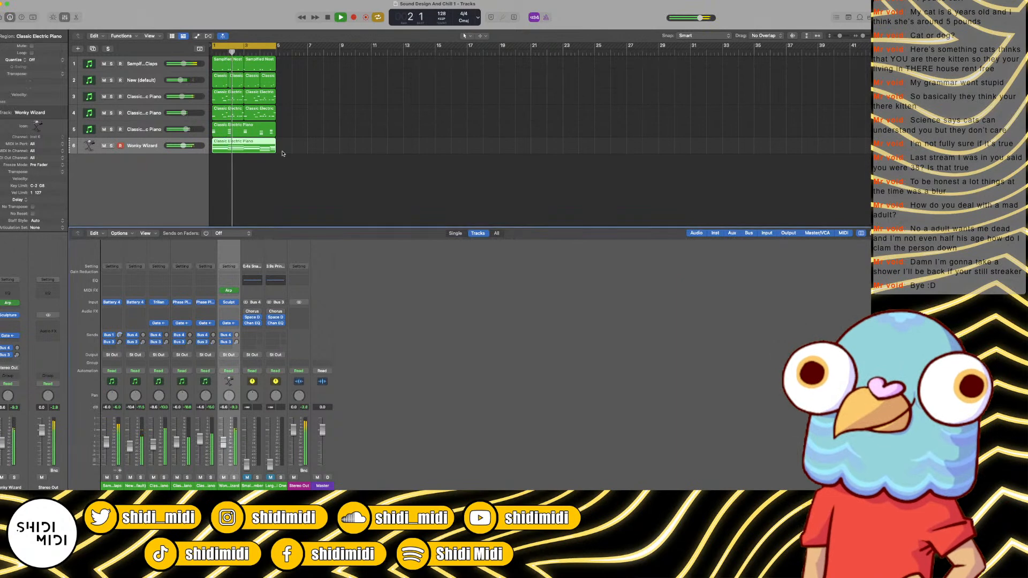
pyautogui.click(237, 156)
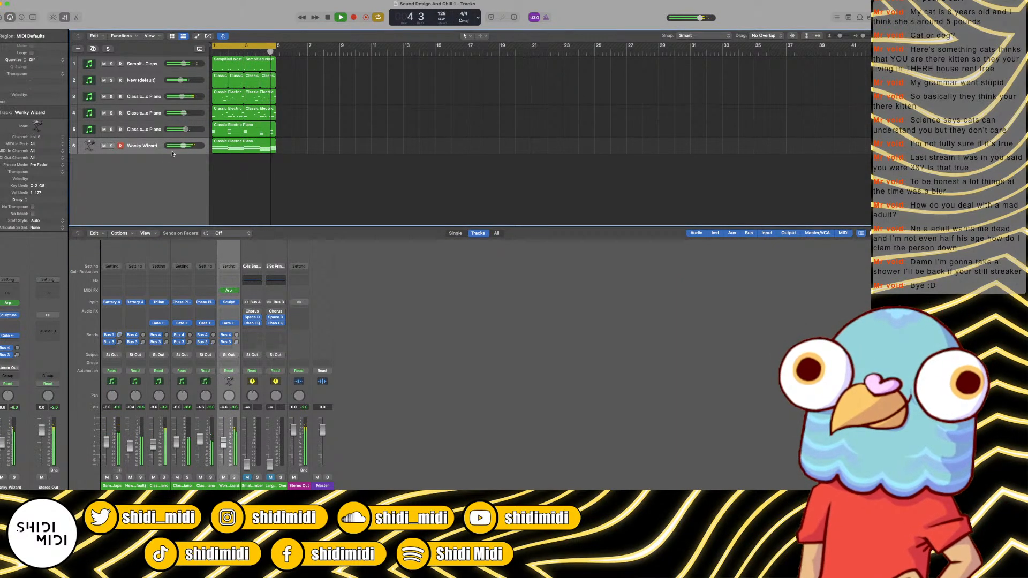
pyautogui.moveTo(183, 146); pyautogui.dragTo(181, 145)
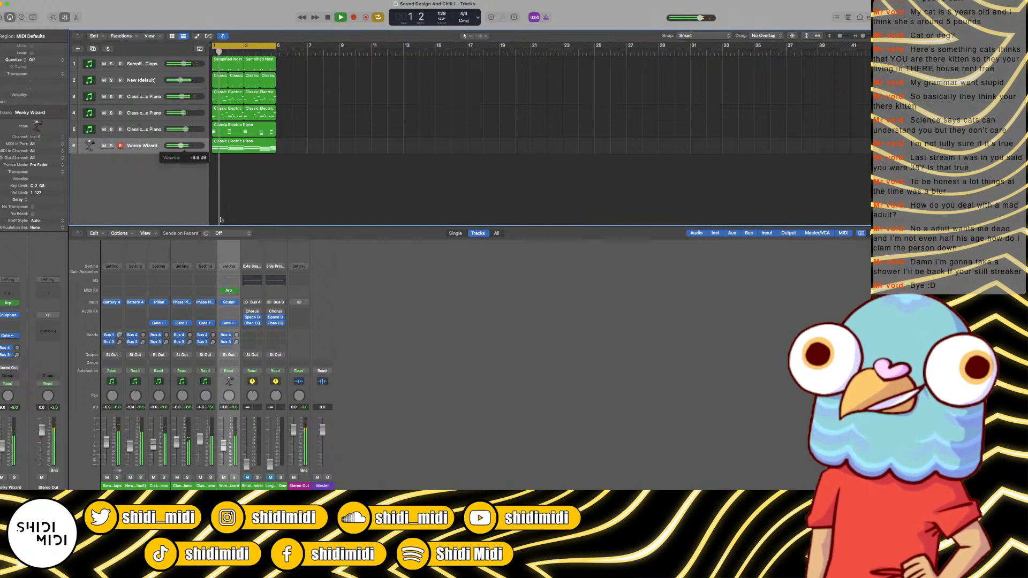
# Step: Add a Channel EQ to Wonky Wizard with a high cut, a 230 Hz low cut at 36 dB/Oct and a slight -1.9 dB low-mid dip
pyautogui.click(233, 279)
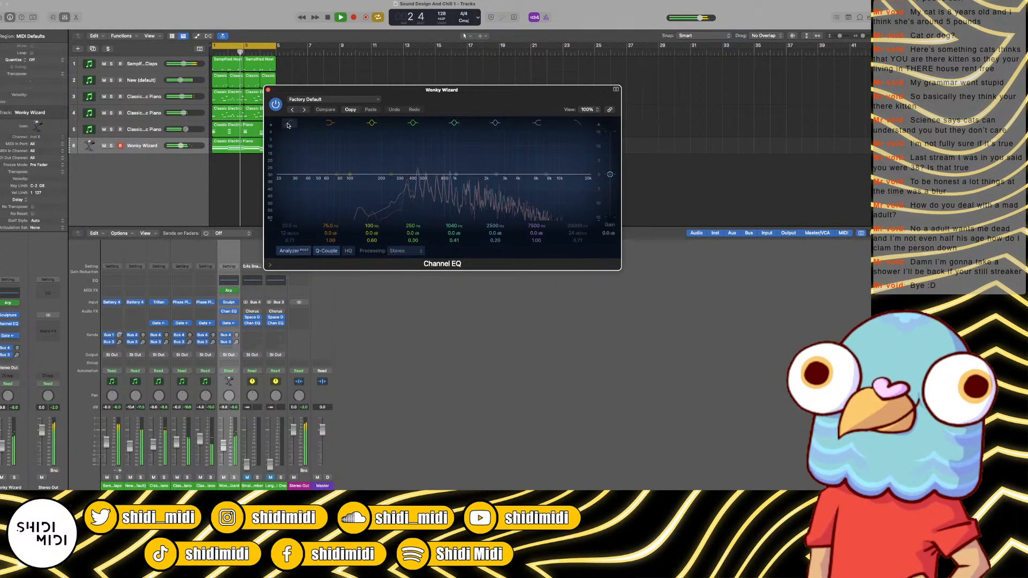
pyautogui.click(573, 127)
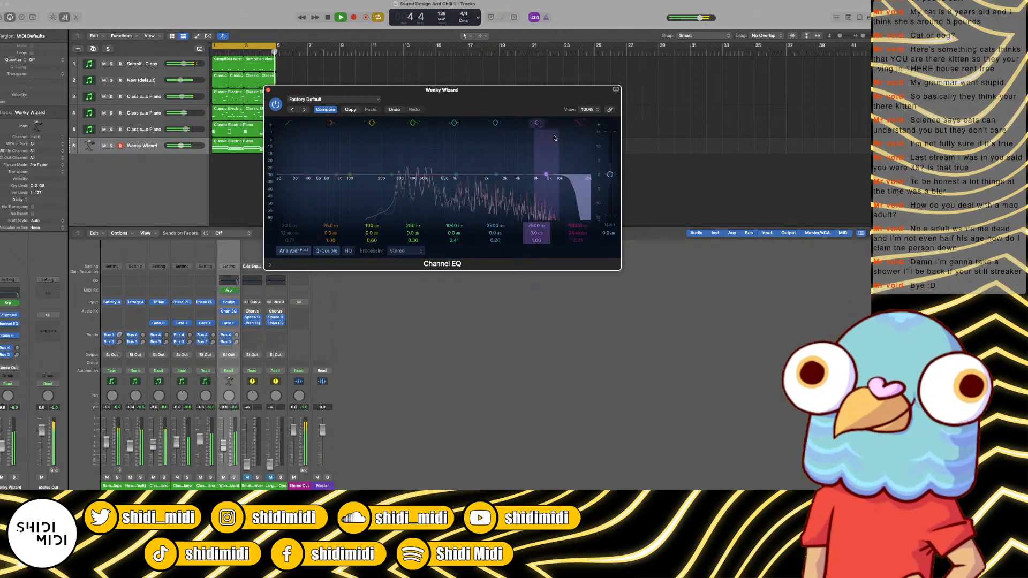
pyautogui.moveTo(294, 132); pyautogui.dragTo(377, 126)
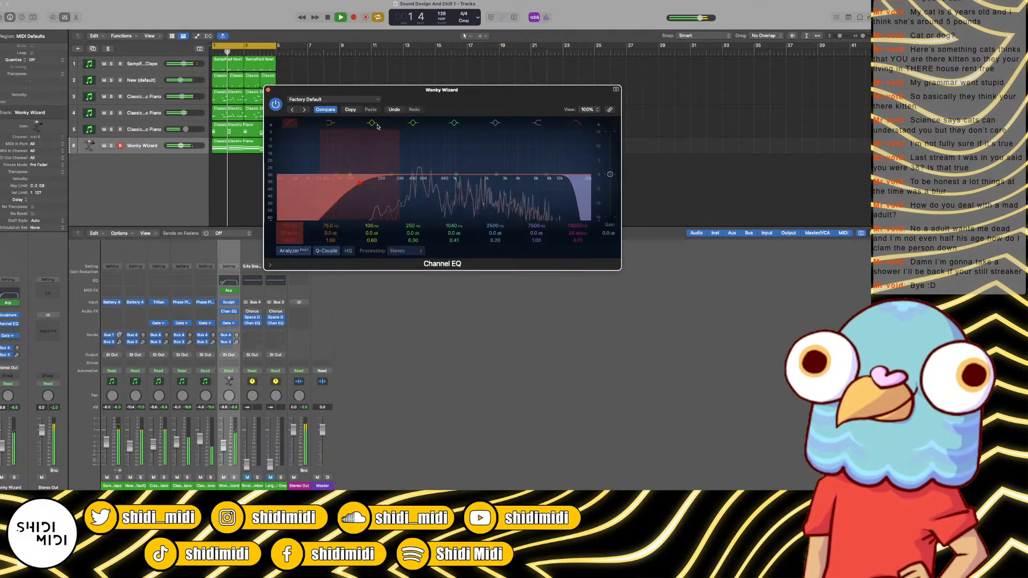
pyautogui.moveTo(291, 233); pyautogui.dragTo(289, 213)
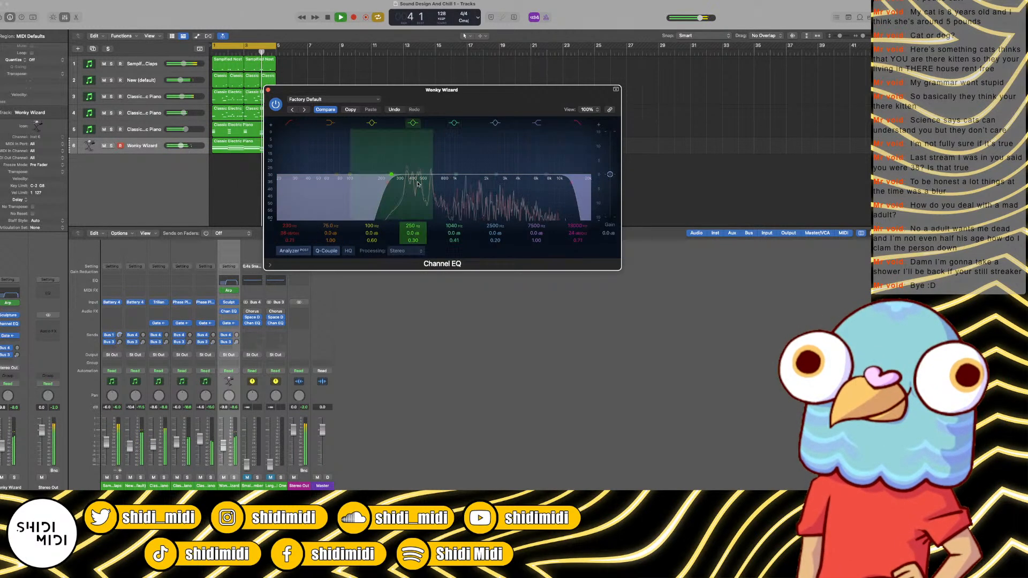
pyautogui.moveTo(377, 140); pyautogui.dragTo(389, 145)
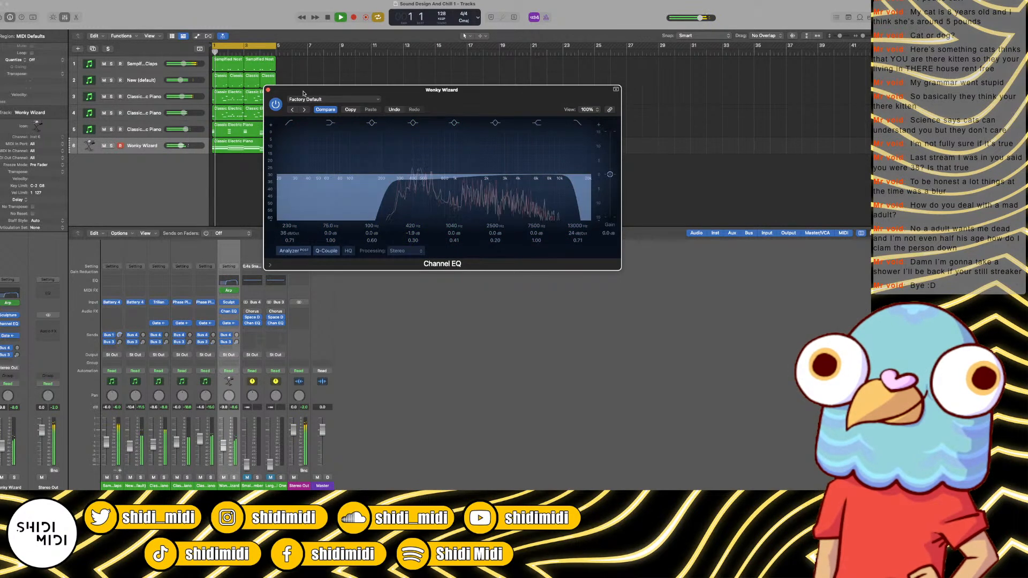
pyautogui.click(268, 90)
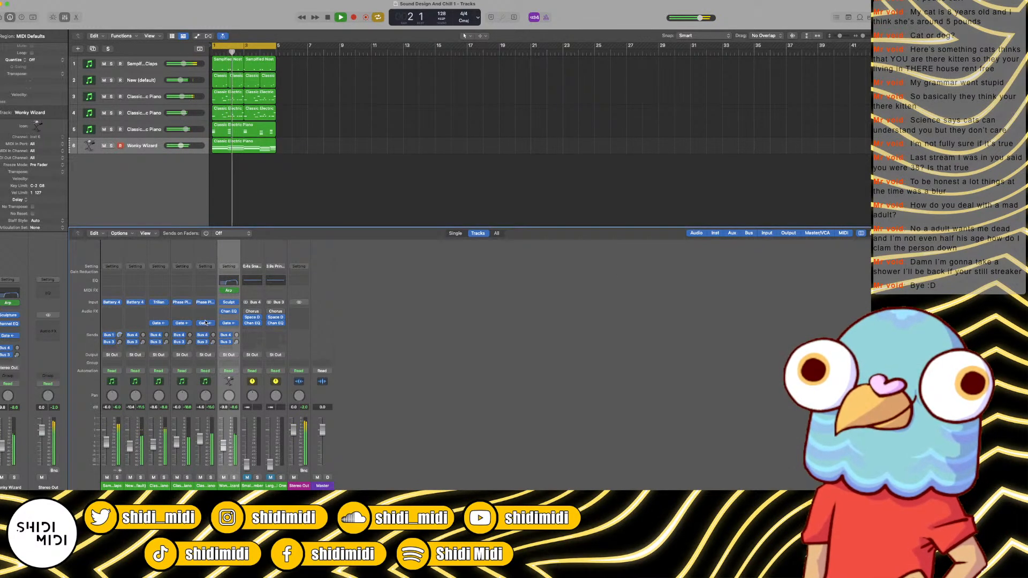
# Step: Open track 5's Classic Electric Piano region in the Piano Roll and split the first bar's chord into two shorter hits
pyautogui.click(210, 467)
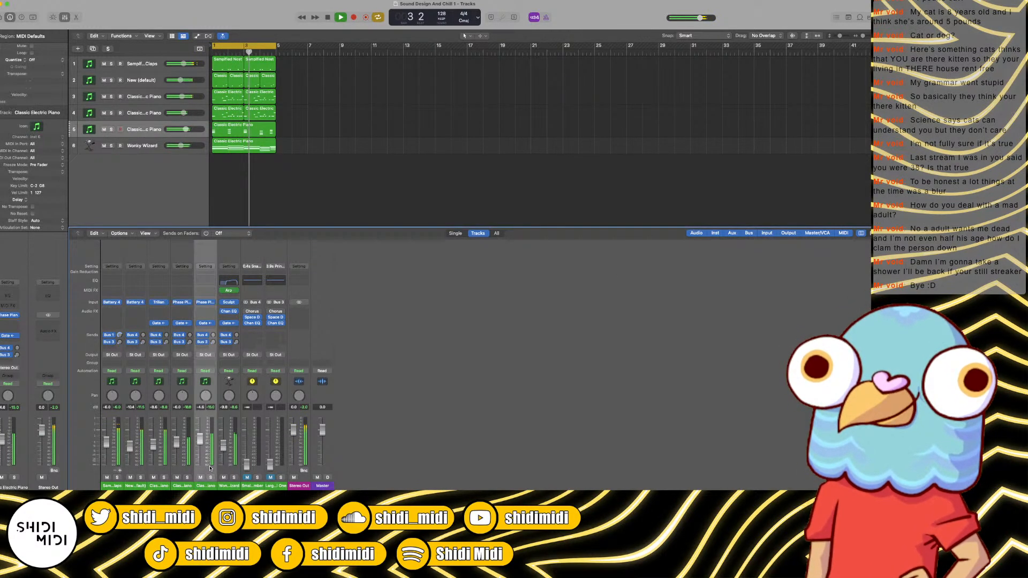
pyautogui.press('space')
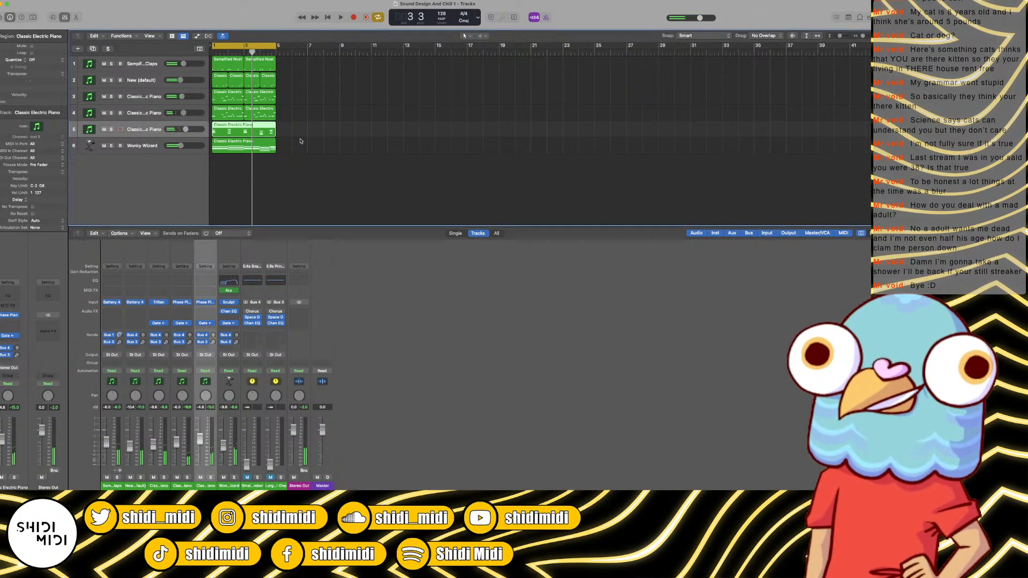
pyautogui.press('super+4')
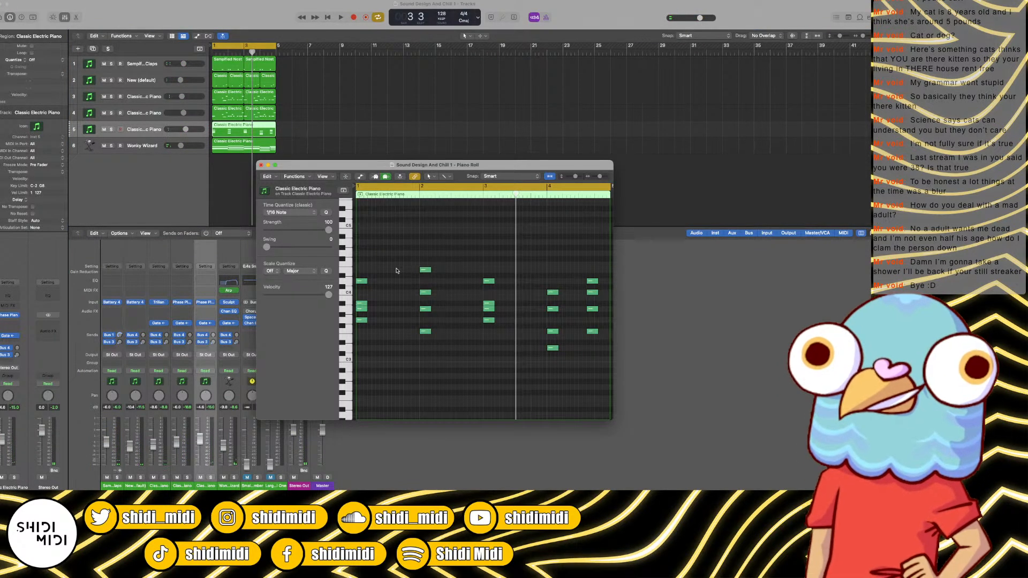
pyautogui.press('space')
pyautogui.press('super+Right')
pyautogui.press('super+Right')
pyautogui.press('super+Right')
pyautogui.press('space')
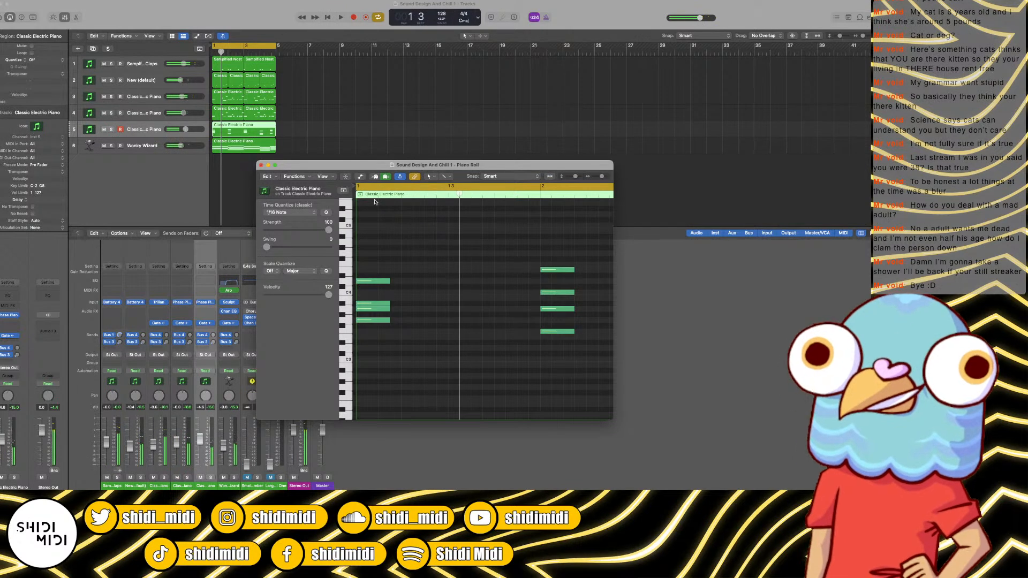
pyautogui.moveTo(378, 210); pyautogui.dragTo(402, 324)
pyautogui.press('space')
pyautogui.press('space')
pyautogui.moveTo(396, 257); pyautogui.dragTo(370, 323)
pyautogui.press('space')
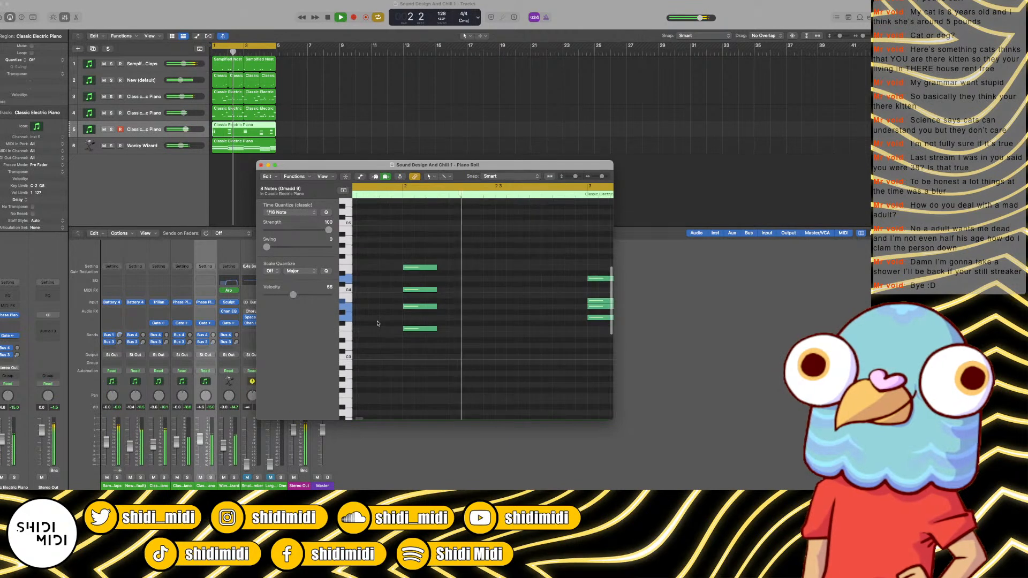
# Step: Duplicate the bar 2 chord twice within the same bar
pyautogui.press('space')
pyautogui.moveTo(440, 236); pyautogui.dragTo(558, 332)
pyautogui.hscroll(3, 527, 260)
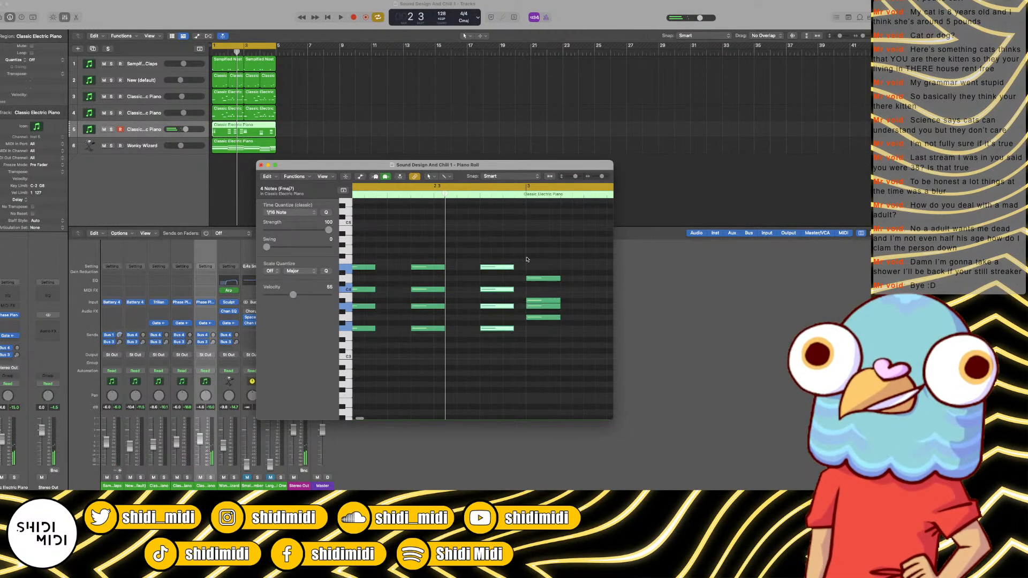
# Step: Split the bar 3 chord into two shorter hits and play back the edited region
pyautogui.click(552, 189)
pyautogui.moveTo(565, 217); pyautogui.dragTo(572, 317)
pyautogui.press('super+t')
pyautogui.moveTo(568, 256); pyautogui.dragTo(545, 319)
pyautogui.press('space')
pyautogui.press('super+Left')
pyautogui.press('super+Left')
pyautogui.press('super+Left')
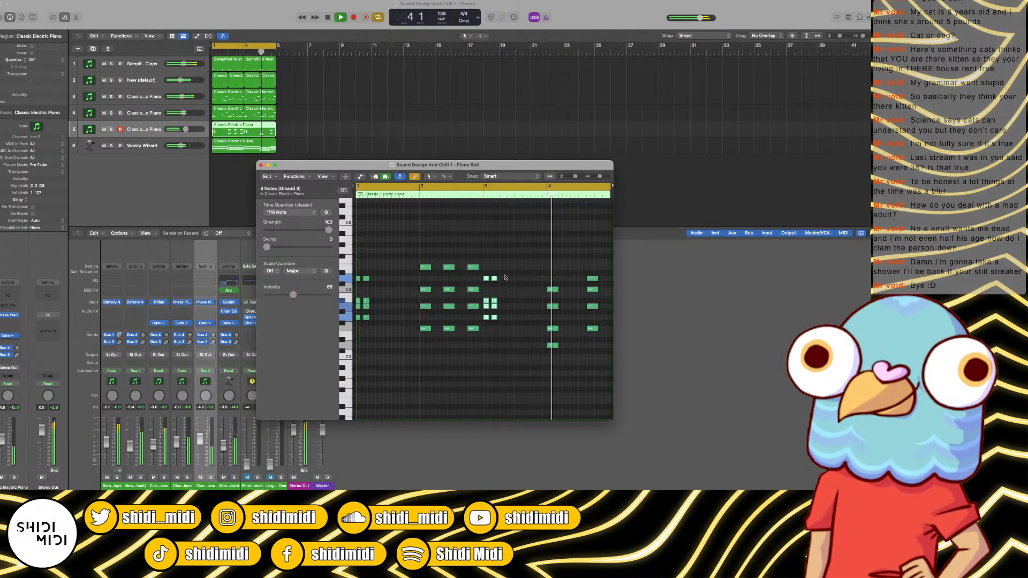
# Step: Undo the chord splits and duplications, replay the loop from the start and close the Piano Roll
pyautogui.press('space')
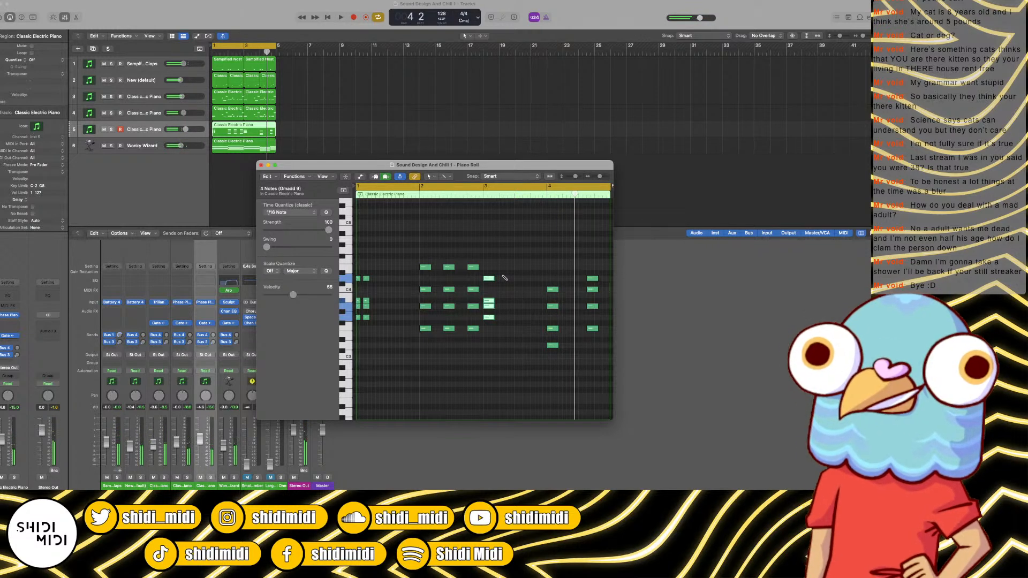
pyautogui.press('super+z')
pyautogui.press('super+z')
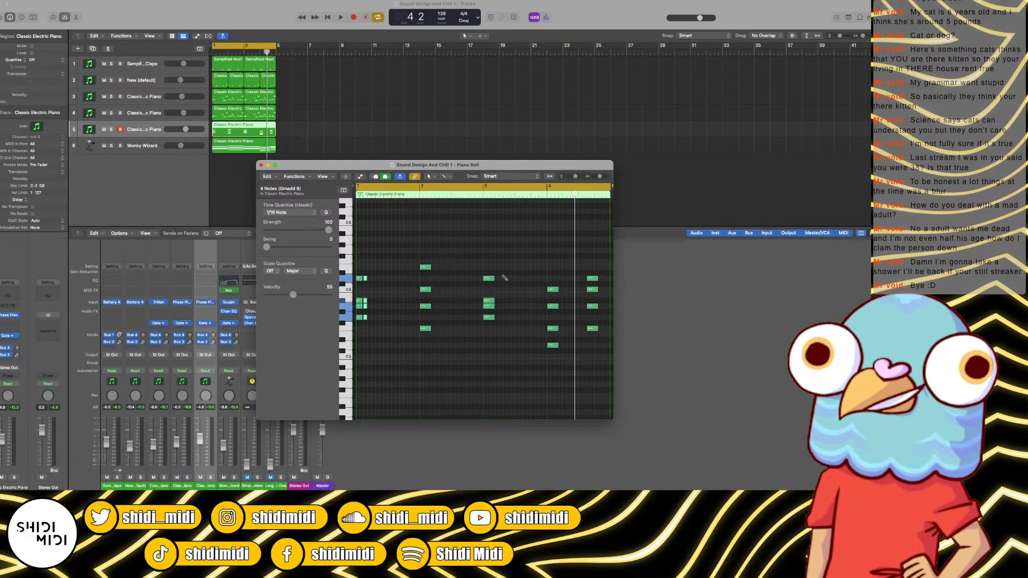
pyautogui.press('Down')
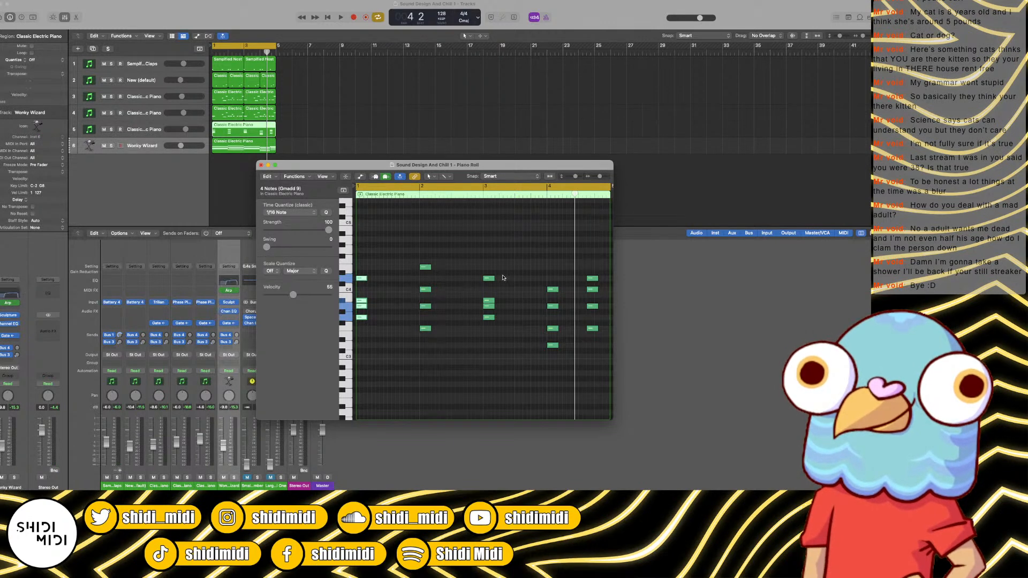
pyautogui.press('Return')
pyautogui.press('space')
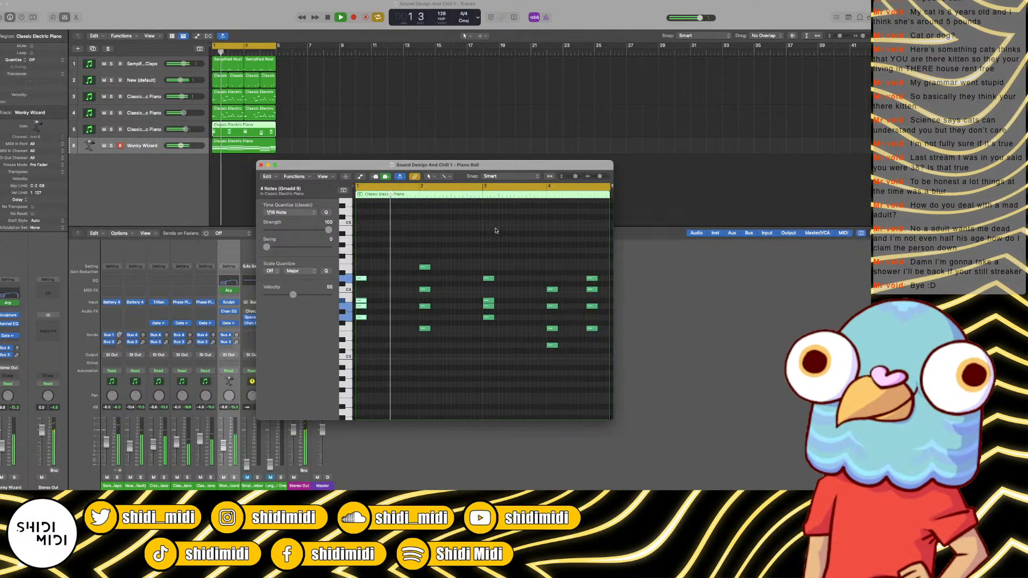
pyautogui.click(261, 166)
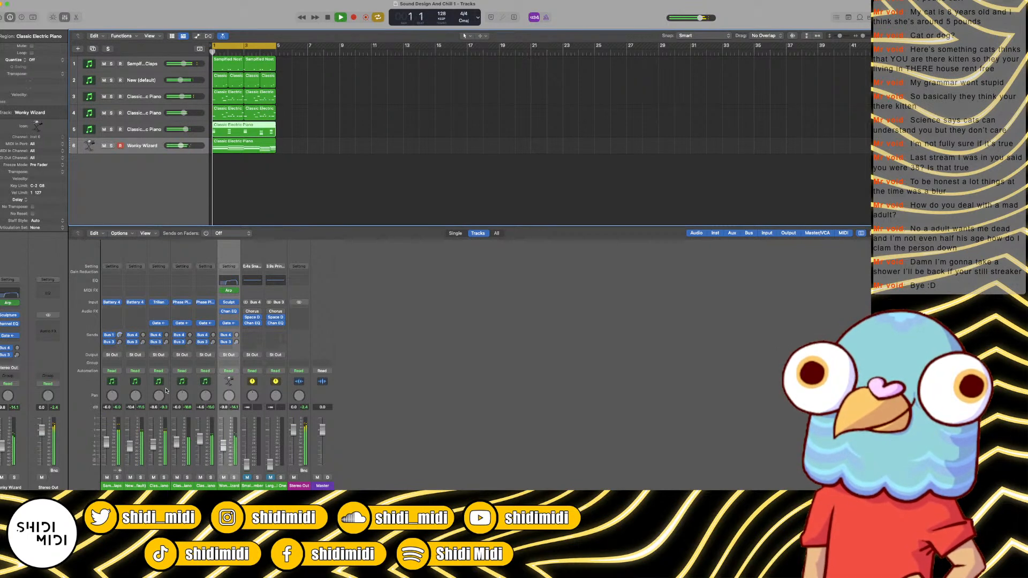
# Step: Solo tracks 3 and 4 to compare them, insert a Channel EQ on track 4, and clear all solos
pyautogui.click(159, 464)
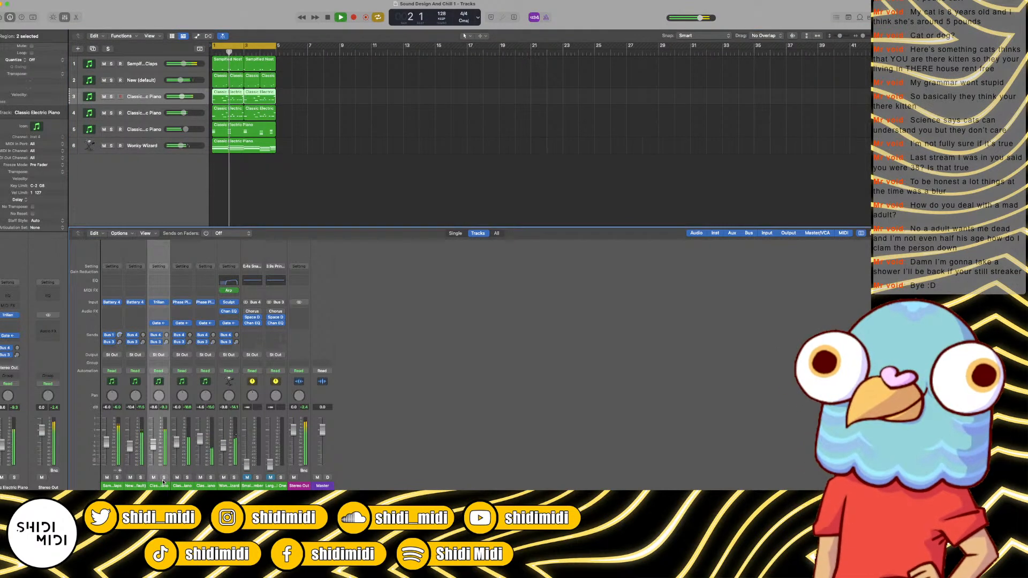
pyautogui.click(163, 477)
pyautogui.click(164, 477)
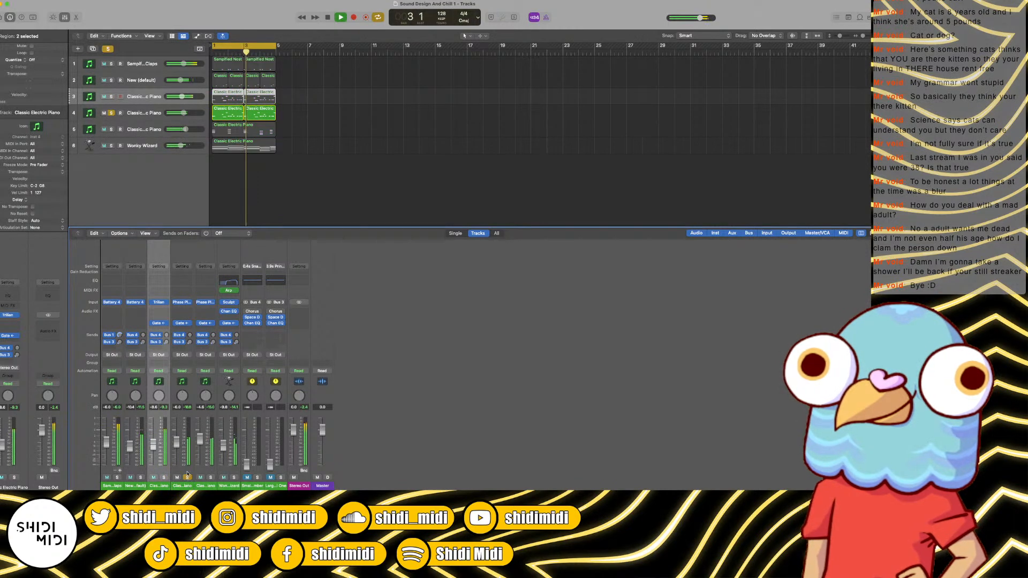
pyautogui.click(187, 477)
pyautogui.click(182, 280)
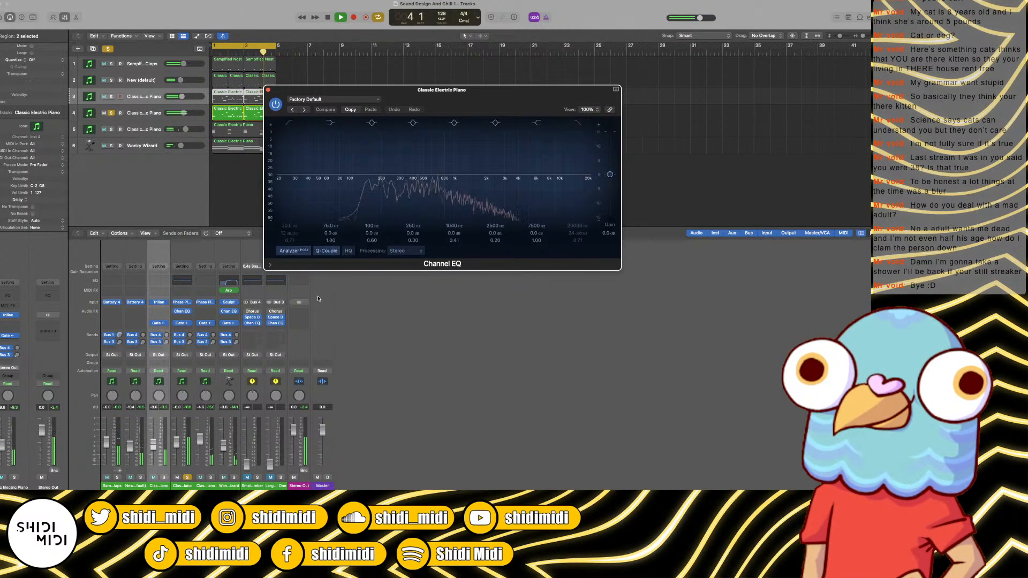
pyautogui.click(267, 91)
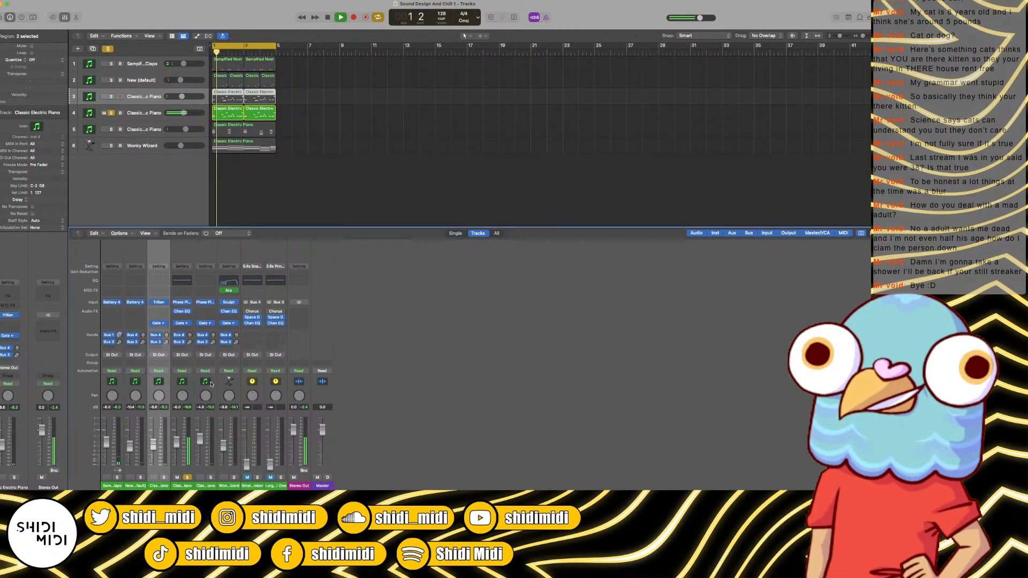
pyautogui.click(163, 476)
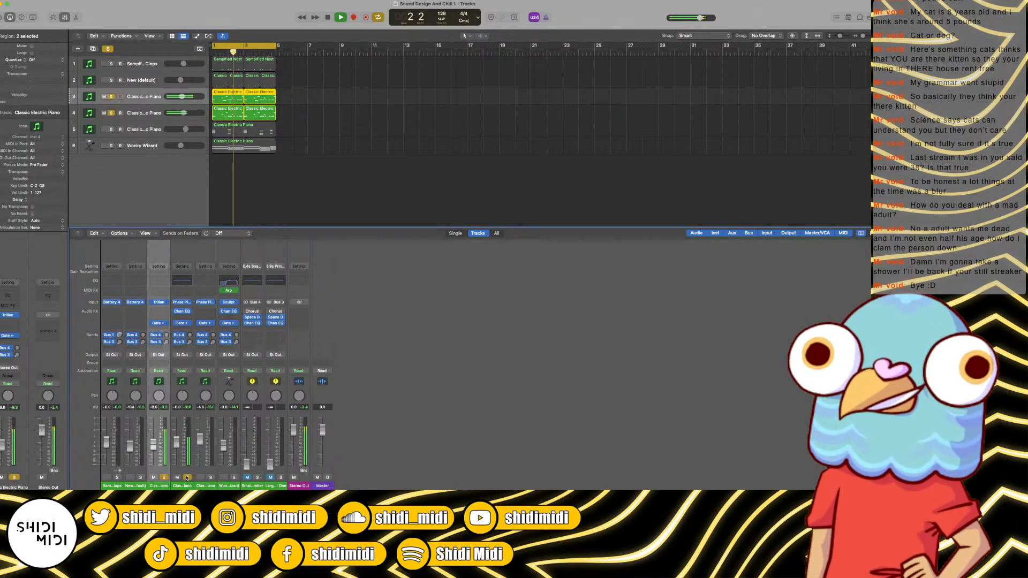
pyautogui.keyDown('alt'); pyautogui.click(187, 477); pyautogui.keyUp('alt')
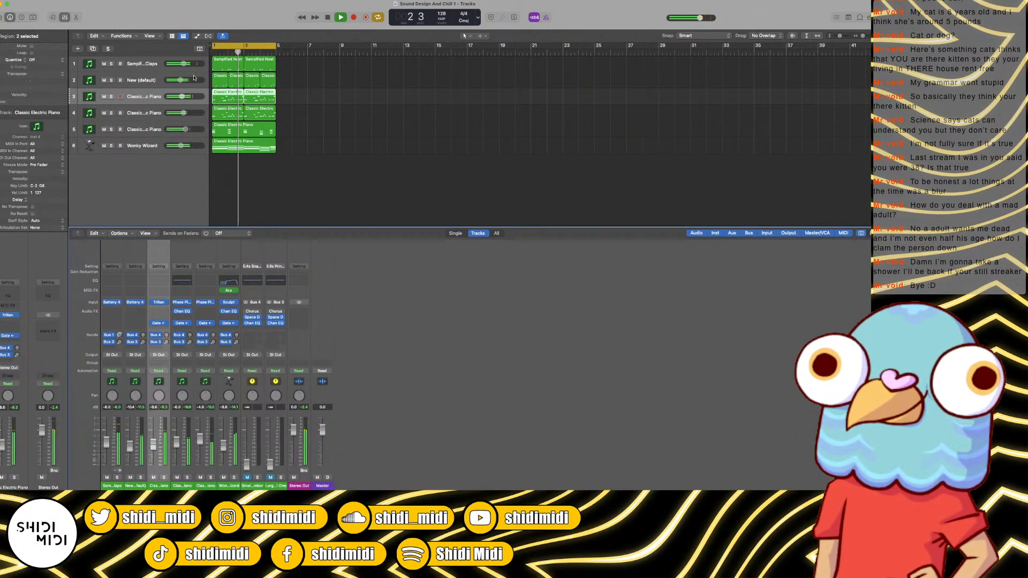
# Step: Create a new instrument track below track 2 and load Battery 4 as Multi-Output (16xStereo) on it
pyautogui.press('space')
pyautogui.click(150, 81)
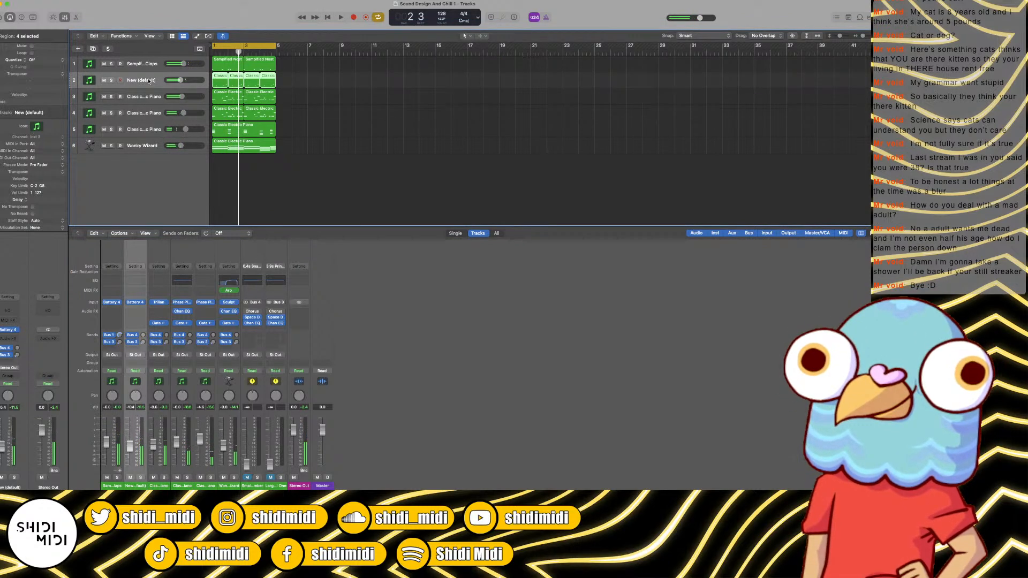
pyautogui.doubleClick(200, 161)
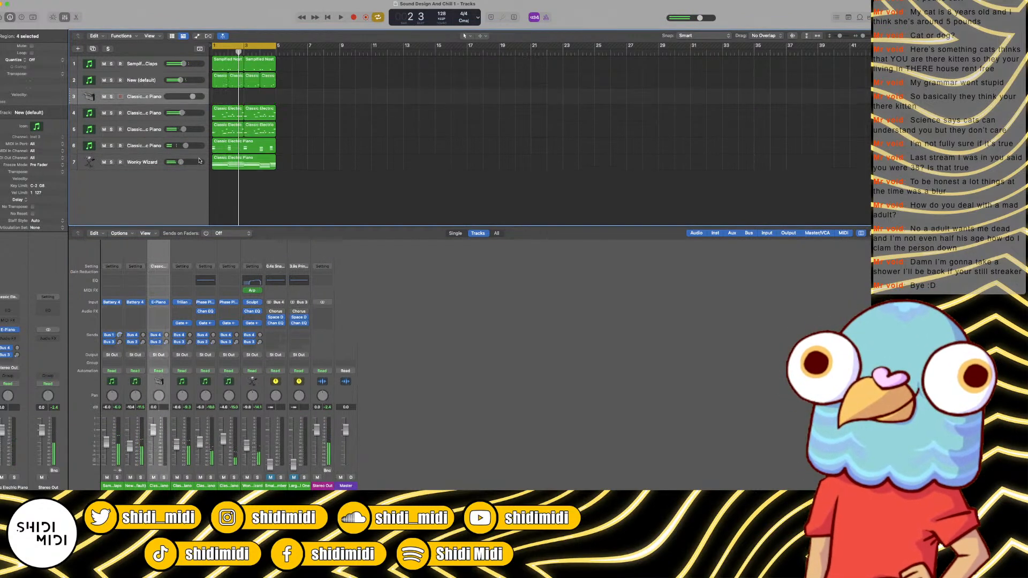
pyautogui.click(166, 304)
pyautogui.moveTo(204, 269)
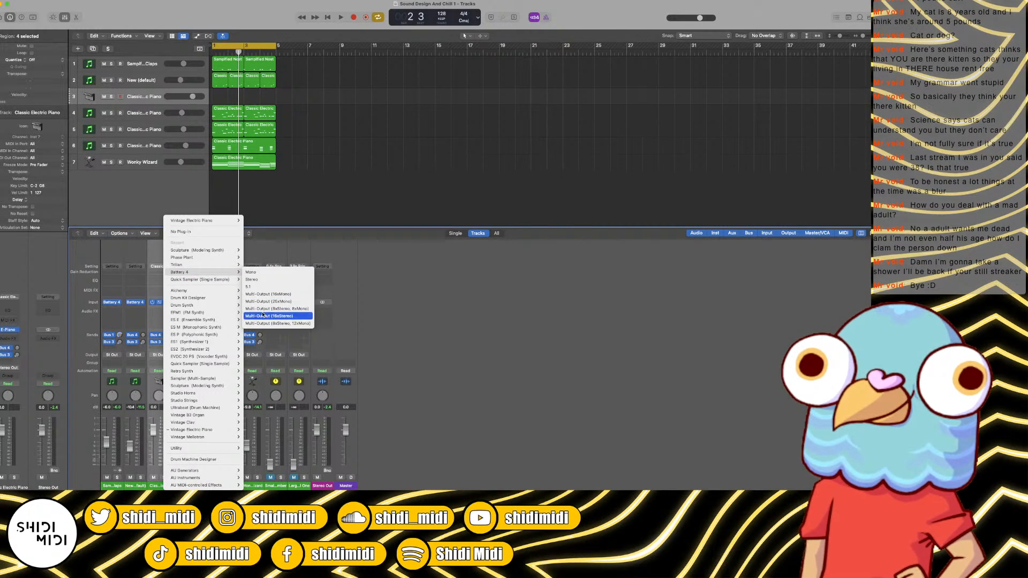
pyautogui.click(263, 314)
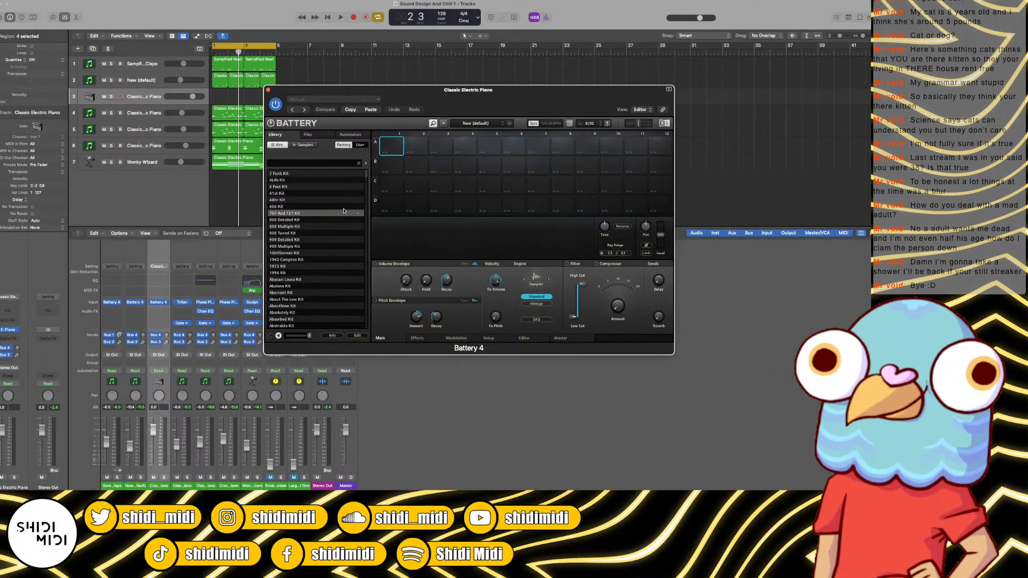
# Step: Search Battery's factory samples for closed hi-hats (ClosedHH) and audition the first few, including the 6feet and 606 sounds
pyautogui.click(341, 142)
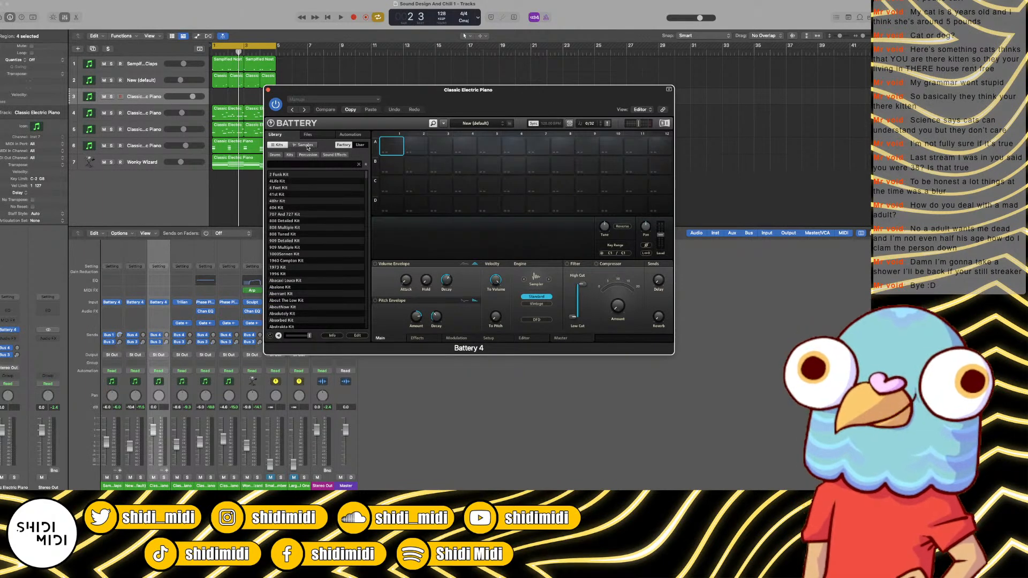
pyautogui.click(305, 145)
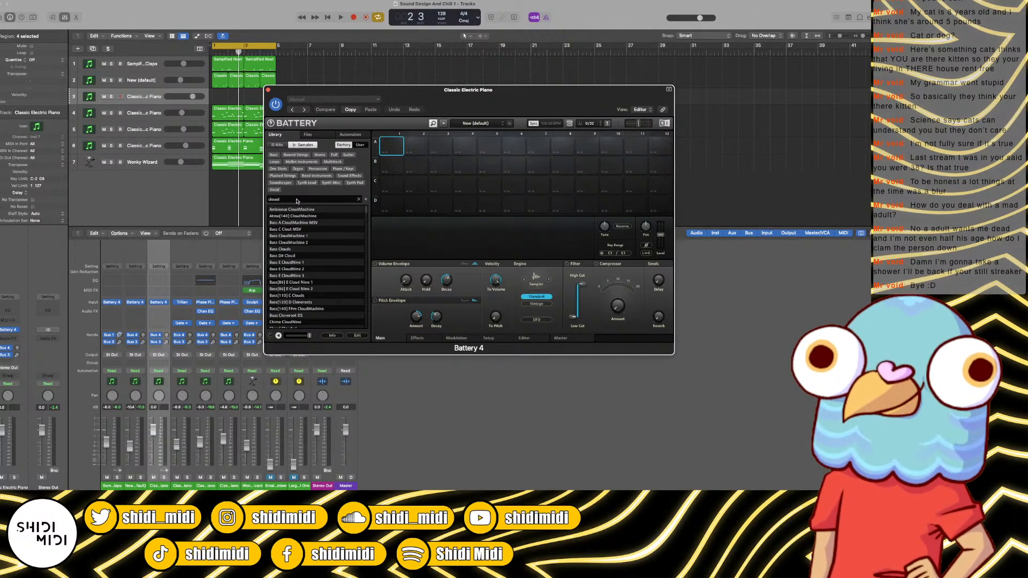
pyautogui.click(297, 243)
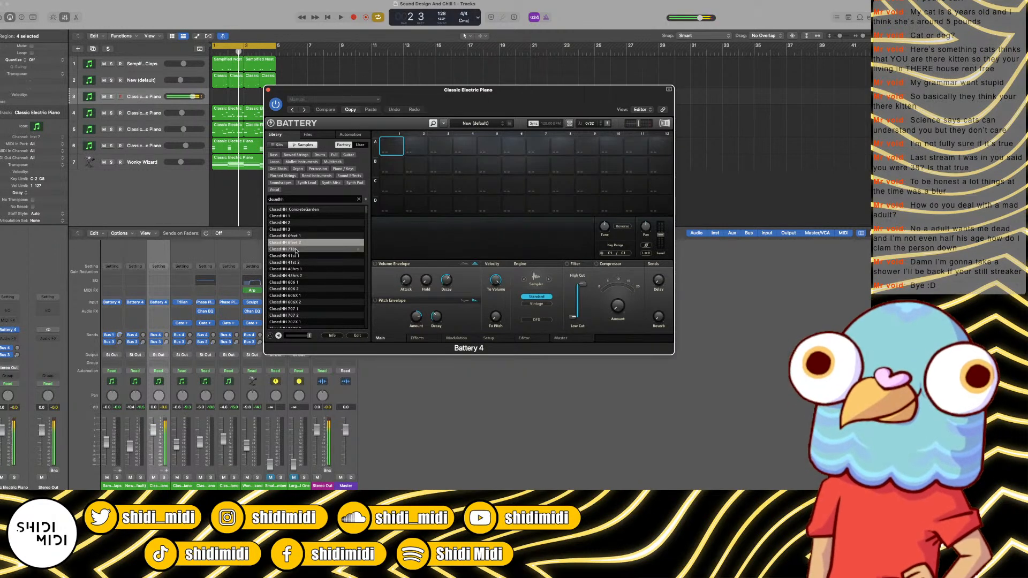
pyautogui.click(297, 249)
pyautogui.click(296, 270)
pyautogui.click(294, 281)
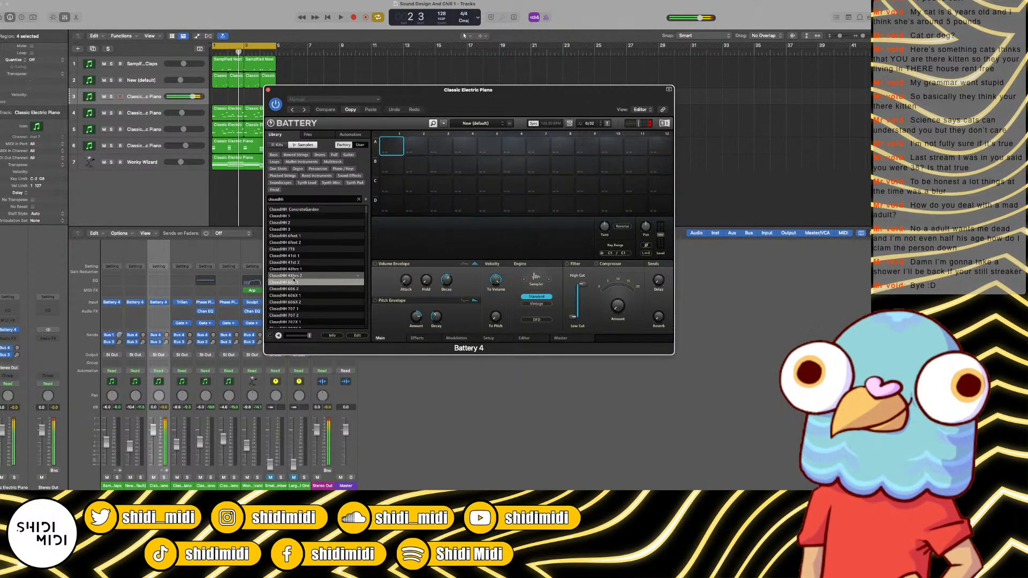
# Step: Audition the ClosedHH samples one after another, from the 606 group through the 707, 808 and 909 groups to the Compton sample
pyautogui.press('Down')
pyautogui.press('Down')
pyautogui.press('Down')
pyautogui.press('Down')
pyautogui.press('Down')
pyautogui.press('Down')
pyautogui.press('Down')
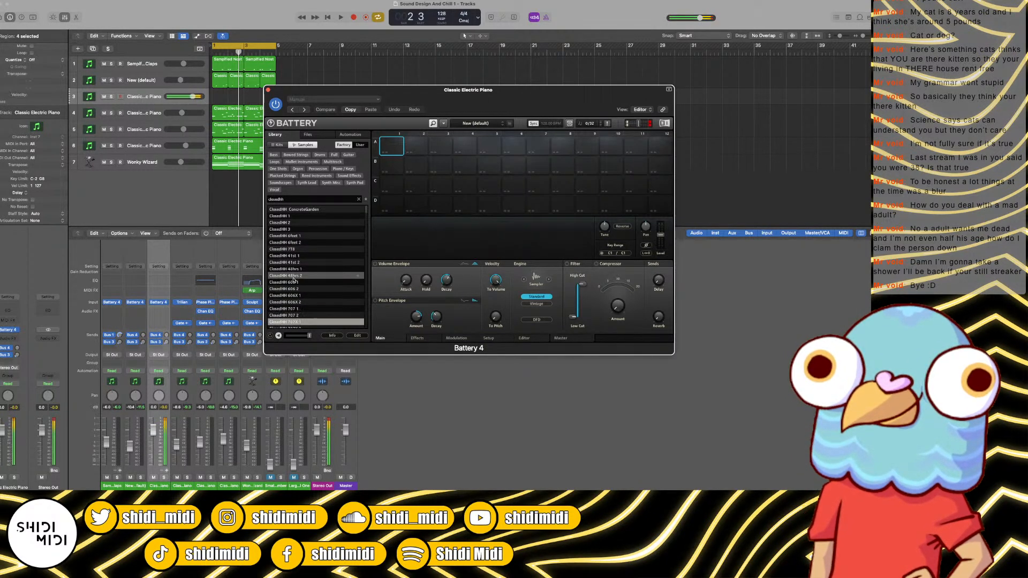
pyautogui.press('Down')
pyautogui.press('Down')
pyautogui.press('Down')
pyautogui.press('Down')
pyautogui.press('Down')
pyautogui.press('Down')
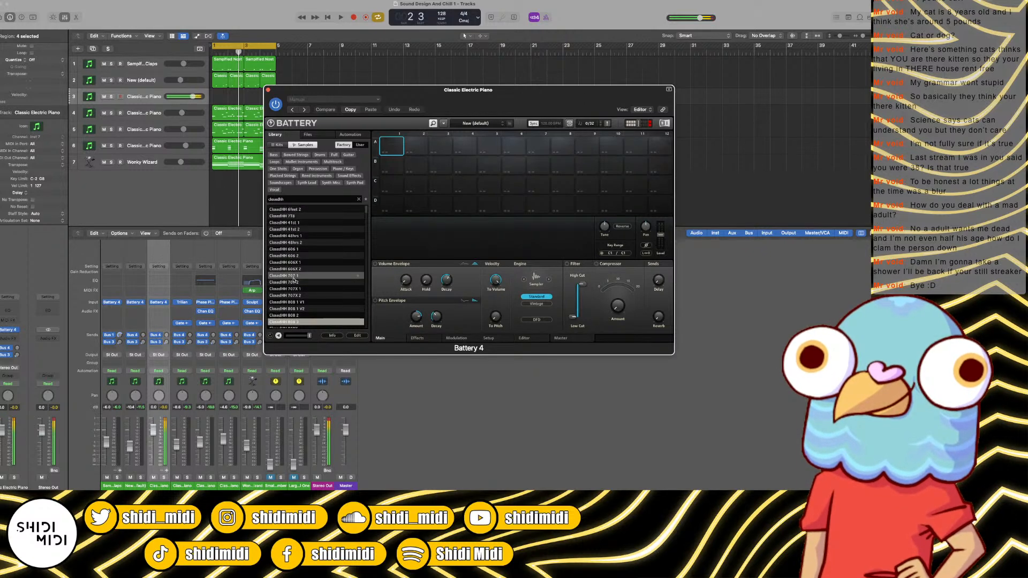
pyautogui.press('Up')
pyautogui.press('Down')
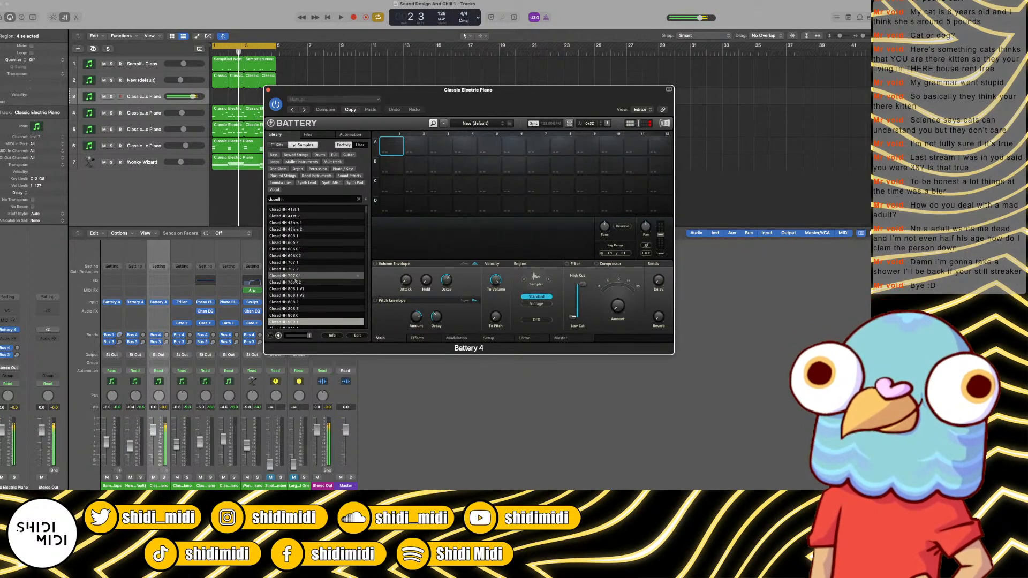
pyautogui.press('Down')
pyautogui.press('Down')
pyautogui.press('Down')
pyautogui.press('Down')
pyautogui.press('Down')
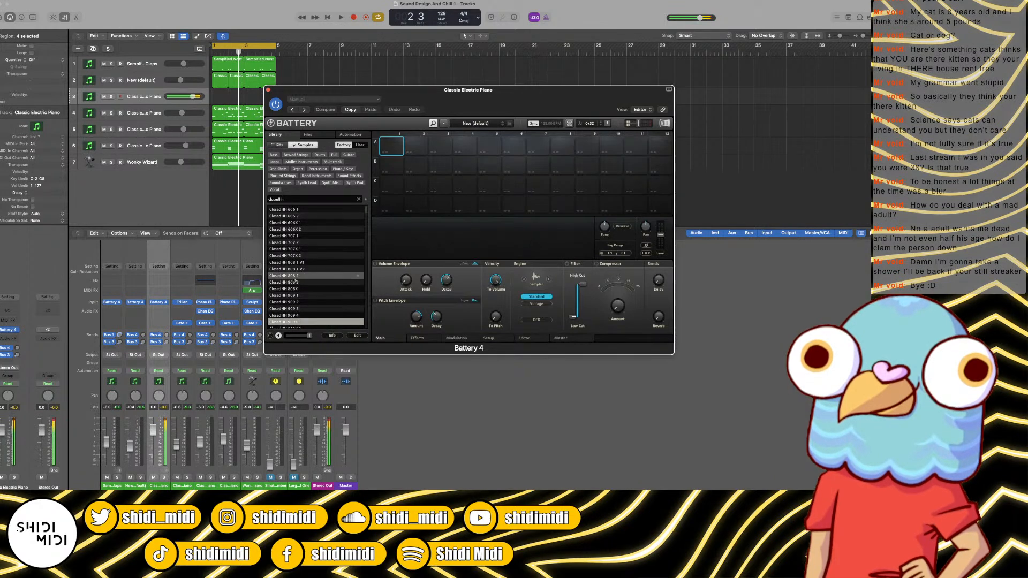
pyautogui.press('Down')
pyautogui.press('Down')
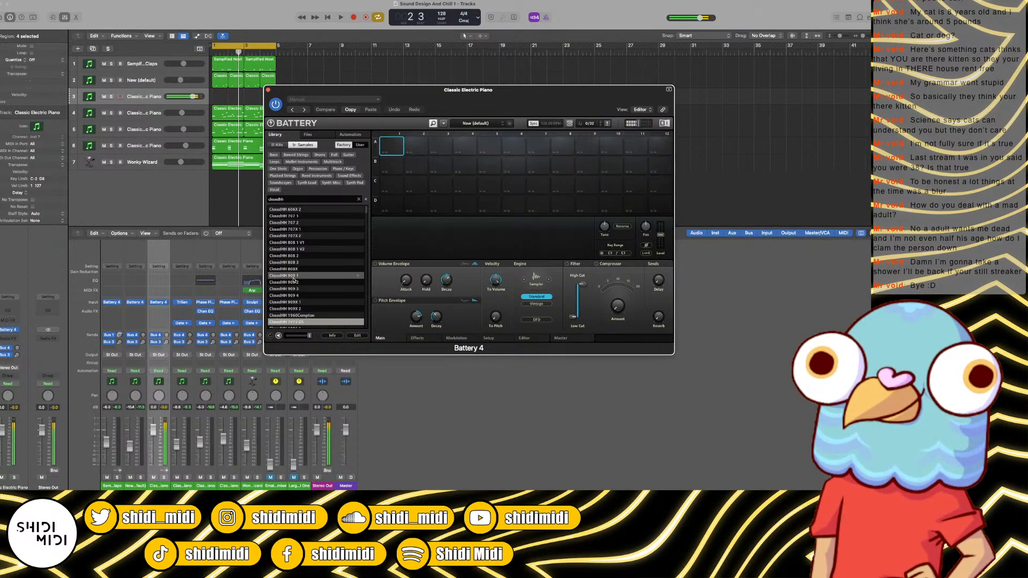
pyautogui.press('Up')
pyautogui.press('Down')
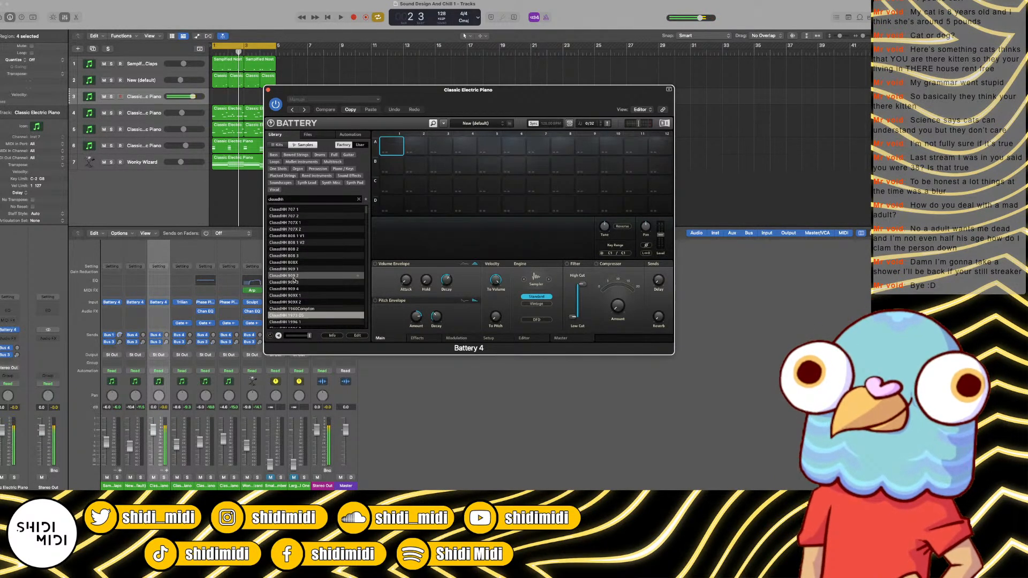
pyautogui.press('Up')
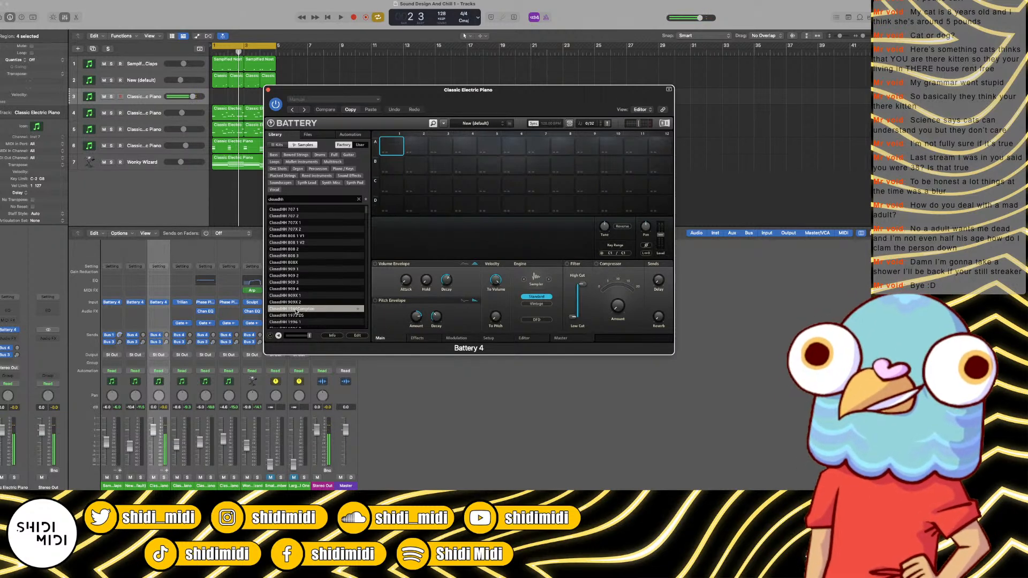
# Step: Load the Compton closed hi-hat sample into the first cell, A1, try it with the loop and close Battery
pyautogui.moveTo(372, 175); pyautogui.dragTo(390, 148)
pyautogui.press('space')
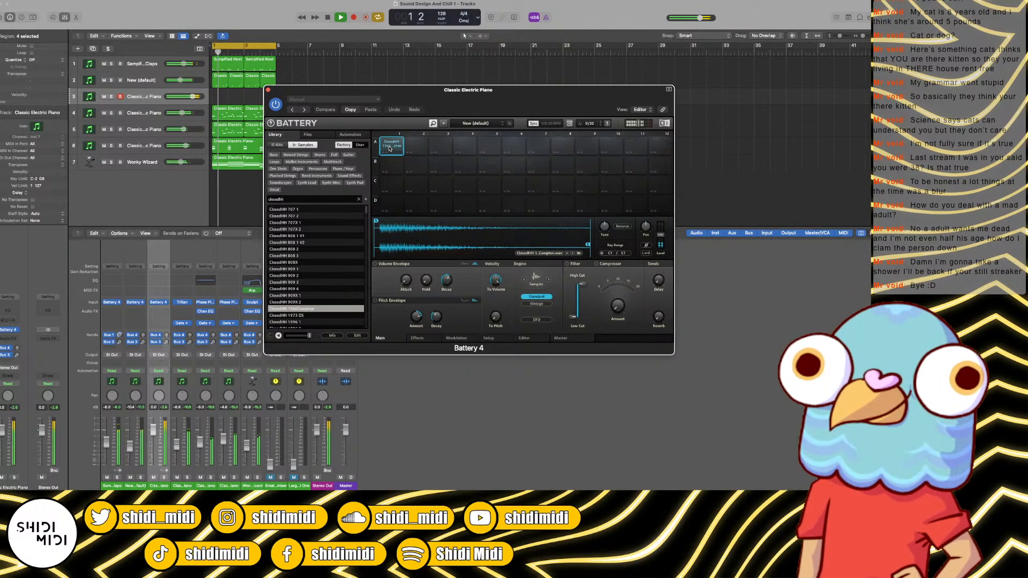
pyautogui.press('space')
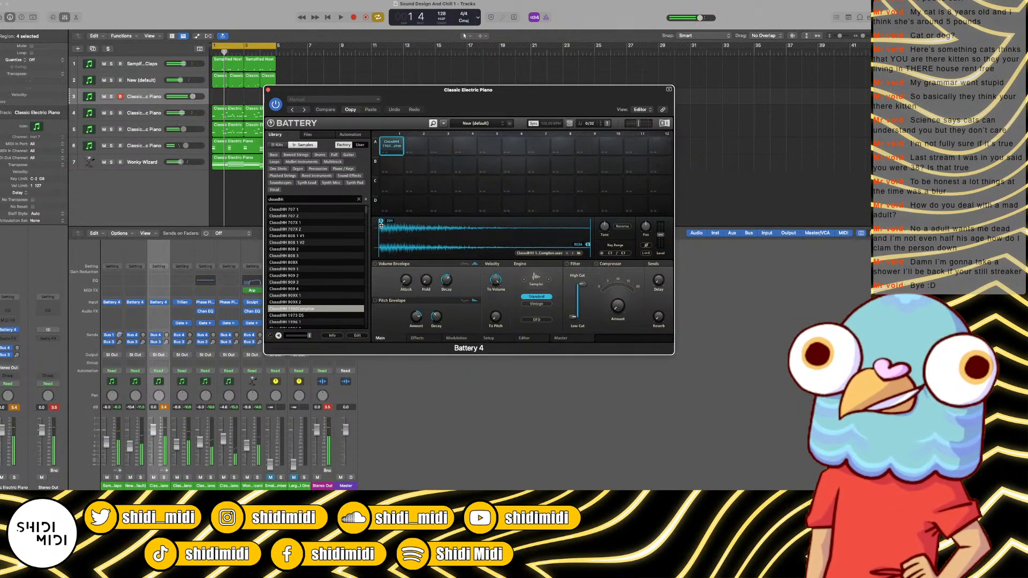
pyautogui.click(388, 141)
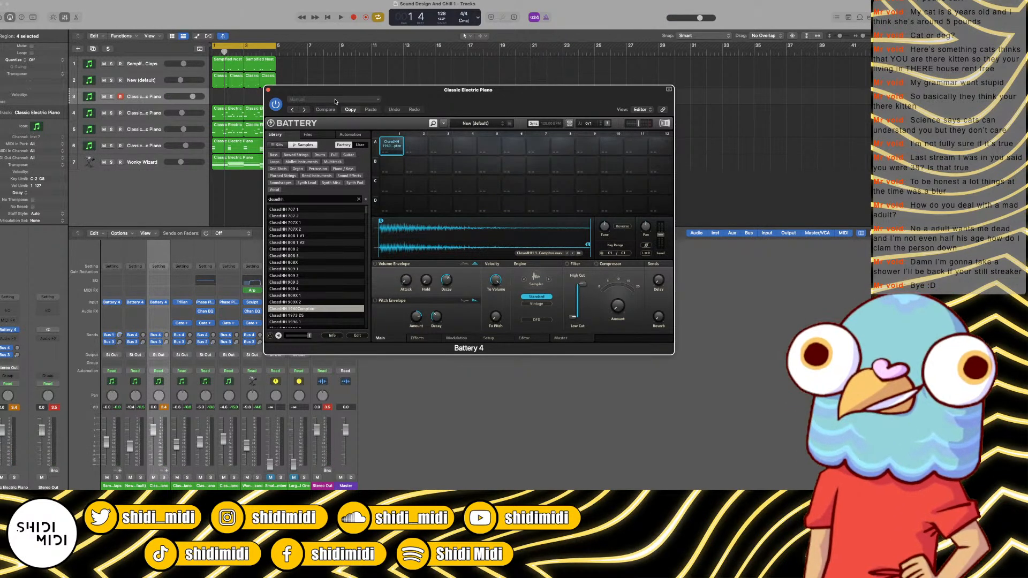
pyautogui.click(268, 90)
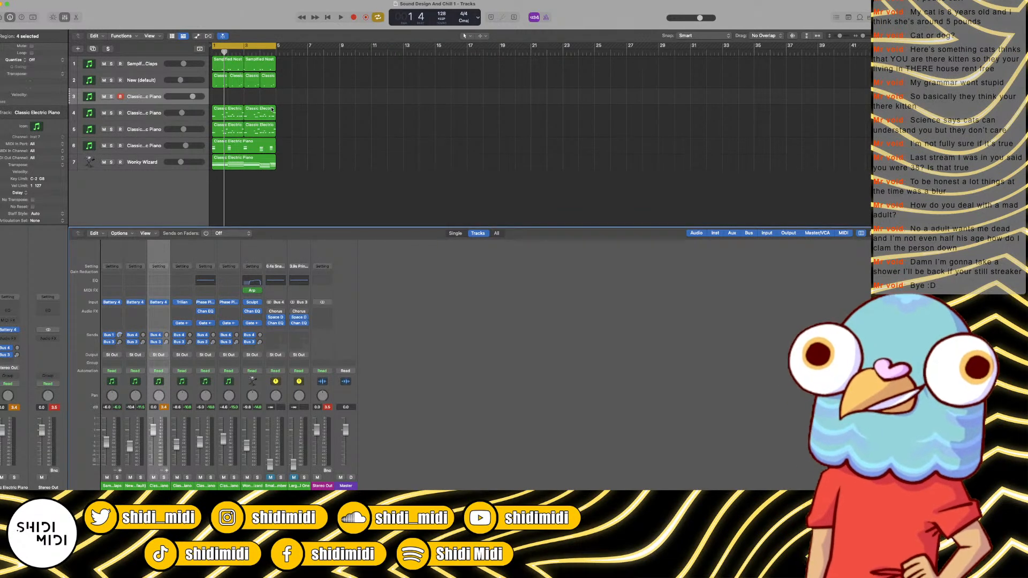
# Step: Add C1 hi-hat notes on track 3 at the first two off-beats of bar 1 in the Piano Roll and shorten them
pyautogui.doubleClick(215, 106)
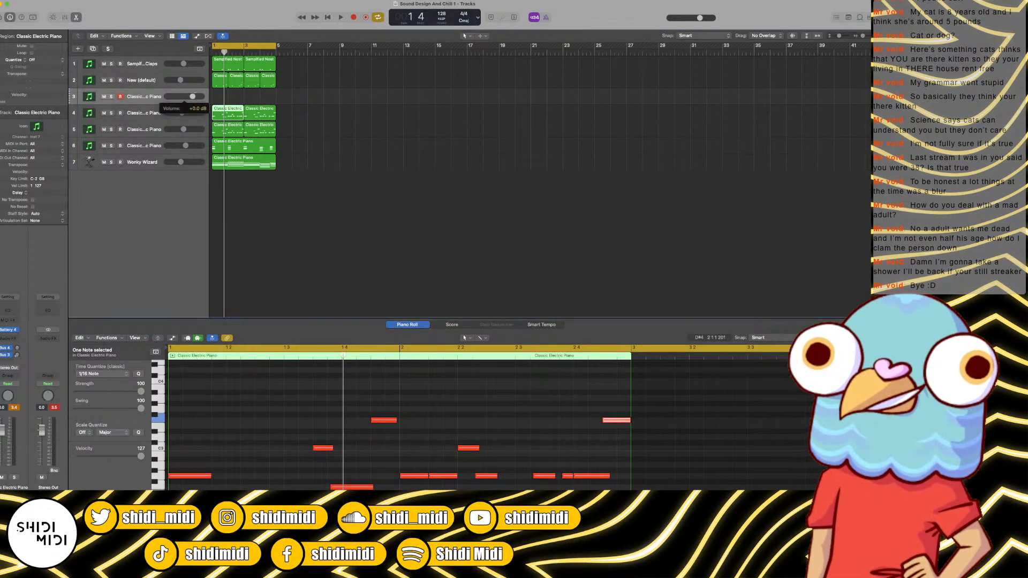
pyautogui.press('space')
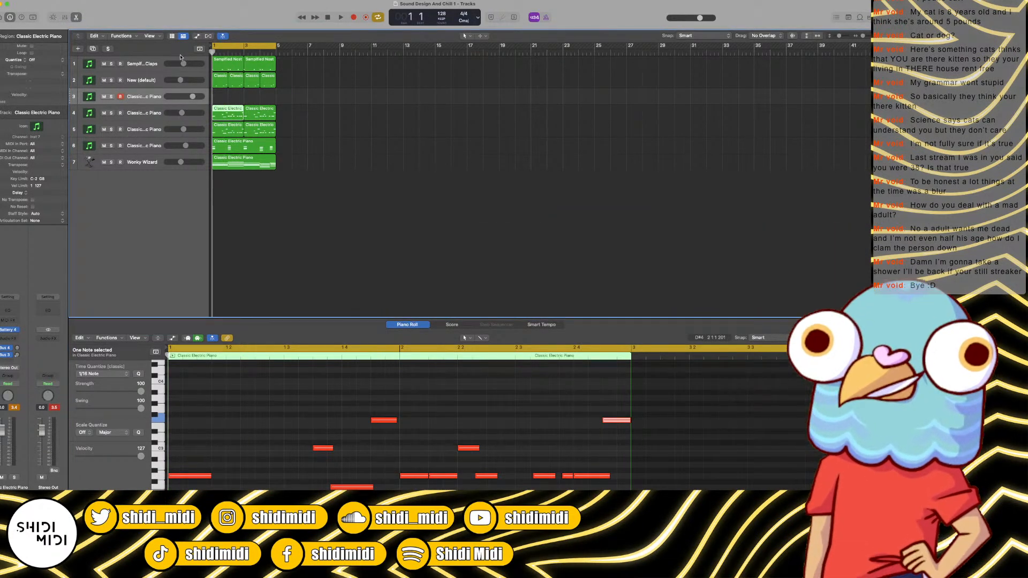
pyautogui.click(157, 97)
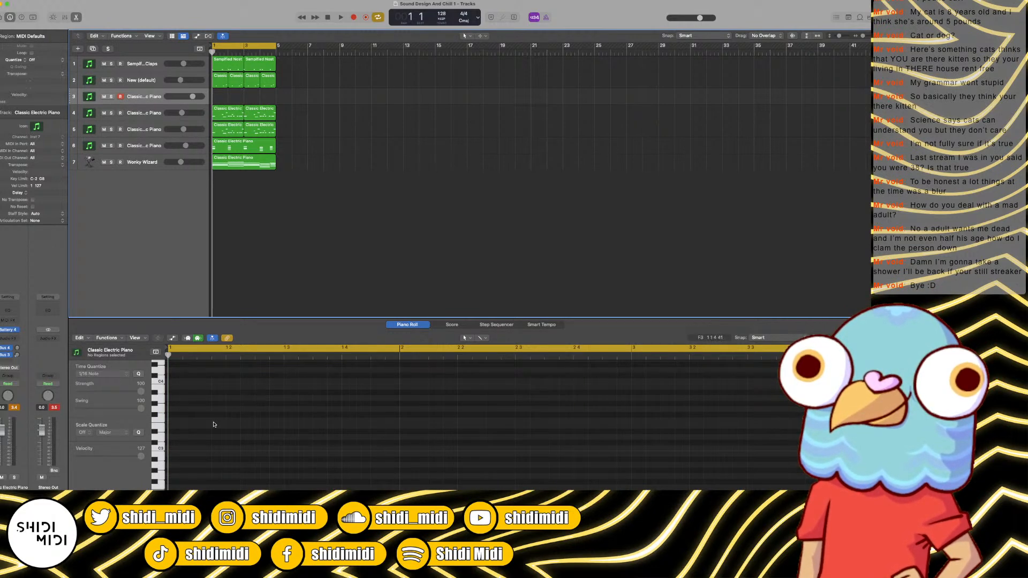
pyautogui.scroll(-4, 204, 460)
pyautogui.scroll(-1, 197, 457)
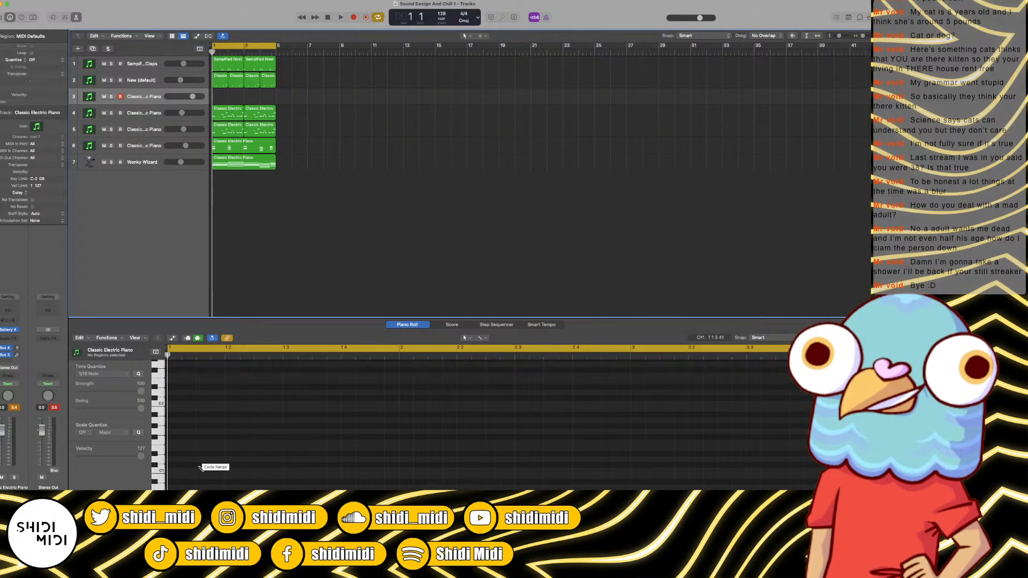
pyautogui.keyDown('super'); pyautogui.click(199, 470); pyautogui.keyUp('super')
pyautogui.keyDown('super'); pyautogui.click(267, 470); pyautogui.keyUp('super')
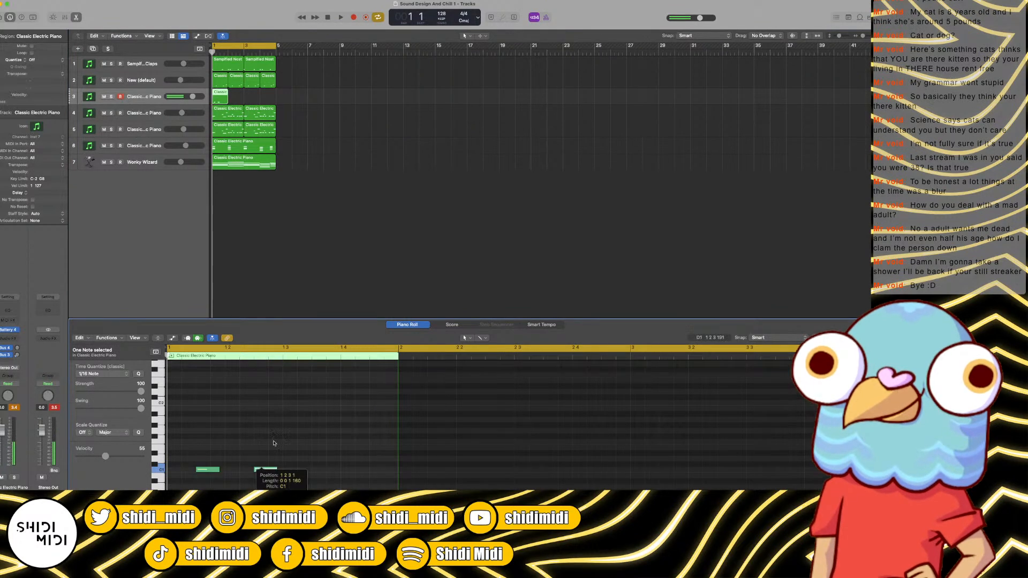
pyautogui.moveTo(274, 442); pyautogui.dragTo(207, 471)
# Step: Lower track 3's volume to about -11 dB and continue the off-beat C1 notes through bar 2, with a softer extra hit before the last
pyautogui.moveTo(191, 97); pyautogui.dragTo(180, 97)
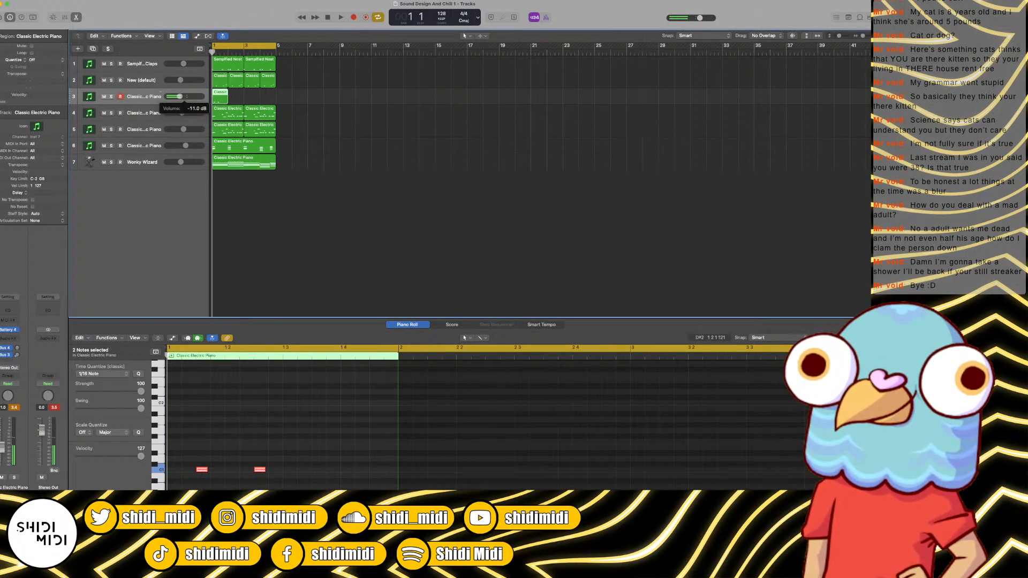
pyautogui.keyDown('super'); pyautogui.click(314, 470); pyautogui.keyUp('super')
pyautogui.keyDown('super'); pyautogui.click(372, 470); pyautogui.keyUp('super')
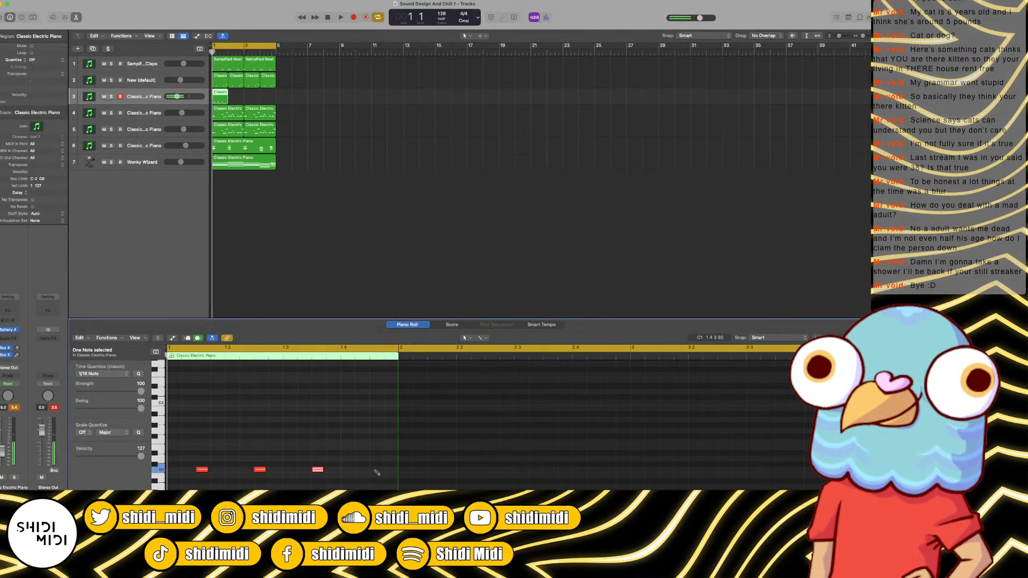
pyautogui.keyDown('super'); pyautogui.click(430, 470); pyautogui.keyUp('super')
pyautogui.keyDown('super'); pyautogui.click(487, 470); pyautogui.keyUp('super')
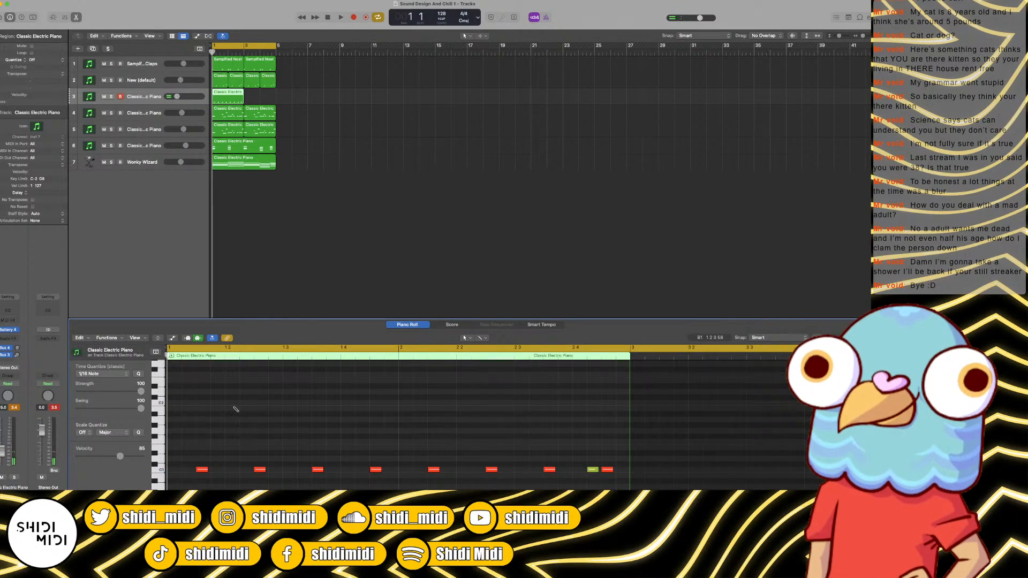
# Step: Repeat the two-bar hi-hat pattern into bars 3 and 4 and lower track 3's volume slightly during playback
pyautogui.press('super+a')
pyautogui.press('space')
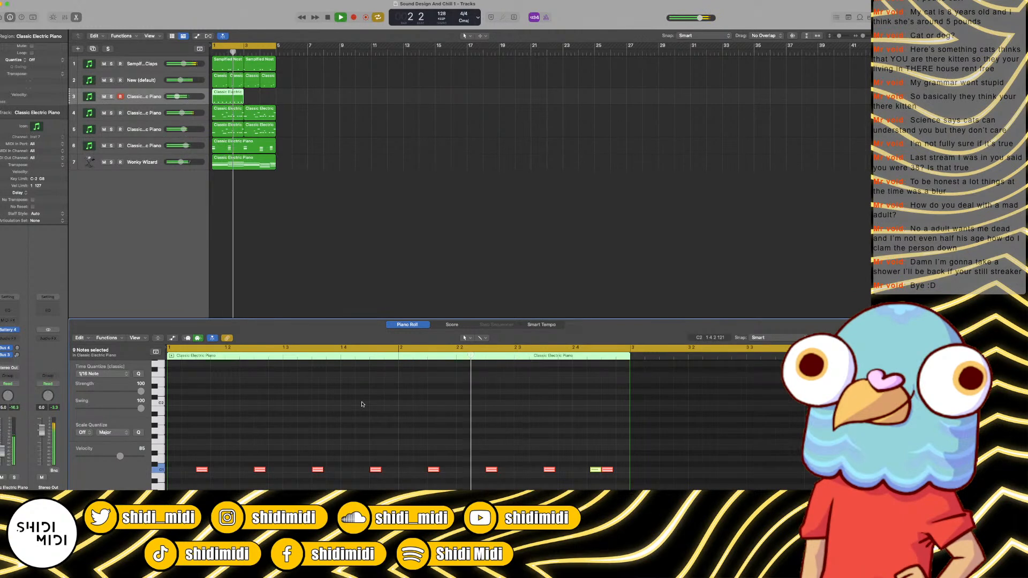
pyautogui.press('space')
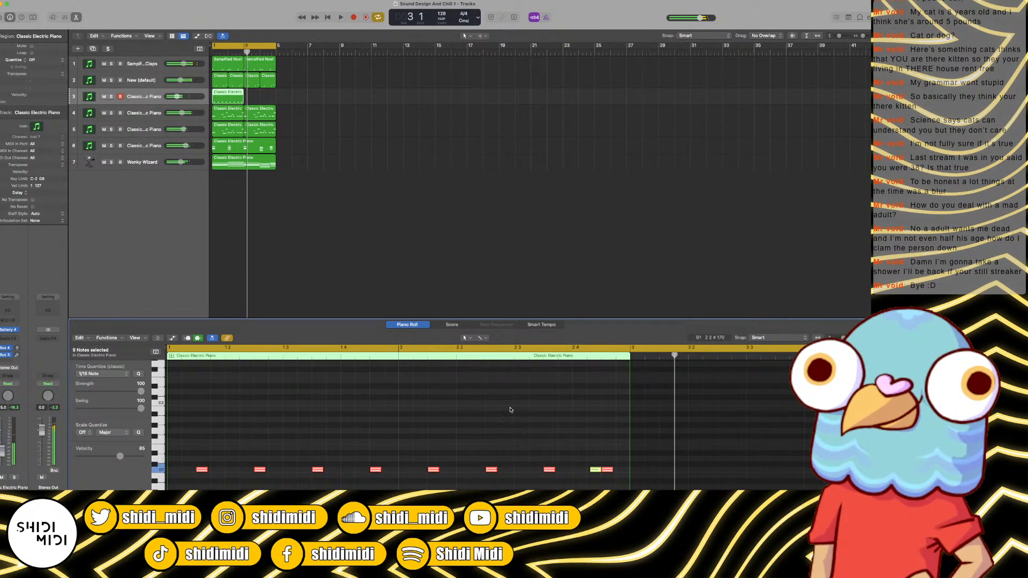
pyautogui.moveTo(622, 436); pyautogui.dragTo(194, 488)
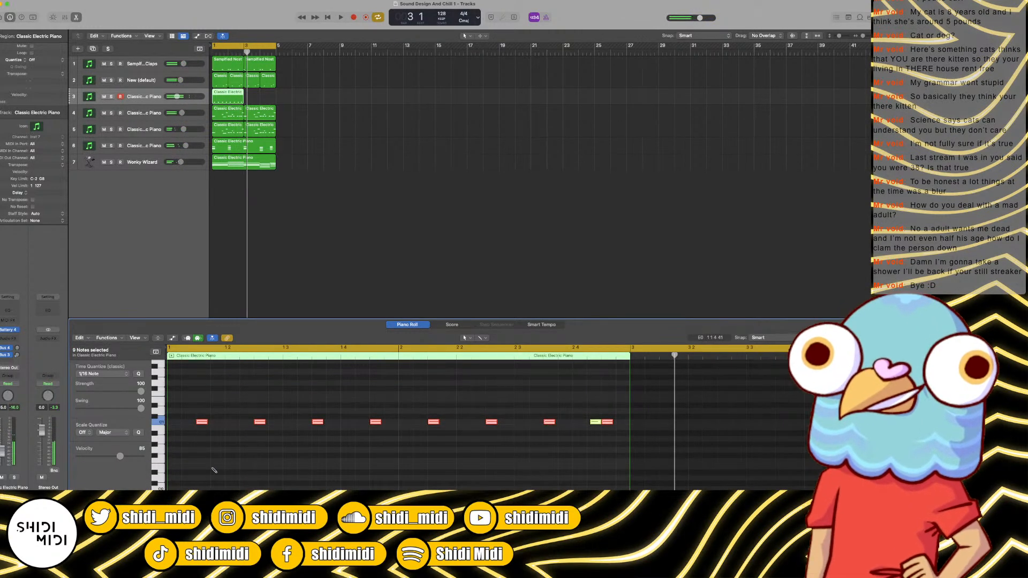
pyautogui.press('super+r')
pyautogui.press('space')
pyautogui.moveTo(176, 96); pyautogui.dragTo(174, 97)
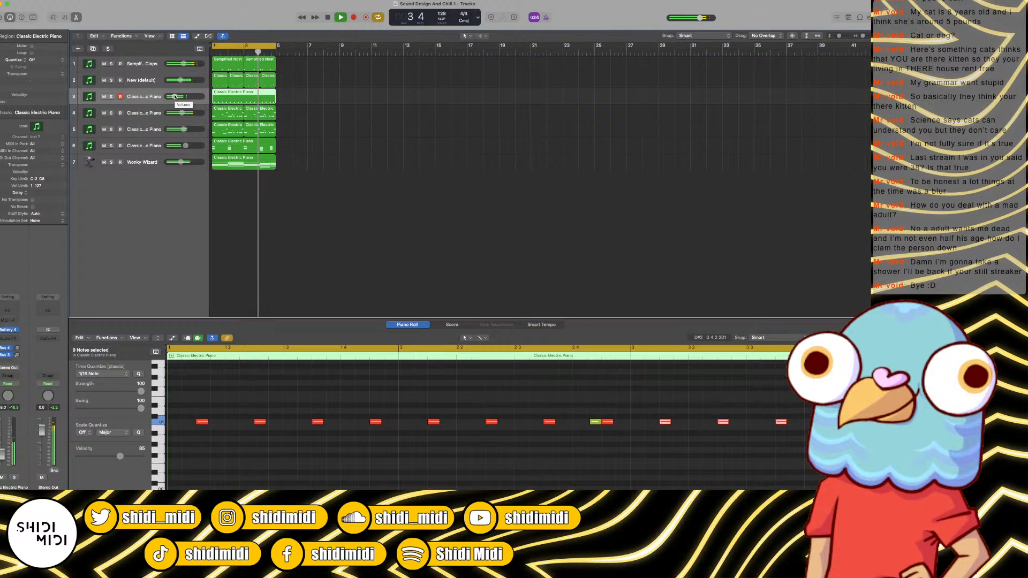
# Step: Play the four-bar arrangement close up to judge how the hi-hats sit with the other tracks
pyautogui.click(296, 93)
pyautogui.press('super+Right')
pyautogui.press('super+Right')
pyautogui.press('super+Right')
pyautogui.press('super+Right')
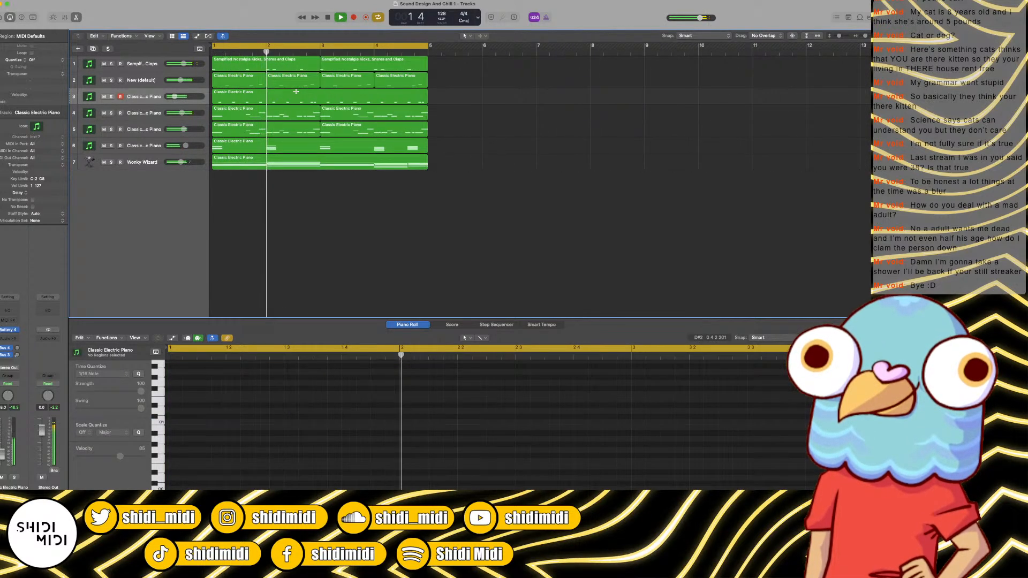
pyautogui.press('space')
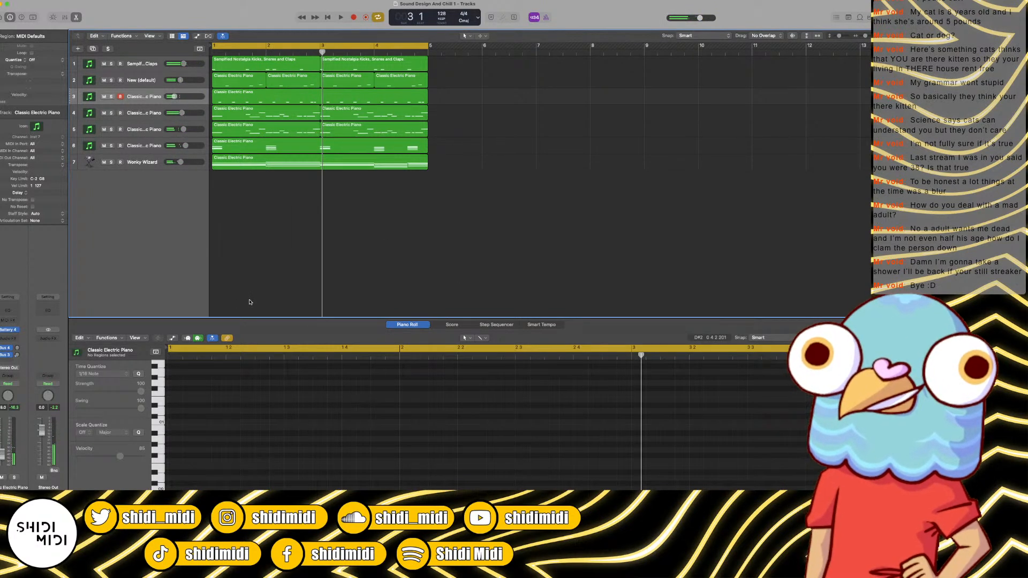
# Step: Insert OneKnob Louder (s) on the Stereo Out channel in the Mixer, adjust its amount and check it with playback
pyautogui.press('x')
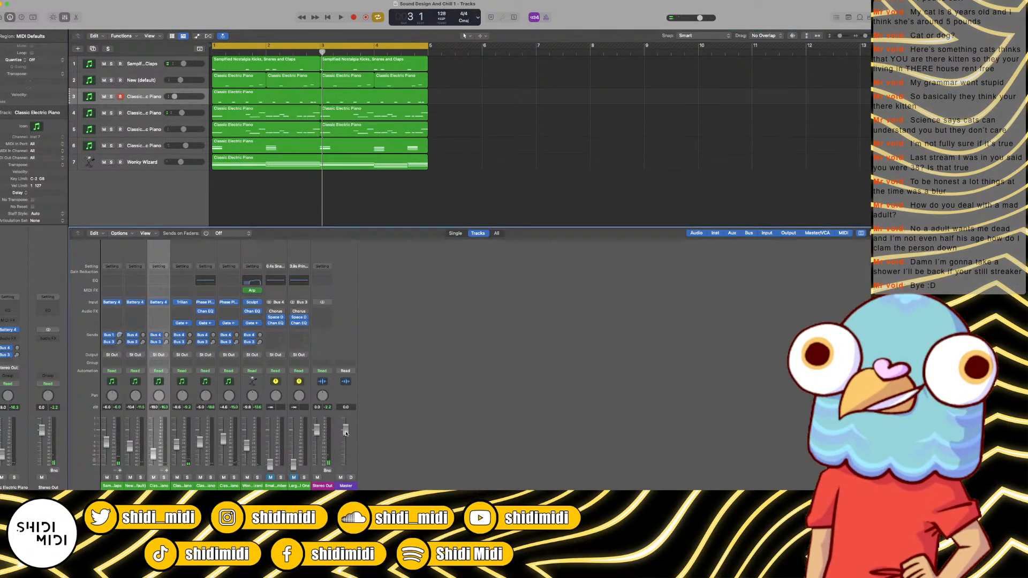
pyautogui.press('space')
pyautogui.click(323, 311)
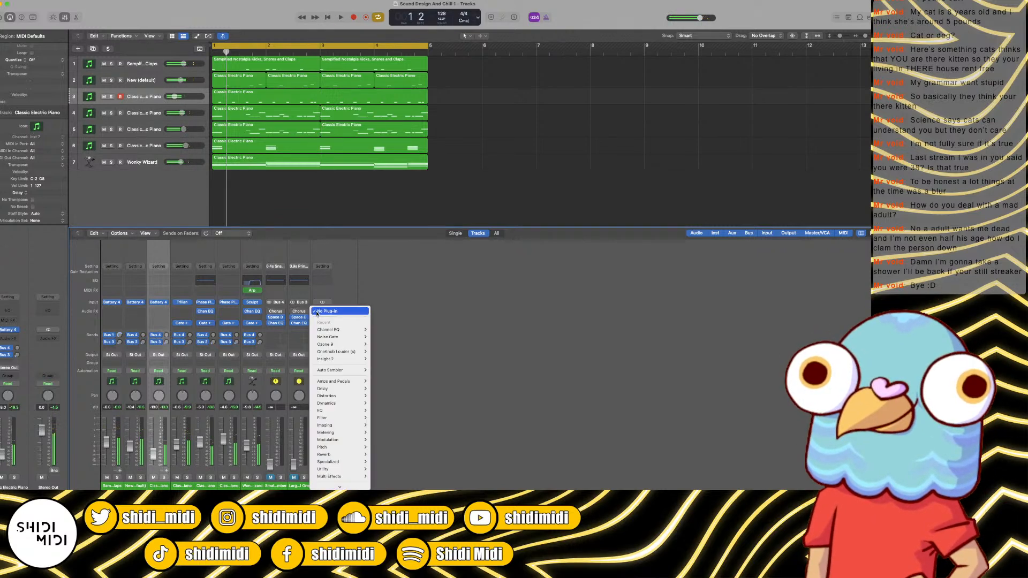
pyautogui.click(376, 349)
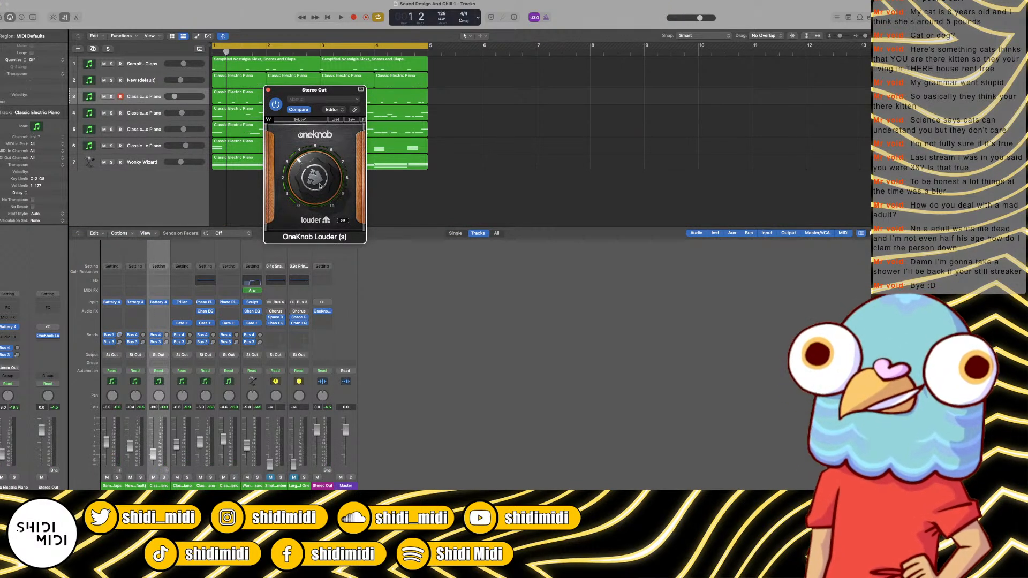
pyautogui.press('space')
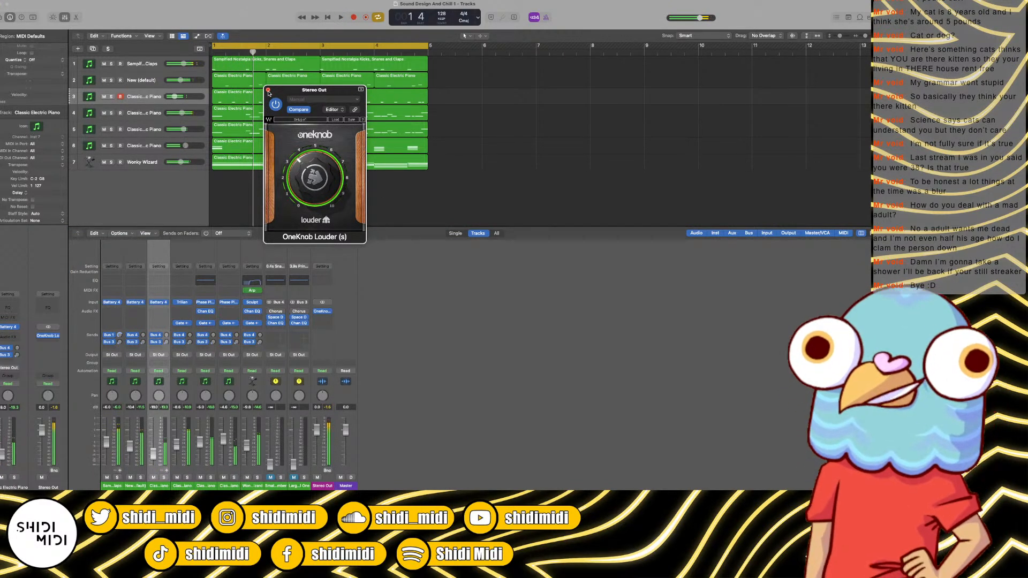
pyautogui.click(269, 91)
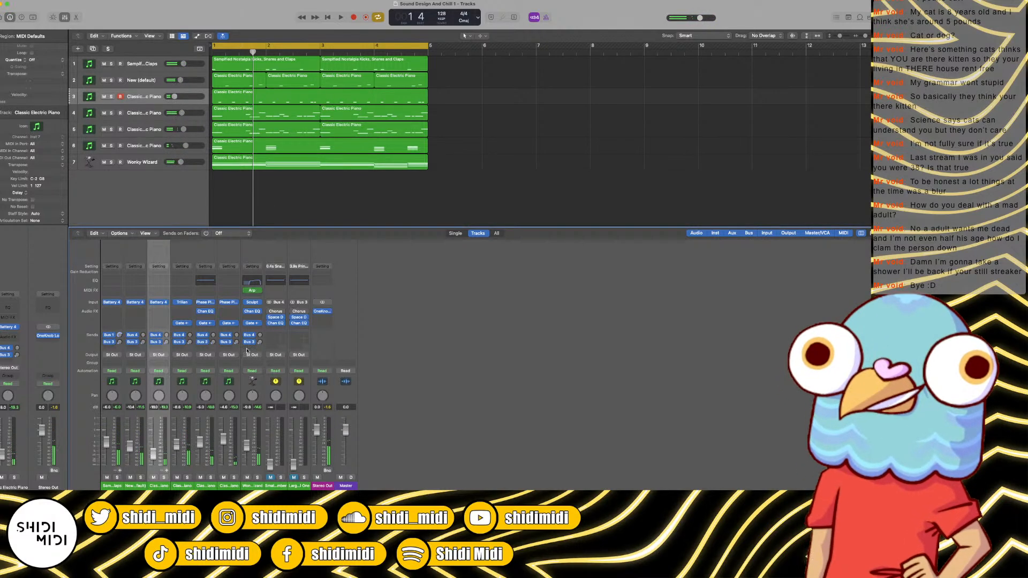
# Step: Insert the iZotope Ozone 9 Dynamic EQ on the Wonky Wizard channel
pyautogui.click(251, 316)
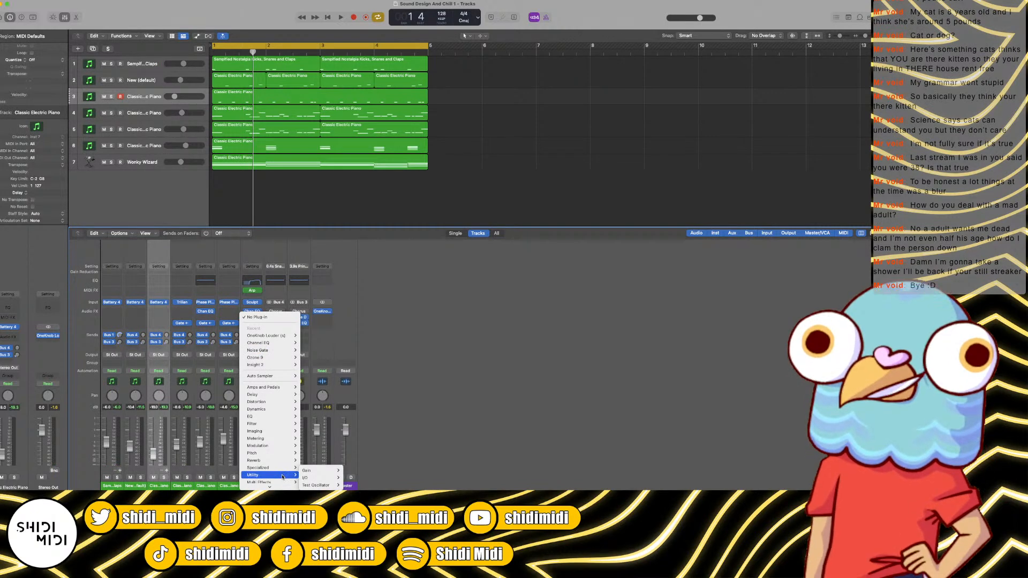
pyautogui.scroll(-1, 282, 475)
pyautogui.moveTo(270, 484)
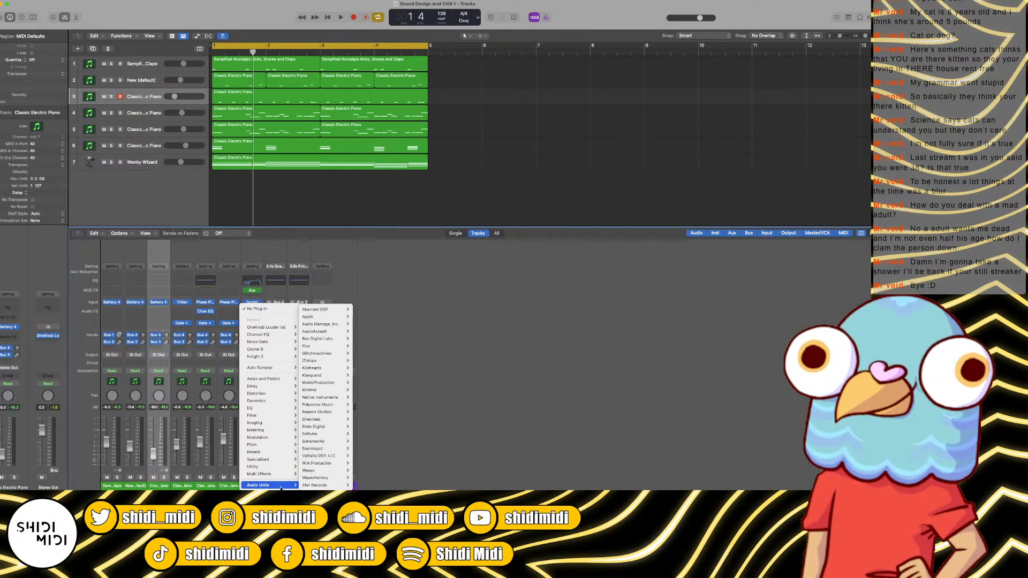
pyautogui.moveTo(333, 363)
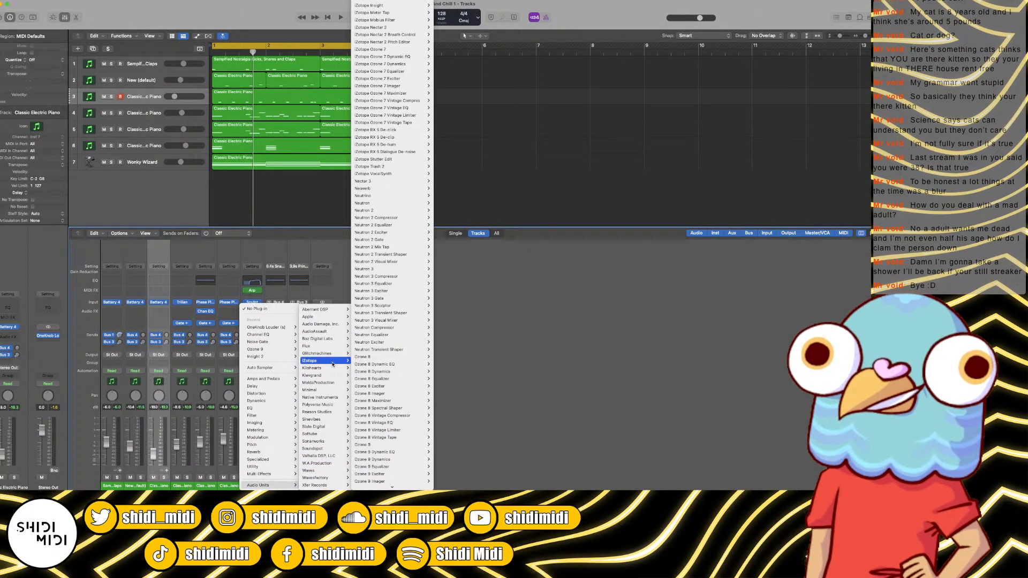
pyautogui.click(401, 455)
# Step: During playback, cut Wonky Wizard's treble shelf by about 4 dB and its upper-mid band by about 3 dB in the Dynamic EQ
pyautogui.press('space')
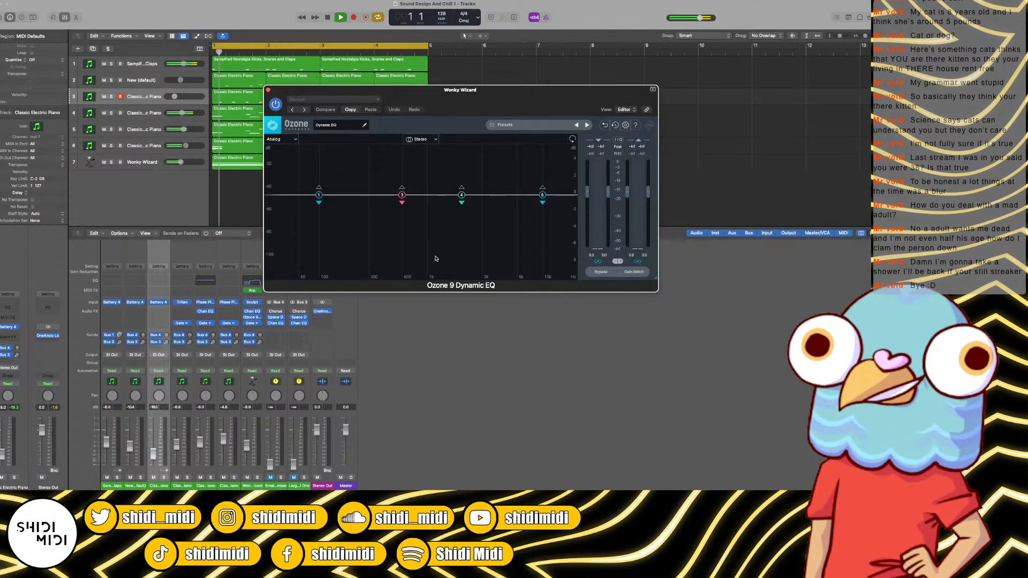
pyautogui.moveTo(544, 199); pyautogui.dragTo(505, 233)
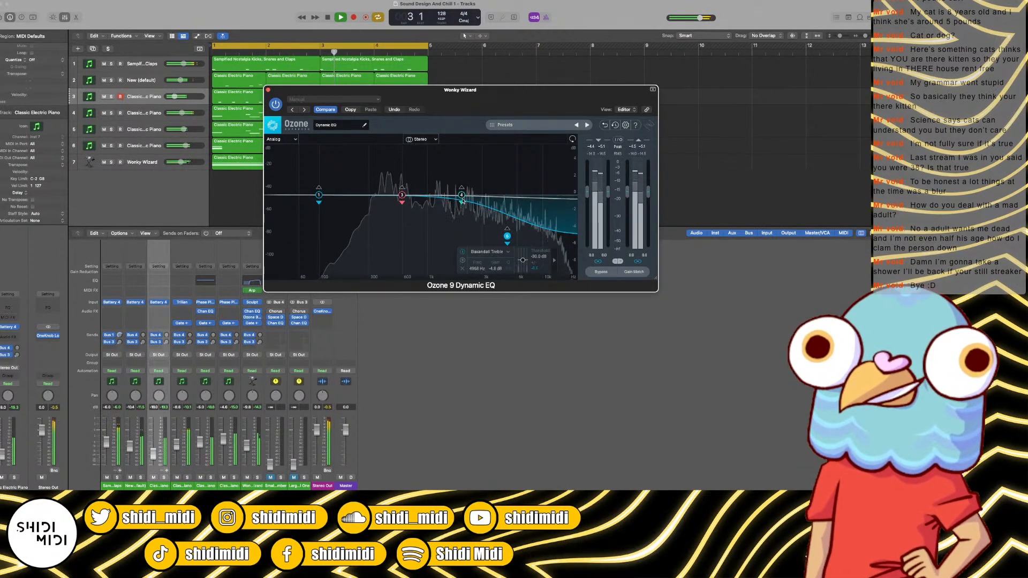
pyautogui.moveTo(462, 195); pyautogui.dragTo(460, 225)
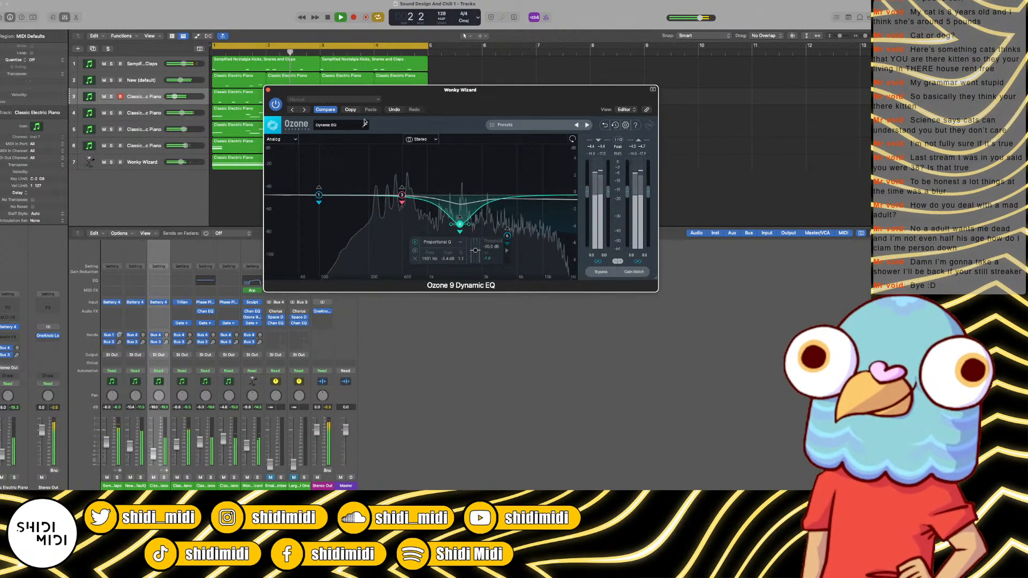
pyautogui.click(268, 91)
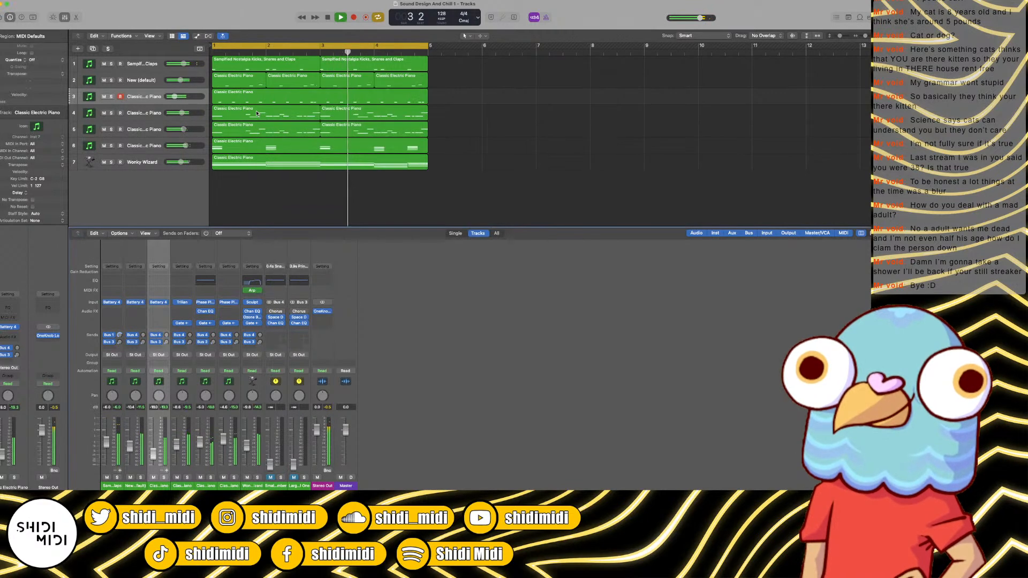
# Step: Raise the Wonky Wizard track volume slightly and check the four-bar loop with playback
pyautogui.moveTo(181, 161); pyautogui.dragTo(182, 162)
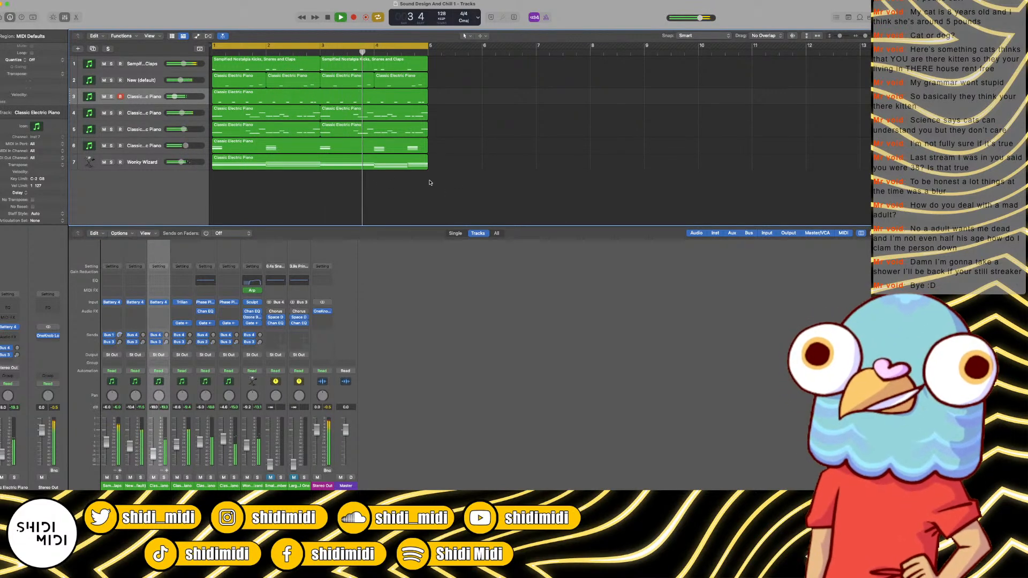
pyautogui.press('space')
pyautogui.press('super+Left')
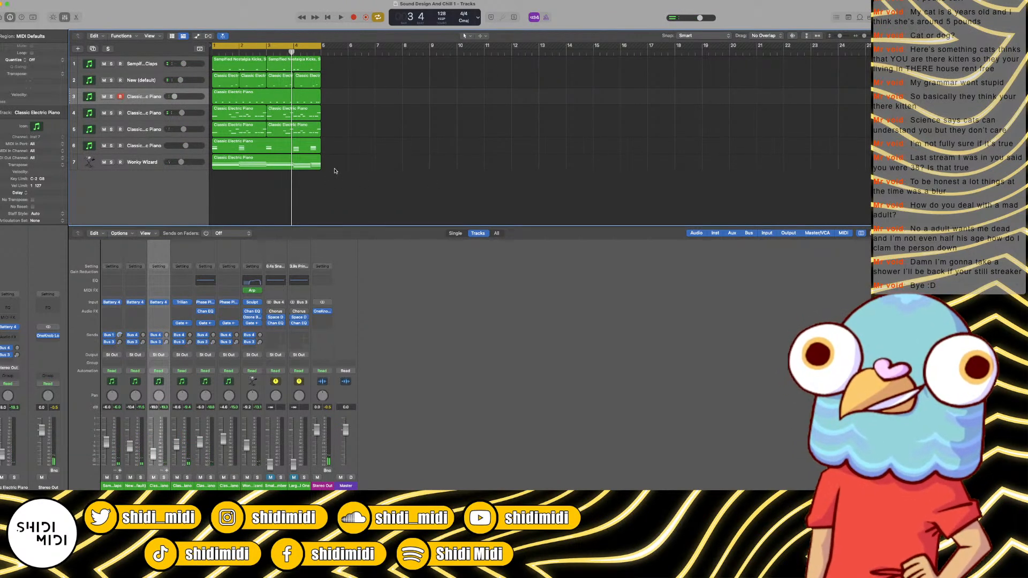
pyautogui.press('space')
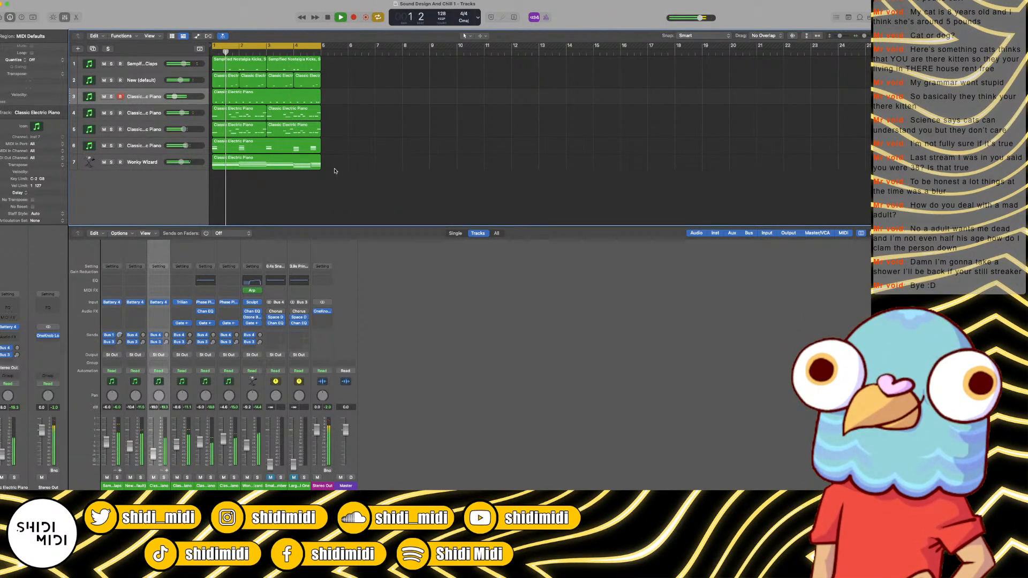
pyautogui.hscroll(1, 335, 171)
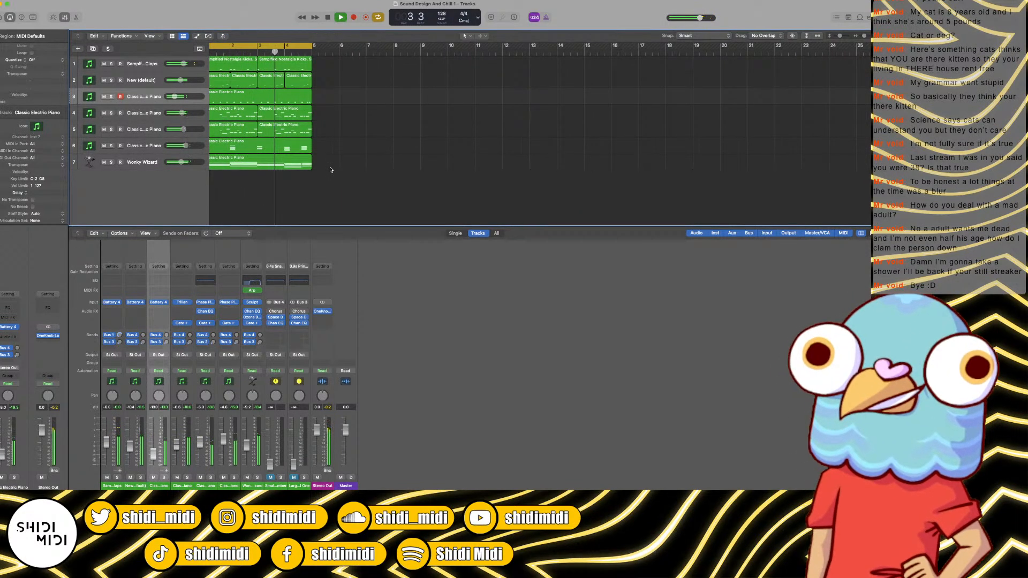
pyautogui.press('space')
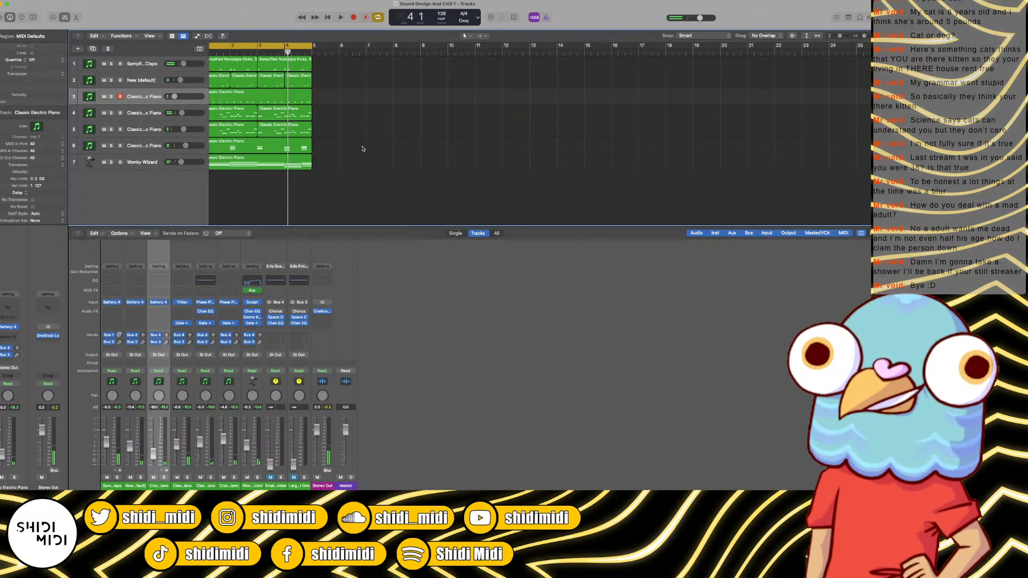
# Step: Repeat all regions of the seven tracks from bars 1–4 into bars 5–8
pyautogui.hscroll(-2, 332, 126)
pyautogui.moveTo(388, 65); pyautogui.dragTo(167, 179)
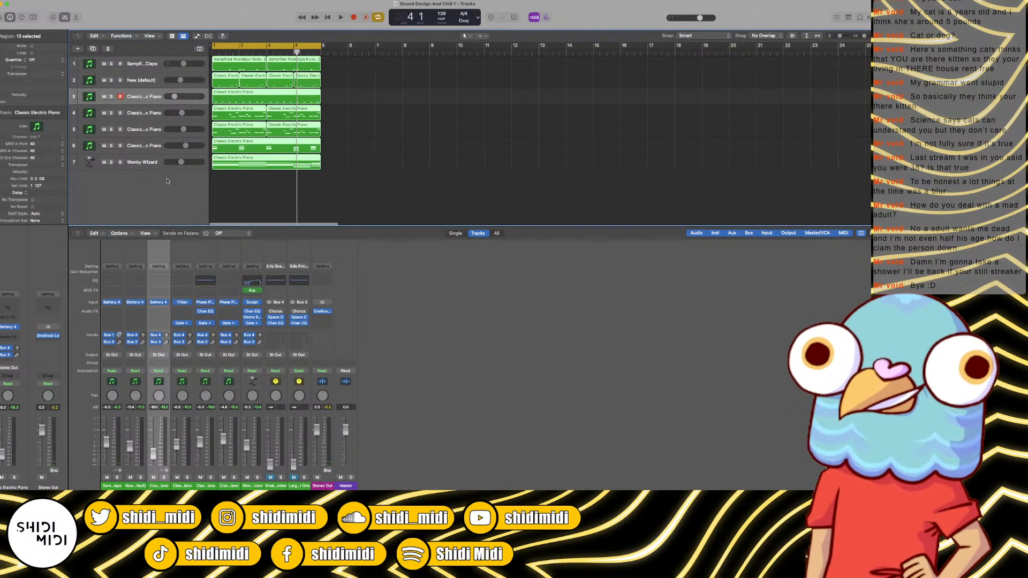
pyautogui.press('space')
pyautogui.press('space')
pyautogui.press('super+r')
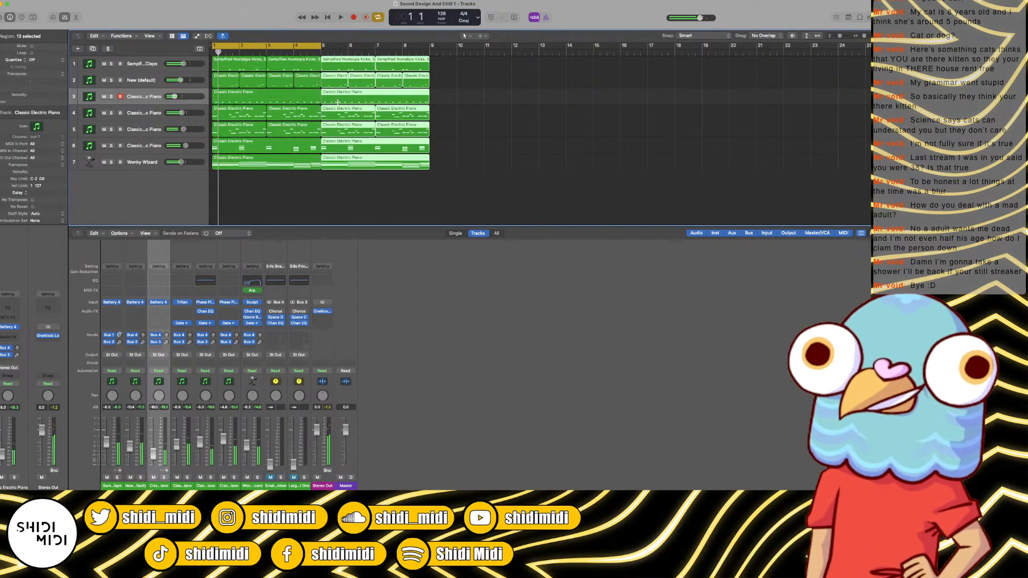
# Step: Play the opening bars of the extended arrangement and examine its eight-bar layout at different magnifications
pyautogui.click(225, 162)
pyautogui.press('space')
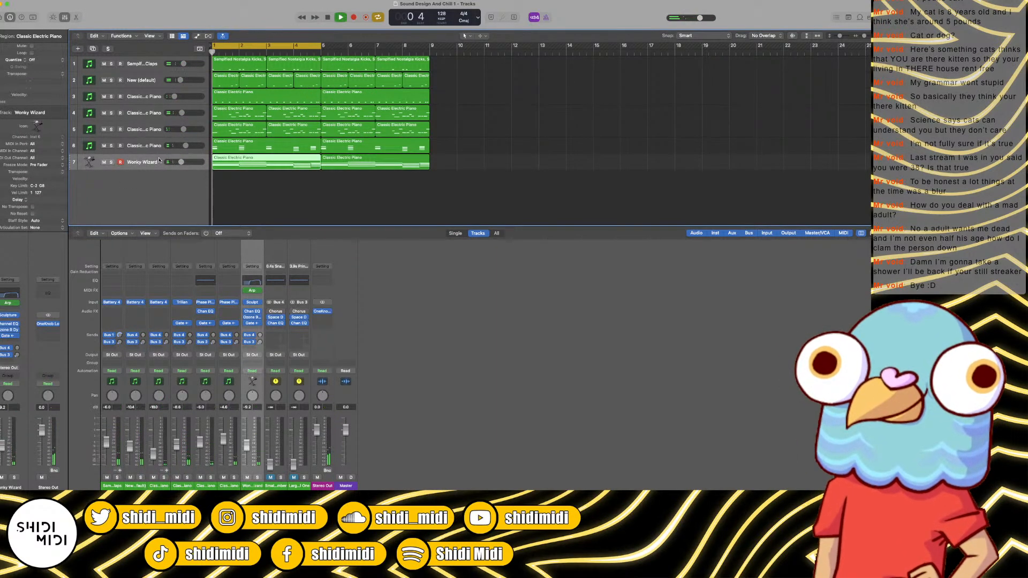
pyautogui.click(271, 204)
pyautogui.press('super+Left')
pyautogui.press('super+Left')
pyautogui.press('super+Left')
pyautogui.press('super+Left')
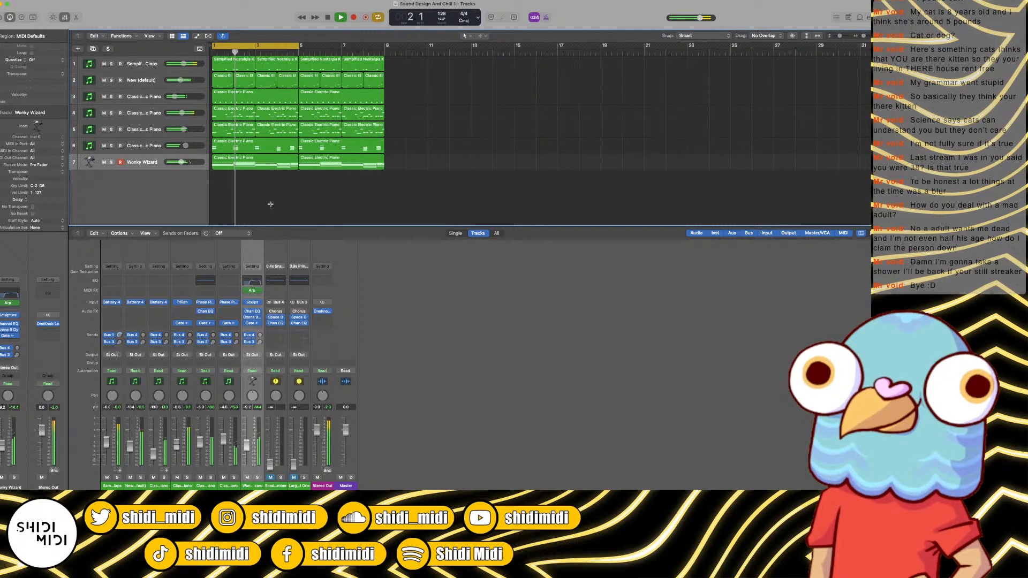
pyautogui.press('super+Right')
pyautogui.press('super+Right')
pyautogui.press('super+Right')
pyautogui.press('super+Right')
pyautogui.press('space')
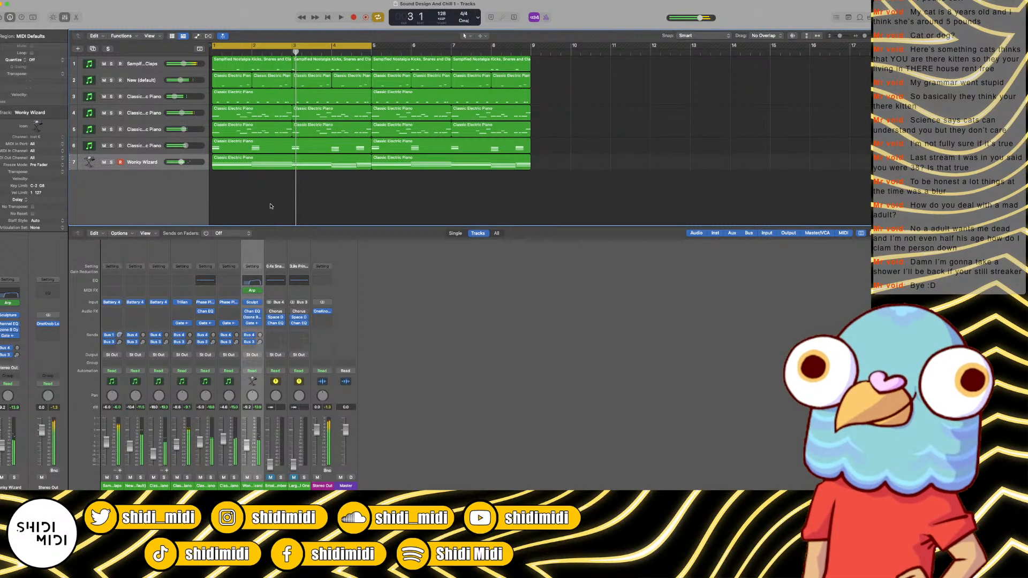
# Step: Turn off cycle mode and play the full eight-bar arrangement from the start, with the first Wonky Wizard region selected
pyautogui.press('Left')
pyautogui.press('super+Left')
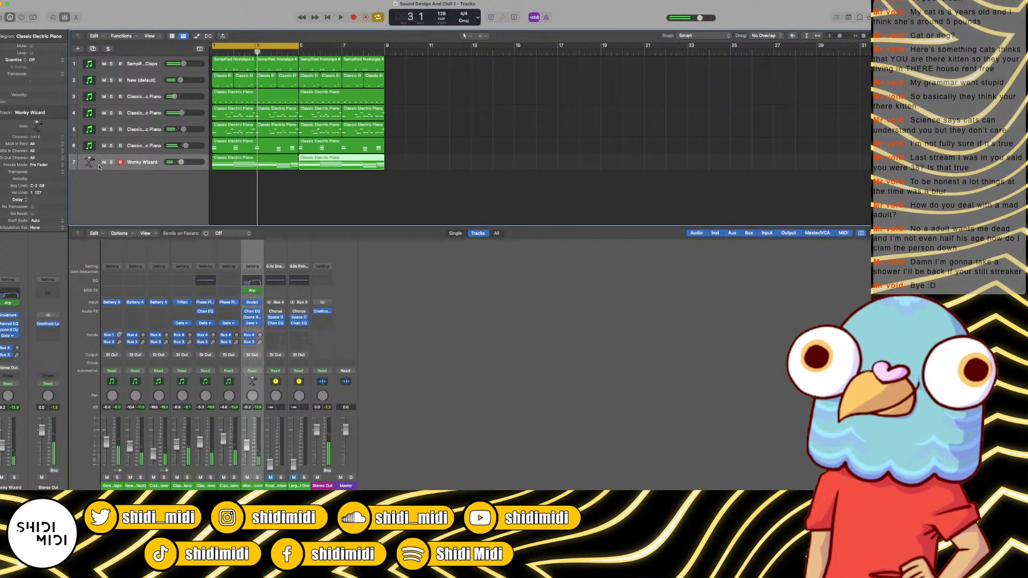
pyautogui.press('Left')
pyautogui.press('Return')
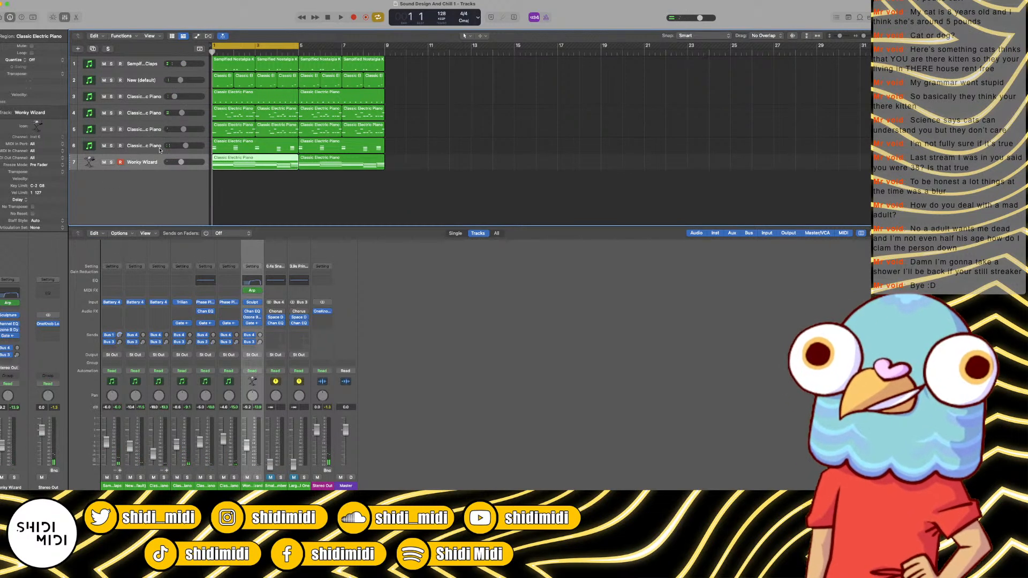
pyautogui.press('c')
pyautogui.press('space')
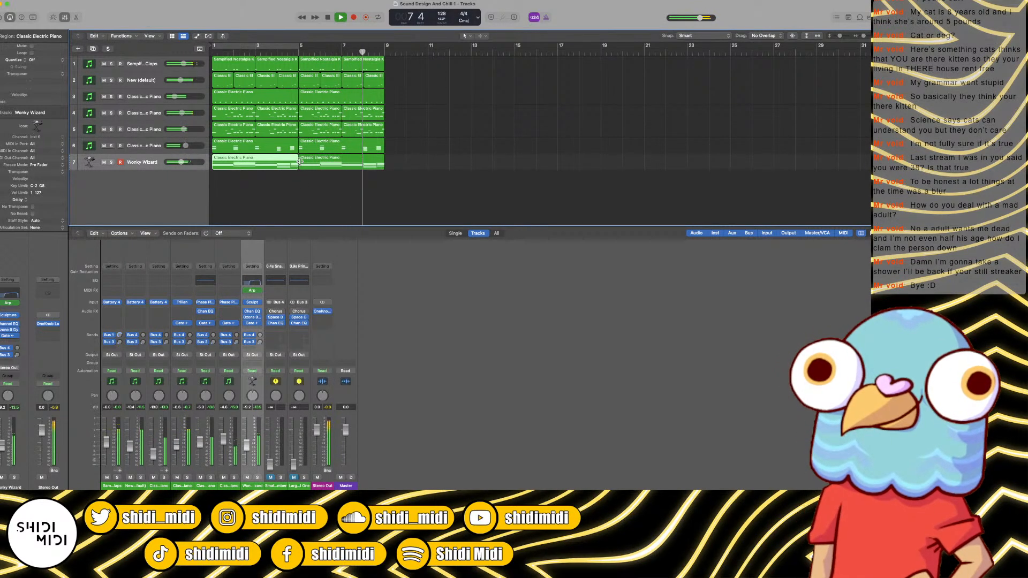
pyautogui.press('space')
# Step: Open the first Wonky Wizard region in a separate Piano Roll window
pyautogui.moveTo(226, 183); pyautogui.dragTo(254, 164)
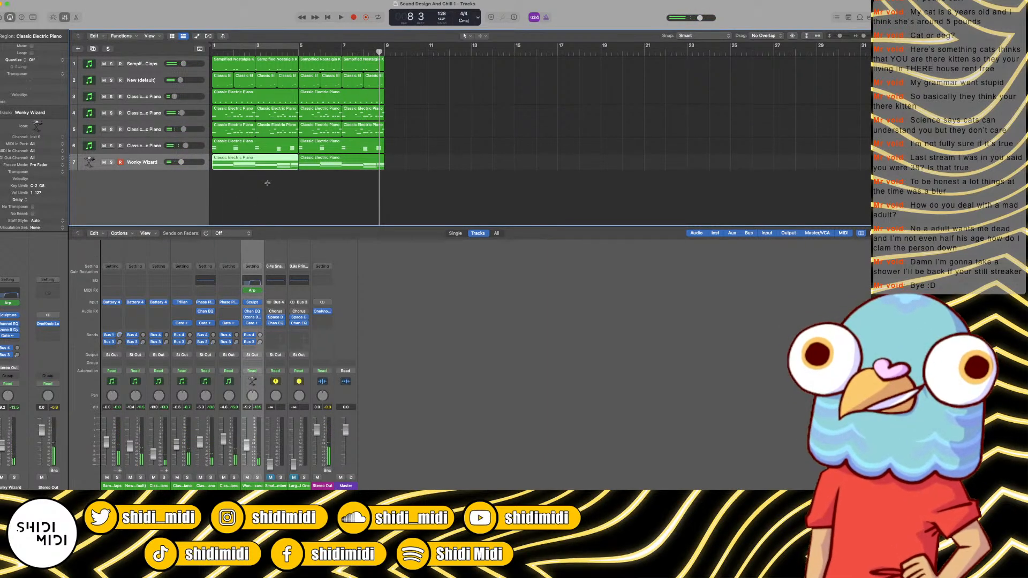
pyautogui.press('super+4')
pyautogui.click(386, 325)
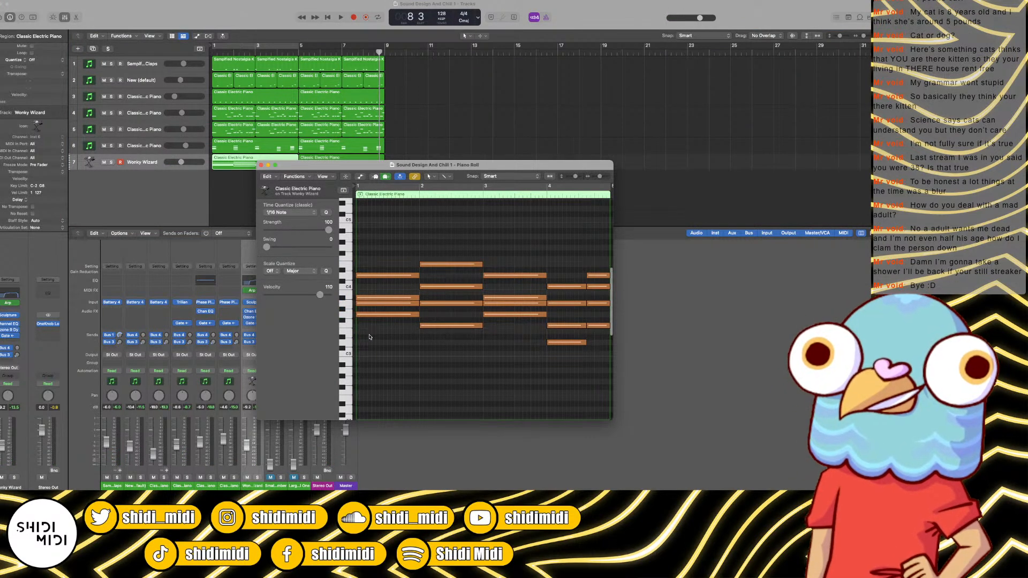
# Step: Try trimming the starts of all Wonky Wizard chords by about a quarter bar, ease the trim back slightly and check with playback
pyautogui.press('super+a')
pyautogui.moveTo(357, 317); pyautogui.dragTo(370, 319)
pyautogui.press('space')
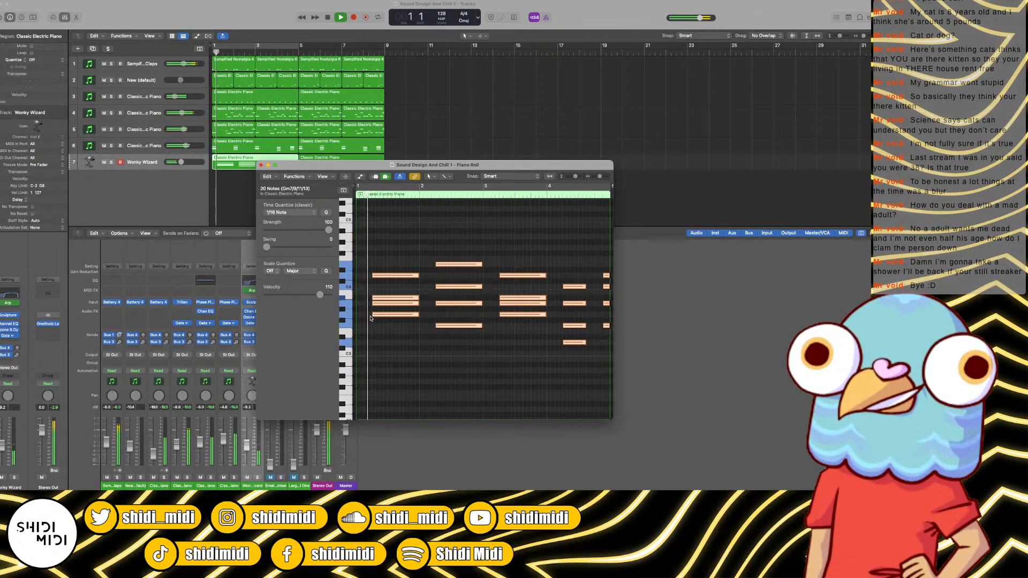
pyautogui.press('space')
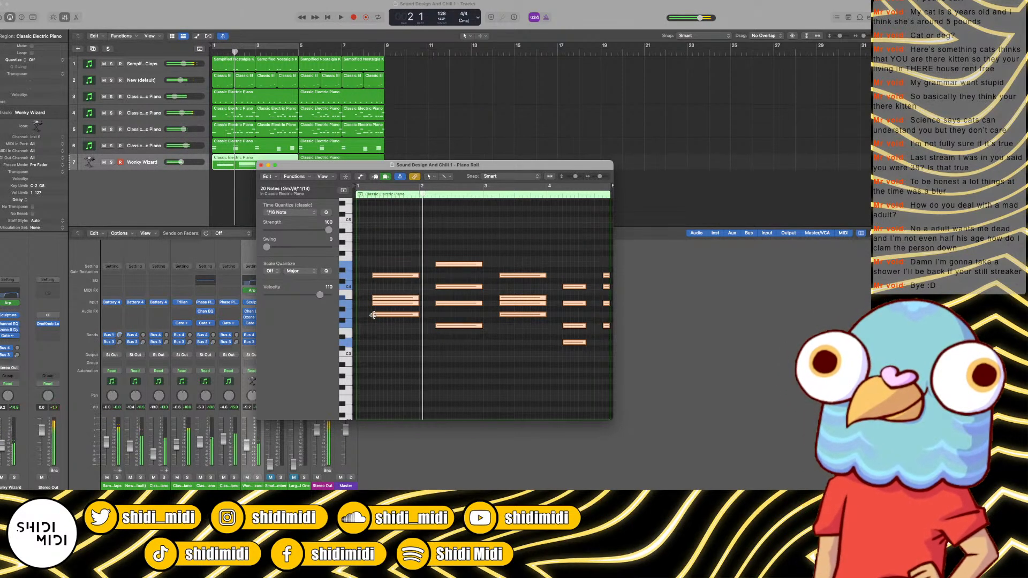
pyautogui.moveTo(371, 316); pyautogui.dragTo(367, 314)
pyautogui.press('space')
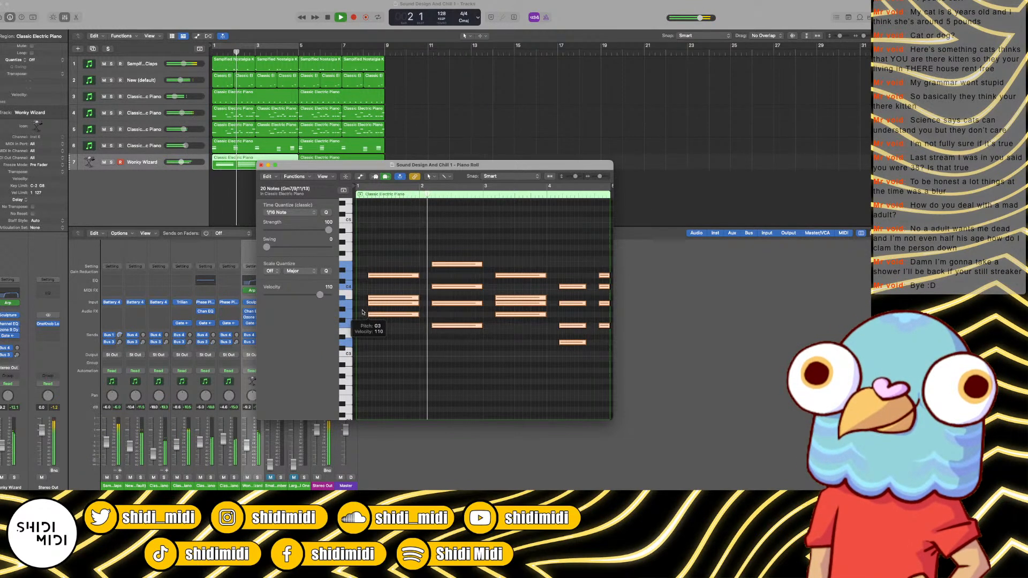
# Step: Set the Piano Roll's time quantize swing to 100 and replay the chords
pyautogui.press('space')
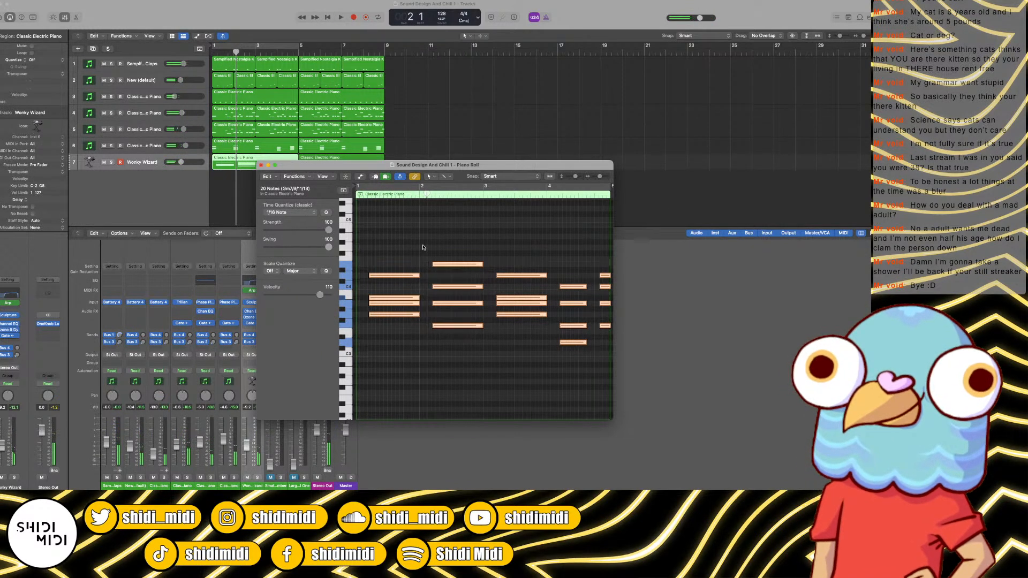
pyautogui.press('space')
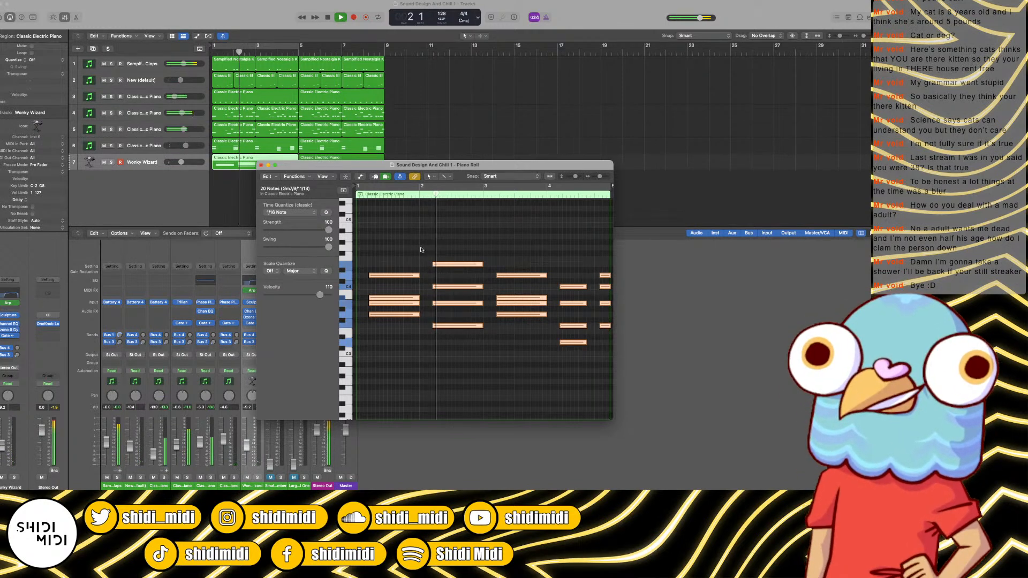
pyautogui.press('space')
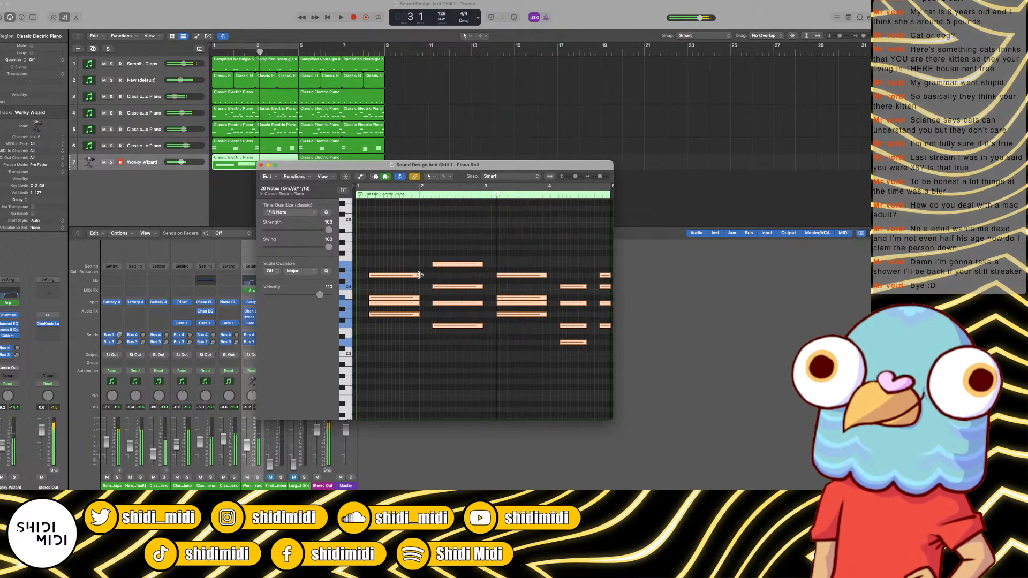
# Step: Try shortening all chord ends slightly and extending the last bar 4 chord back to the preceding one, checking with playback
pyautogui.moveTo(420, 276); pyautogui.dragTo(418, 277)
pyautogui.press('space')
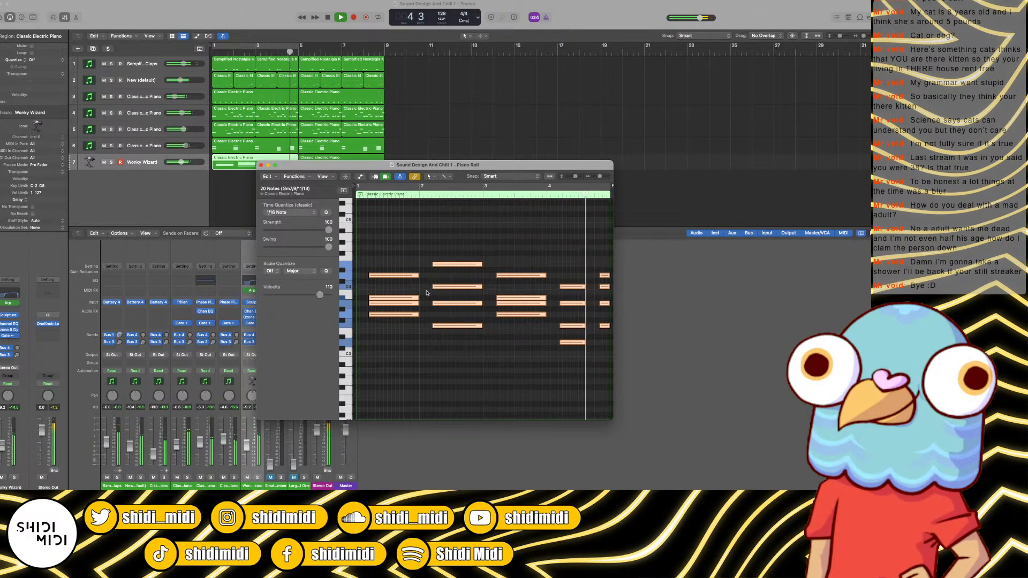
pyautogui.press('space')
pyautogui.moveTo(420, 267); pyautogui.dragTo(396, 326)
pyautogui.moveTo(390, 257); pyautogui.dragTo(395, 345)
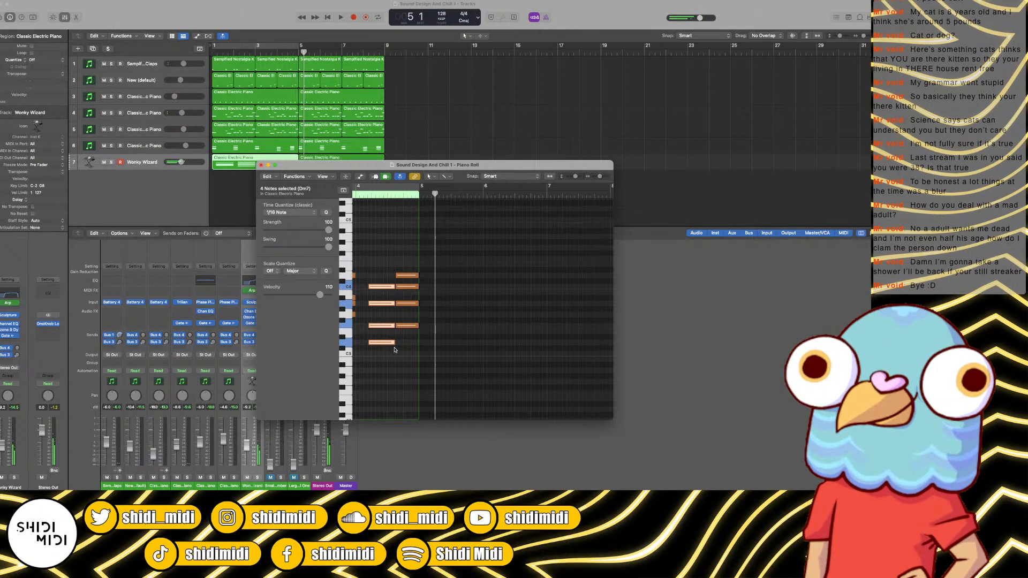
pyautogui.press('Return')
pyautogui.press('space')
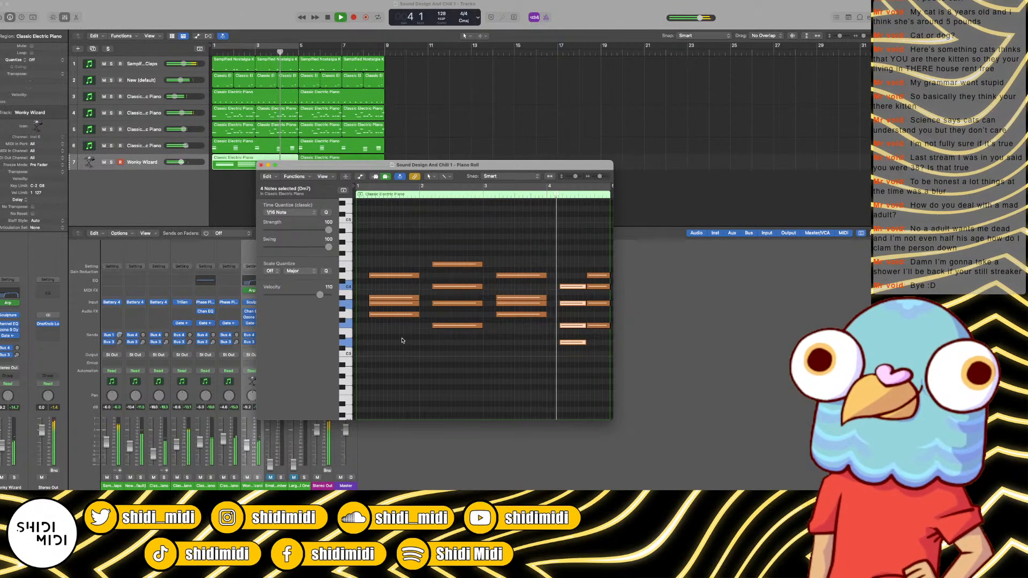
pyautogui.press('space')
# Step: Undo the length edits on the Wonky Wizard chords back to their full-length notes
pyautogui.press('super+z')
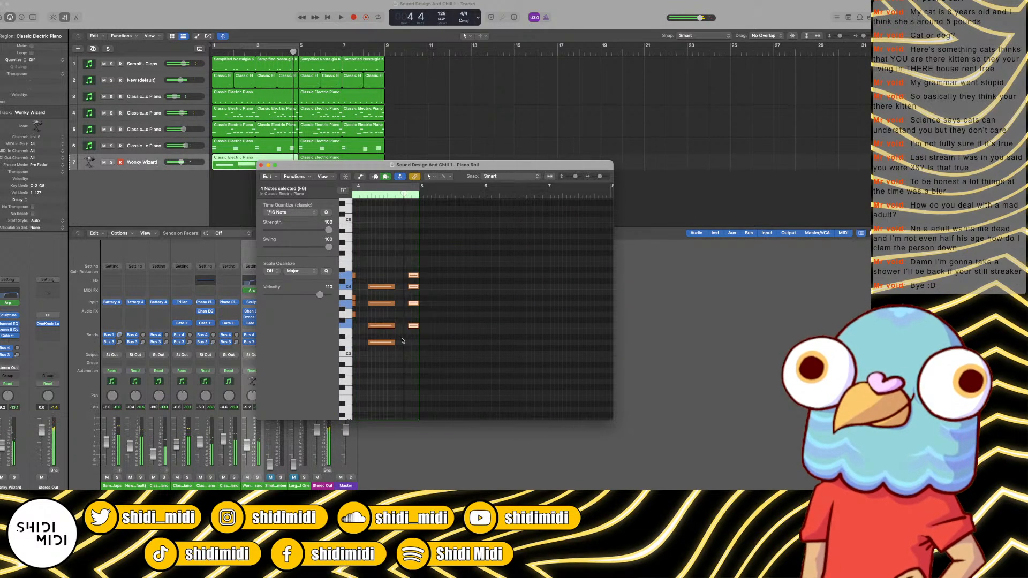
pyautogui.press('super+z')
pyautogui.hscroll(-8, 404, 341)
pyautogui.press('super+z')
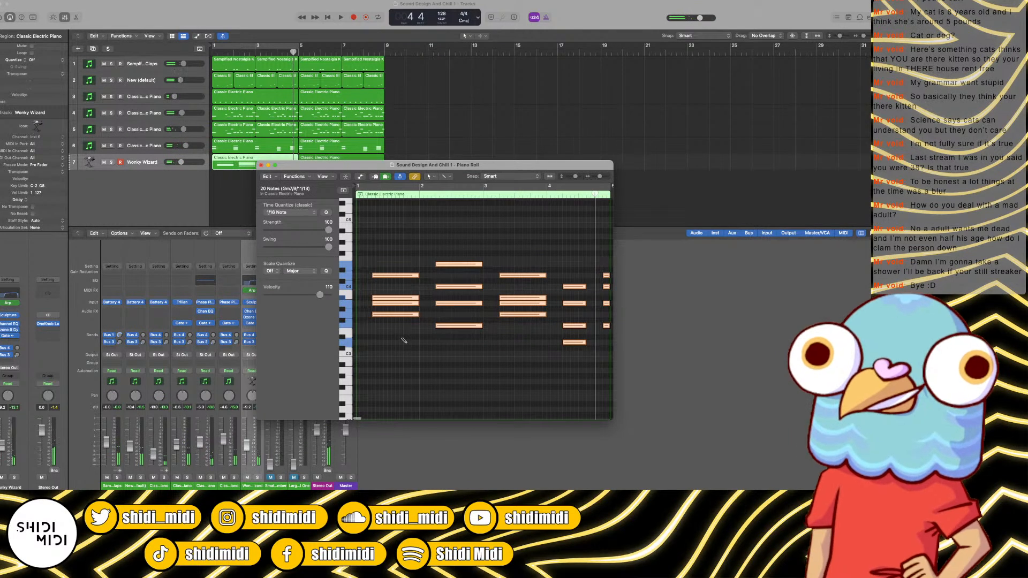
pyautogui.press('super+z')
# Step: Turn cycle mode back on for bars 1–4 and replay the loop from the start
pyautogui.press('space')
pyautogui.press('c')
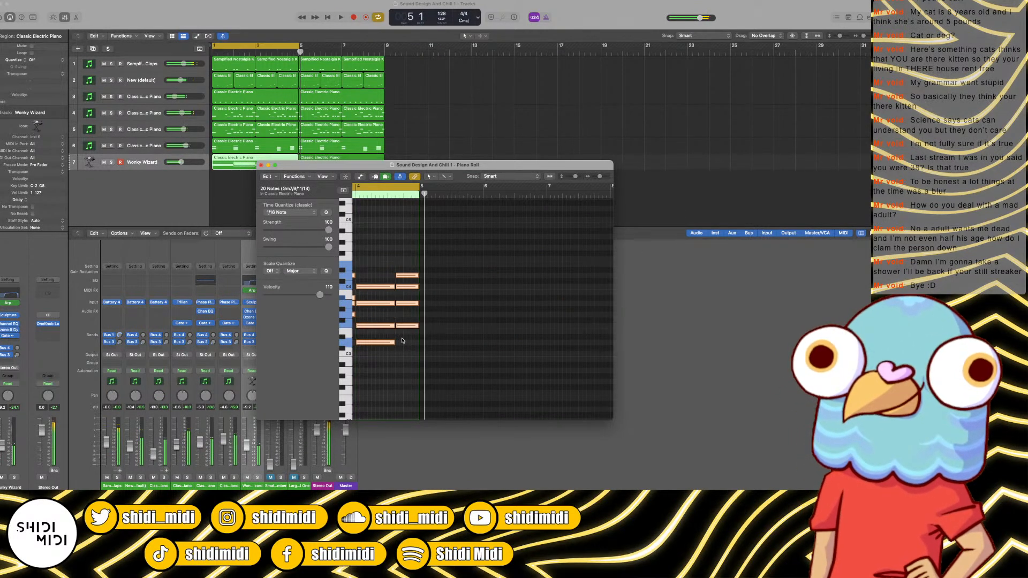
pyautogui.press('Return')
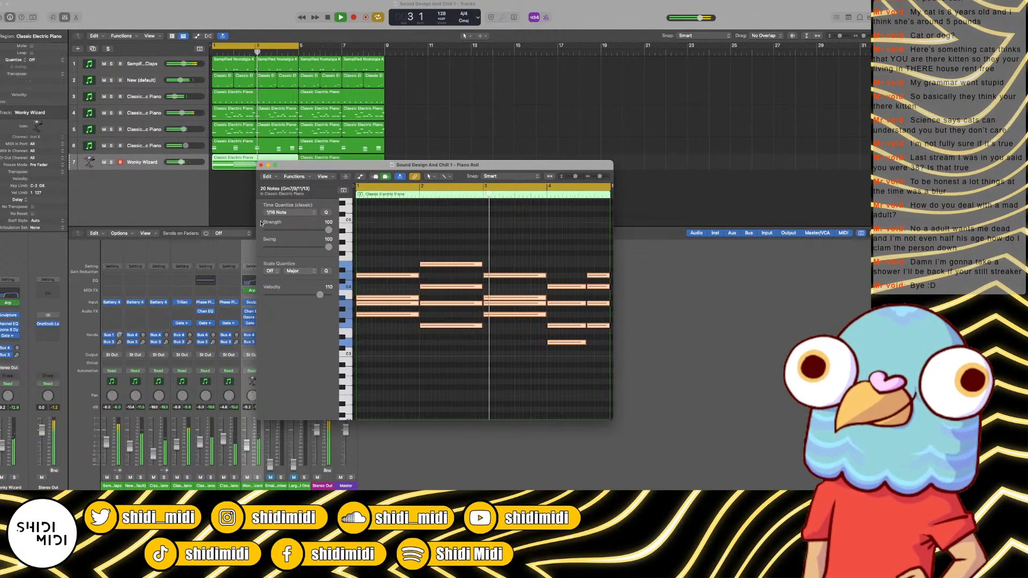
# Step: Close the Piano Roll and set Wonky Wizard's Noise Gate to -25 dB ducking and 297.8 ms release during playback
pyautogui.click(261, 165)
pyautogui.press('space')
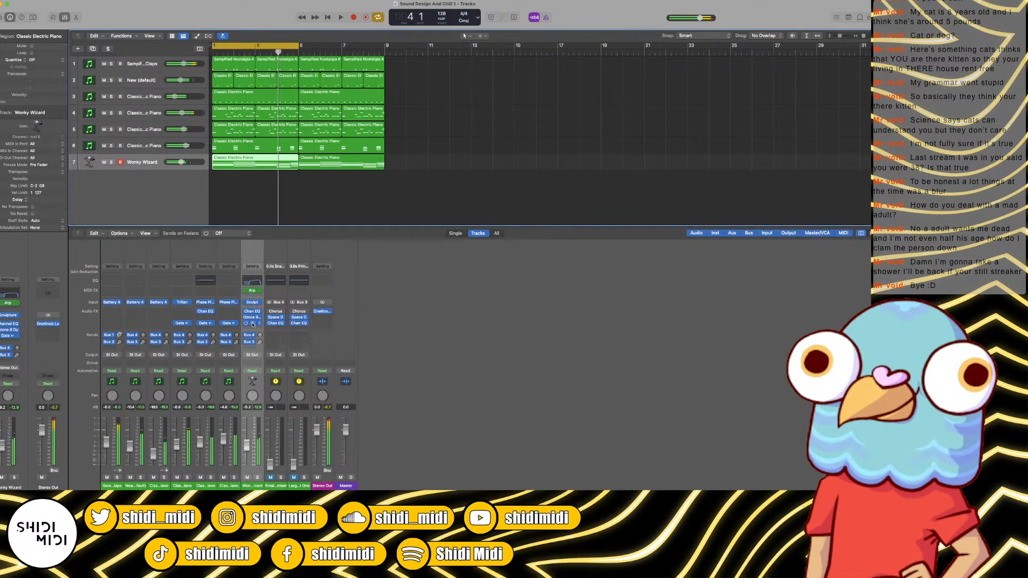
pyautogui.click(252, 324)
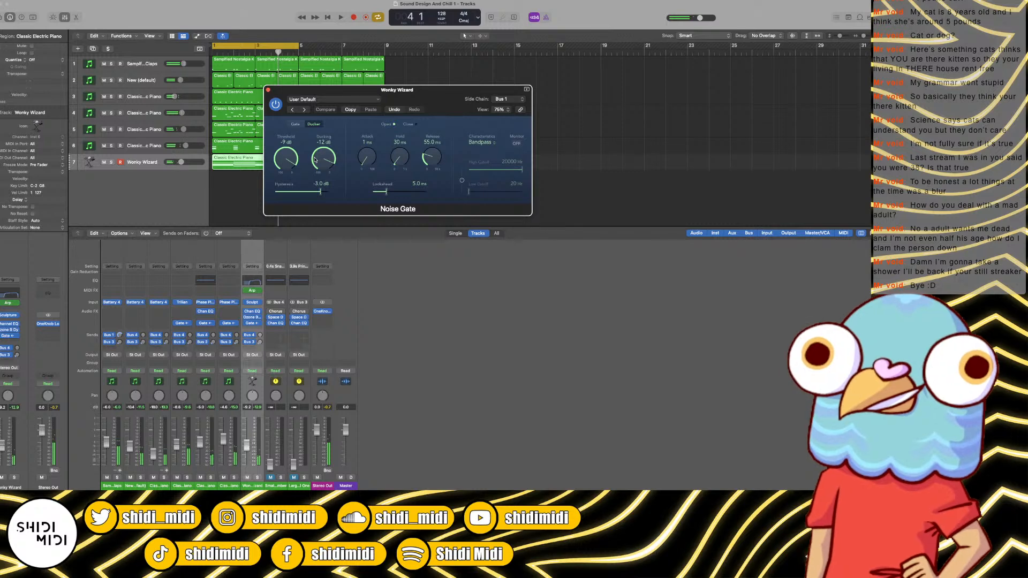
pyautogui.press('space')
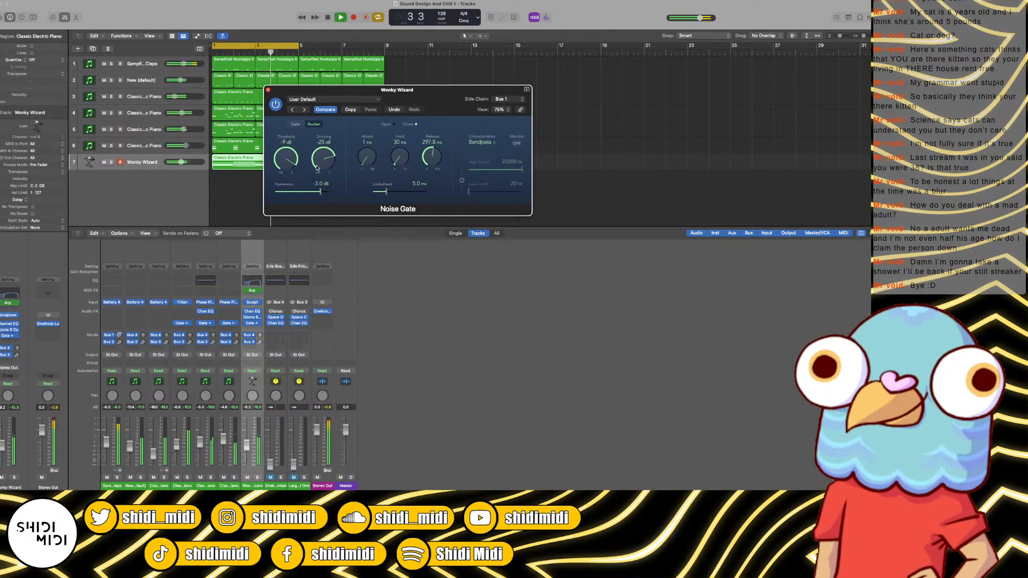
# Step: Set the Noise Gate on the sixth track's Classic Electric Piano to -12 dB ducking and 171.4 ms release
pyautogui.click(230, 324)
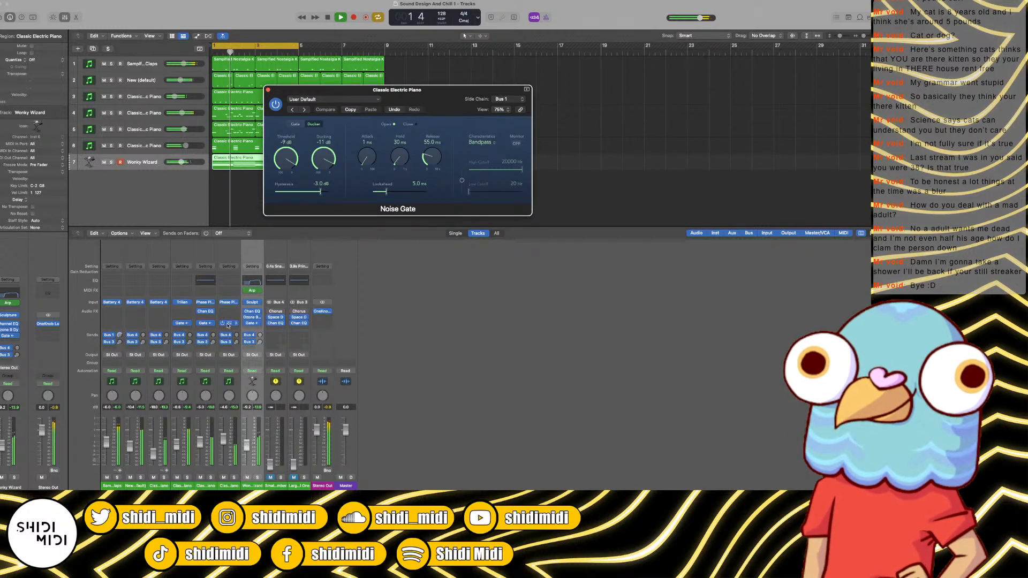
pyautogui.click(229, 324)
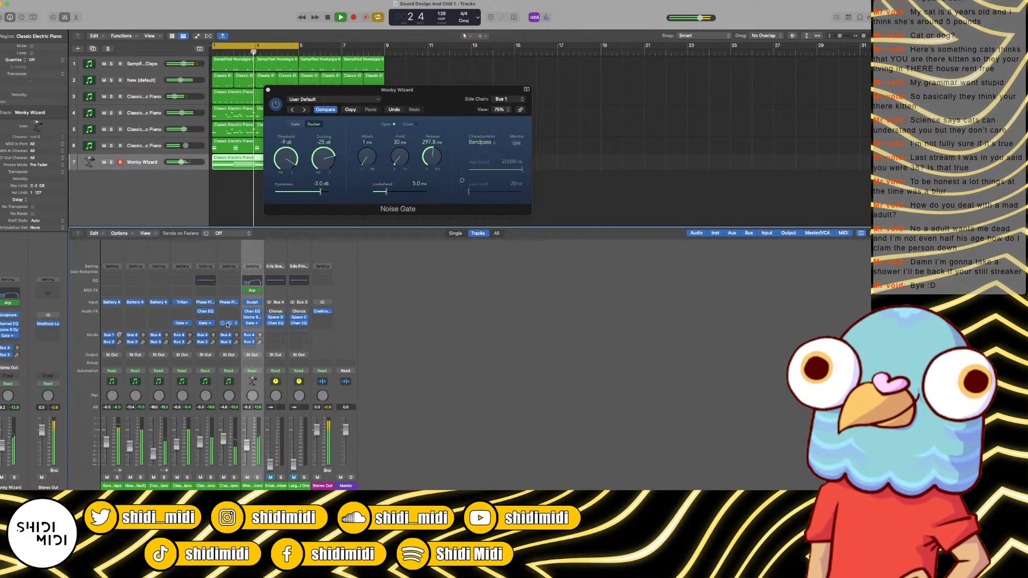
pyautogui.click(228, 324)
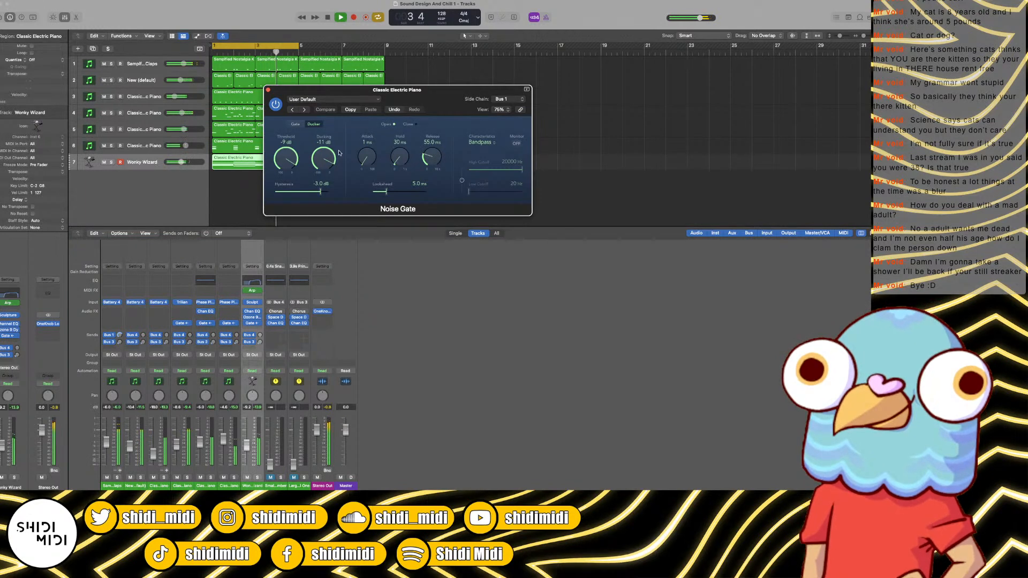
pyautogui.moveTo(342, 101); pyautogui.dragTo(448, 181)
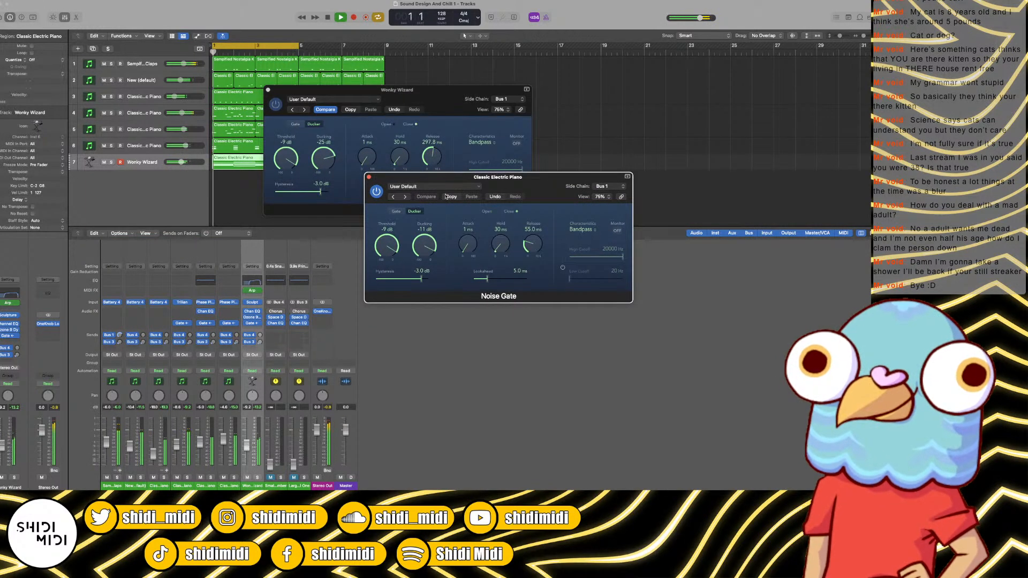
pyautogui.moveTo(531, 239); pyautogui.dragTo(529, 234)
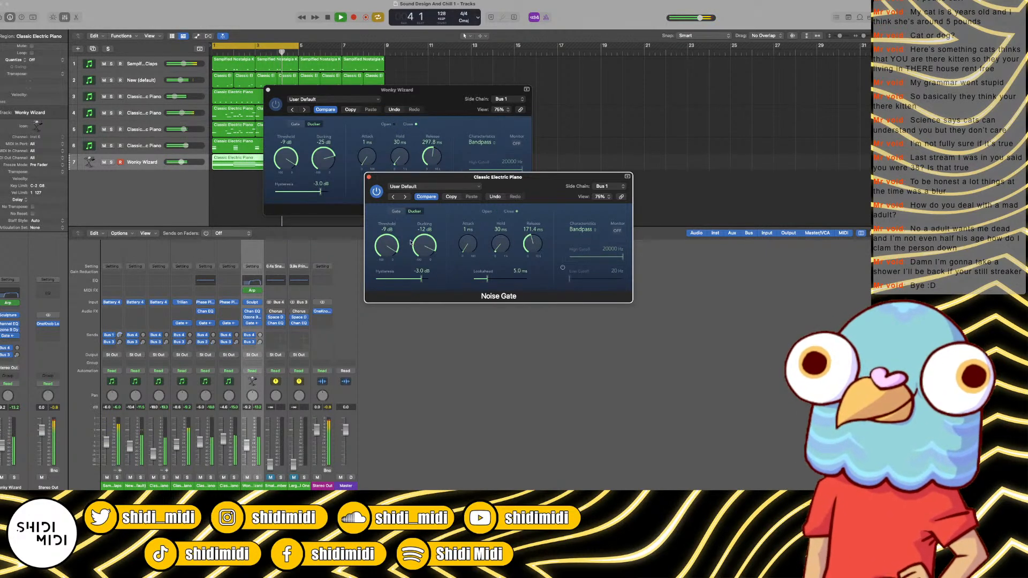
pyautogui.click(368, 177)
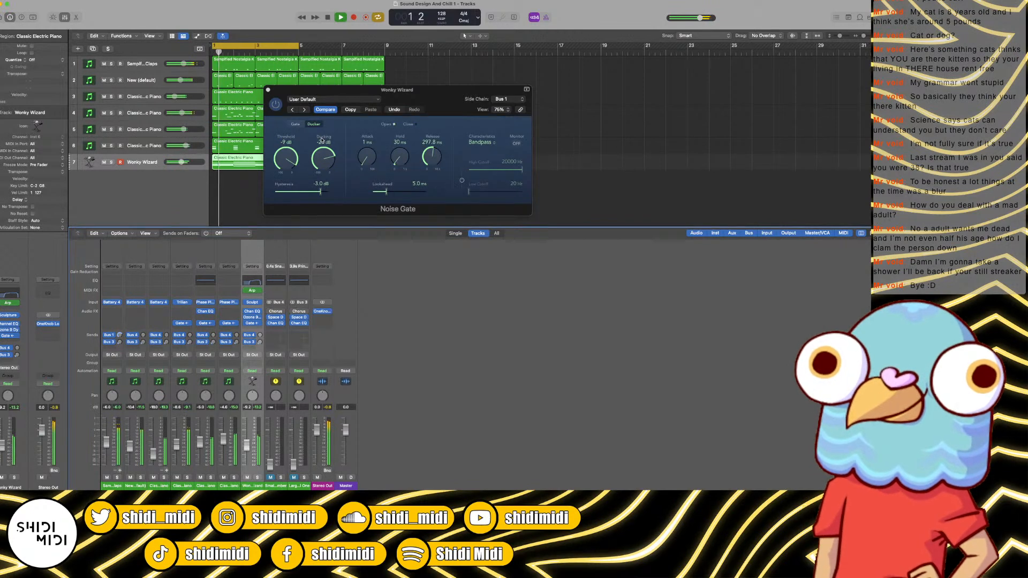
# Step: Lengthen the release of Wonky Wizard's Noise Gate to 680.6 ms, close the plug-in and deselect the region
pyautogui.moveTo(434, 160); pyautogui.dragTo(435, 153)
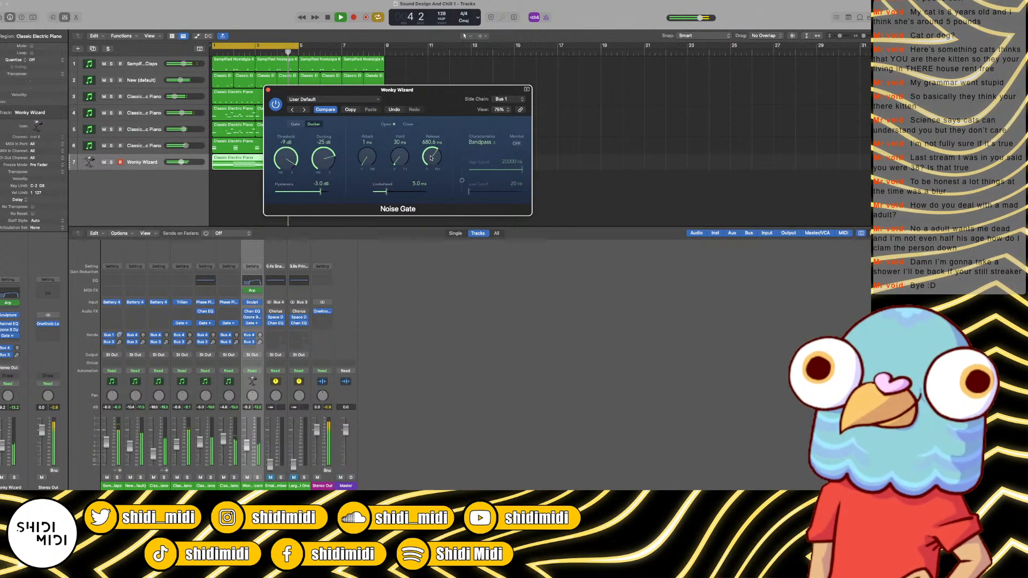
pyautogui.click(268, 90)
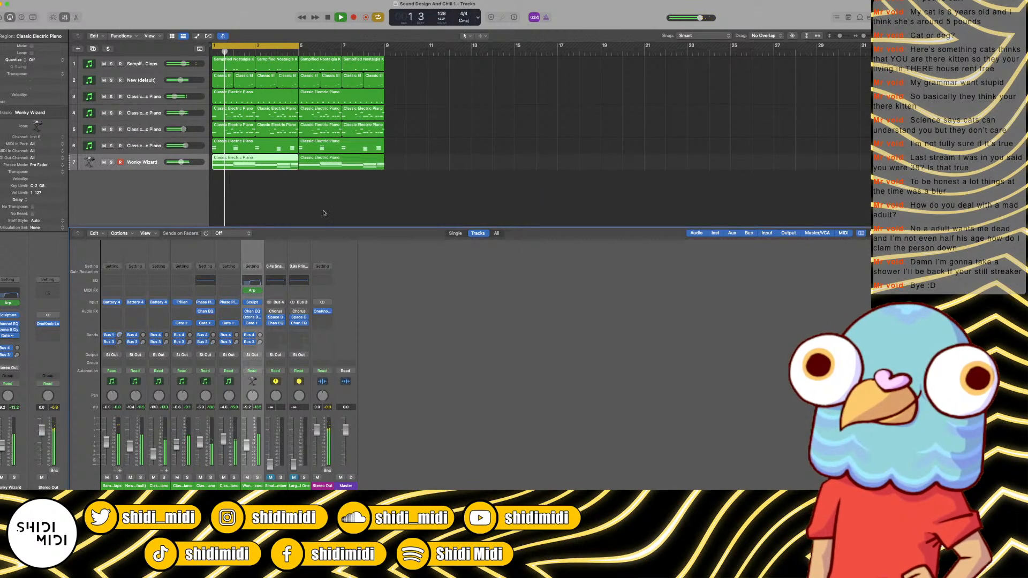
pyautogui.click(326, 185)
# Step: Rebalance the track faders during playback, lowering the third track to about -21 dB, the fourth to about -12.6 dB and Wonky Wizard to -12 dB
pyautogui.press('super+Right')
pyautogui.press('super+Right')
pyautogui.press('super+Right')
pyautogui.press('super+Right')
pyautogui.press('super+Left')
pyautogui.press('super+Left')
pyautogui.press('super+Left')
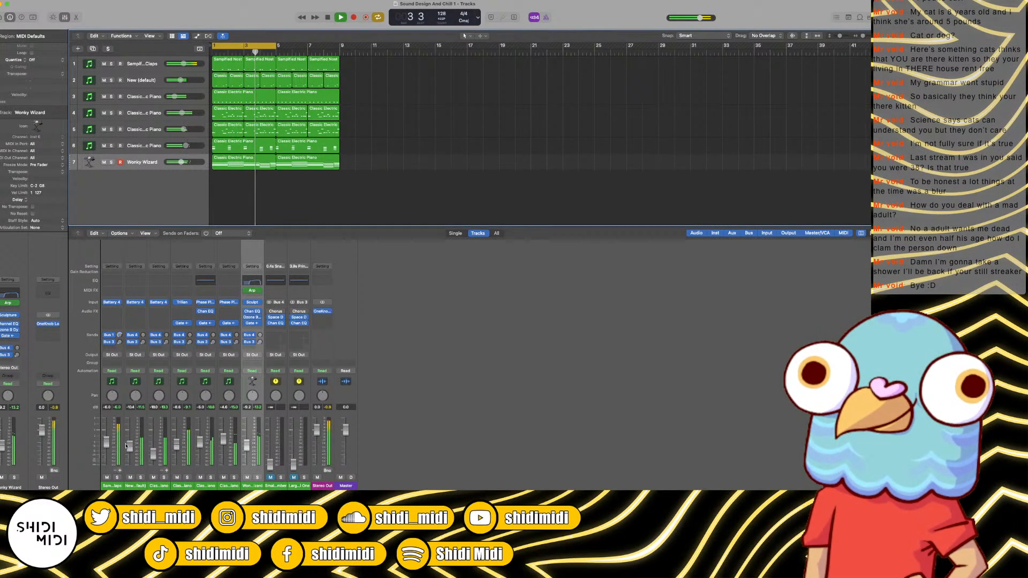
pyautogui.moveTo(130, 446); pyautogui.dragTo(130, 446)
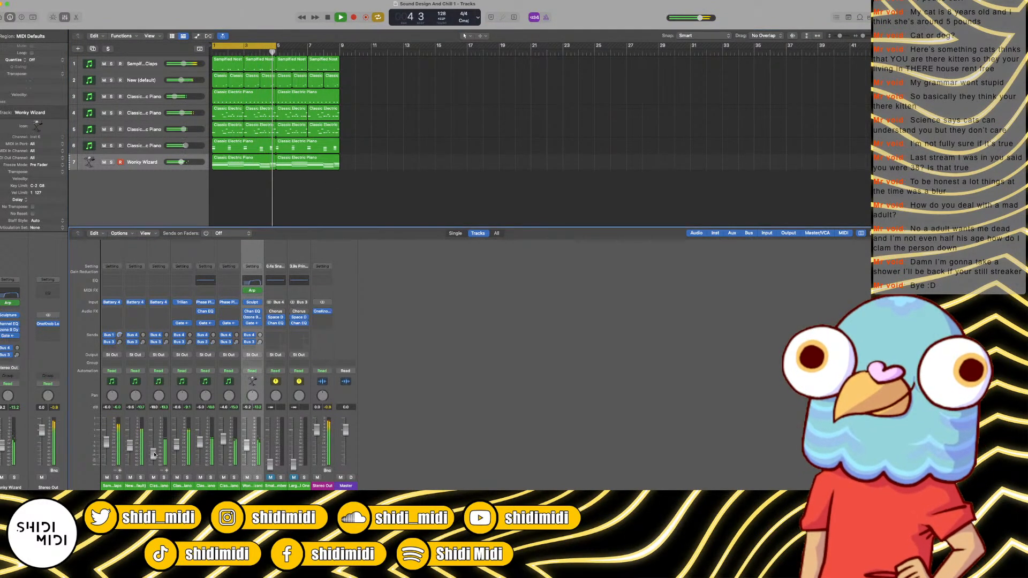
pyautogui.moveTo(177, 446); pyautogui.dragTo(177, 448)
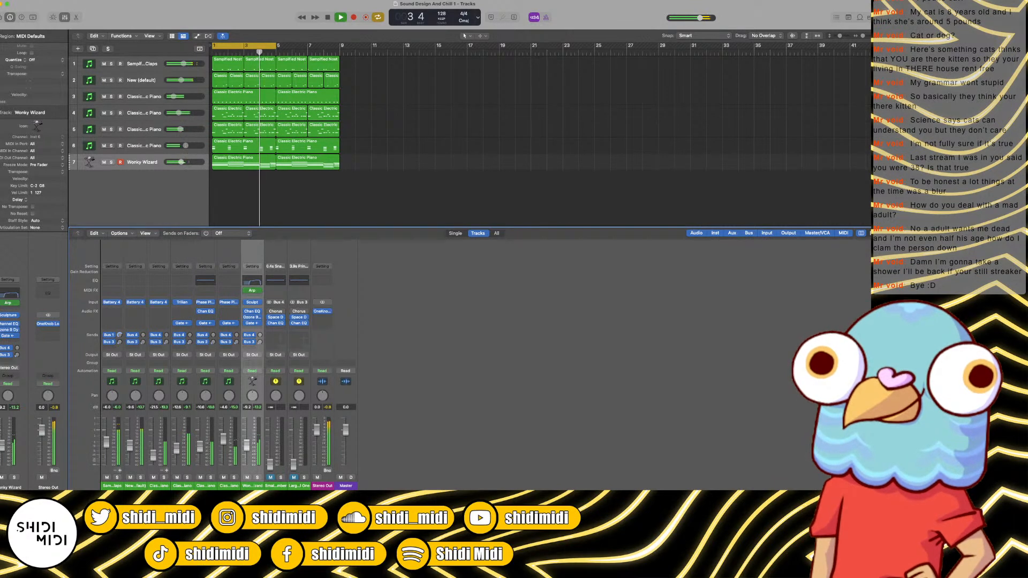
pyautogui.moveTo(199, 447); pyautogui.dragTo(222, 441)
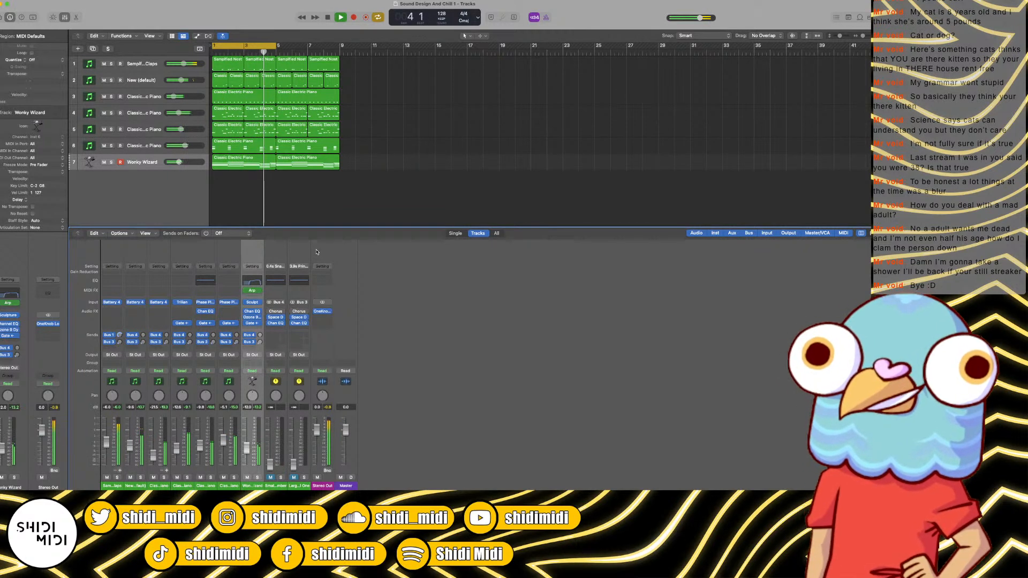
# Step: Turn cycle mode off and play past bar 5 to review the arrangement and its regions
pyautogui.press('space')
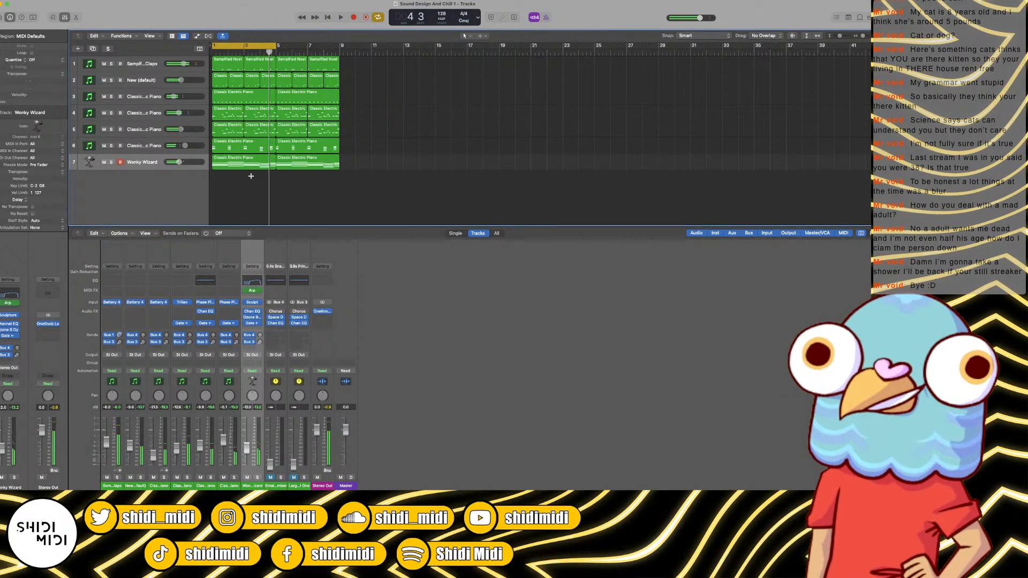
pyautogui.press('space')
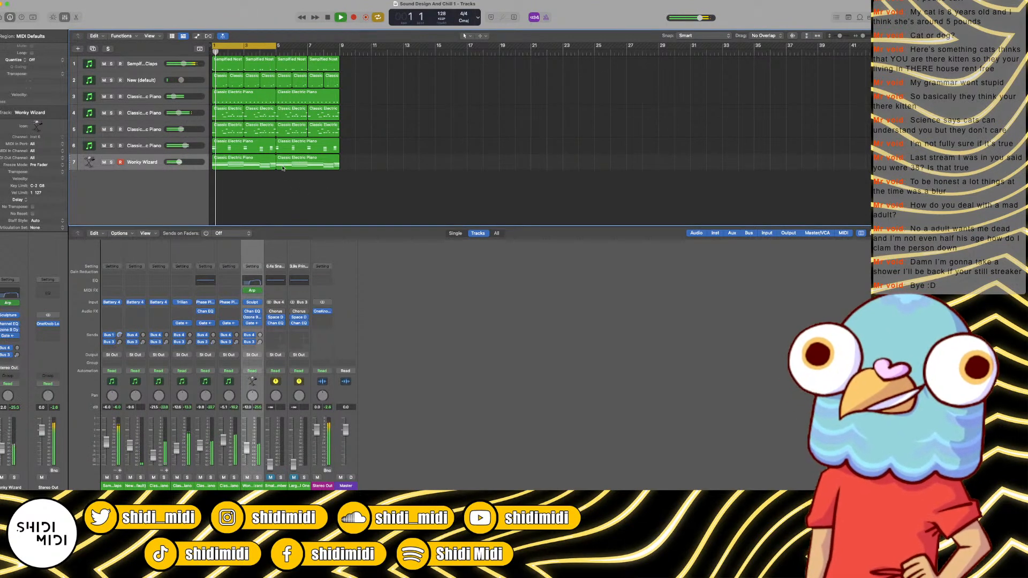
pyautogui.press('c')
pyautogui.press('space')
pyautogui.moveTo(365, 63); pyautogui.dragTo(182, 178)
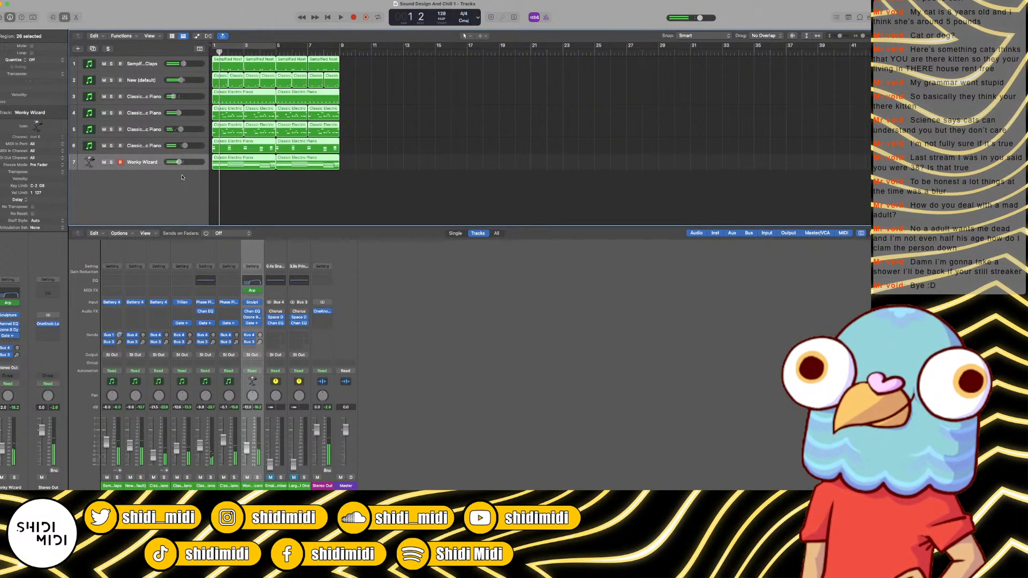
pyautogui.click(216, 186)
pyautogui.moveTo(367, 154); pyautogui.dragTo(241, 143)
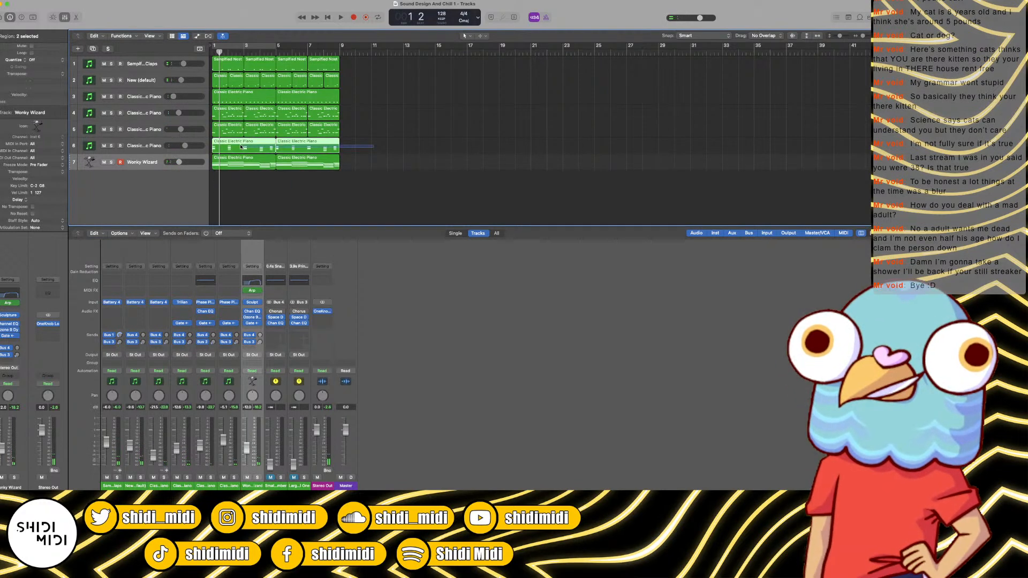
pyautogui.press('space')
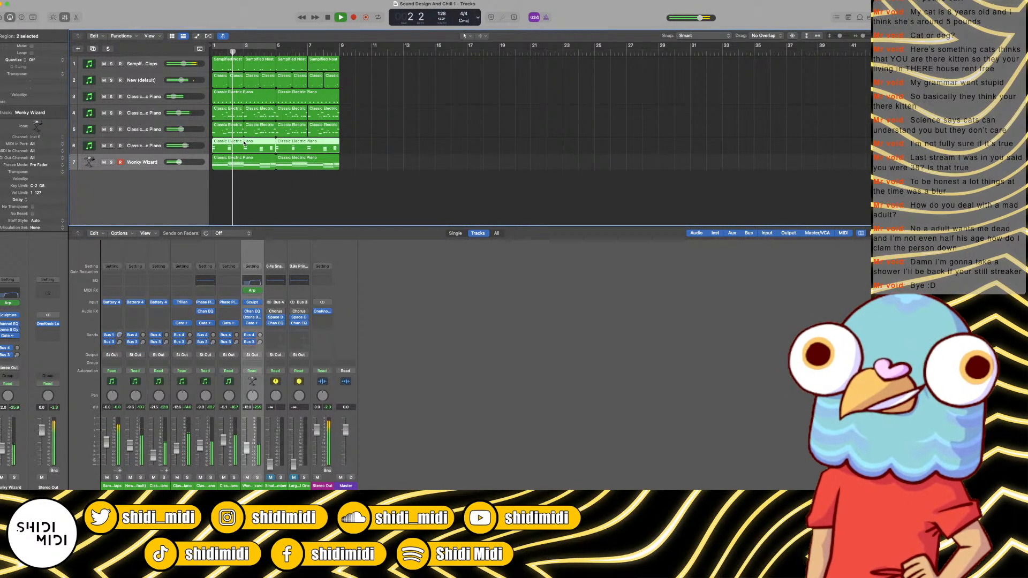
pyautogui.moveTo(353, 175); pyautogui.dragTo(217, 48)
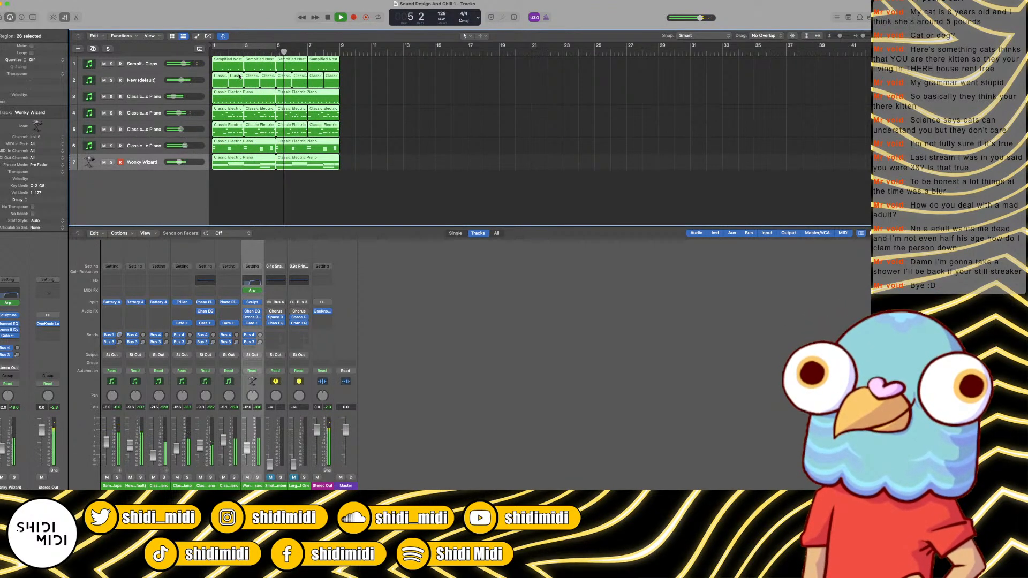
pyautogui.press('space')
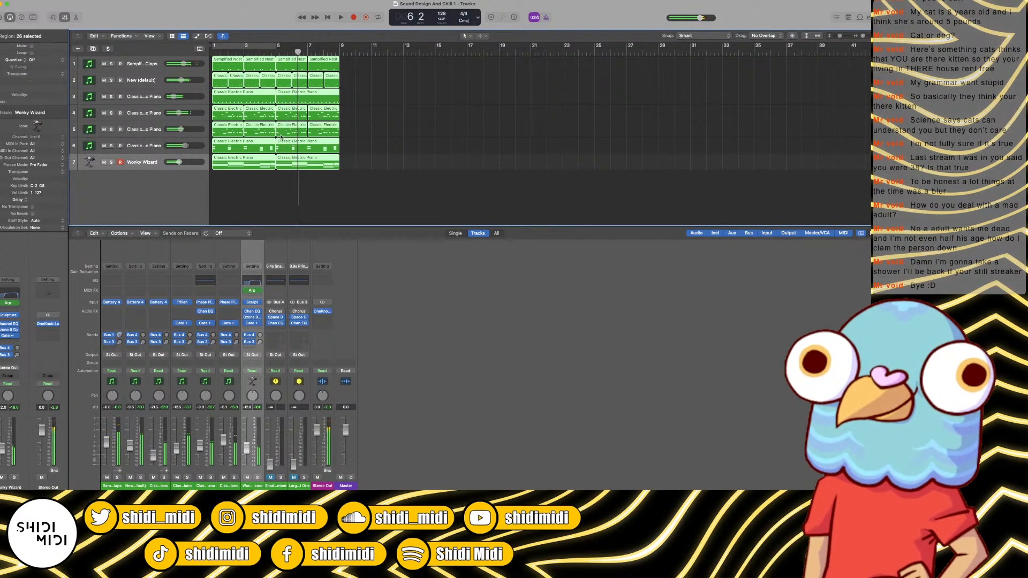
pyautogui.click(313, 170)
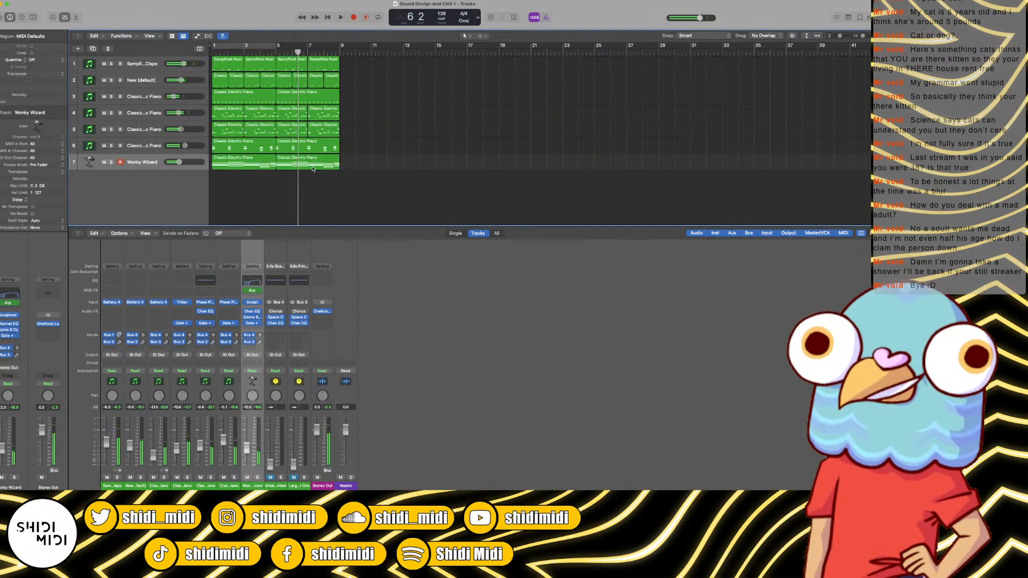
# Step: Solo the fifth track and set the cycle range to its regions across bars 1–8
pyautogui.click(150, 111)
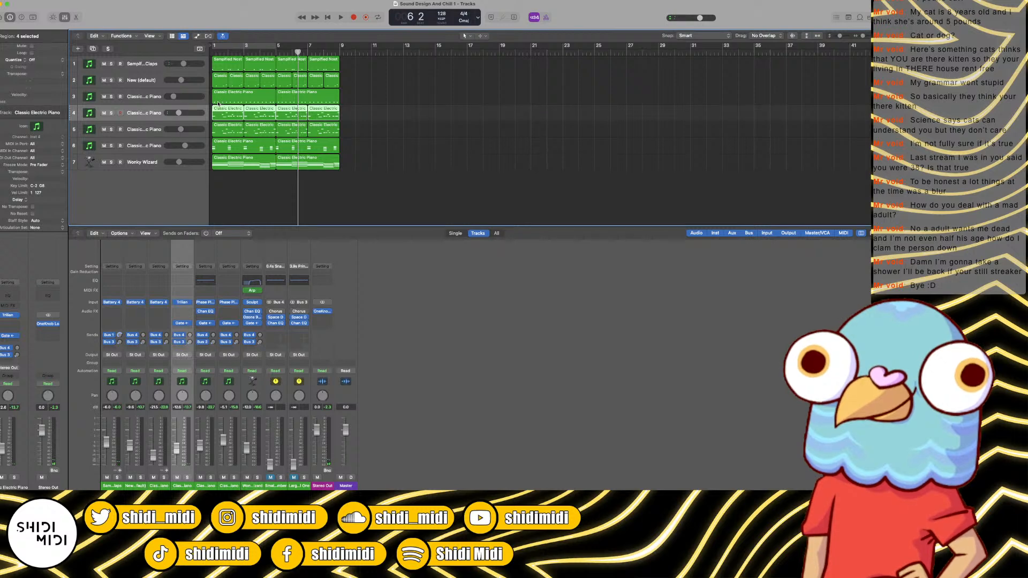
pyautogui.press('space')
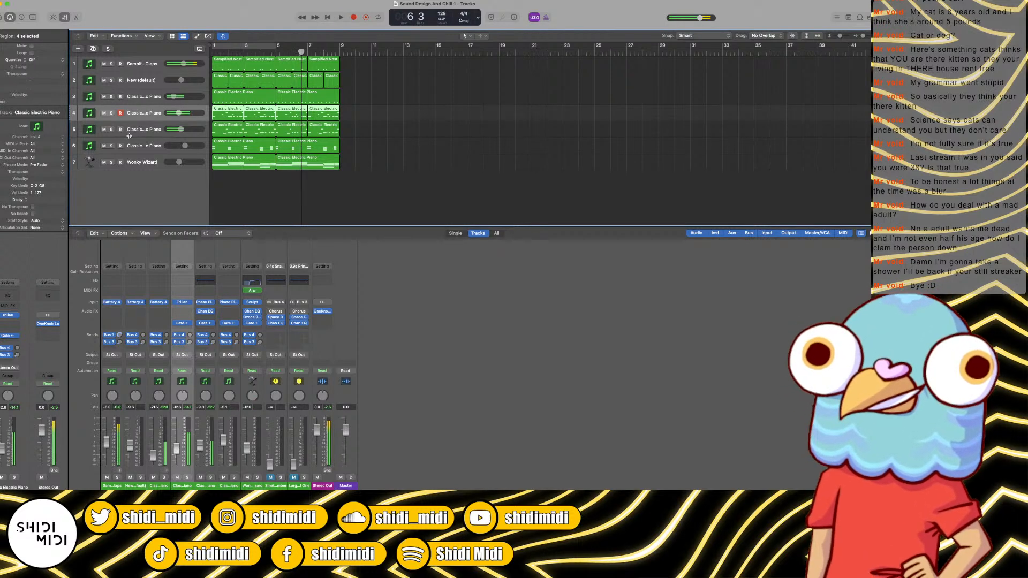
pyautogui.click(111, 130)
pyautogui.click(110, 130)
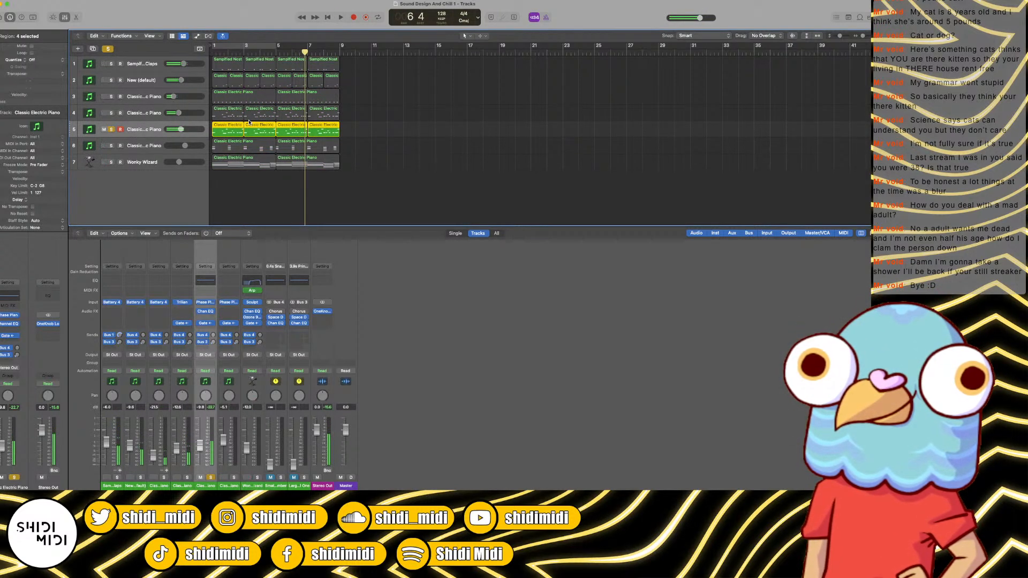
pyautogui.click(215, 47)
pyautogui.press('space')
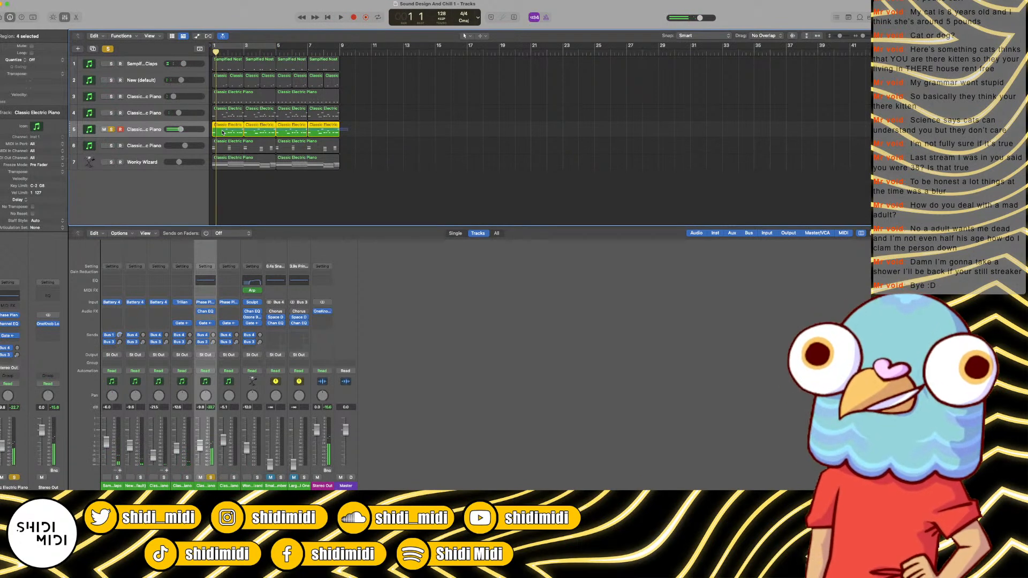
pyautogui.press('u')
pyautogui.press('space')
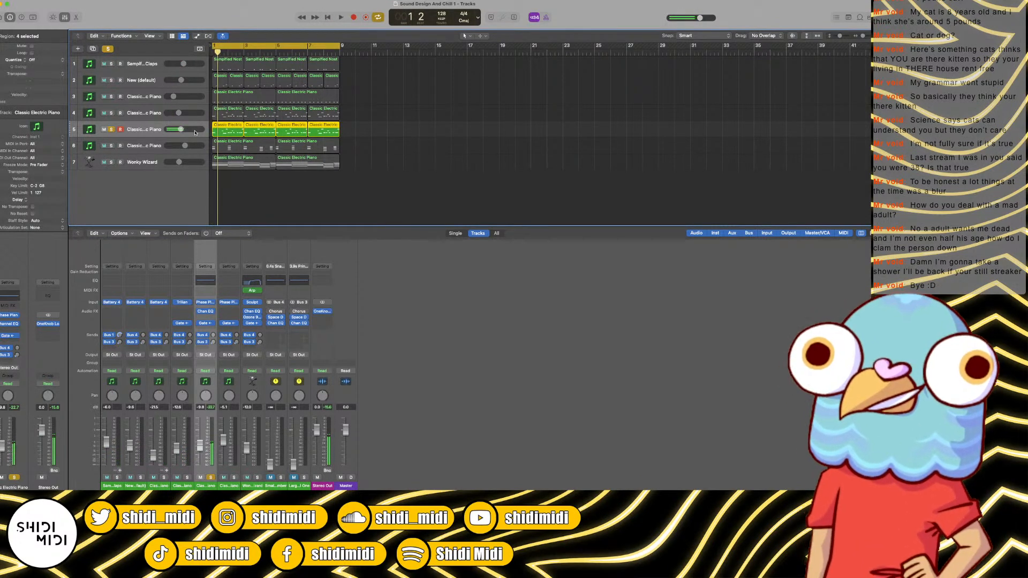
# Step: Add five new audio tracks below the fifth track and select all of them
pyautogui.press('alt+super+a')
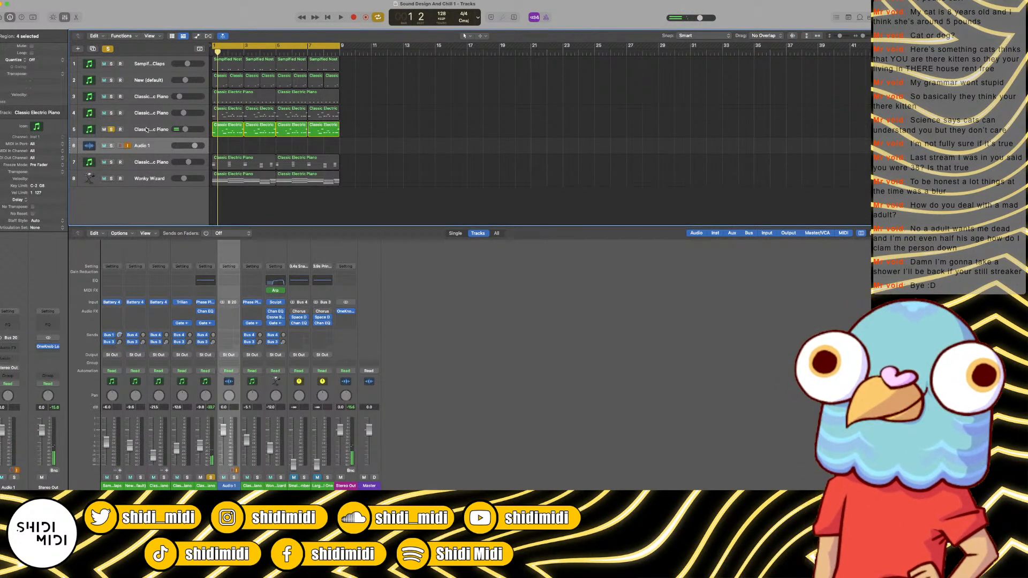
pyautogui.press('alt+super+a')
pyautogui.press('alt+super+a')
pyautogui.press('alt+super+a')
pyautogui.press('alt+super+a')
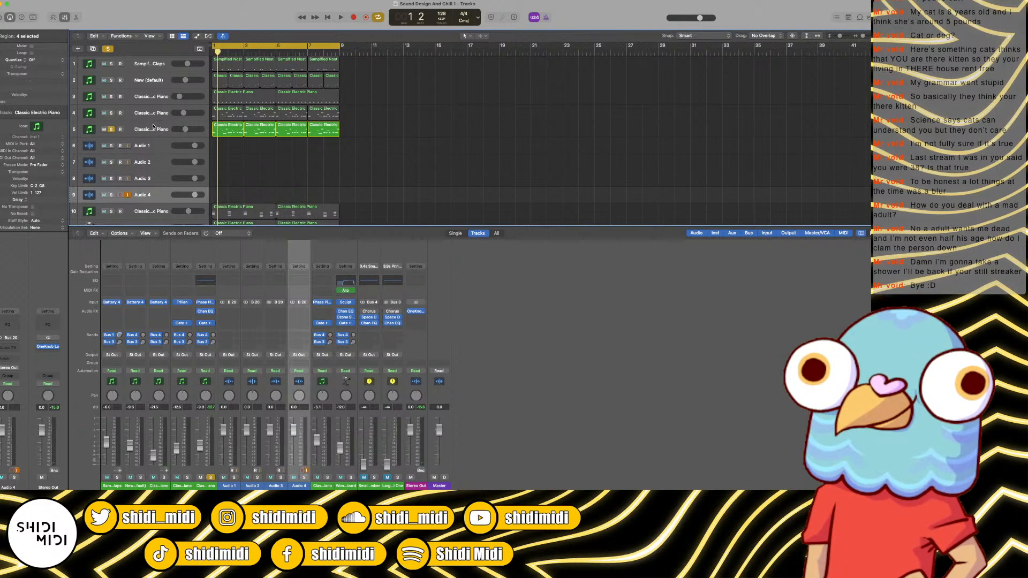
pyautogui.click(145, 145)
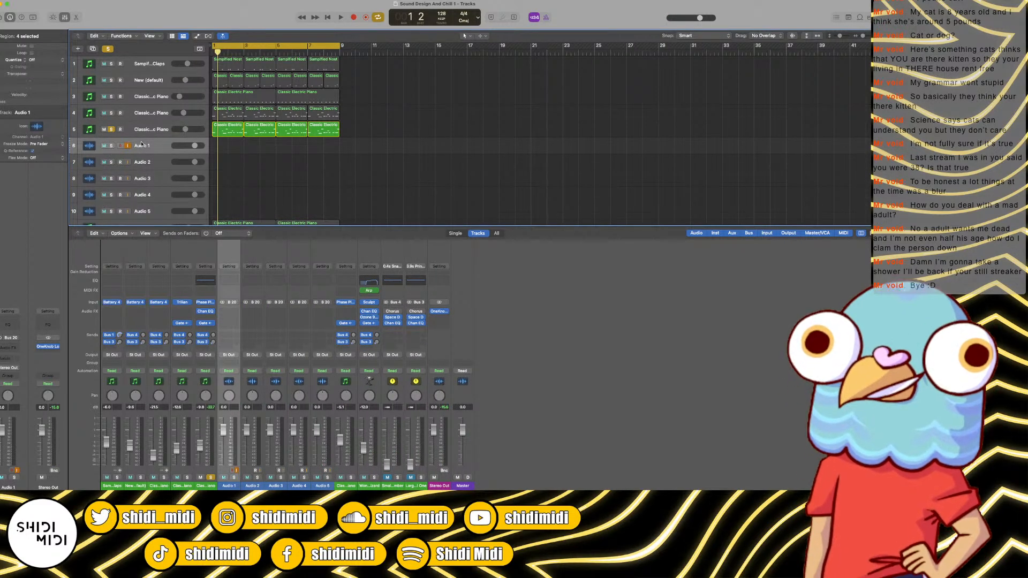
pyautogui.keyDown('shift'); pyautogui.click(315, 466); pyautogui.keyUp('shift')
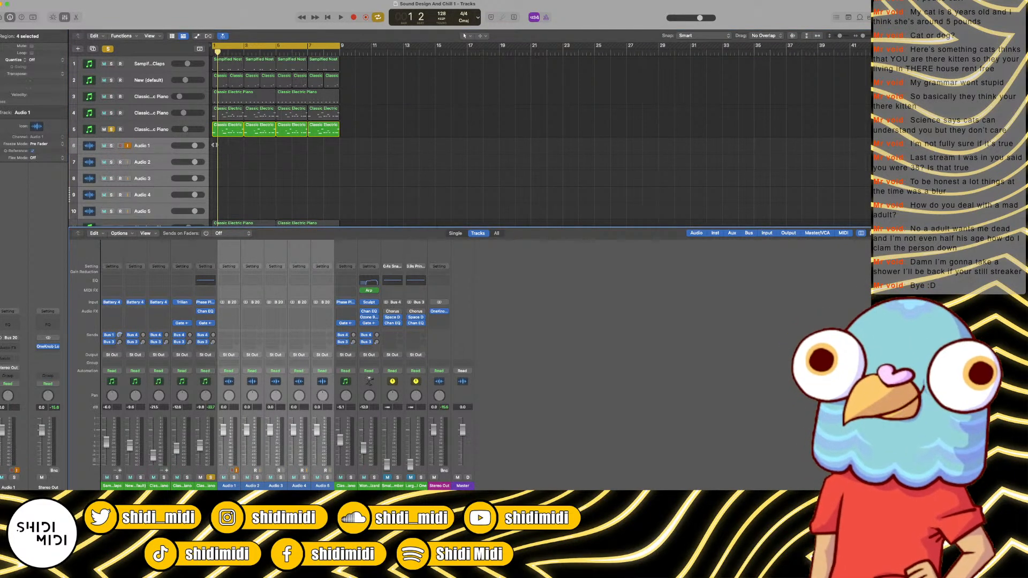
# Step: Unsolo the fifth track and delete the five empty audio tracks while the loop plays
pyautogui.click(111, 130)
pyautogui.press('space')
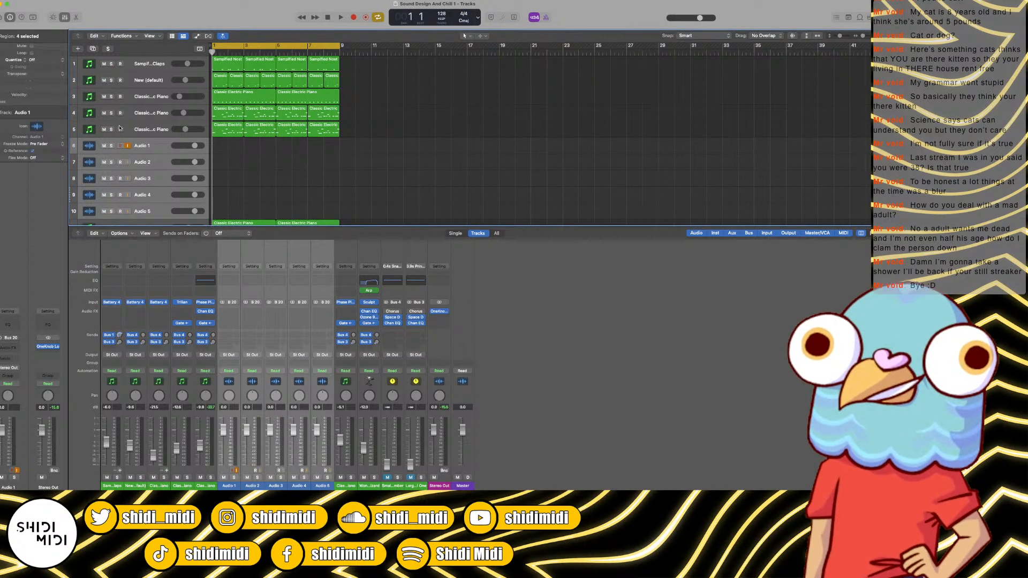
pyautogui.scroll(-4, 187, 123)
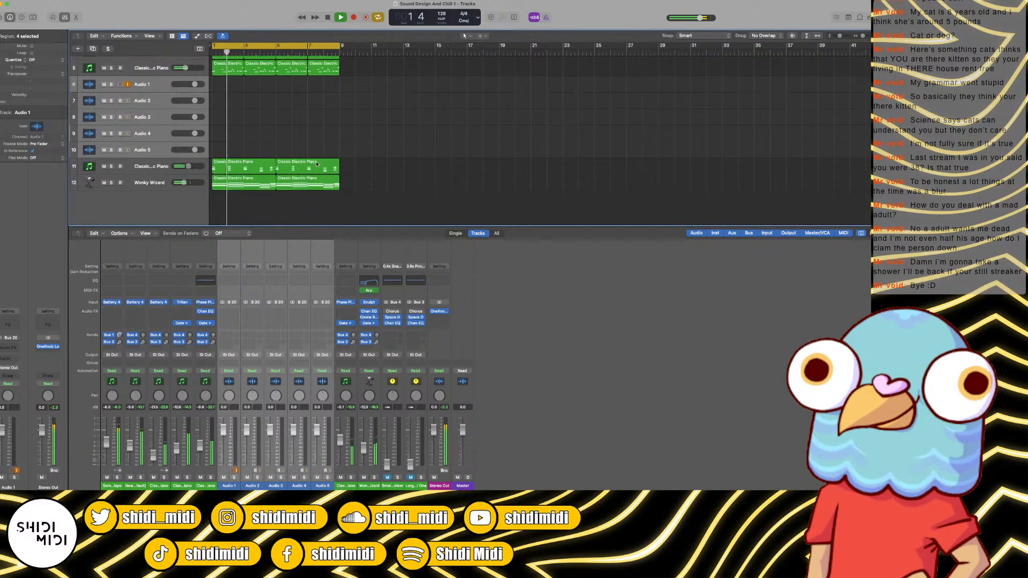
pyautogui.press('super+BackSpace')
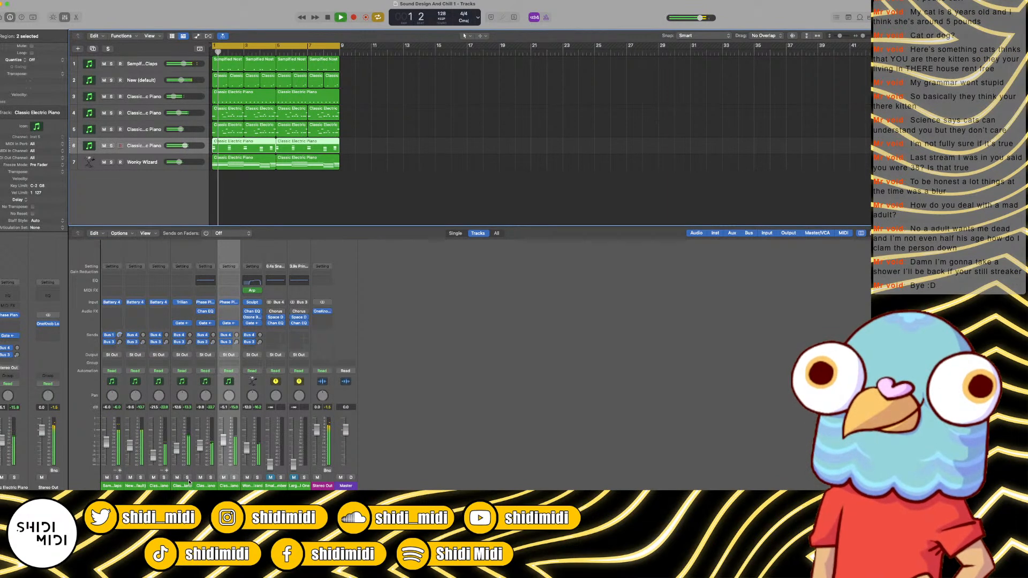
# Step: Select the fourth track, solo the fourth and fifth tracks briefly in turn to check them in the loop, and stop playback
pyautogui.click(185, 445)
pyautogui.click(188, 477)
pyautogui.click(188, 477)
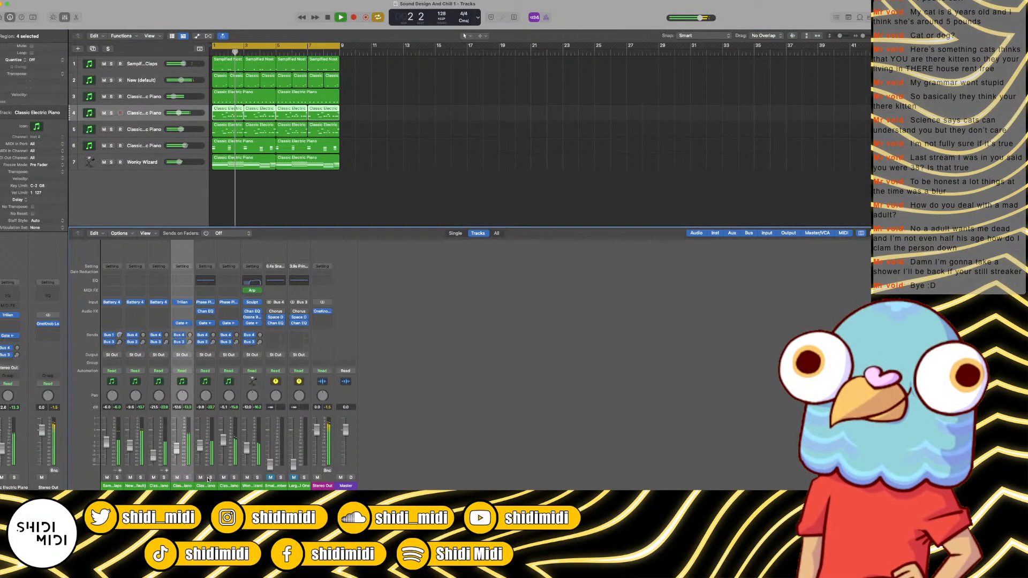
pyautogui.click(211, 477)
pyautogui.click(211, 476)
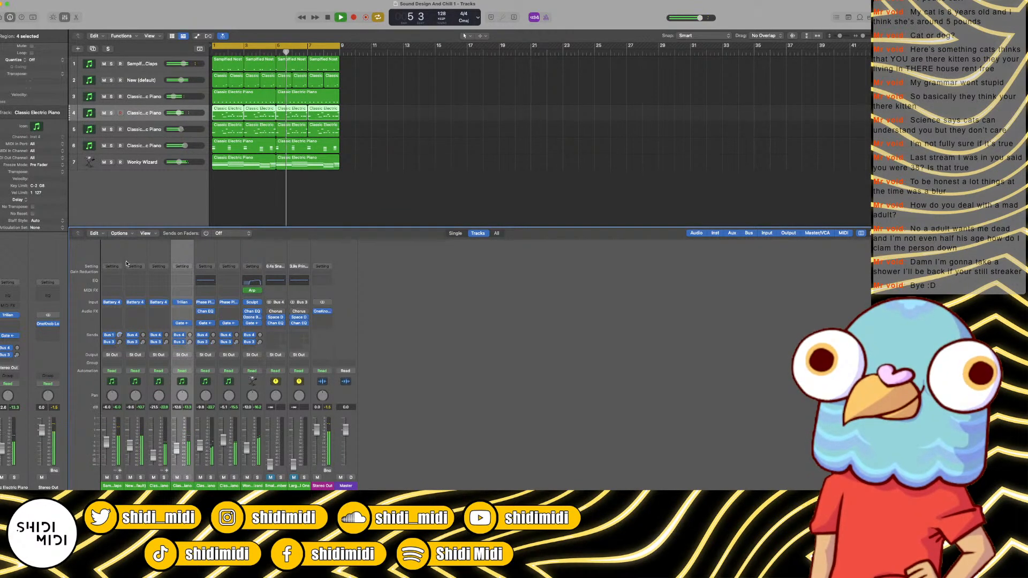
pyautogui.press('space')
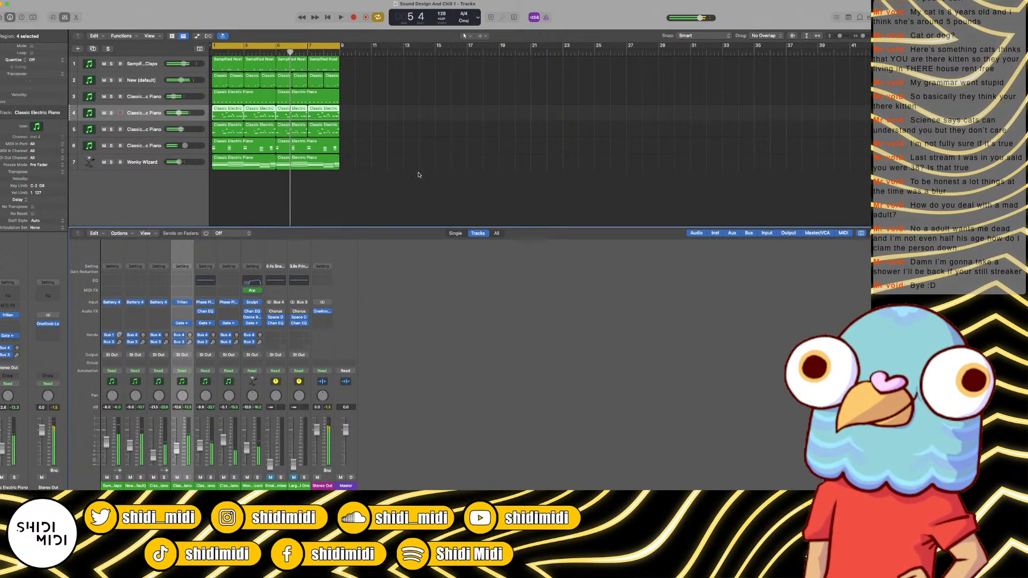
# Step: Add a Channel EQ to the New (default) track with a low cut at about 139 Hz and 48 dB/Oct, and audition it
pyautogui.click(137, 282)
pyautogui.press('space')
pyautogui.press('space')
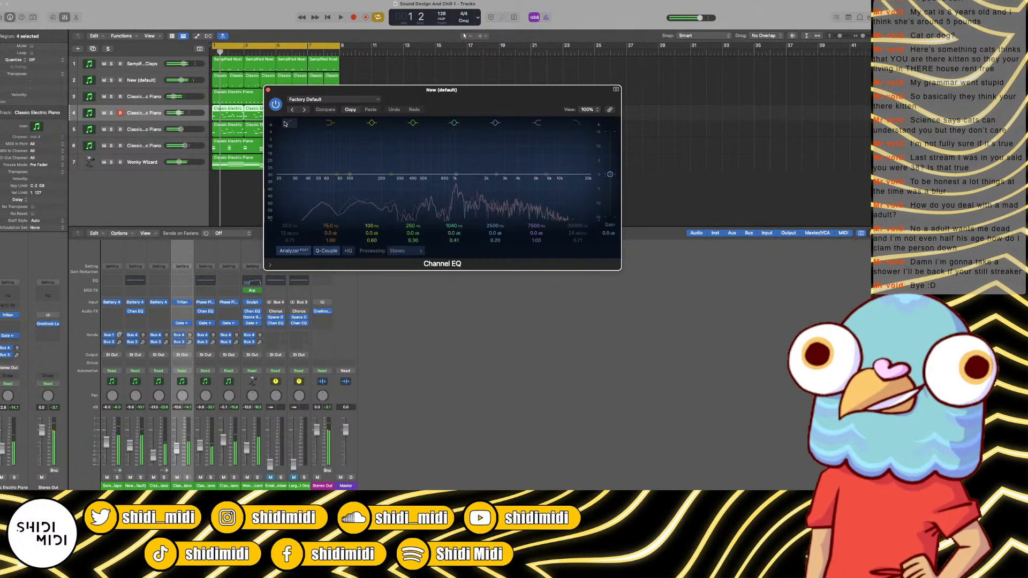
pyautogui.click(290, 123)
pyautogui.moveTo(297, 152); pyautogui.dragTo(378, 150)
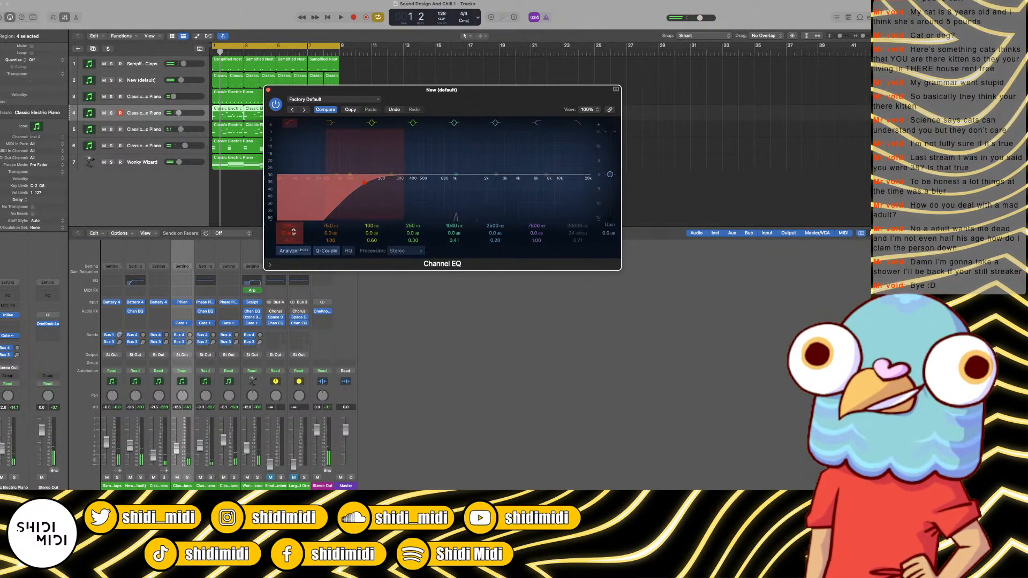
pyautogui.moveTo(295, 238); pyautogui.dragTo(295, 231)
pyautogui.press('space')
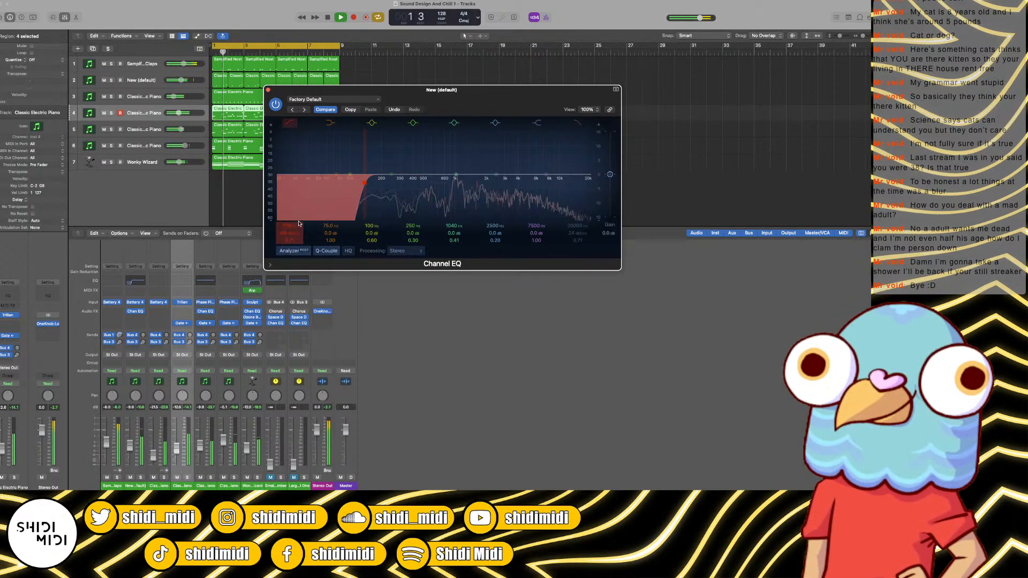
pyautogui.press('space')
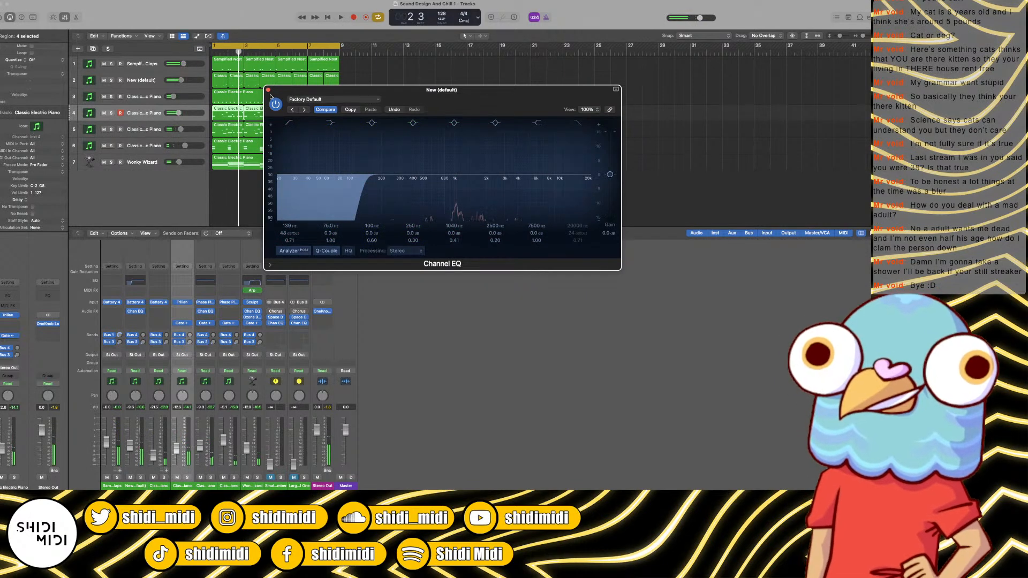
pyautogui.click(268, 91)
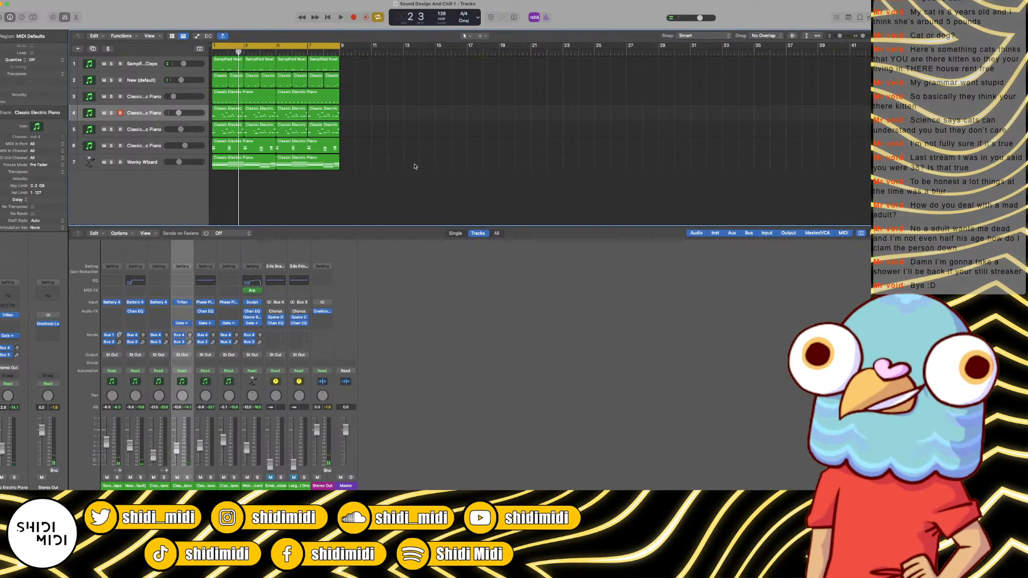